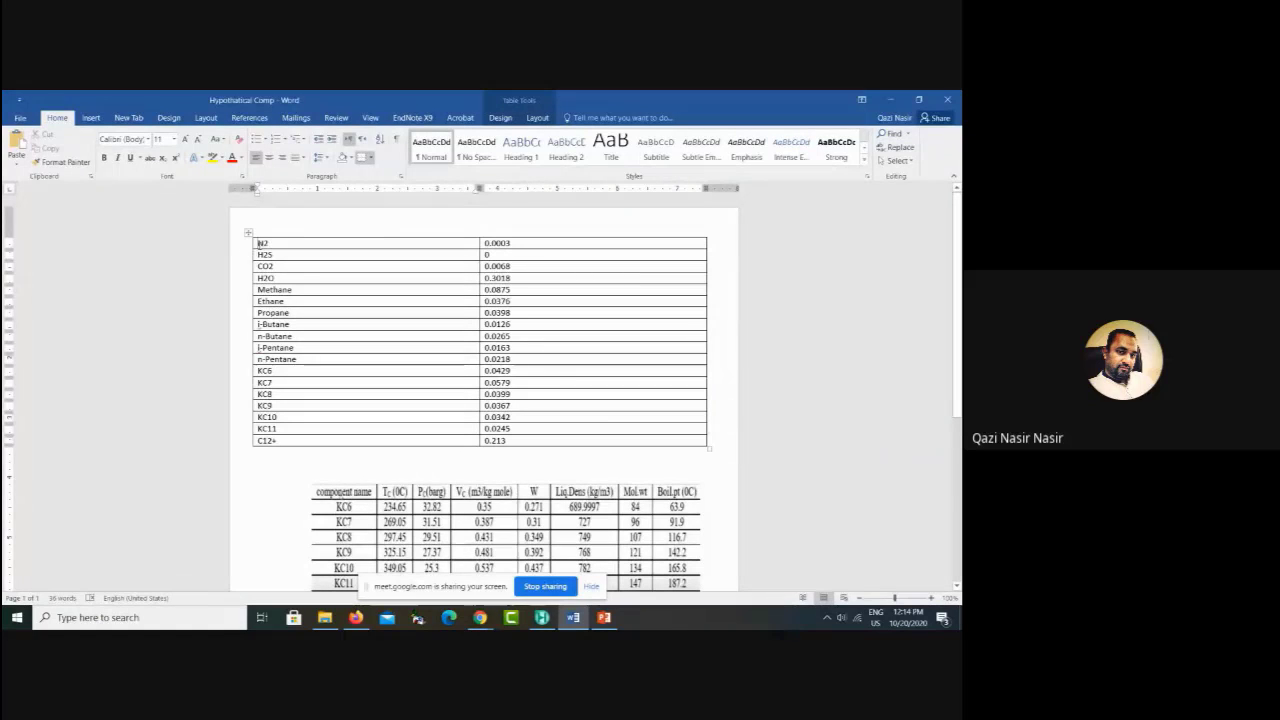
Step: Enlarge all text in the composition table to 18 pt
{"action": "left_click_drag", "start_coordinate": [260, 243], "coordinate": [518, 440]}
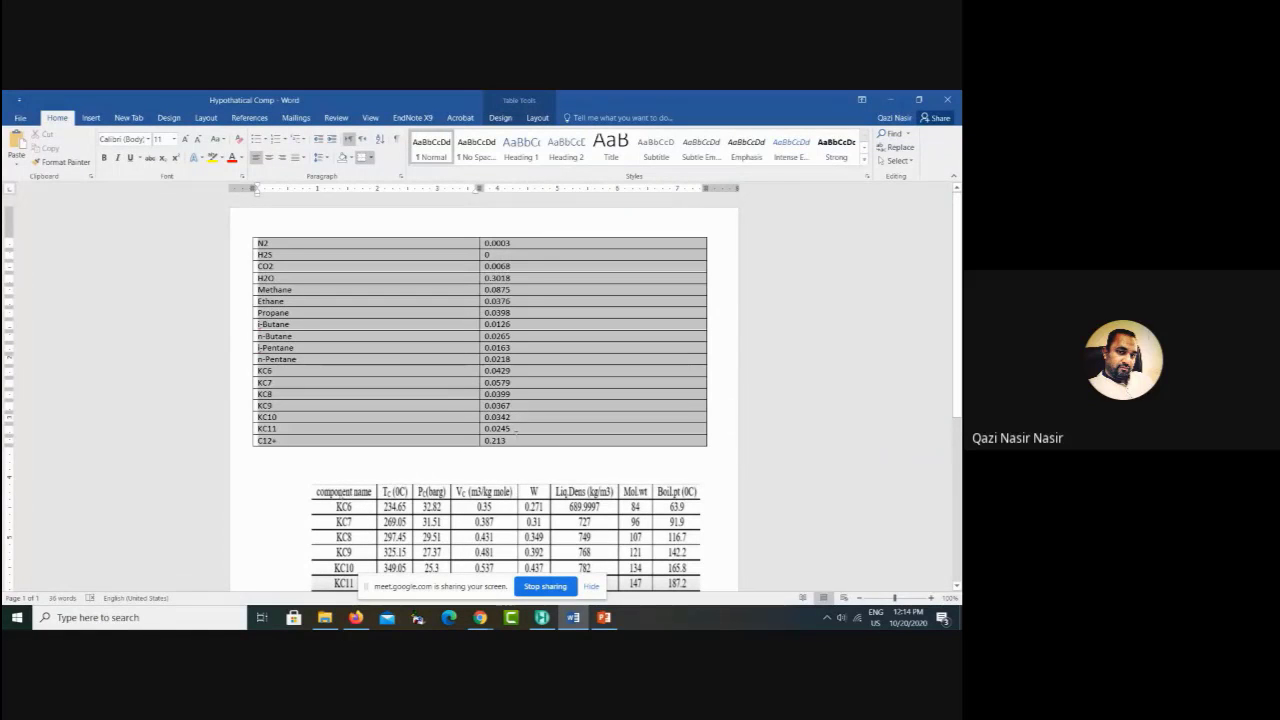
{"action": "left_click", "coordinate": [185, 141]}
{"action": "left_click", "coordinate": [185, 141]}
{"action": "left_click", "coordinate": [185, 141]}
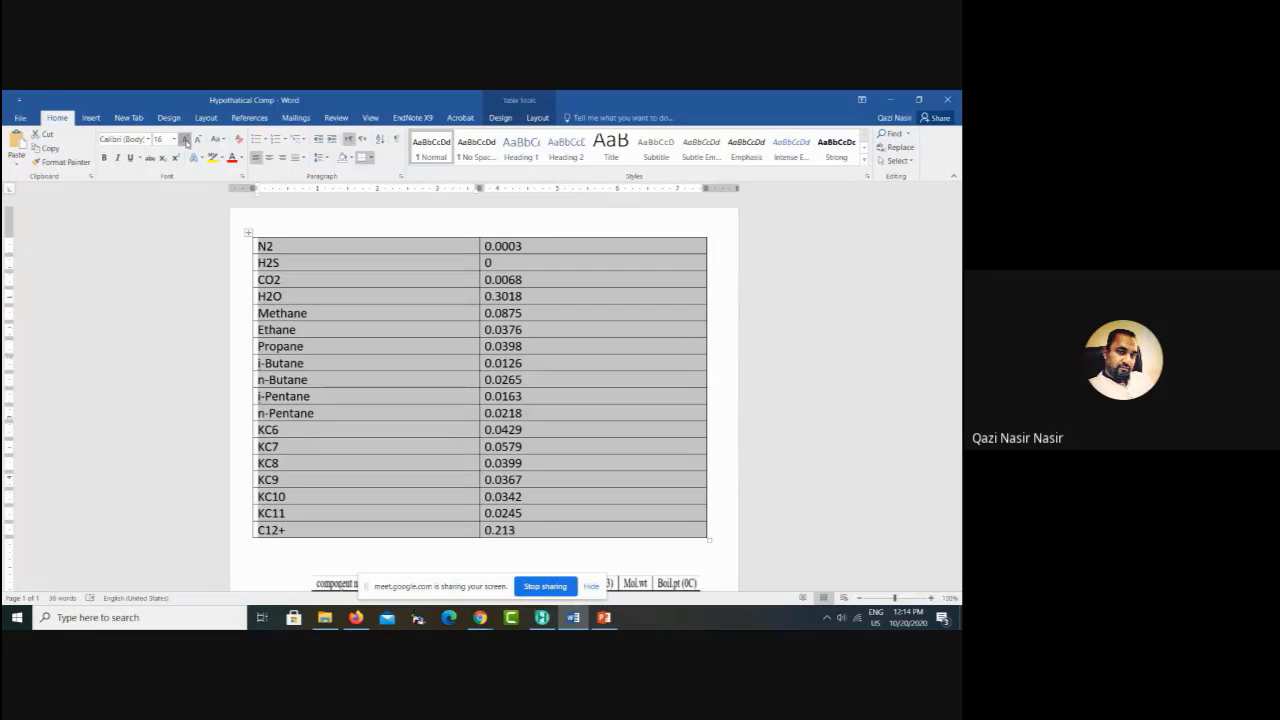
{"action": "left_click", "coordinate": [185, 141]}
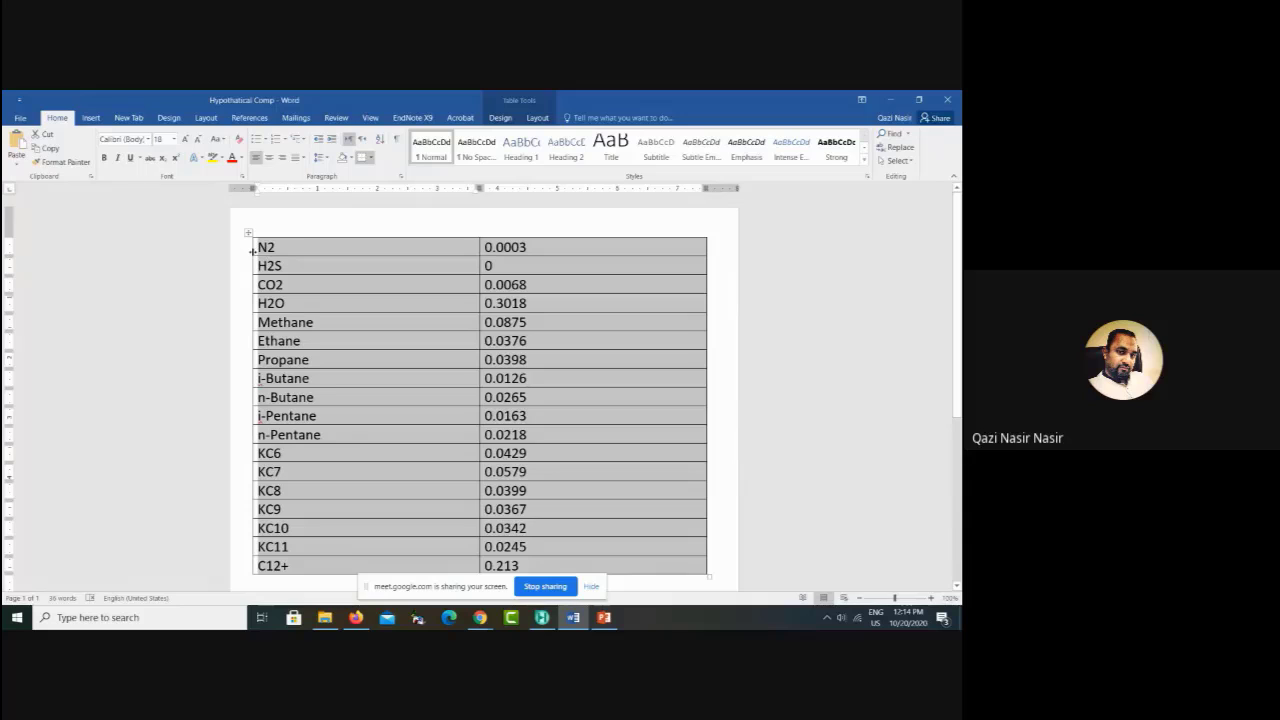
Step: Narrow the composition table by moving its outer side borders inward so both columns sit close to their text
{"action": "left_click_drag", "start_coordinate": [251, 250], "coordinate": [388, 252]}
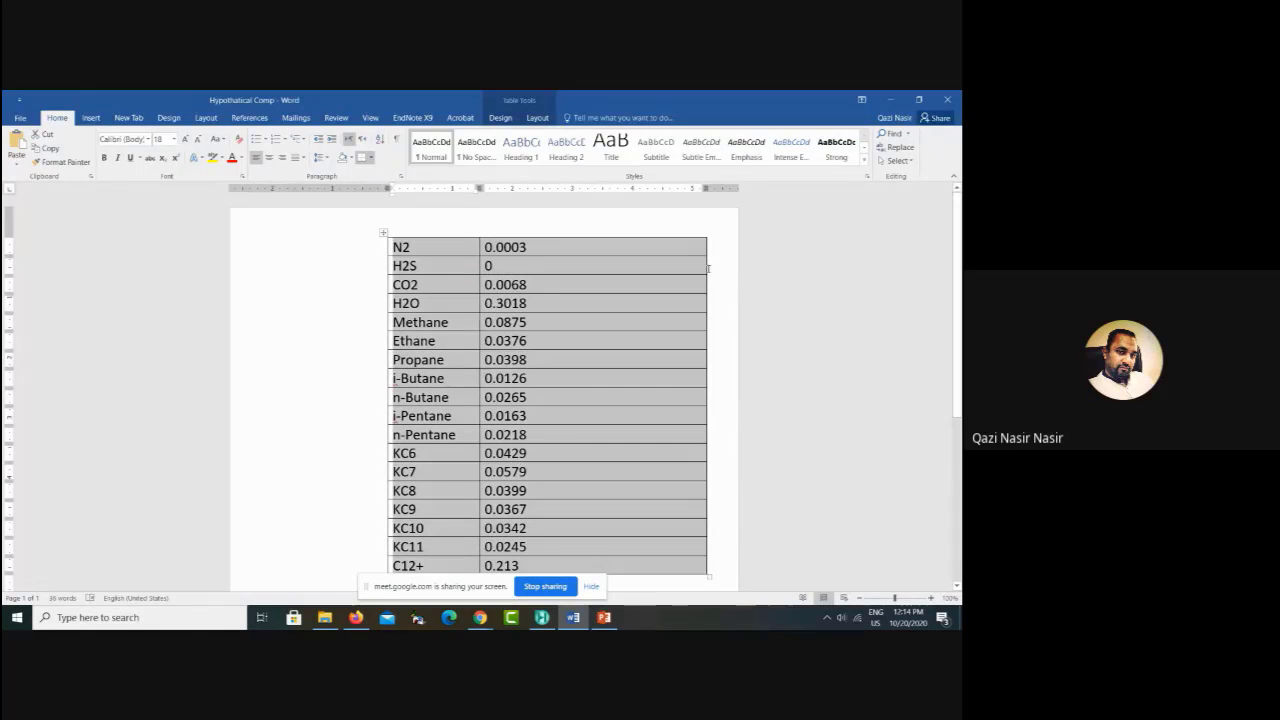
{"action": "left_click_drag", "start_coordinate": [706, 268], "coordinate": [552, 270]}
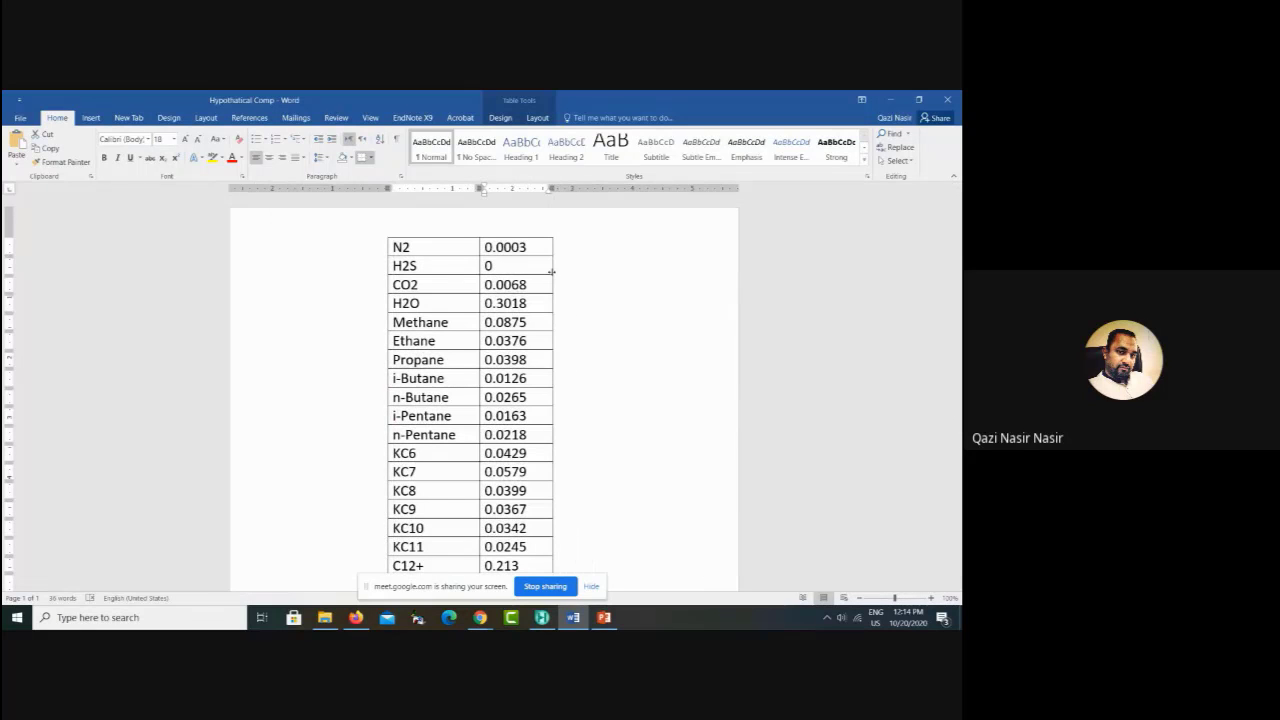
{"action": "scroll", "coordinate": [590, 315], "scroll_direction": "down", "scroll_amount": 6}
{"action": "scroll", "coordinate": [622, 340], "scroll_direction": "up", "scroll_amount": 1}
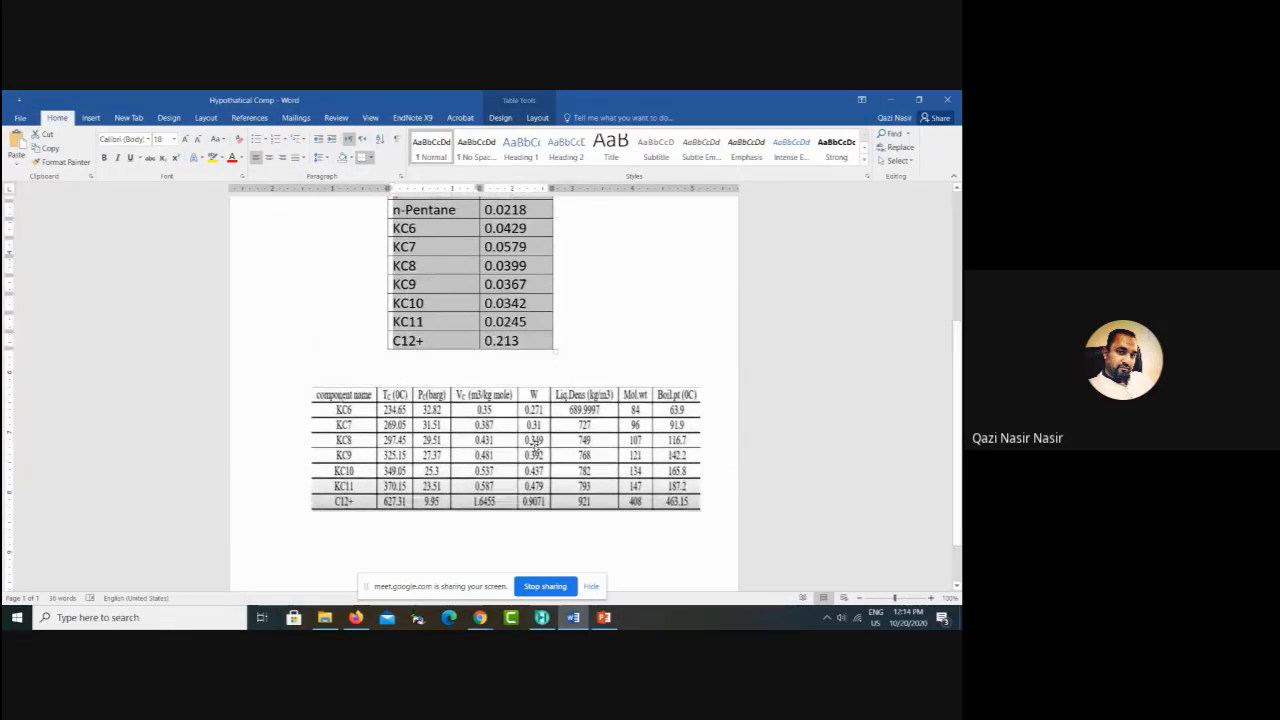
{"action": "scroll", "coordinate": [536, 450], "scroll_direction": "up", "scroll_amount": 3}
{"action": "scroll", "coordinate": [536, 450], "scroll_direction": "up", "scroll_amount": 2}
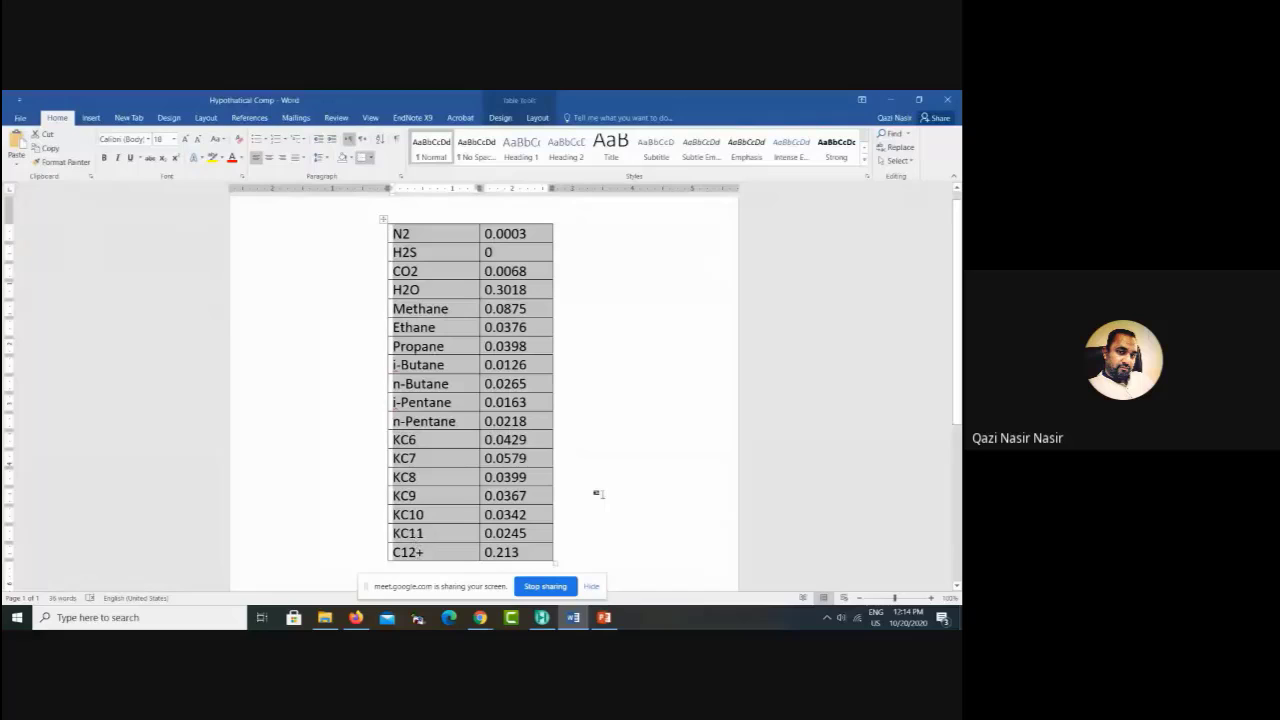
{"action": "scroll", "coordinate": [598, 493], "scroll_direction": "down", "scroll_amount": 4}
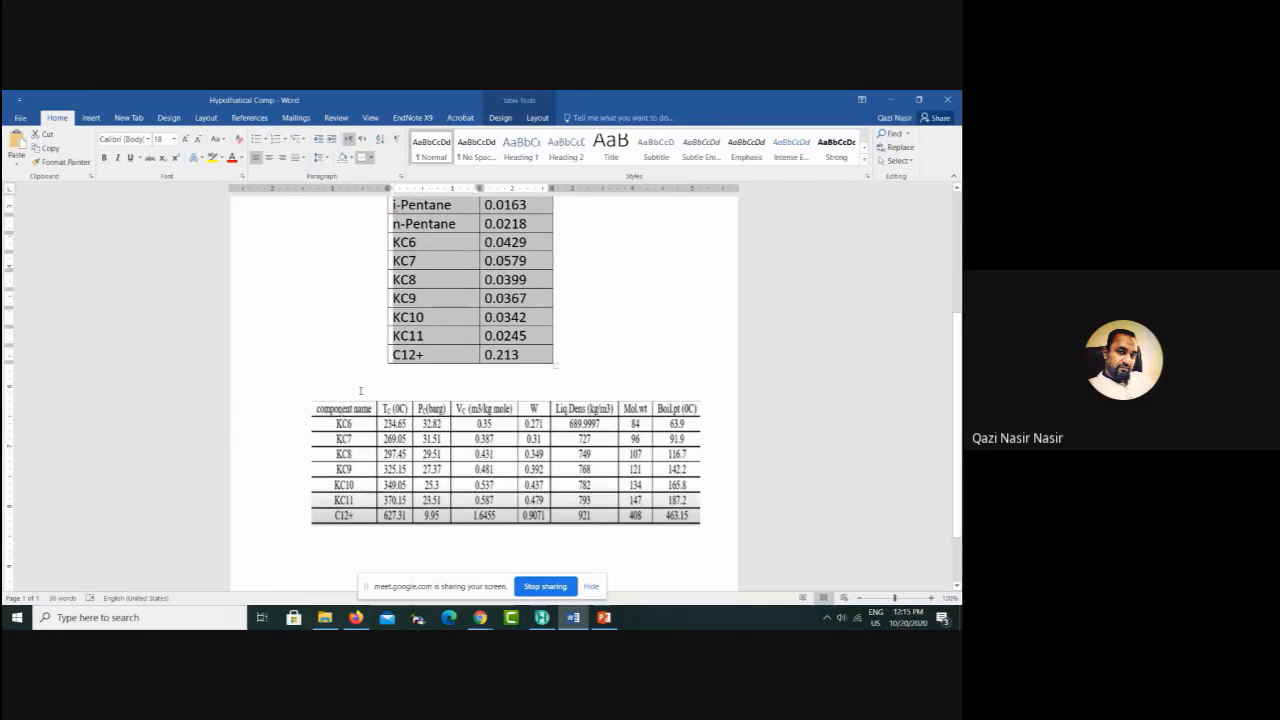
Step: Switch to the Google Meet window, admit the waiting participant, and return to the Word document
{"action": "left_click", "coordinate": [480, 617]}
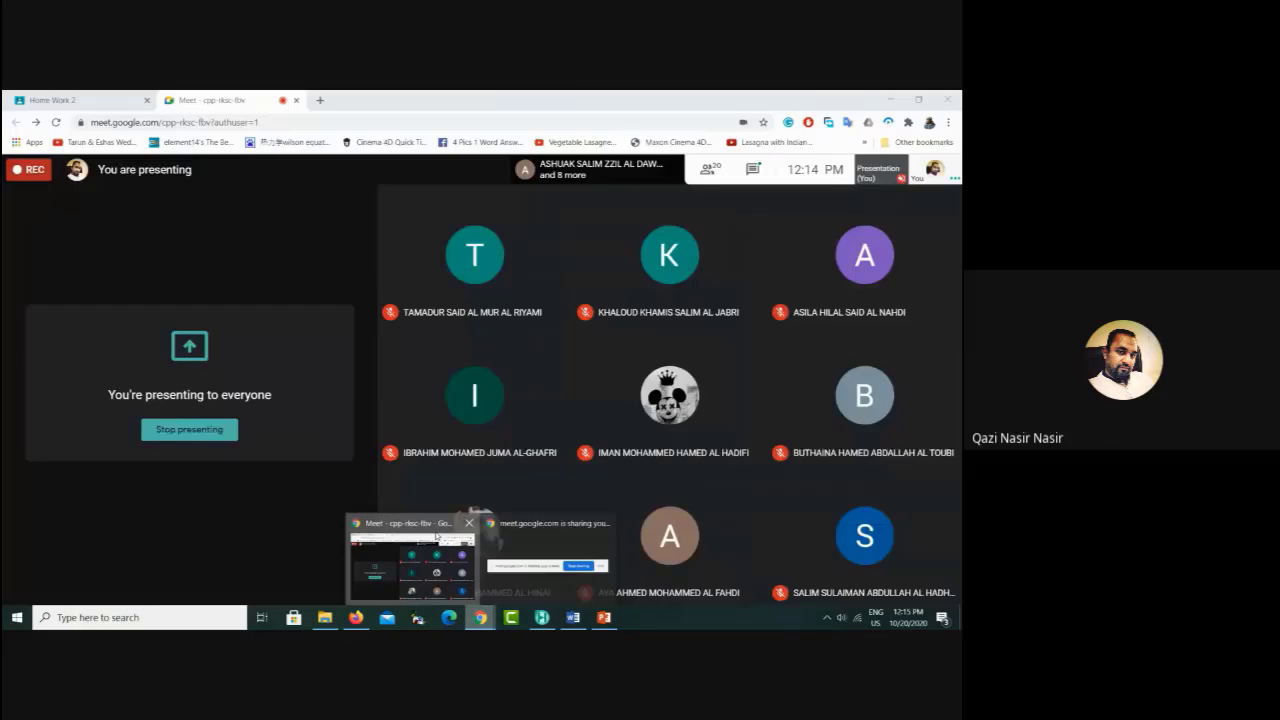
{"action": "left_click", "coordinate": [412, 560]}
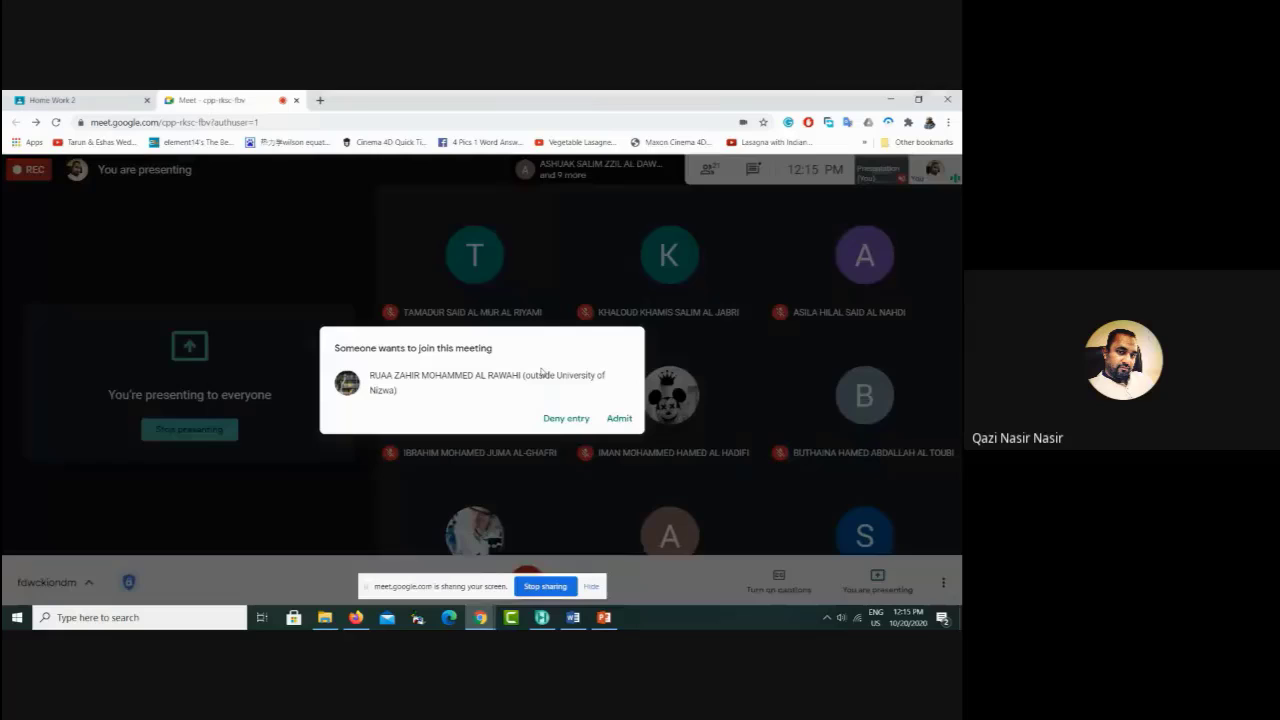
{"action": "left_click", "coordinate": [616, 418]}
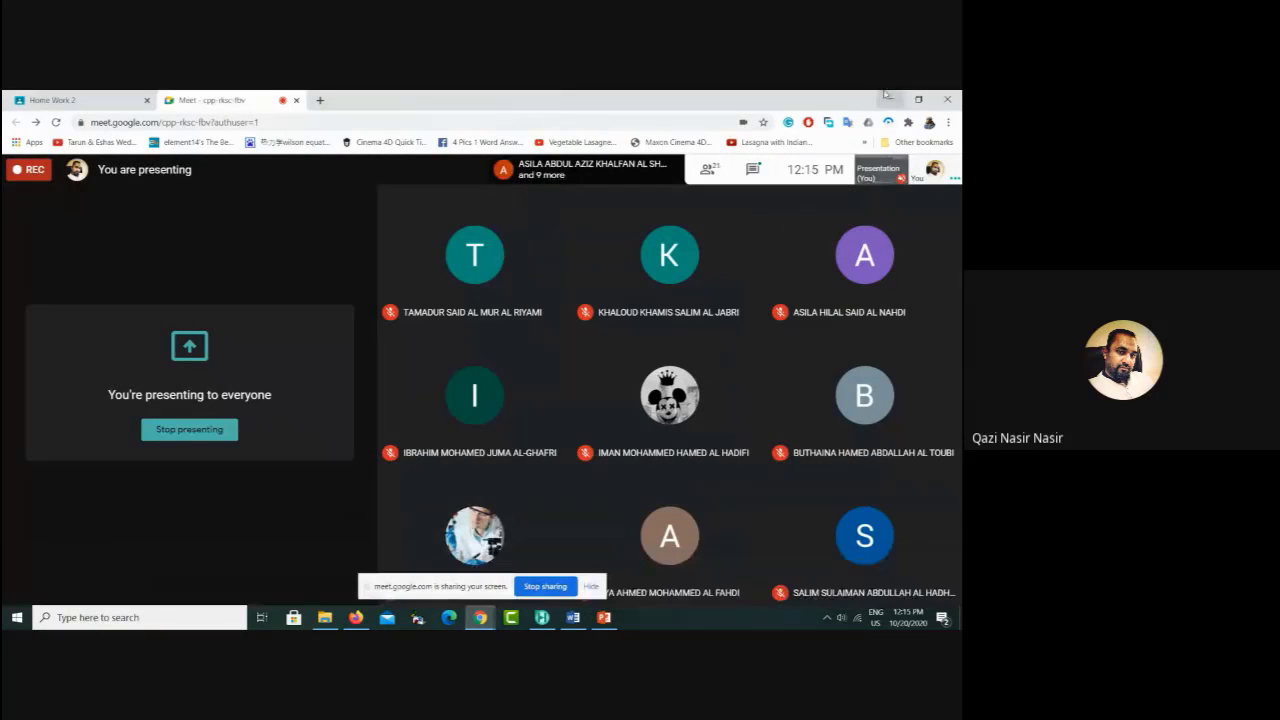
{"action": "left_click", "coordinate": [887, 98]}
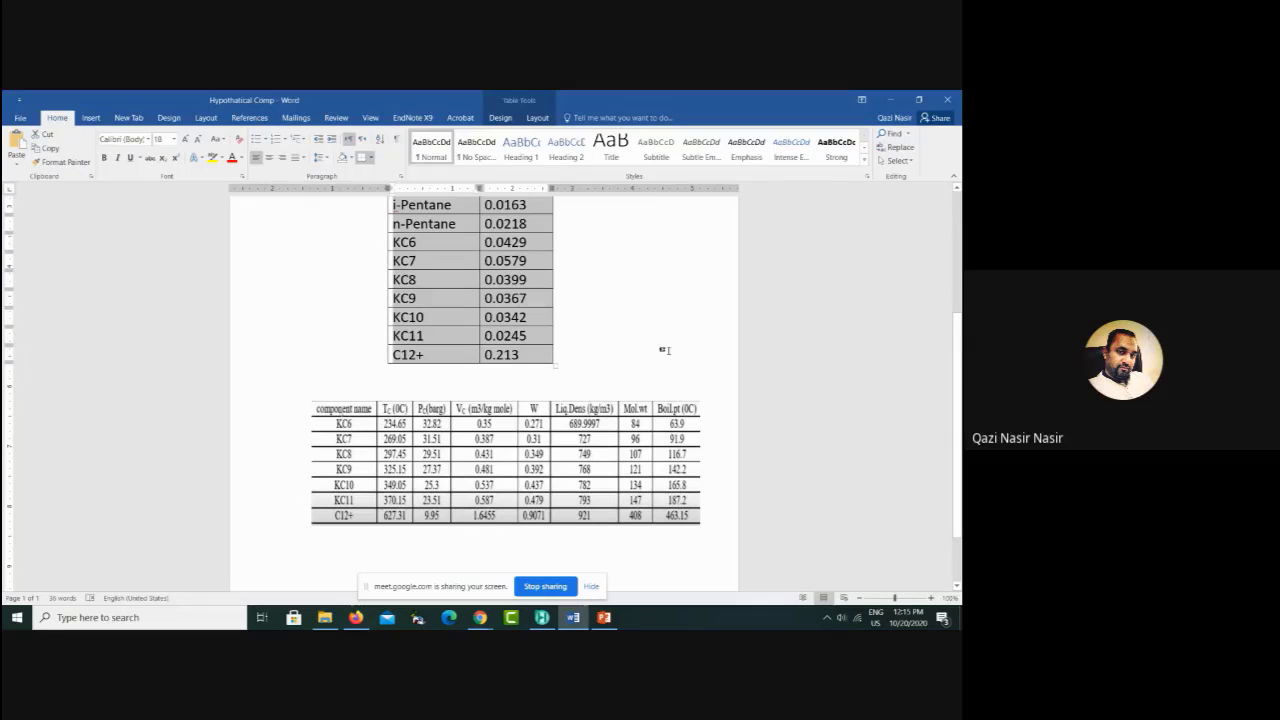
Step: Arrange the Word composition document and Aspen HYSYS side by side, each filling half of the screen
{"action": "scroll", "coordinate": [709, 340], "scroll_direction": "up", "scroll_amount": 3}
{"action": "scroll", "coordinate": [710, 341], "scroll_direction": "up", "scroll_amount": 1}
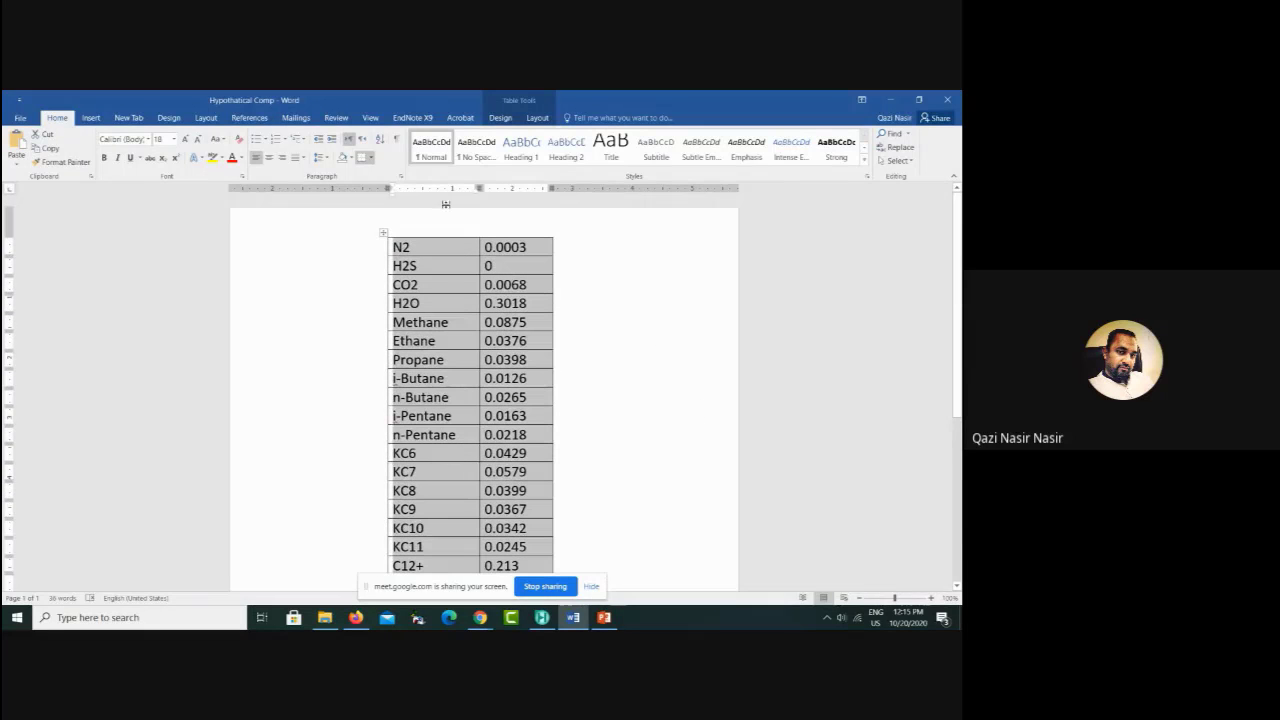
{"action": "scroll", "coordinate": [523, 331], "scroll_direction": "down", "scroll_amount": 4}
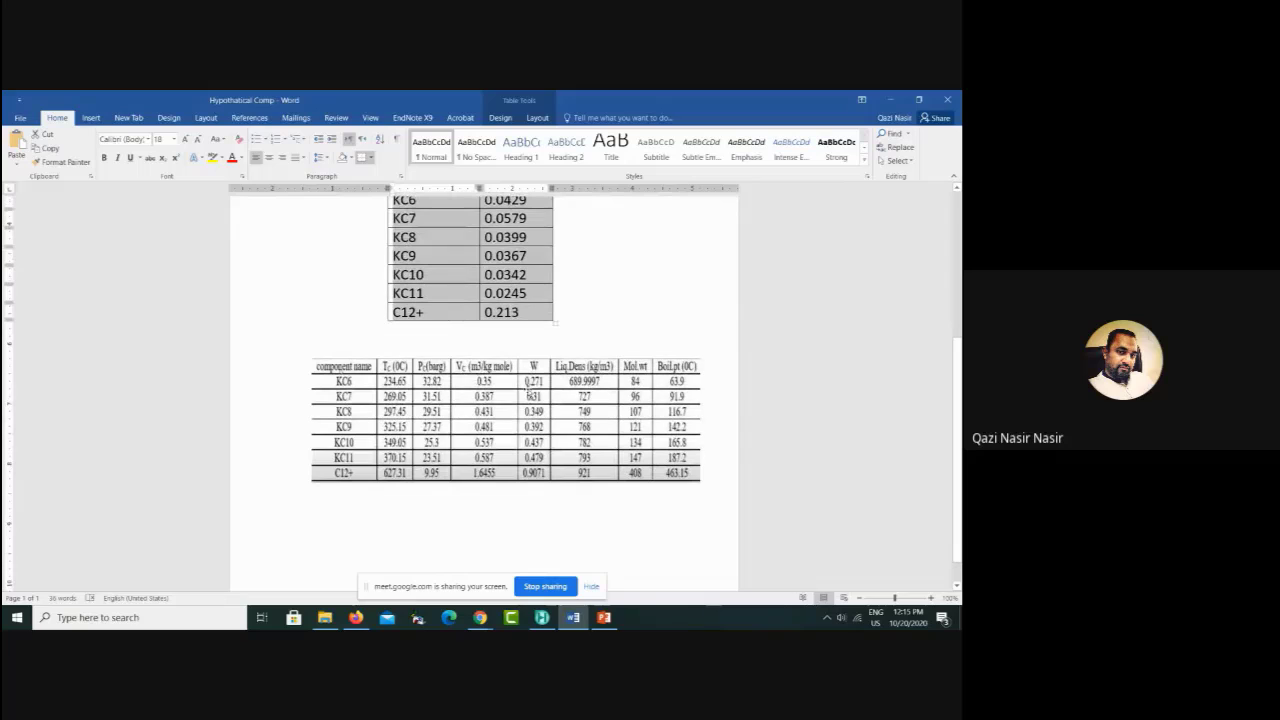
{"action": "scroll", "coordinate": [472, 400], "scroll_direction": "up", "scroll_amount": 5}
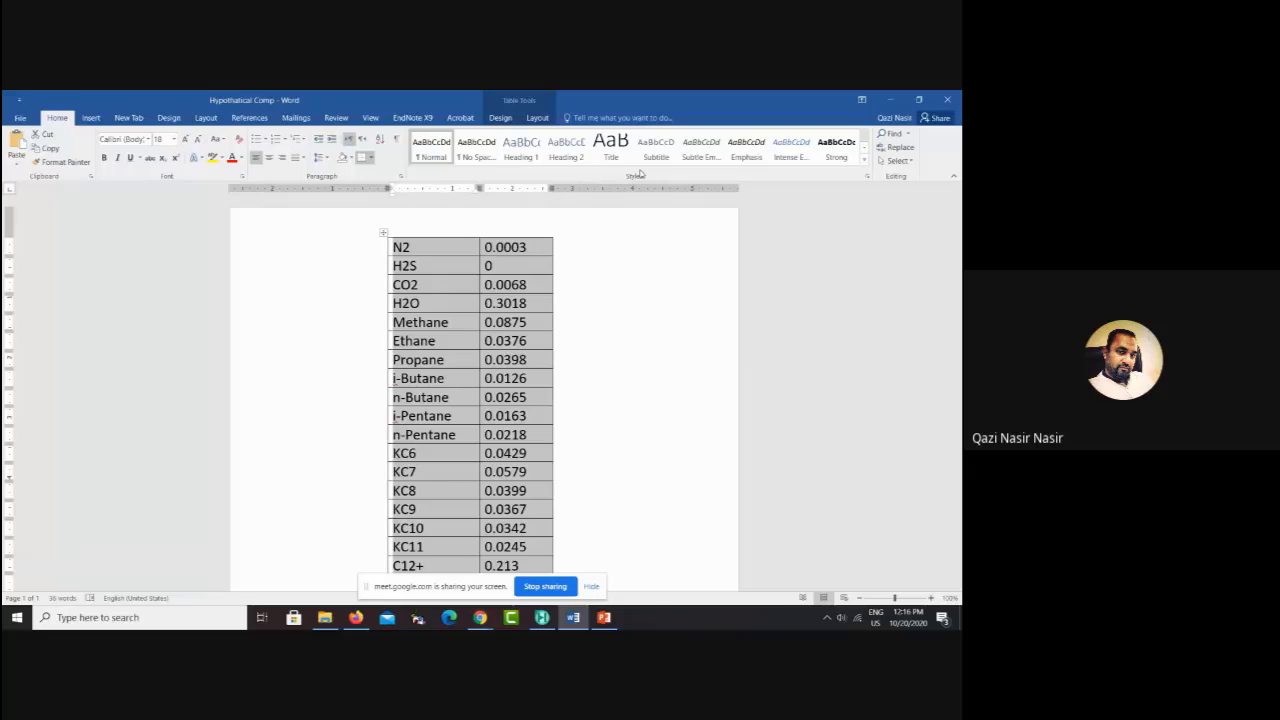
{"action": "left_click", "coordinate": [886, 100]}
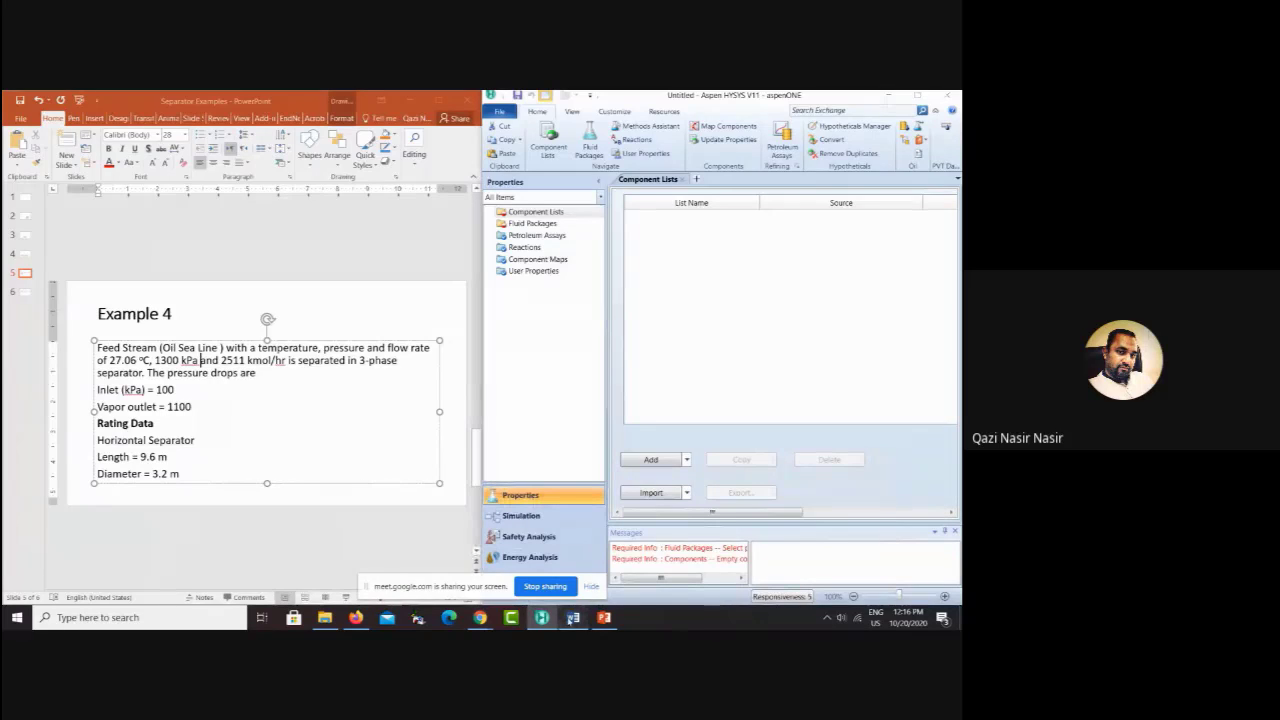
{"action": "left_click", "coordinate": [573, 617]}
{"action": "left_click_drag", "start_coordinate": [591, 102], "coordinate": [4, 93]}
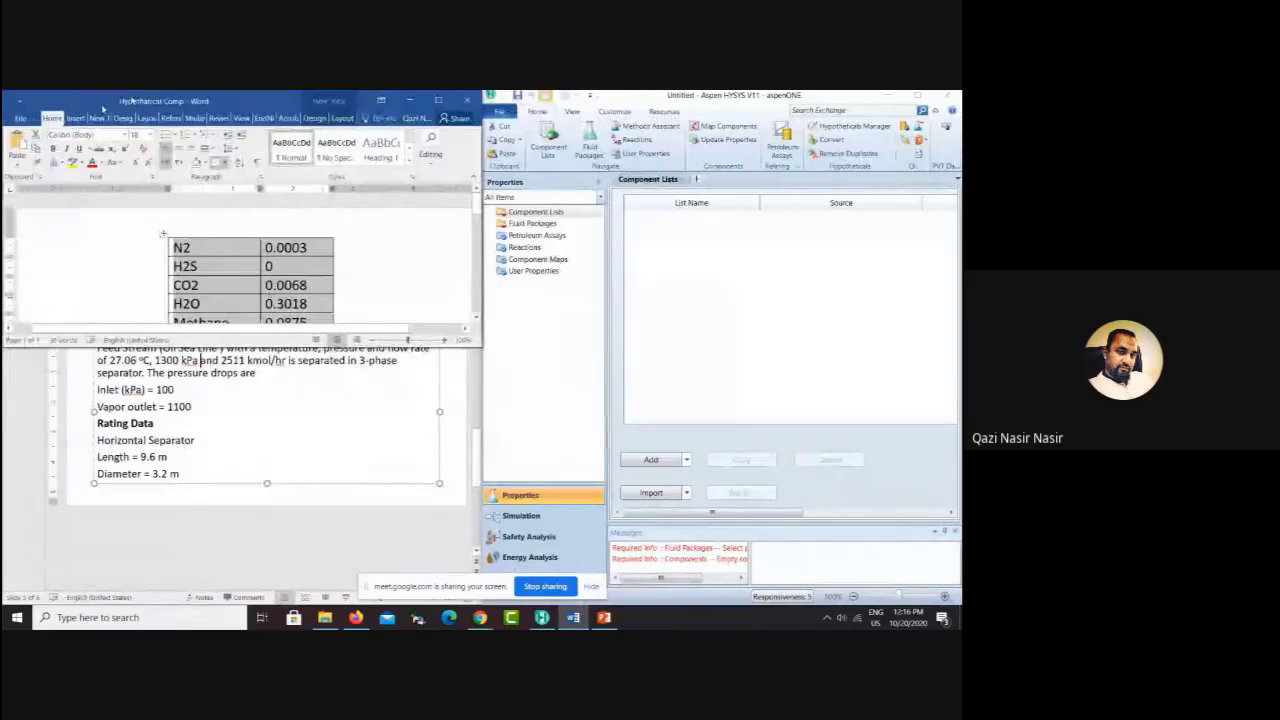
{"action": "left_click_drag", "start_coordinate": [104, 103], "coordinate": [5, 186]}
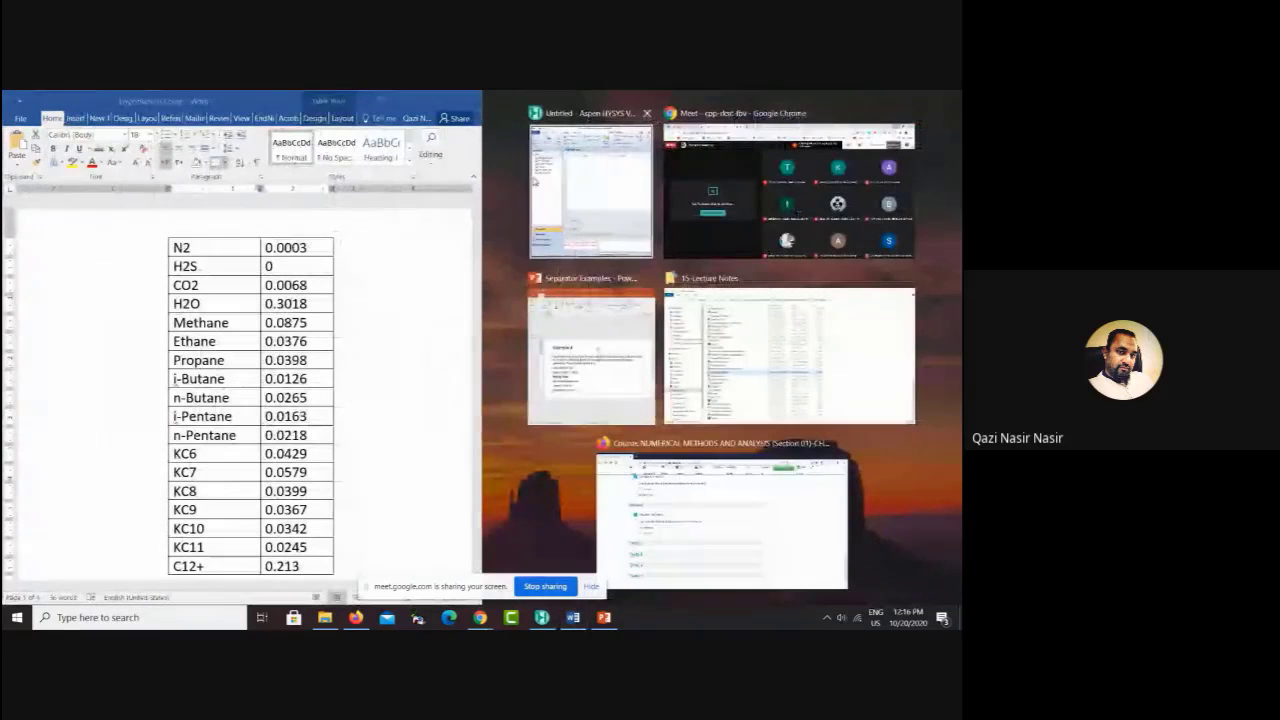
{"action": "left_click", "coordinate": [577, 240]}
Step: Create a component list and make room for its view by collapsing the navigation pane and shrinking the messages area
{"action": "left_click", "coordinate": [651, 459]}
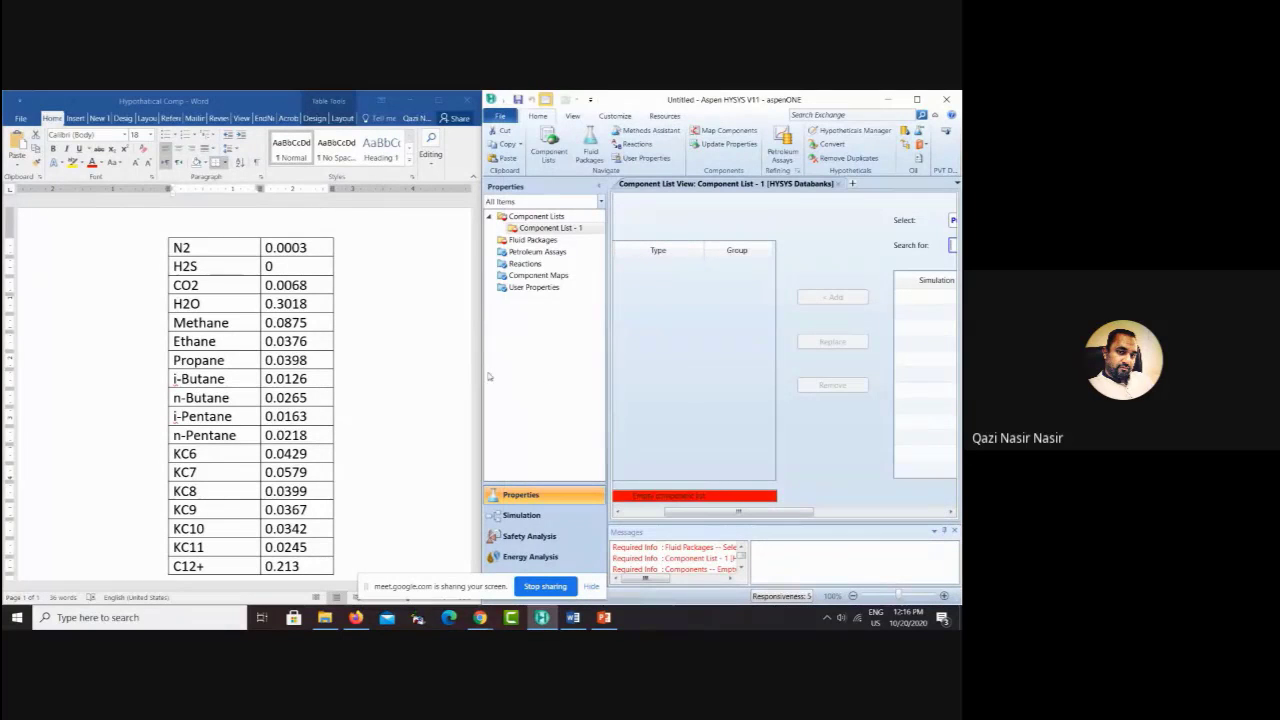
{"action": "left_click", "coordinate": [600, 187]}
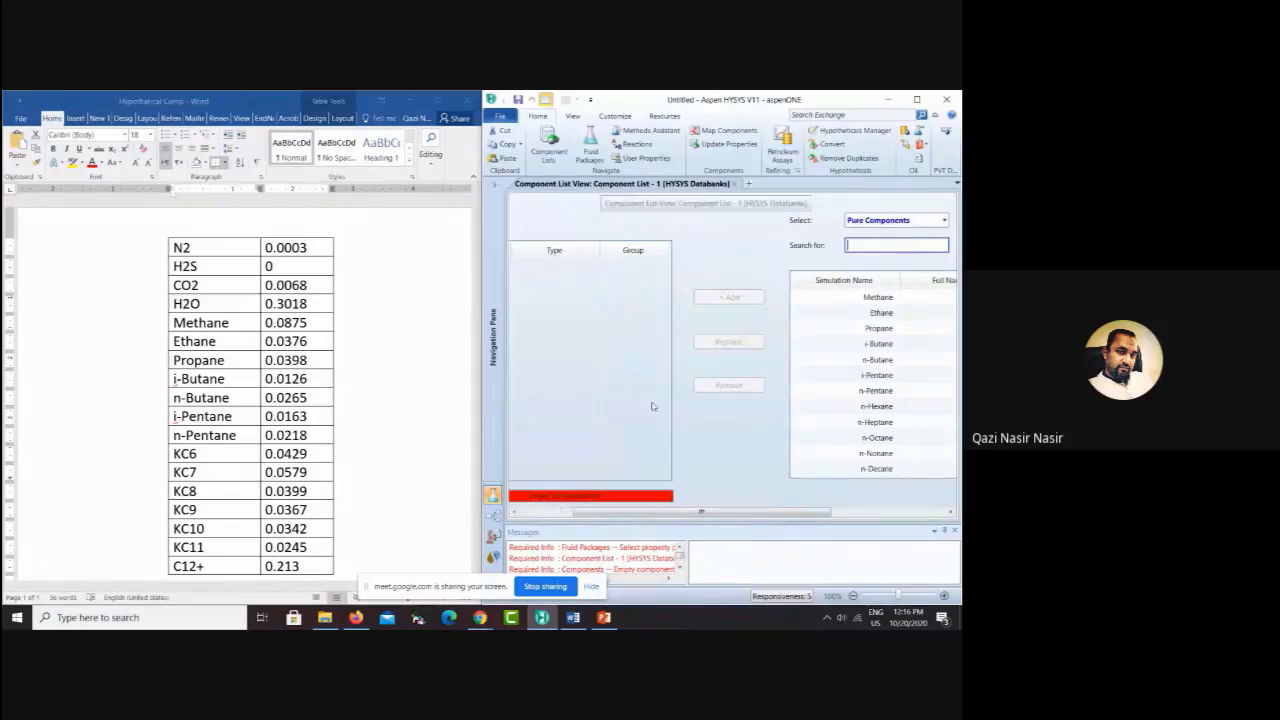
{"action": "left_click_drag", "start_coordinate": [726, 512], "coordinate": [750, 517]}
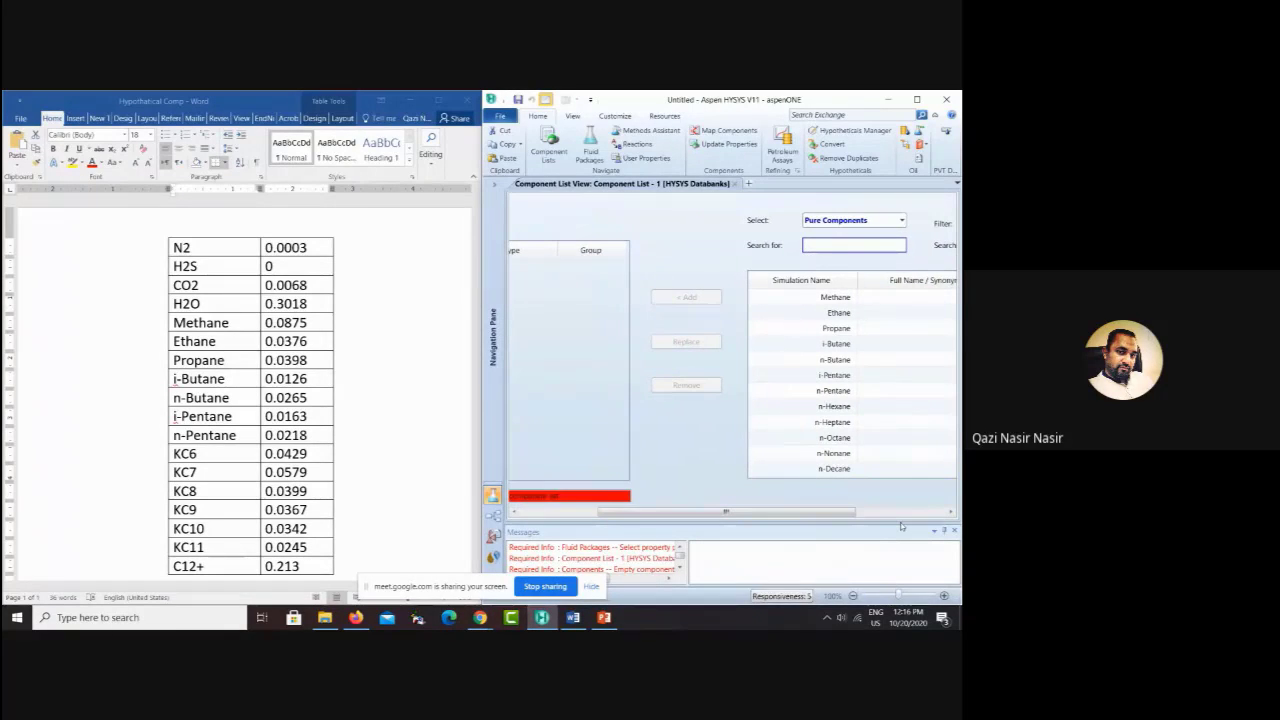
{"action": "left_click_drag", "start_coordinate": [901, 523], "coordinate": [895, 570]}
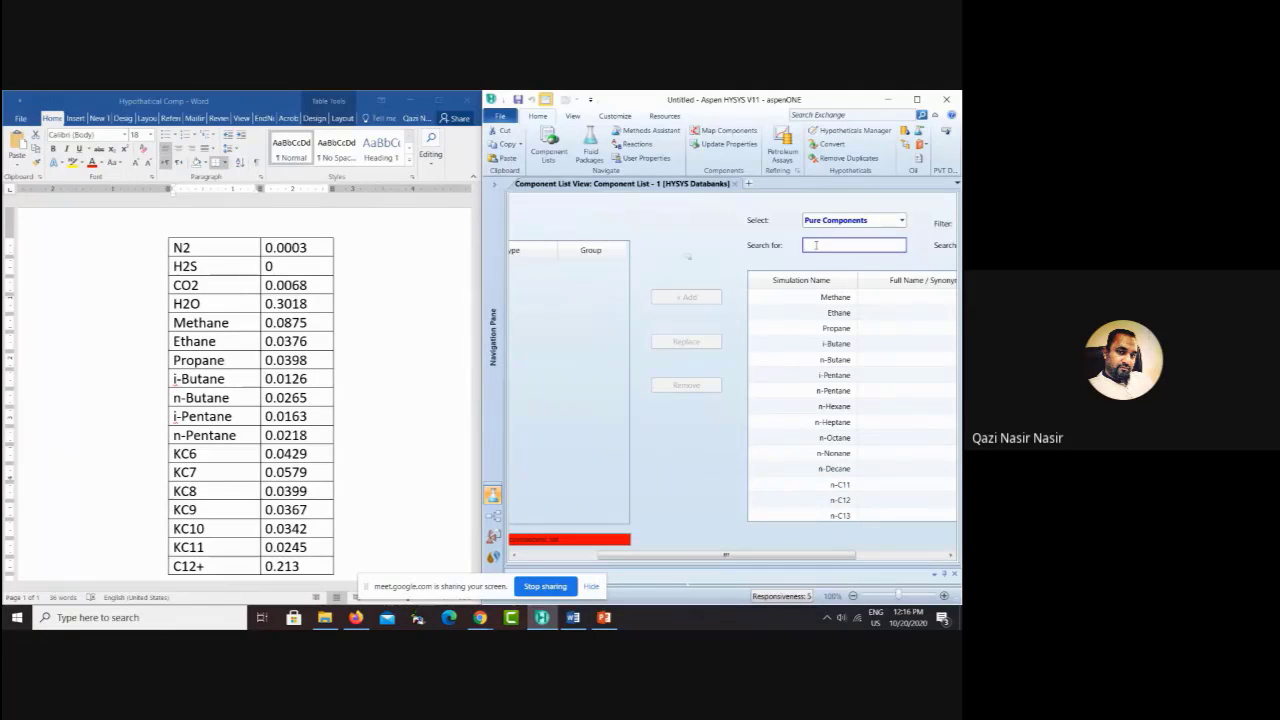
Step: Find N2 and H2S among the pure components and add them to the component list
{"action": "type", "text": "2"}
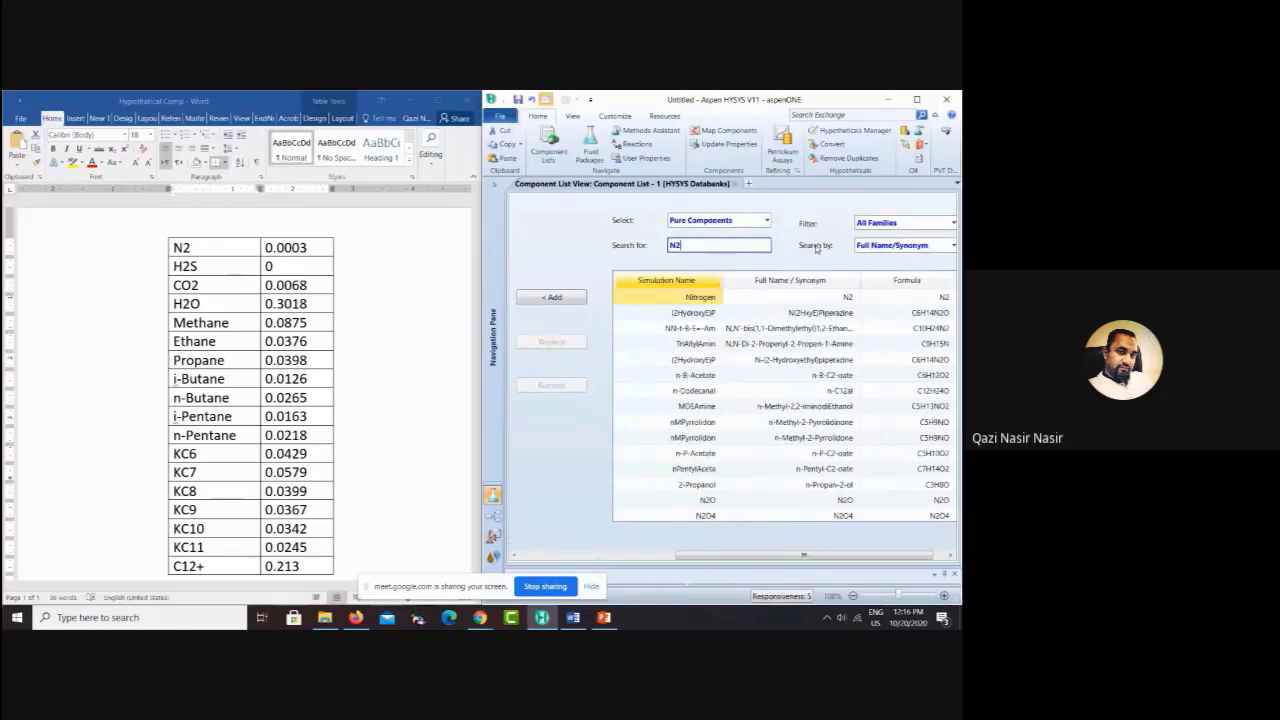
{"action": "key", "text": "BackSpace"}
{"action": "key", "text": "BackSpace"}
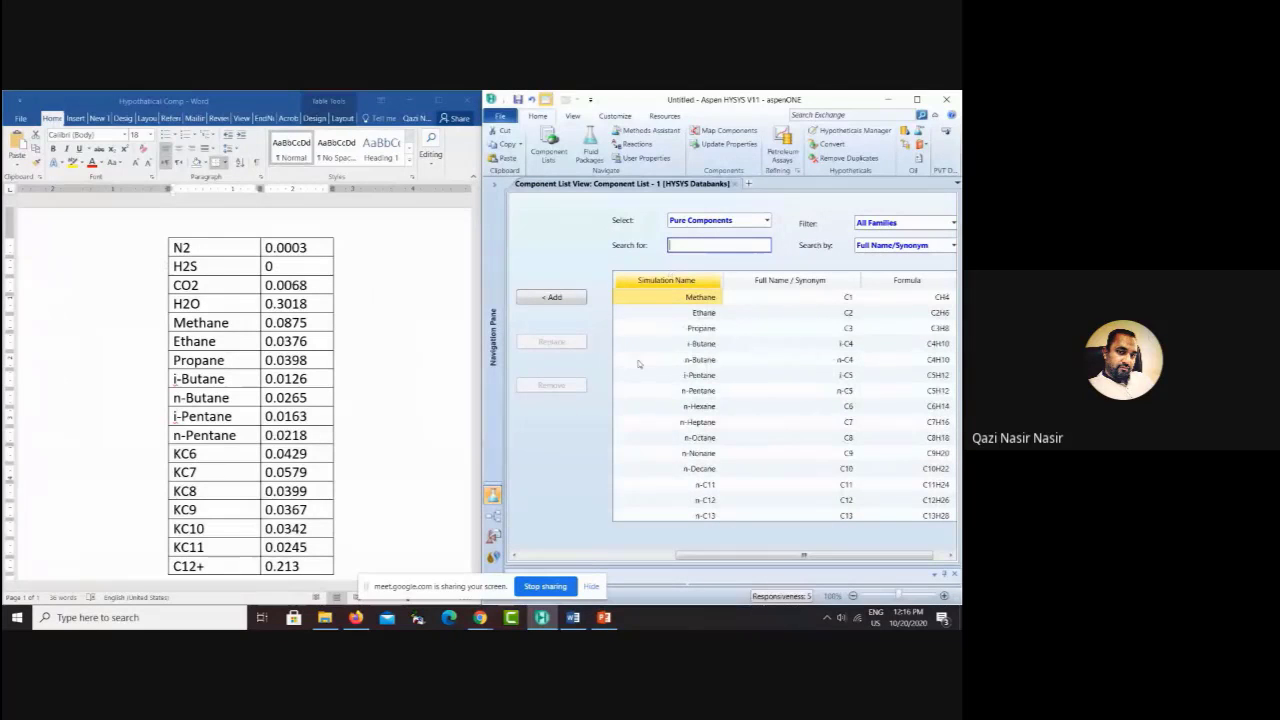
{"action": "type", "text": "H2S"}
{"action": "left_click", "coordinate": [553, 297]}
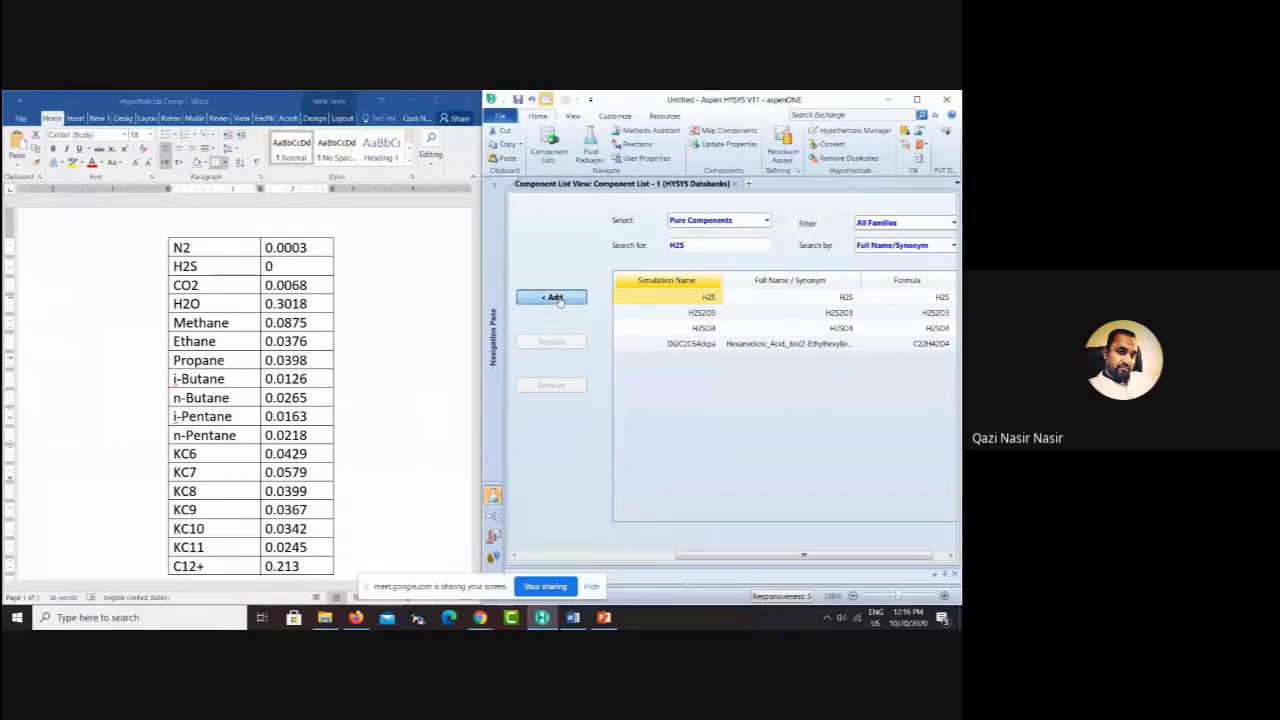
Step: Find CO2 and water among the pure components and add both to the component list
{"action": "type", "text": "CO2"}
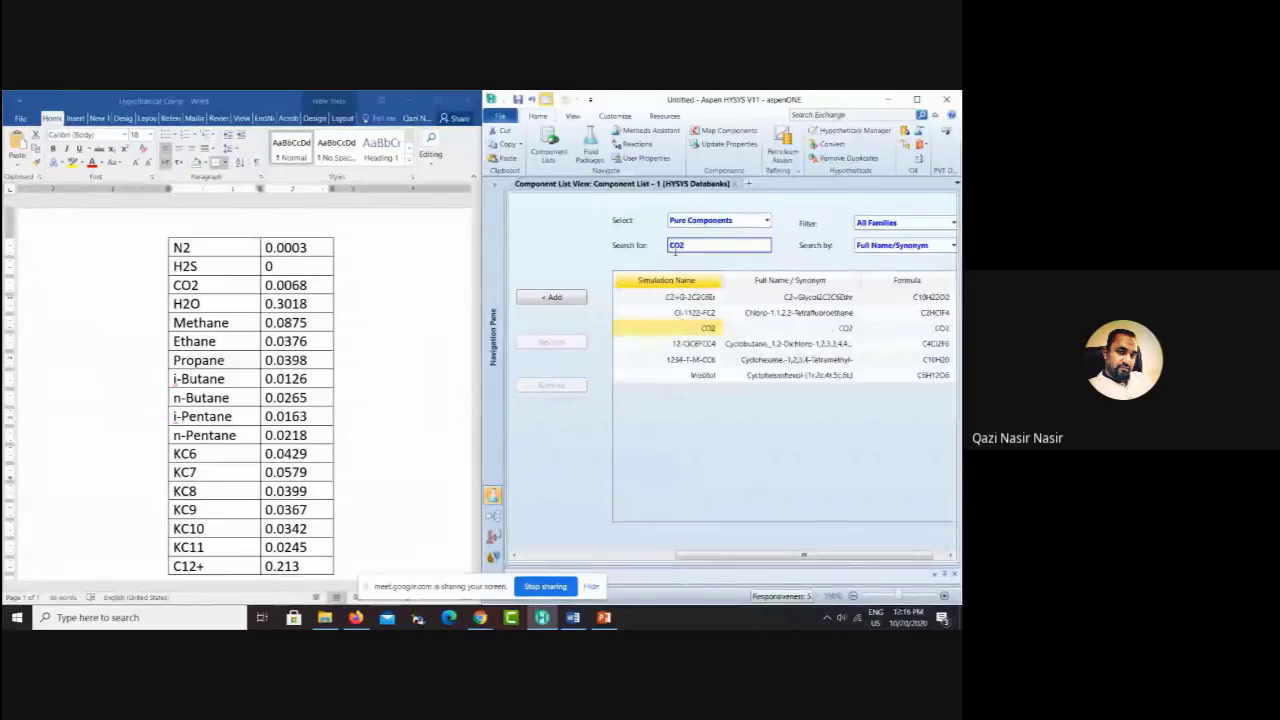
{"action": "left_click", "coordinate": [555, 297]}
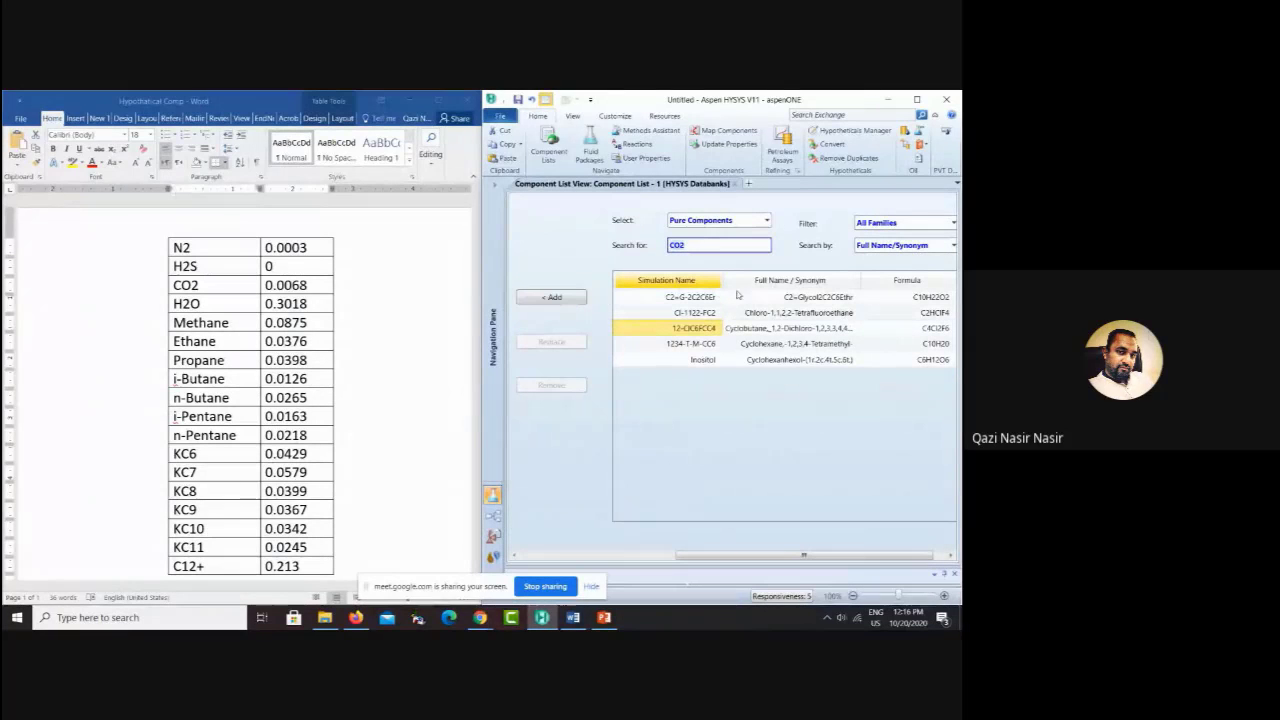
{"action": "key", "text": "BackSpace"}
{"action": "key", "text": "BackSpace"}
{"action": "key", "text": "BackSpace"}
{"action": "type", "text": "water"}
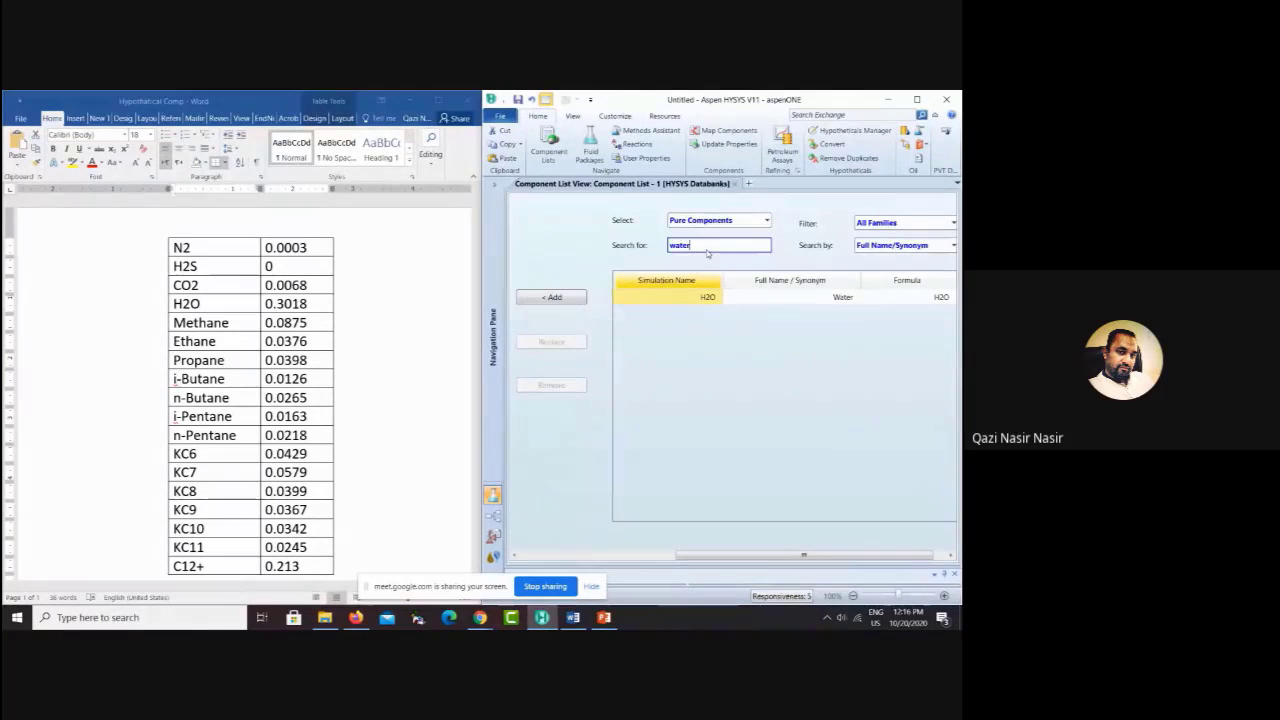
{"action": "left_click", "coordinate": [563, 298]}
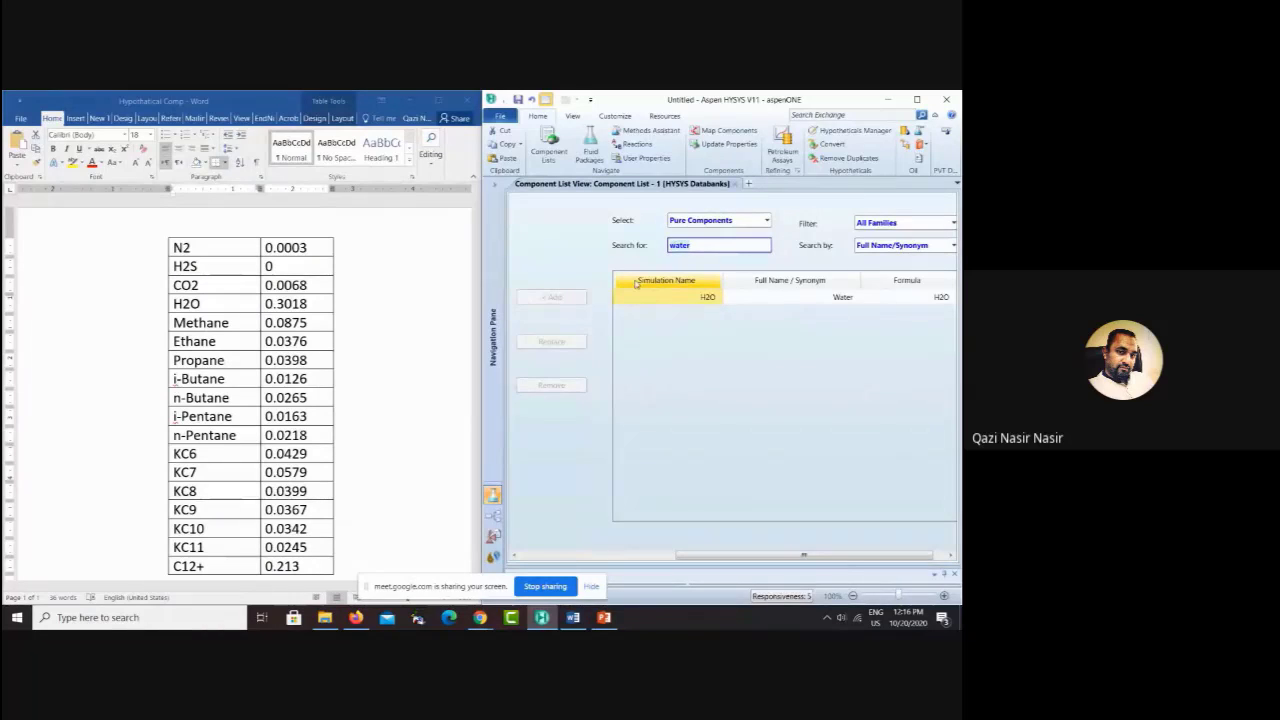
Step: Clear the component search and add the whole range from Methane to n-Pentane to the component list
{"action": "key", "text": "BackSpace"}
{"action": "key", "text": "BackSpace"}
{"action": "key", "text": "BackSpace"}
{"action": "key", "text": "BackSpace"}
{"action": "key", "text": "BackSpace"}
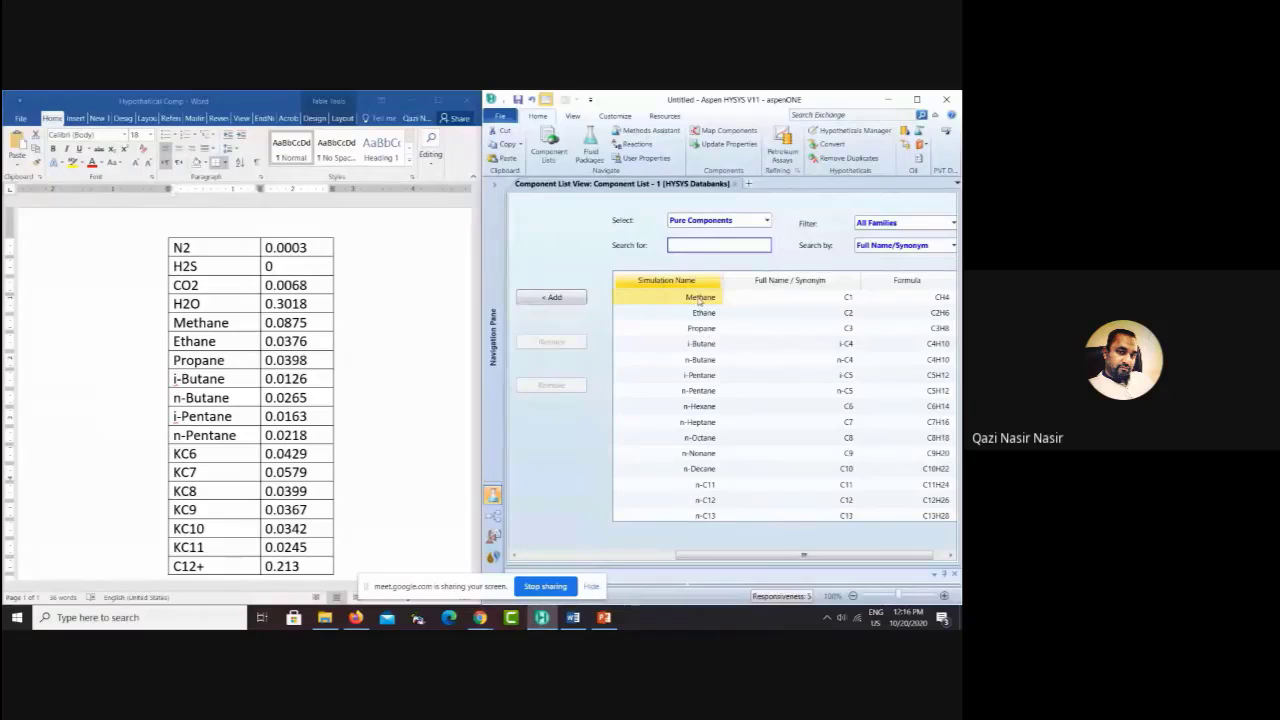
{"action": "left_click", "coordinate": [699, 298]}
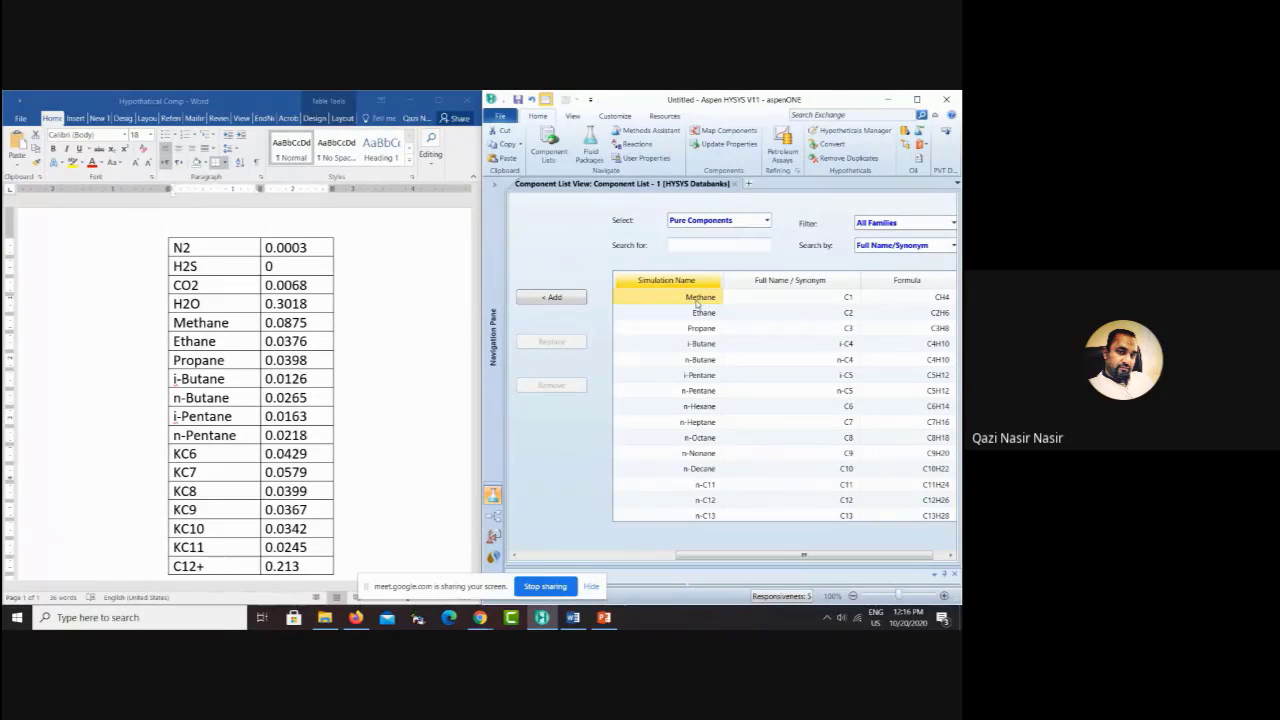
{"action": "left_click", "coordinate": [693, 391]}
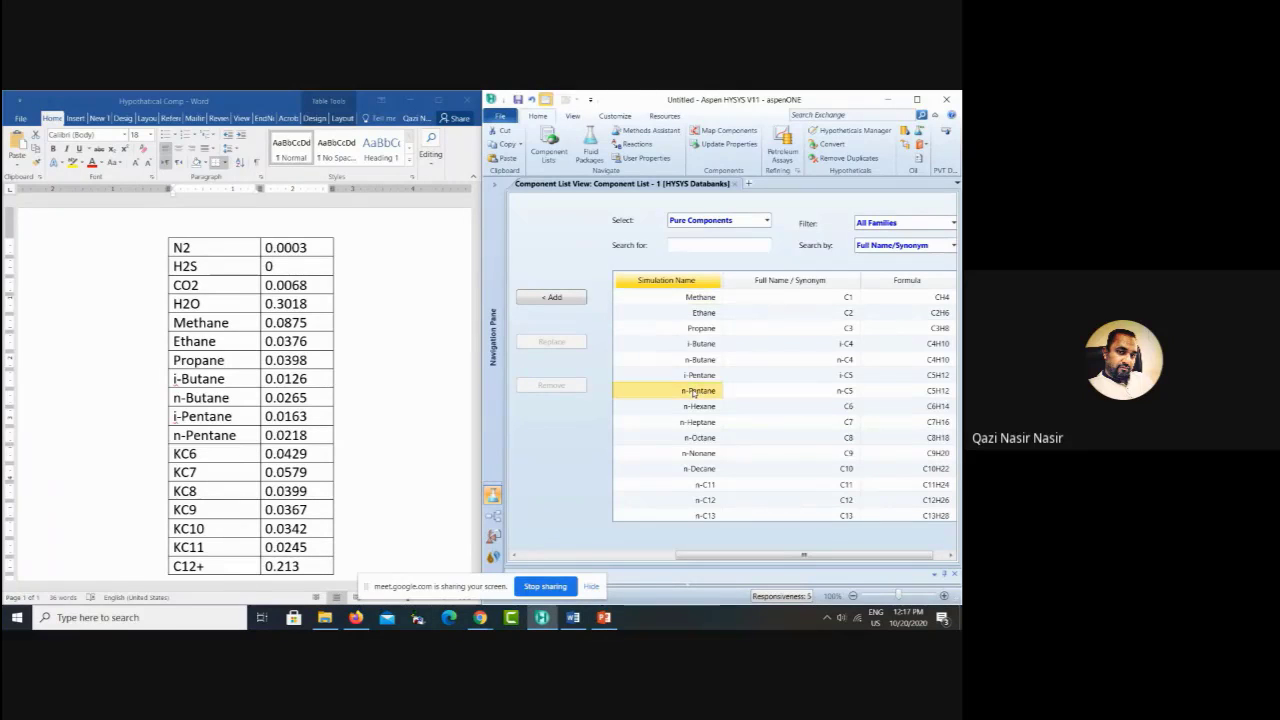
{"action": "left_click", "coordinate": [697, 297]}
{"action": "left_click", "coordinate": [690, 393], "text": "shift"}
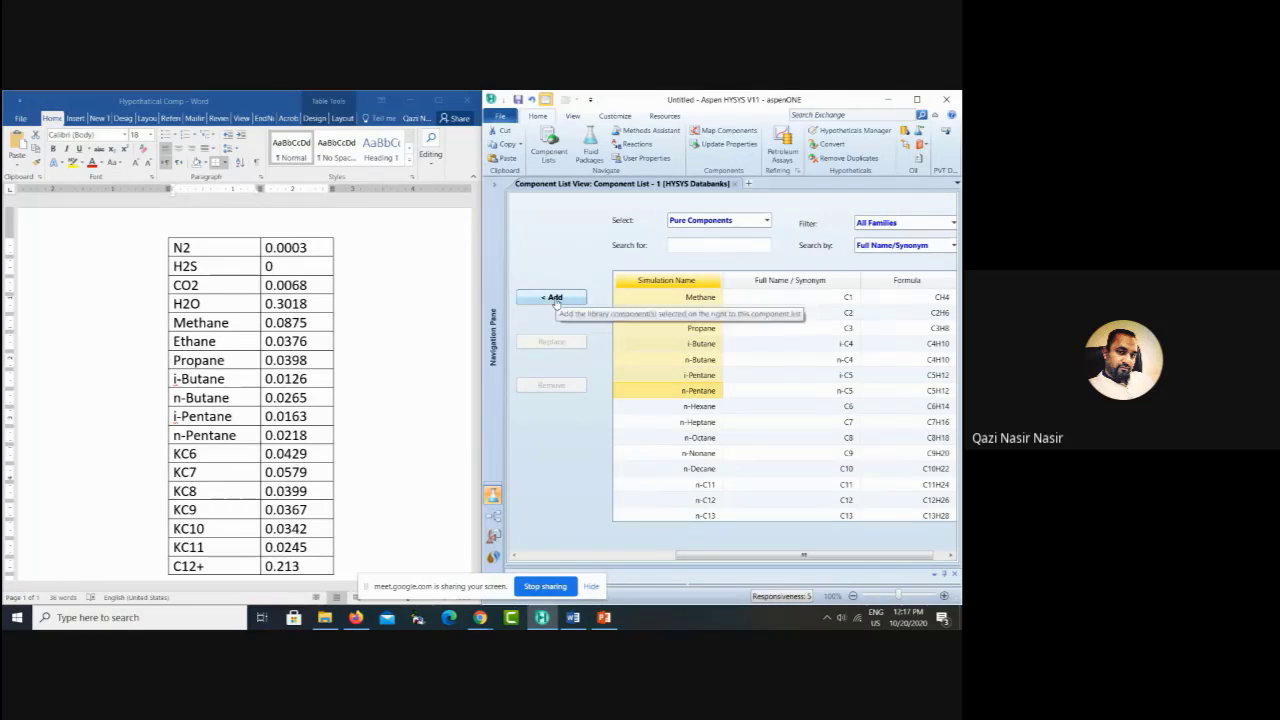
{"action": "left_click", "coordinate": [555, 299]}
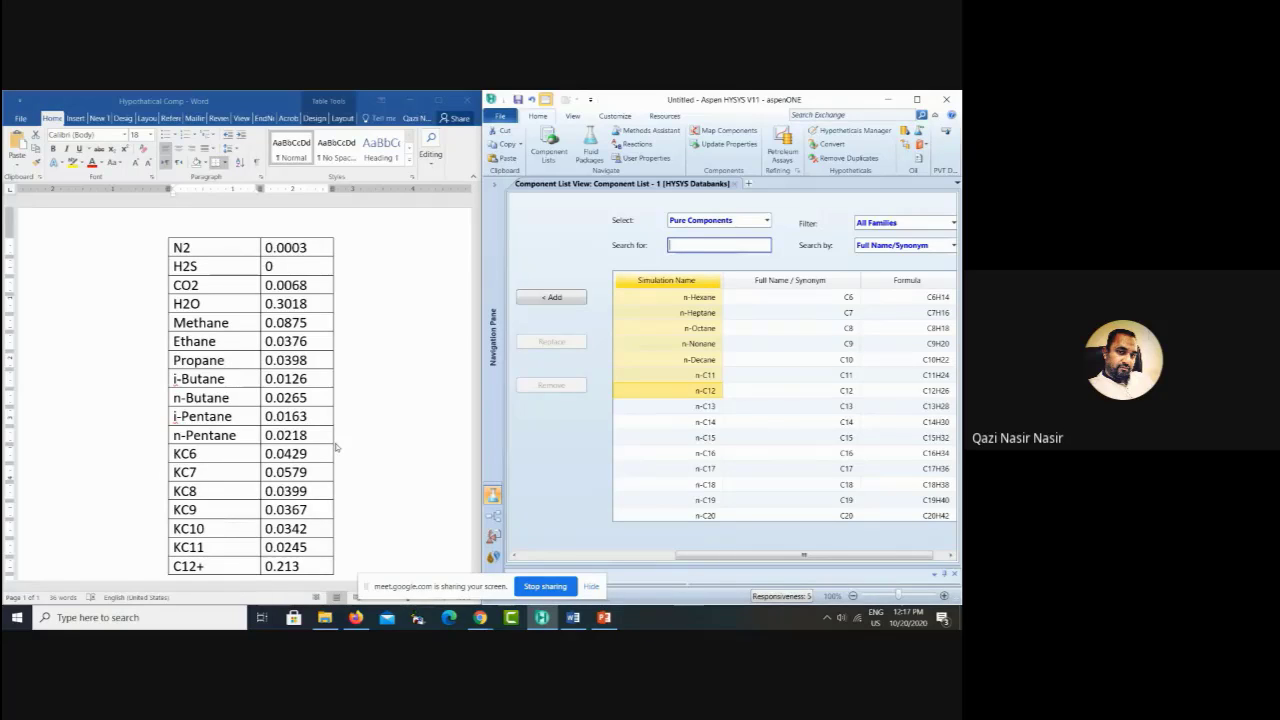
{"action": "scroll", "coordinate": [336, 447], "scroll_direction": "down", "scroll_amount": 2}
{"action": "scroll", "coordinate": [336, 447], "scroll_direction": "up", "scroll_amount": 2}
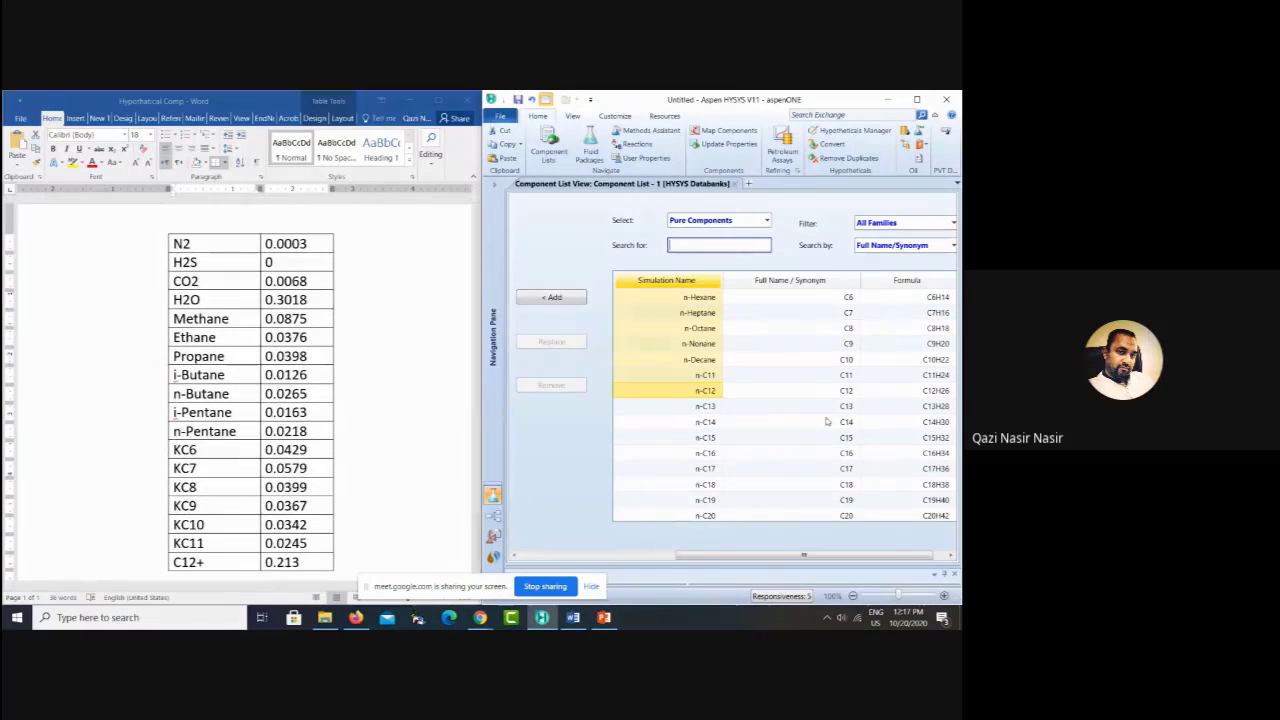
Step: Switch the component selection to Hypothetical with the Create and Edit Hypos method and create a new hypo in HypoGroup1
{"action": "left_click", "coordinate": [767, 221]}
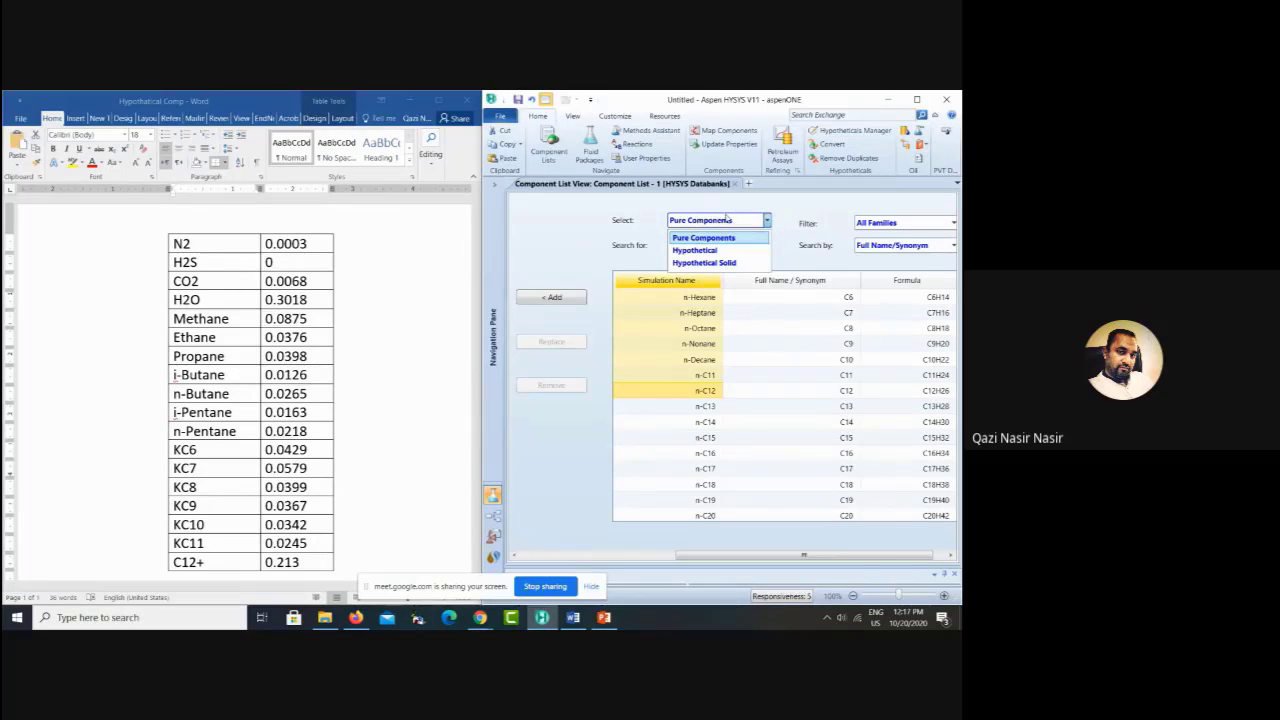
{"action": "left_click", "coordinate": [690, 254]}
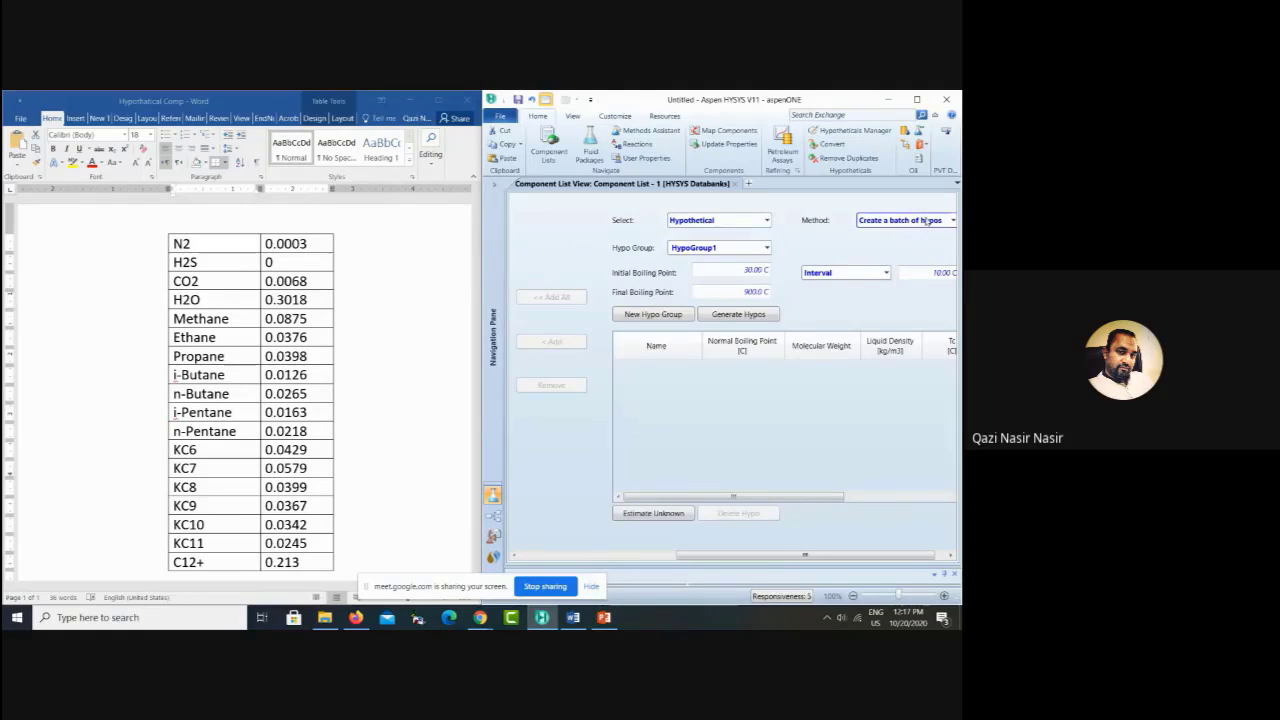
{"action": "left_click", "coordinate": [927, 220]}
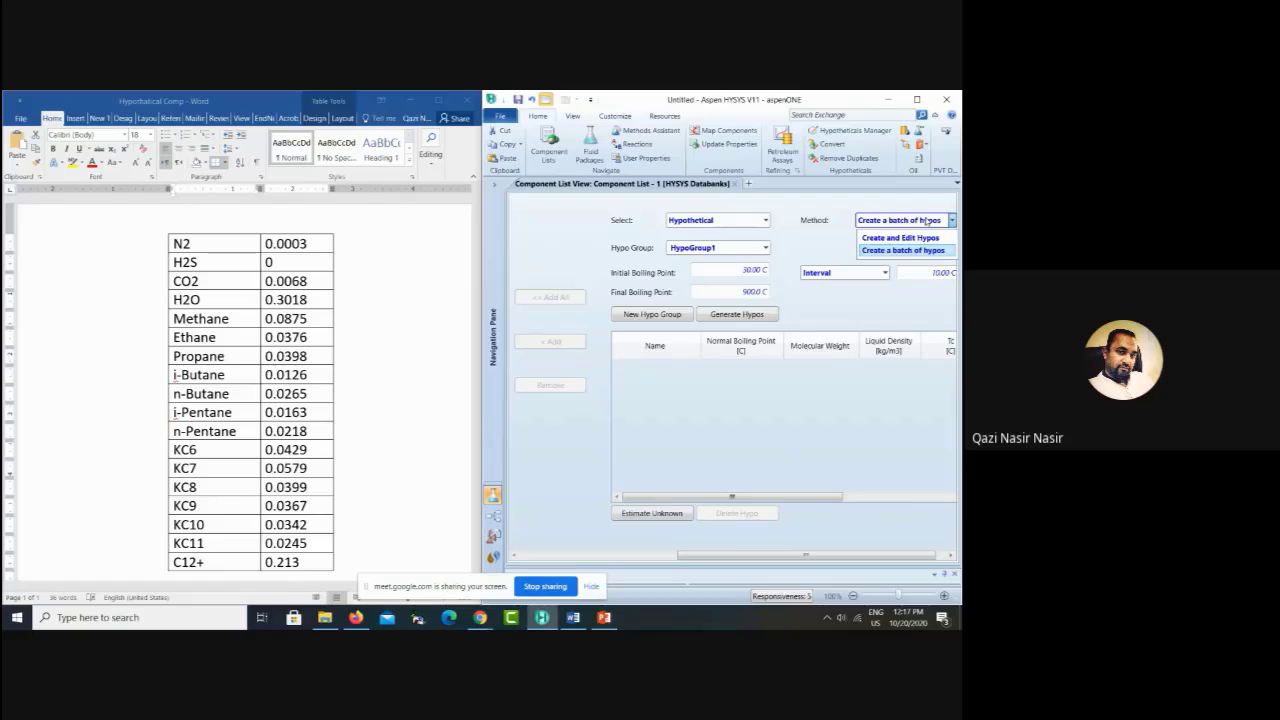
{"action": "left_click", "coordinate": [905, 238]}
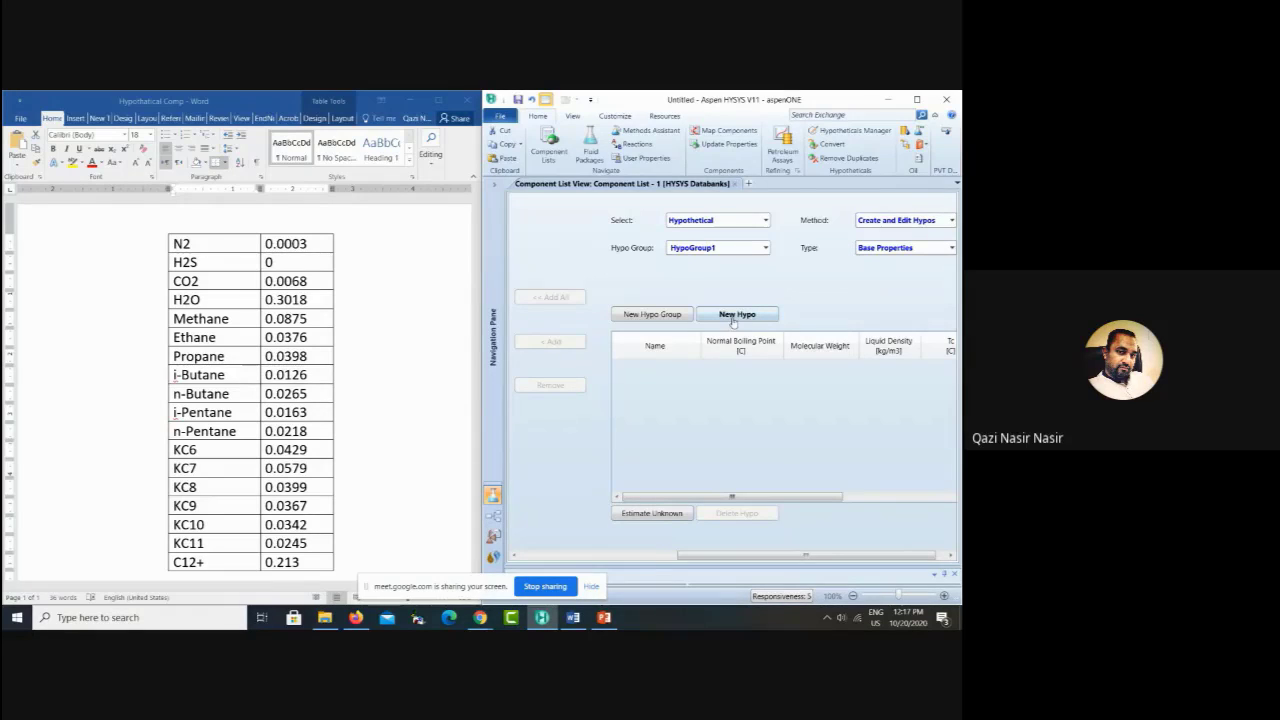
{"action": "left_click", "coordinate": [729, 316]}
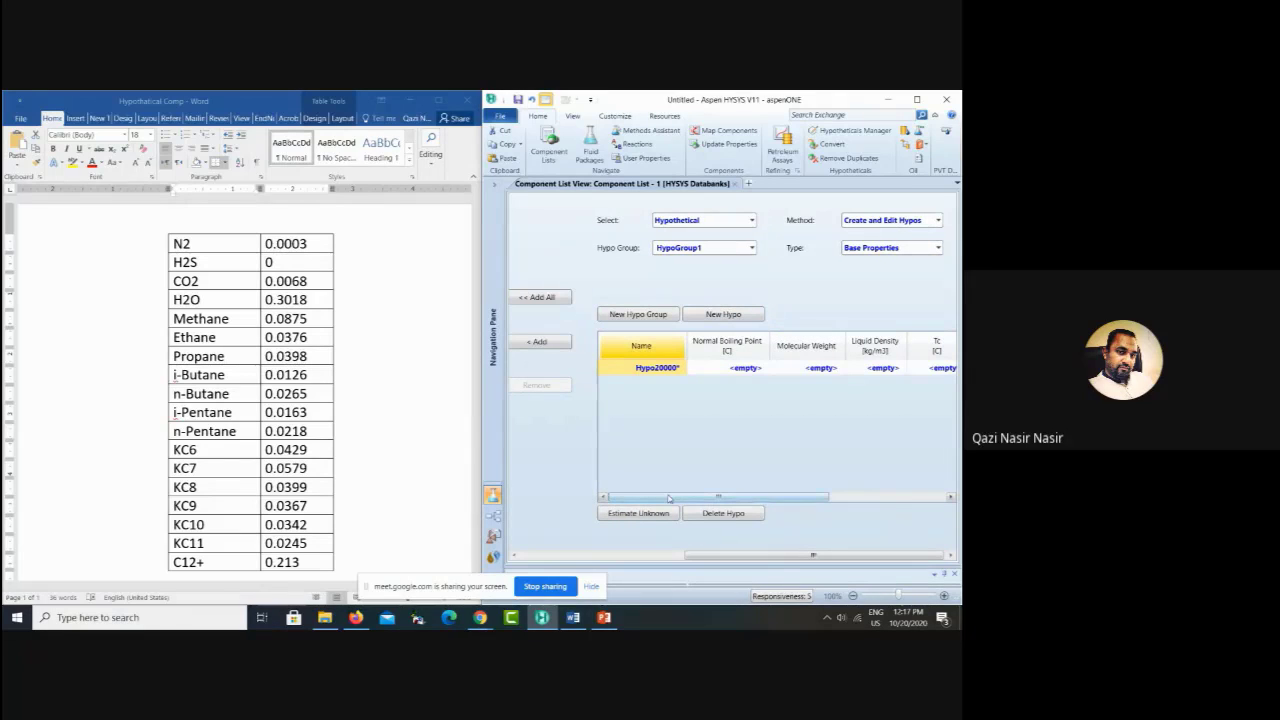
Step: Rename the new hypothetical component as KC6
{"action": "double_click", "coordinate": [659, 369]}
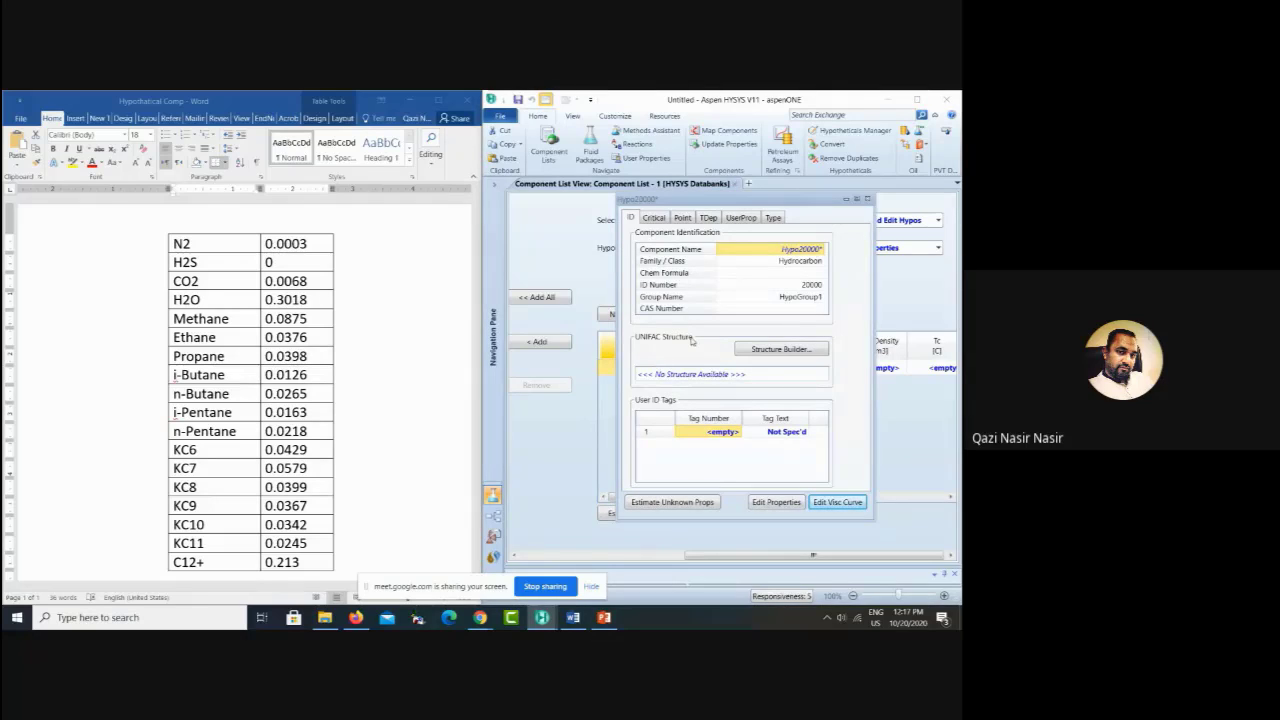
{"action": "left_click", "coordinate": [868, 199]}
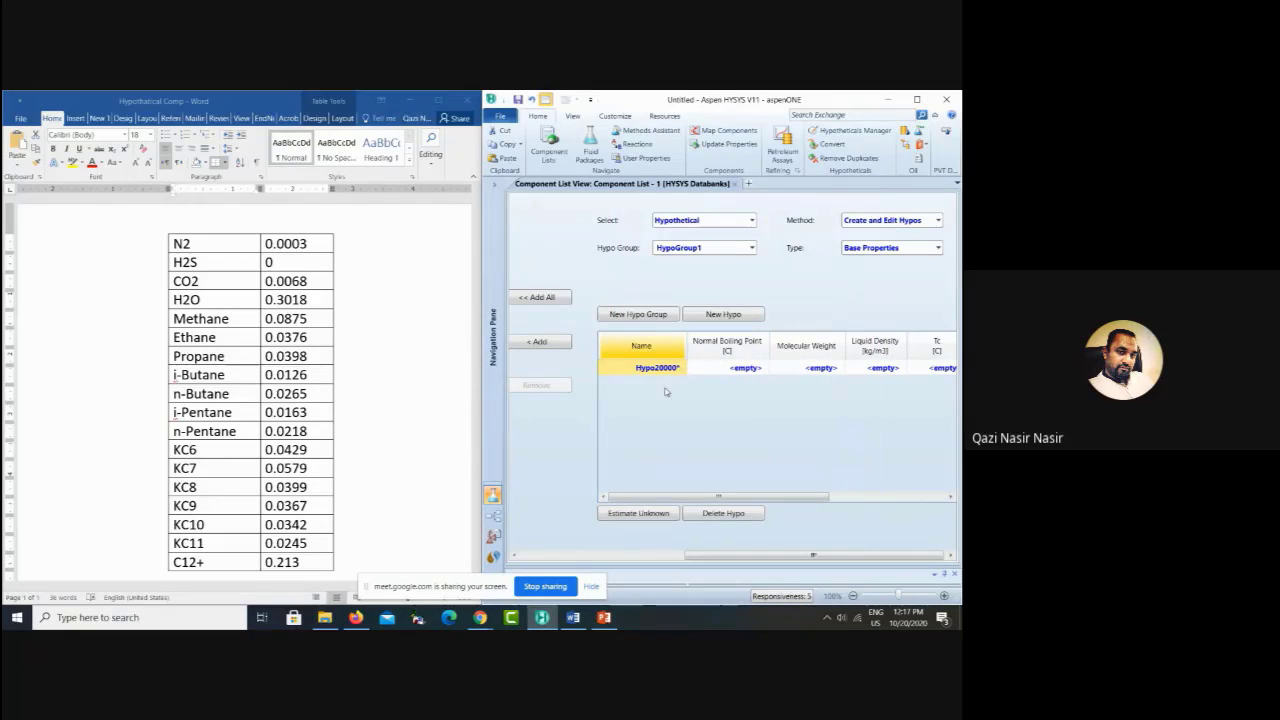
{"action": "type", "text": "KC"}
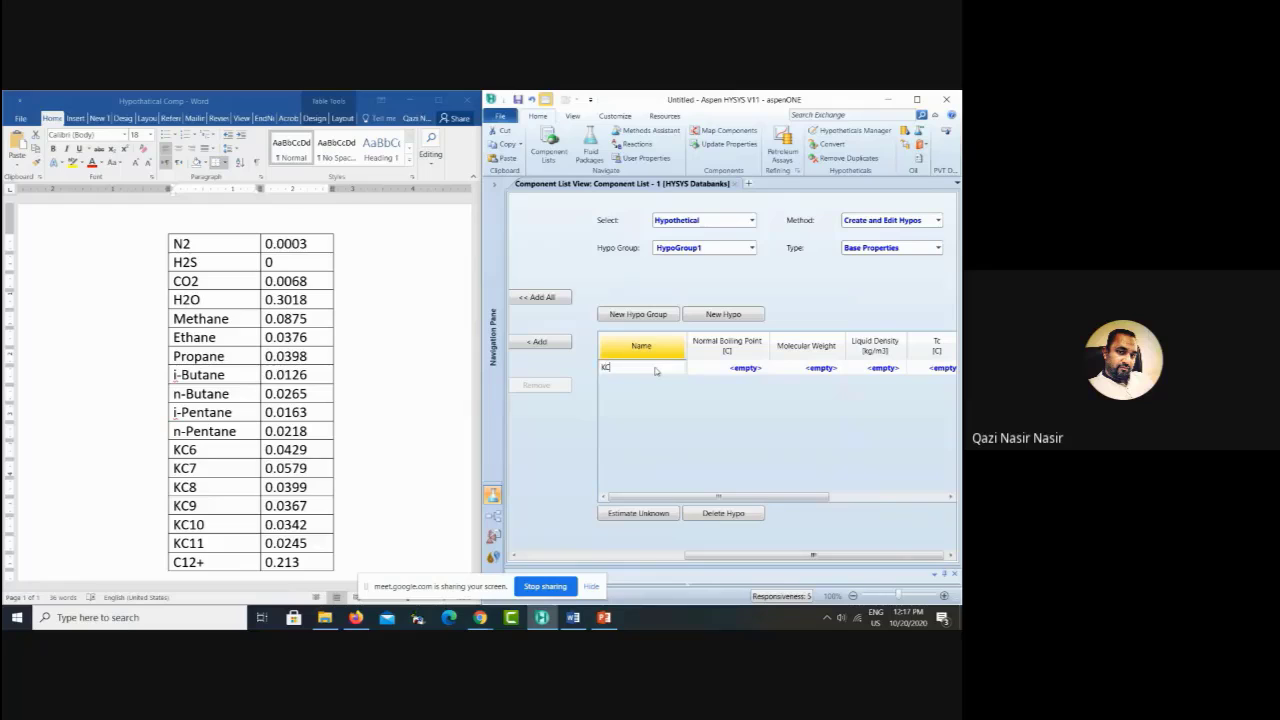
{"action": "type", "text": "6"}
{"action": "key", "text": "Return"}
Step: Set KC6's normal boiling point to 63.9 C, taken from the property table in the Word document
{"action": "scroll", "coordinate": [374, 445], "scroll_direction": "down", "scroll_amount": 1}
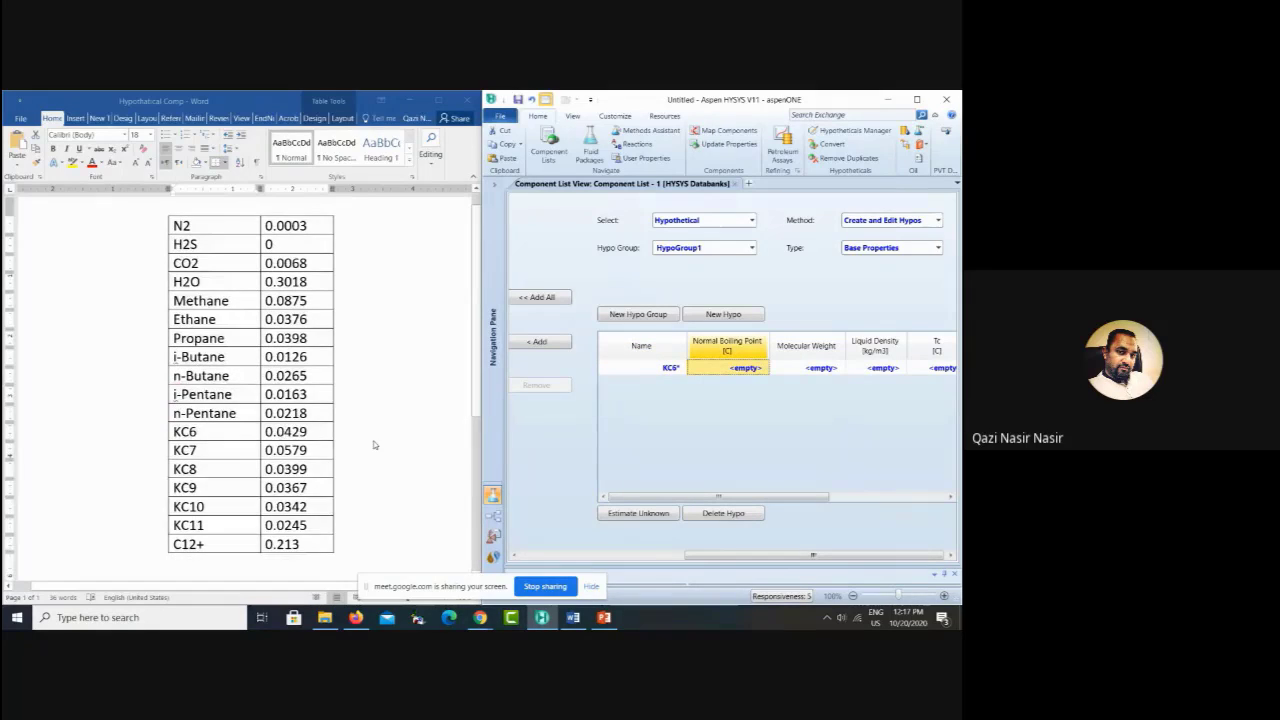
{"action": "scroll", "coordinate": [374, 445], "scroll_direction": "down", "scroll_amount": 3}
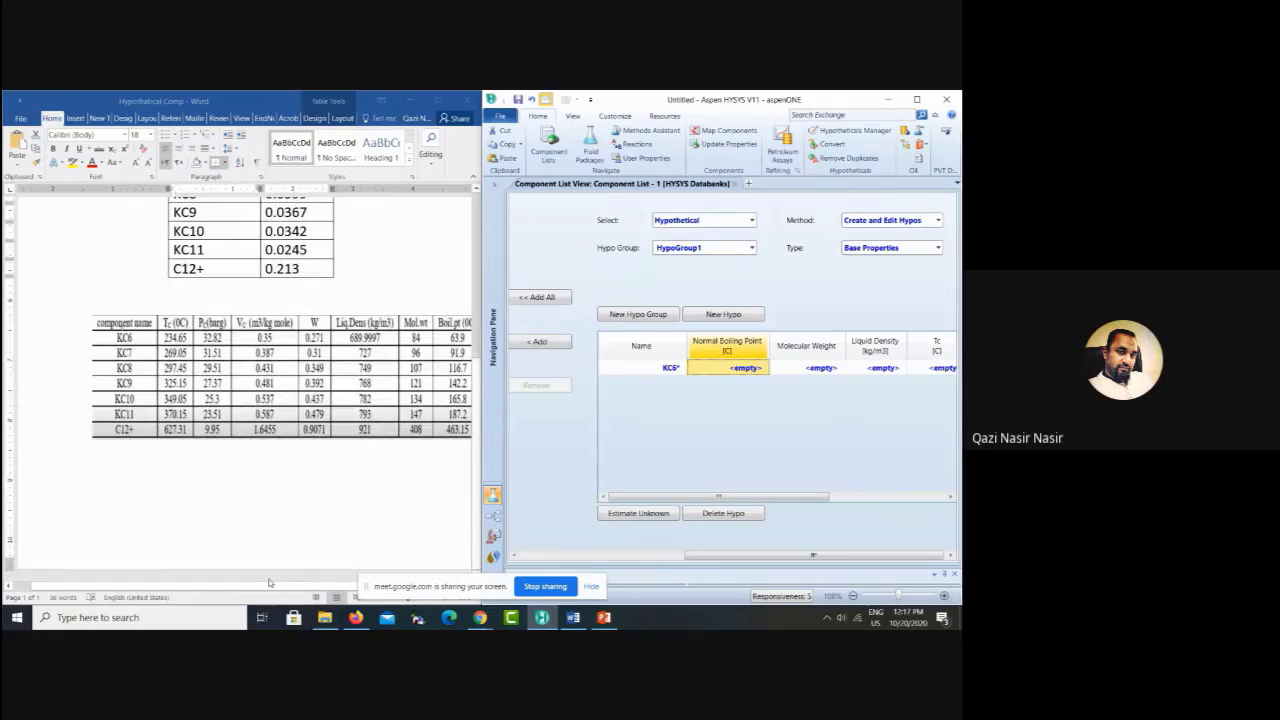
{"action": "left_click_drag", "start_coordinate": [259, 587], "coordinate": [295, 593]}
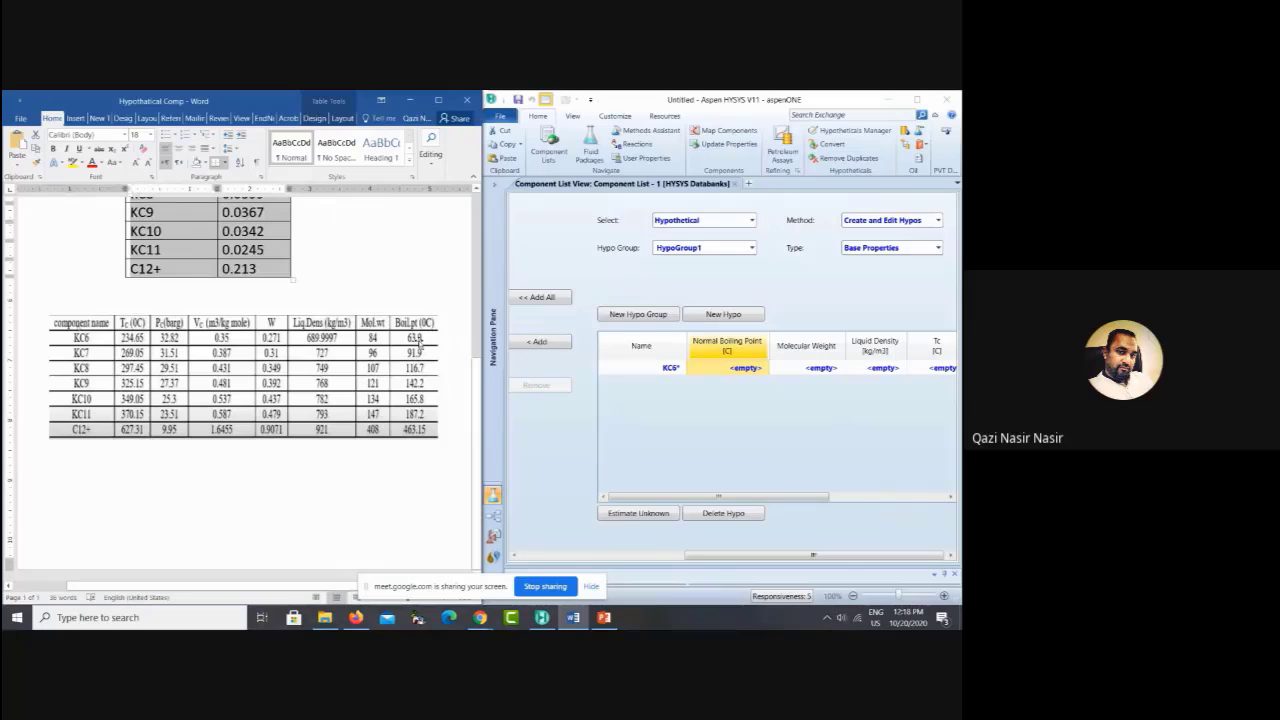
{"action": "left_click", "coordinate": [740, 369]}
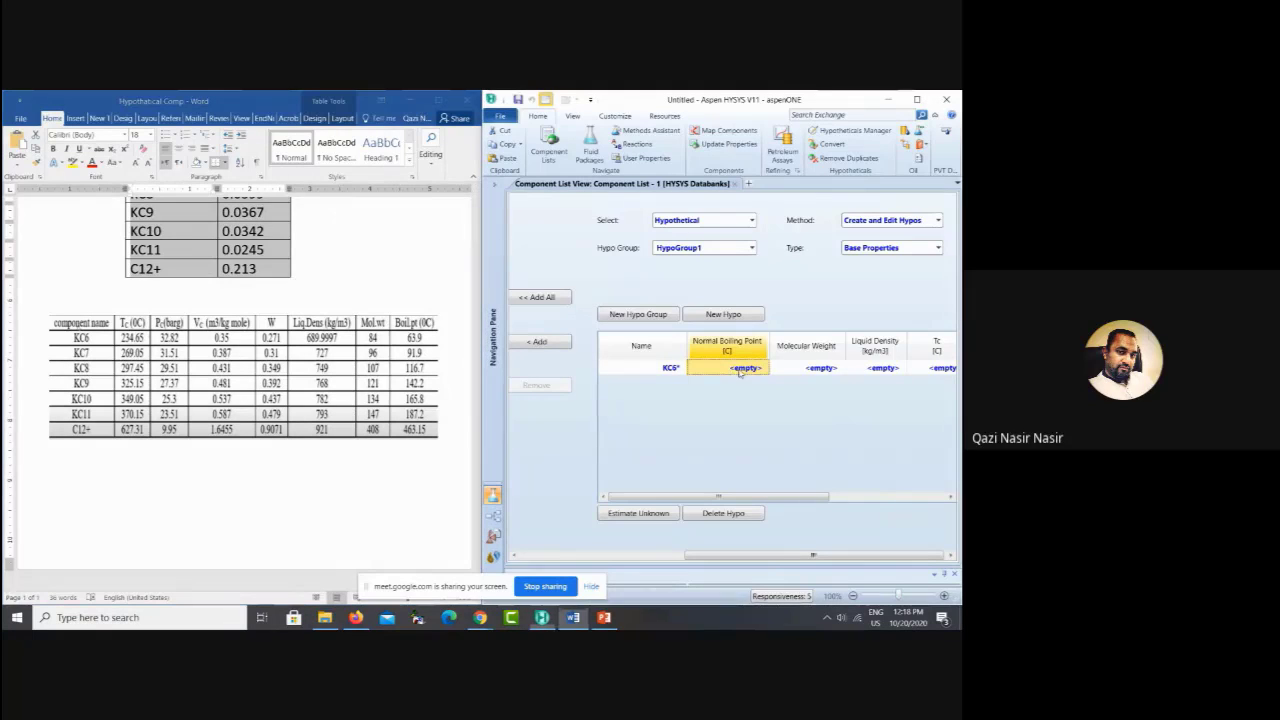
{"action": "type", "text": "63"}
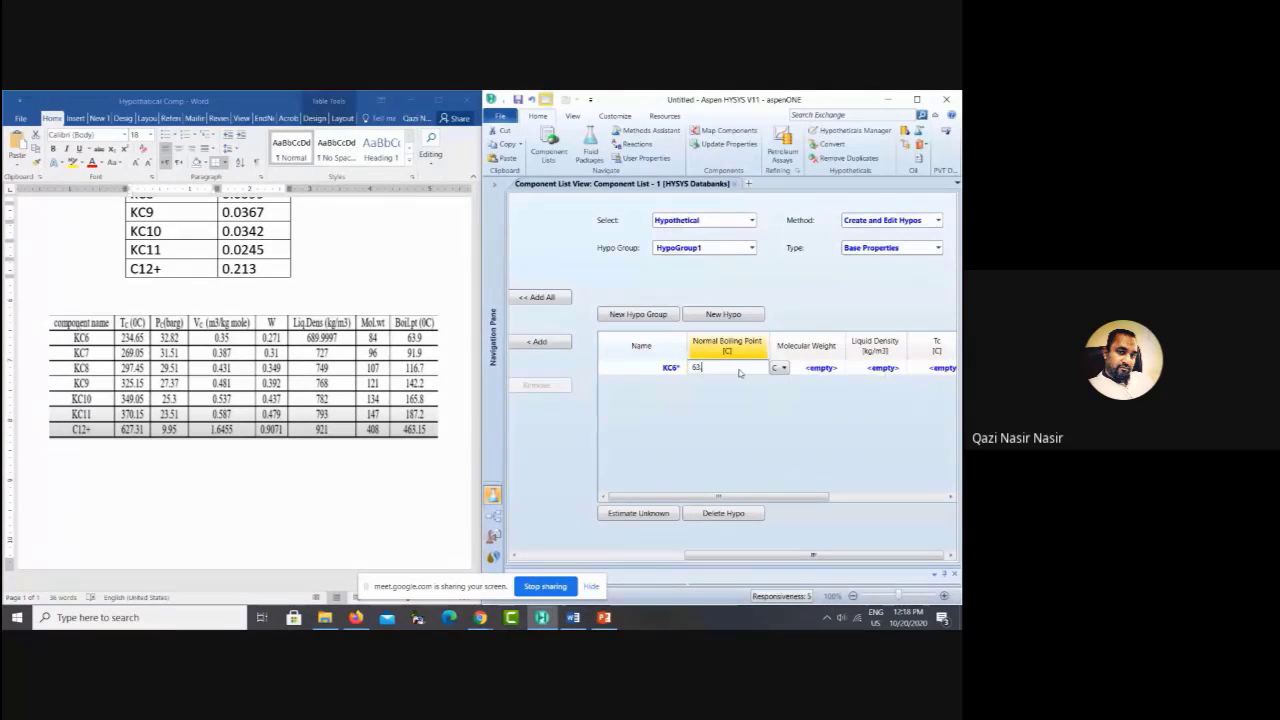
{"action": "type", "text": ".9"}
{"action": "key", "text": "Return"}
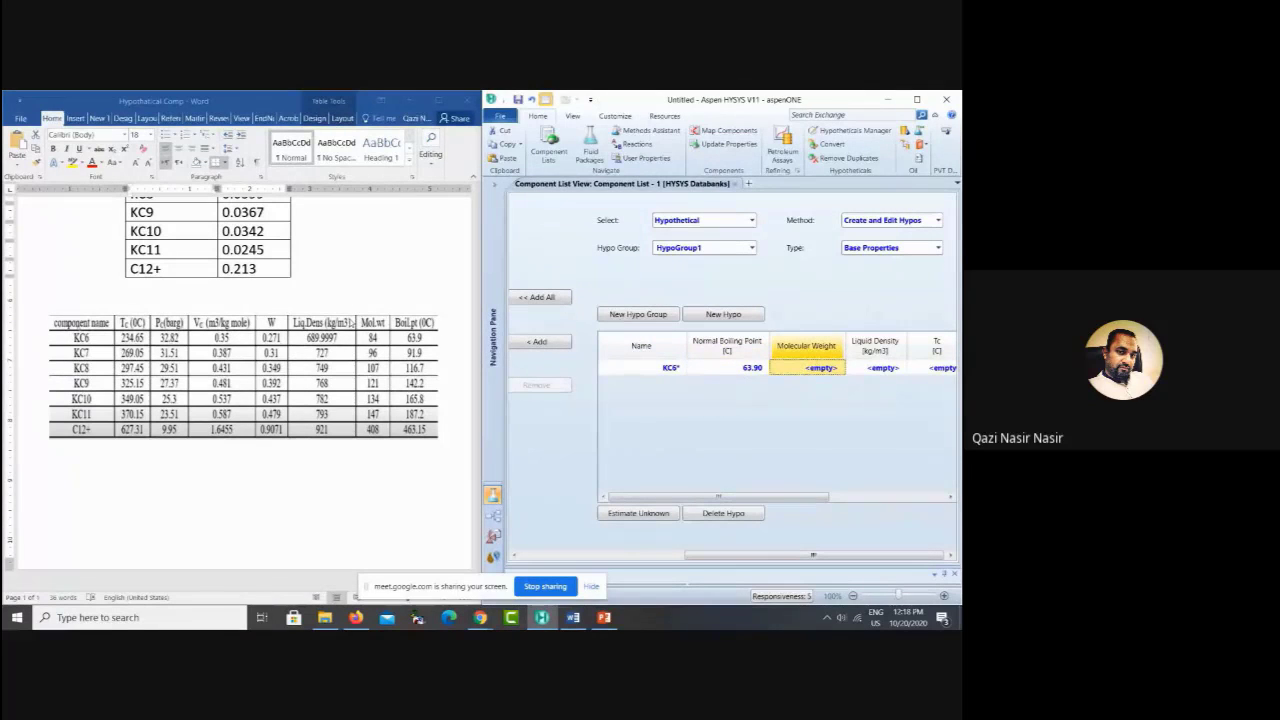
Step: Set KC6's molecular weight to 84 and its liquid density to 689.9997 kg/m3
{"action": "type", "text": "8"}
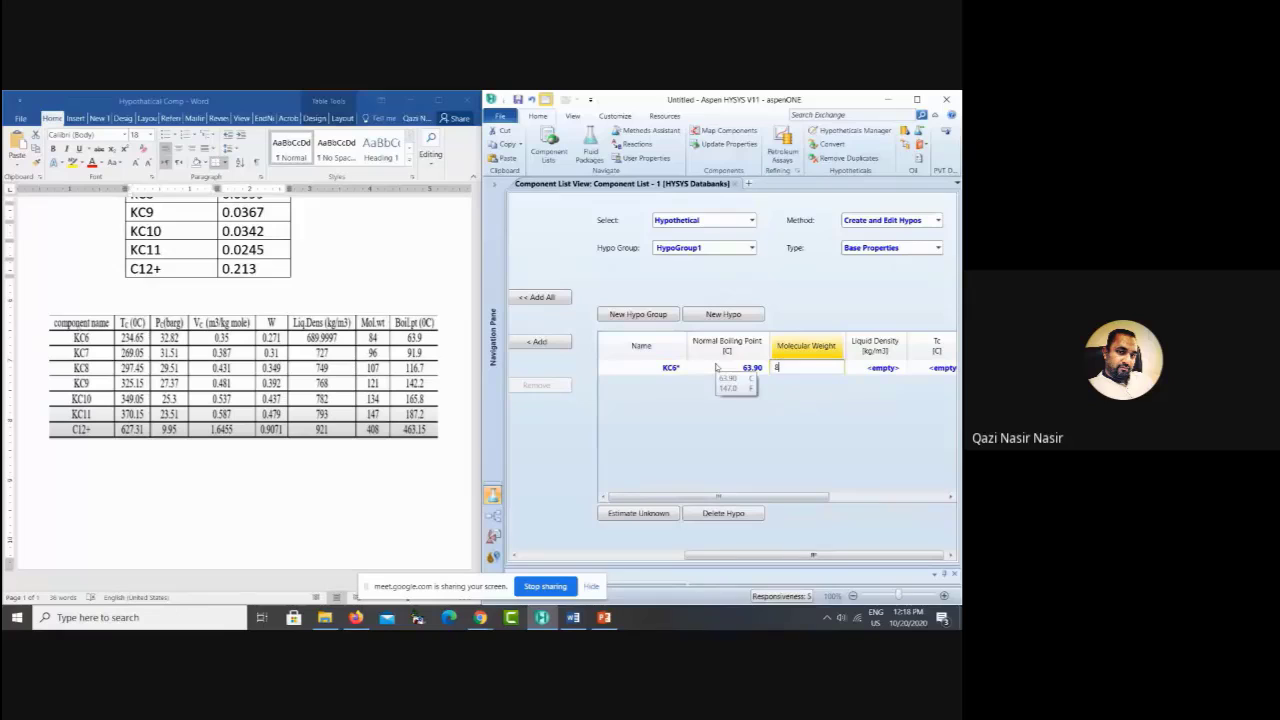
{"action": "type", "text": "54"}
{"action": "key", "text": "Return"}
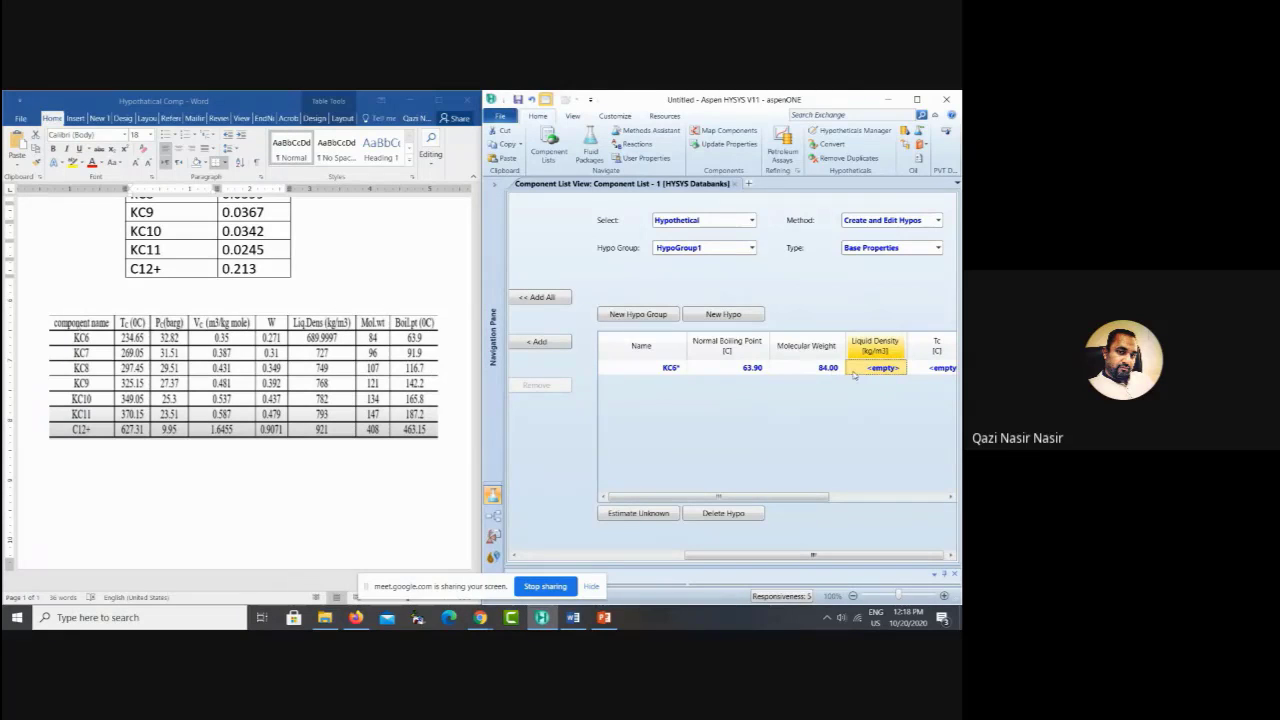
{"action": "type", "text": "68"}
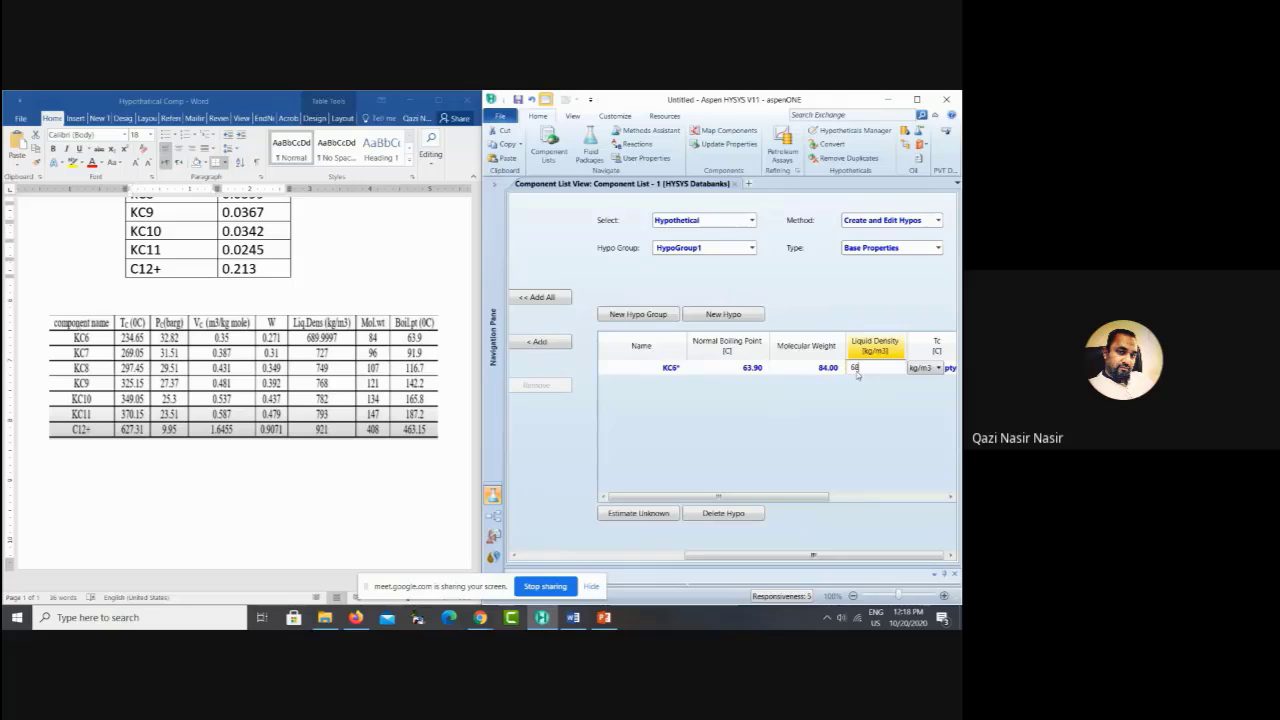
{"action": "type", "text": "9.9997"}
{"action": "key", "text": "Return"}
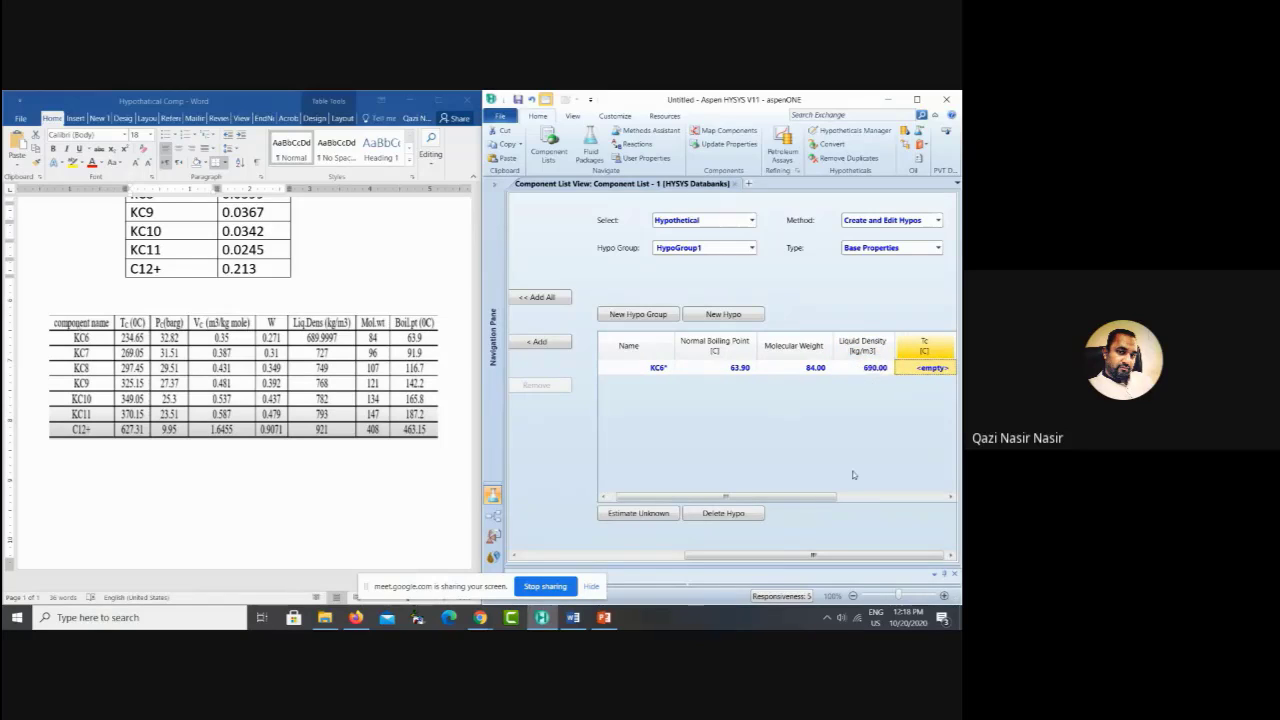
Step: Set KC6's critical temperature to 234.65 C and its critical pressure to 32.82 bar_g
{"action": "left_click_drag", "start_coordinate": [799, 499], "coordinate": [863, 502]}
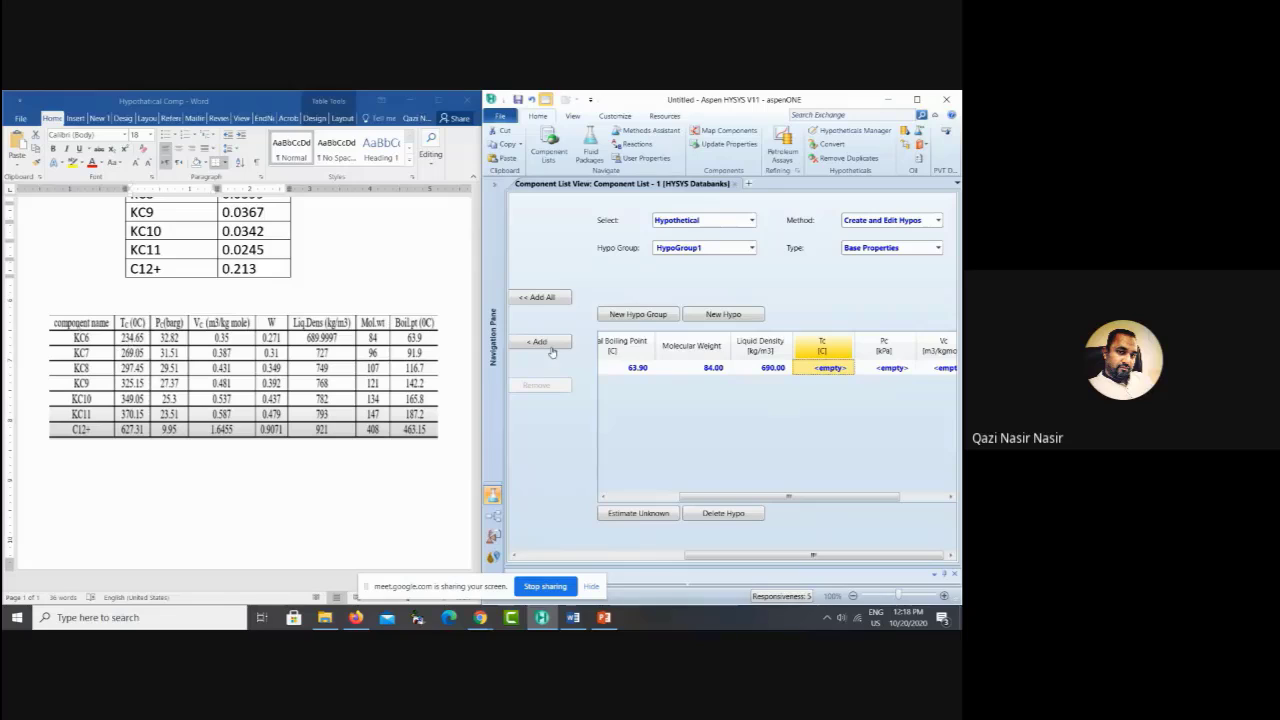
{"action": "type", "text": "2"}
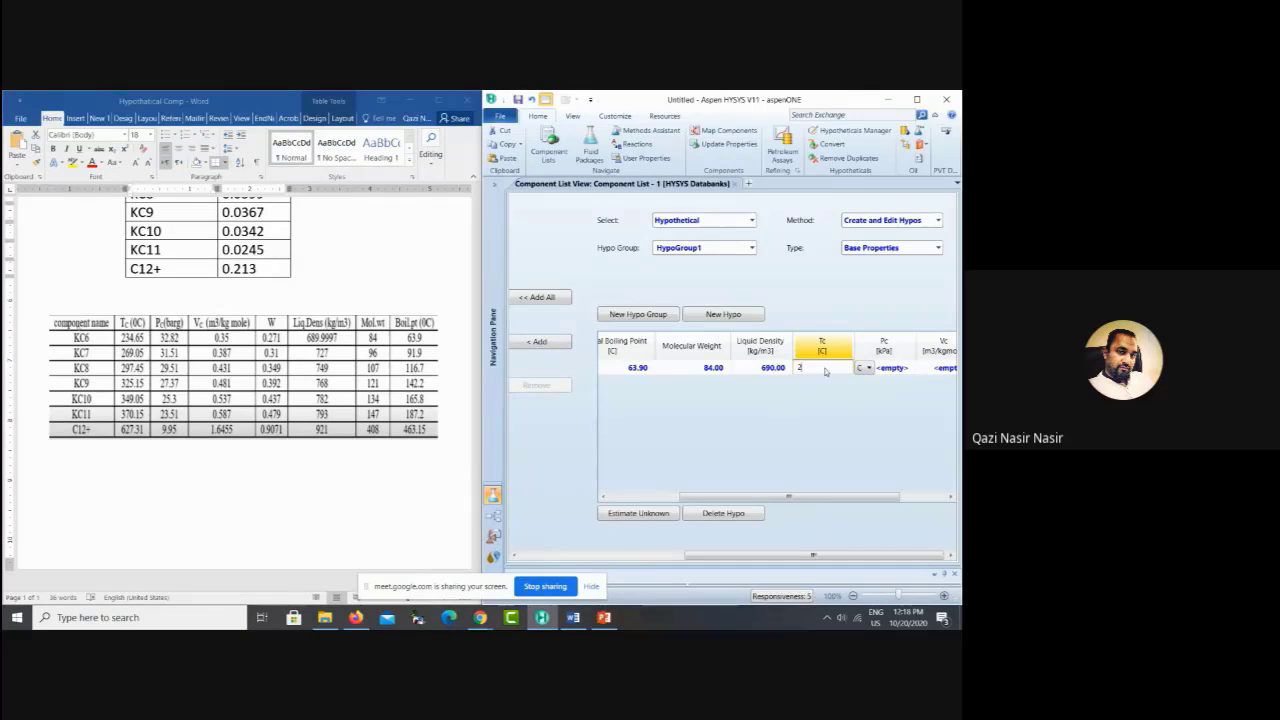
{"action": "type", "text": "34.65"}
{"action": "left_click", "coordinate": [894, 373]}
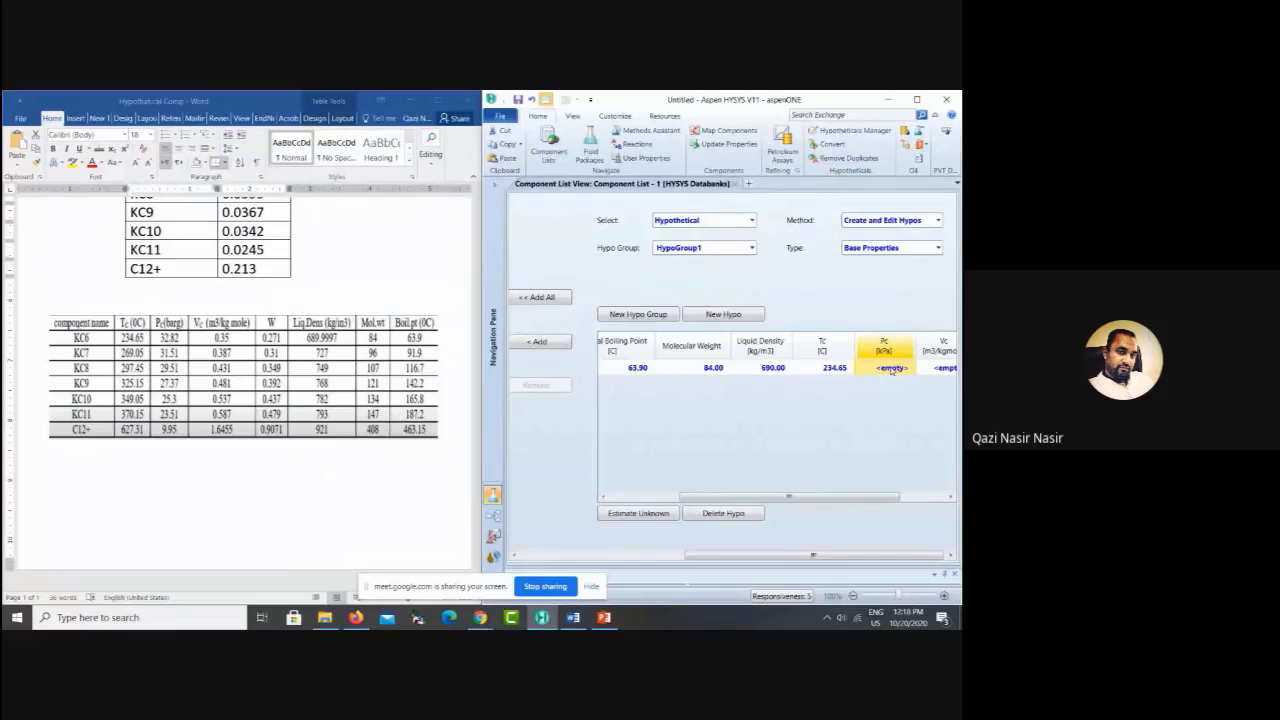
{"action": "type", "text": "32.82"}
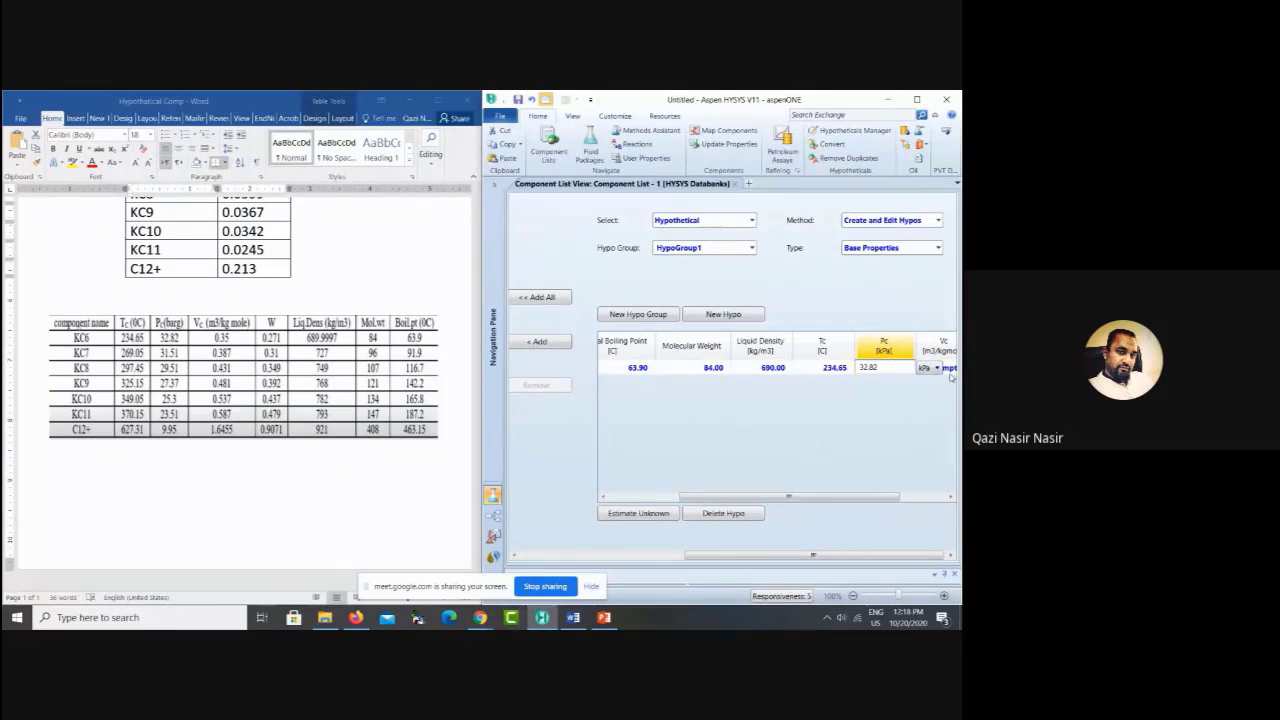
{"action": "left_click", "coordinate": [937, 368]}
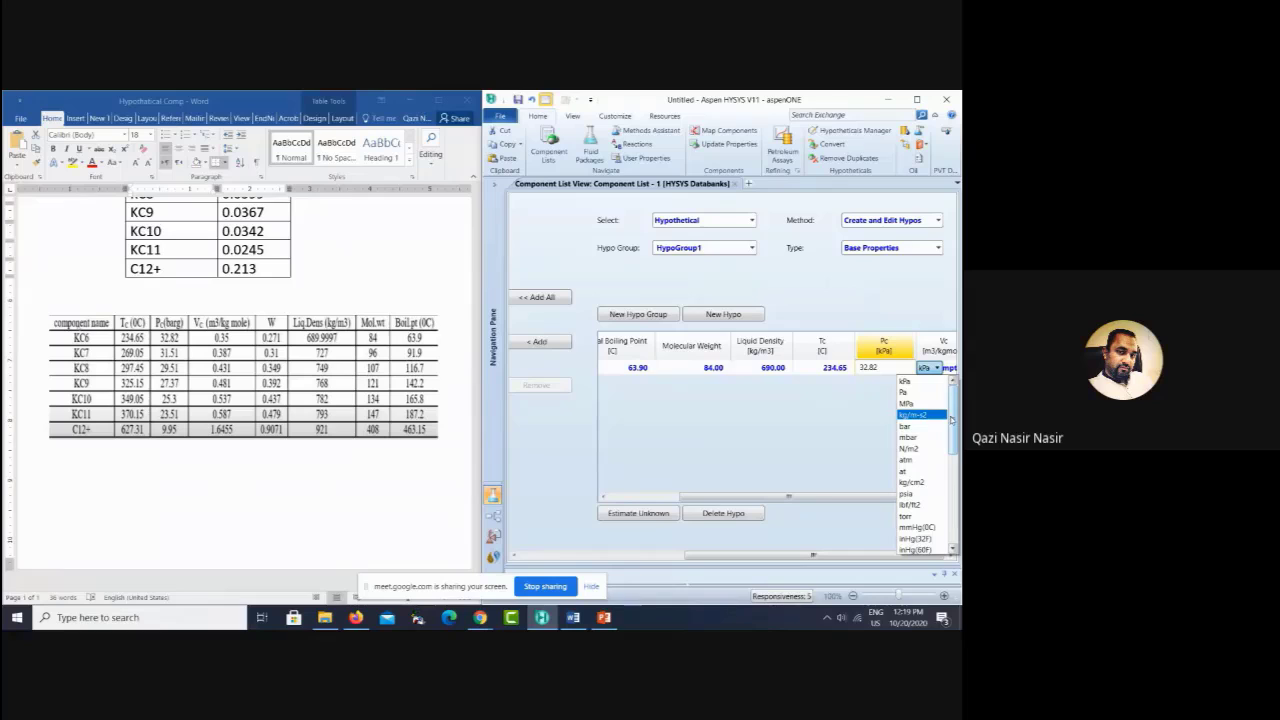
{"action": "left_click_drag", "start_coordinate": [951, 420], "coordinate": [953, 462]}
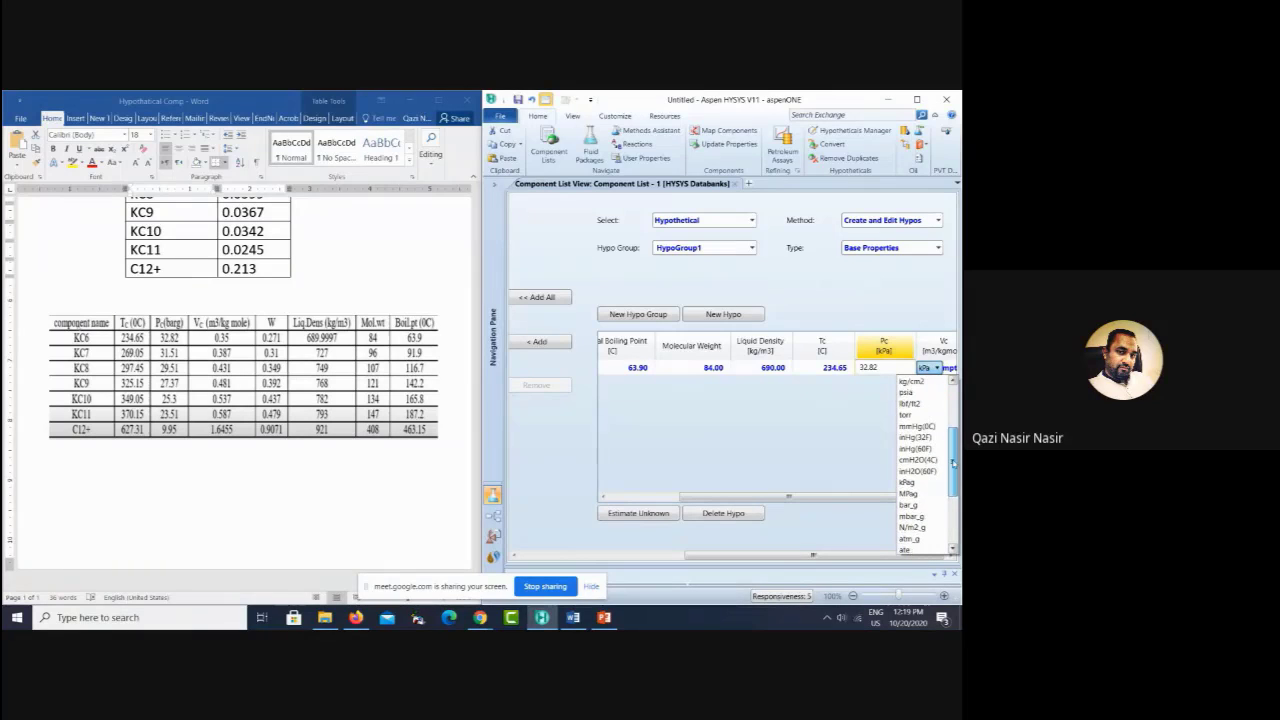
{"action": "left_click", "coordinate": [913, 506]}
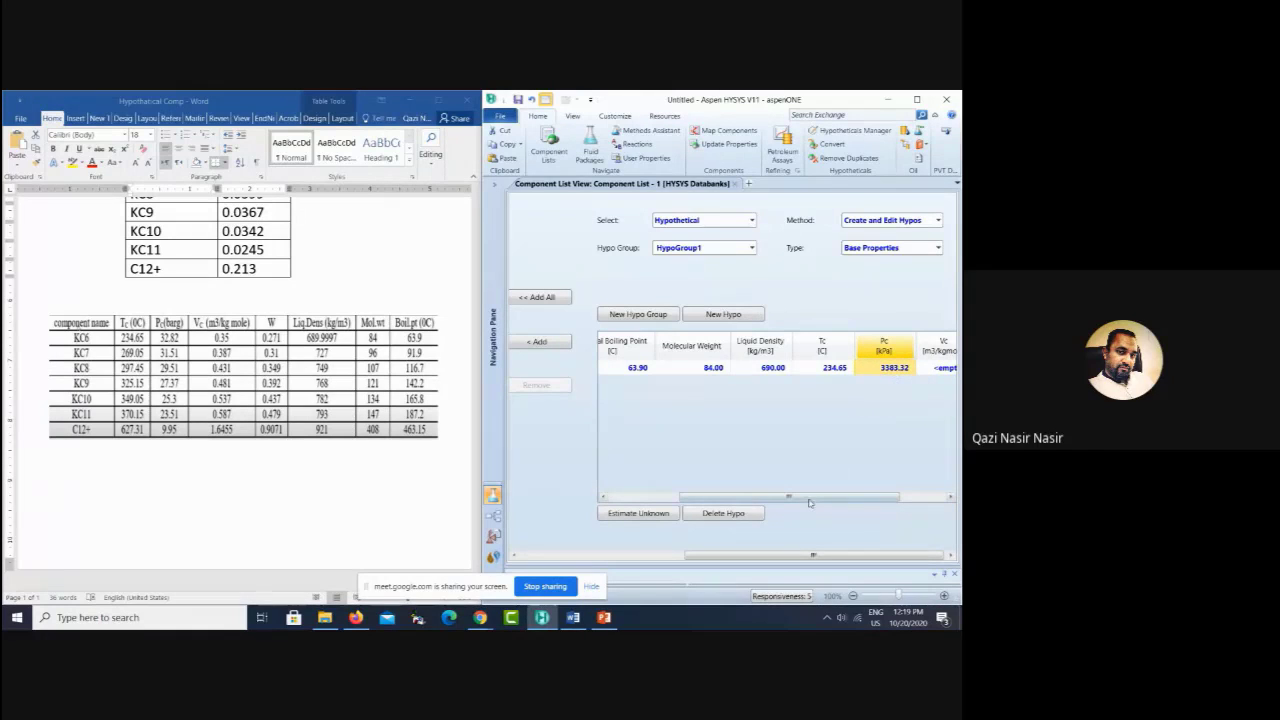
Step: Set KC6's critical volume to 0.35 m3/kgmole and its acentricity to 0.271, and check the completed row
{"action": "left_click_drag", "start_coordinate": [810, 498], "coordinate": [855, 498]}
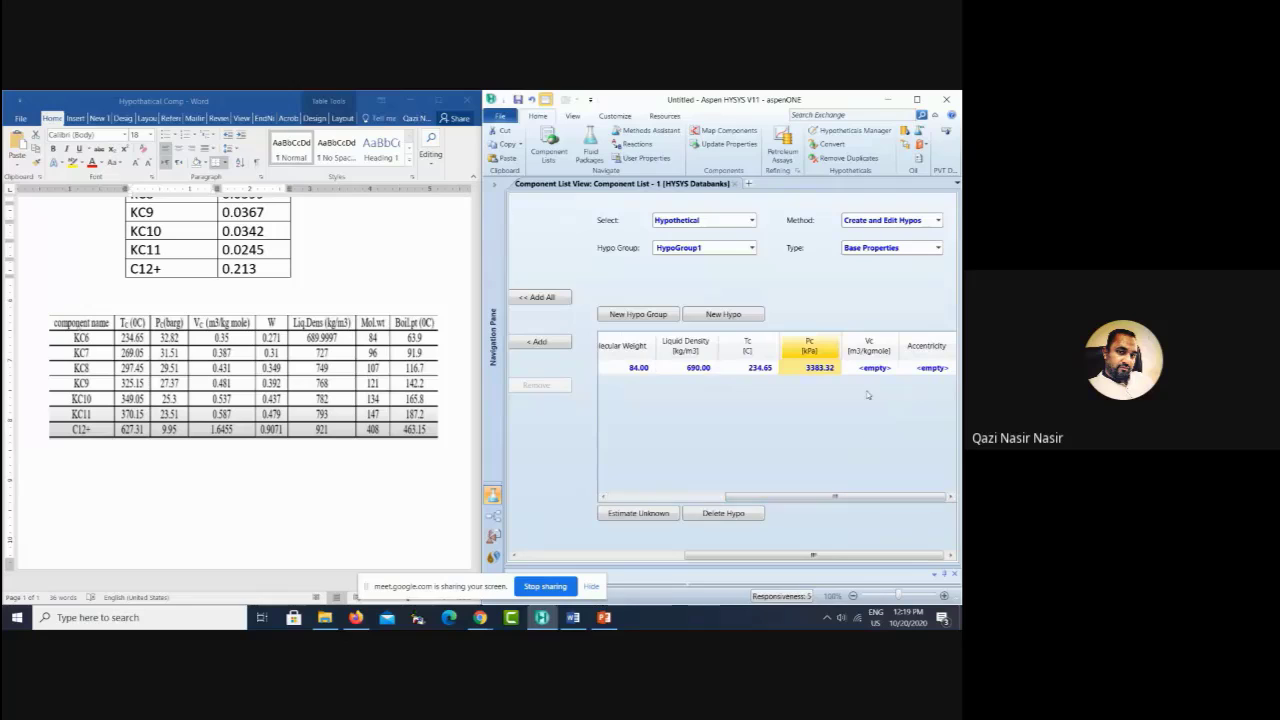
{"action": "left_click", "coordinate": [868, 370]}
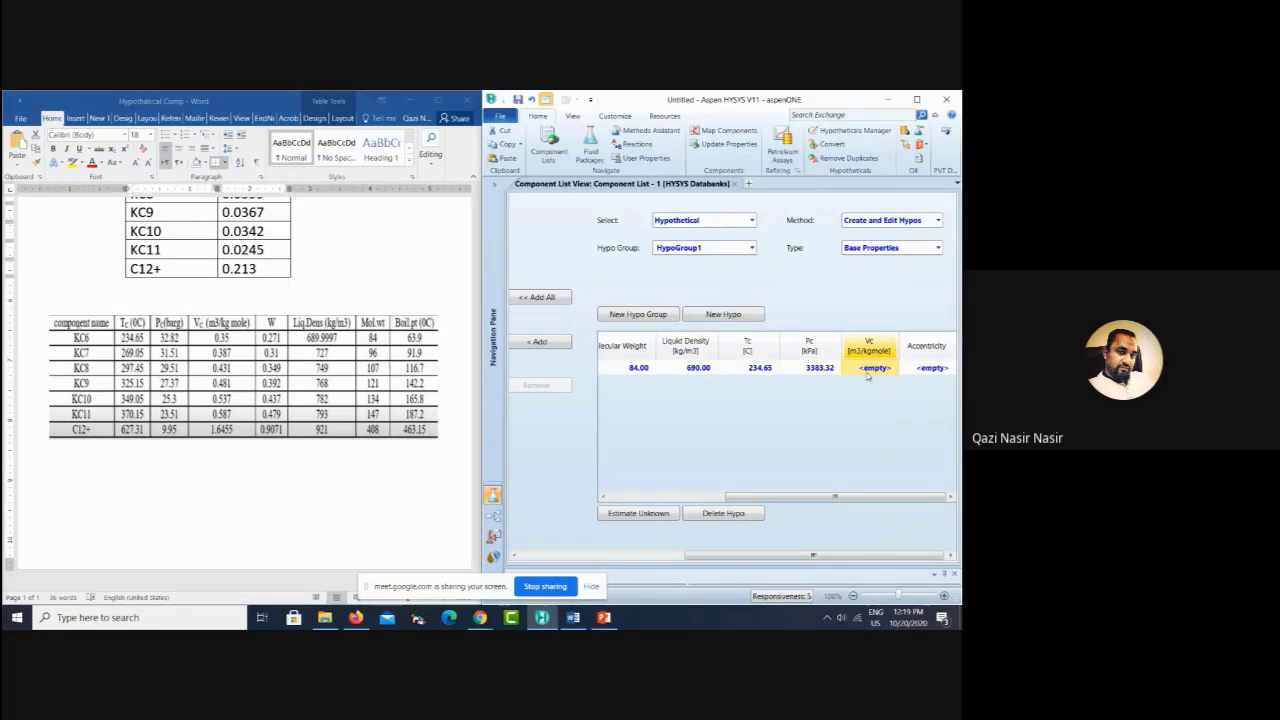
{"action": "type", "text": "0"}
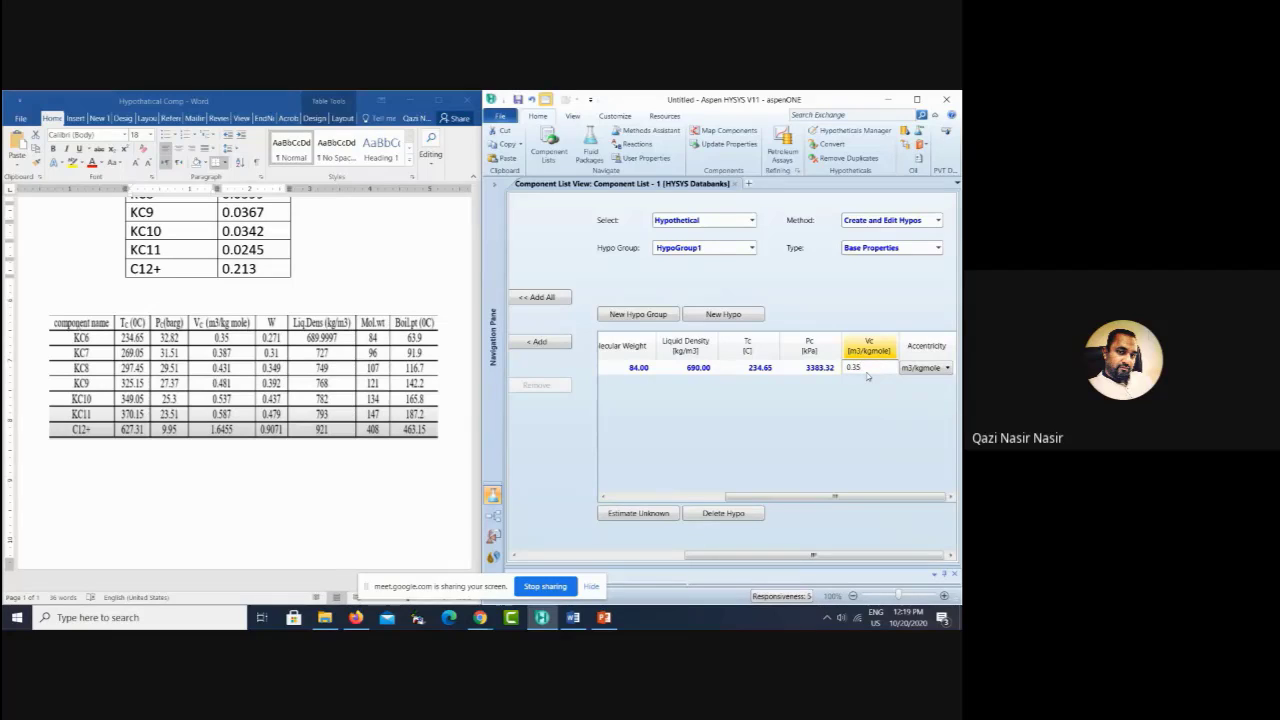
{"action": "type", "text": ".35"}
{"action": "key", "text": "Return"}
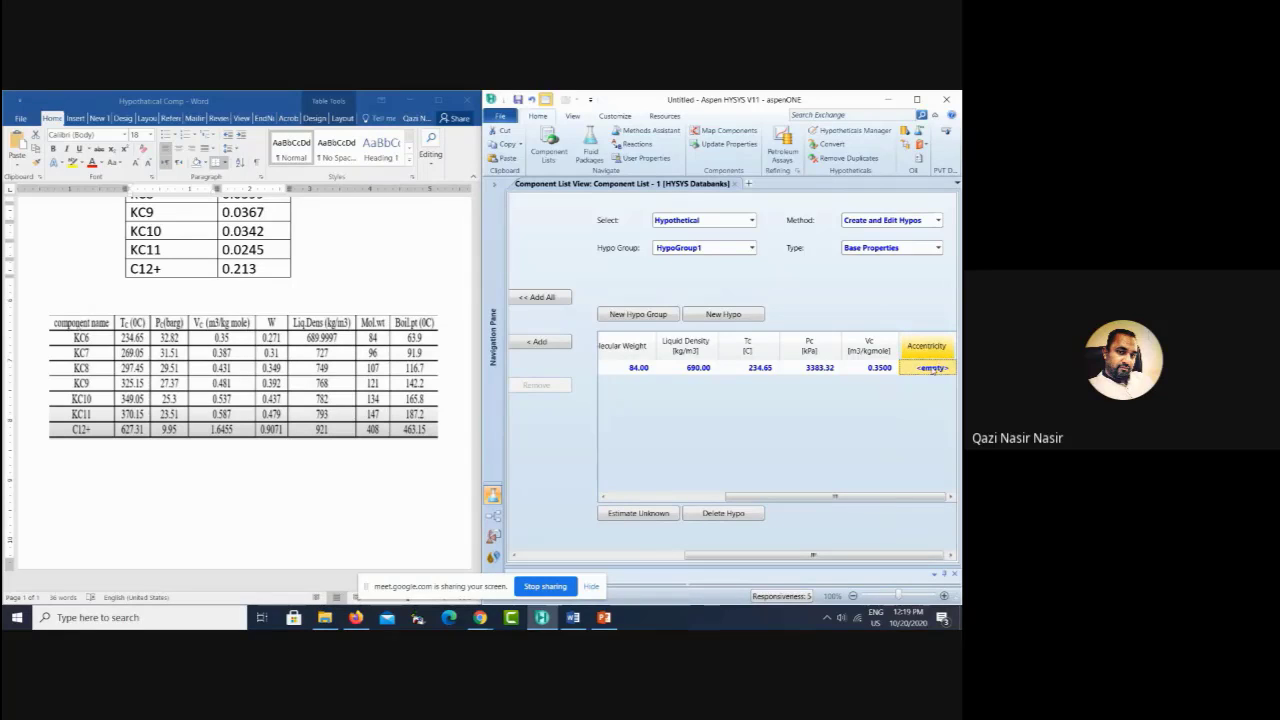
{"action": "type", "text": "0."}
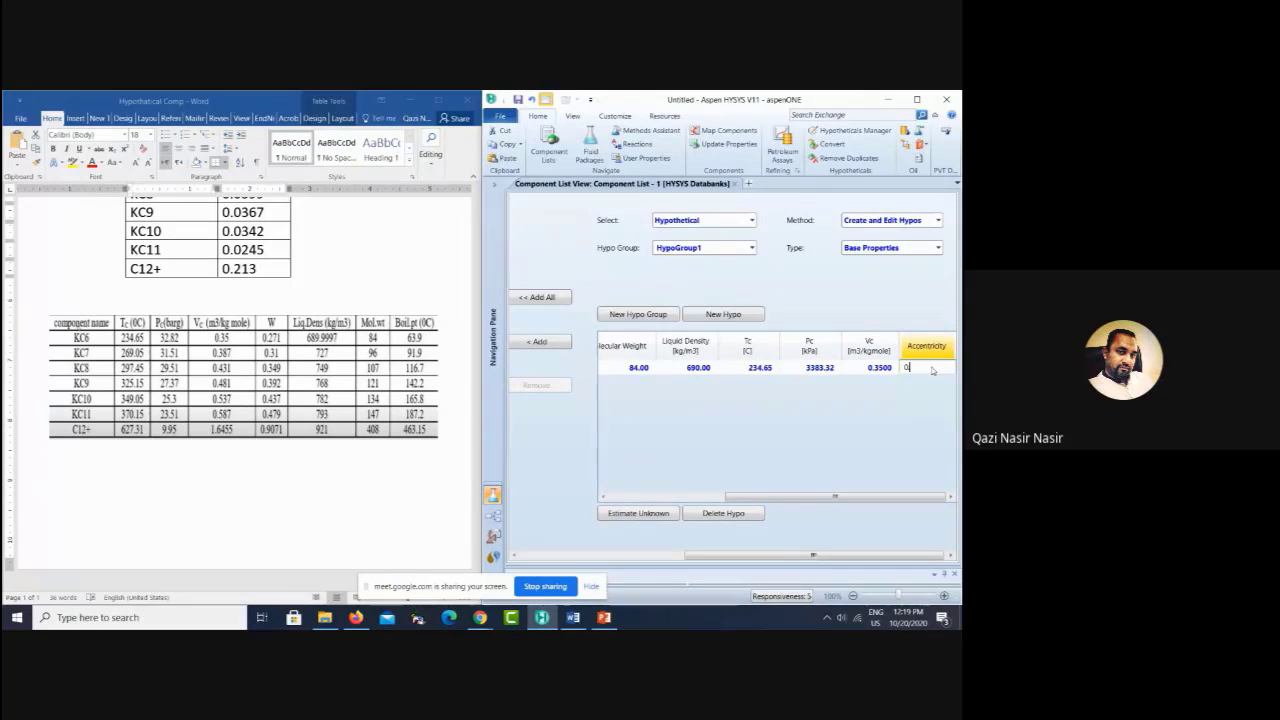
{"action": "type", "text": "271"}
{"action": "key", "text": "Return"}
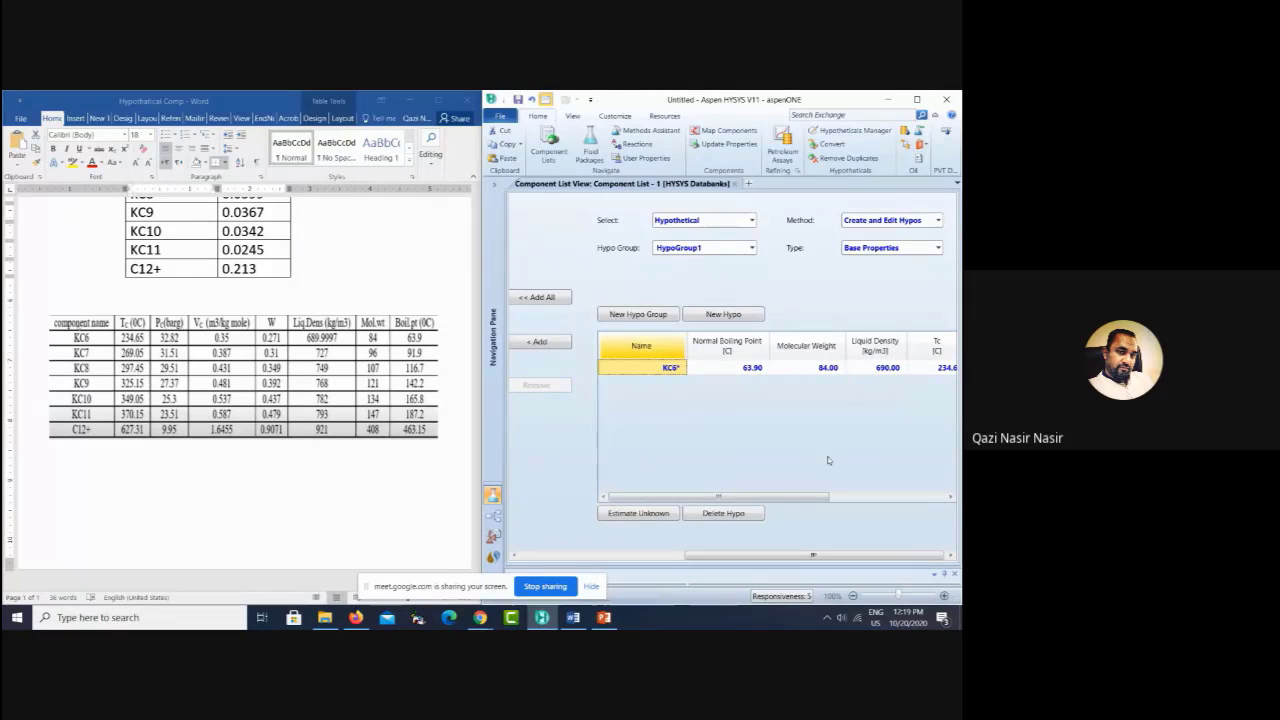
{"action": "left_click_drag", "start_coordinate": [811, 497], "coordinate": [961, 508]}
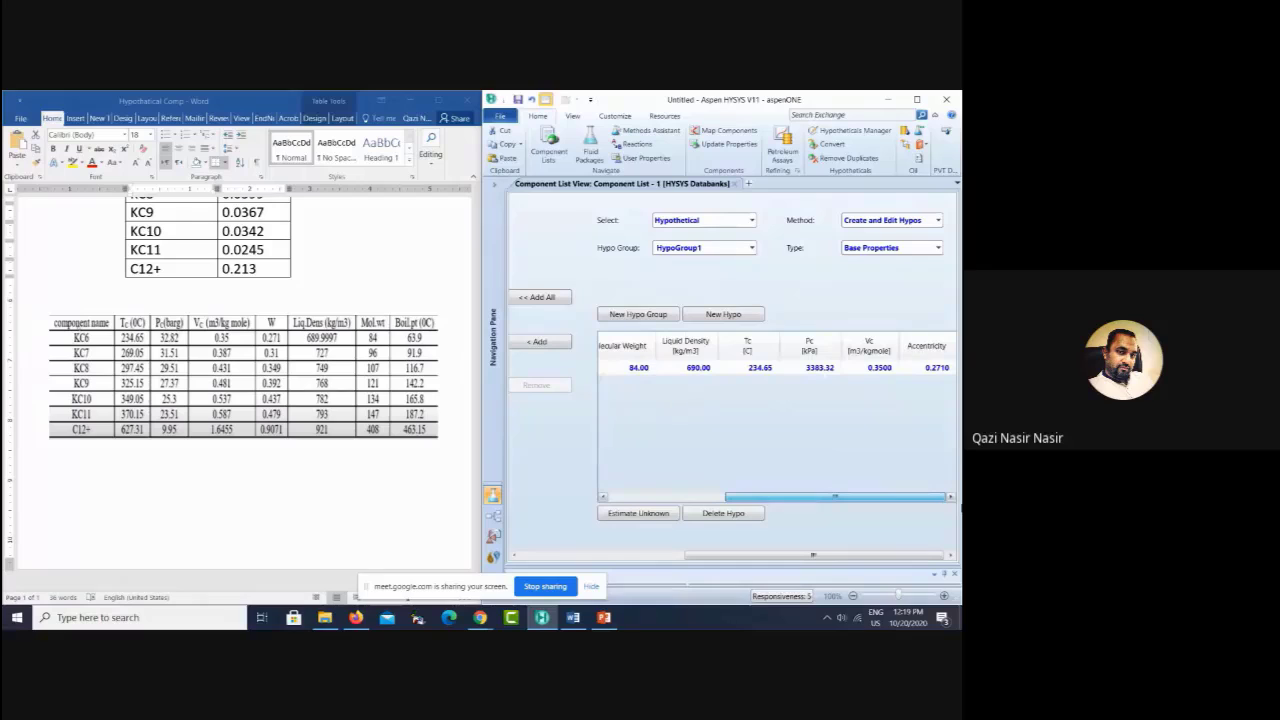
{"action": "left_click_drag", "start_coordinate": [884, 497], "coordinate": [767, 497]}
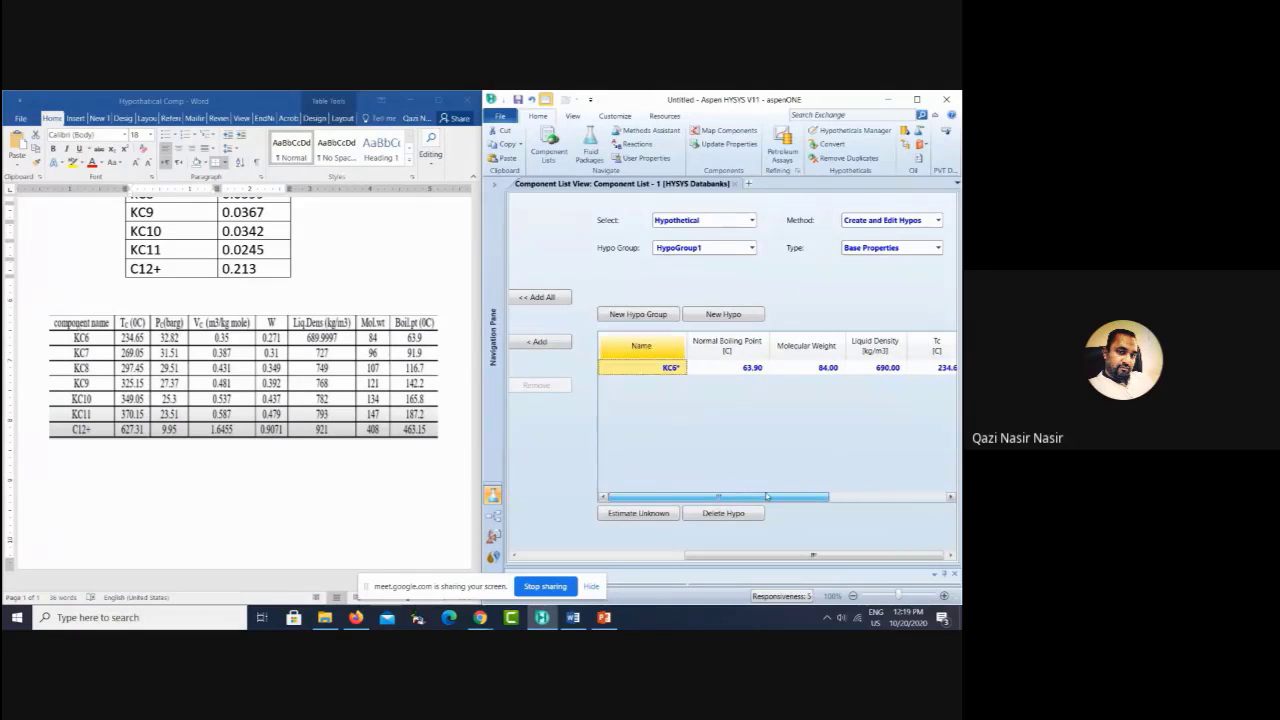
Step: Add a second hypothetical component to HypoGroup1, name it KC7, and set its normal boiling point to 91.9 C
{"action": "left_click", "coordinate": [731, 315]}
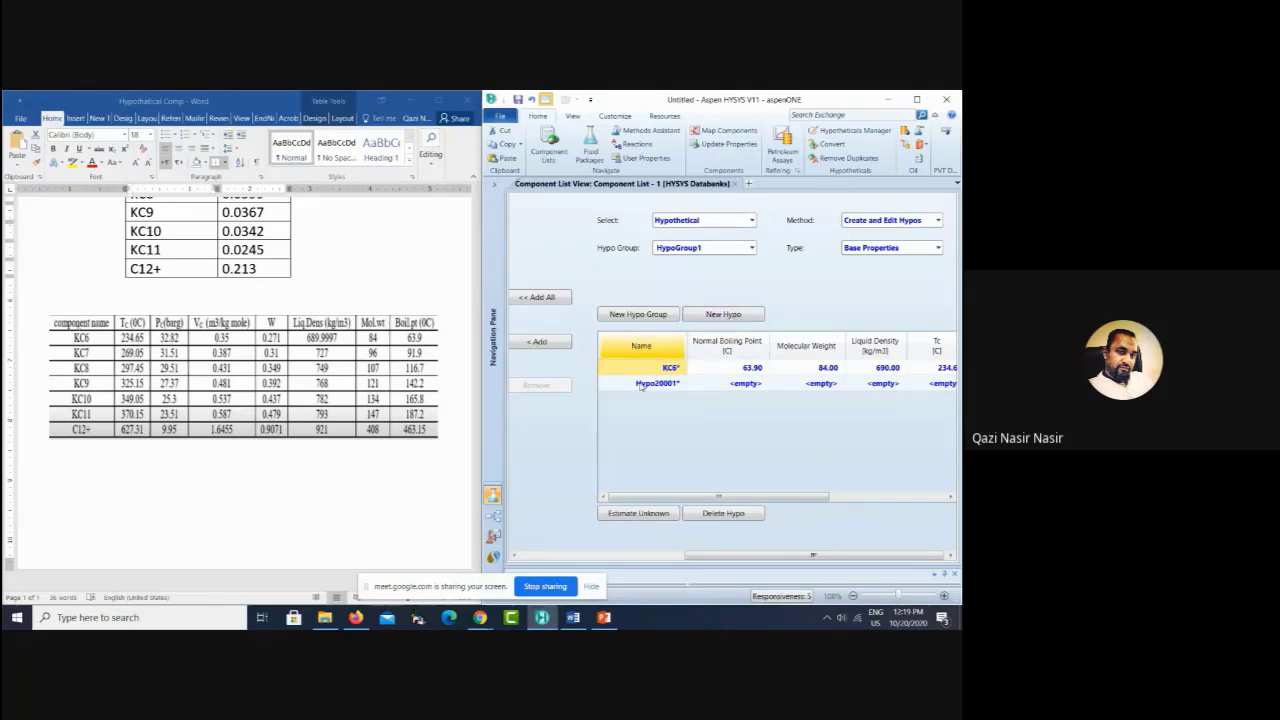
{"action": "left_click", "coordinate": [640, 385]}
{"action": "type", "text": "KC7"}
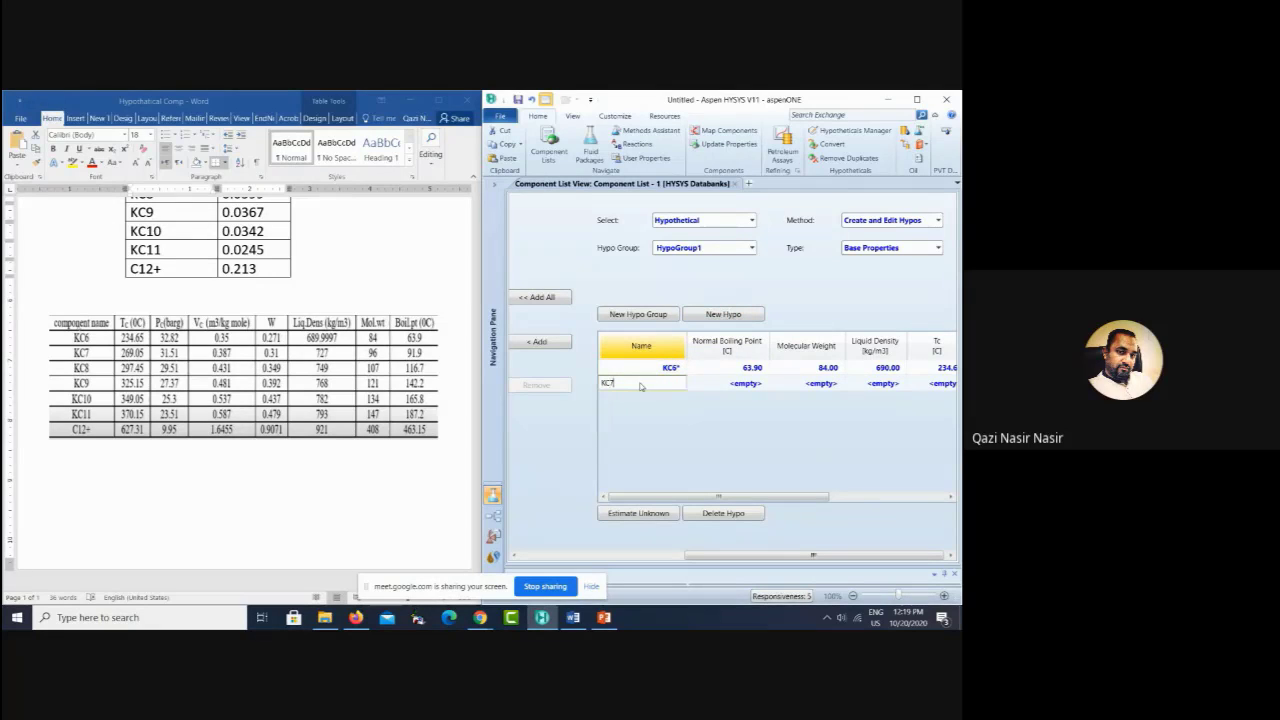
{"action": "left_click", "coordinate": [748, 392]}
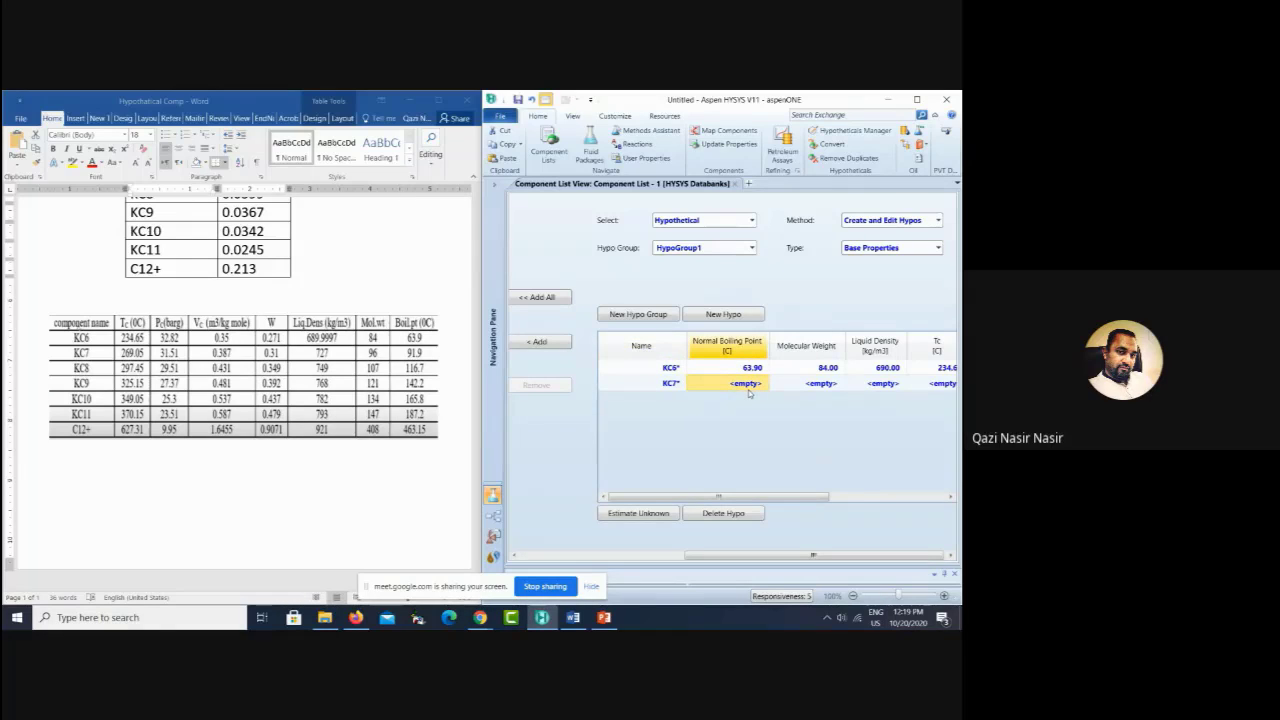
{"action": "type", "text": "91"}
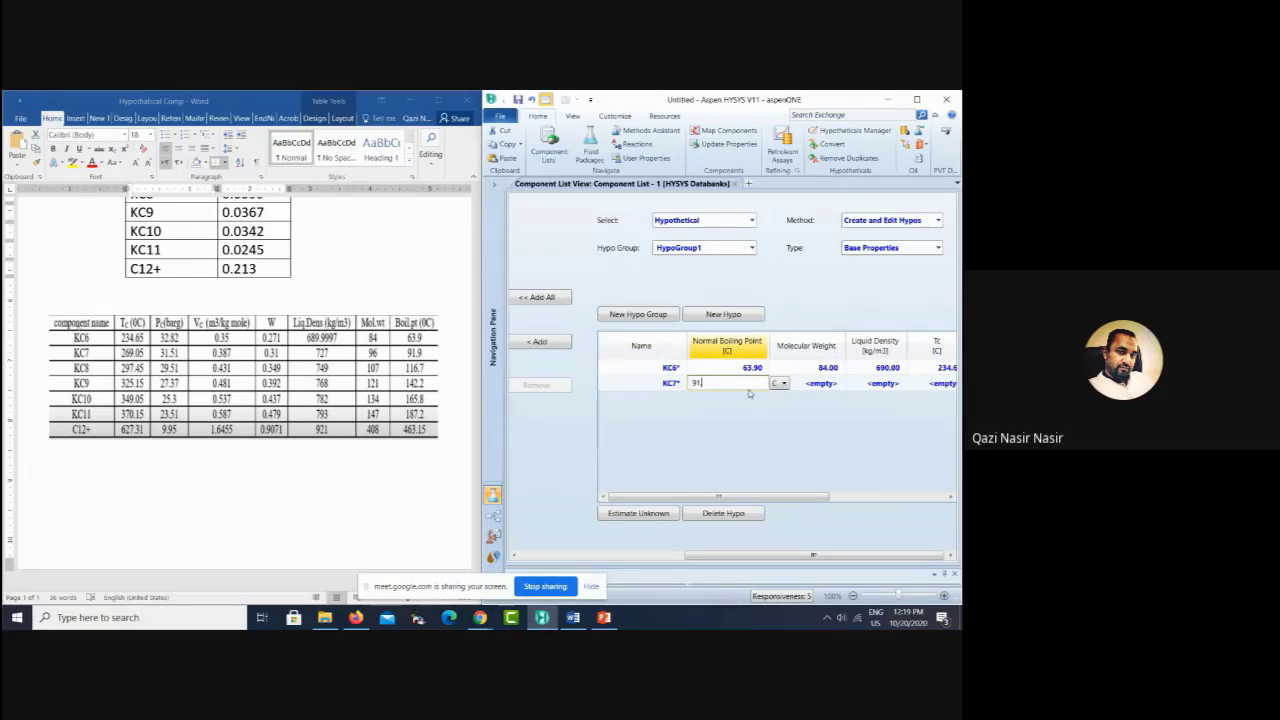
{"action": "type", "text": ".9"}
Step: Set KC7's molecular weight to 96 and its liquid density to 727 kg/m3
{"action": "left_click", "coordinate": [827, 385]}
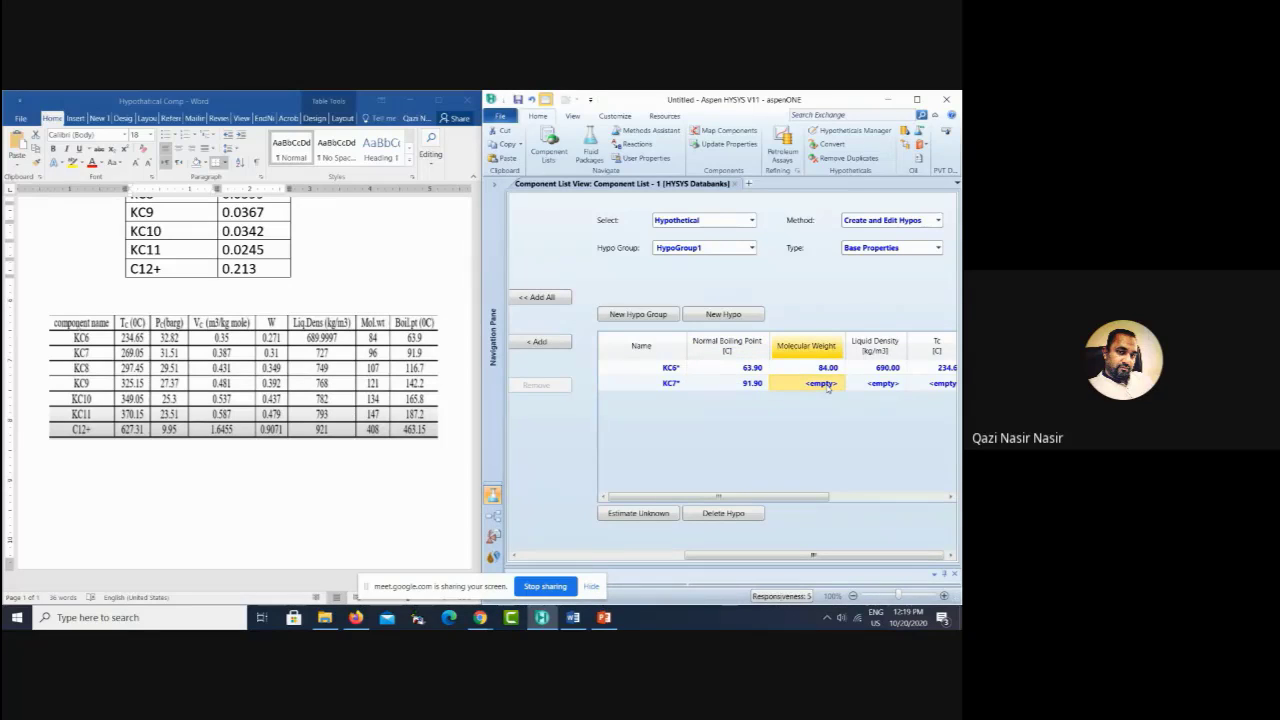
{"action": "type", "text": "96"}
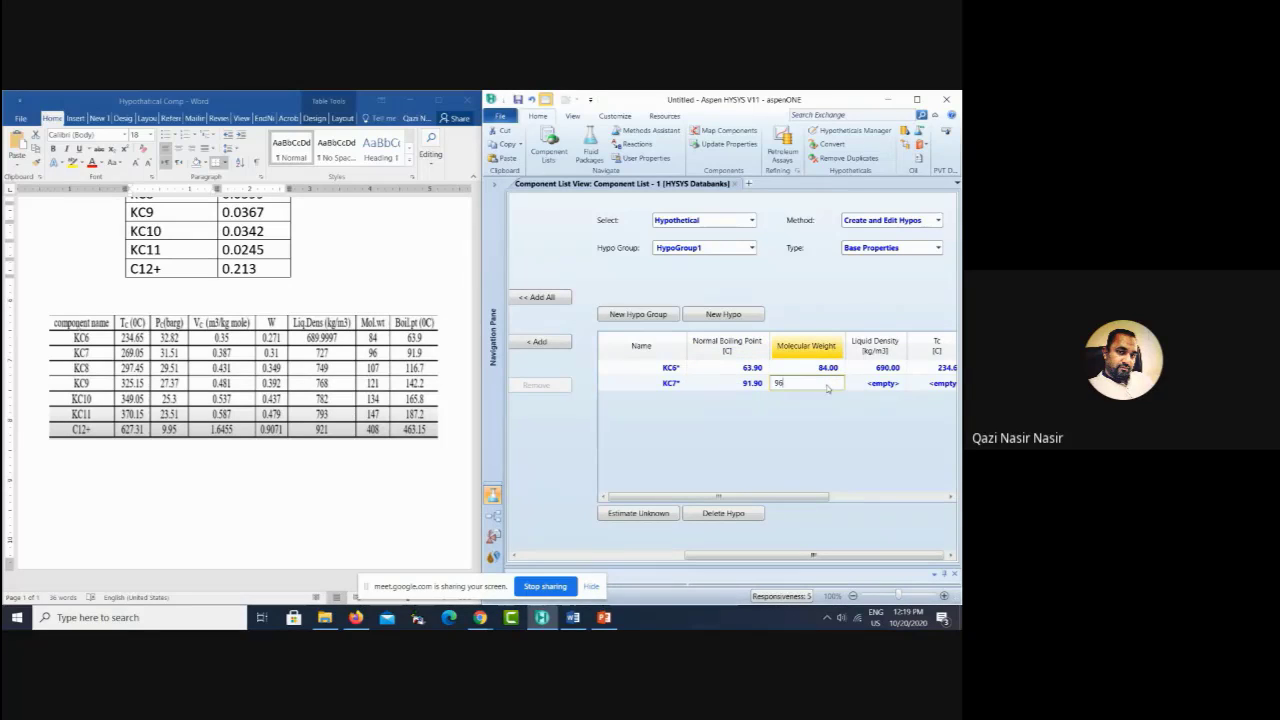
{"action": "left_click", "coordinate": [898, 389]}
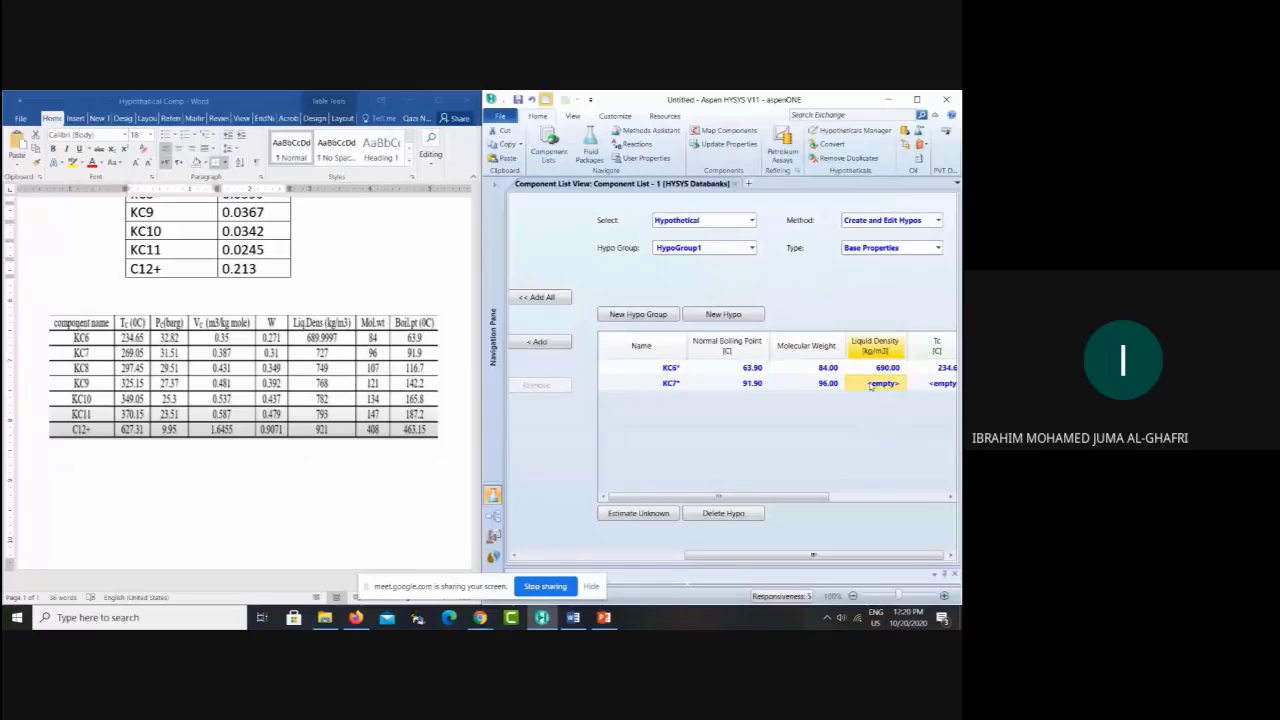
{"action": "type", "text": "727"}
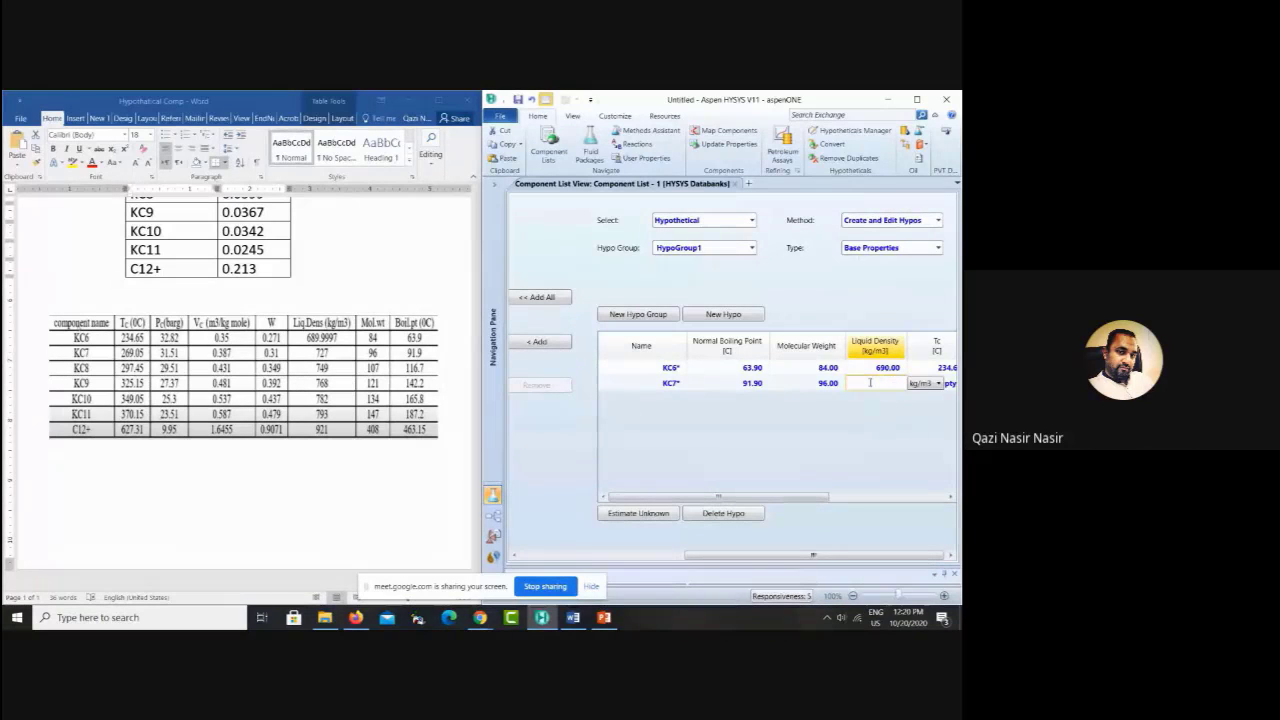
{"action": "key", "text": "Return"}
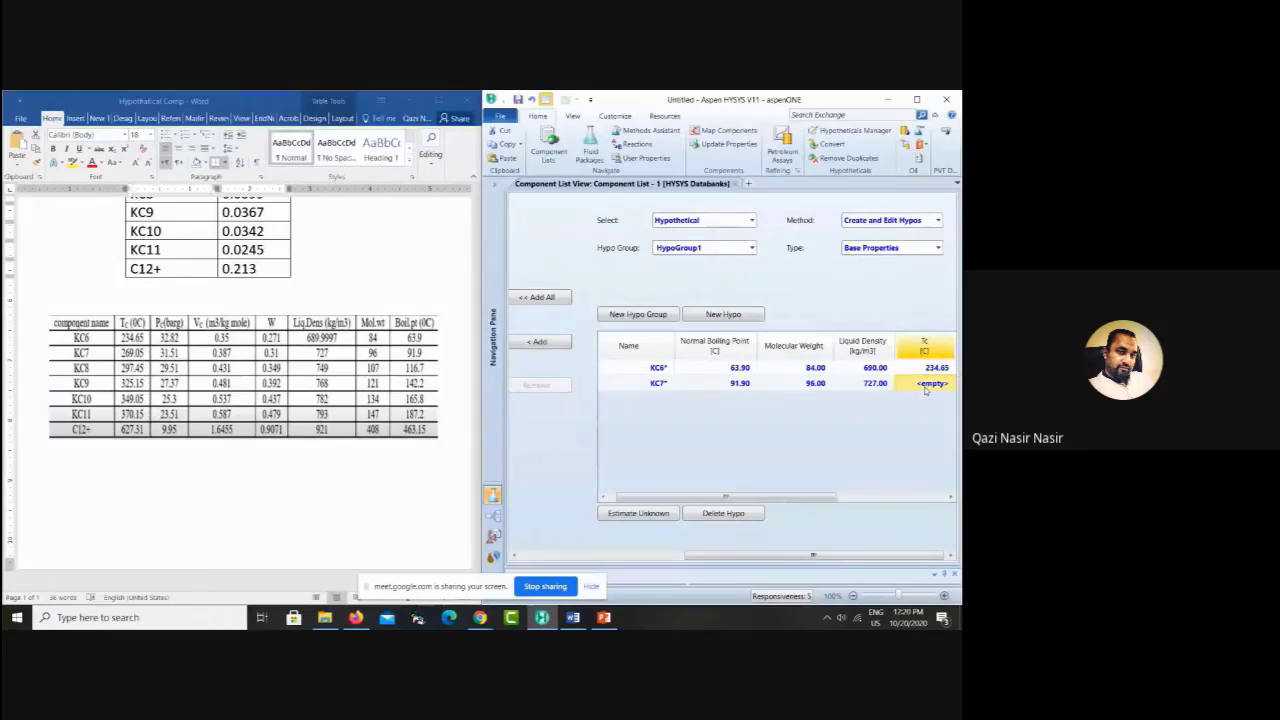
Step: Set KC7's critical temperature to 269.05 C and its critical pressure to 31.51 bar_g
{"action": "type", "text": "26"}
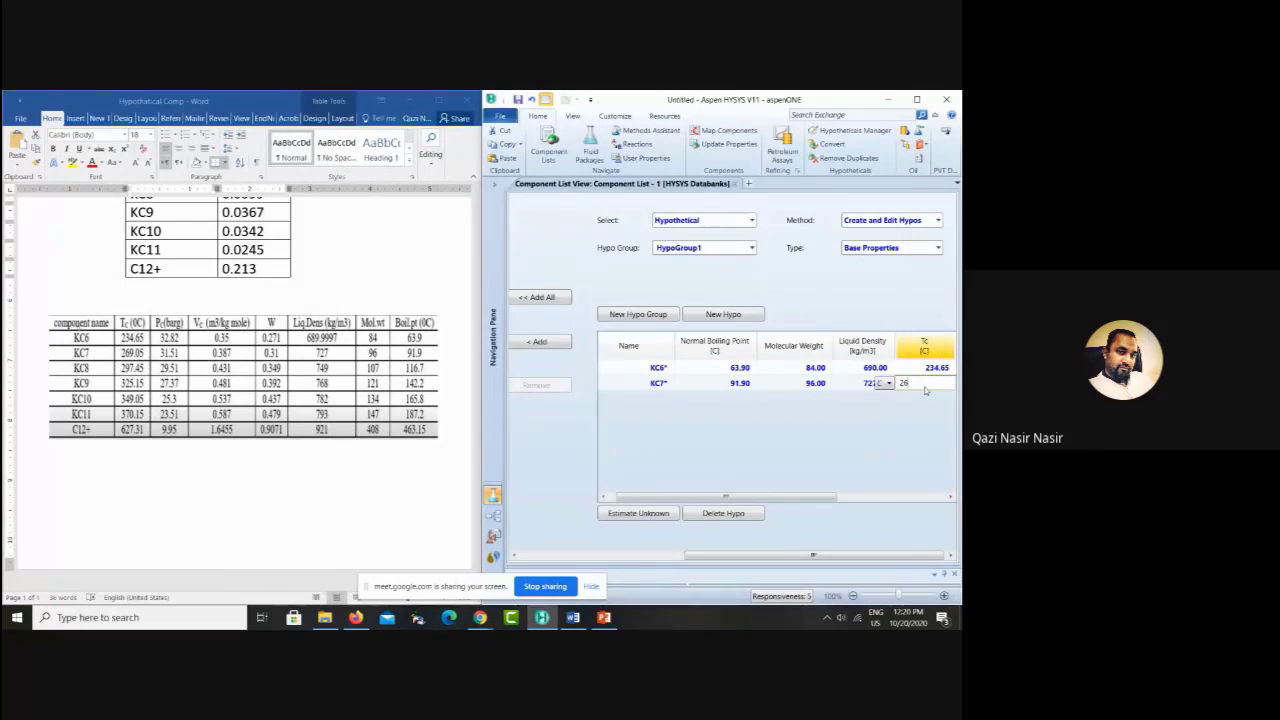
{"action": "type", "text": "9.05"}
{"action": "key", "text": "Tab"}
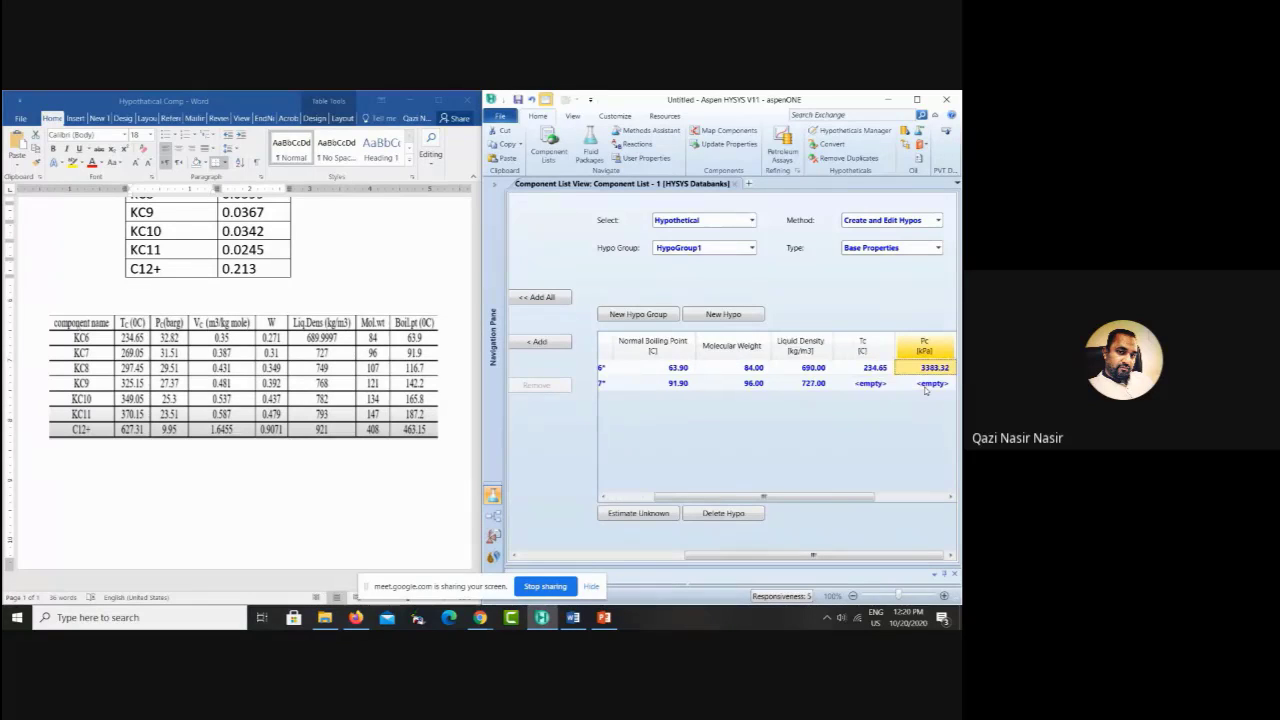
{"action": "key", "text": "Tab"}
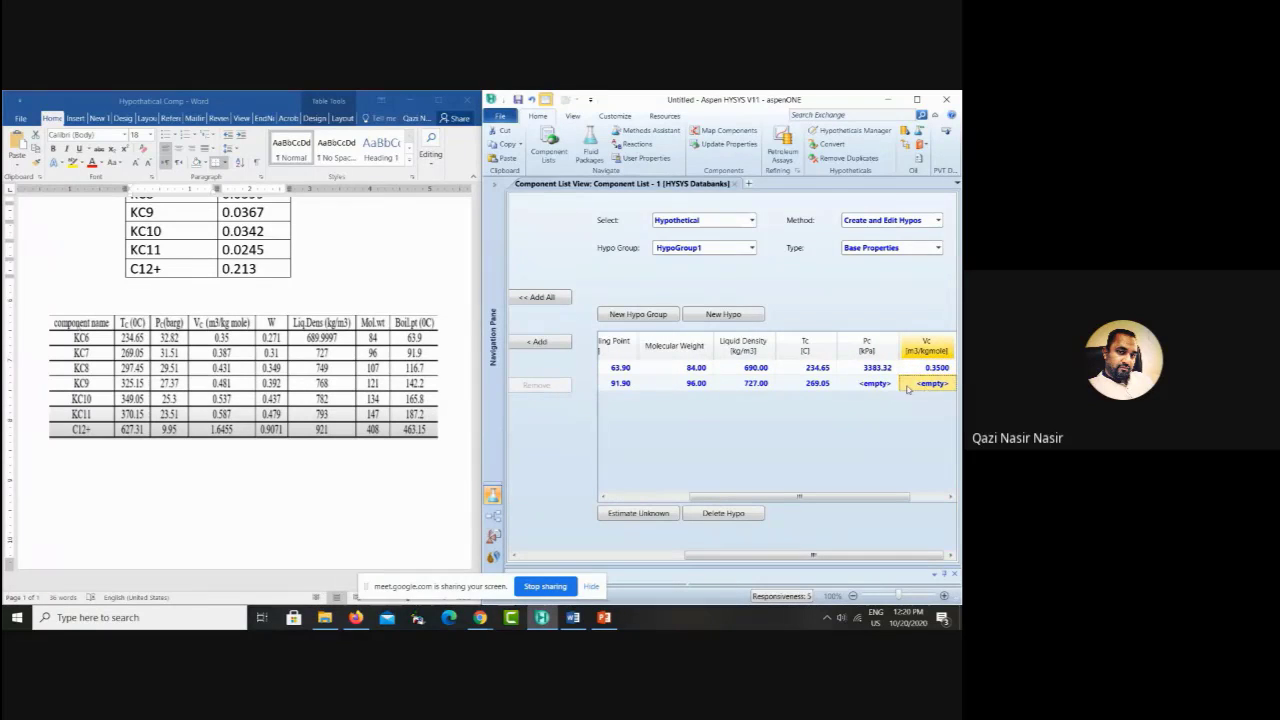
{"action": "left_click", "coordinate": [876, 386]}
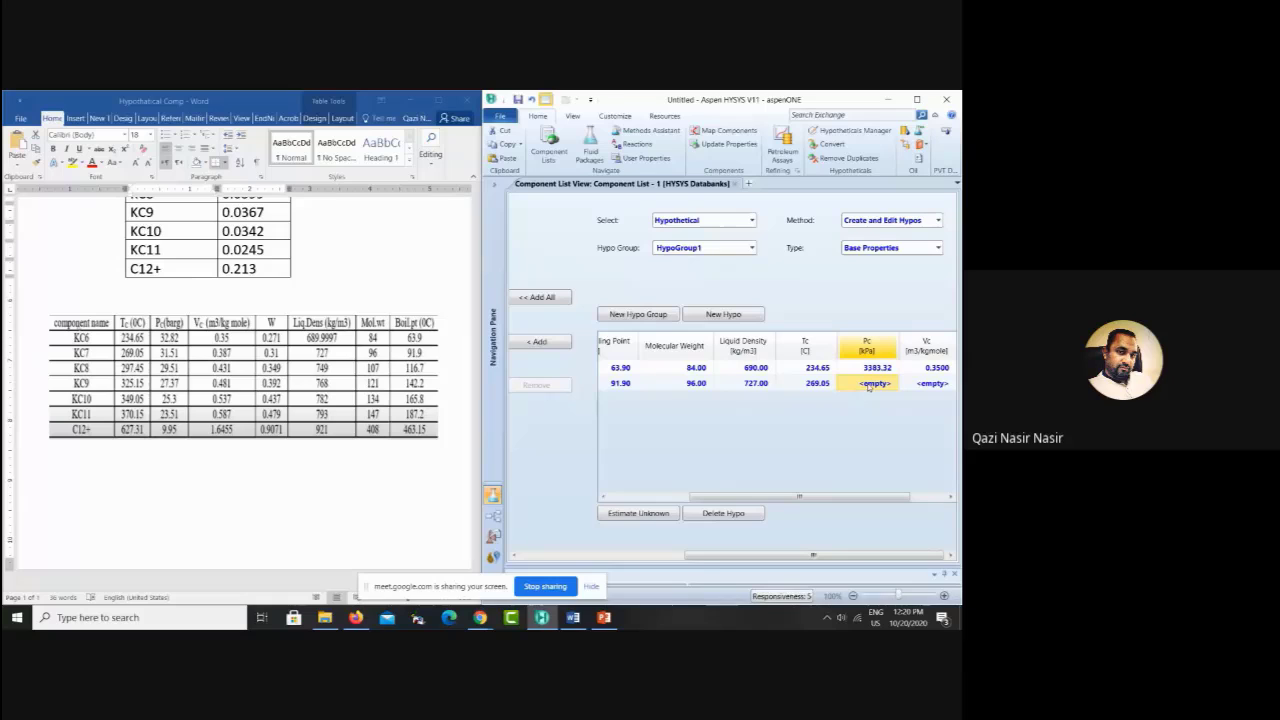
{"action": "type", "text": "31"}
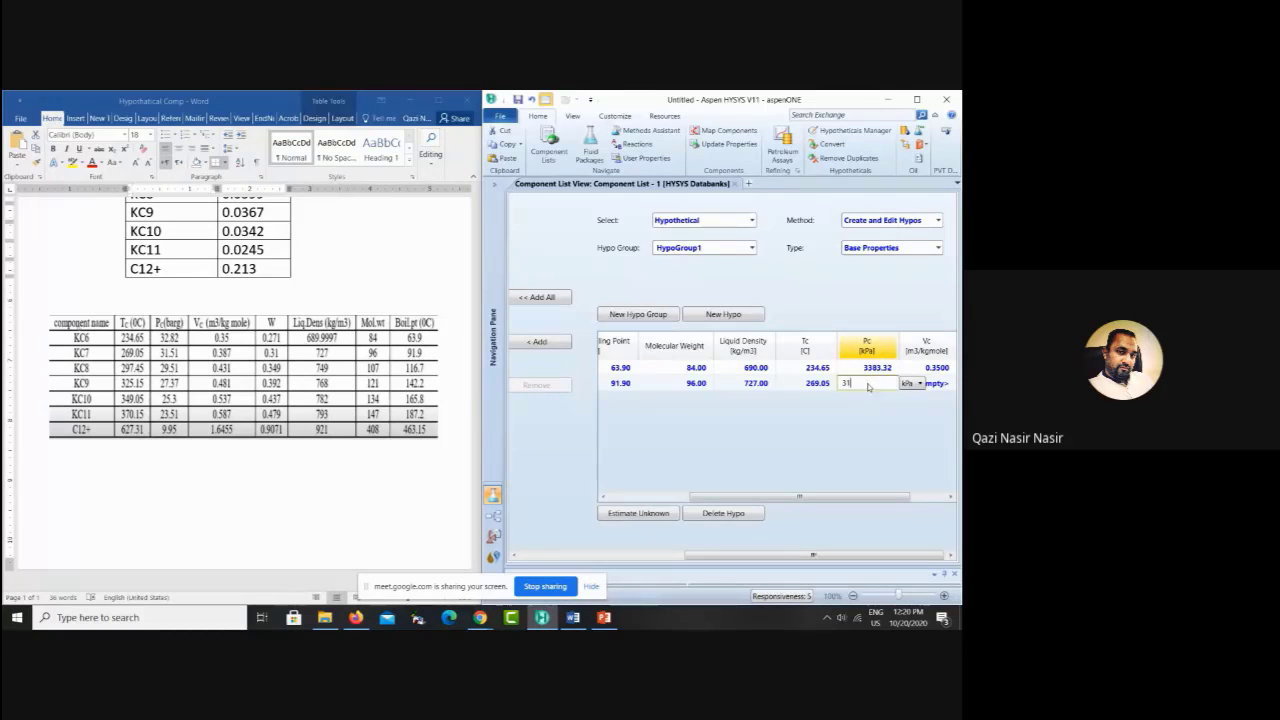
{"action": "type", "text": ".51"}
{"action": "left_click", "coordinate": [920, 384]}
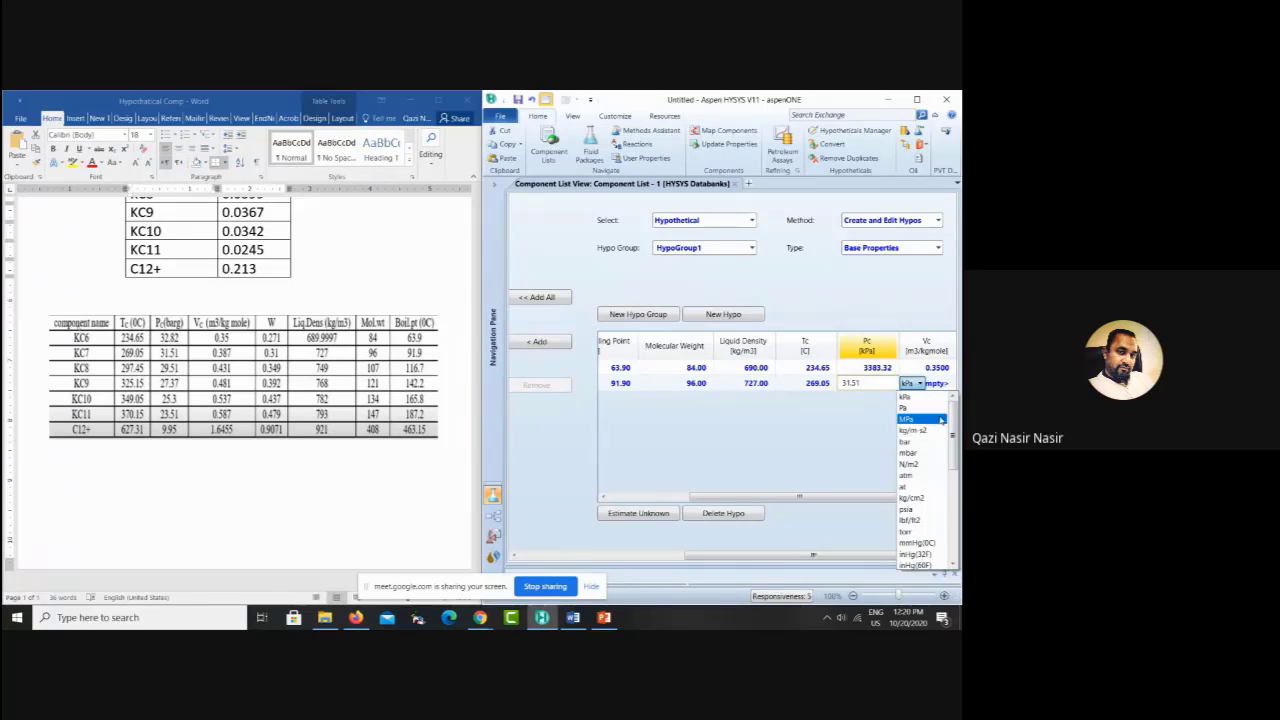
{"action": "left_click_drag", "start_coordinate": [951, 424], "coordinate": [951, 482]}
{"action": "left_click", "coordinate": [908, 486]}
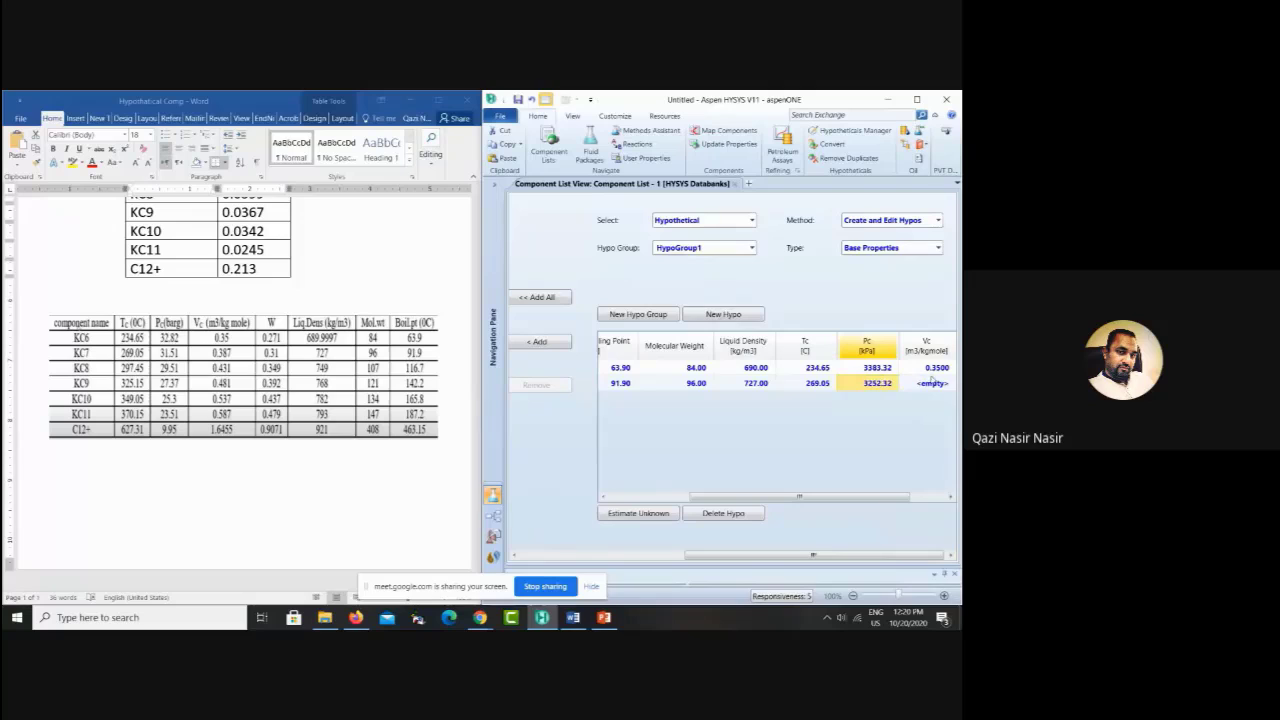
Step: Set KC7's critical volume to 0.387 m3/kgmole and its acentricity to 0.31
{"action": "left_click", "coordinate": [921, 386]}
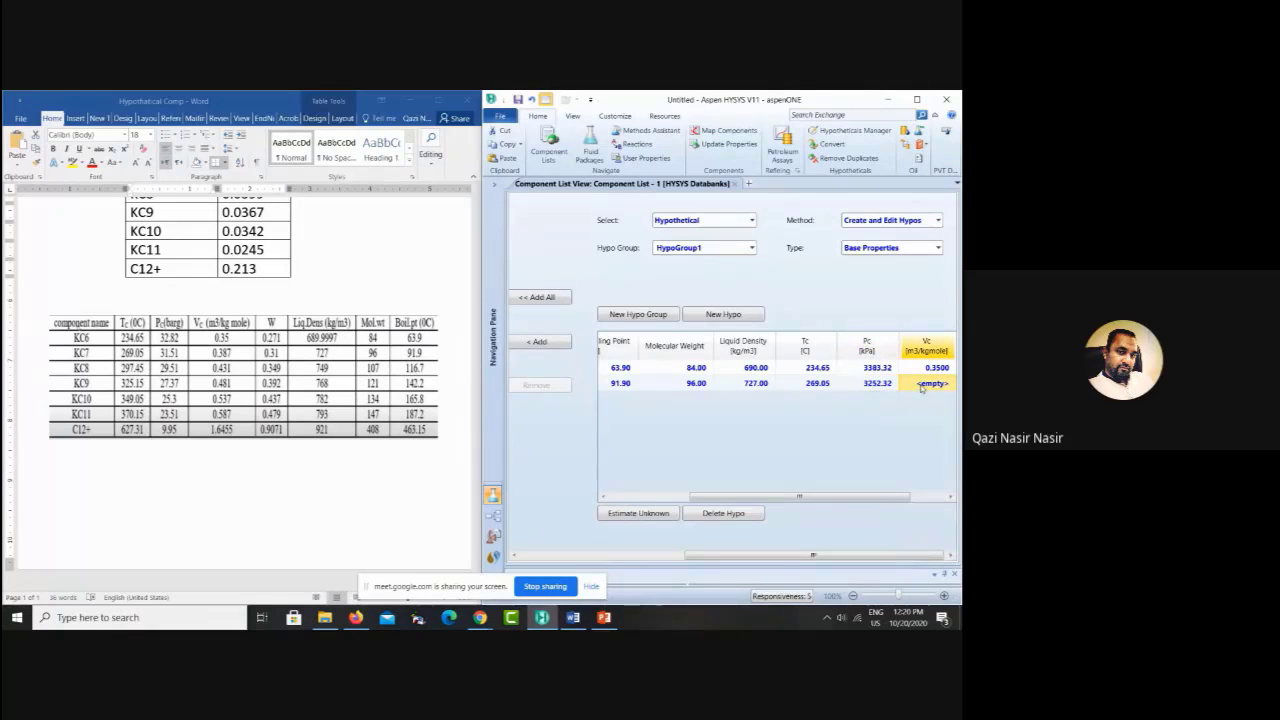
{"action": "type", "text": "0.3"}
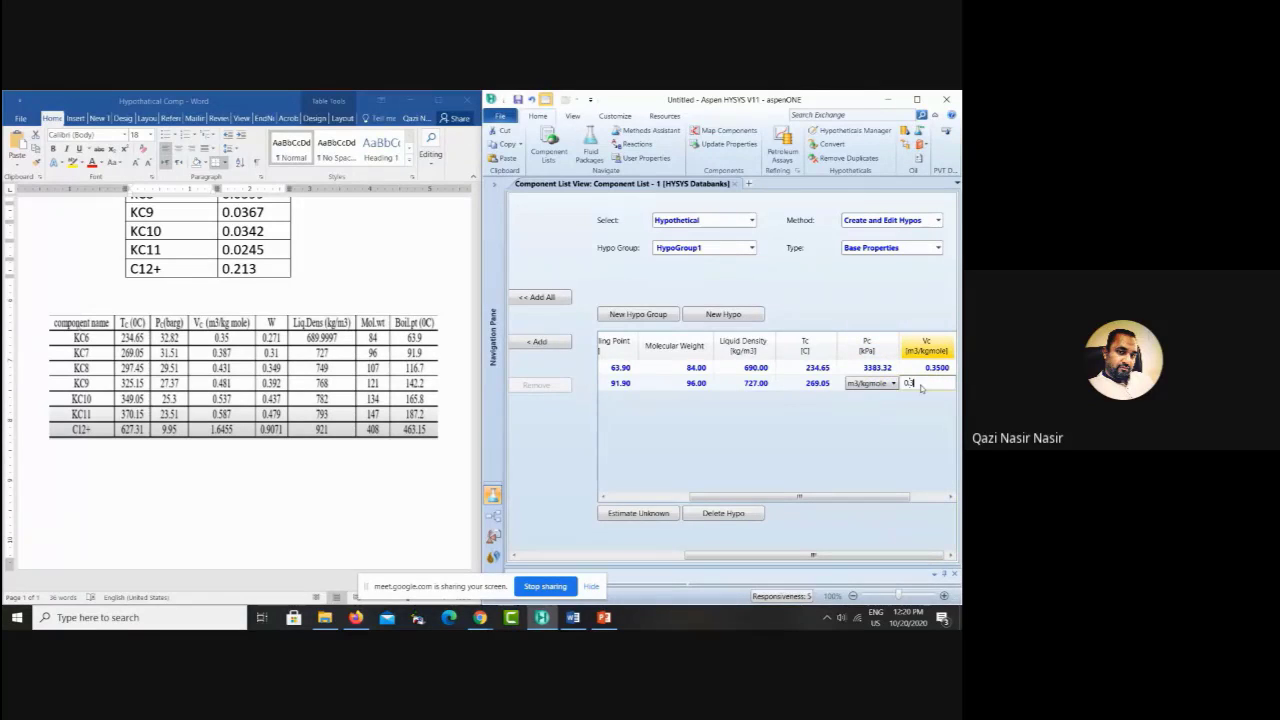
{"action": "type", "text": "87"}
{"action": "key", "text": "Return"}
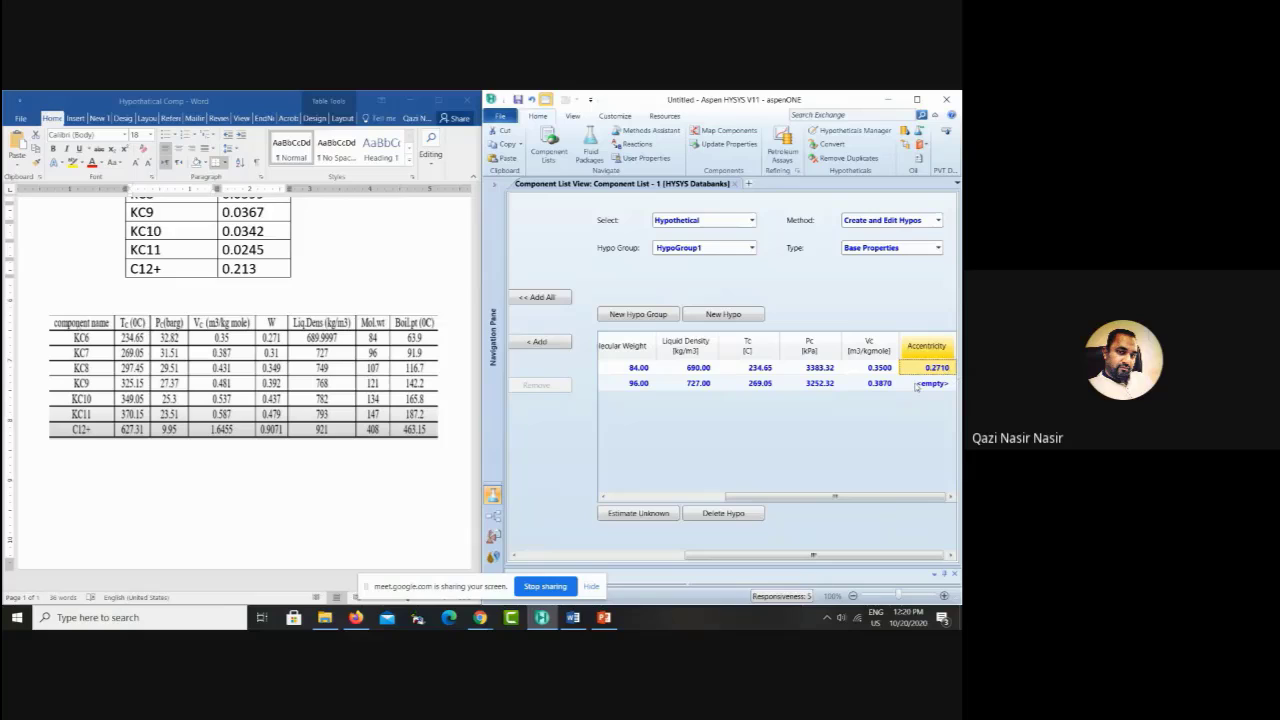
{"action": "left_click", "coordinate": [916, 385]}
{"action": "type", "text": "0.31"}
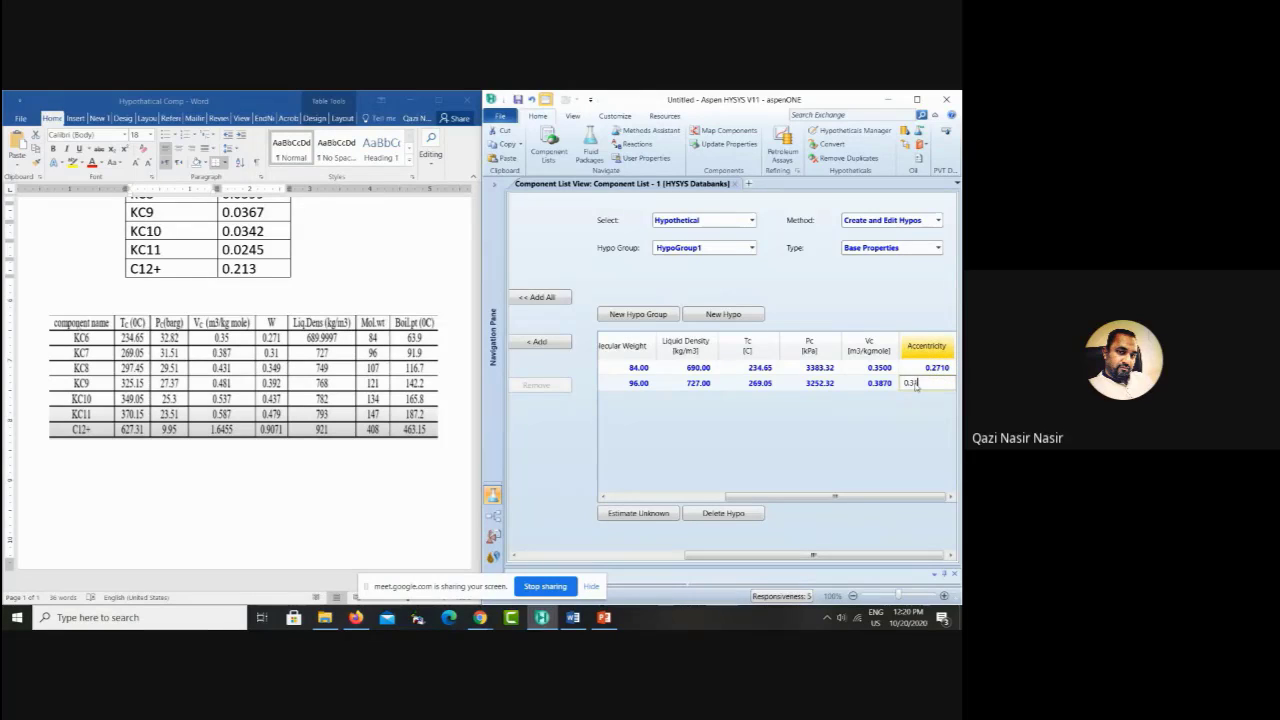
{"action": "key", "text": "Return"}
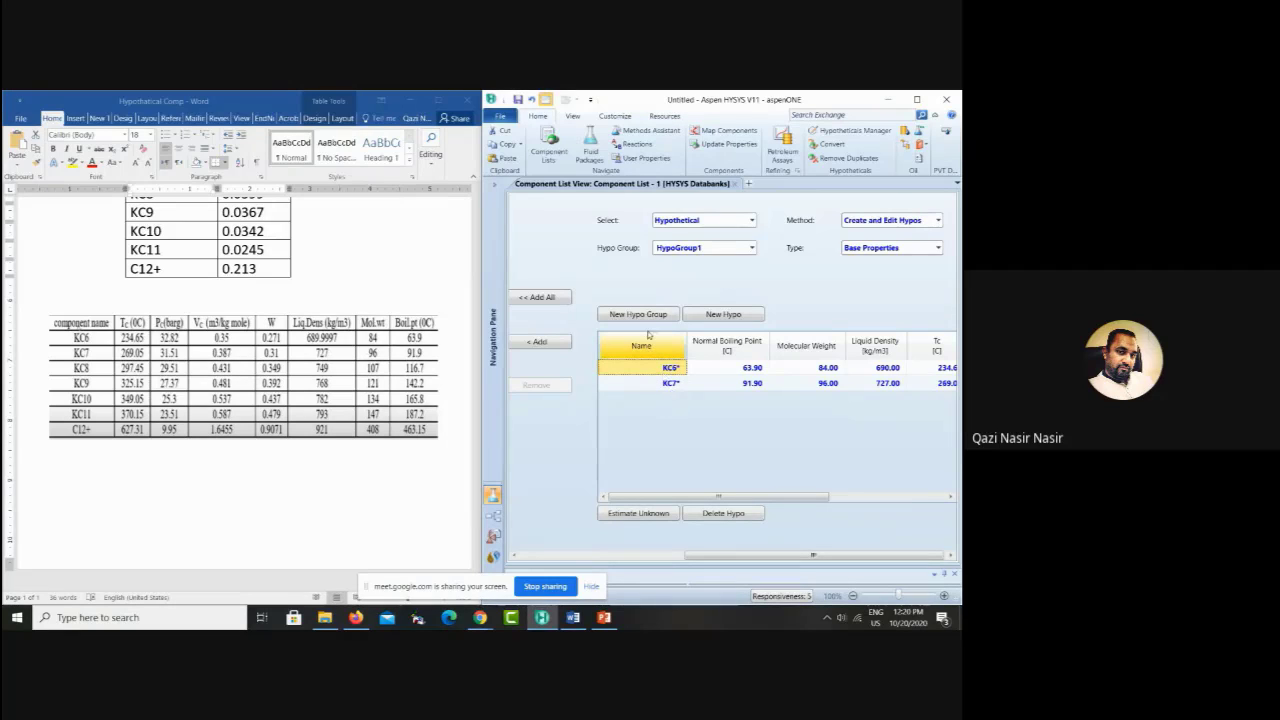
Step: Add a third hypothetical component to HypoGroup1, name it KC8, and set its normal boiling point to 116.7 C
{"action": "left_click", "coordinate": [716, 316]}
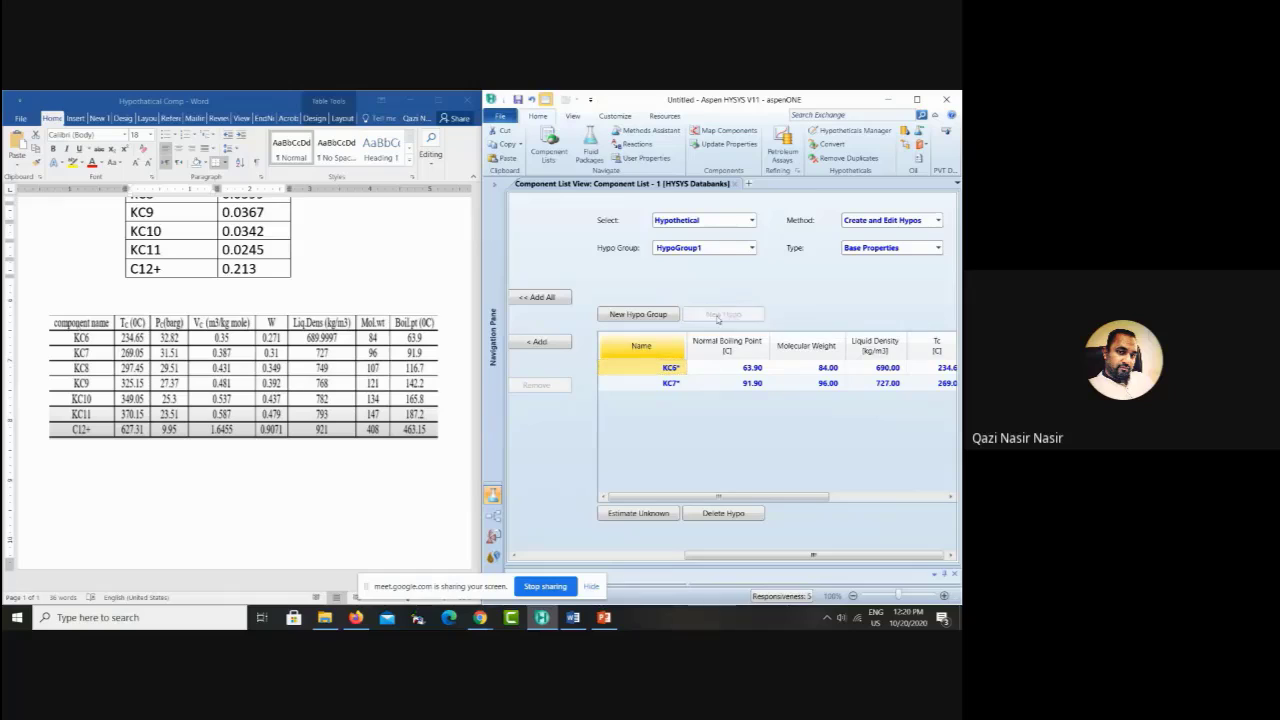
{"action": "left_click", "coordinate": [662, 399]}
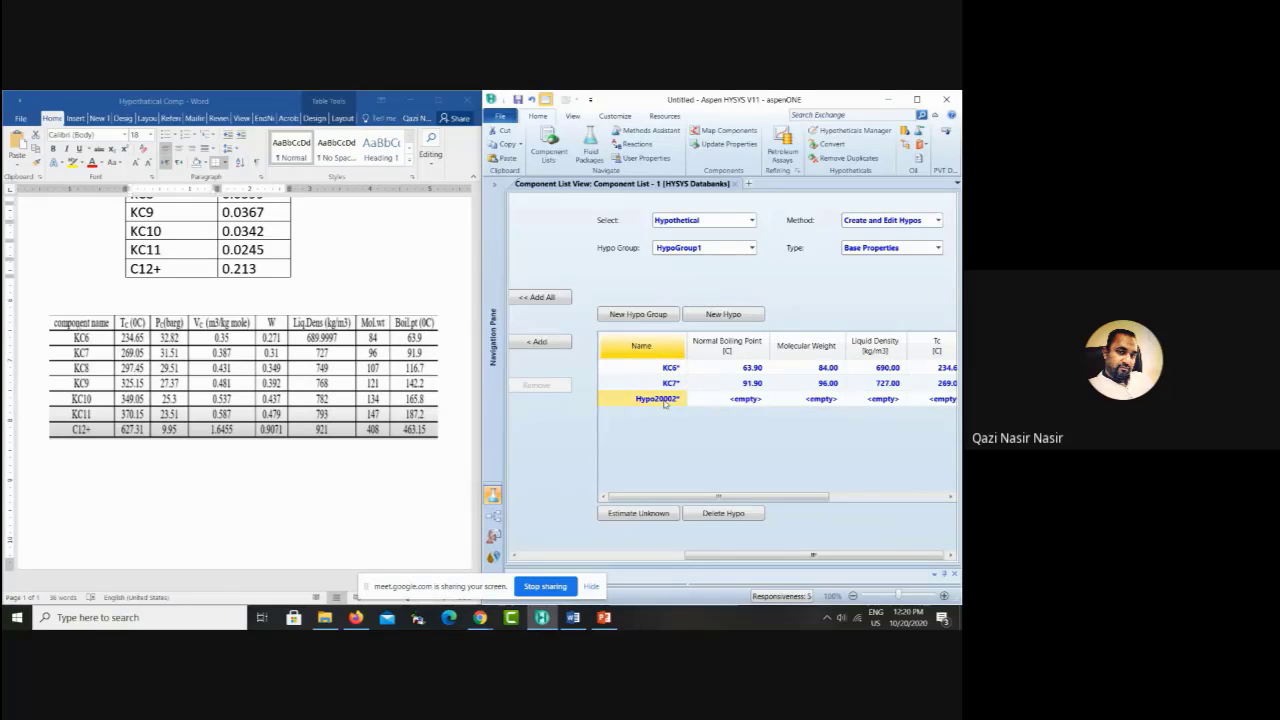
{"action": "type", "text": "KC8"}
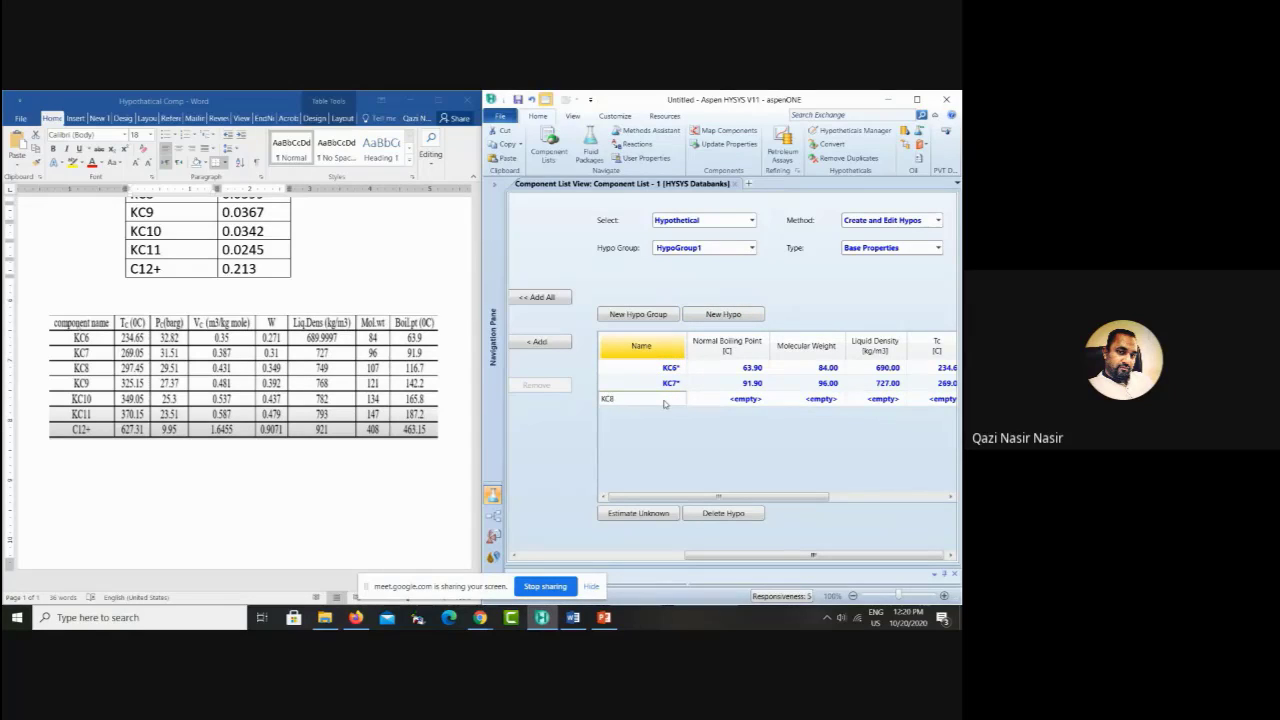
{"action": "key", "text": "Return"}
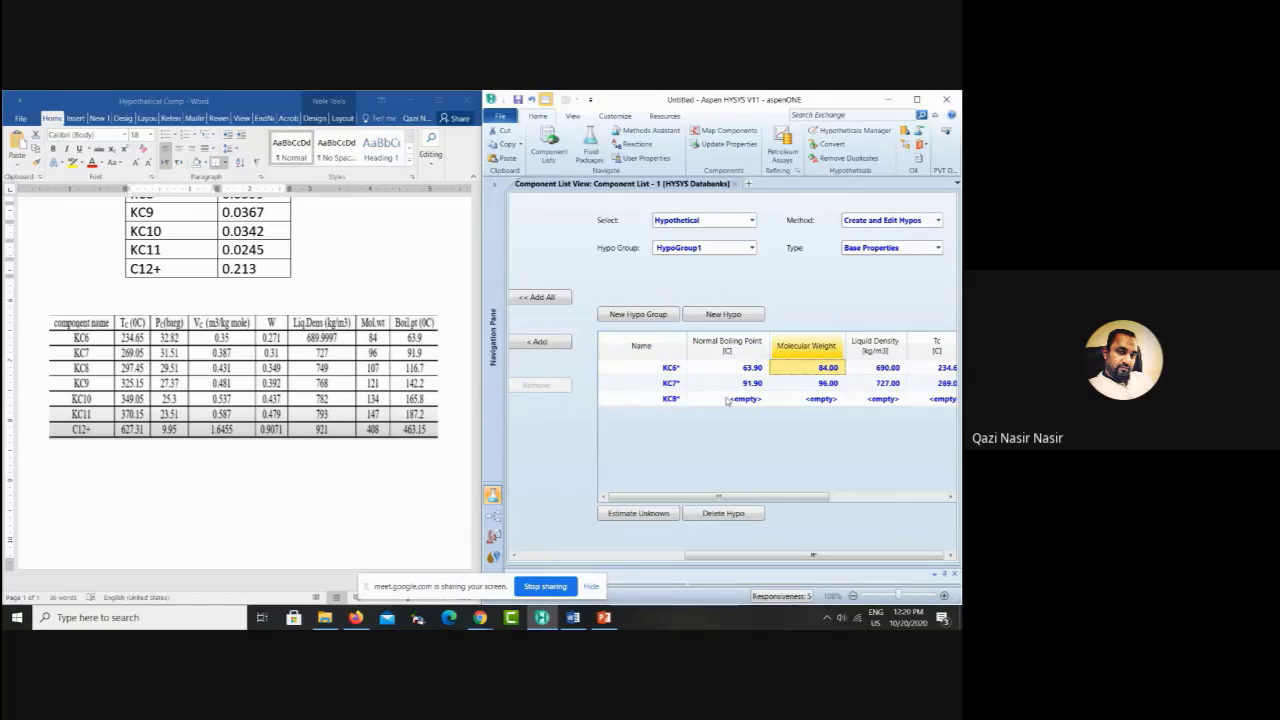
{"action": "left_click", "coordinate": [728, 400]}
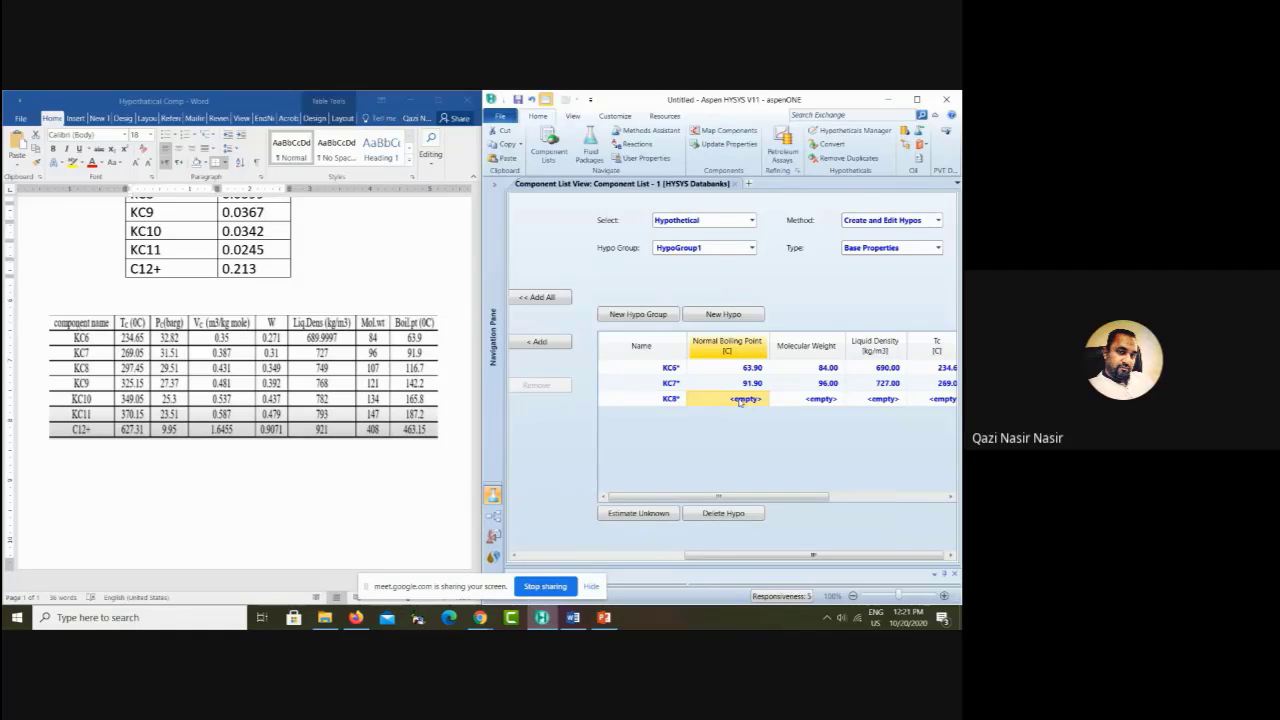
{"action": "type", "text": "116"}
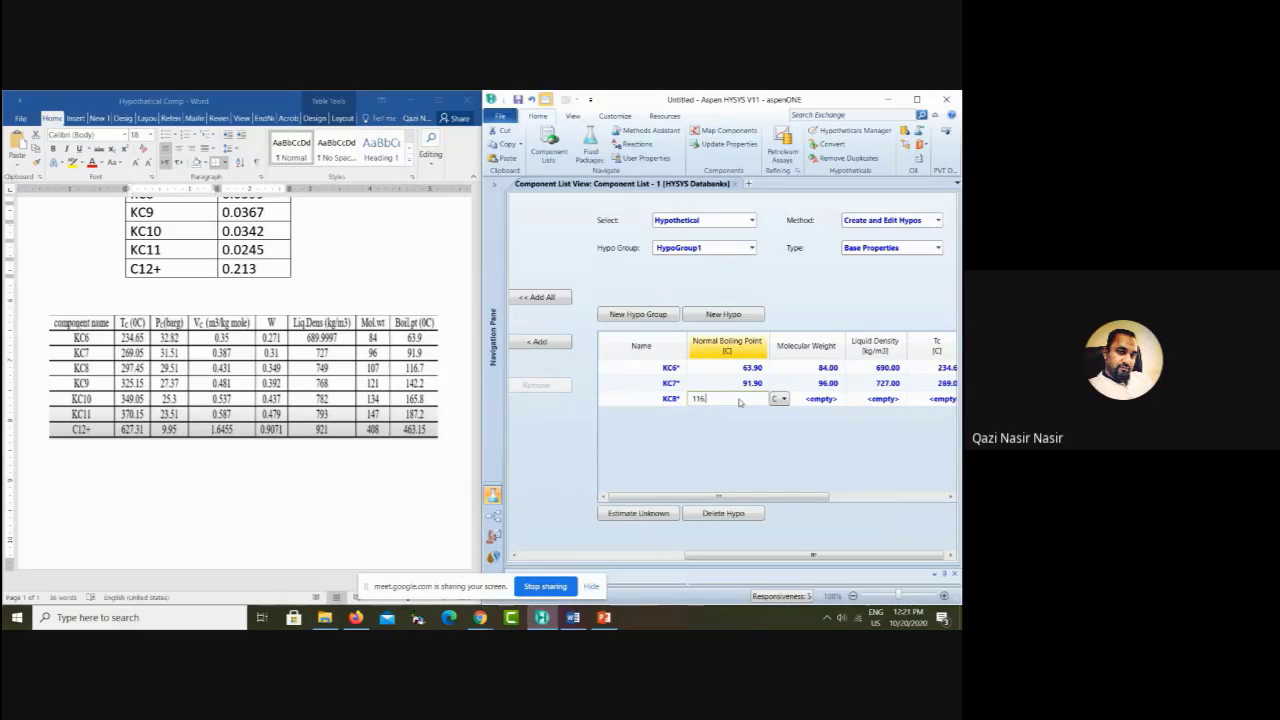
{"action": "type", "text": ".7"}
{"action": "key", "text": "Return"}
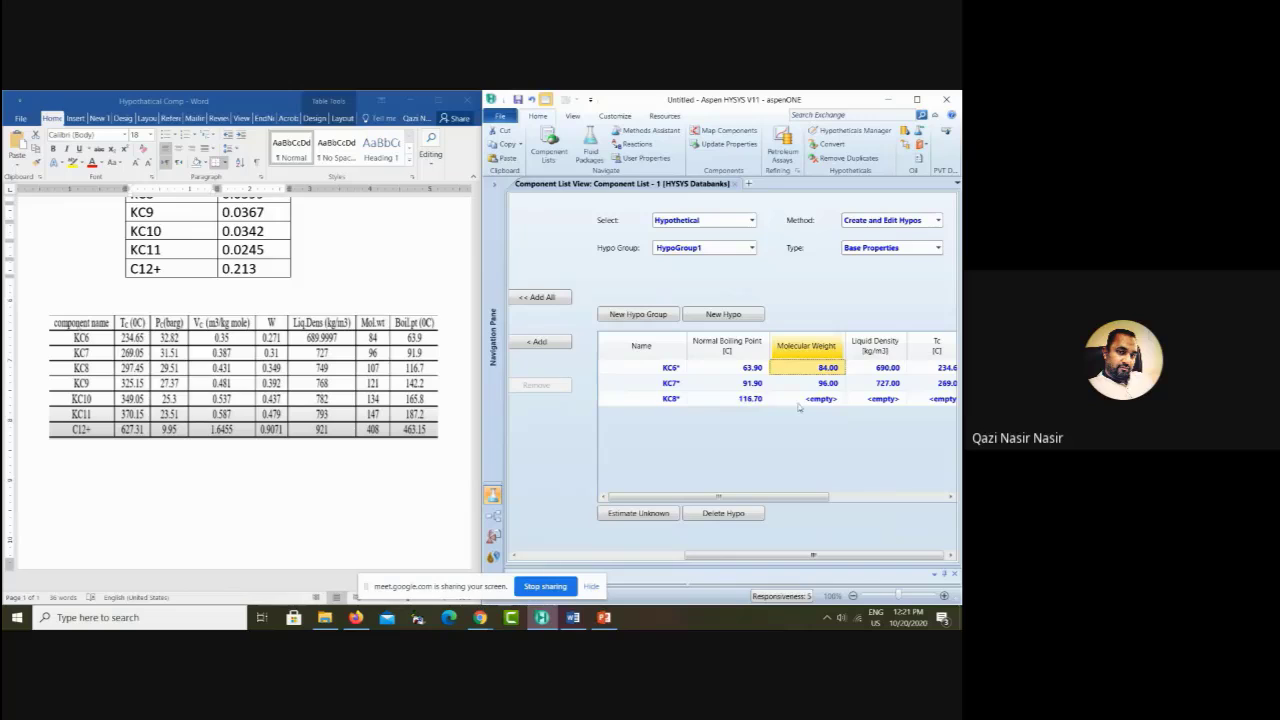
Step: Set KC8's molecular weight to 107 and its liquid density to 749 kg/m3
{"action": "left_click", "coordinate": [805, 401]}
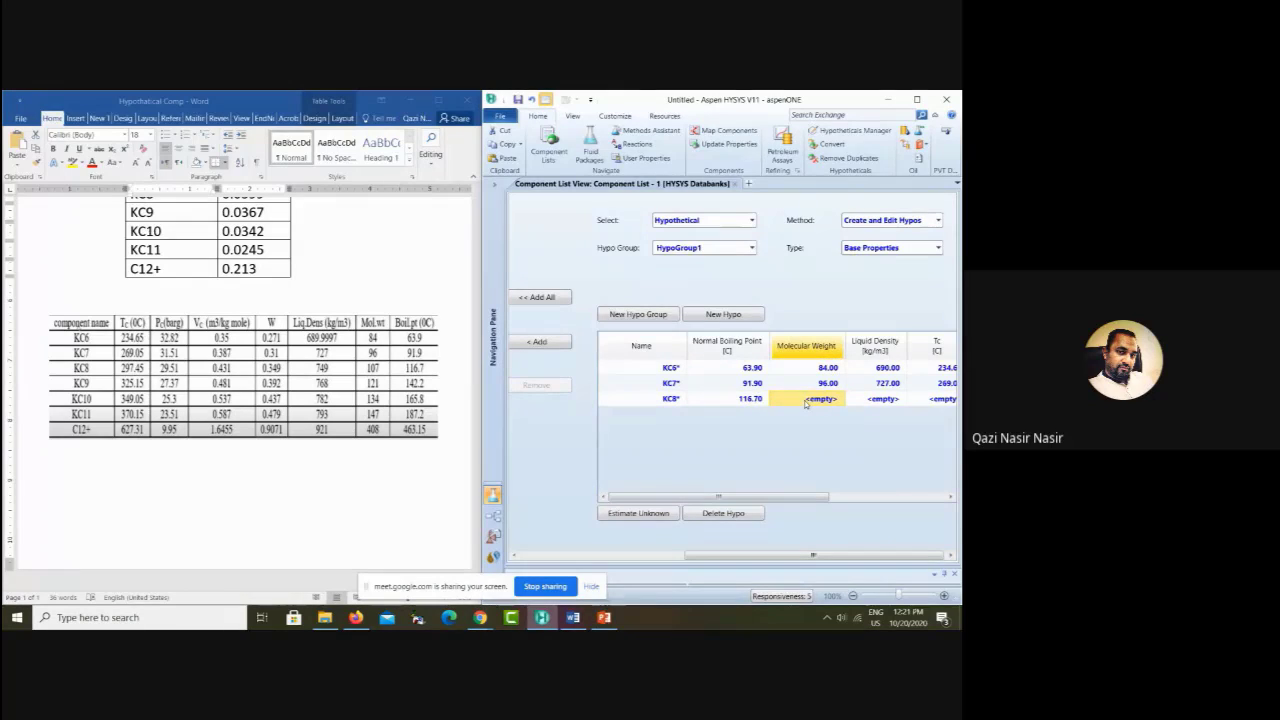
{"action": "type", "text": "107"}
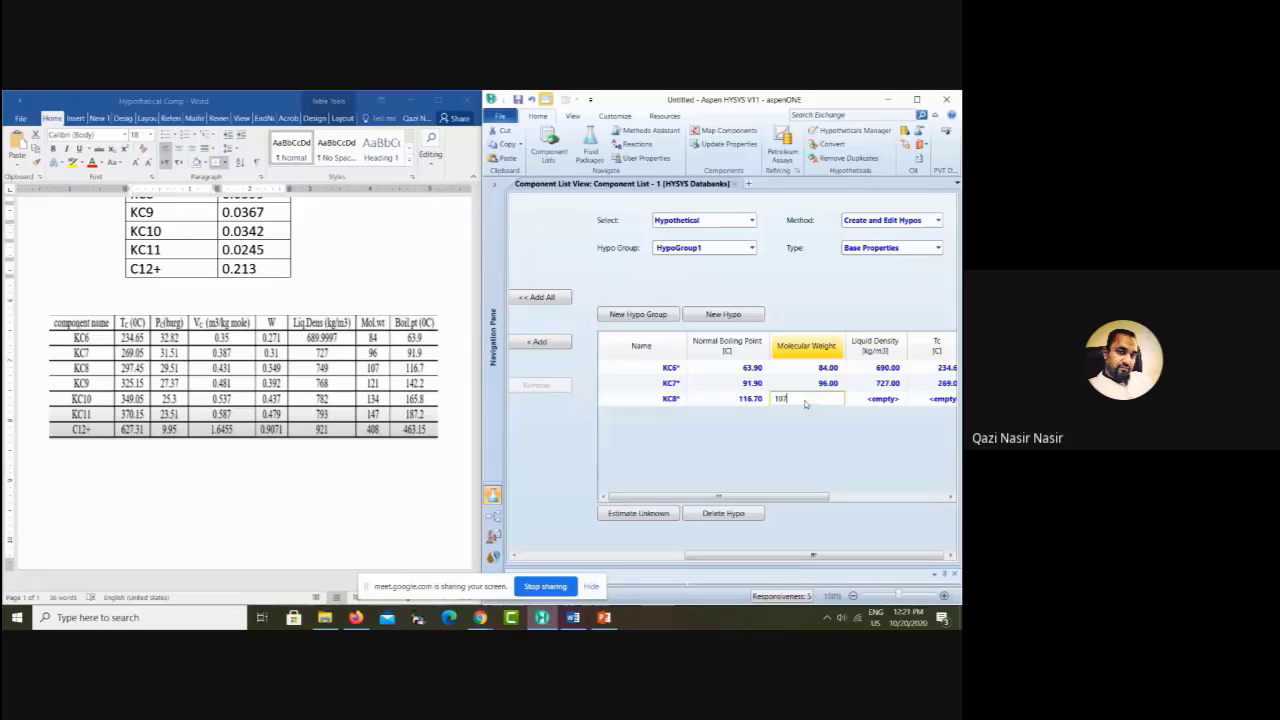
{"action": "left_click", "coordinate": [869, 401]}
{"action": "type", "text": "7"}
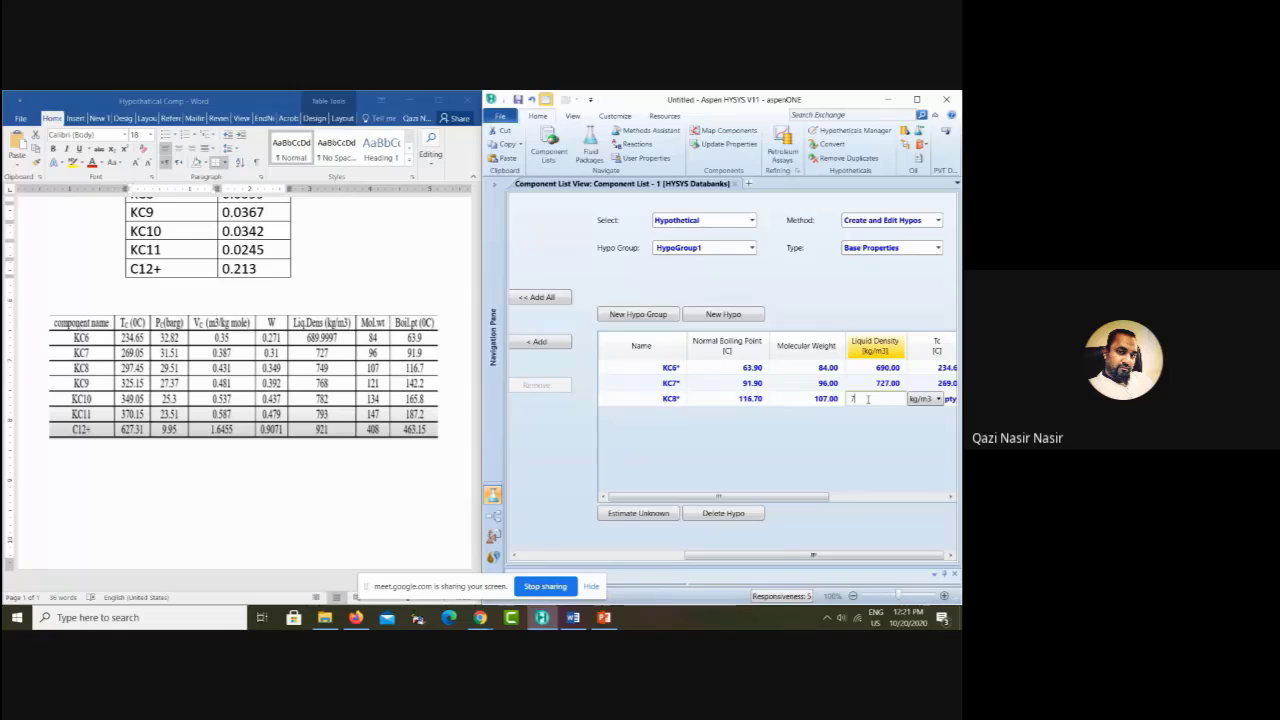
{"action": "type", "text": "49"}
Step: Set KC8's critical temperature to 297.45 C and its critical pressure to 29.51 bar_g
{"action": "left_click", "coordinate": [923, 401]}
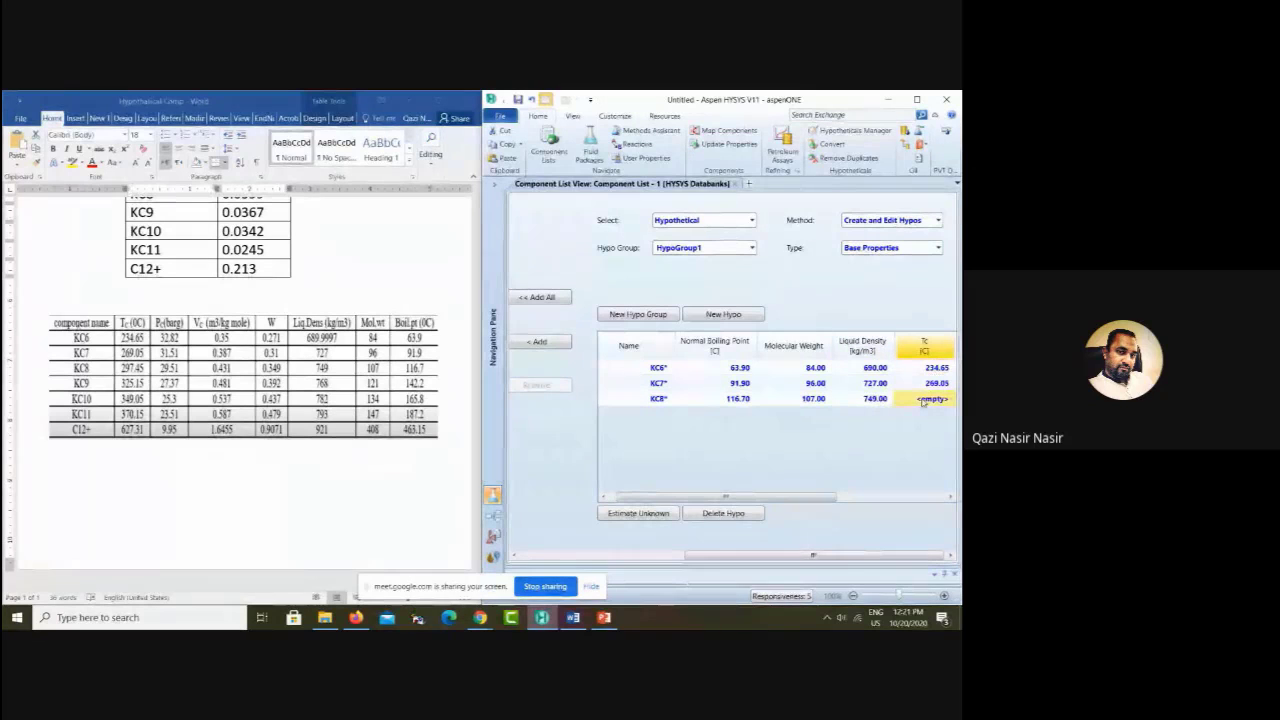
{"action": "type", "text": "297"}
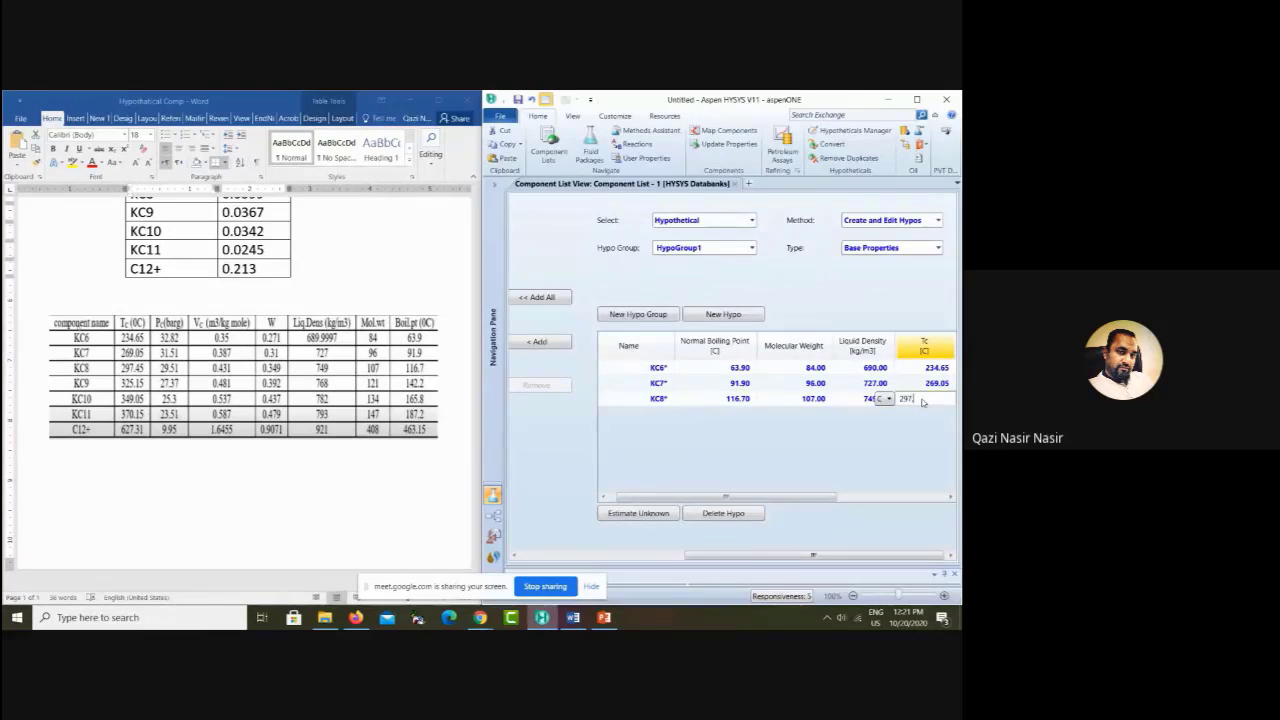
{"action": "type", "text": ".45"}
{"action": "key", "text": "Return"}
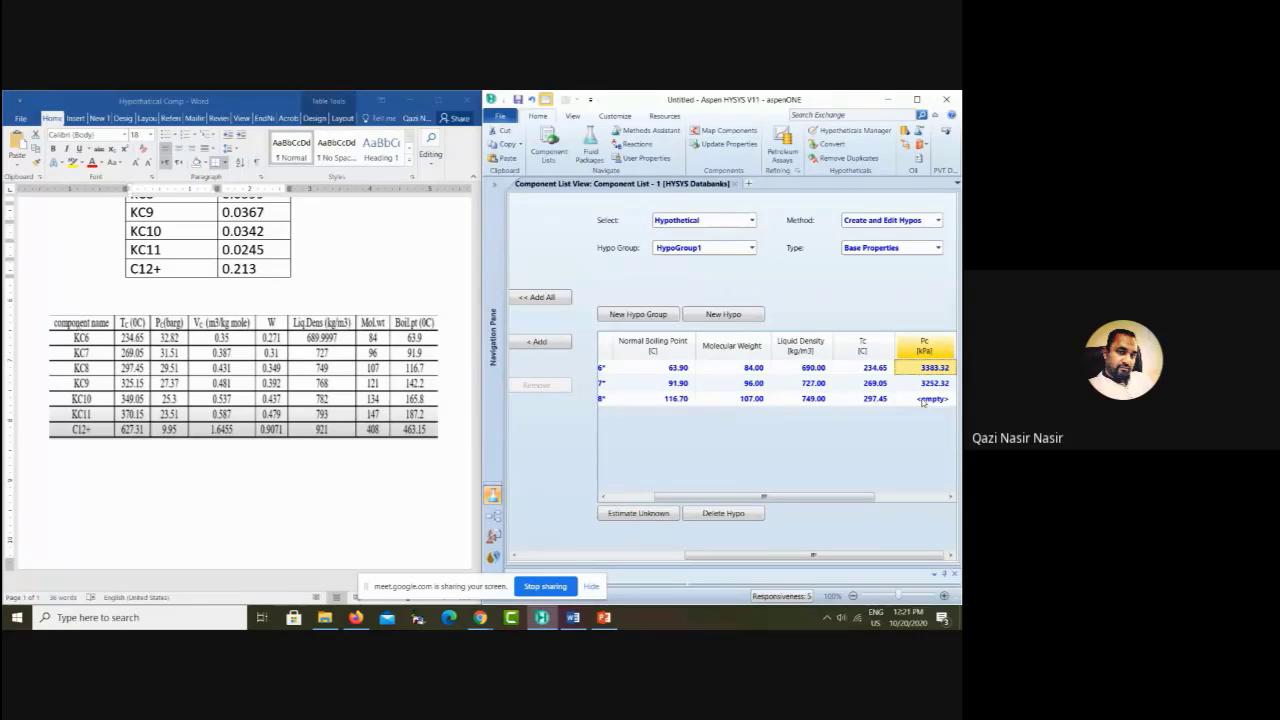
{"action": "left_click", "coordinate": [921, 401]}
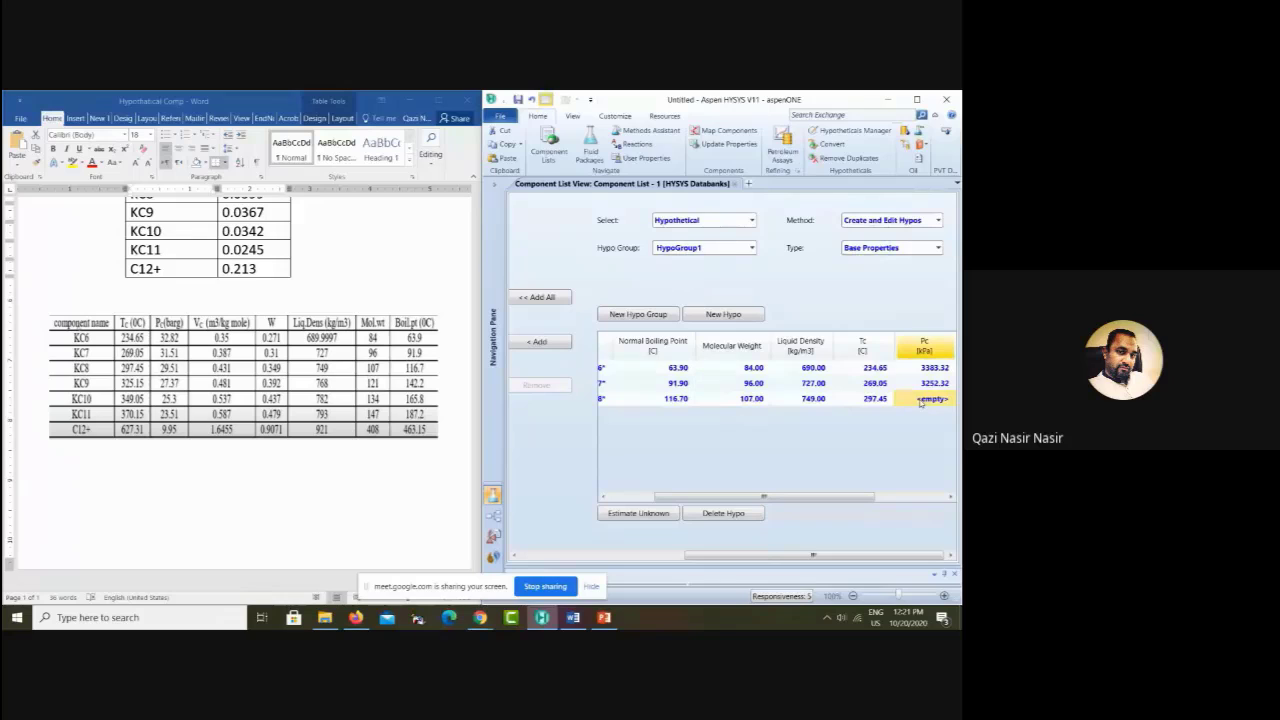
{"action": "type", "text": "29"}
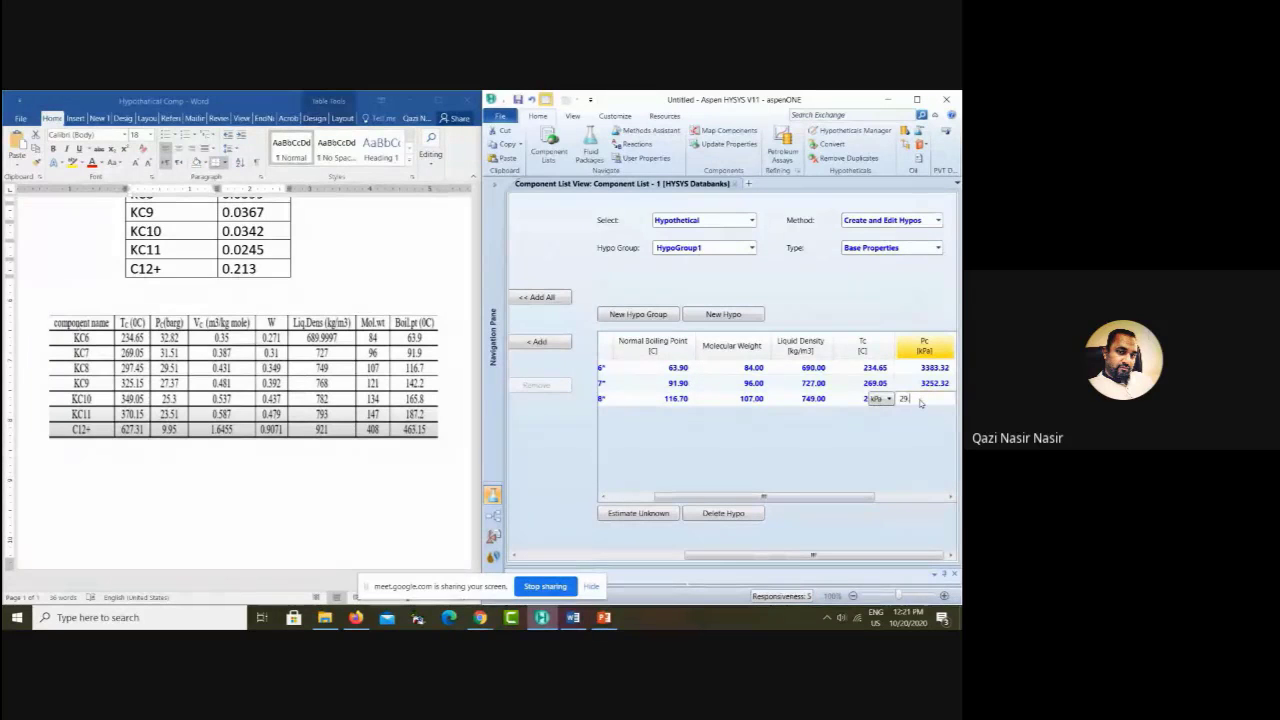
{"action": "type", "text": ".51"}
{"action": "left_click", "coordinate": [888, 399]}
{"action": "left_click_drag", "start_coordinate": [928, 440], "coordinate": [927, 479]}
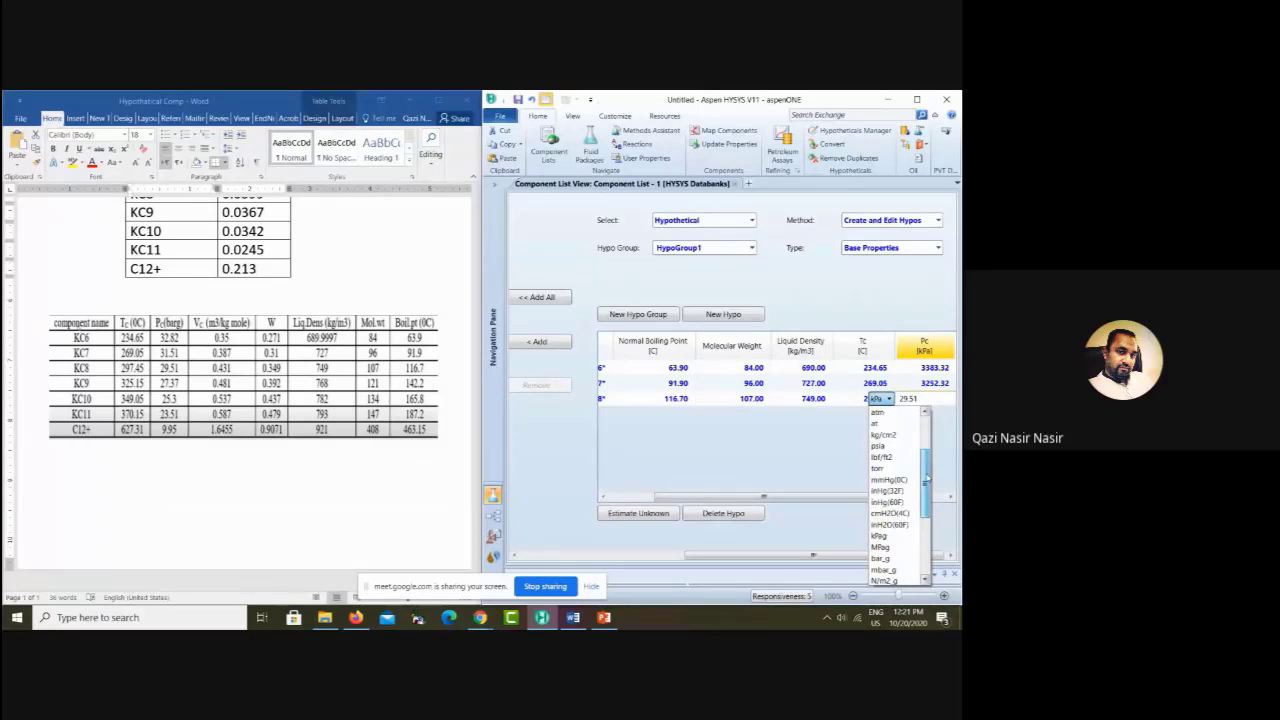
{"action": "left_click", "coordinate": [884, 560]}
Step: Set KC8's critical volume to 0.431 m3/kgmole and its acentricity to 0.349
{"action": "left_click_drag", "start_coordinate": [809, 497], "coordinate": [881, 501]}
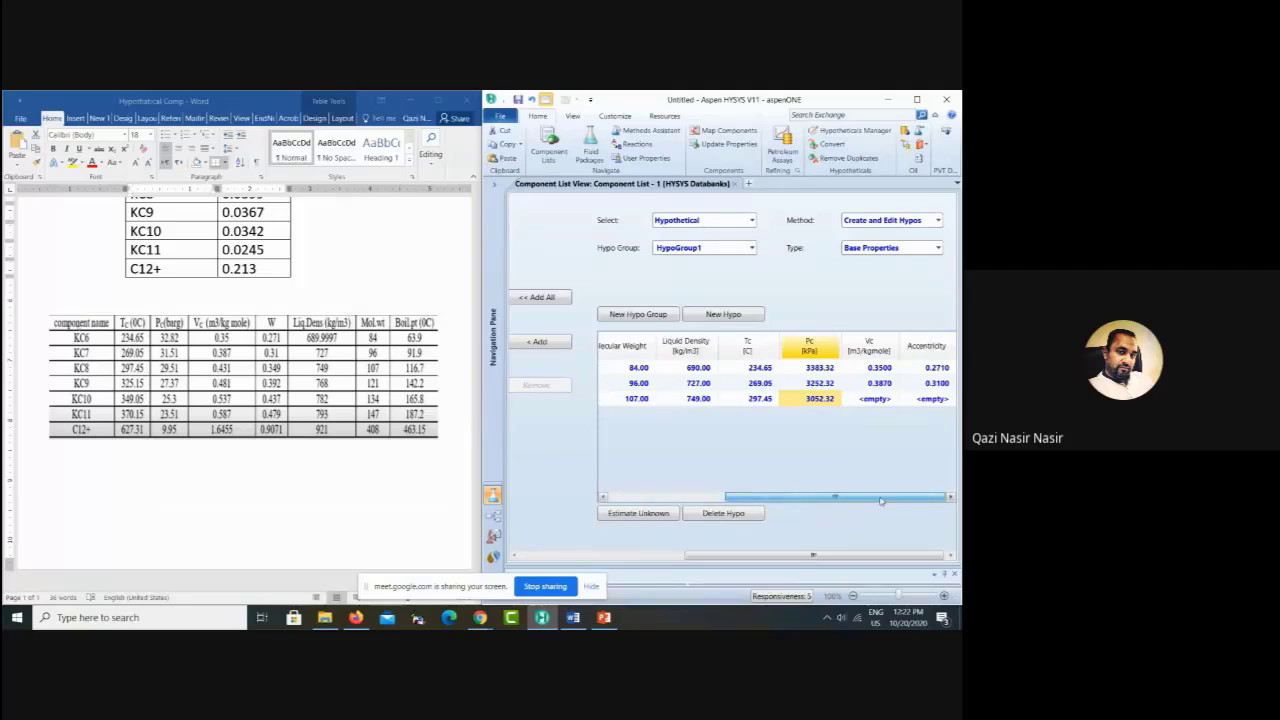
{"action": "left_click", "coordinate": [864, 399]}
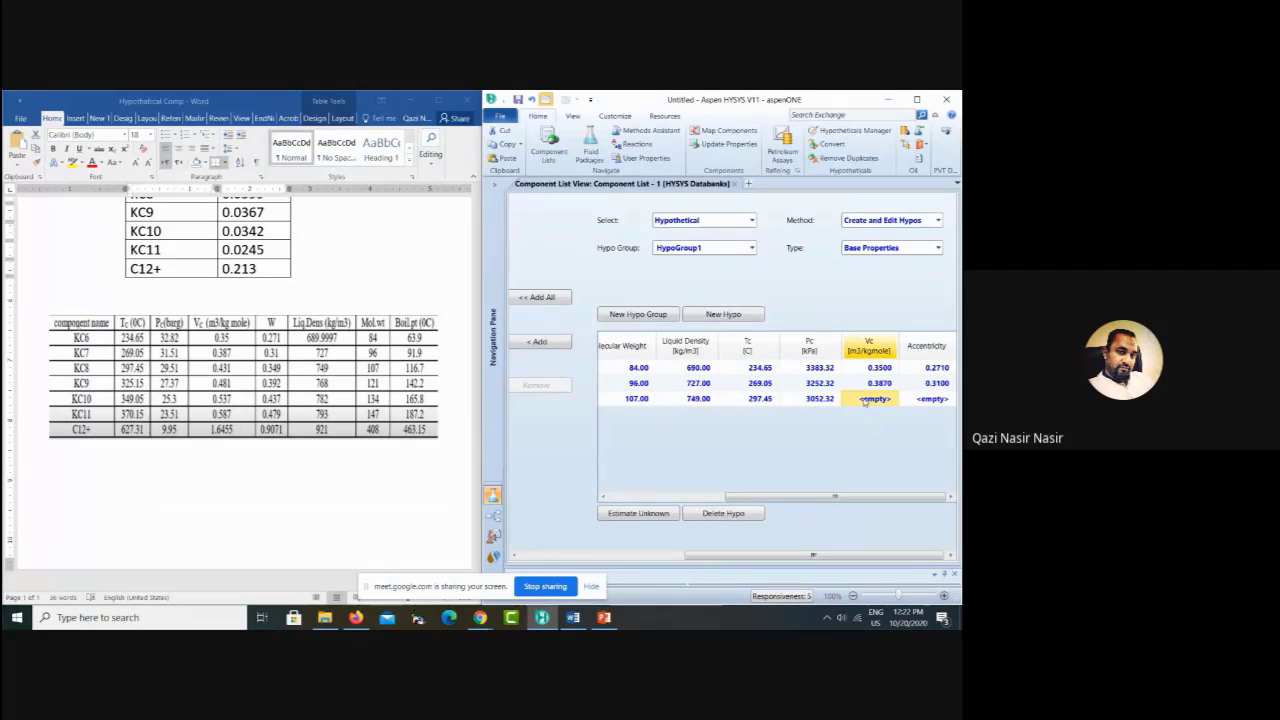
{"action": "type", "text": "0"}
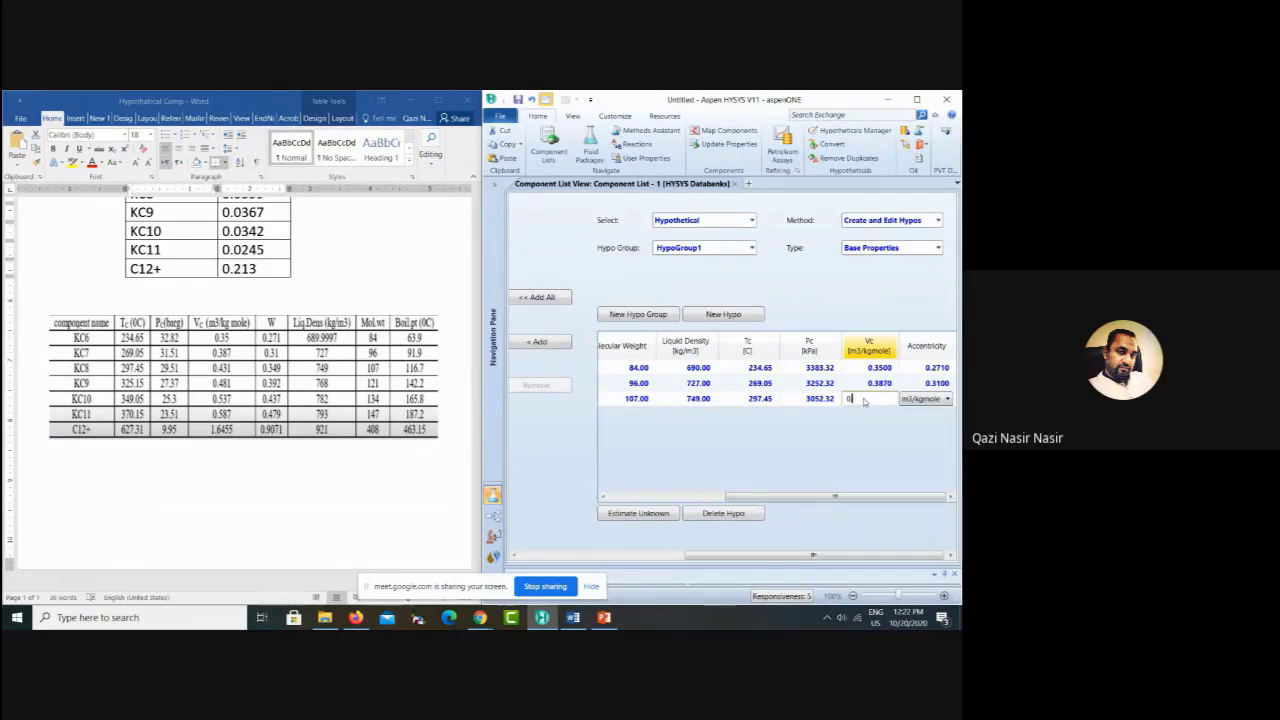
{"action": "type", "text": ".431"}
{"action": "key", "text": "Return"}
{"action": "left_click", "coordinate": [924, 401]}
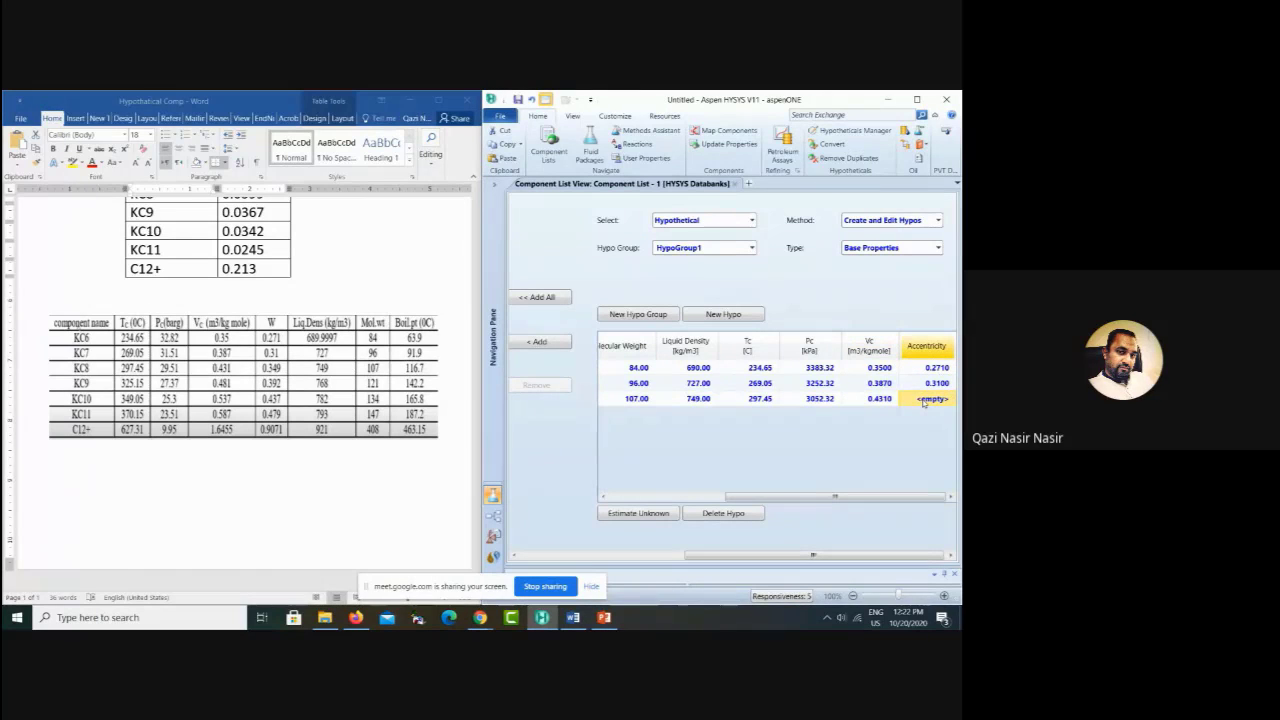
{"action": "type", "text": "0"}
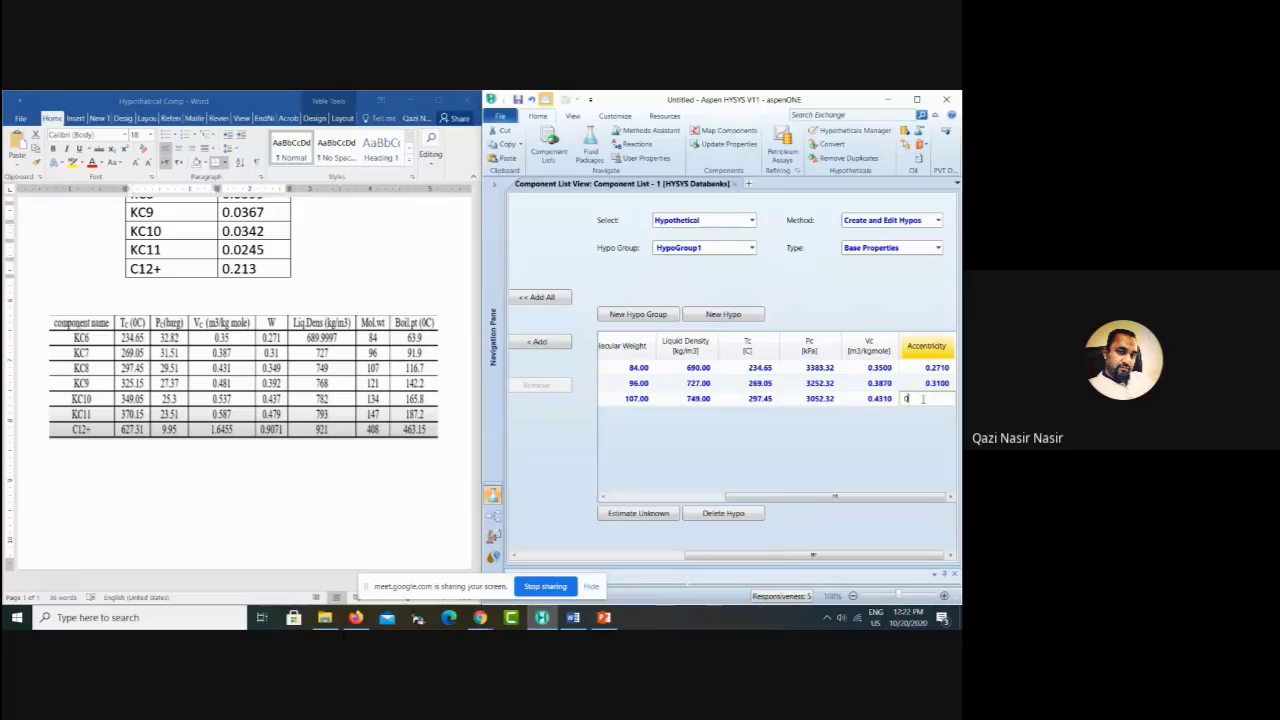
{"action": "type", "text": ".349"}
{"action": "key", "text": "Return"}
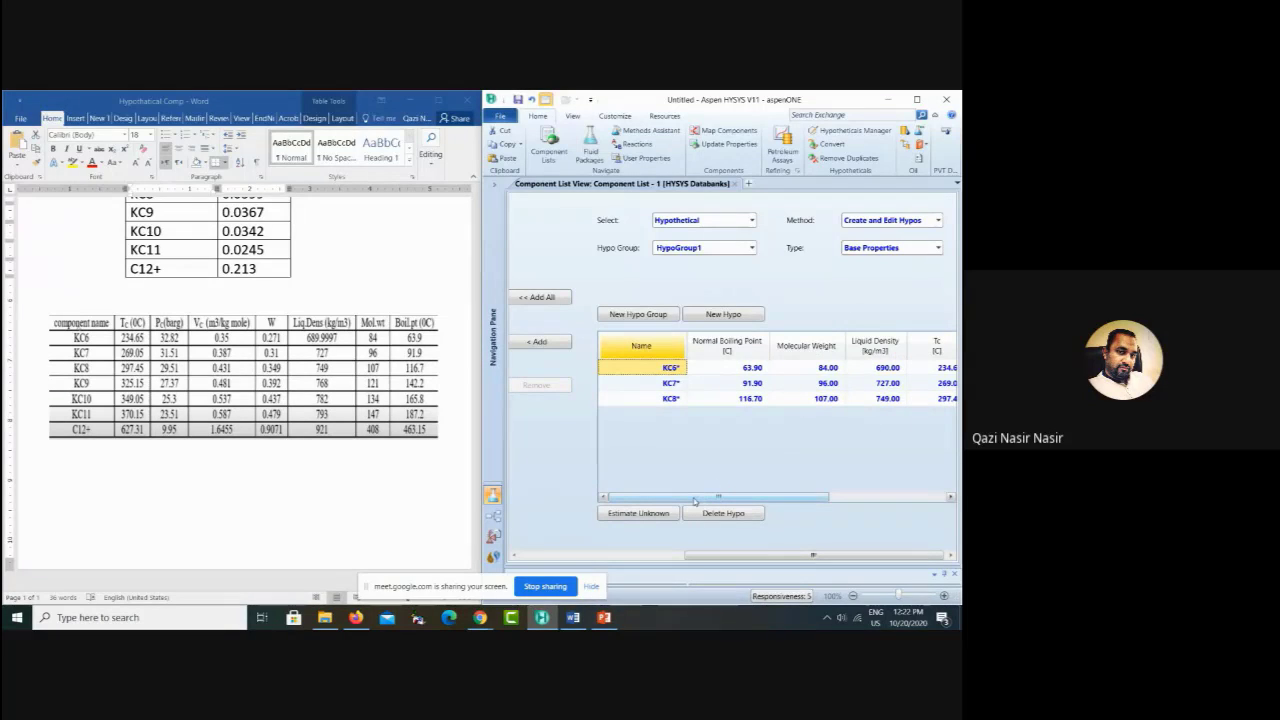
Step: Add a fourth hypothetical component to HypoGroup1, name it KC9, and set its normal boiling point to 142.2 C
{"action": "left_click_drag", "start_coordinate": [694, 501], "coordinate": [640, 485]}
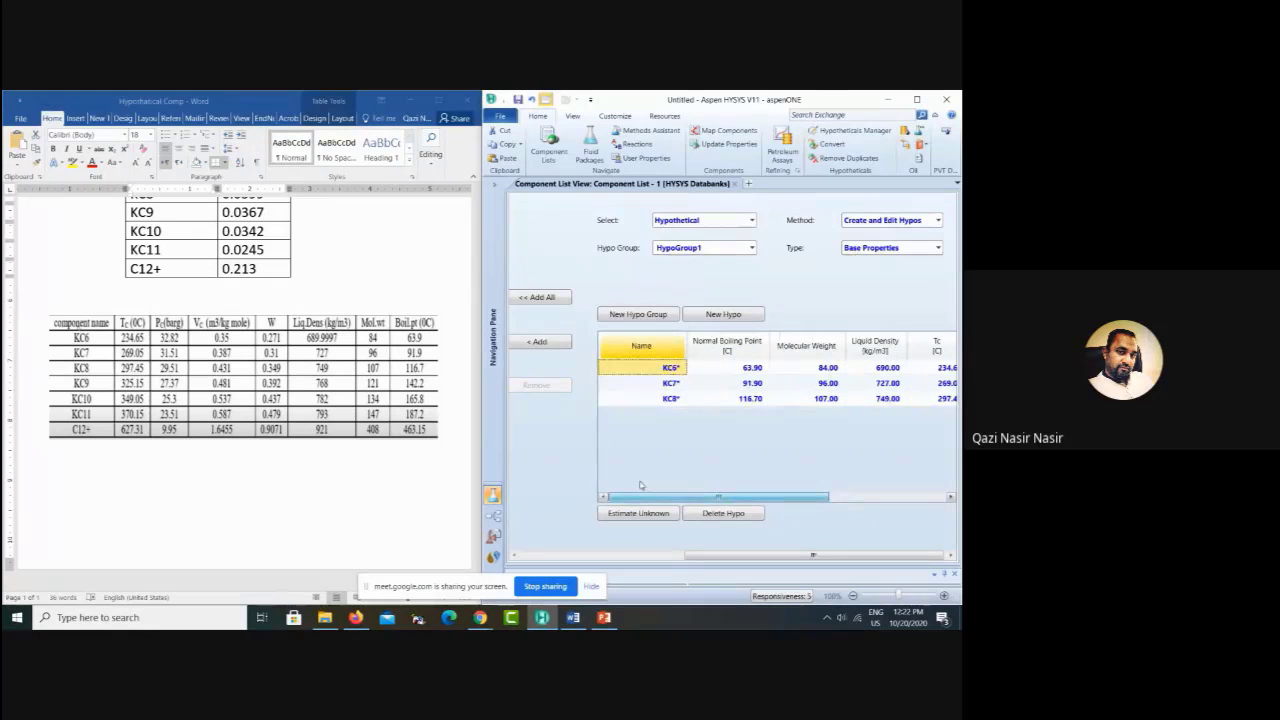
{"action": "left_click", "coordinate": [720, 316]}
{"action": "left_click", "coordinate": [656, 415]}
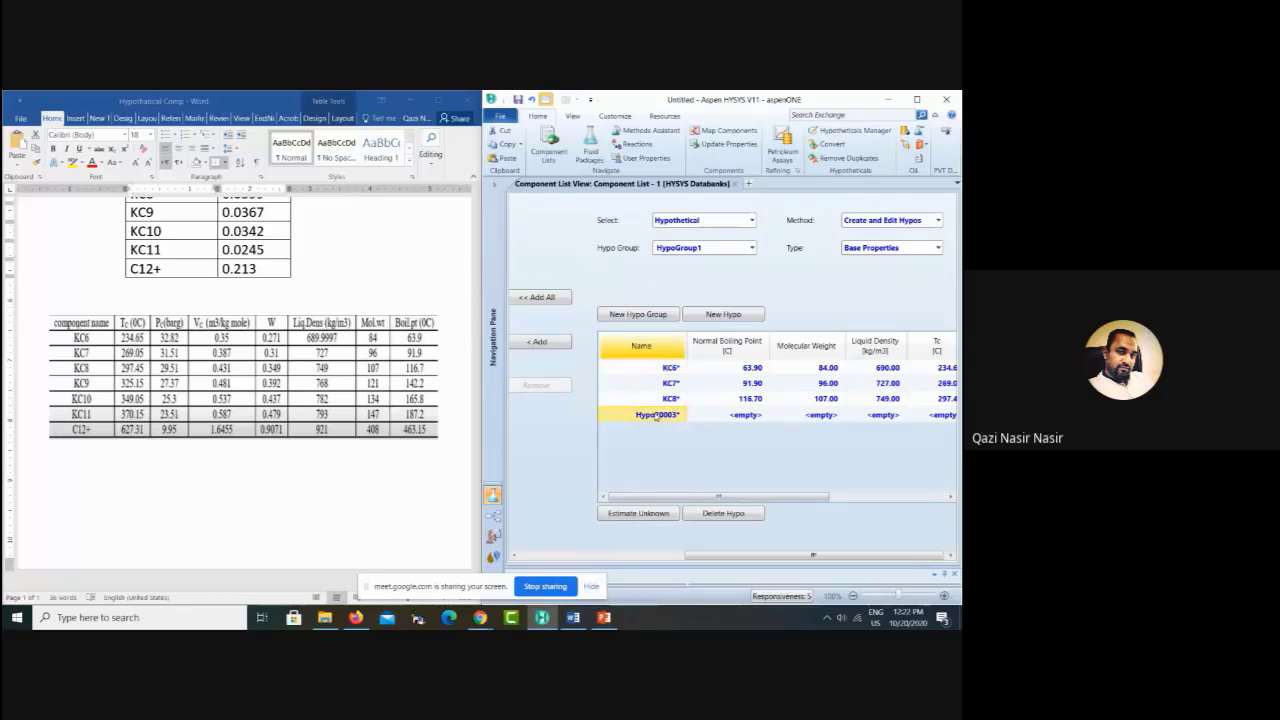
{"action": "type", "text": "KC9"}
{"action": "key", "text": "Return"}
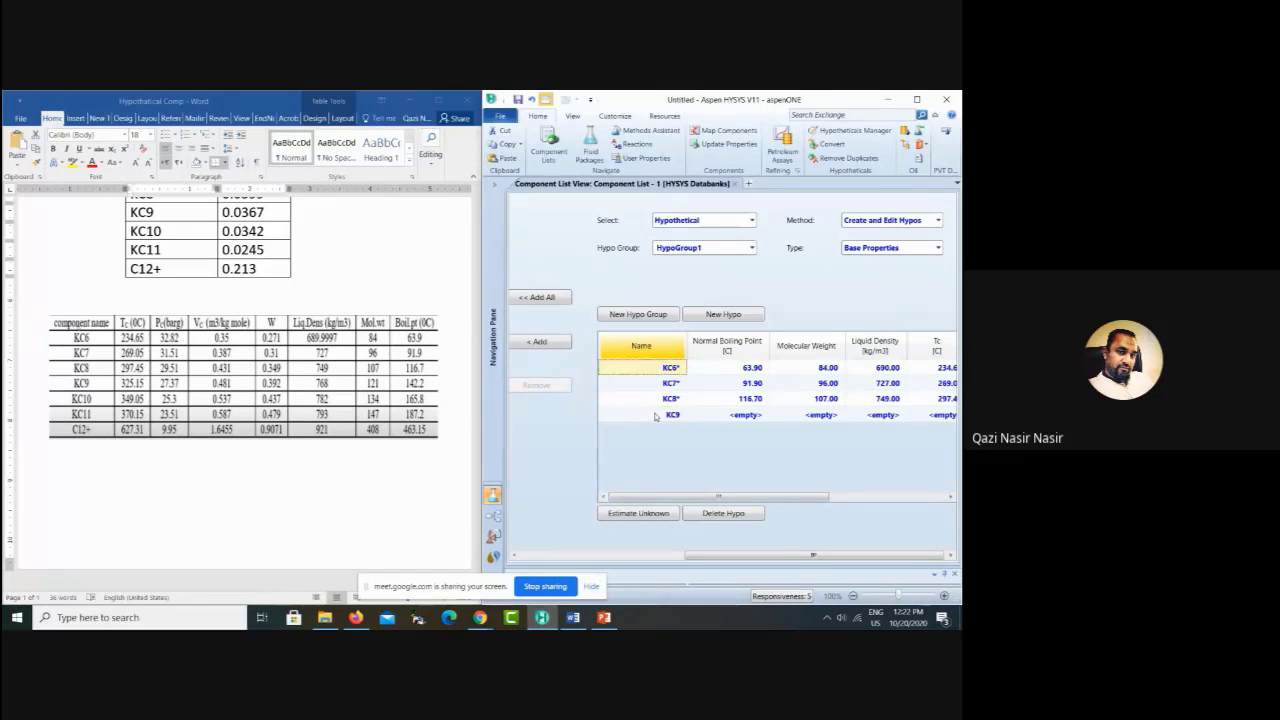
{"action": "left_click", "coordinate": [717, 415]}
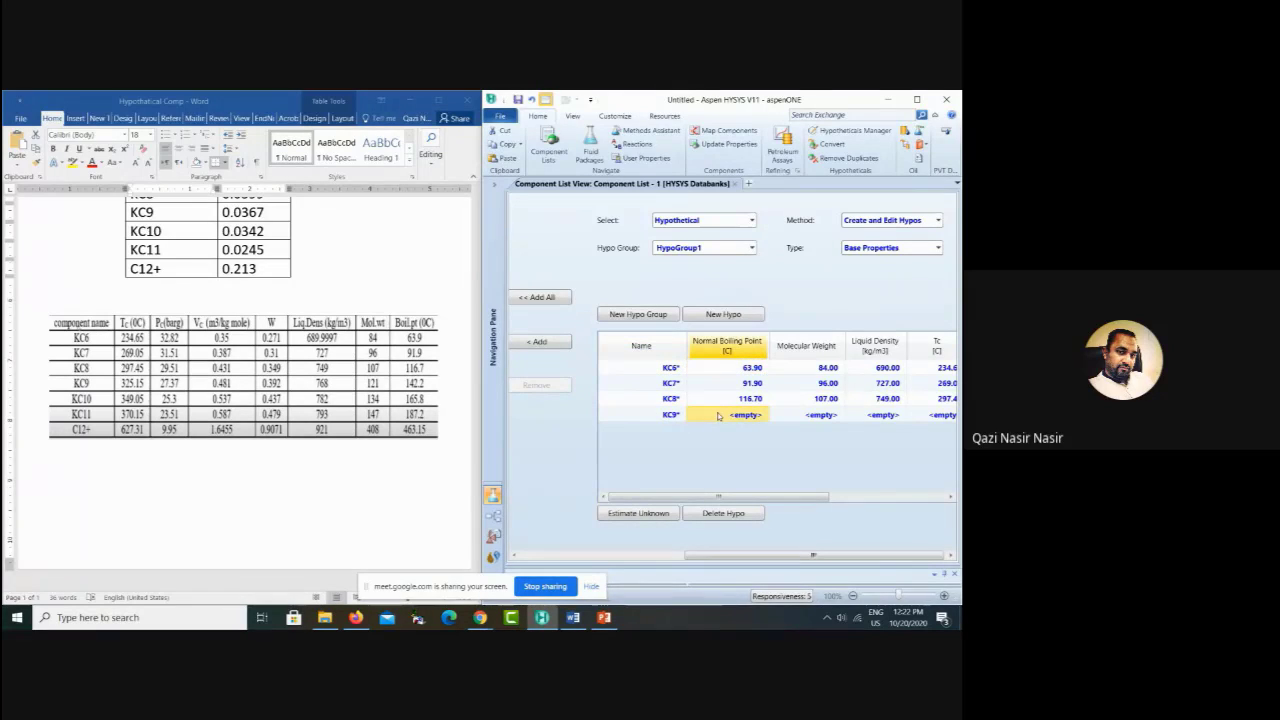
{"action": "type", "text": "142"}
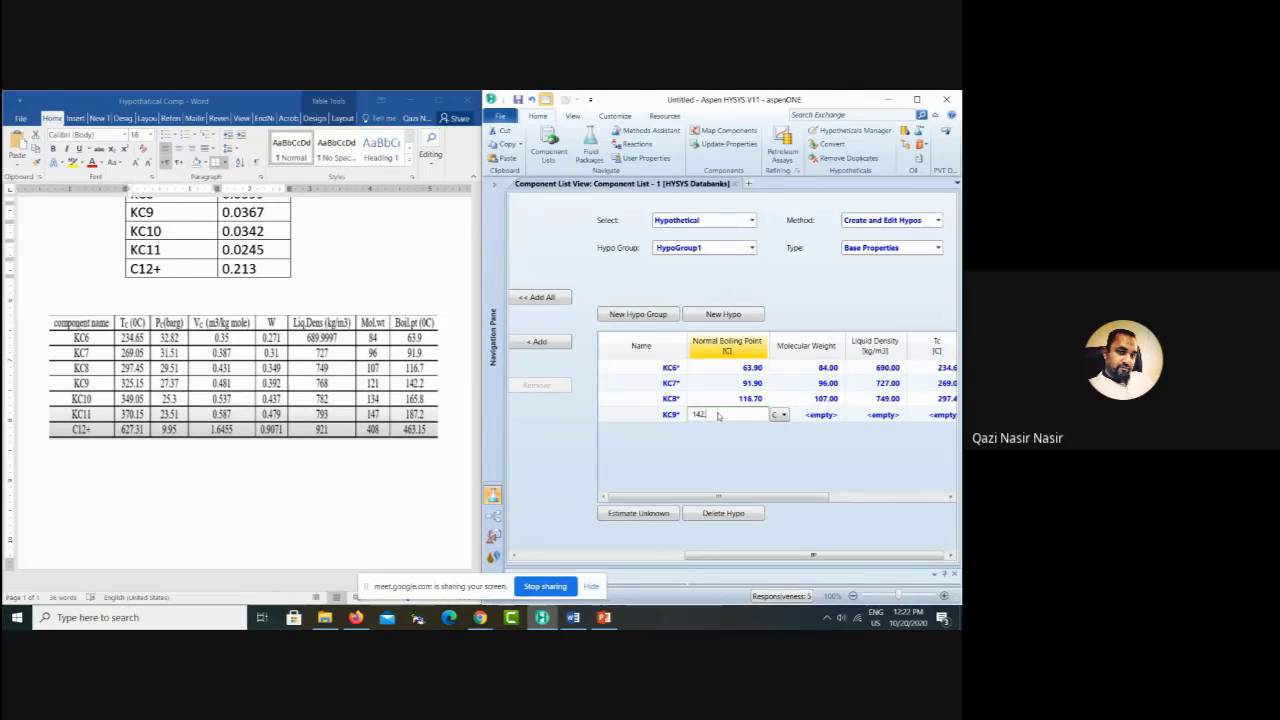
{"action": "key", "text": "Return"}
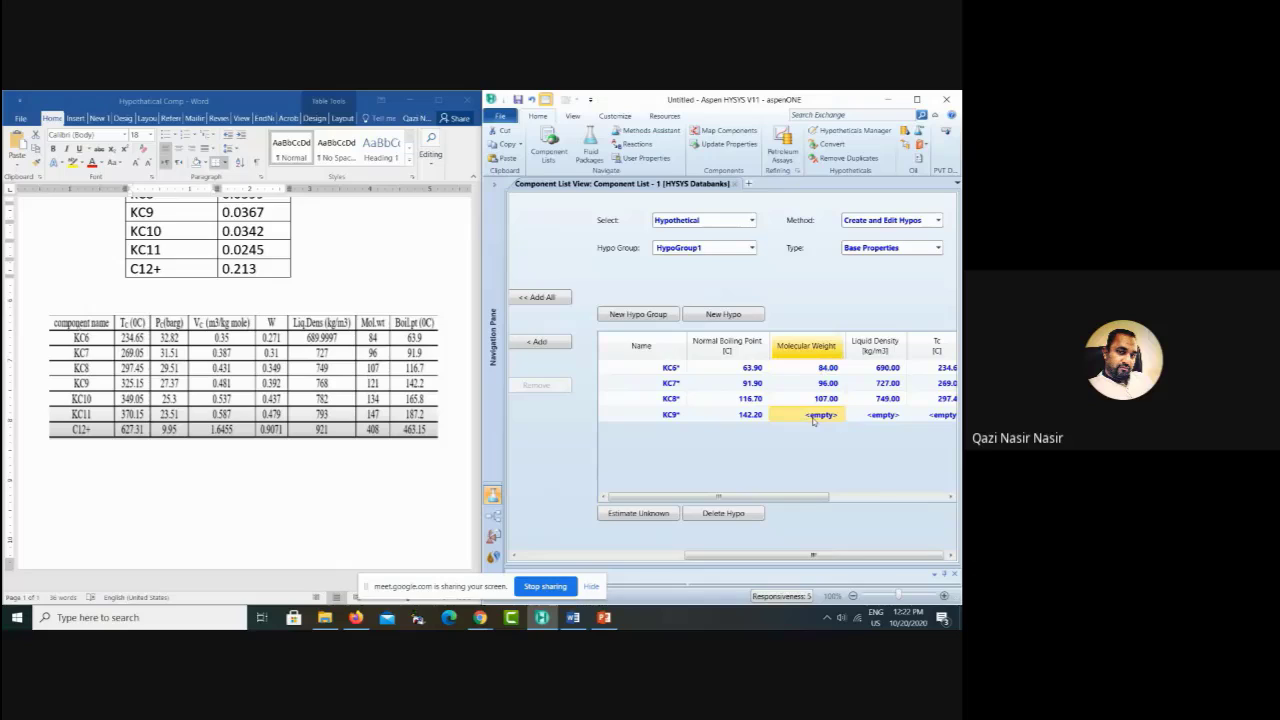
Step: Set KC9's molecular weight to 121 and its liquid density to 768 kg/m3
{"action": "type", "text": "121"}
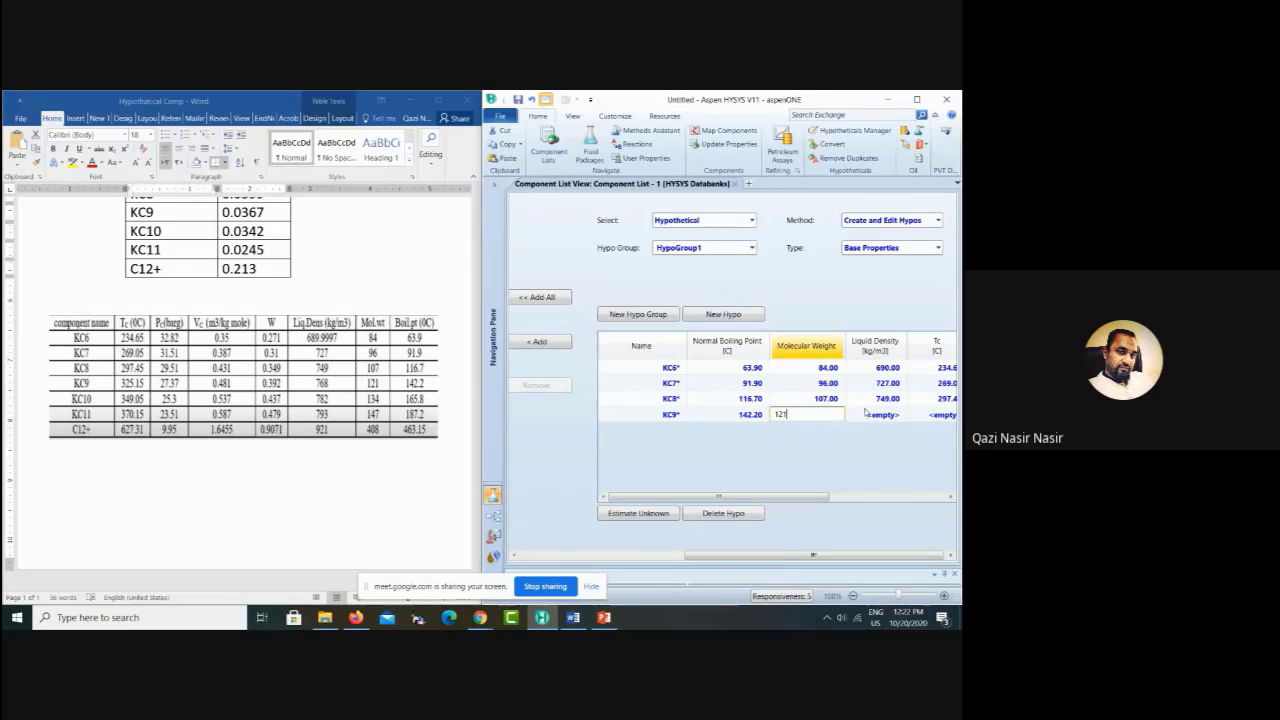
{"action": "key", "text": "Return"}
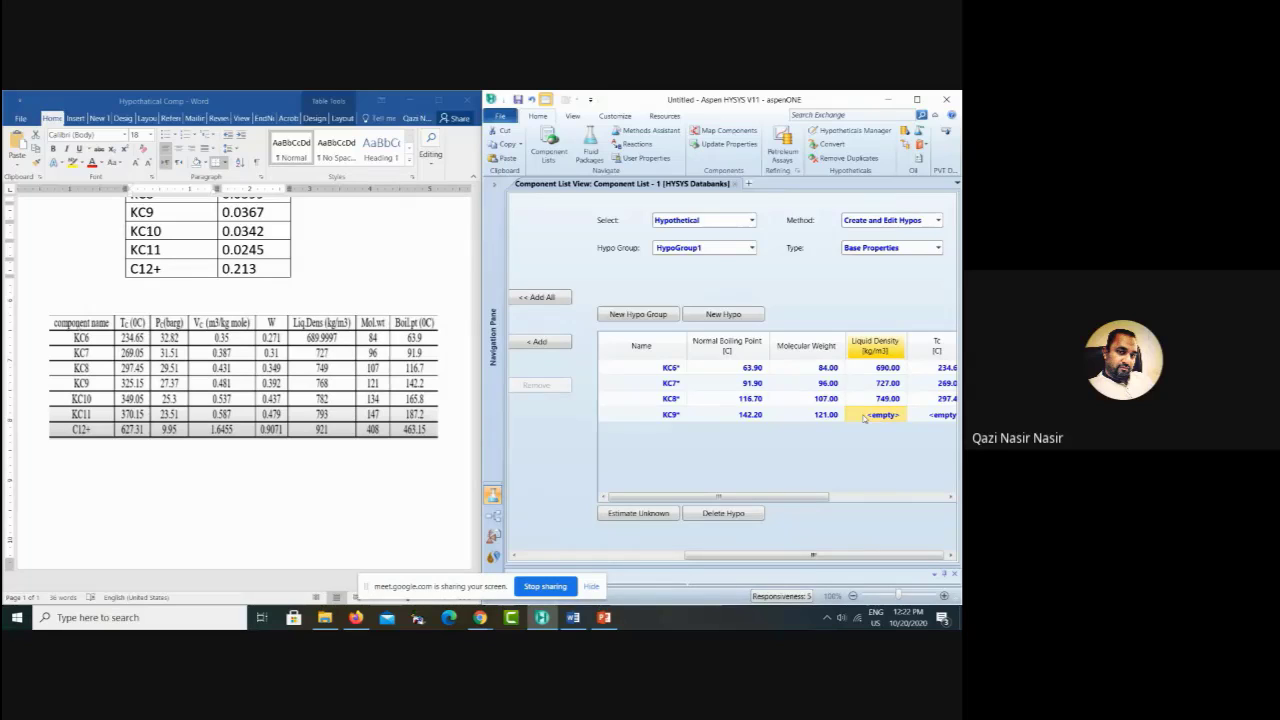
{"action": "type", "text": "768"}
{"action": "key", "text": "Return"}
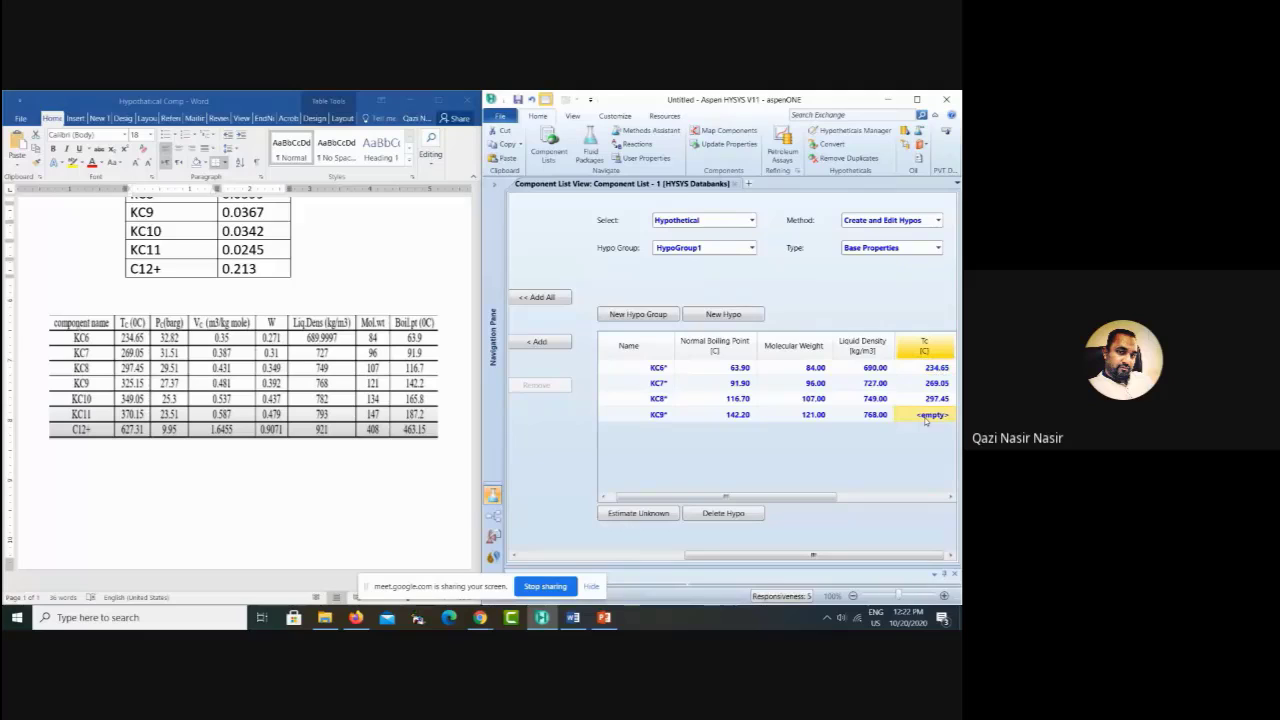
Step: Set KC9's critical temperature to 325.15 C and its critical pressure to 27.37 bar_g
{"action": "type", "text": "3"}
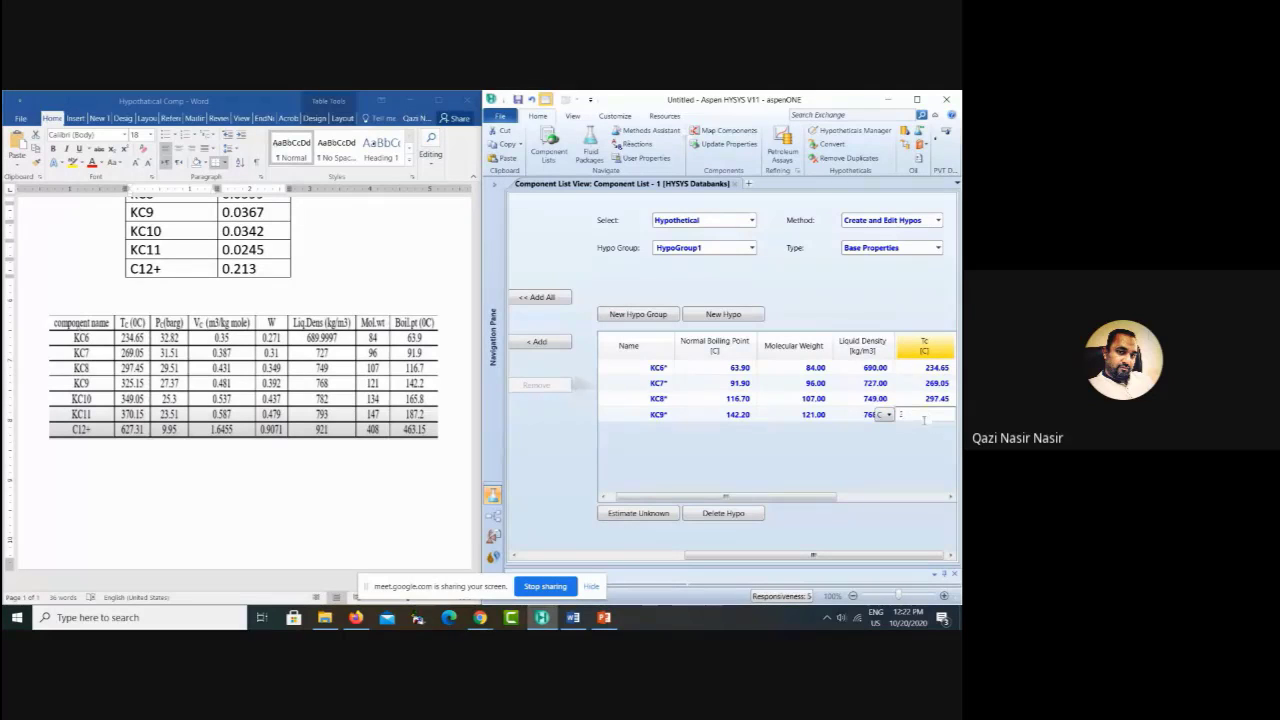
{"action": "type", "text": "25.15"}
{"action": "key", "text": "Return"}
{"action": "left_click", "coordinate": [929, 416]}
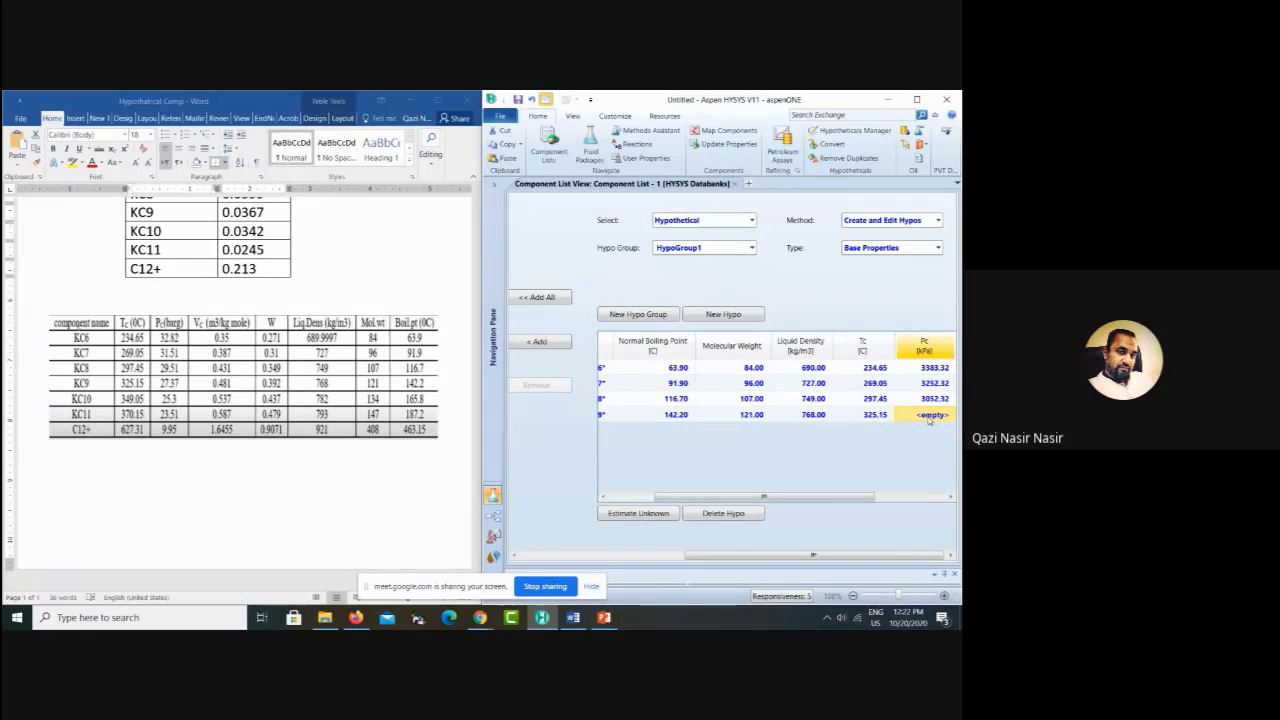
{"action": "type", "text": "27"}
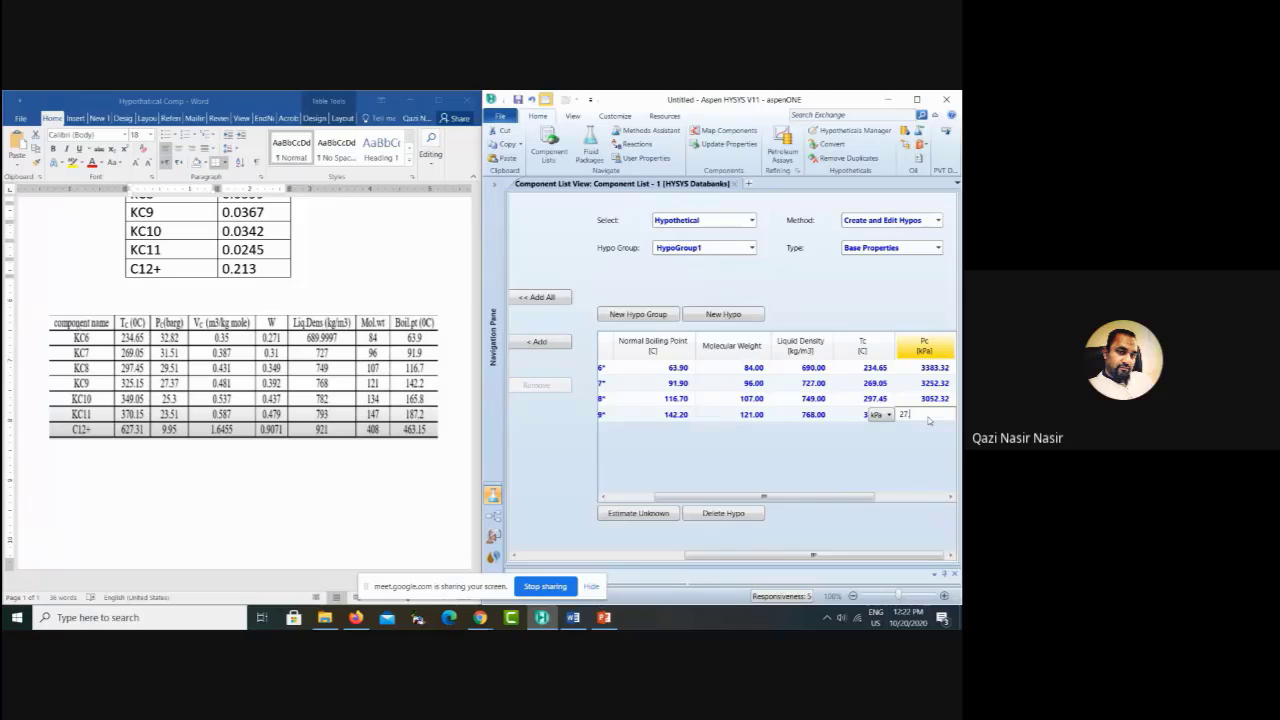
{"action": "type", "text": ".37"}
{"action": "left_click", "coordinate": [889, 415]}
{"action": "left_click_drag", "start_coordinate": [925, 460], "coordinate": [925, 512]}
{"action": "left_click", "coordinate": [879, 531]}
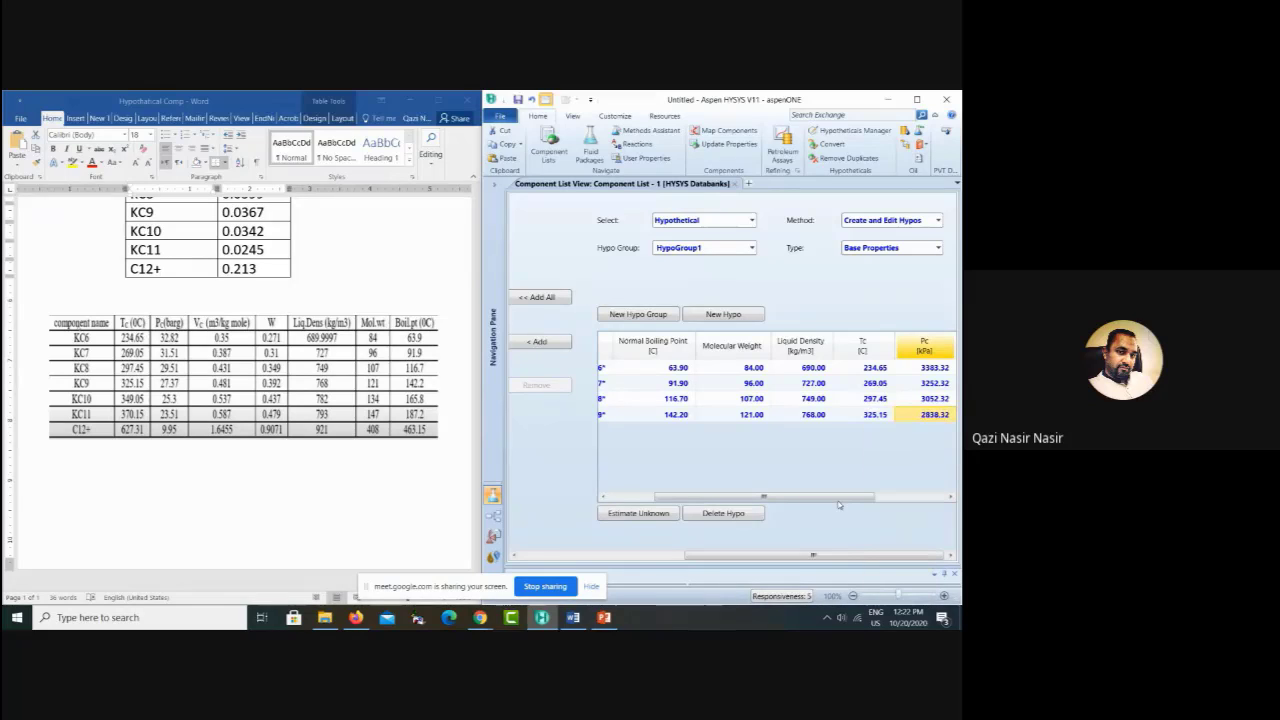
Step: Set KC9's critical volume to 0.481 m3/kgmole and its acentricity to 0.392
{"action": "left_click_drag", "start_coordinate": [839, 503], "coordinate": [912, 503]}
{"action": "left_click", "coordinate": [870, 414]}
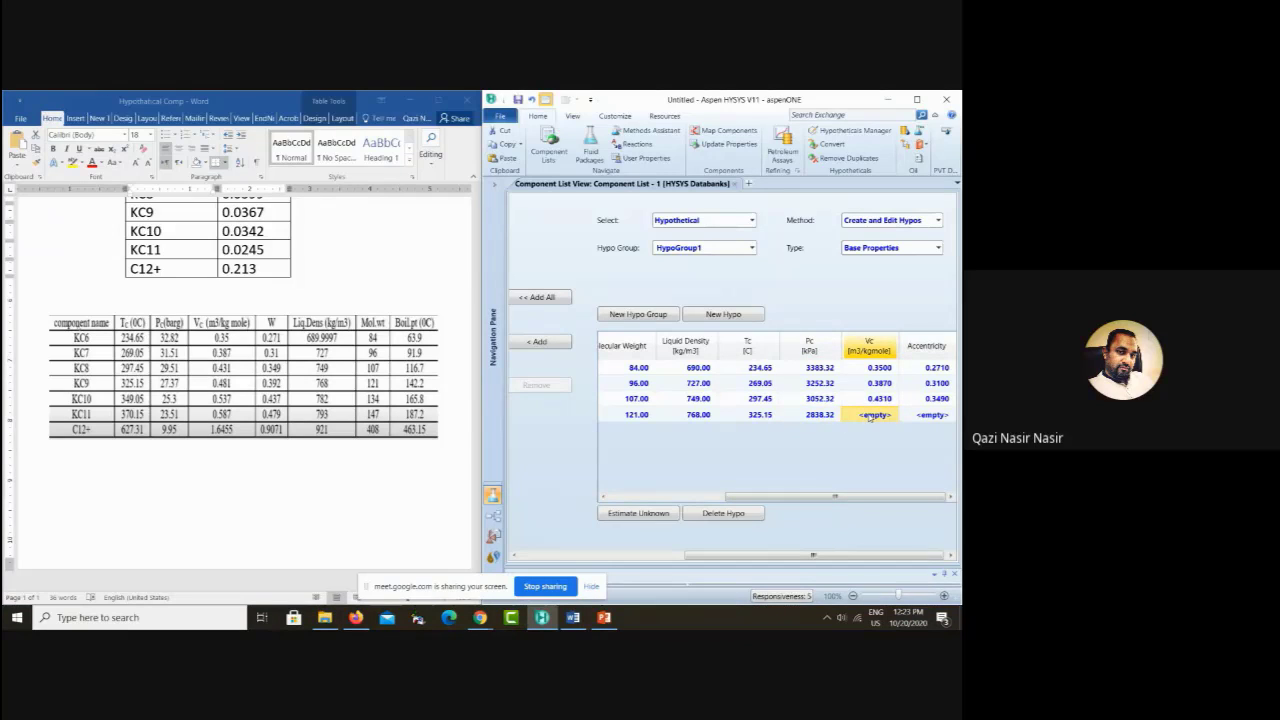
{"action": "type", "text": "0.481"}
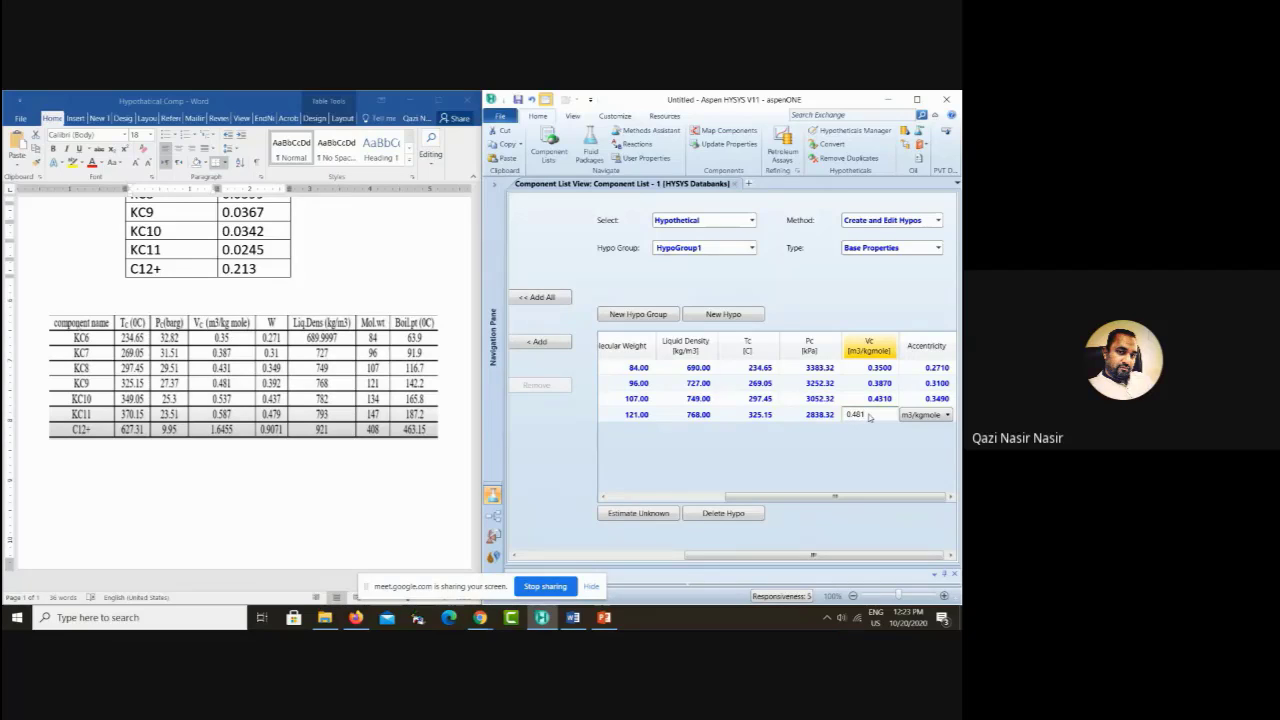
{"action": "key", "text": "Return"}
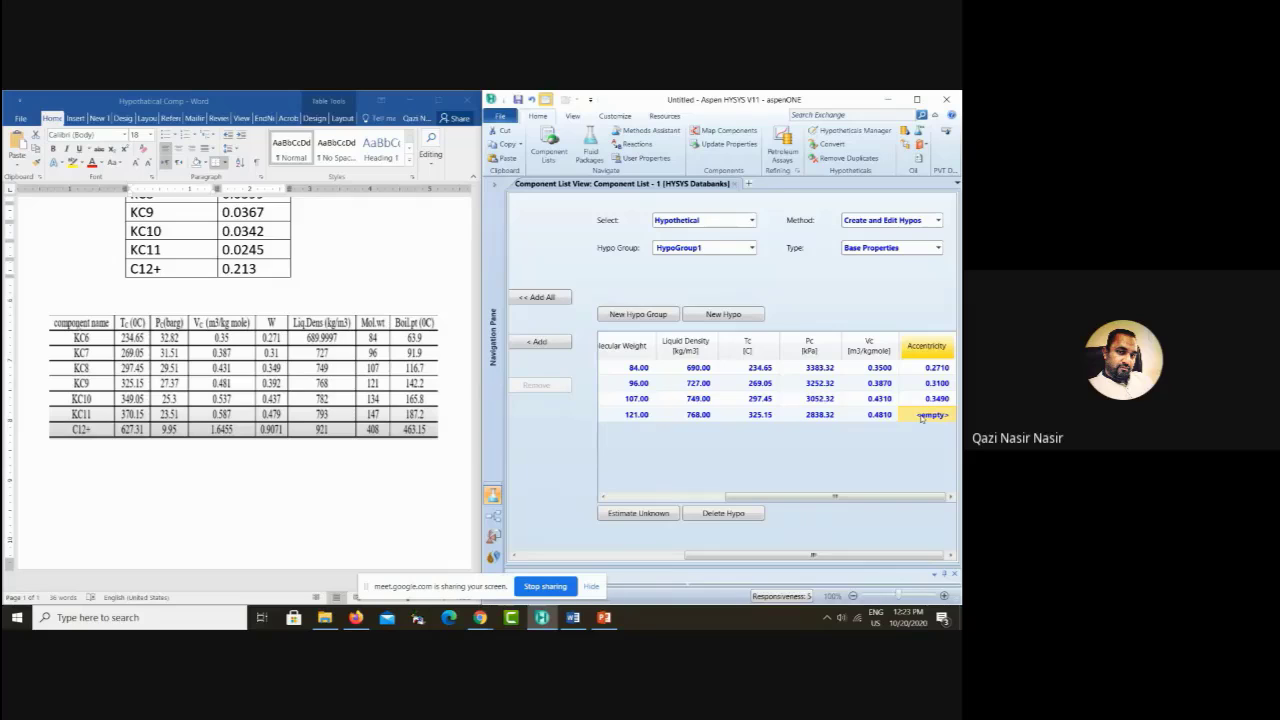
{"action": "type", "text": "0.392"}
{"action": "key", "text": "Return"}
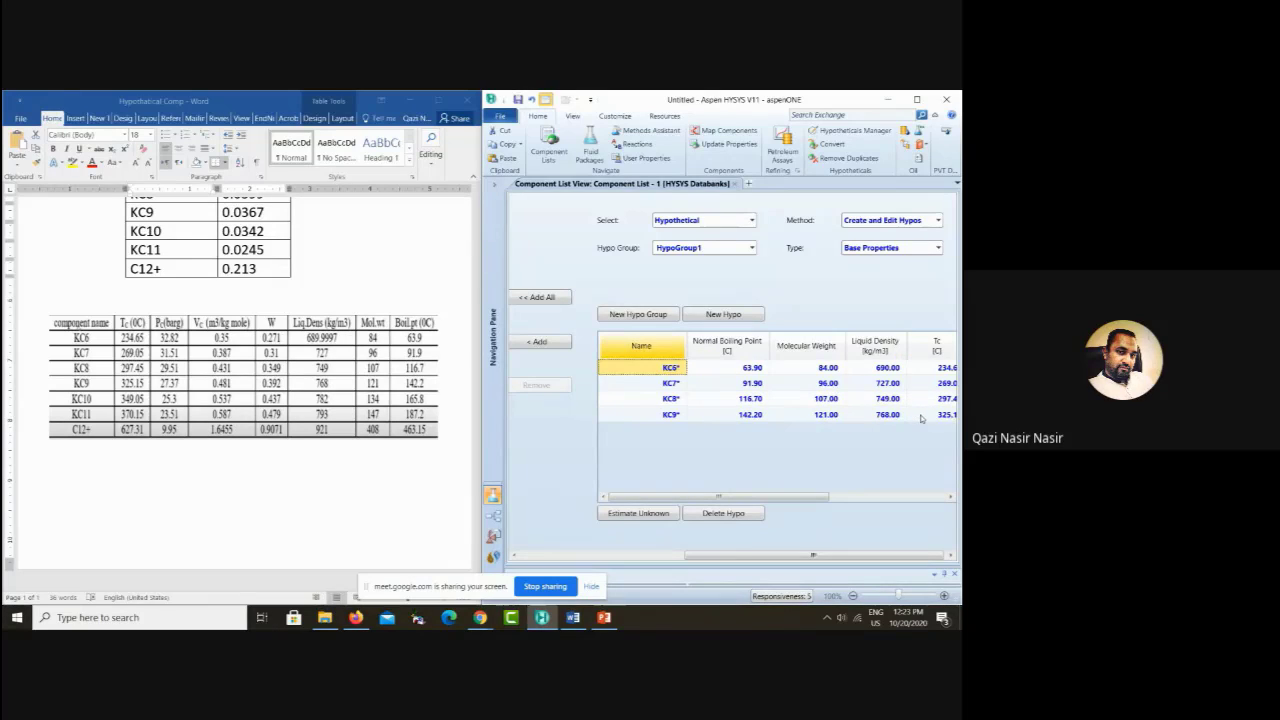
Step: Add a fifth hypothetical component to HypoGroup1, name it KC10, and set its normal boiling point to 165.8 C
{"action": "left_click", "coordinate": [723, 314]}
{"action": "left_click", "coordinate": [662, 431]}
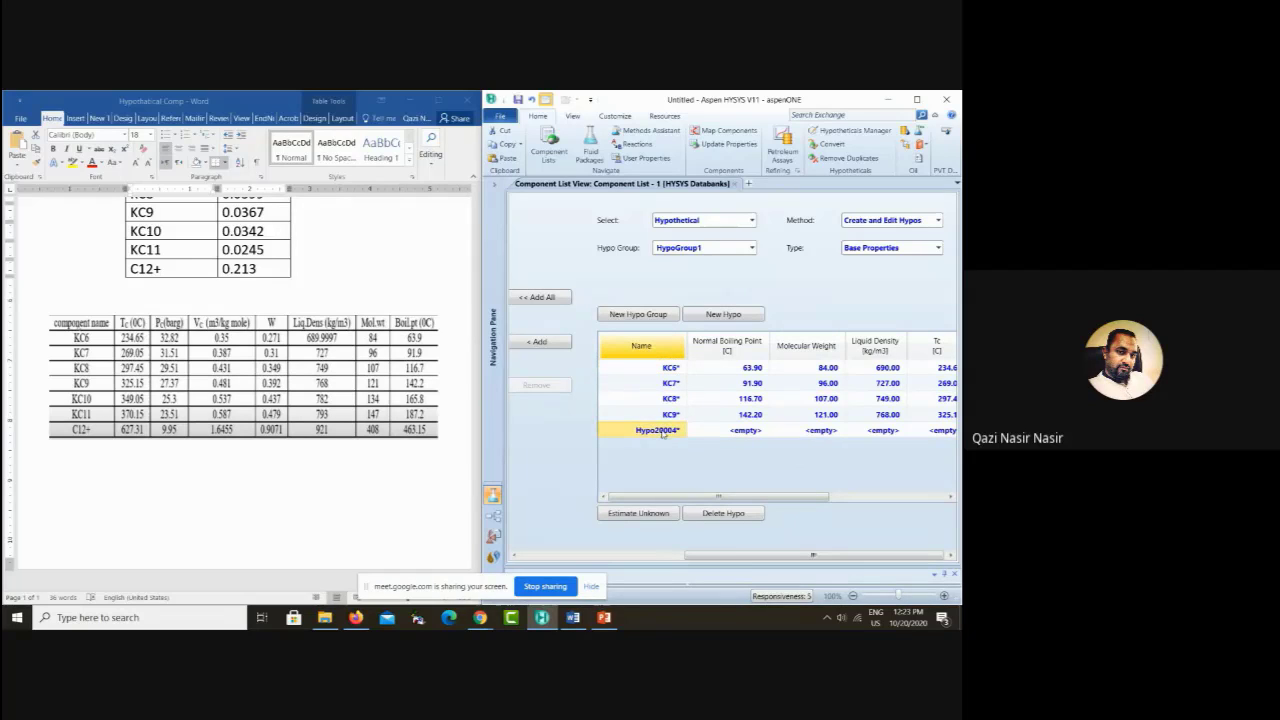
{"action": "type", "text": "KC10"}
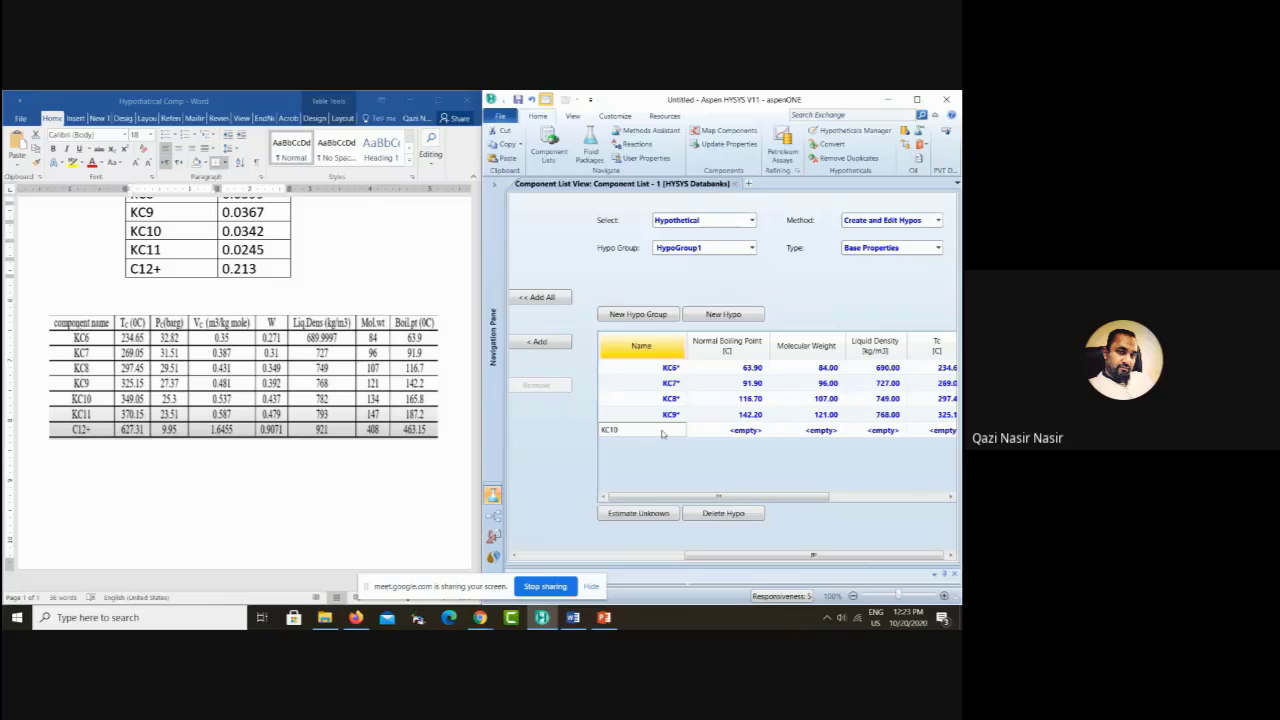
{"action": "key", "text": "Return"}
{"action": "left_click", "coordinate": [731, 432]}
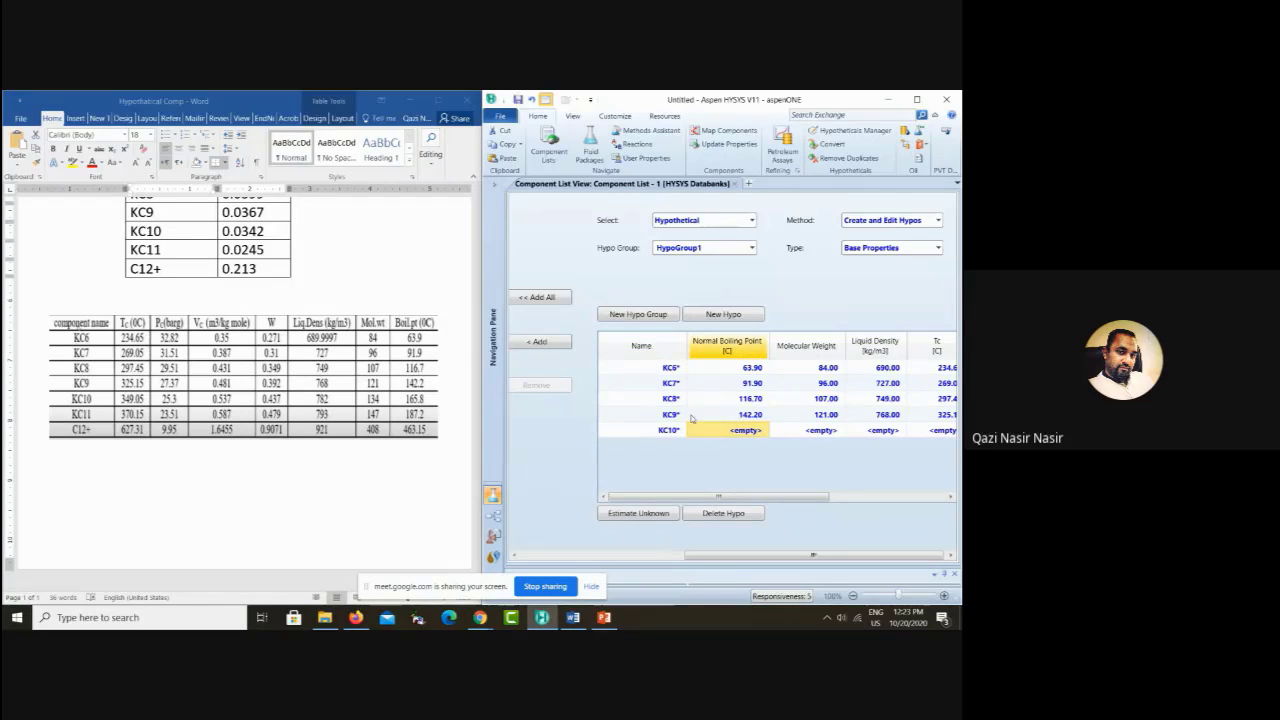
{"action": "type", "text": "1"}
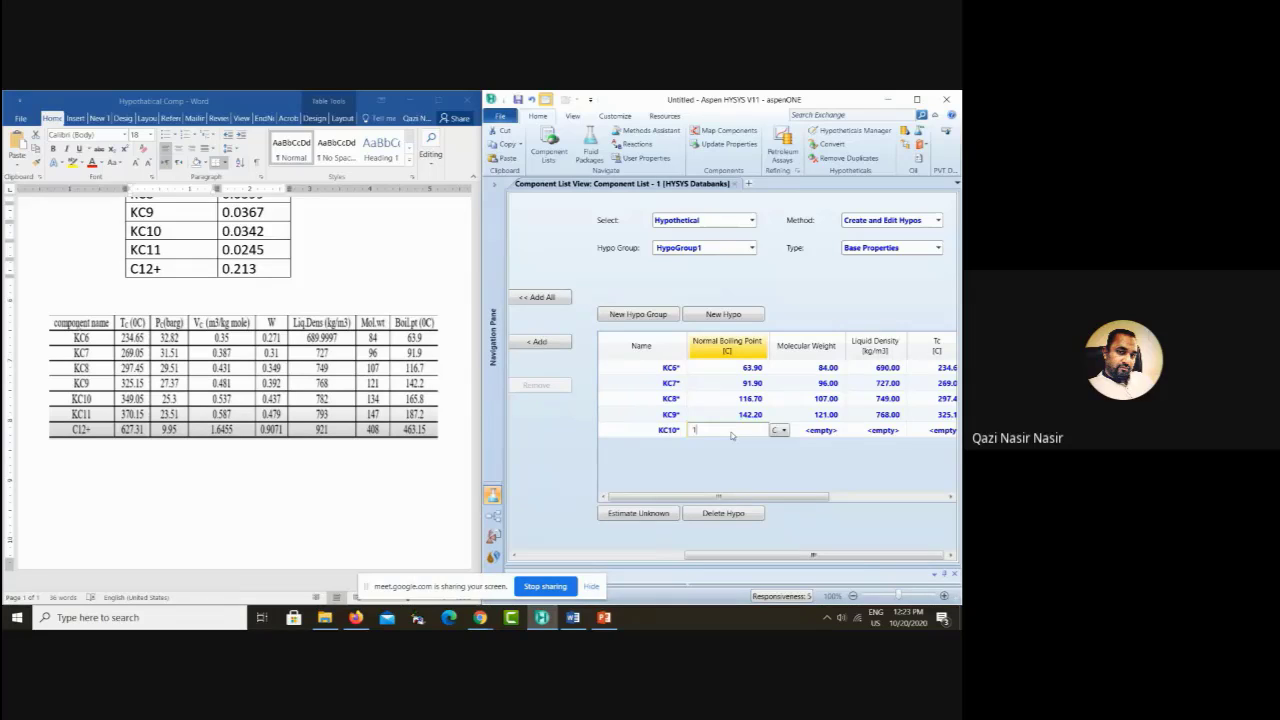
{"action": "type", "text": "65.8"}
{"action": "key", "text": "Return"}
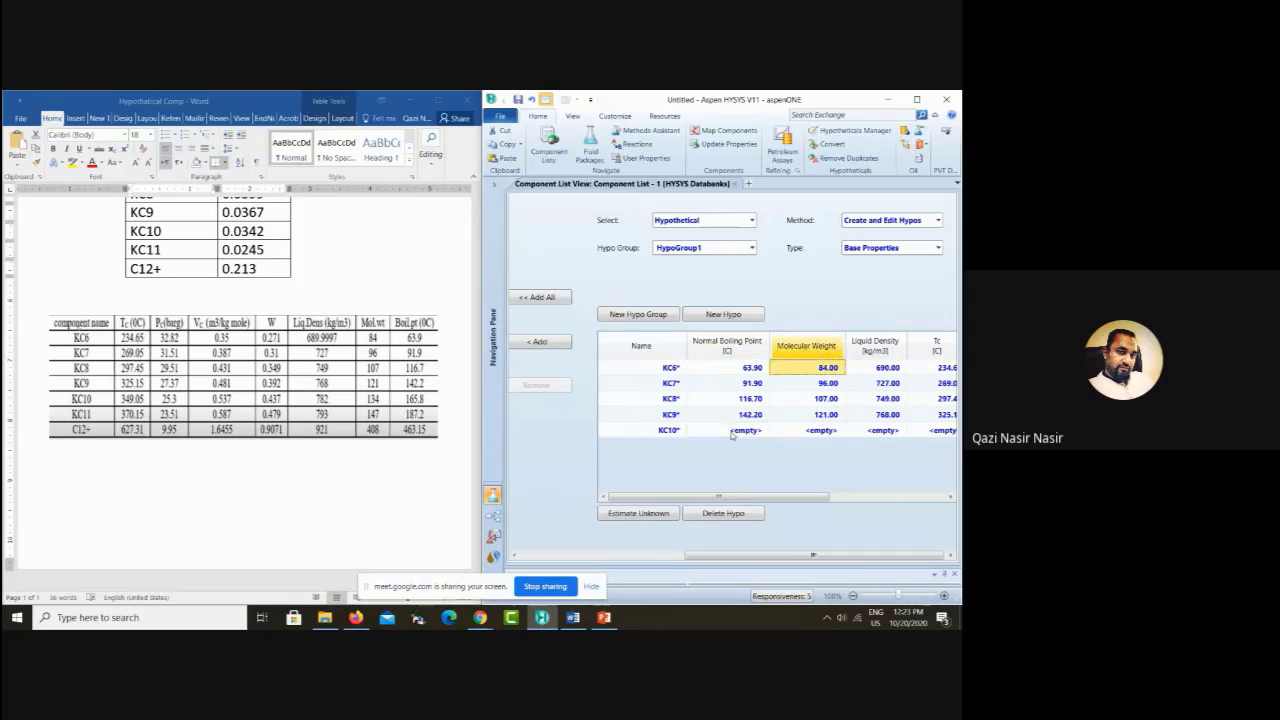
{"action": "left_click", "coordinate": [803, 436]}
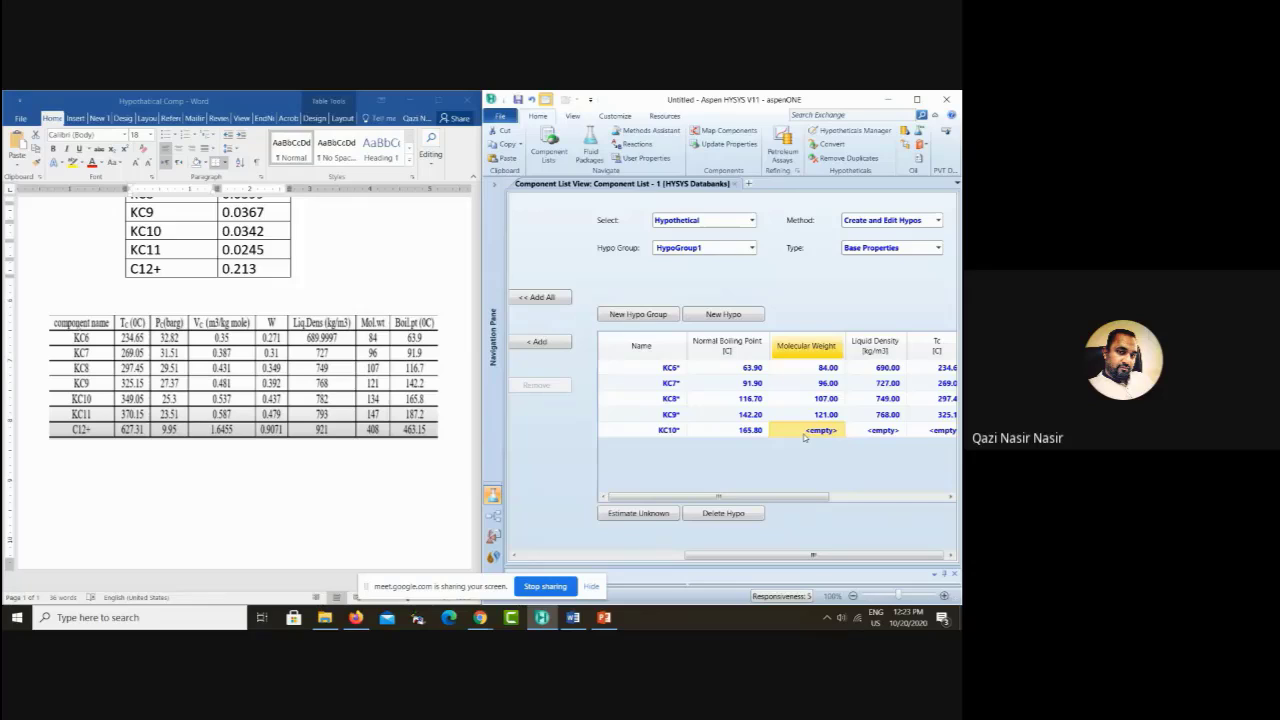
Step: Set KC10's molecular weight to 134 and its liquid density to 782 kg/m3
{"action": "type", "text": "134"}
{"action": "key", "text": "Return"}
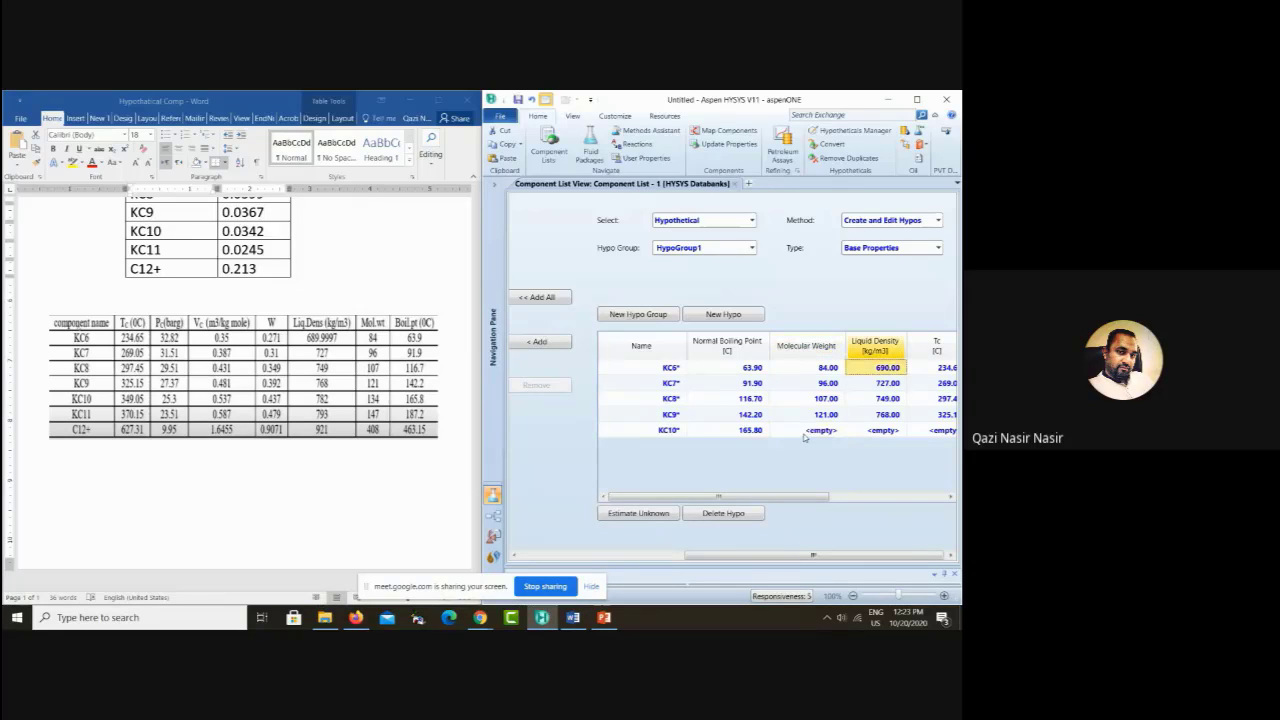
{"action": "left_click", "coordinate": [881, 431]}
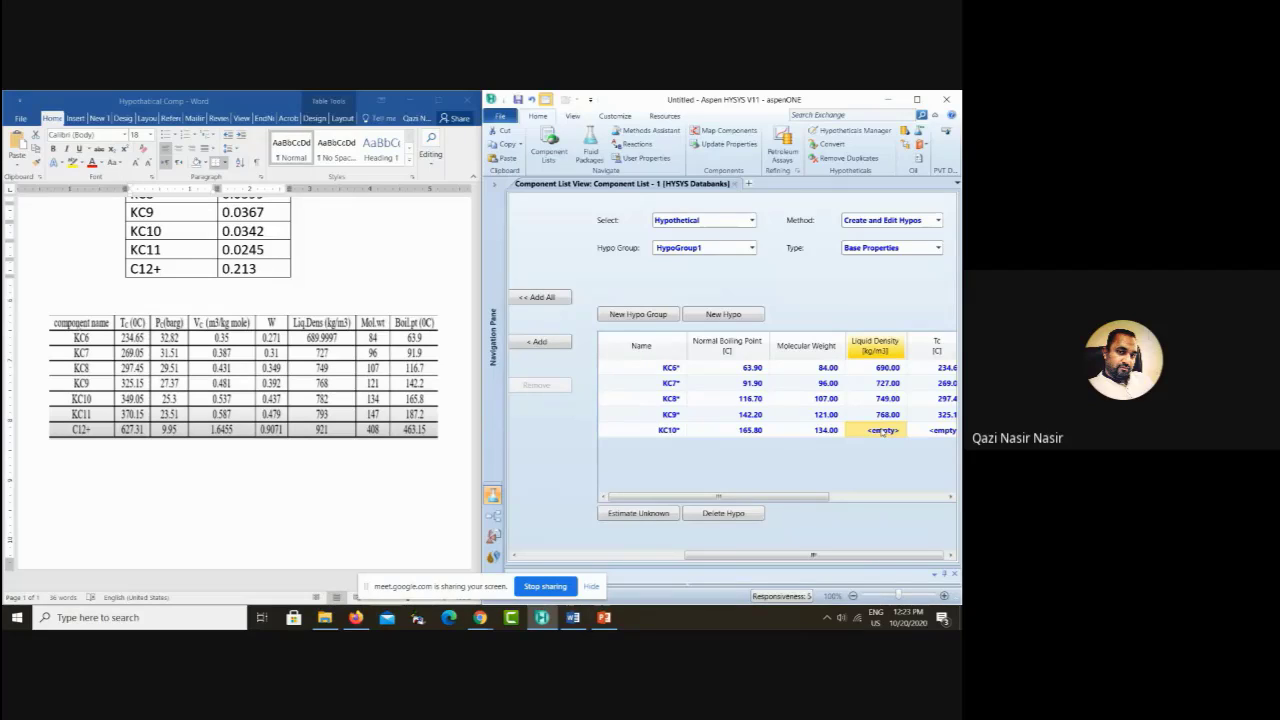
{"action": "type", "text": "782"}
{"action": "key", "text": "Return"}
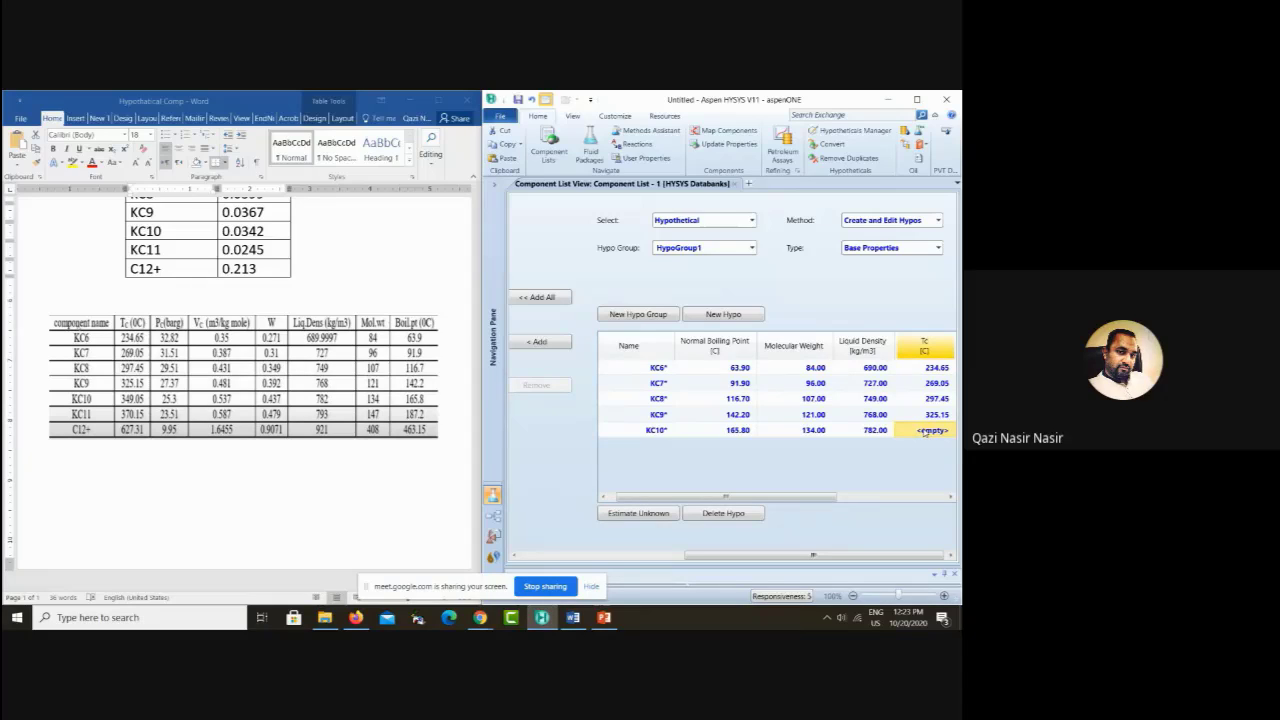
Step: Set KC10's critical temperature to 349.05 C and its critical pressure to 25.3 bar_g
{"action": "type", "text": "3"}
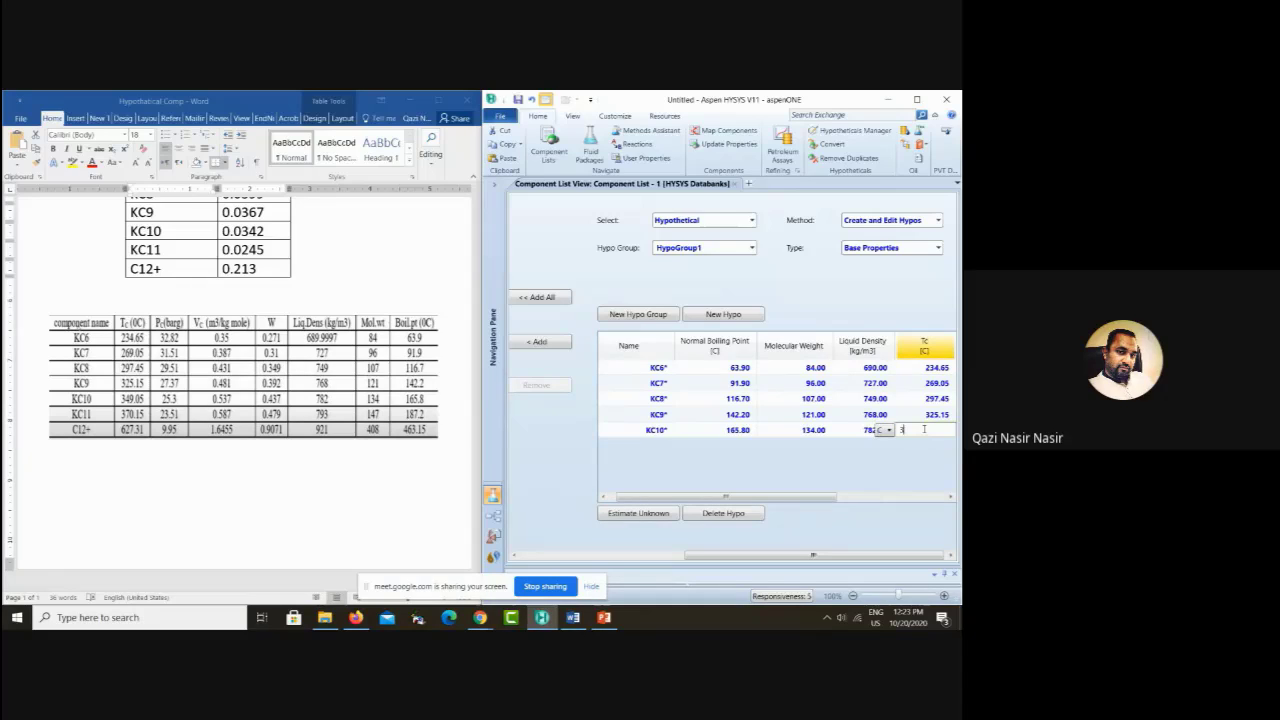
{"action": "type", "text": "49.05"}
{"action": "key", "text": "Return"}
{"action": "left_click", "coordinate": [923, 431]}
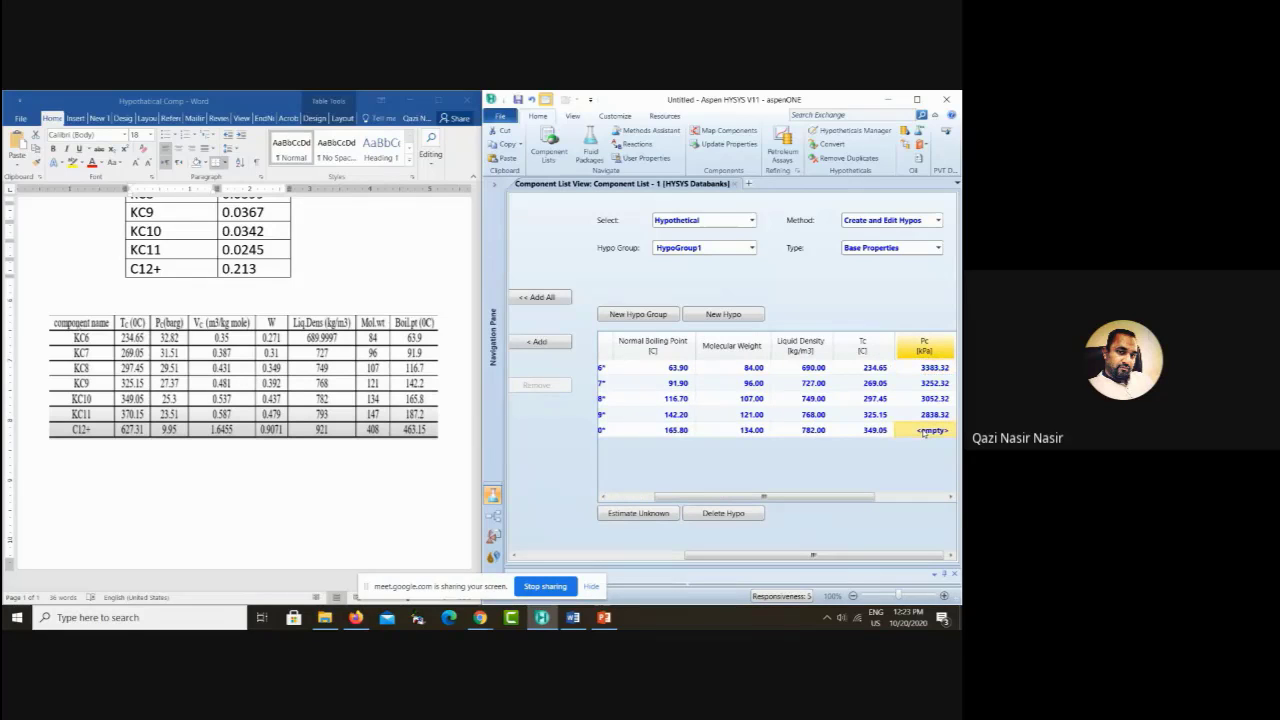
{"action": "type", "text": "2"}
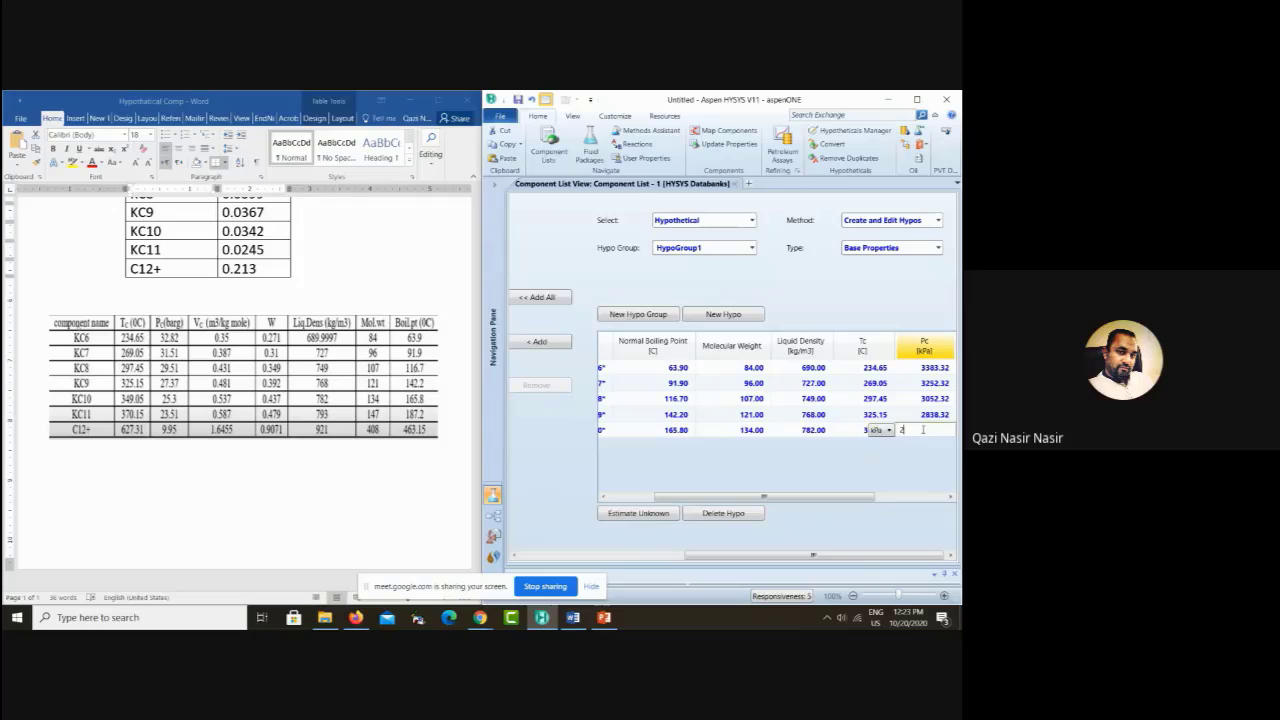
{"action": "type", "text": "5.3"}
{"action": "left_click", "coordinate": [887, 431]}
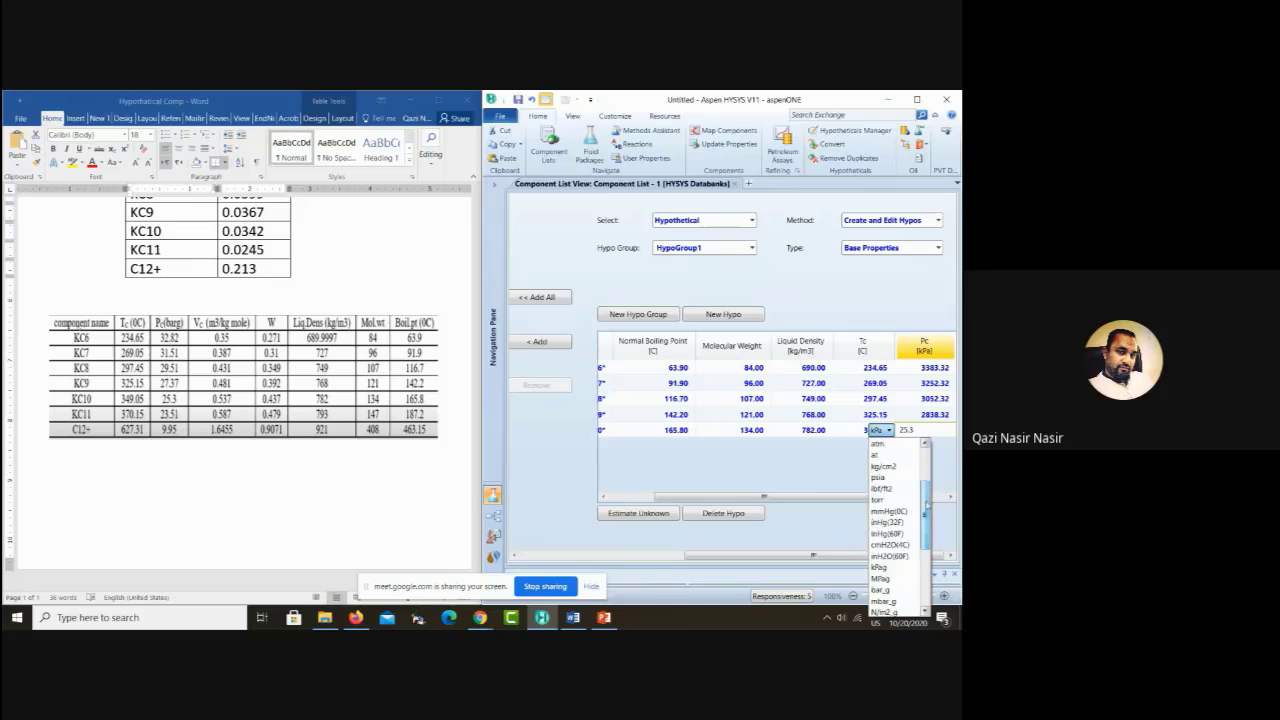
{"action": "left_click", "coordinate": [880, 590]}
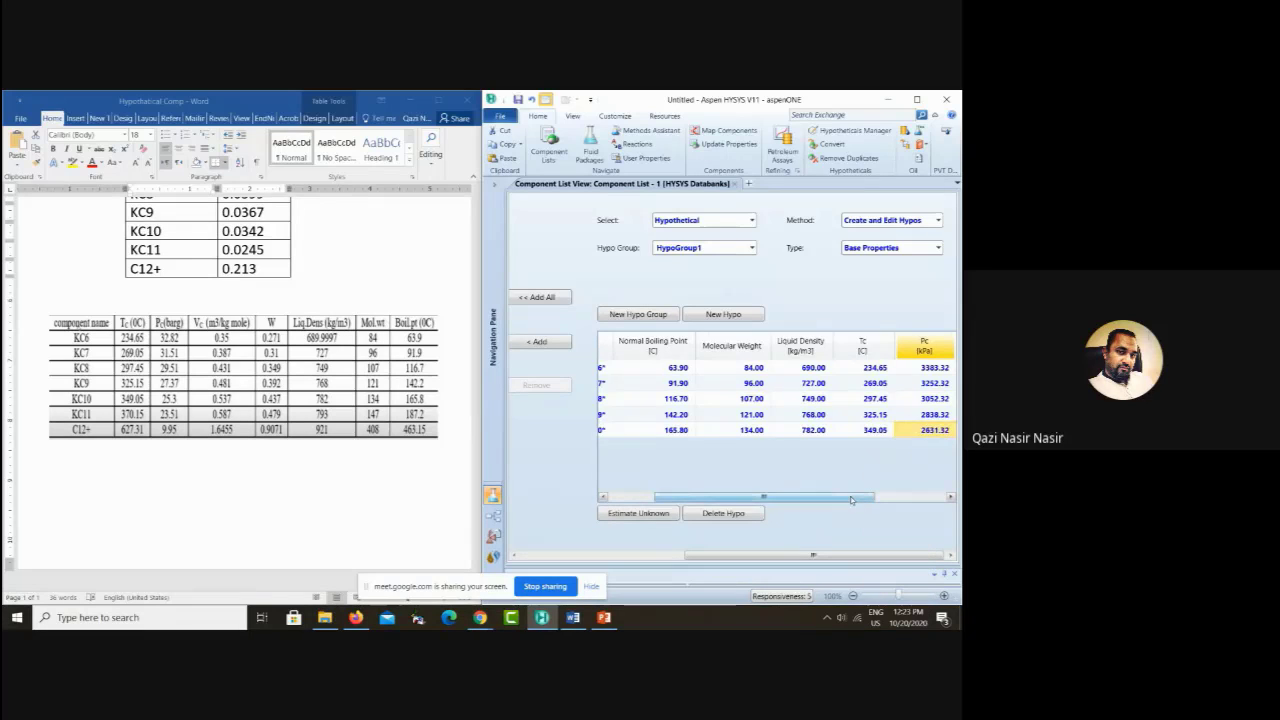
Step: Set KC10's critical volume to 0.537 m3/kgmole and its acentricity to 0.437
{"action": "left_click_drag", "start_coordinate": [856, 497], "coordinate": [923, 497]}
{"action": "left_click", "coordinate": [880, 431]}
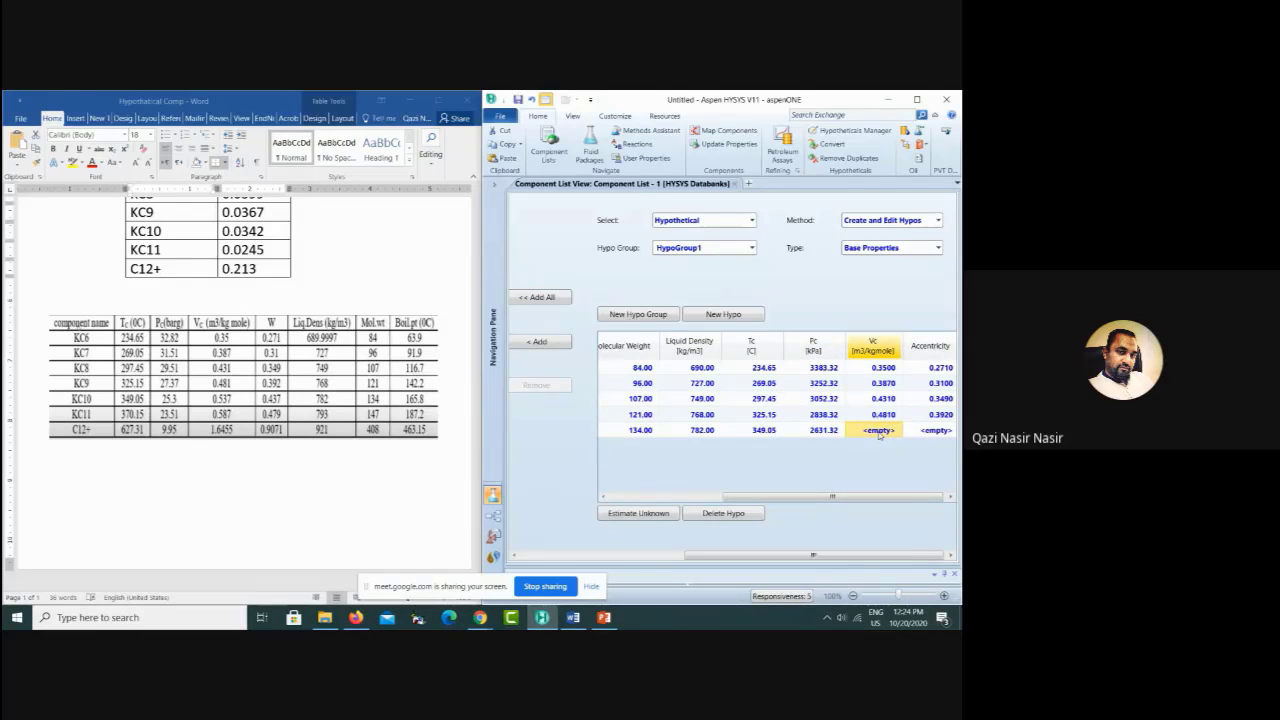
{"action": "type", "text": "0.537"}
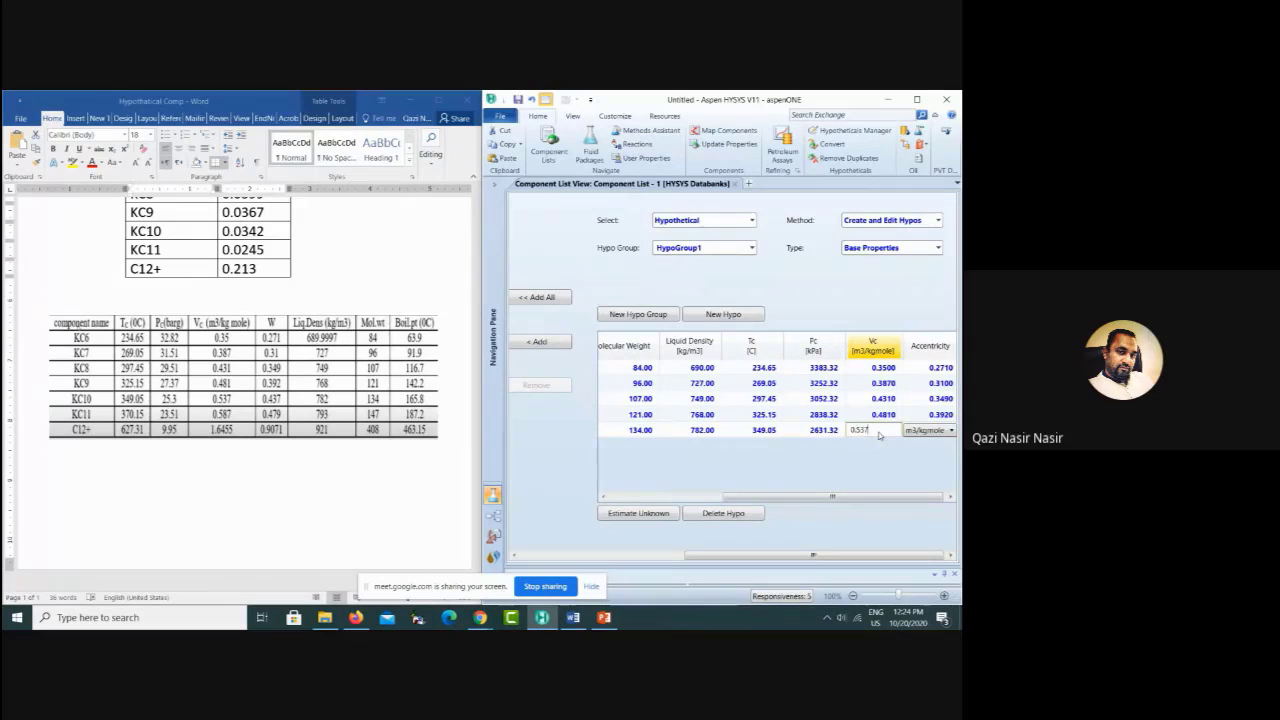
{"action": "key", "text": "Return"}
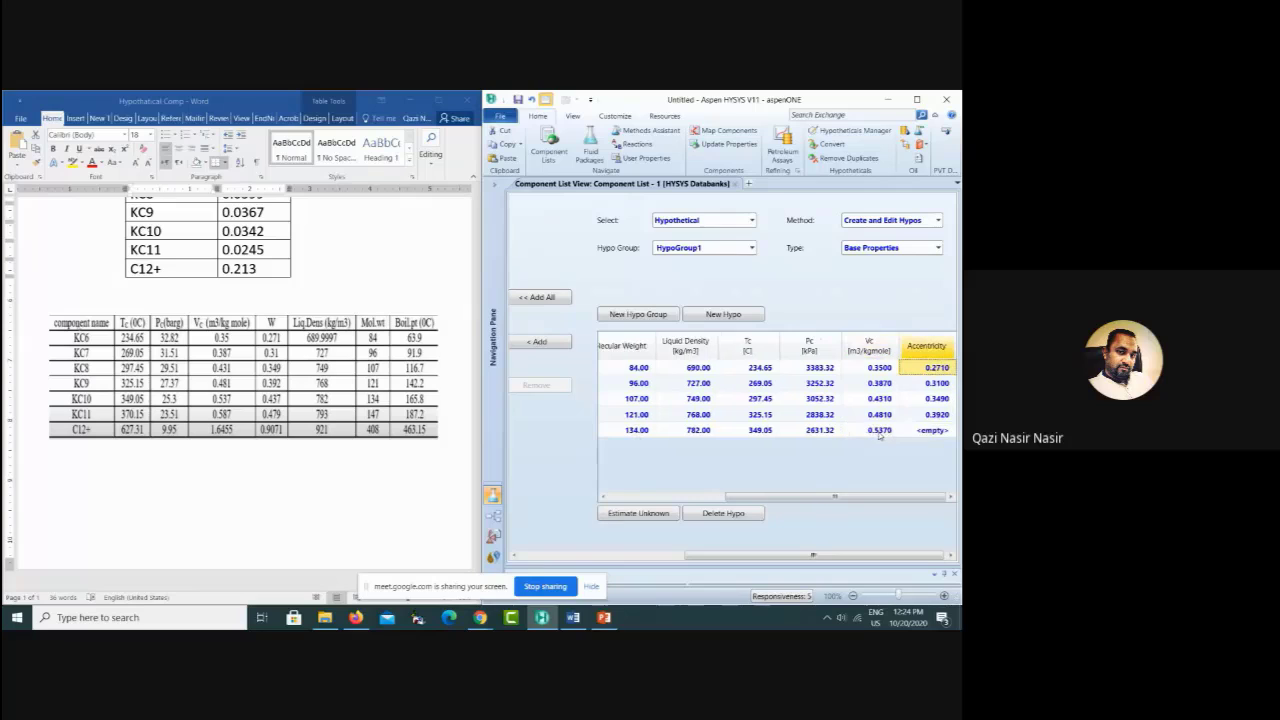
{"action": "left_click", "coordinate": [936, 432]}
{"action": "type", "text": "0"}
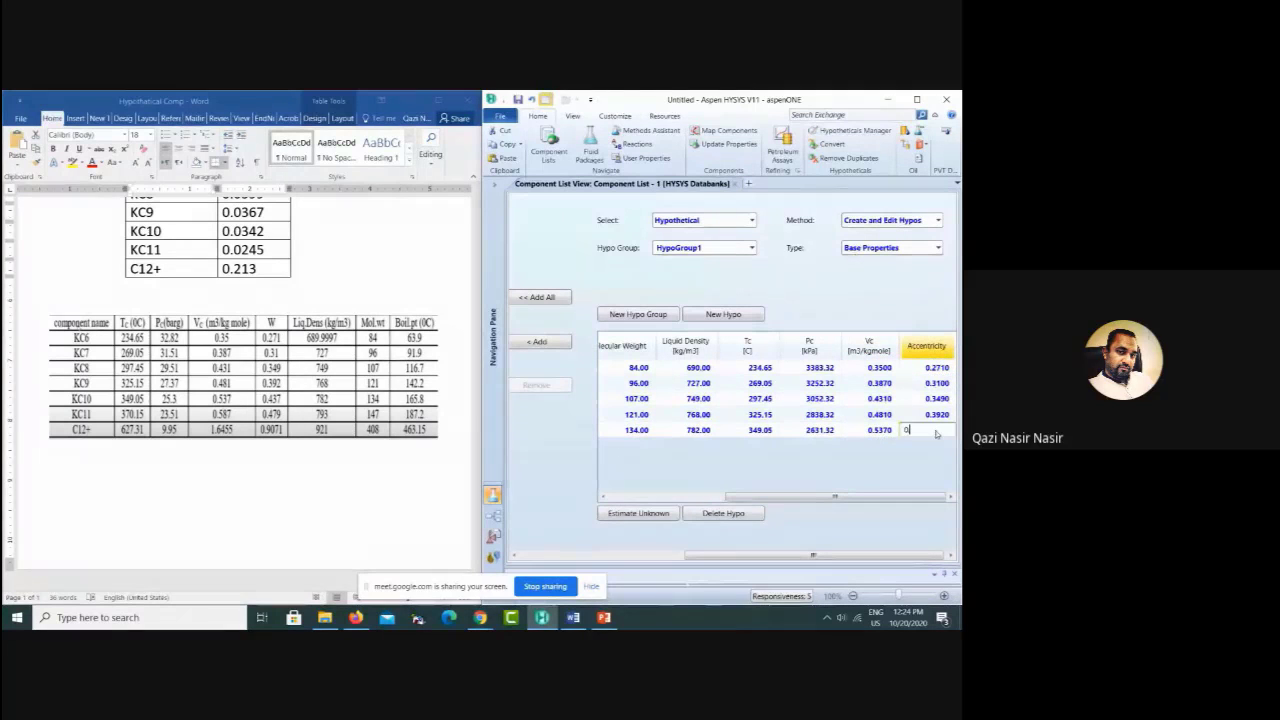
{"action": "type", "text": ".437"}
{"action": "key", "text": "Return"}
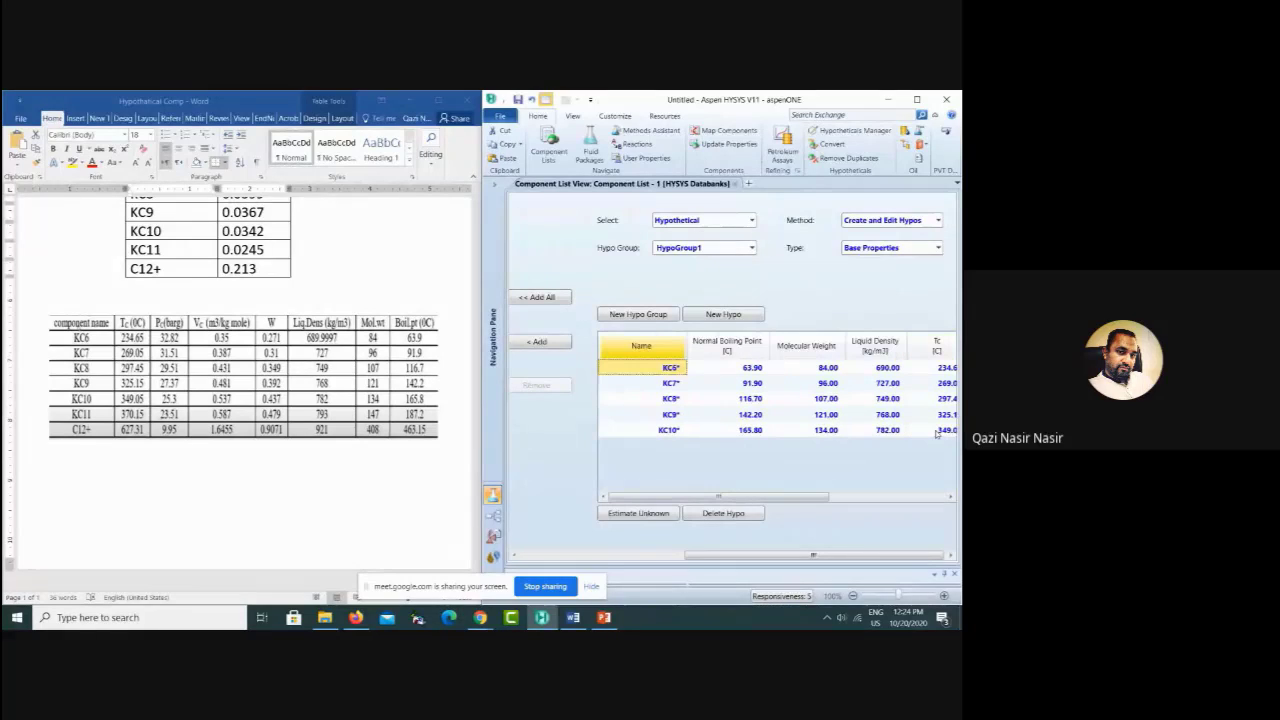
Step: Add a sixth hypothetical component to HypoGroup1, name it KC11, and set its normal boiling point to 187.2 C
{"action": "left_click", "coordinate": [723, 315]}
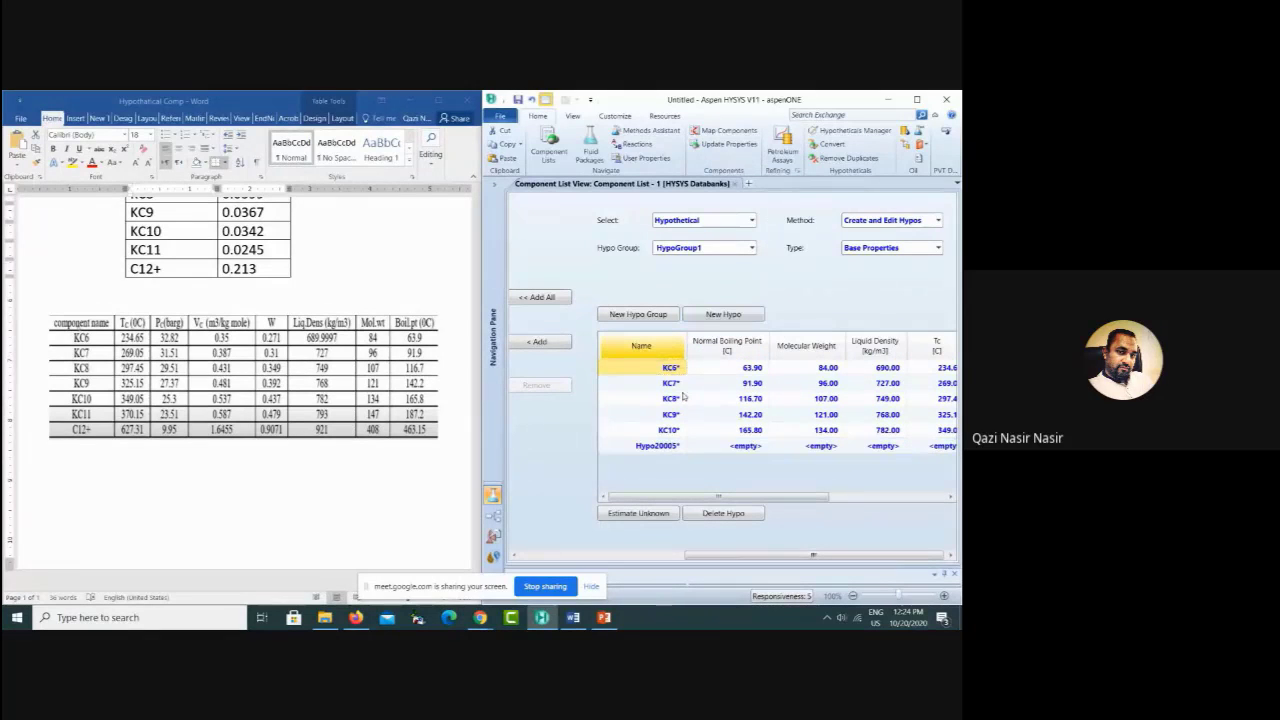
{"action": "left_click", "coordinate": [655, 446]}
{"action": "type", "text": "KC11"}
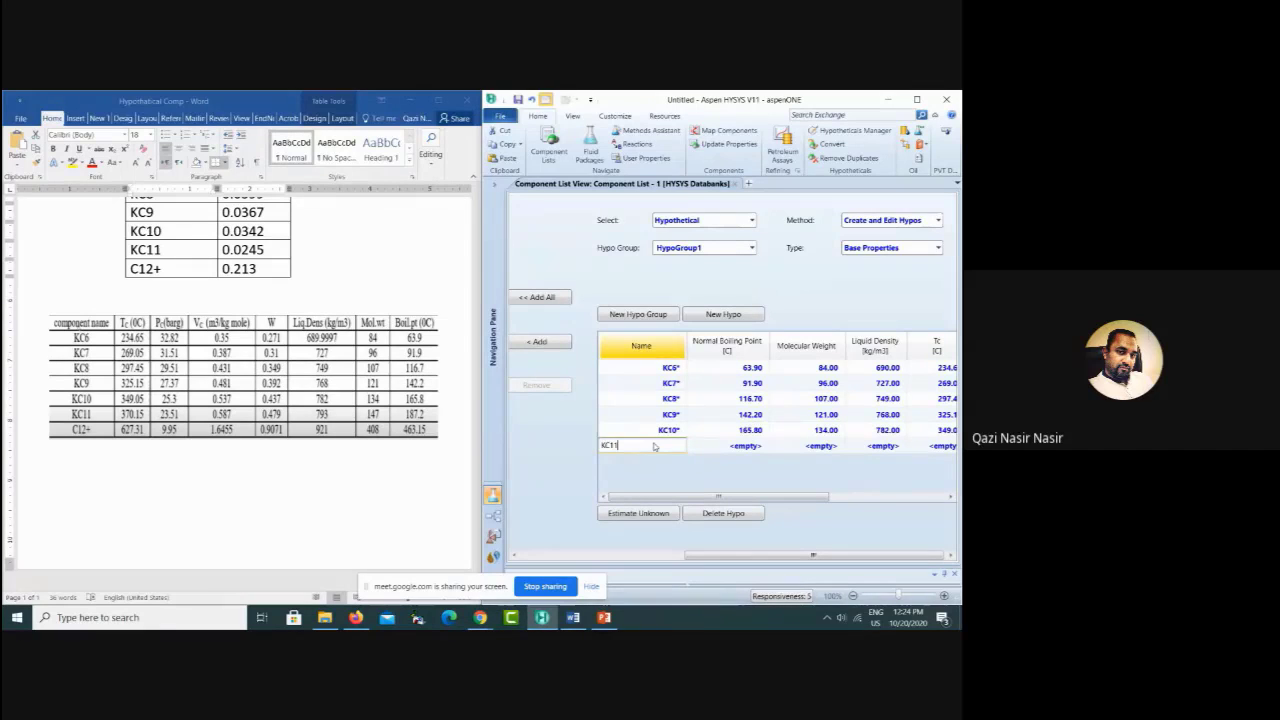
{"action": "key", "text": "Return"}
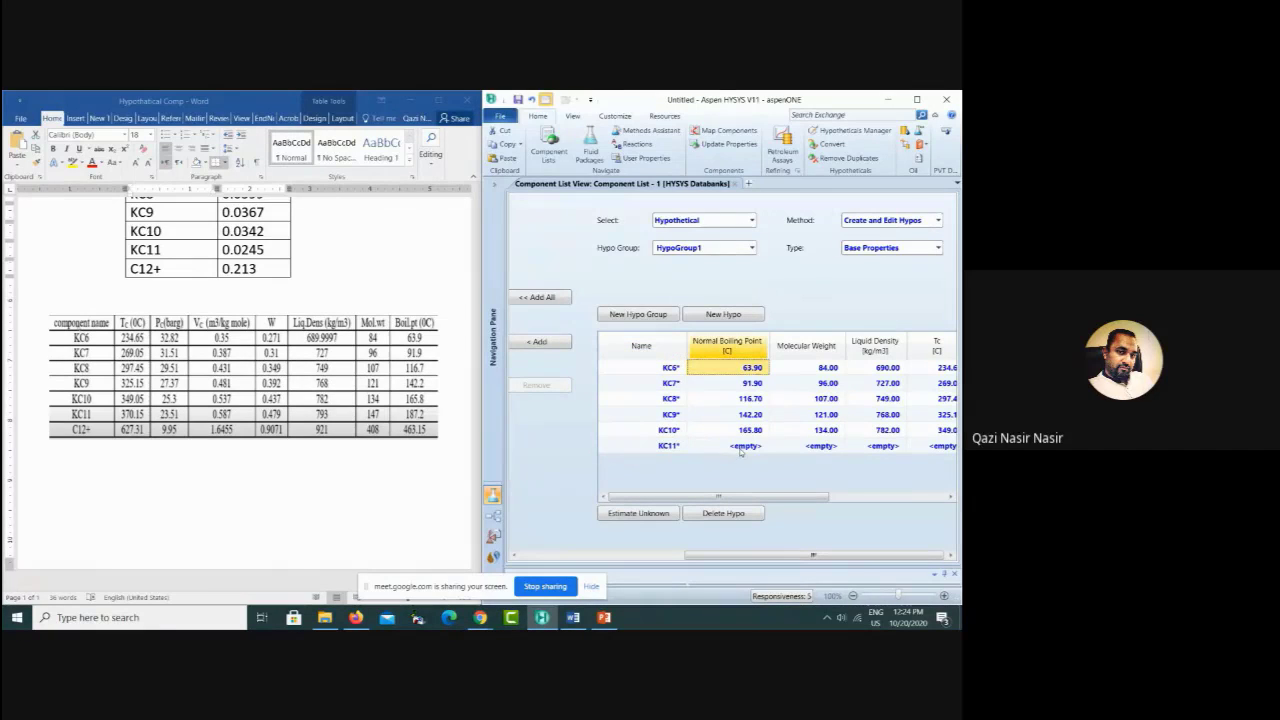
{"action": "left_click", "coordinate": [740, 447]}
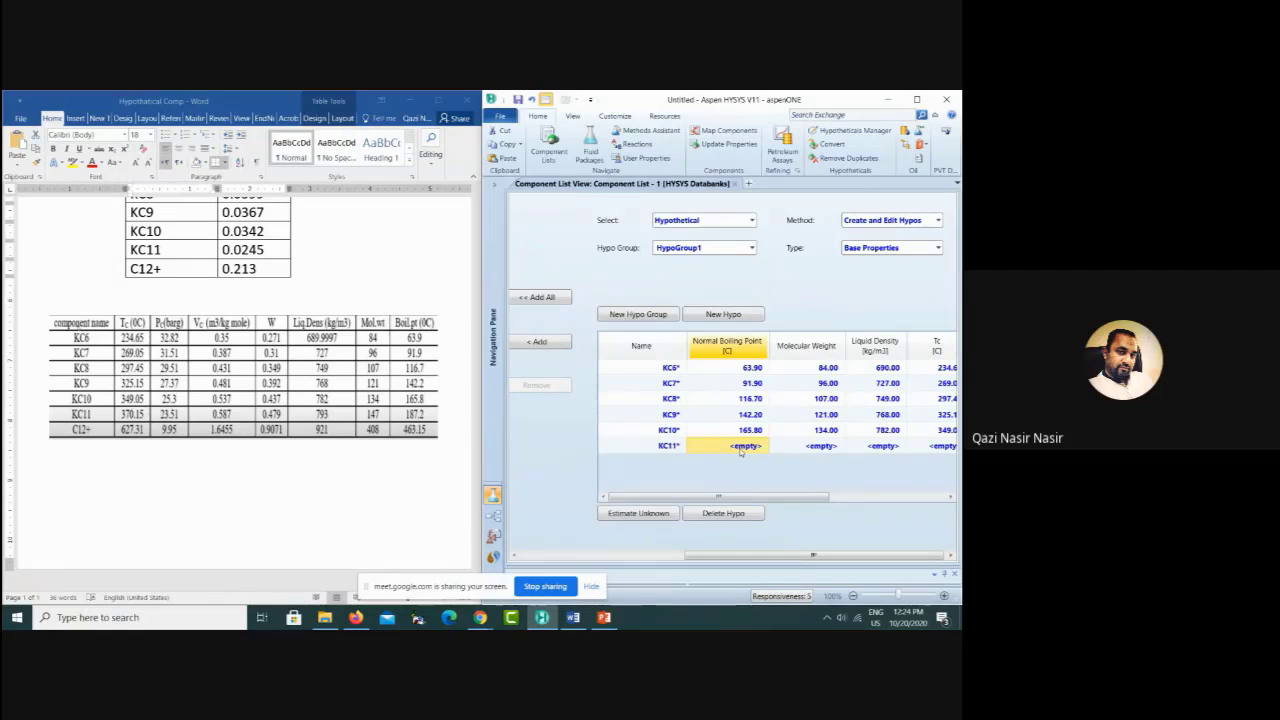
{"action": "type", "text": "187"}
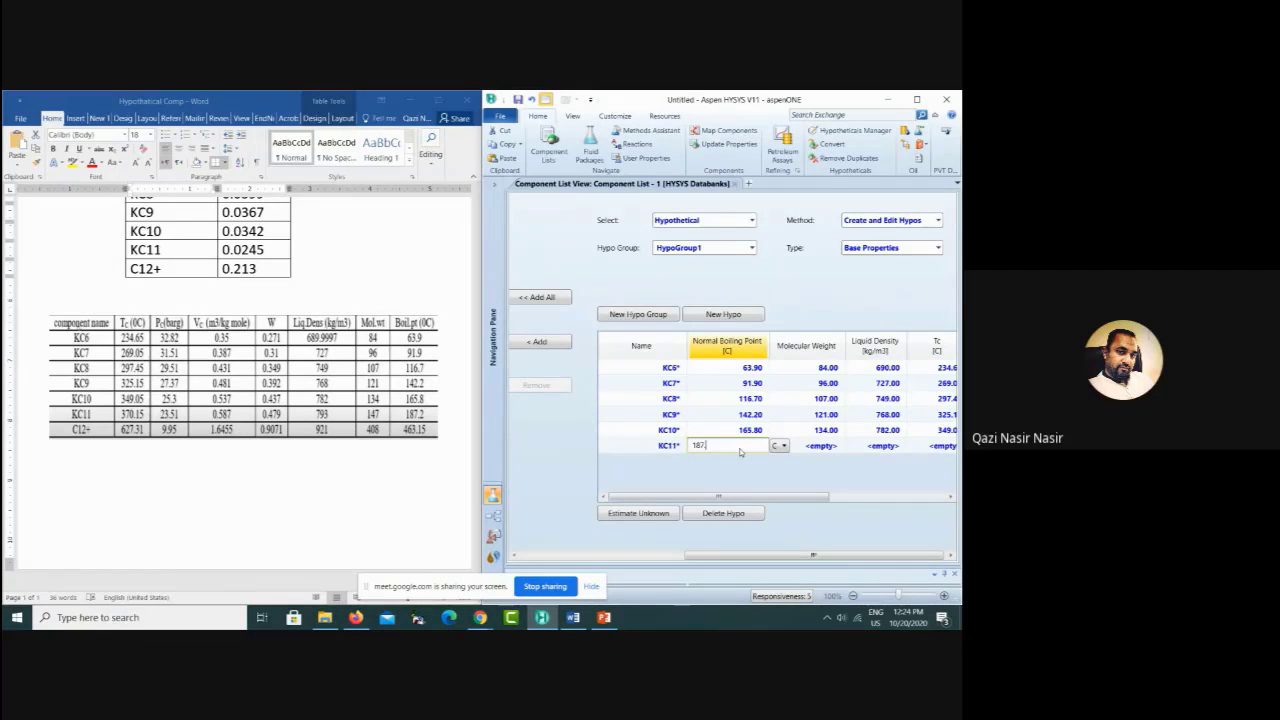
{"action": "type", "text": ".2"}
{"action": "key", "text": "Return"}
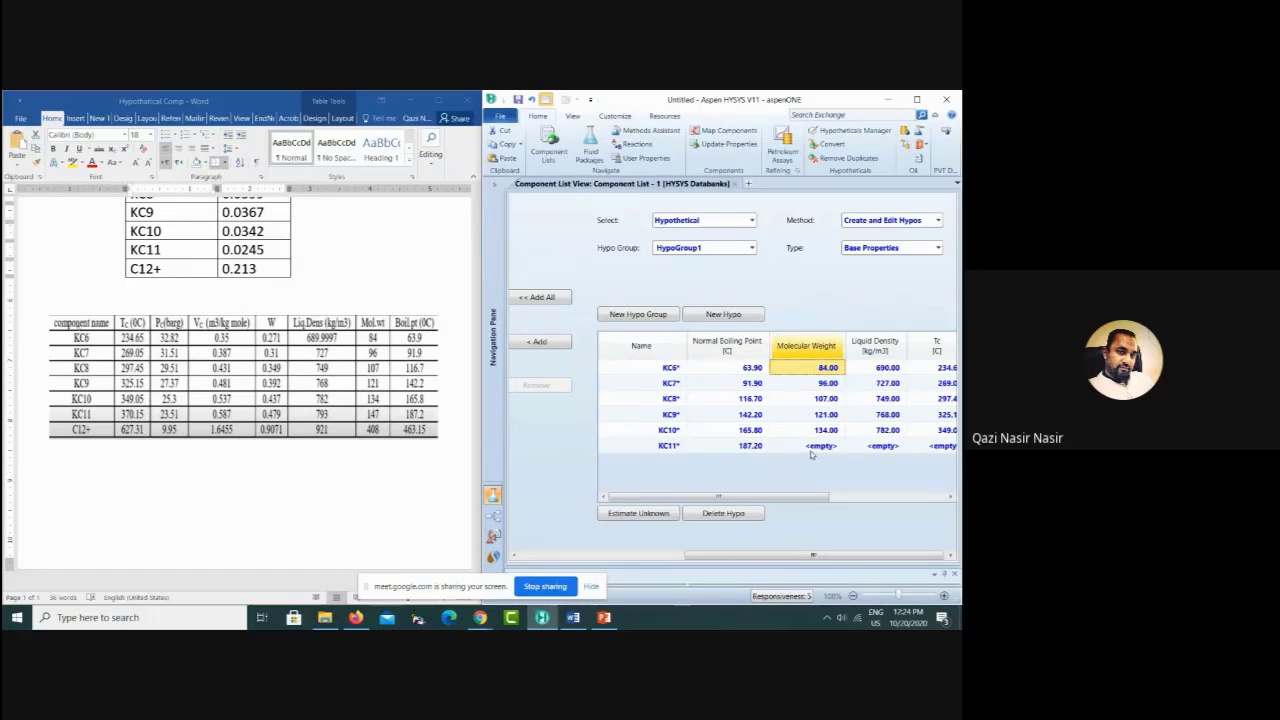
Step: Set KC11's molecular weight to 147 and its liquid density to 793 kg/m3
{"action": "left_click", "coordinate": [822, 446]}
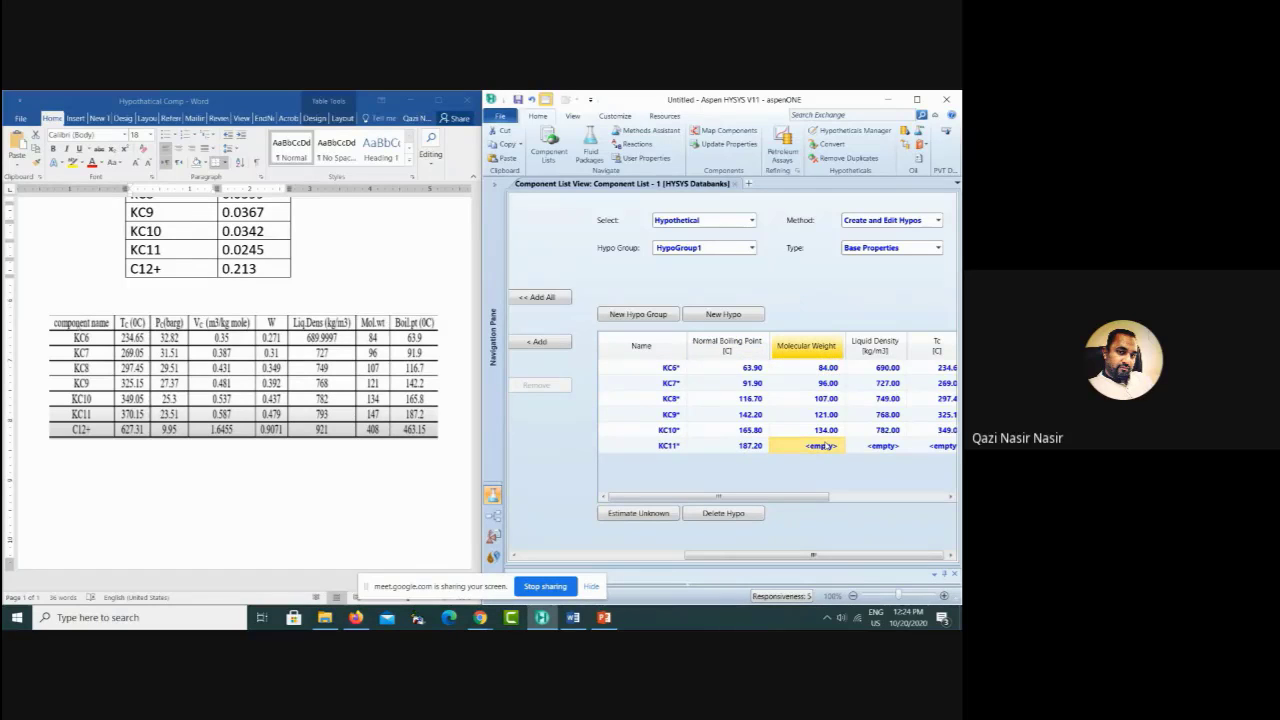
{"action": "type", "text": "147"}
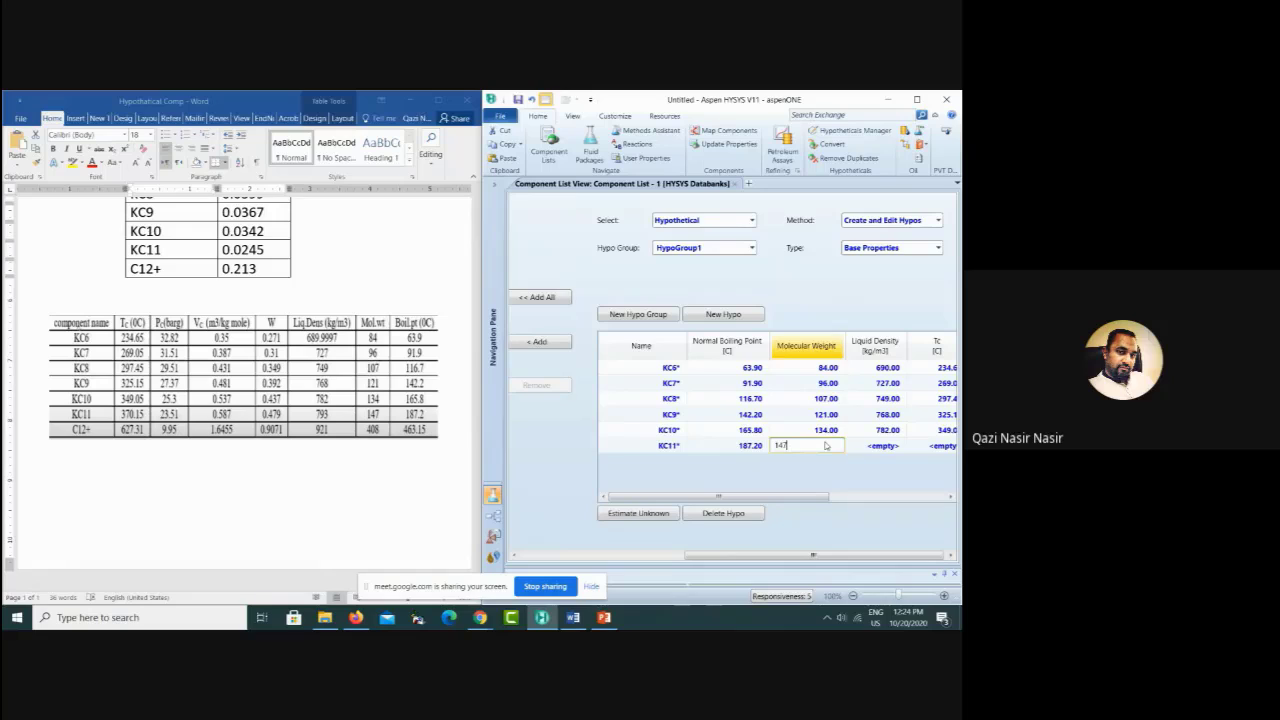
{"action": "key", "text": "Return"}
{"action": "left_click", "coordinate": [875, 447]}
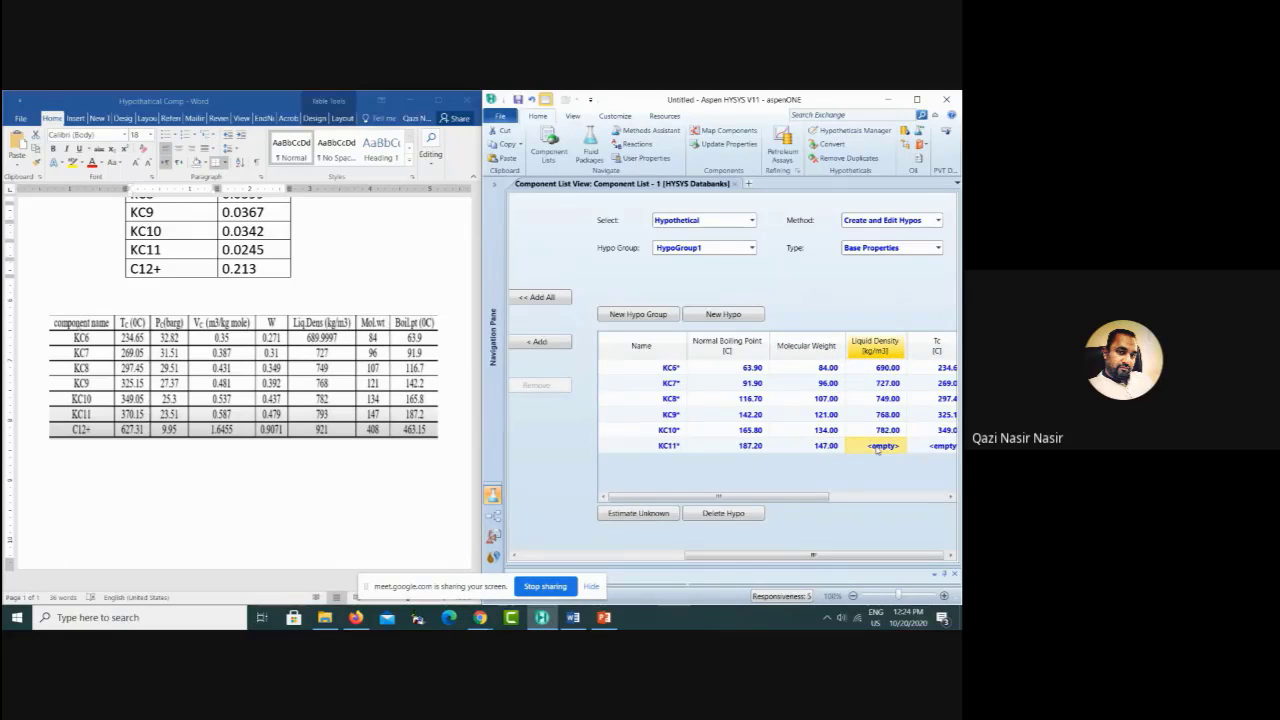
{"action": "type", "text": "793"}
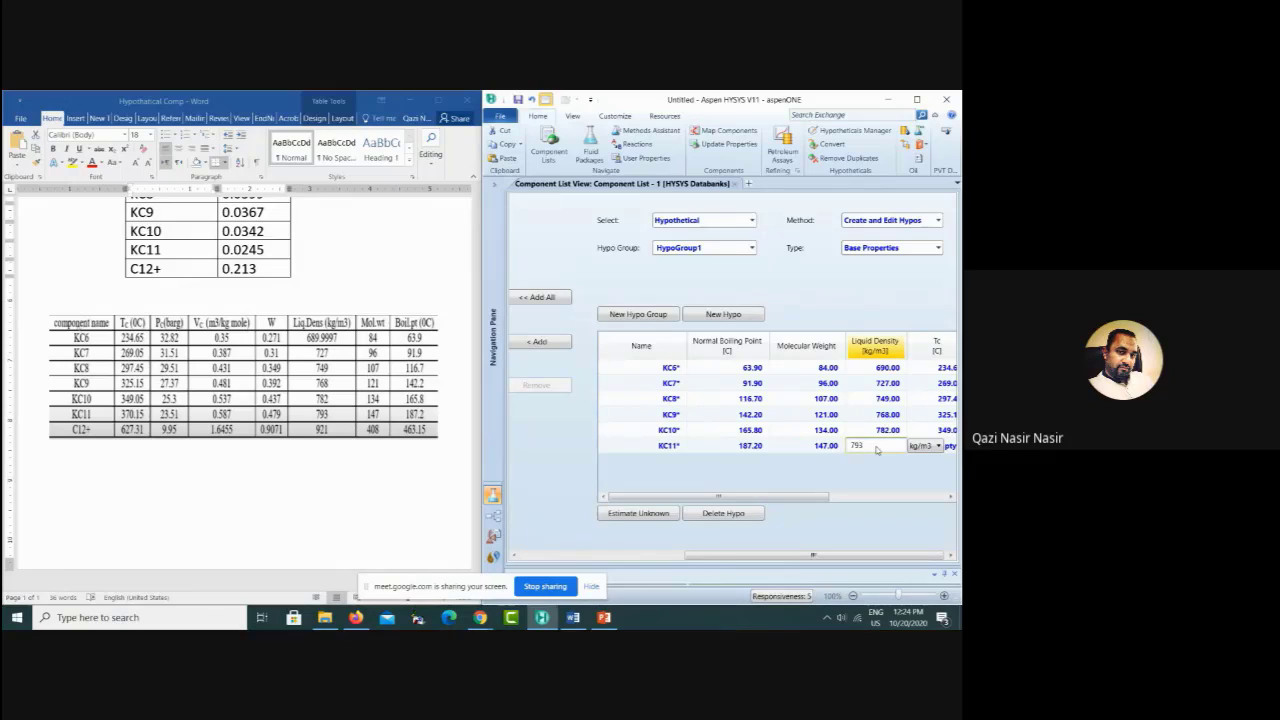
{"action": "key", "text": "Return"}
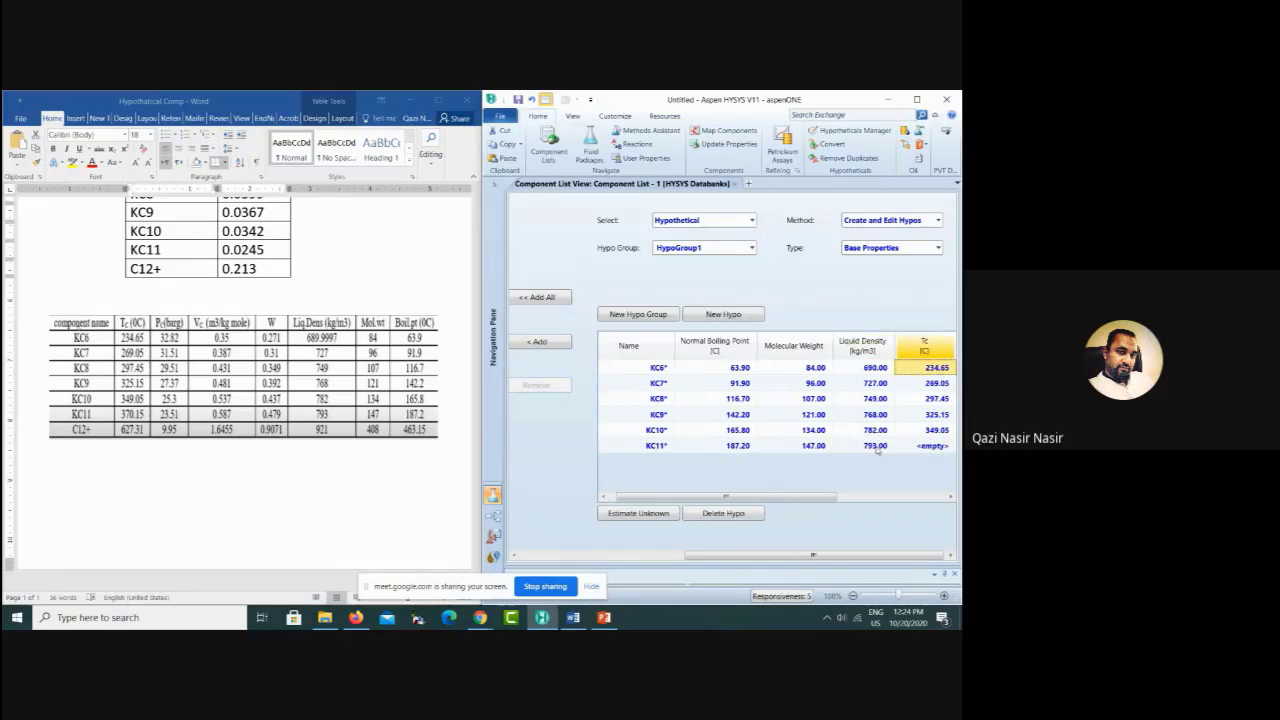
Step: Set KC11's critical temperature to 370.15 C and its critical pressure to 23.51 bar_g
{"action": "left_click", "coordinate": [917, 448]}
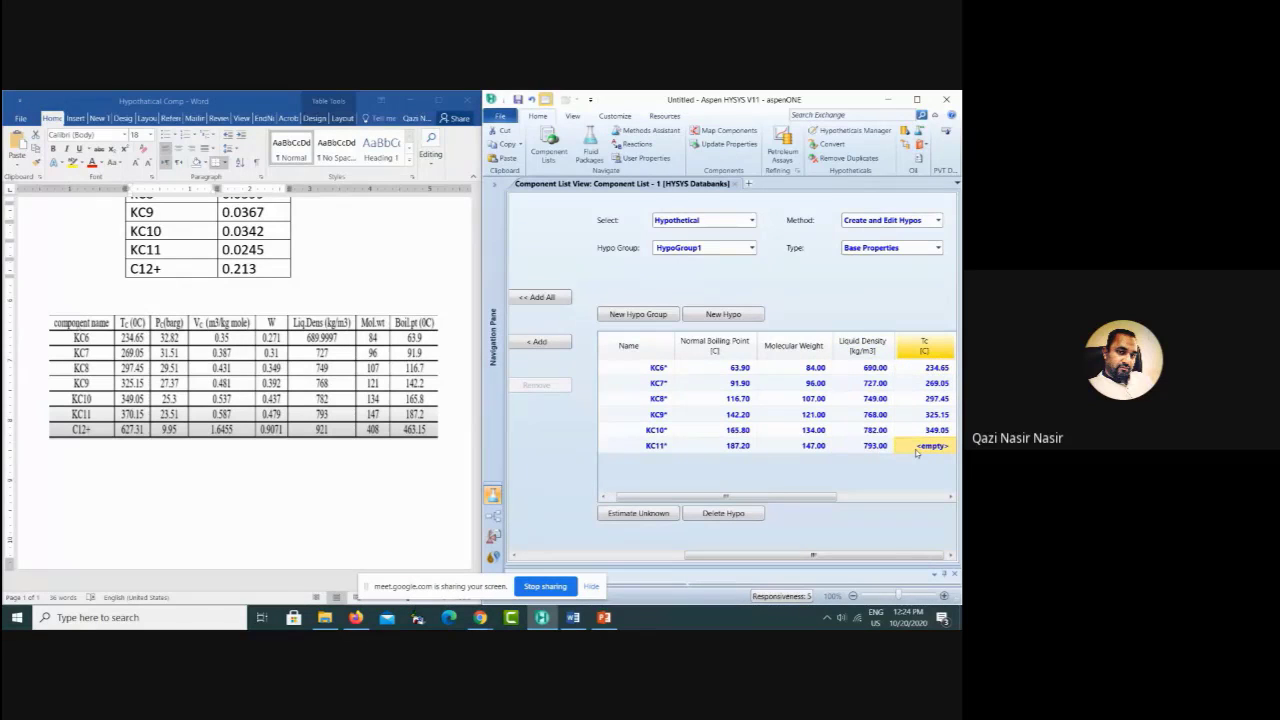
{"action": "type", "text": "370"}
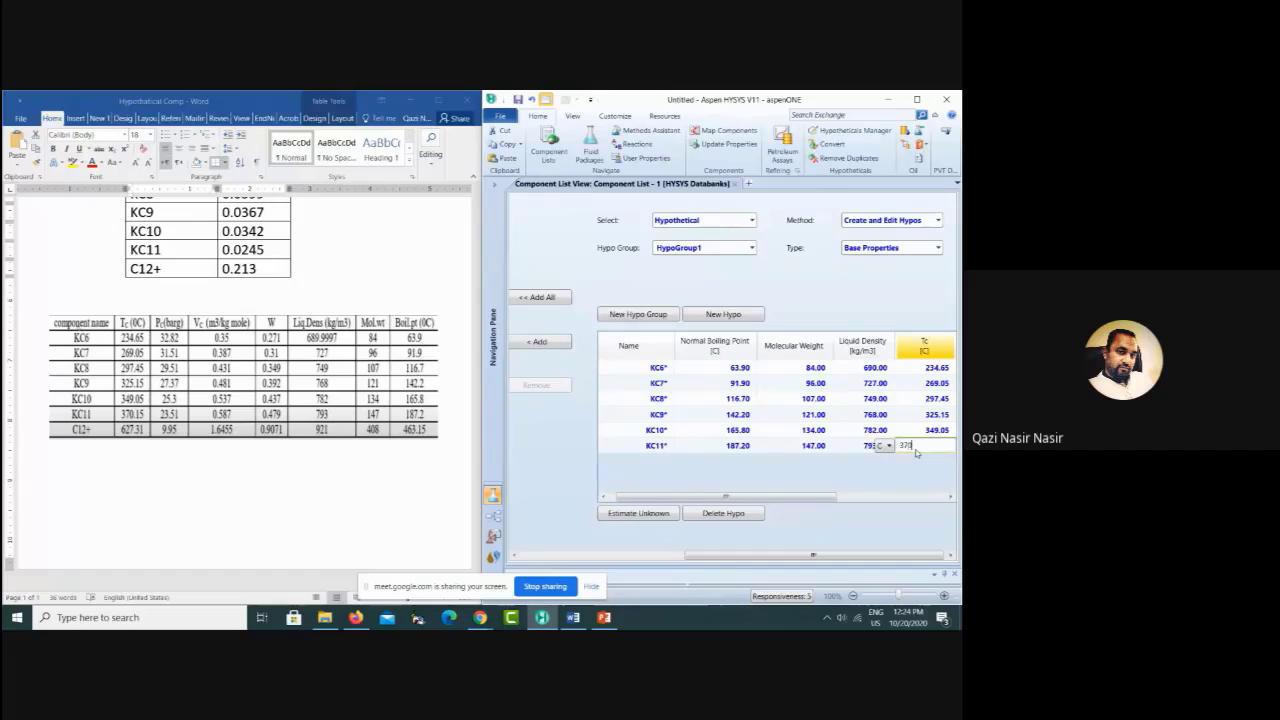
{"action": "type", "text": ".15"}
{"action": "key", "text": "Return"}
{"action": "left_click", "coordinate": [932, 449]}
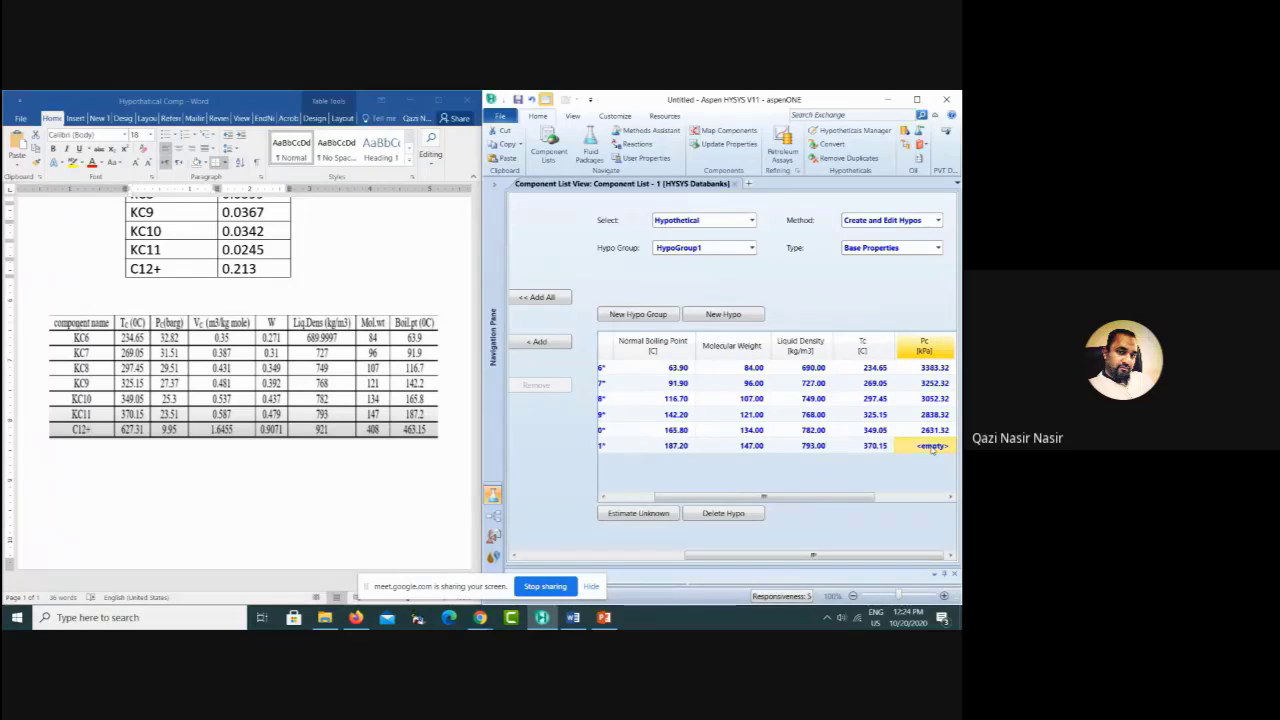
{"action": "type", "text": "23.51"}
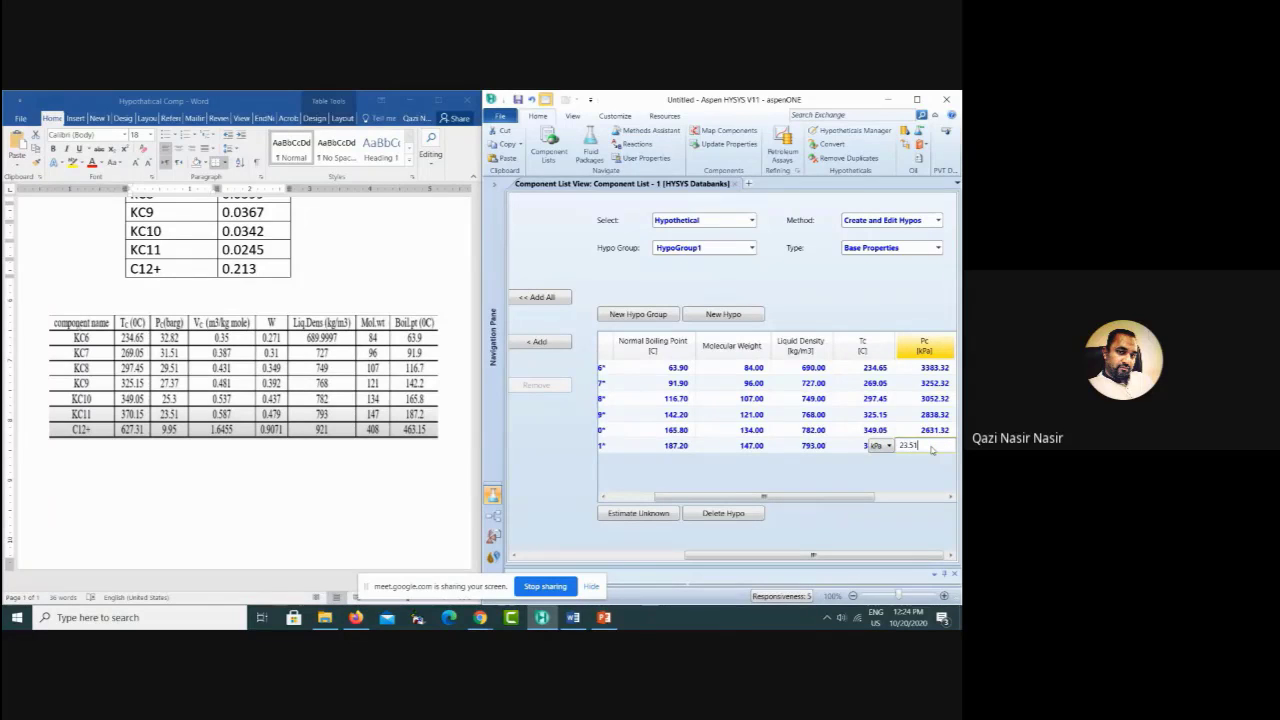
{"action": "left_click", "coordinate": [888, 445]}
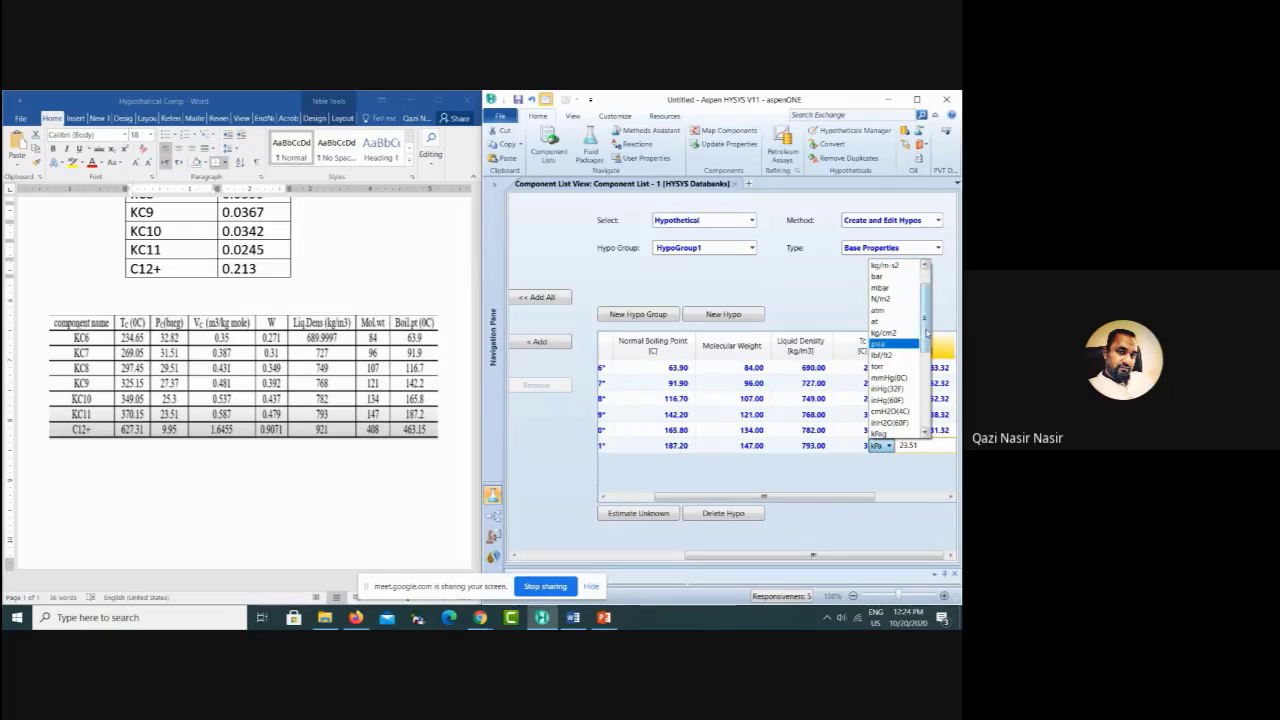
{"action": "scroll", "coordinate": [930, 372], "scroll_direction": "down", "scroll_amount": 3}
{"action": "left_click", "coordinate": [882, 355]}
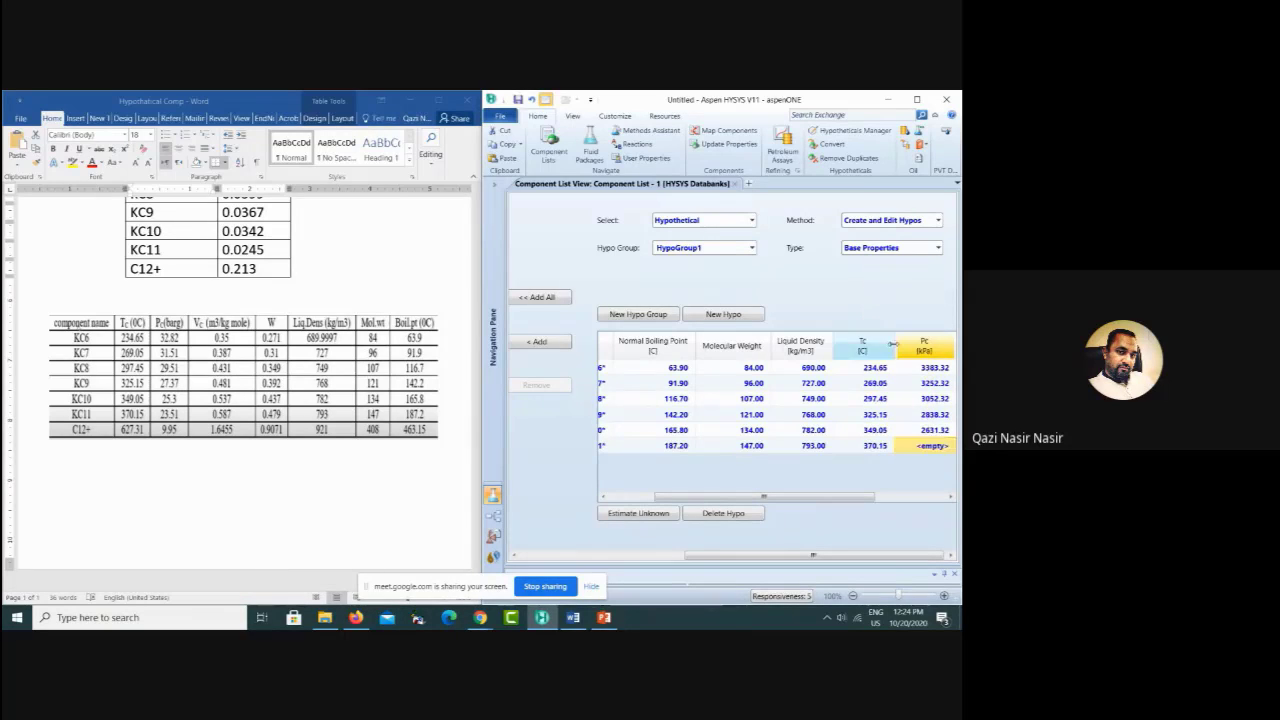
Step: Set KC11's critical volume to 0.587 m3/kgmole and its acentricity to 0.479
{"action": "left_click_drag", "start_coordinate": [842, 497], "coordinate": [905, 497]}
{"action": "left_click", "coordinate": [889, 451]}
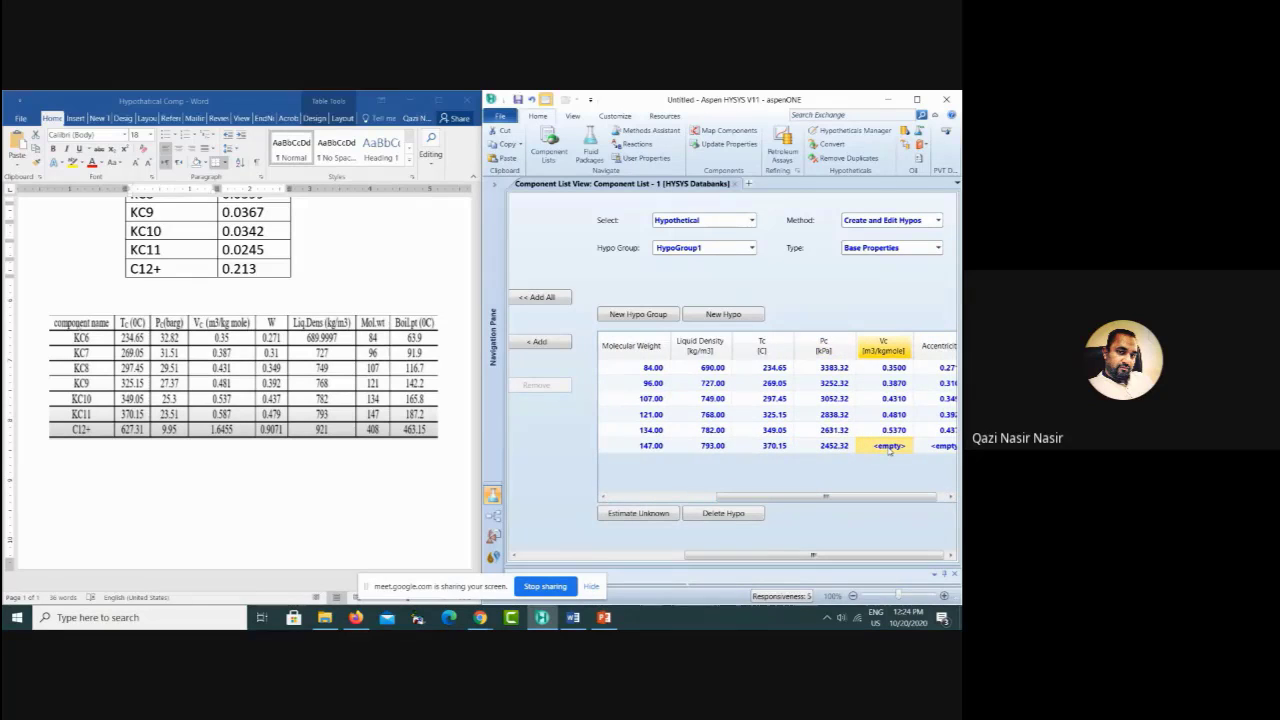
{"action": "type", "text": "0.587"}
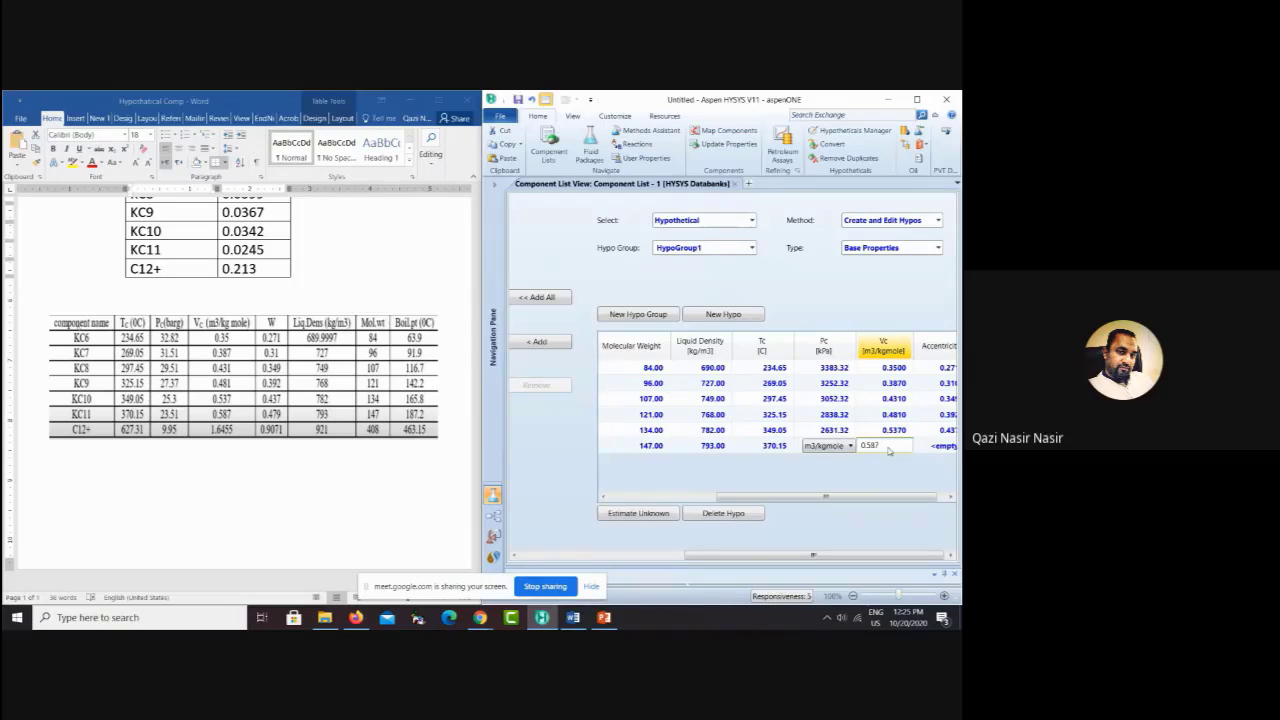
{"action": "key", "text": "Return"}
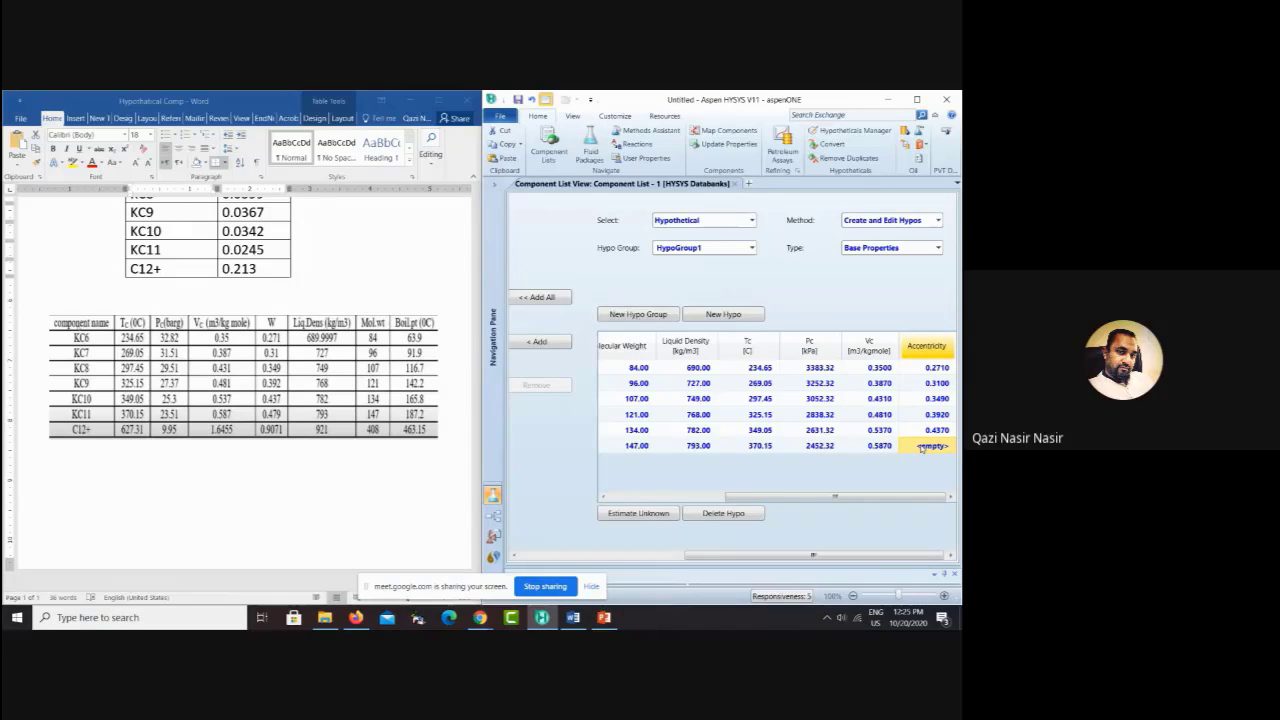
{"action": "type", "text": "0.47"}
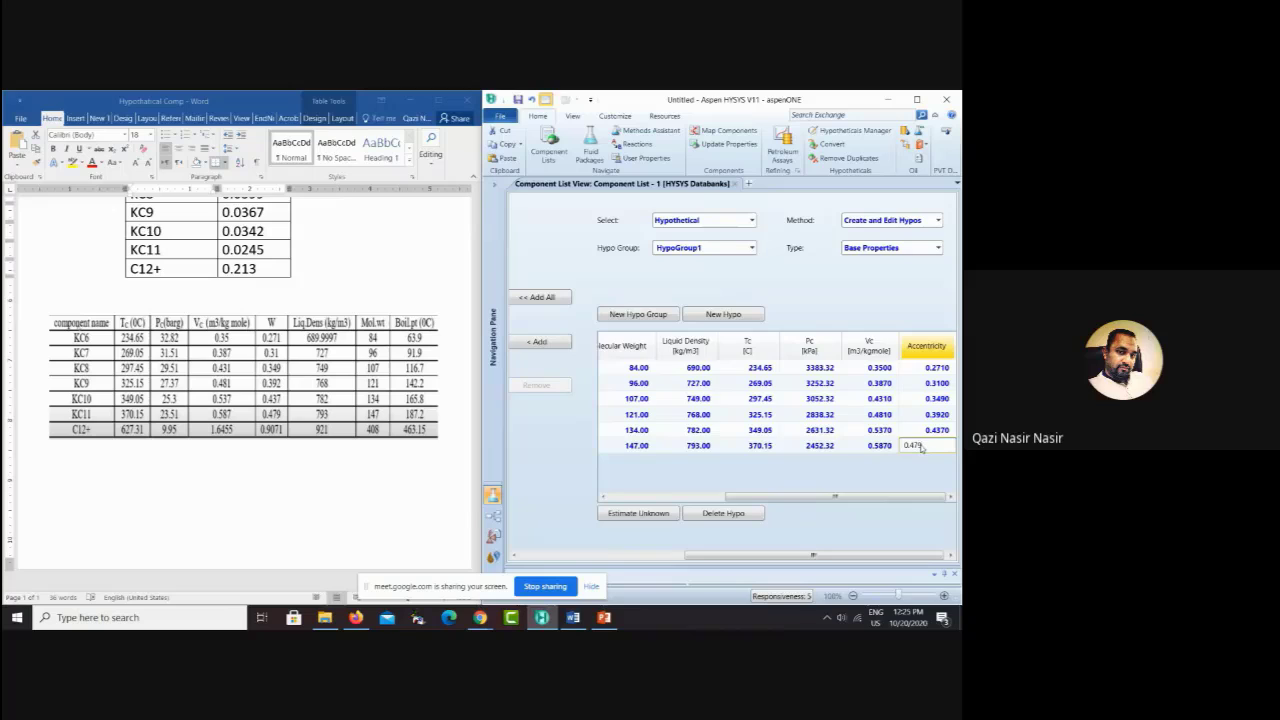
{"action": "type", "text": "9"}
{"action": "key", "text": "Return"}
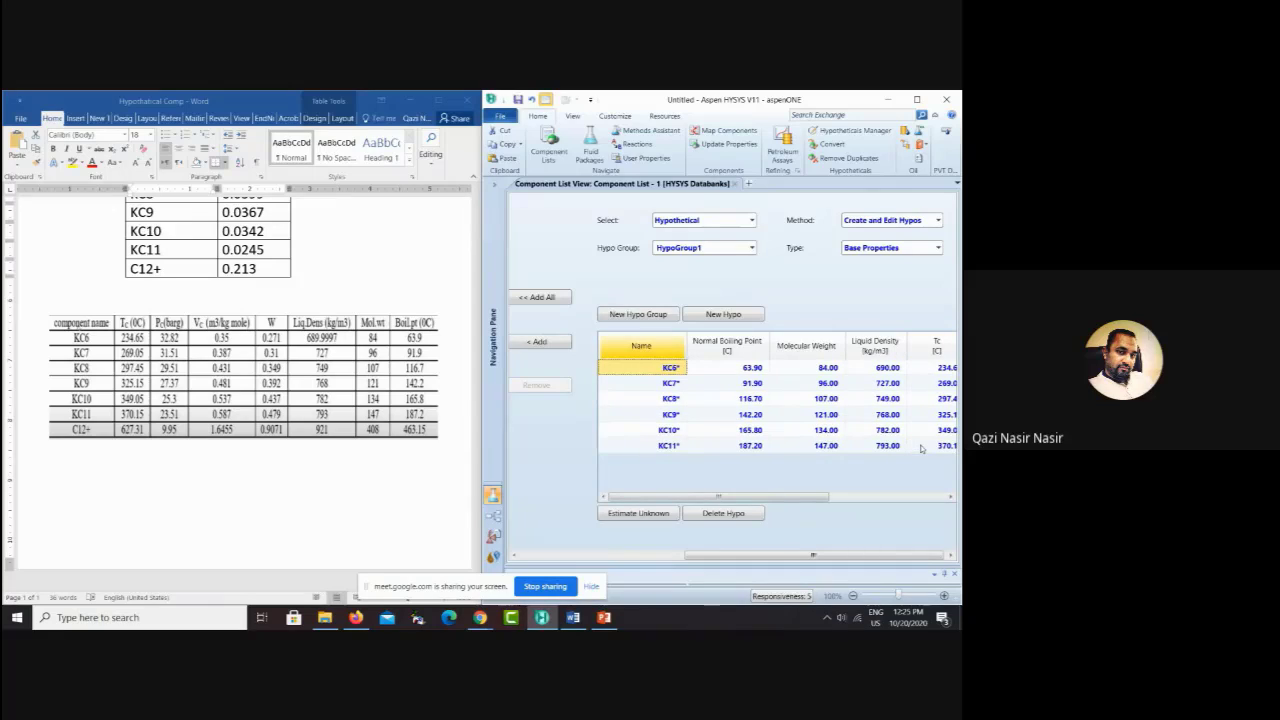
Step: Add a seventh hypothetical component to HypoGroup1, name it C12+, and set its normal boiling point to 463.15 C
{"action": "left_click", "coordinate": [716, 316]}
{"action": "left_click", "coordinate": [652, 463]}
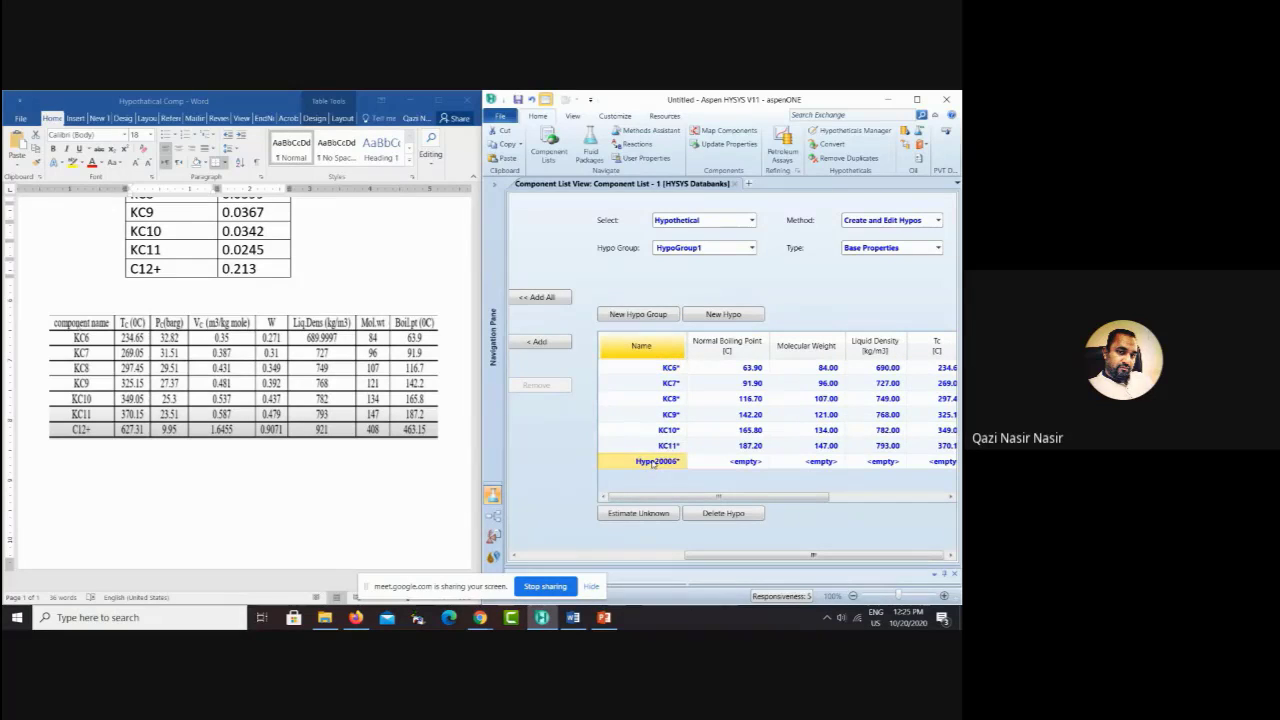
{"action": "type", "text": "C12+"}
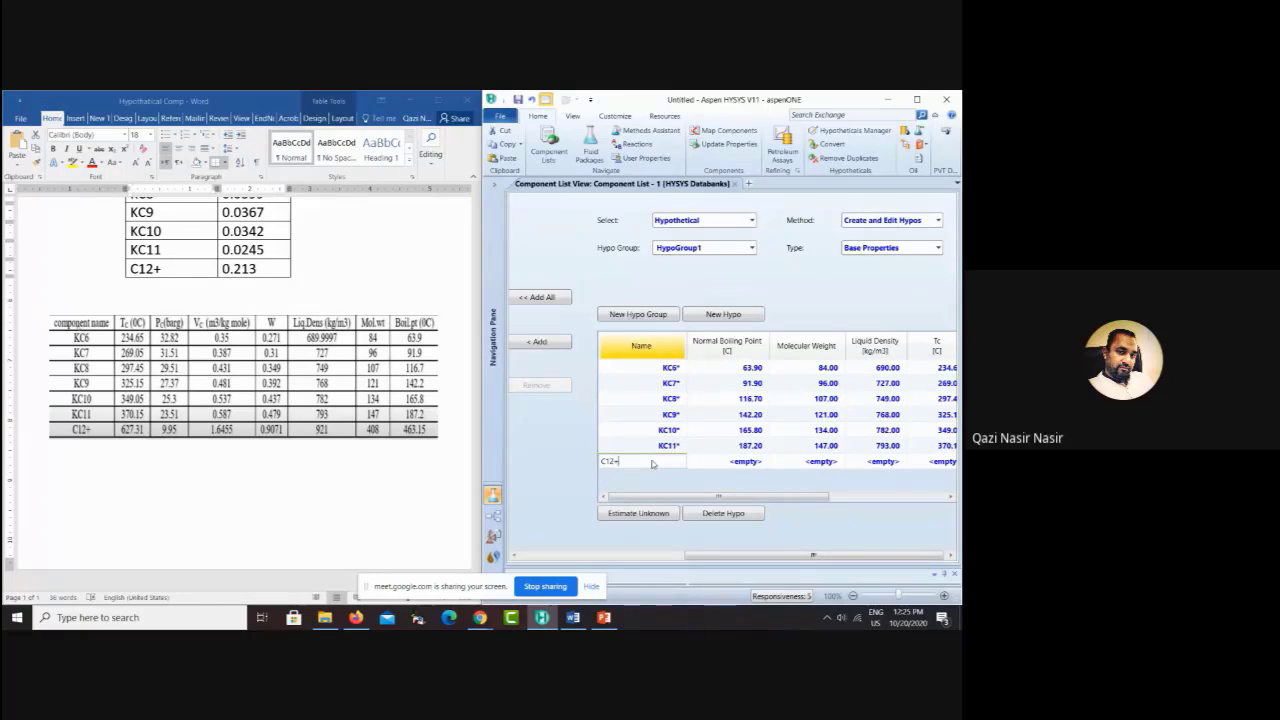
{"action": "key", "text": "Return"}
{"action": "left_click", "coordinate": [735, 463]}
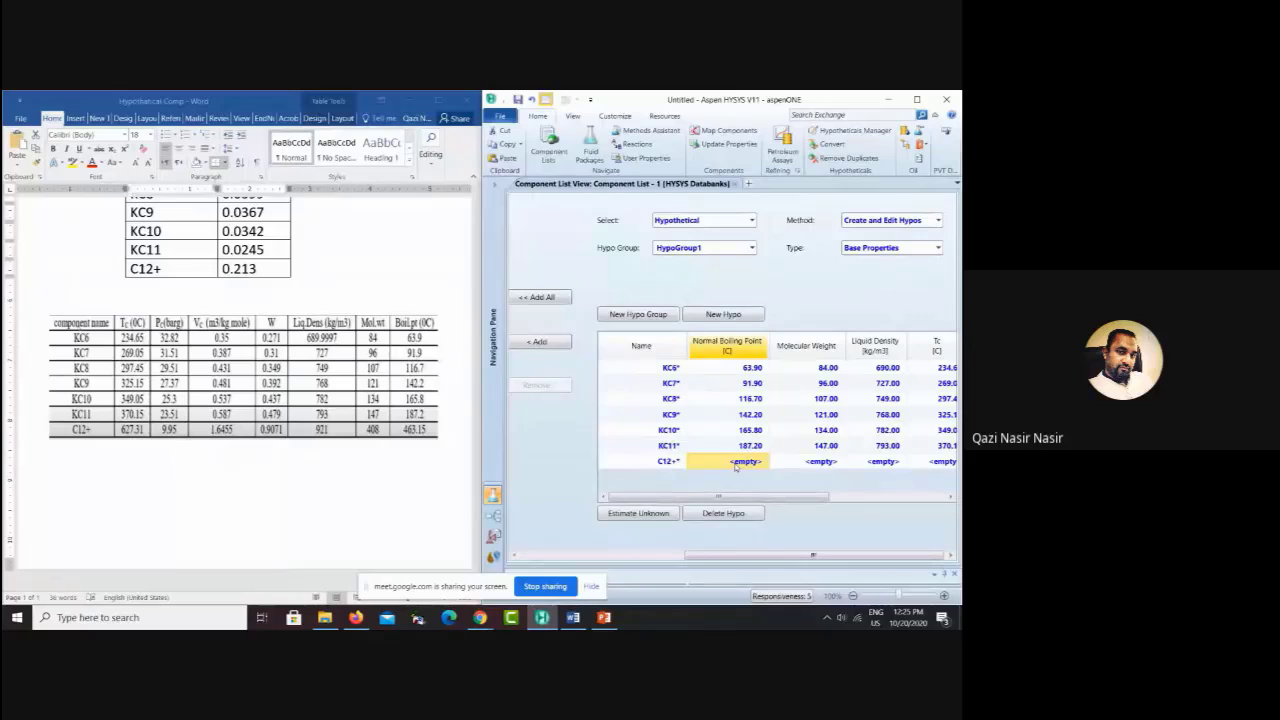
{"action": "type", "text": "463"}
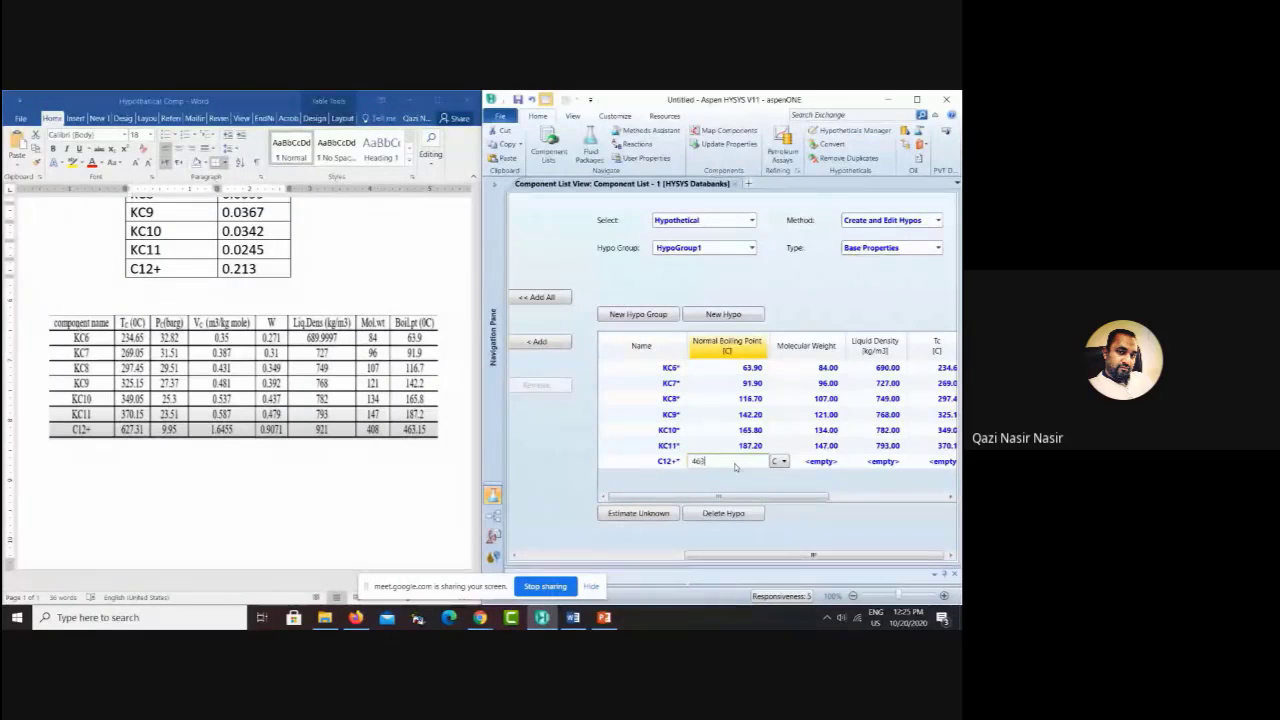
{"action": "type", "text": ".15"}
{"action": "key", "text": "Return"}
Step: Set C12+'s molecular weight to 408 and its liquid density to 921 kg/m3
{"action": "left_click", "coordinate": [810, 463]}
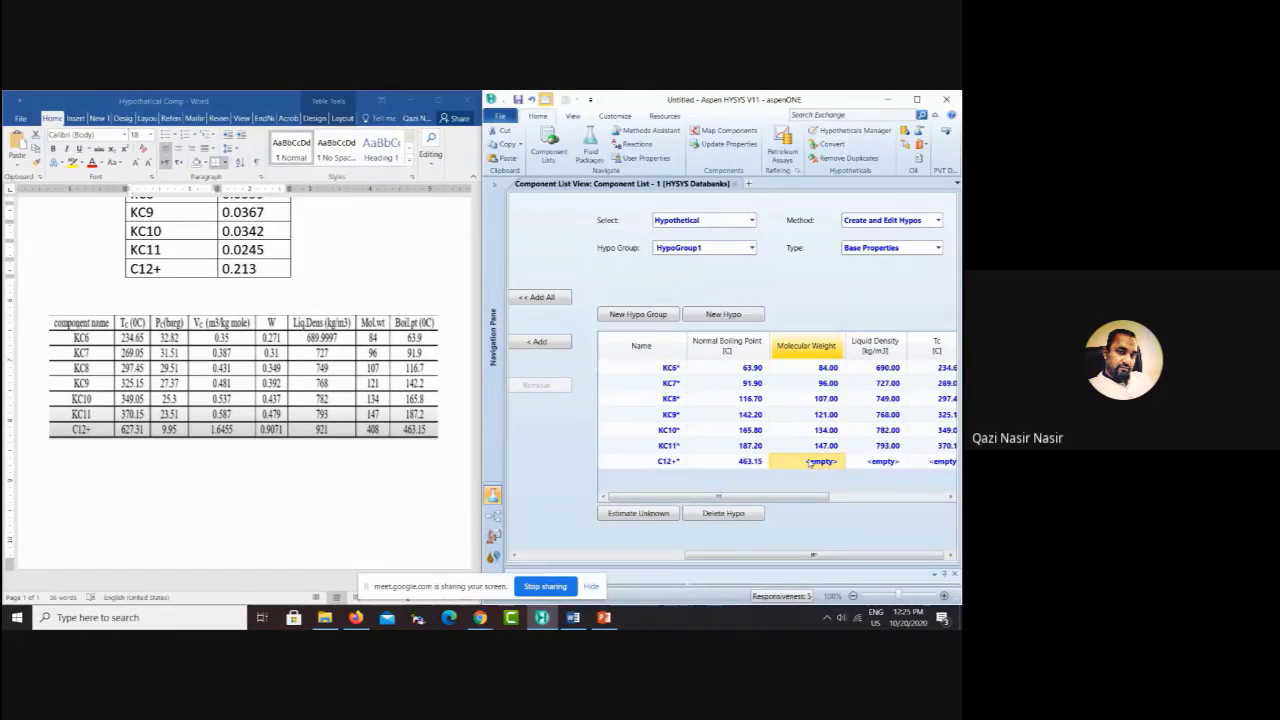
{"action": "type", "text": "408"}
{"action": "key", "text": "Return"}
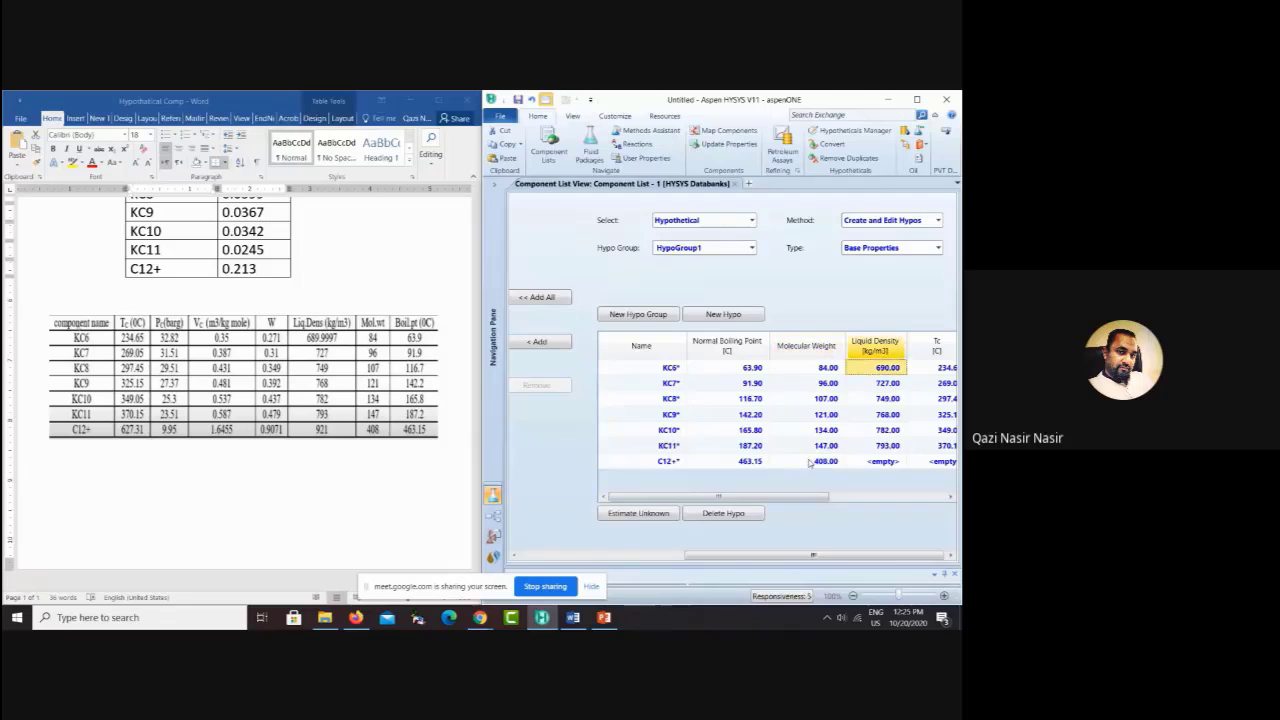
{"action": "left_click", "coordinate": [878, 462]}
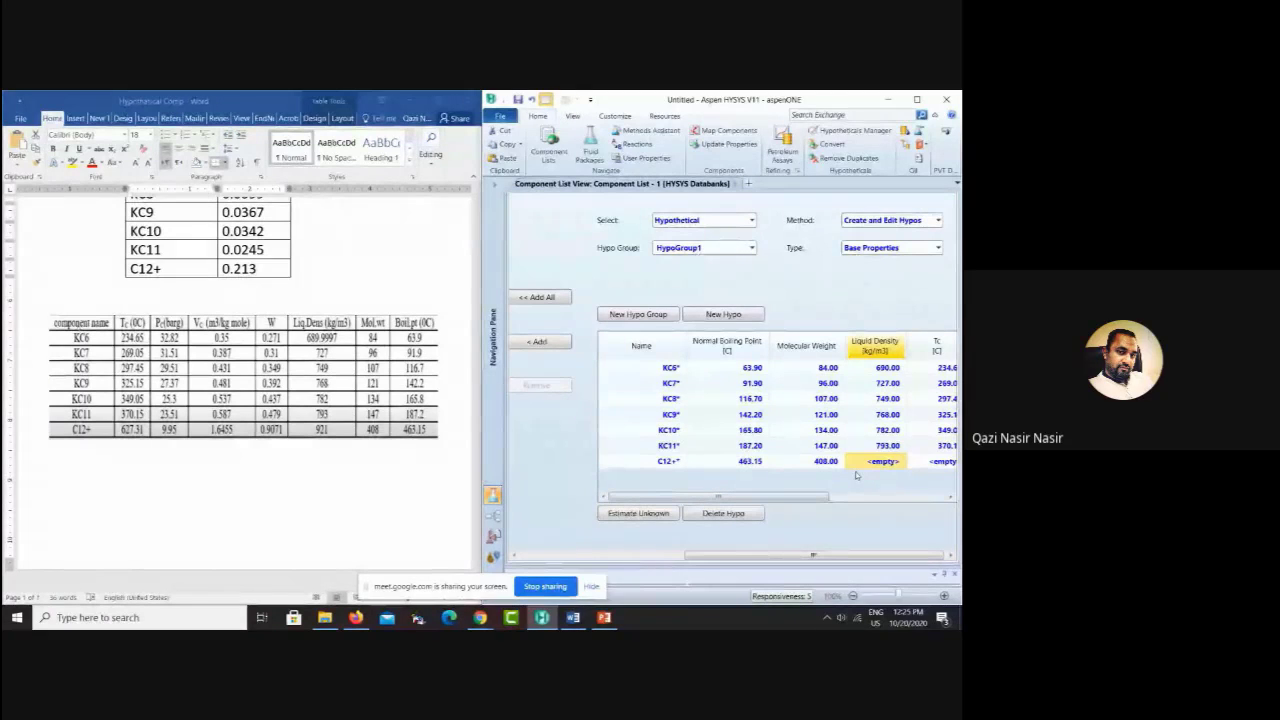
{"action": "type", "text": "921"}
{"action": "key", "text": "Return"}
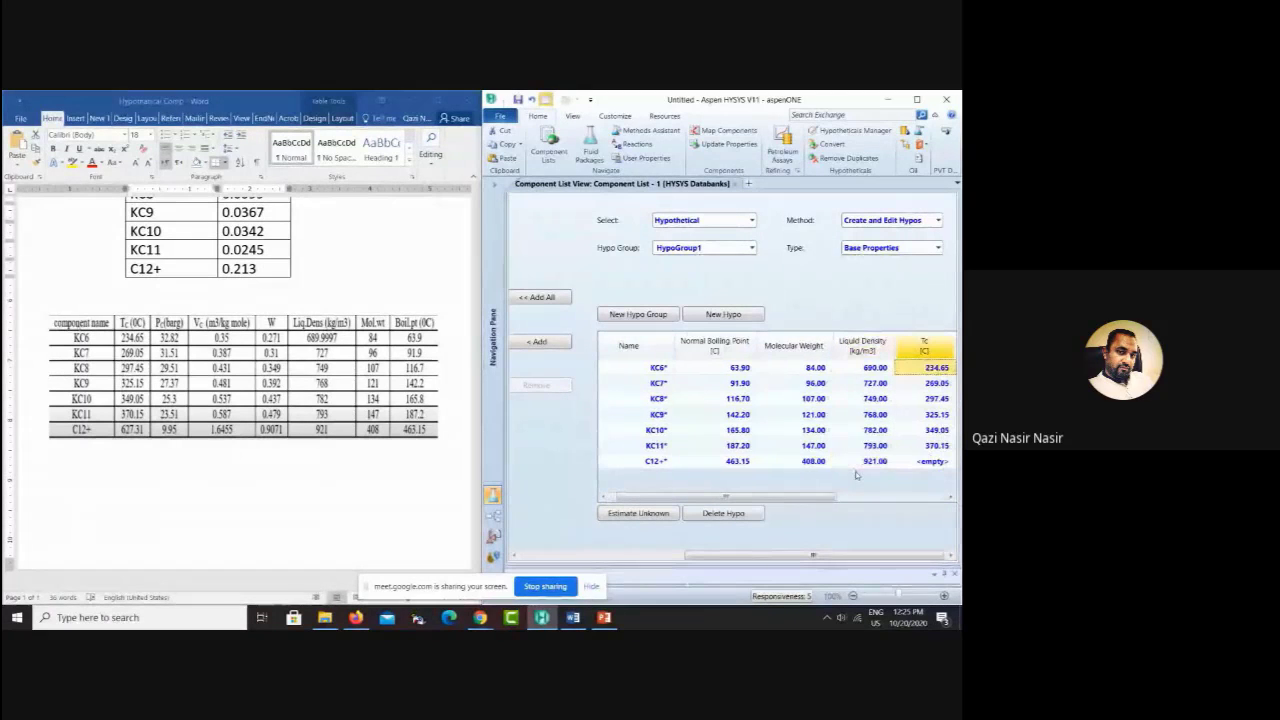
Step: Set C12+'s critical temperature to 627.31 C and its critical pressure to 9.95 bar_g
{"action": "left_click", "coordinate": [925, 465]}
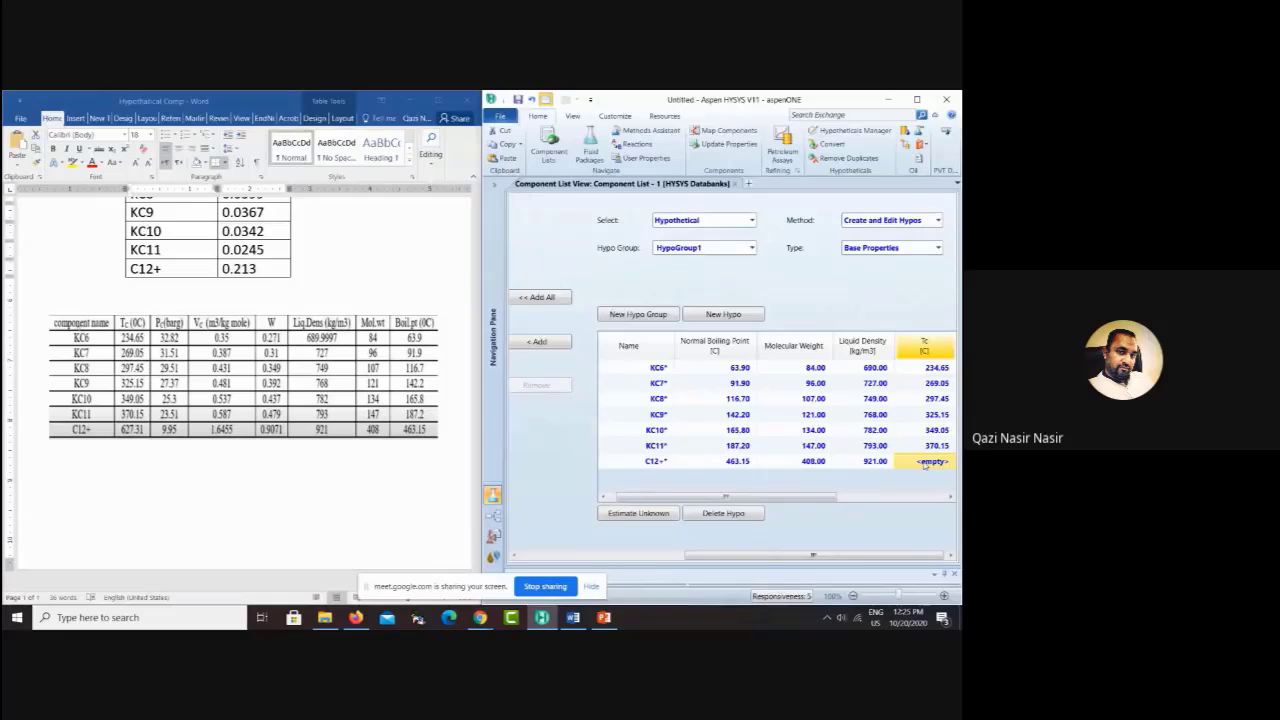
{"action": "type", "text": "627"}
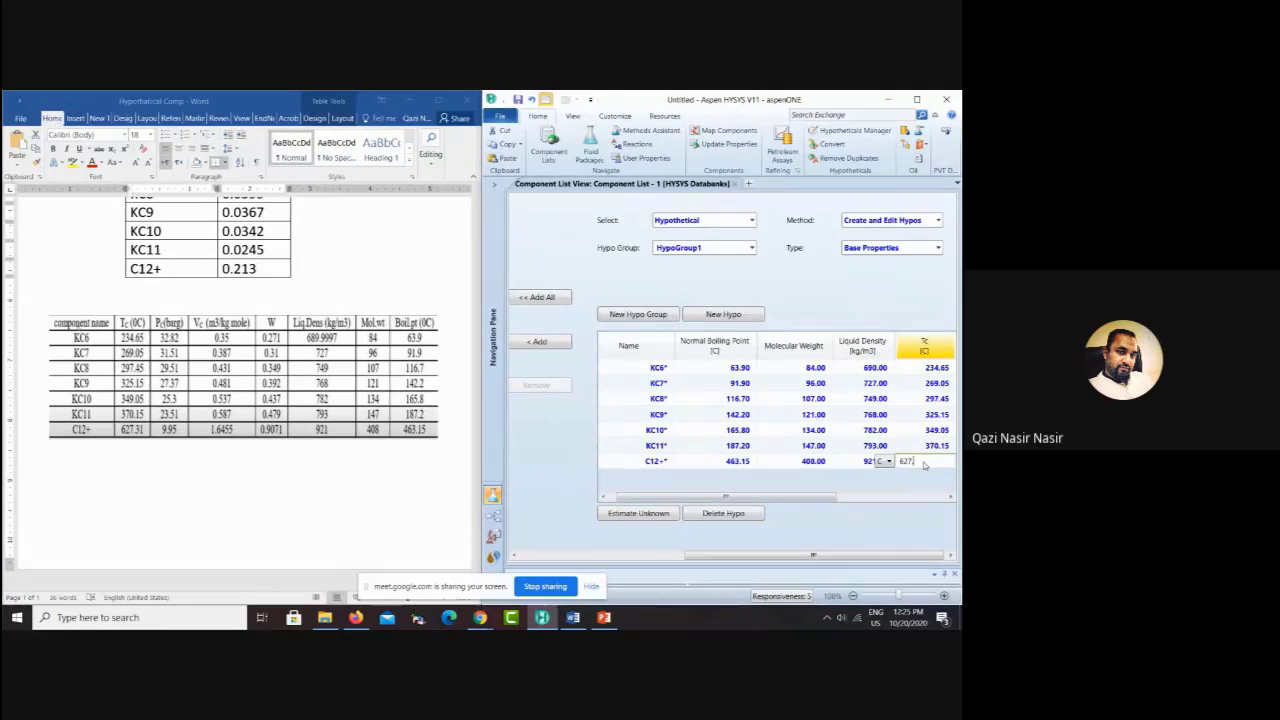
{"action": "type", "text": ".31"}
{"action": "key", "text": "Return"}
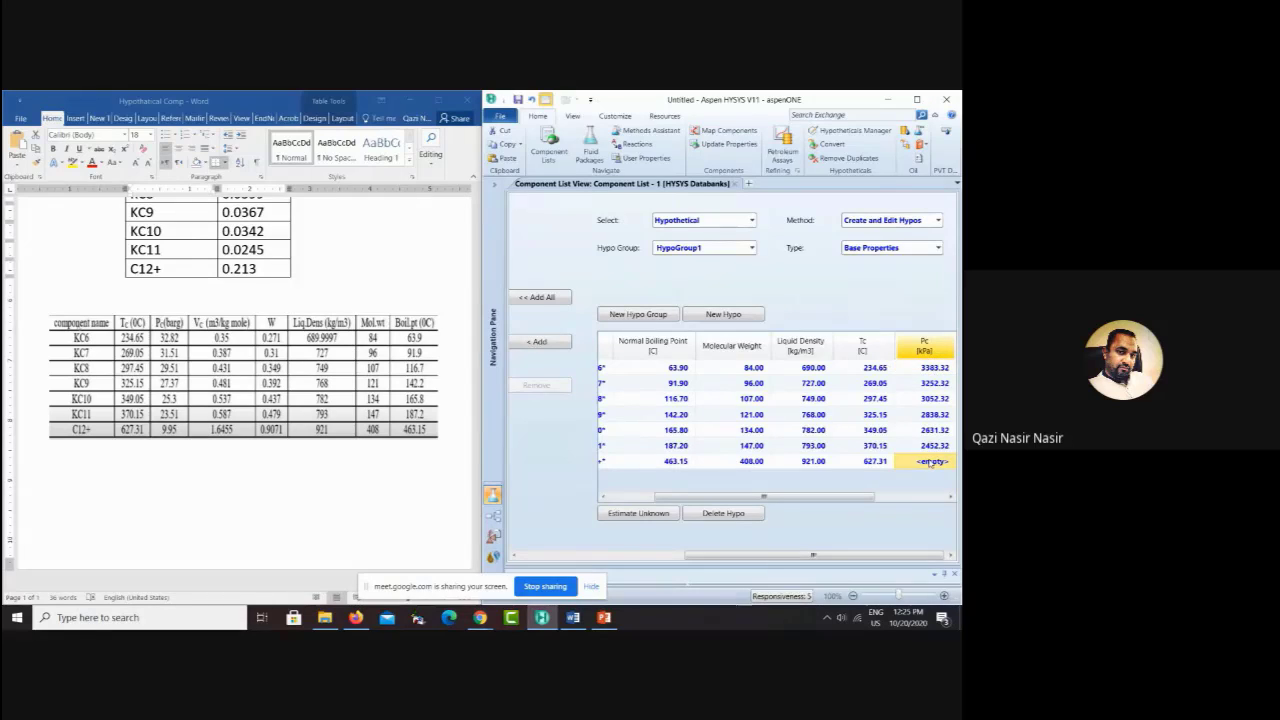
{"action": "type", "text": "9.95"}
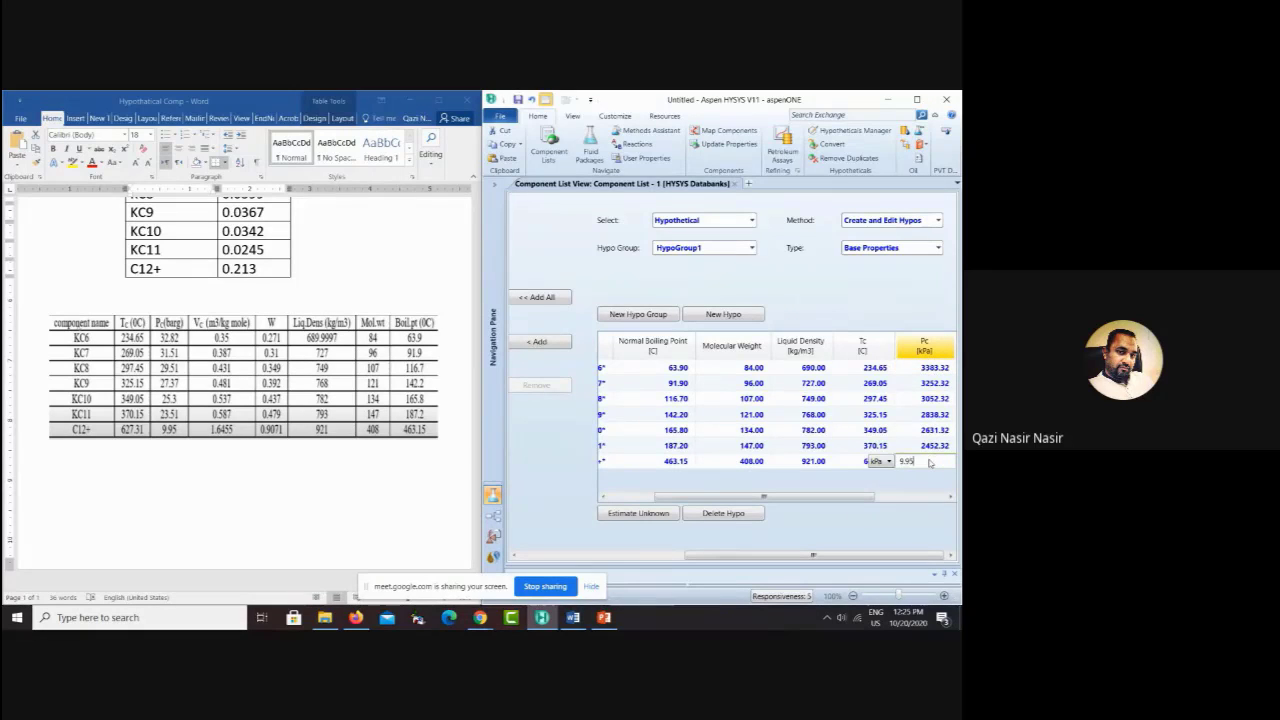
{"action": "left_click", "coordinate": [894, 462]}
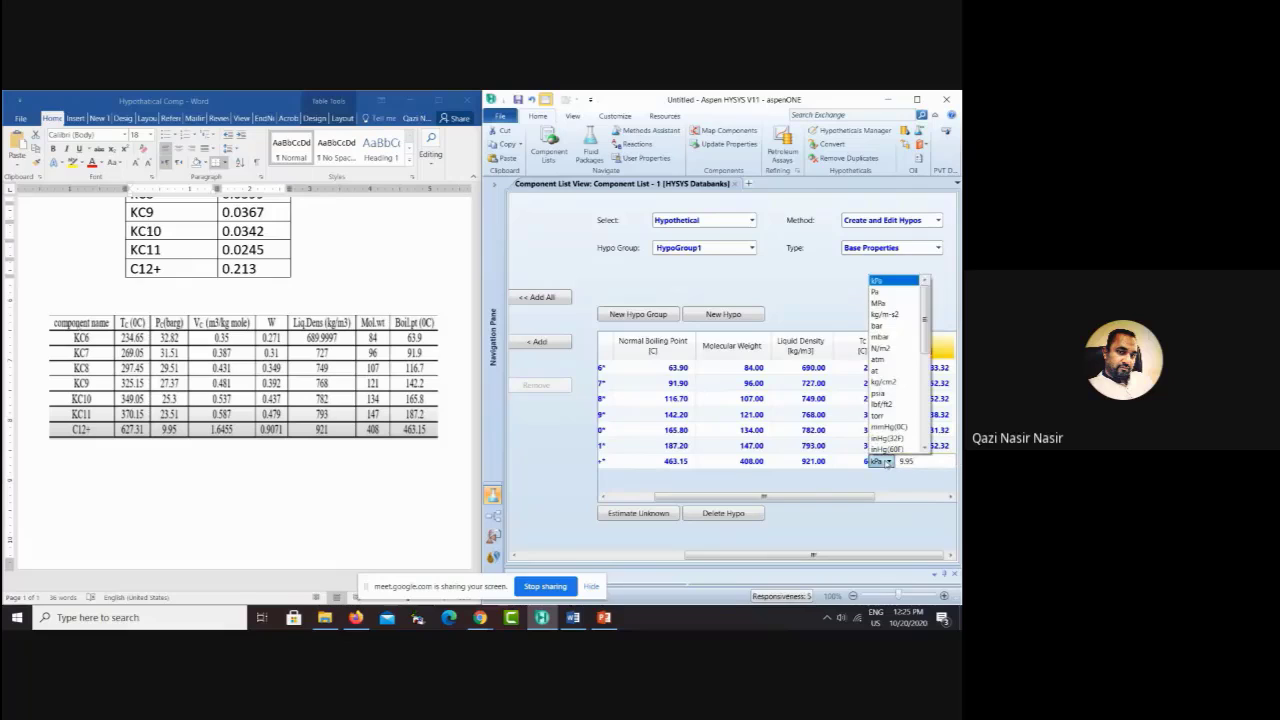
{"action": "scroll", "coordinate": [905, 380], "scroll_direction": "down", "scroll_amount": 3}
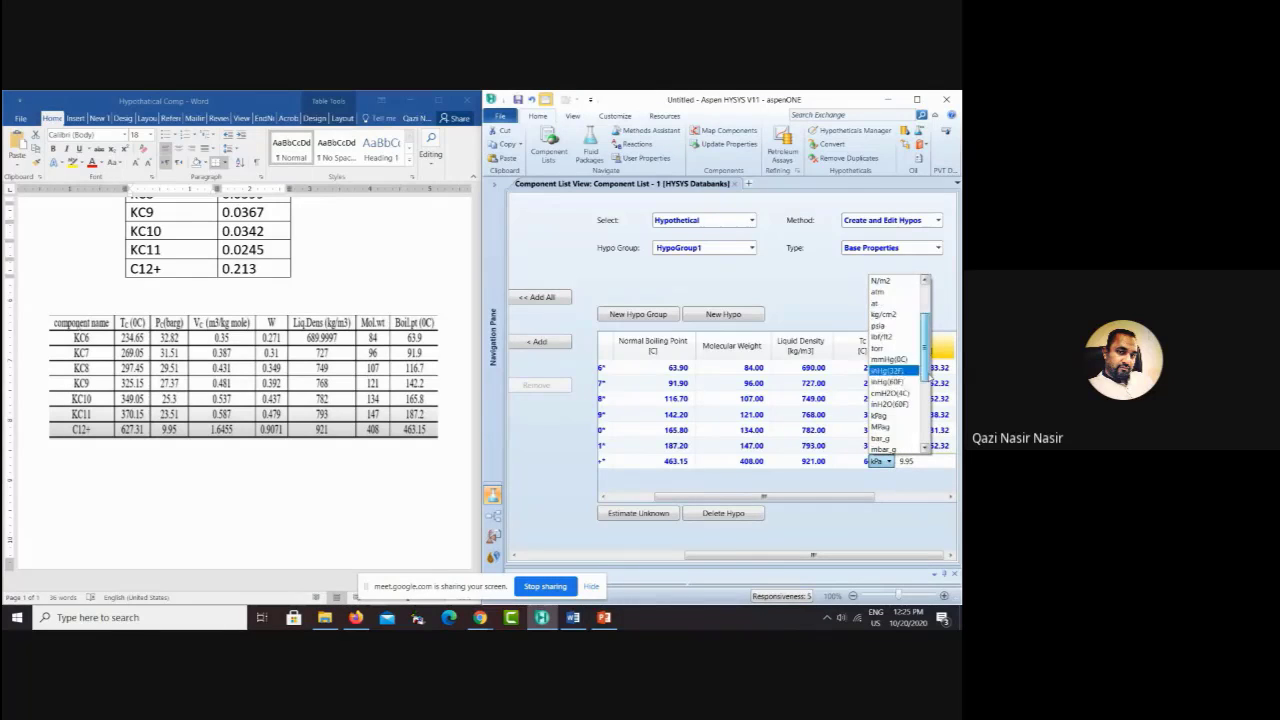
{"action": "left_click", "coordinate": [880, 403]}
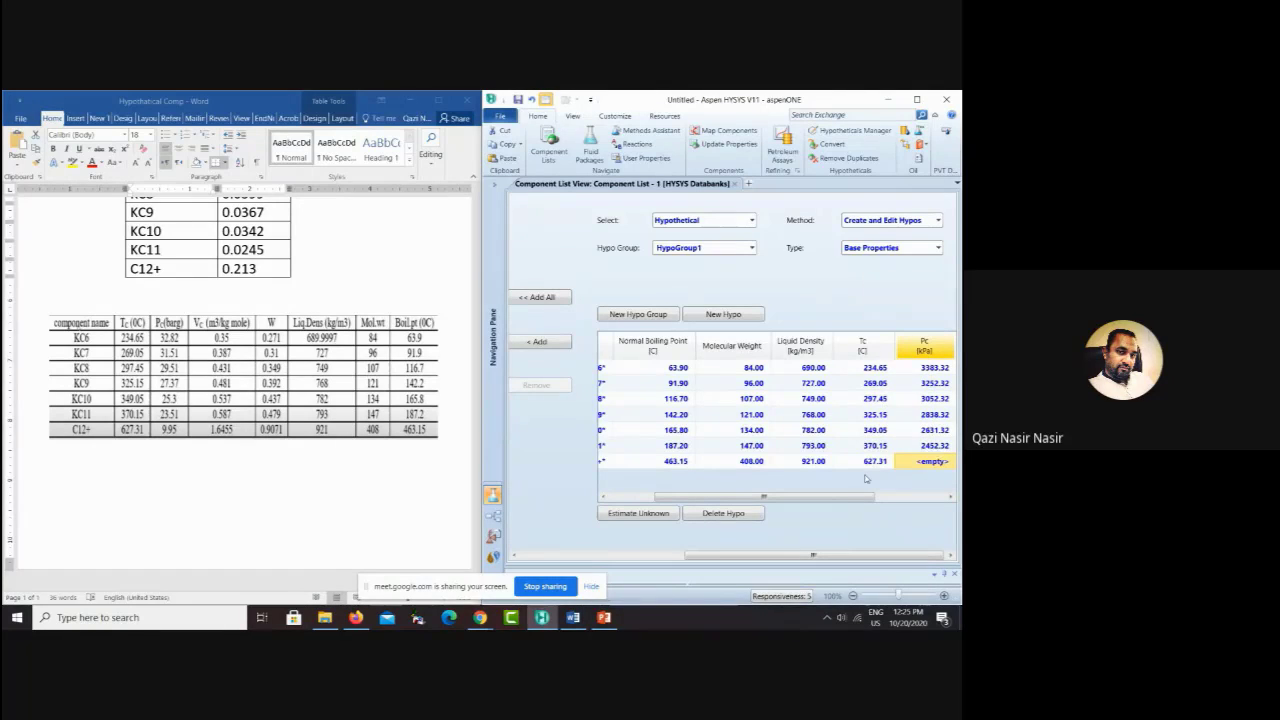
Step: Set C12+'s critical volume to 1.6455 m3/kgmole and its acentricity to 0.9071
{"action": "left_click_drag", "start_coordinate": [841, 501], "coordinate": [914, 502]}
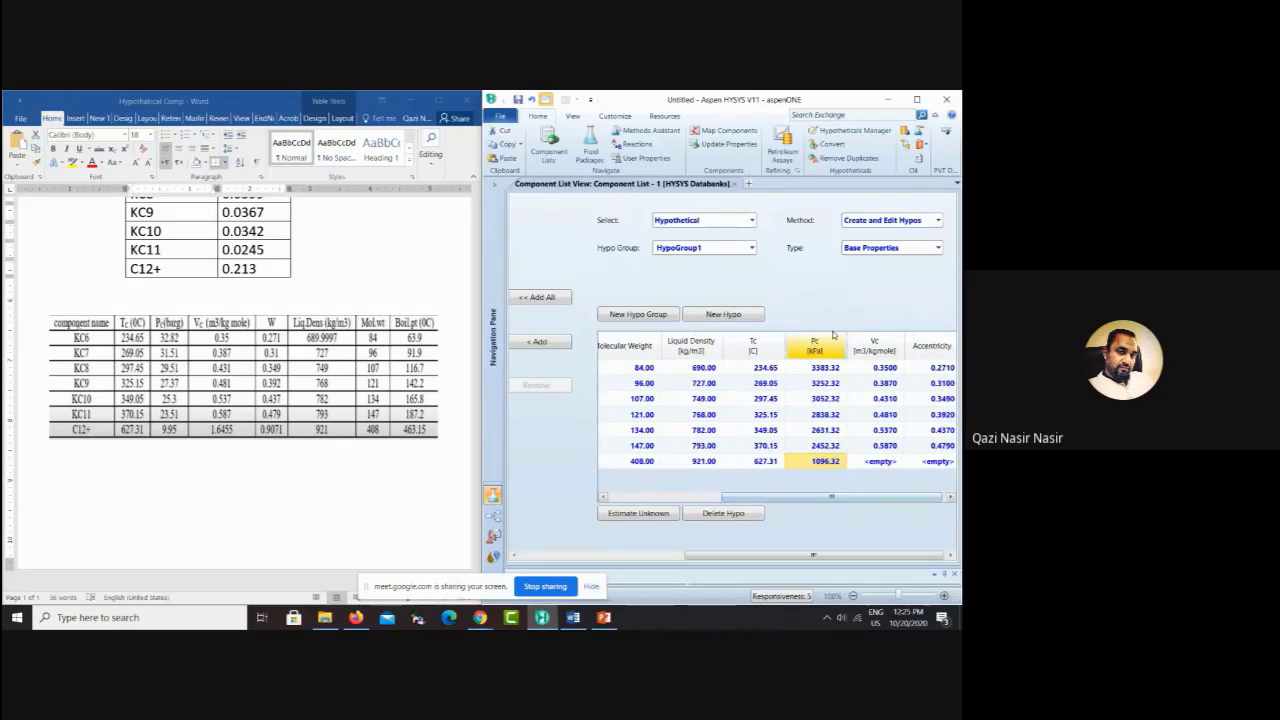
{"action": "left_click", "coordinate": [876, 464]}
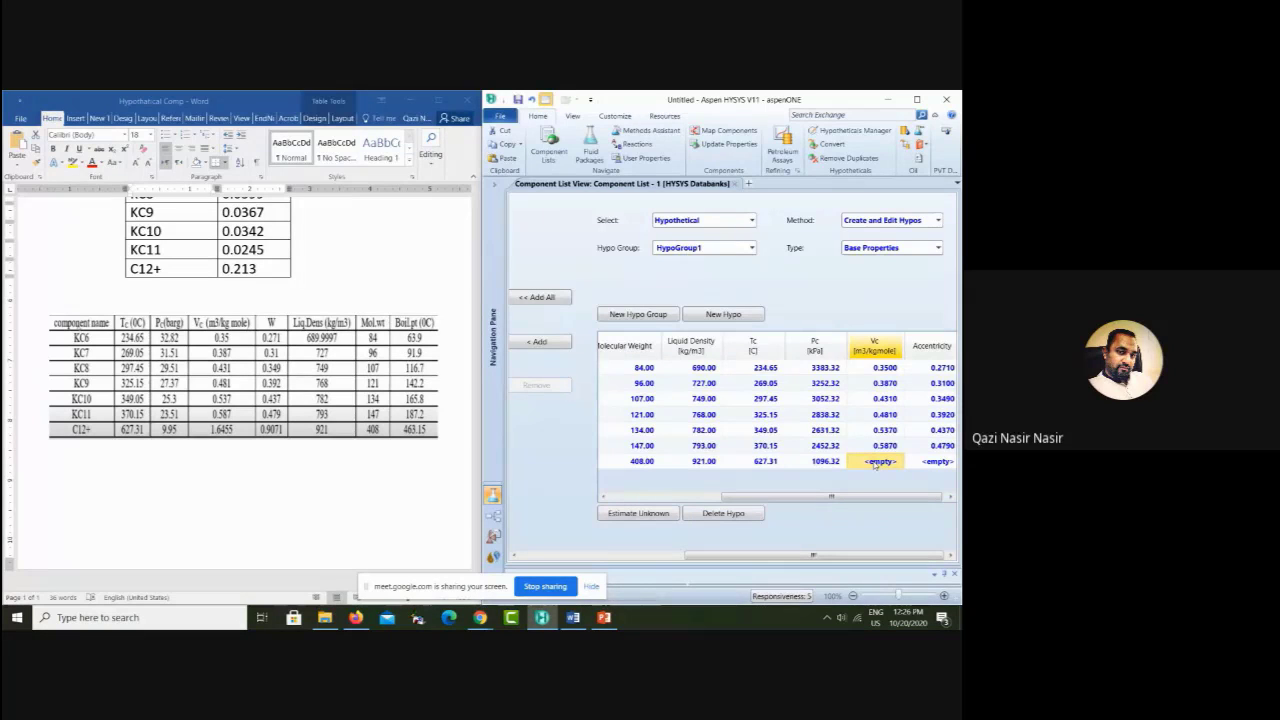
{"action": "type", "text": "1.6"}
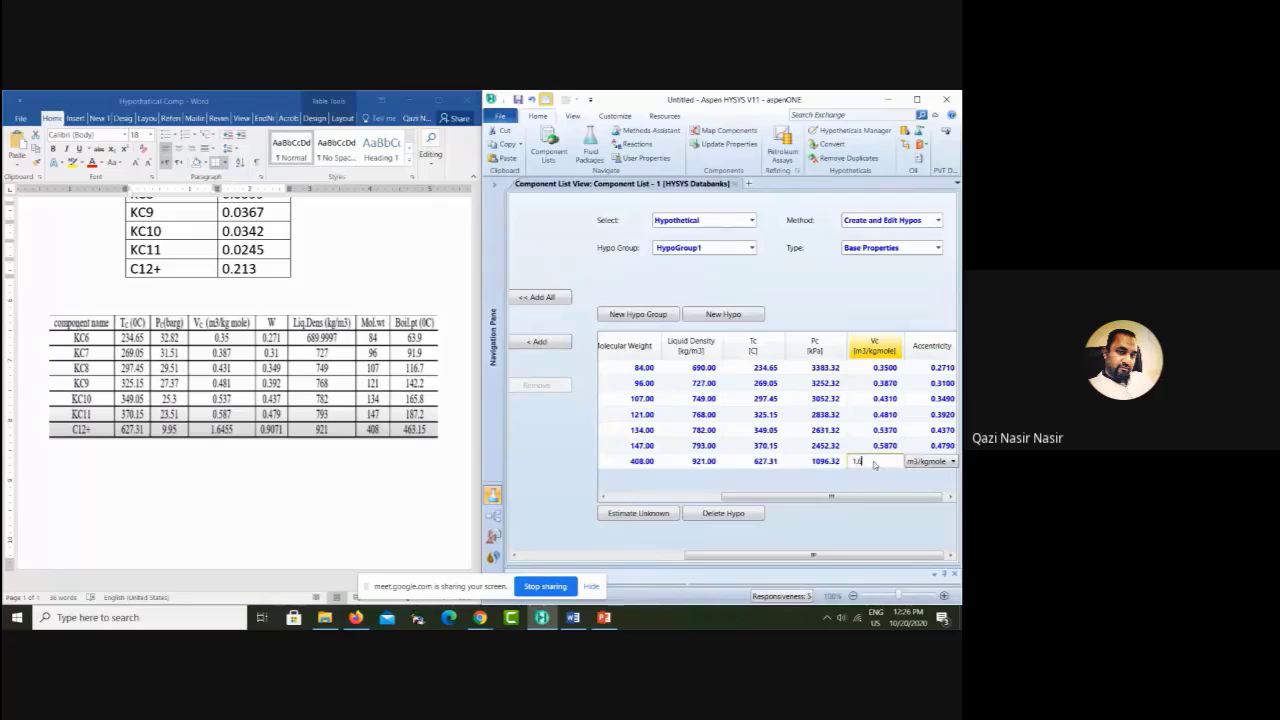
{"action": "type", "text": "455"}
{"action": "key", "text": "Return"}
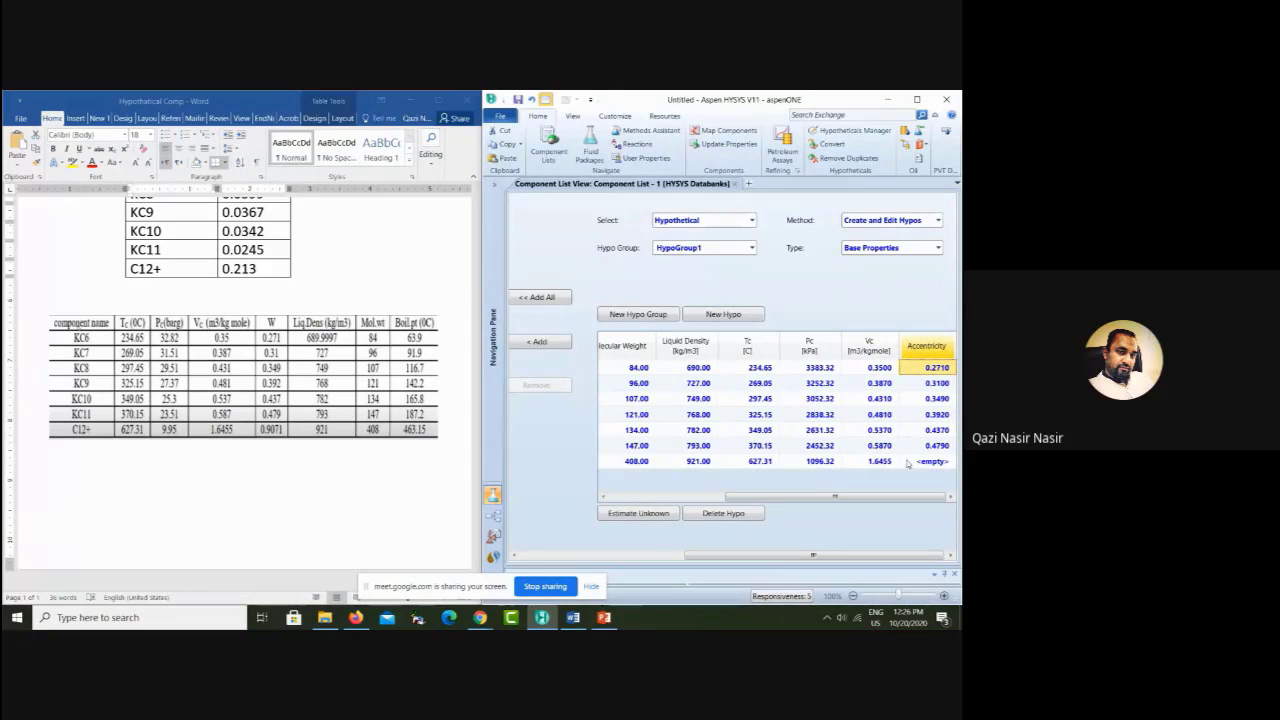
{"action": "type", "text": "0"}
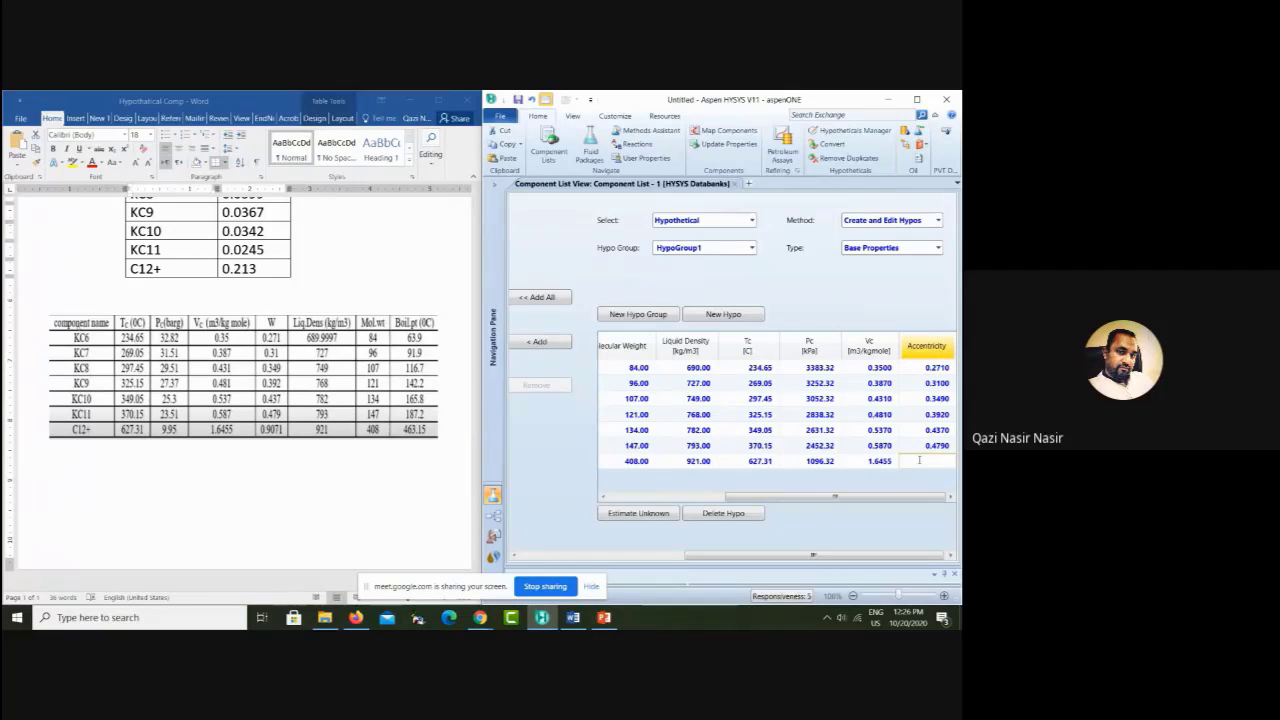
{"action": "type", "text": ".9071"}
{"action": "key", "text": "Return"}
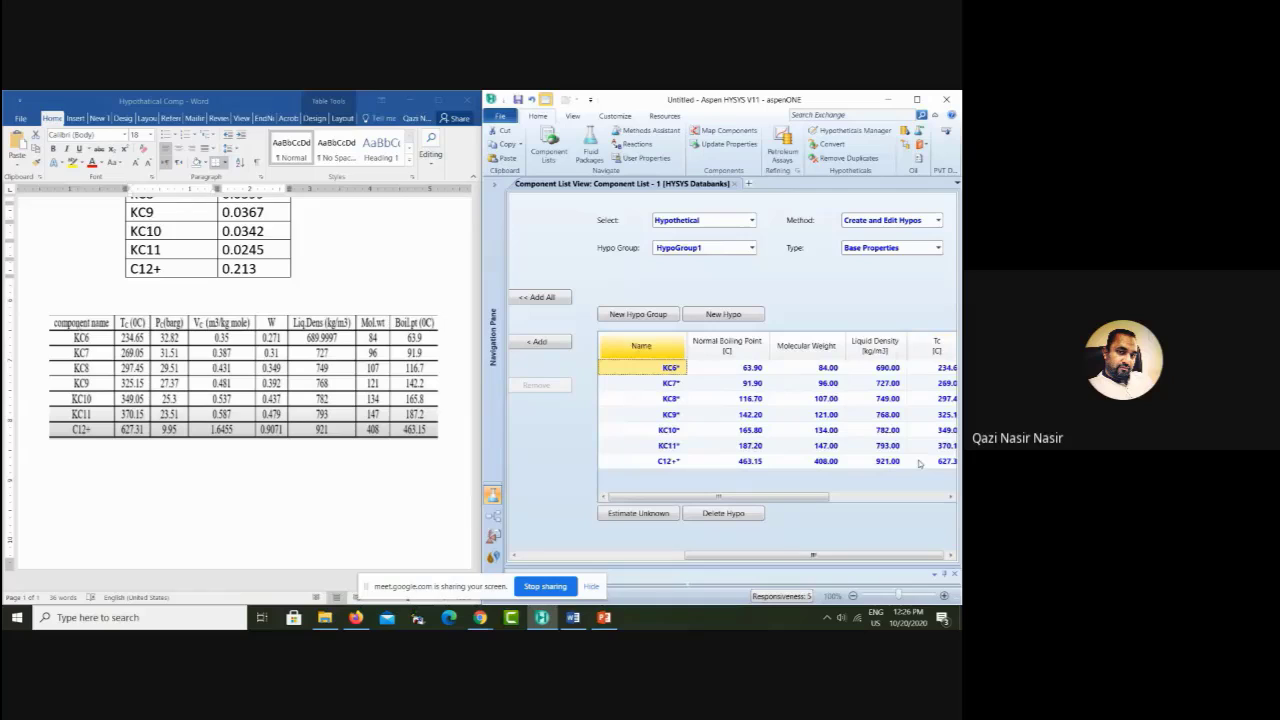
Step: Add all the hypothetical components KC6 to C12+ to Component List - 1 and check the list against the Word composition table
{"action": "left_click_drag", "start_coordinate": [801, 497], "coordinate": [717, 469]}
{"action": "left_click", "coordinate": [647, 461], "text": "shift"}
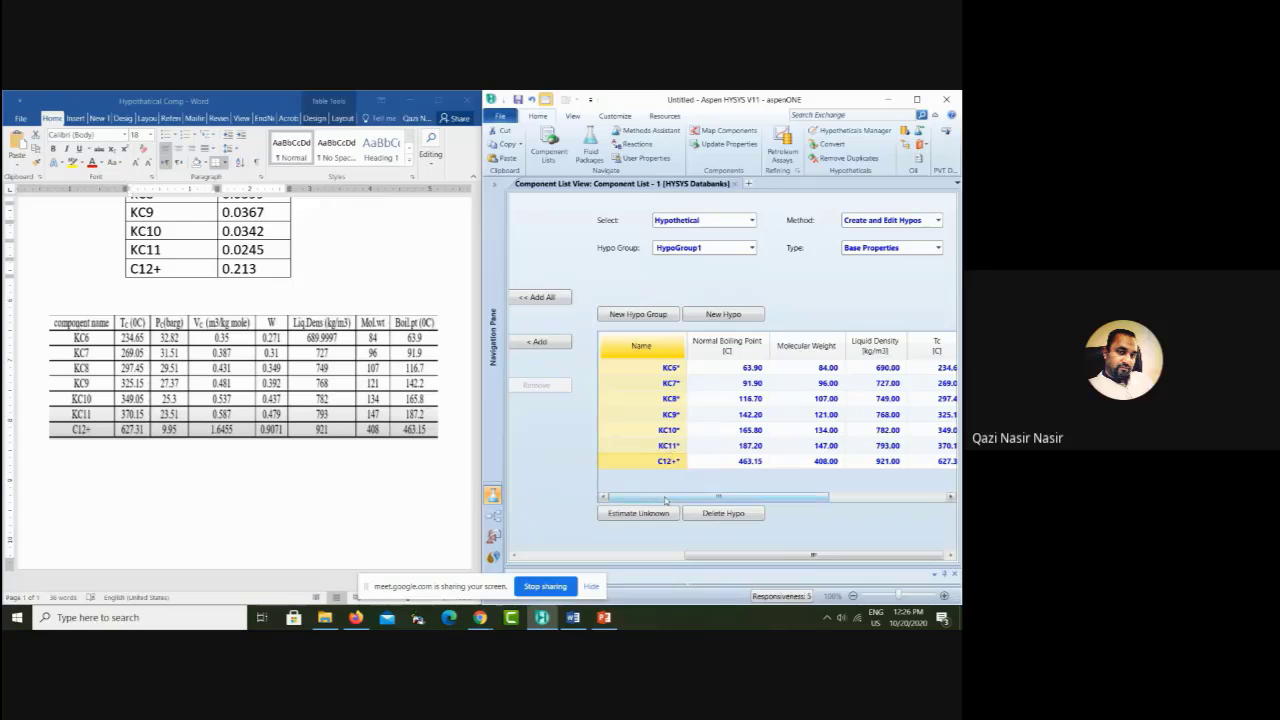
{"action": "left_click", "coordinate": [540, 300]}
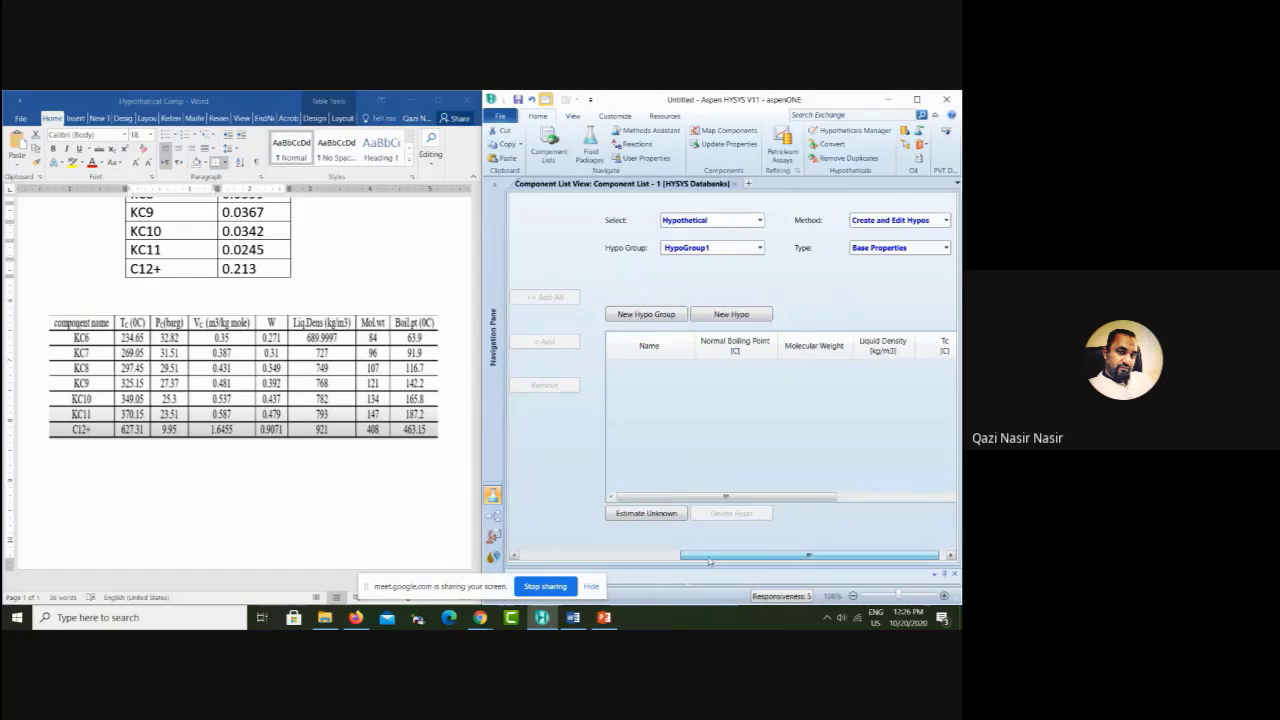
{"action": "left_click_drag", "start_coordinate": [714, 557], "coordinate": [546, 557]}
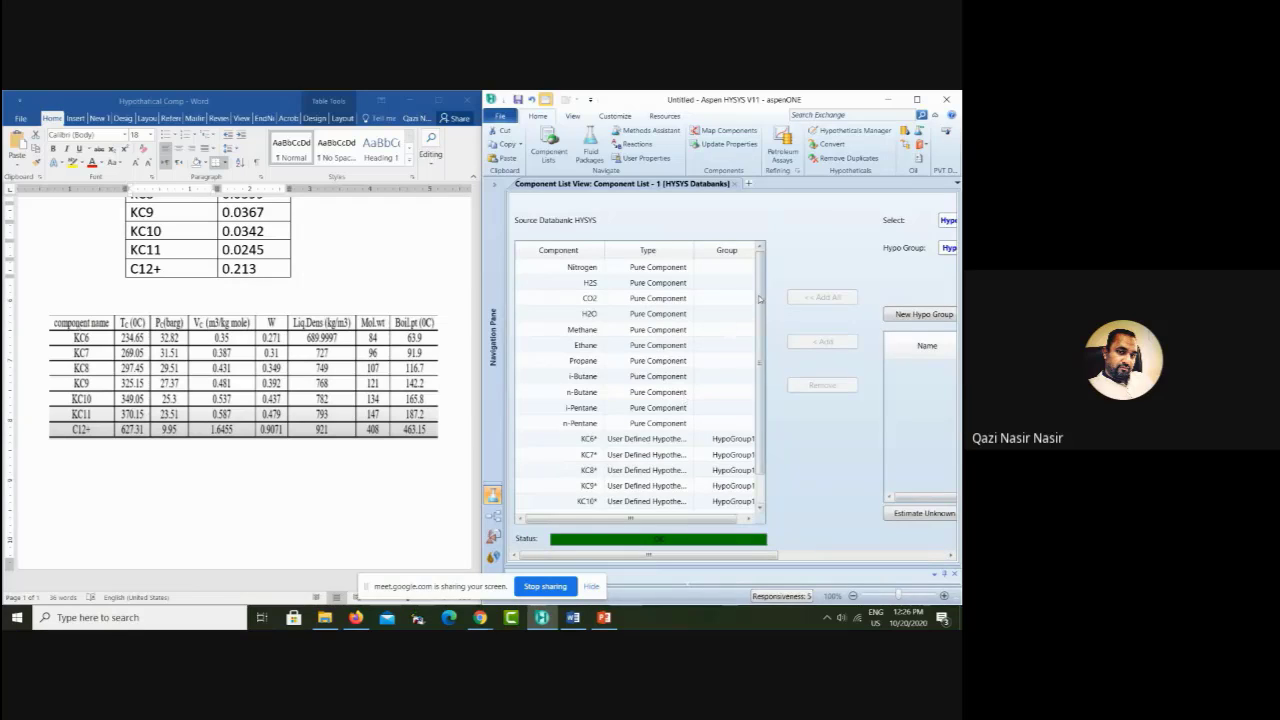
{"action": "scroll", "coordinate": [760, 400], "scroll_direction": "down", "scroll_amount": 1}
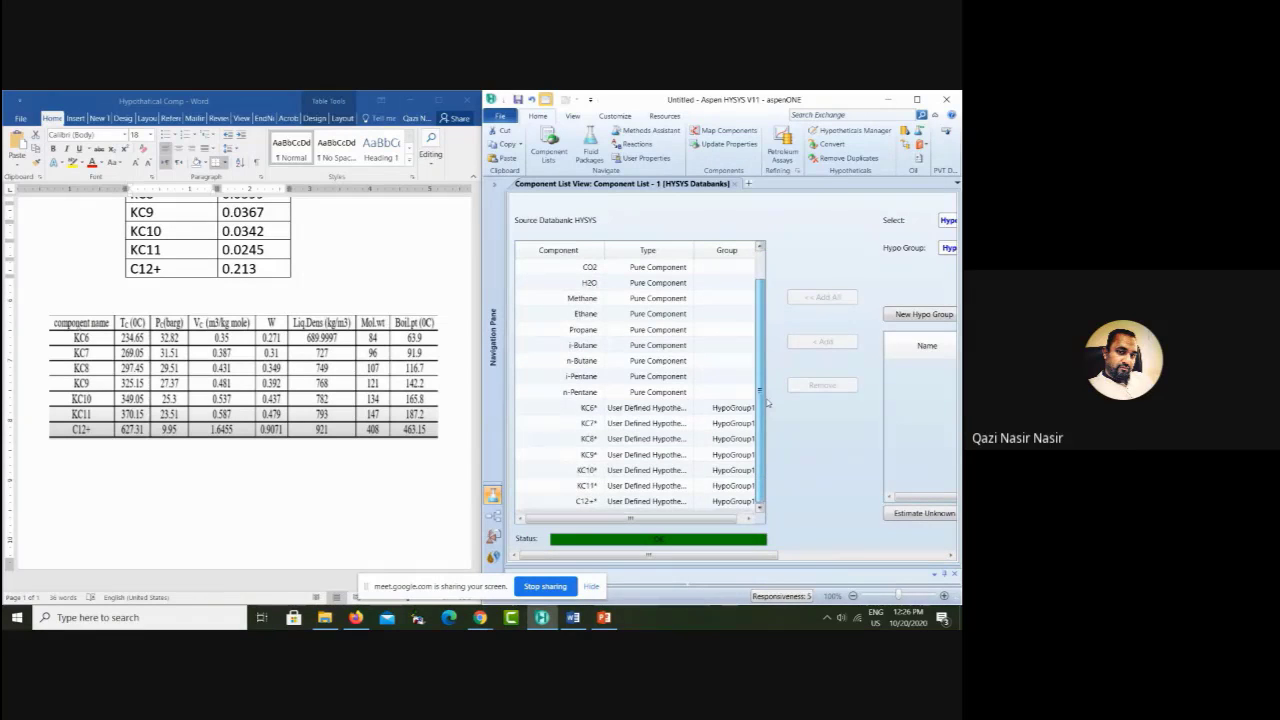
{"action": "scroll", "coordinate": [766, 400], "scroll_direction": "up", "scroll_amount": 1}
{"action": "scroll", "coordinate": [762, 375], "scroll_direction": "down", "scroll_amount": 1}
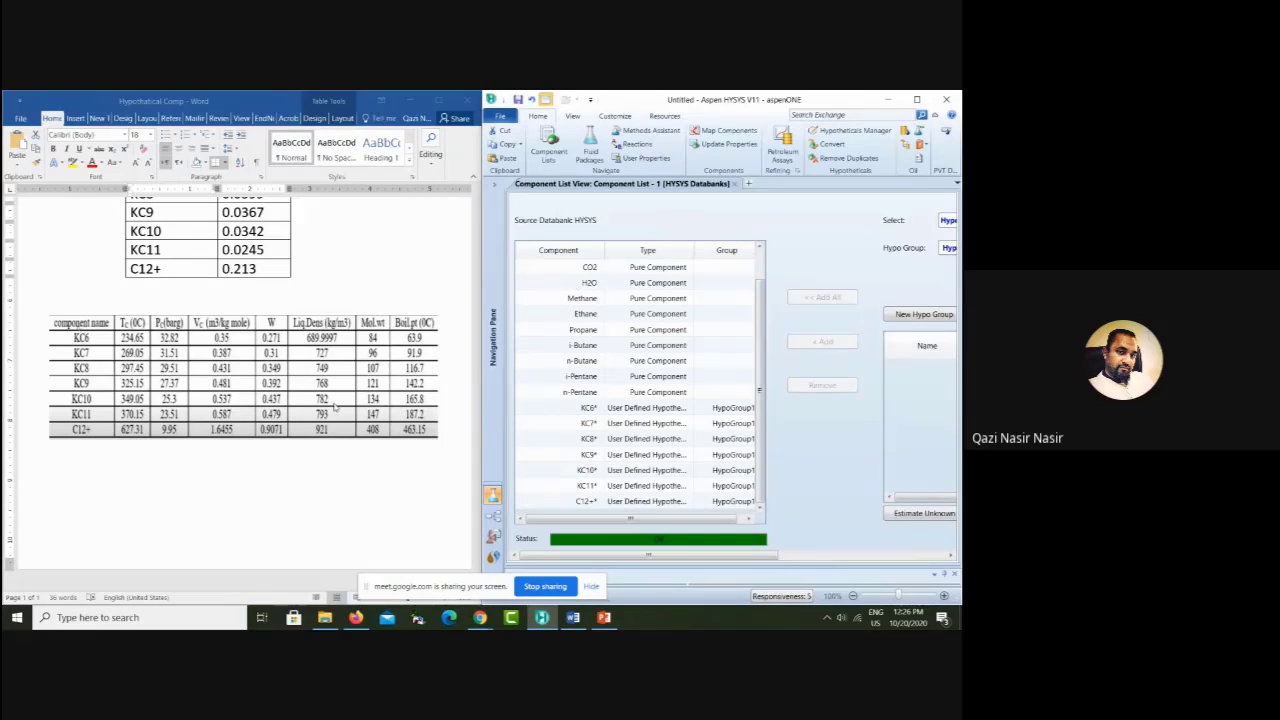
{"action": "scroll", "coordinate": [335, 406], "scroll_direction": "up", "scroll_amount": 4}
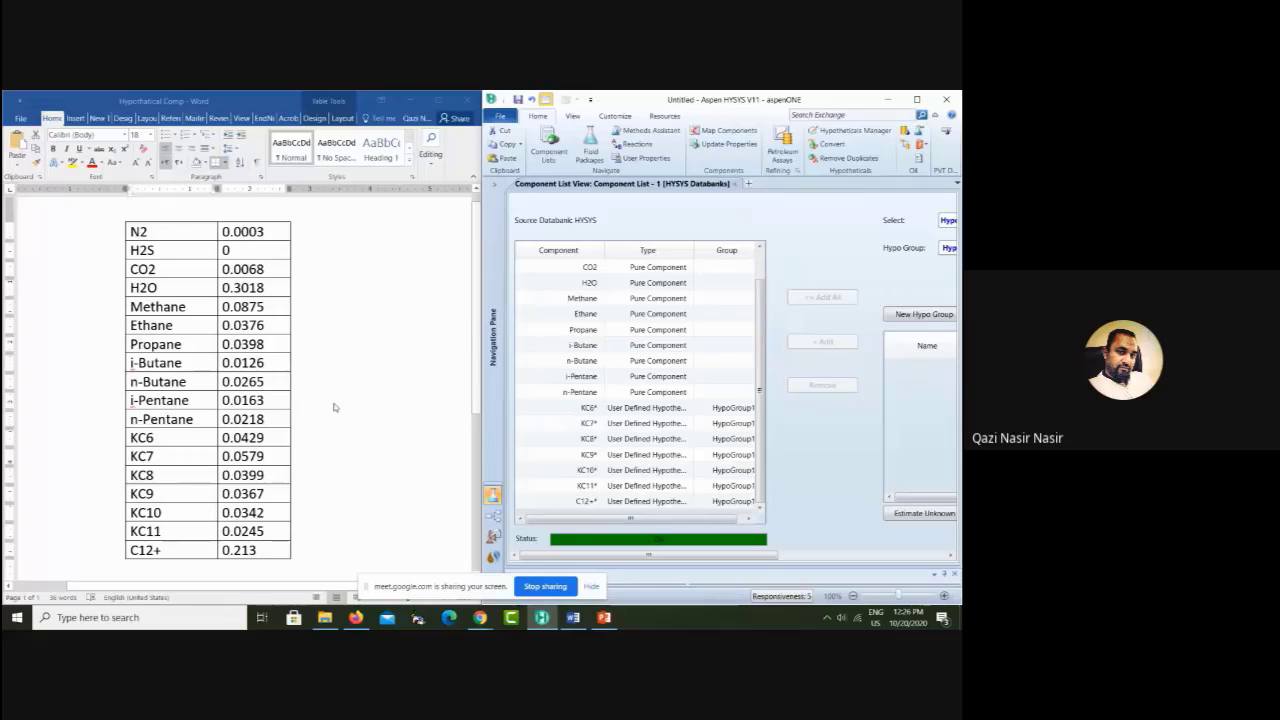
Step: Bring up the Example 4 slide in PowerPoint, and in Aspen HYSYS add a fluid package using the Peng-Robinson property package
{"action": "left_click", "coordinate": [603, 618]}
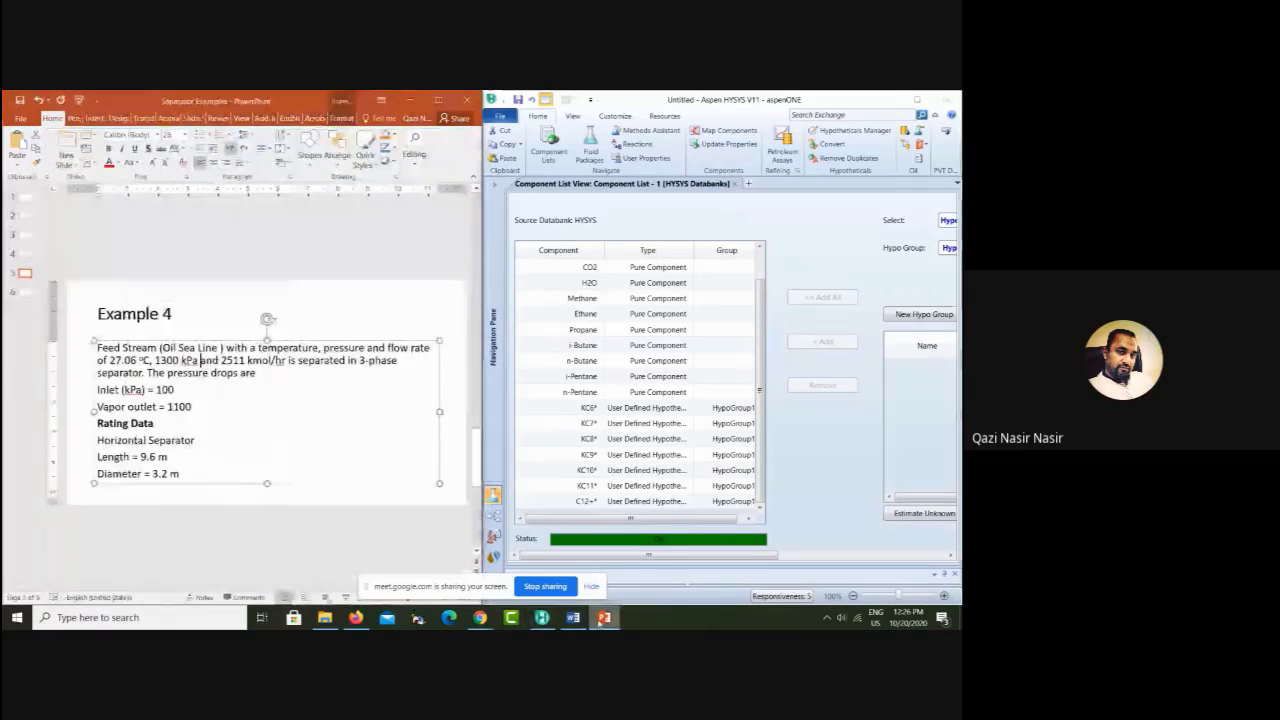
{"action": "left_click", "coordinate": [494, 185]}
{"action": "left_click", "coordinate": [532, 240]}
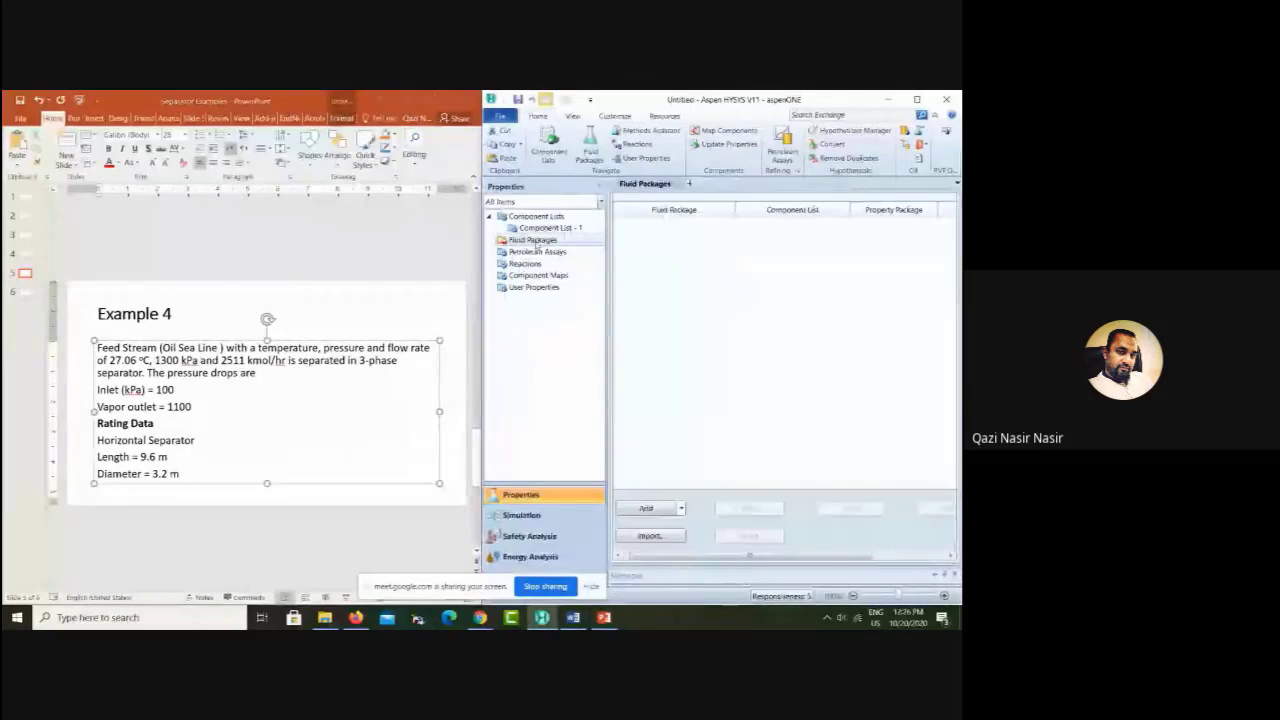
{"action": "left_click", "coordinate": [645, 509]}
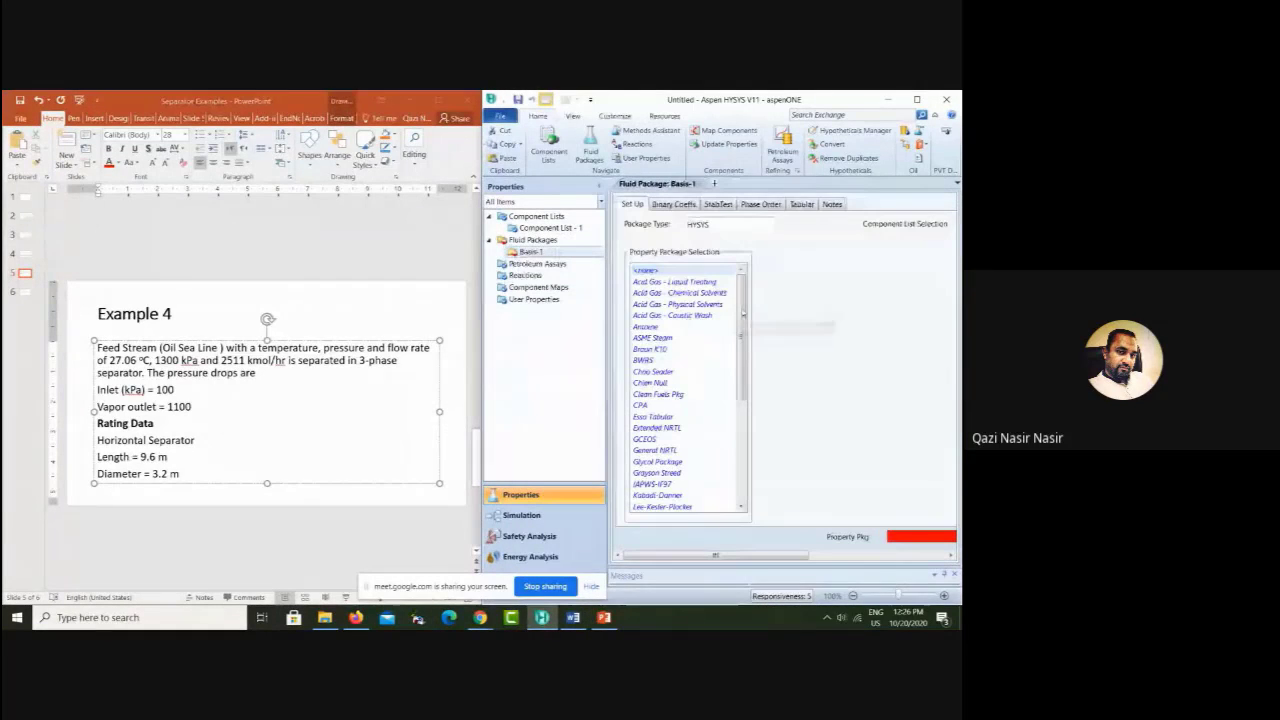
{"action": "scroll", "coordinate": [743, 358], "scroll_direction": "down", "scroll_amount": 2}
{"action": "scroll", "coordinate": [743, 358], "scroll_direction": "down", "scroll_amount": 3}
{"action": "left_click", "coordinate": [664, 372]}
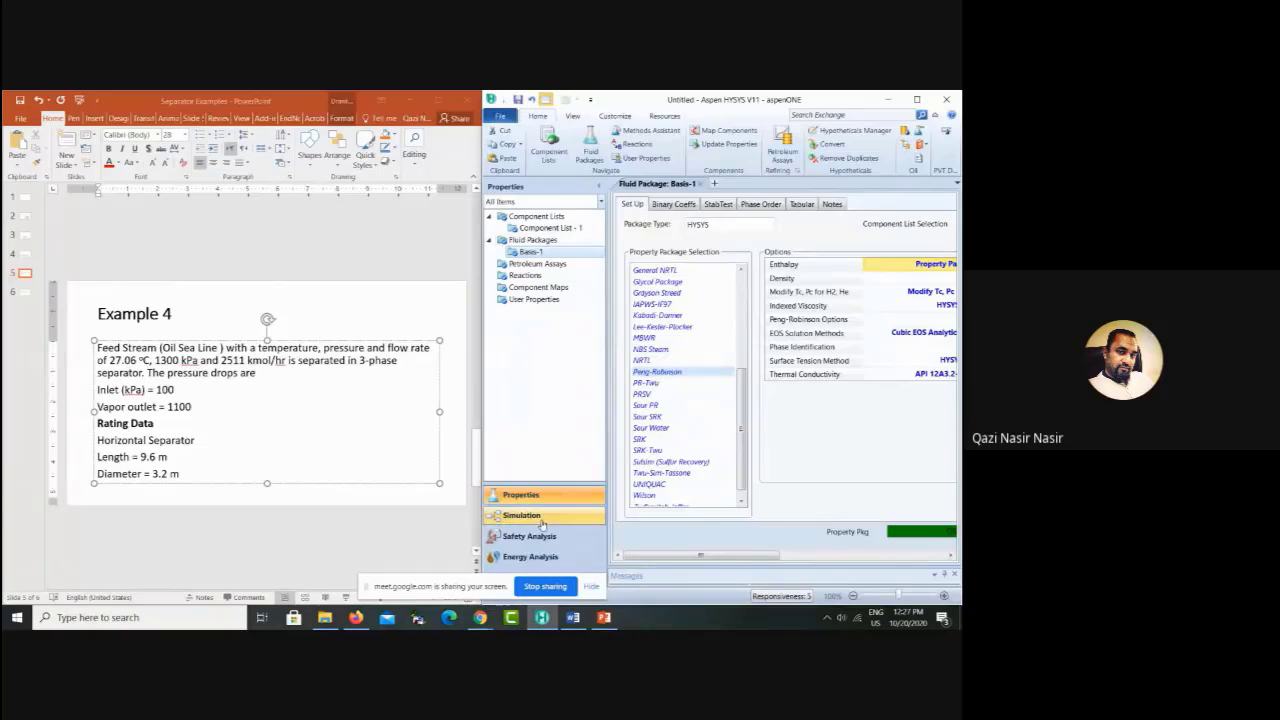
Step: Enter the simulation environment and place a material stream on the empty main flowsheet
{"action": "left_click", "coordinate": [508, 517]}
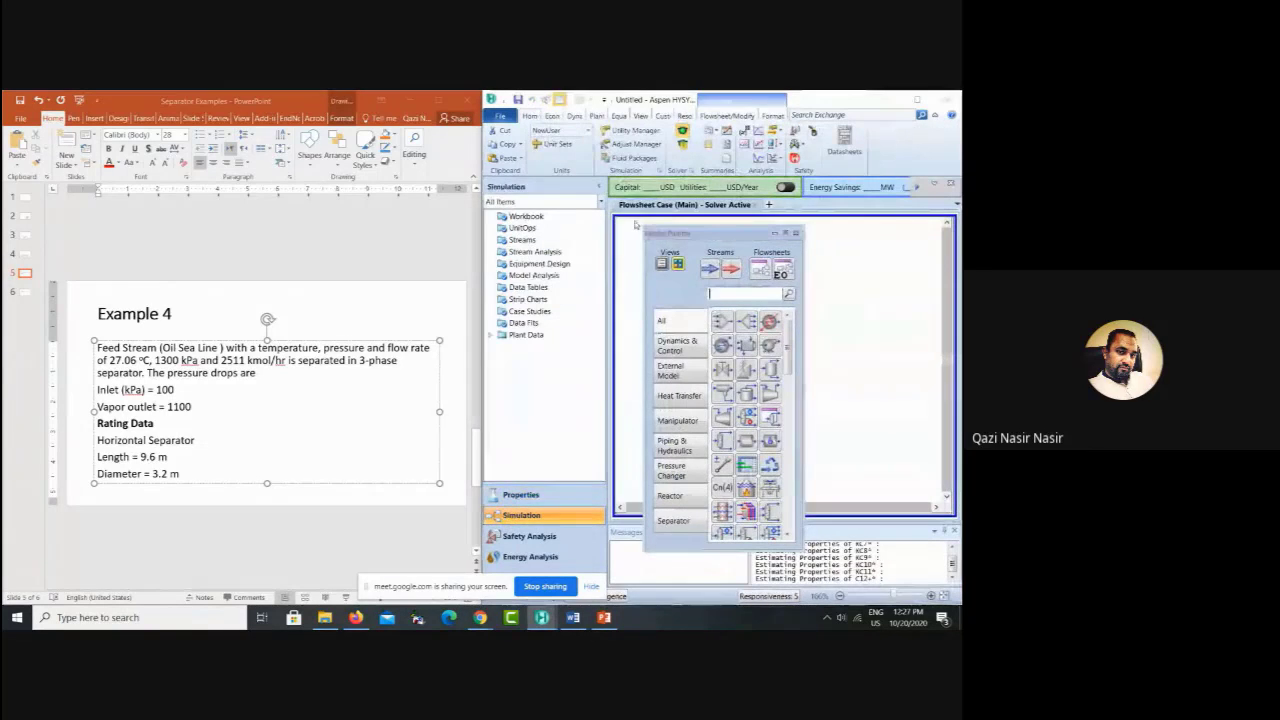
{"action": "left_click_drag", "start_coordinate": [713, 234], "coordinate": [563, 184]}
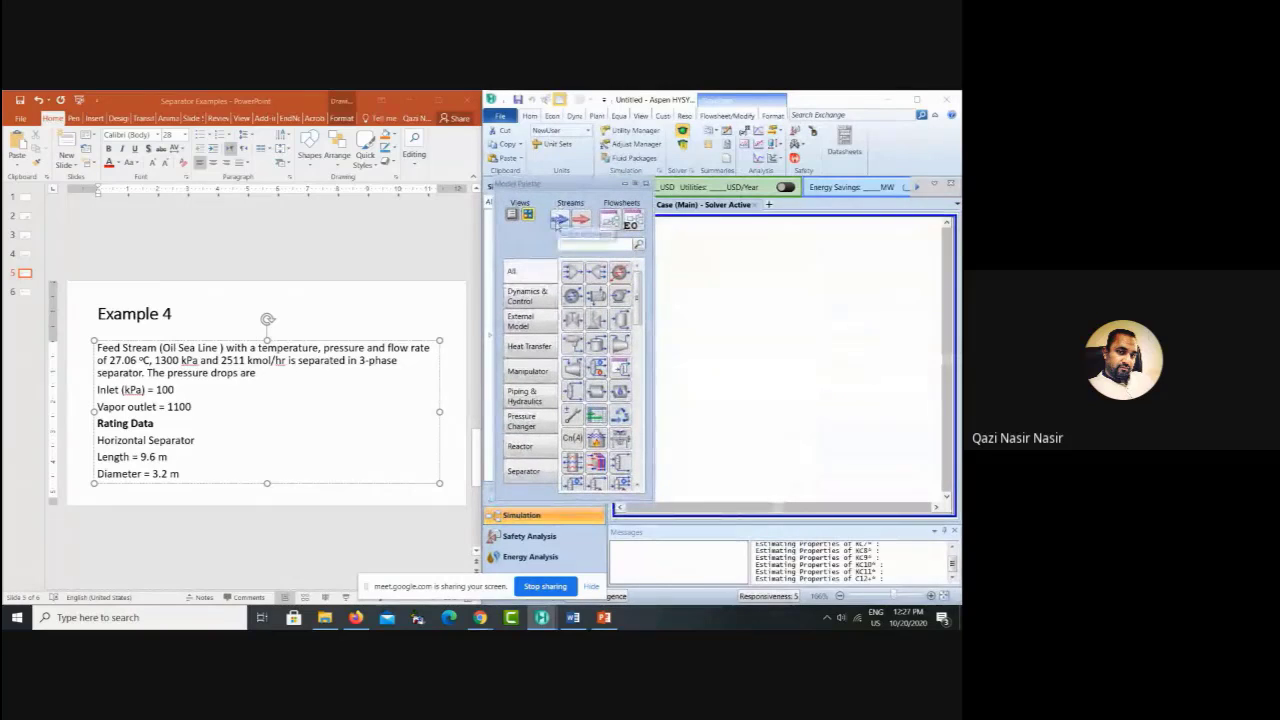
{"action": "left_click", "coordinate": [557, 222]}
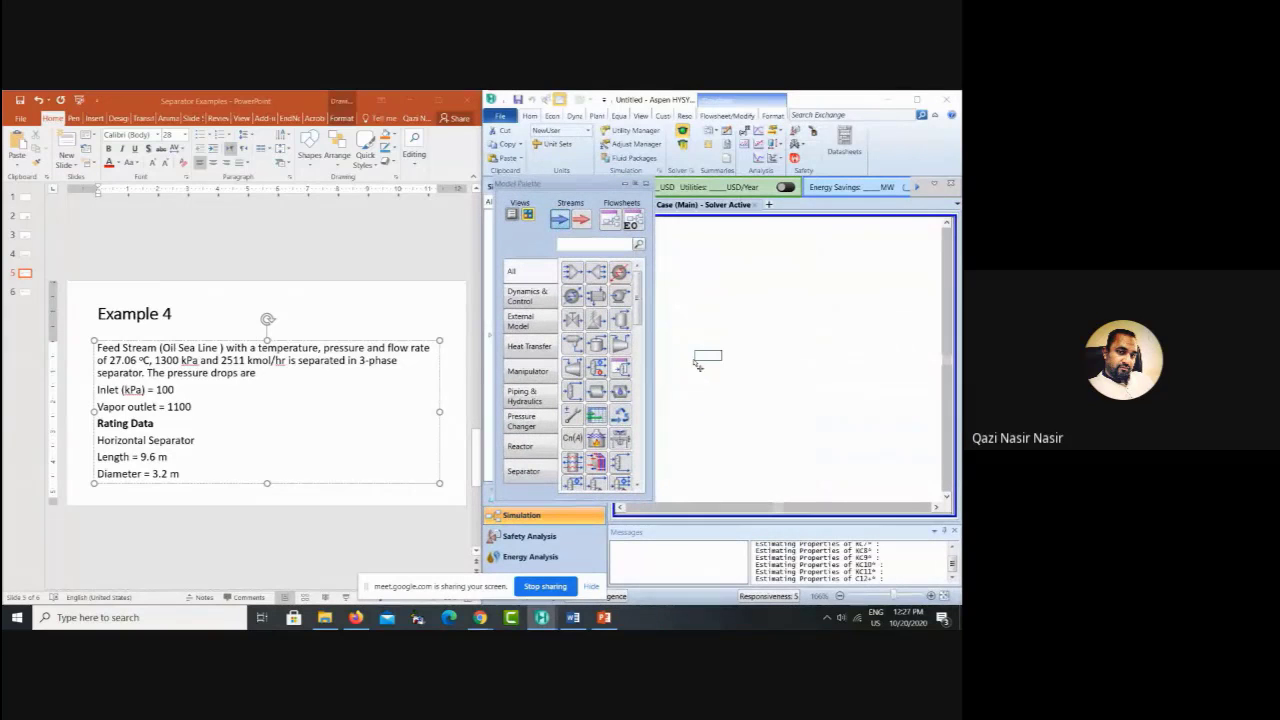
{"action": "left_click", "coordinate": [698, 364]}
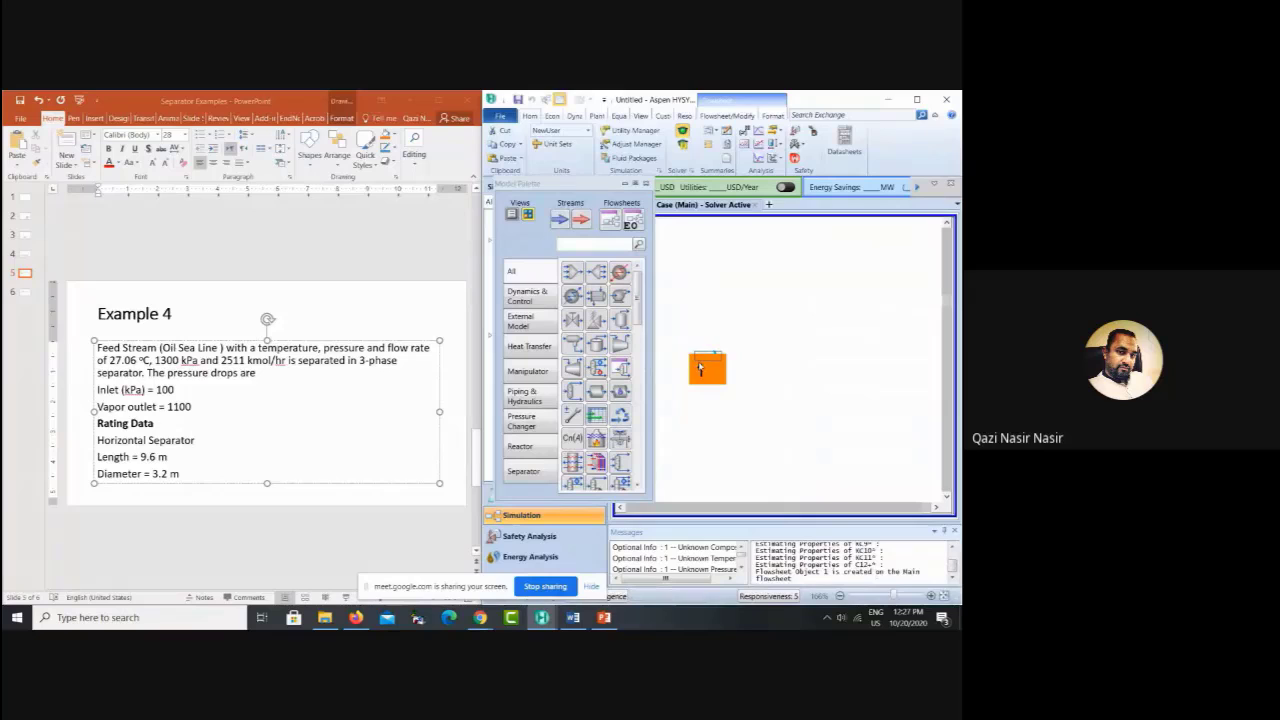
Step: Open the material stream on the flowsheet and rename it as Oil Sea Line
{"action": "double_click", "coordinate": [699, 368]}
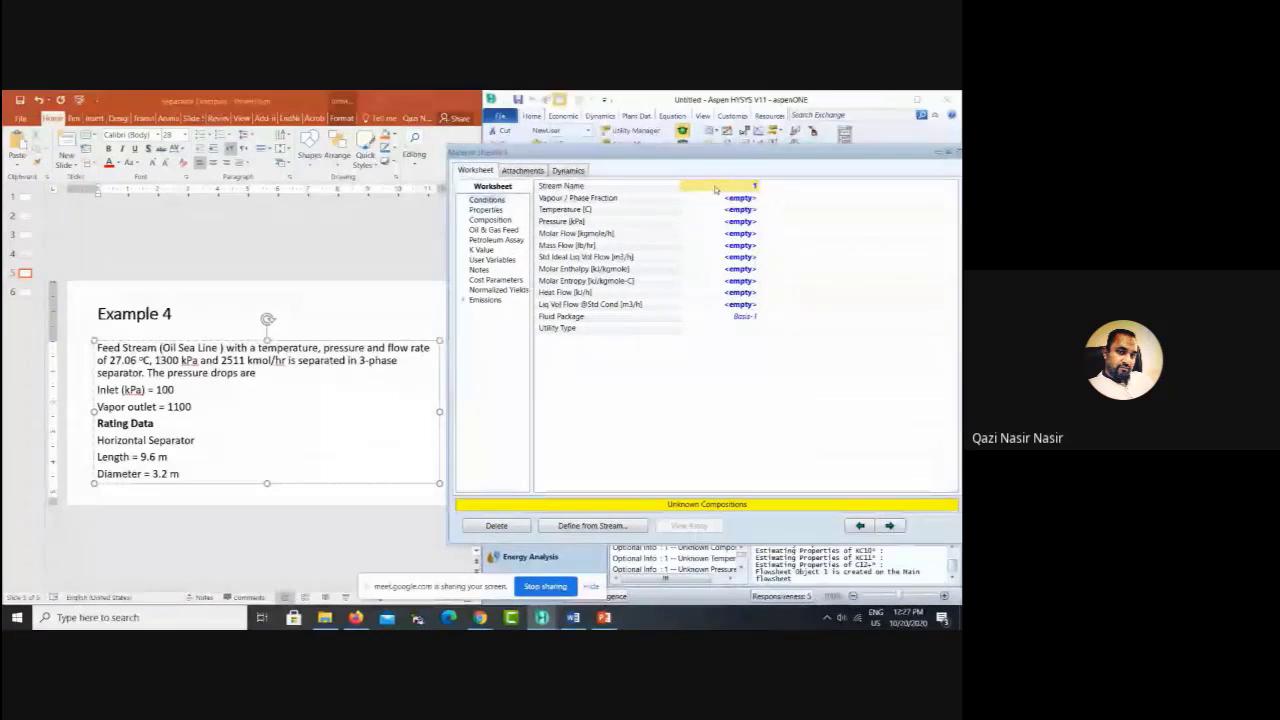
{"action": "type", "text": "Oil Sea"}
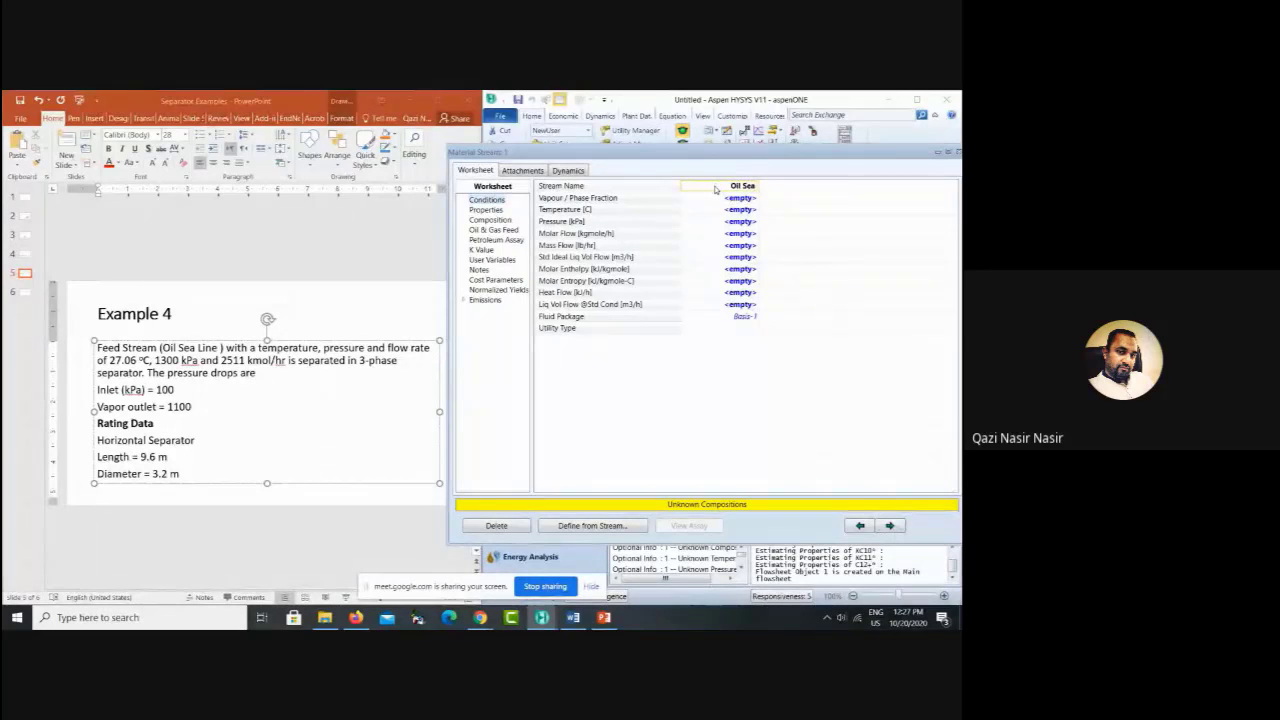
{"action": "type", "text": " Line"}
{"action": "key", "text": "Return"}
Step: Set the Oil Sea Line stream's temperature to 27.06 °C and its pressure to 1300 kPa
{"action": "left_click", "coordinate": [742, 197]}
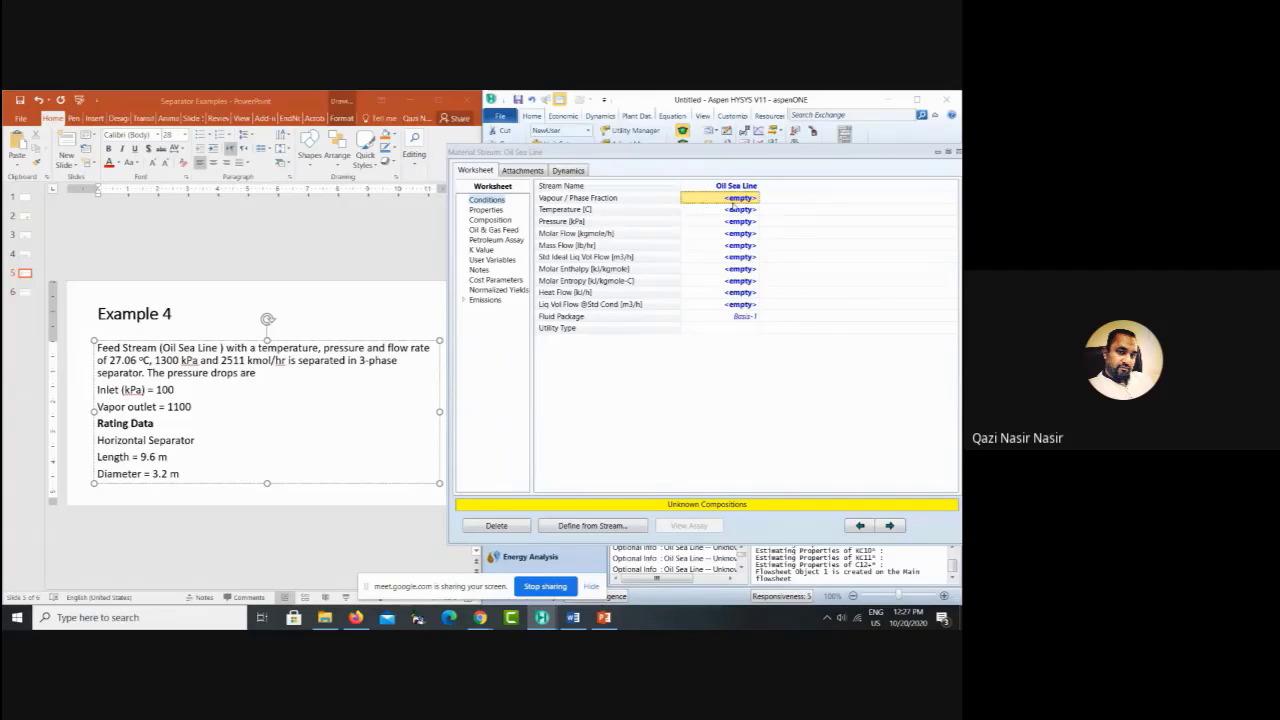
{"action": "left_click", "coordinate": [732, 210]}
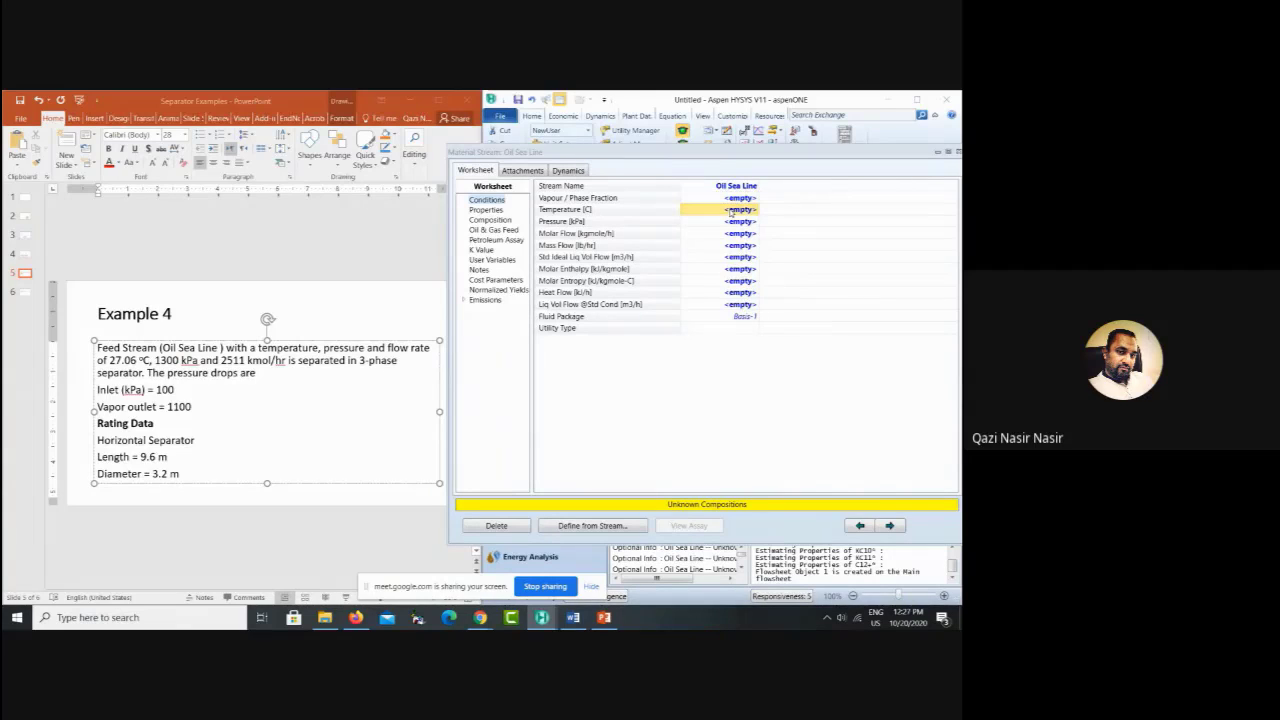
{"action": "type", "text": "27"}
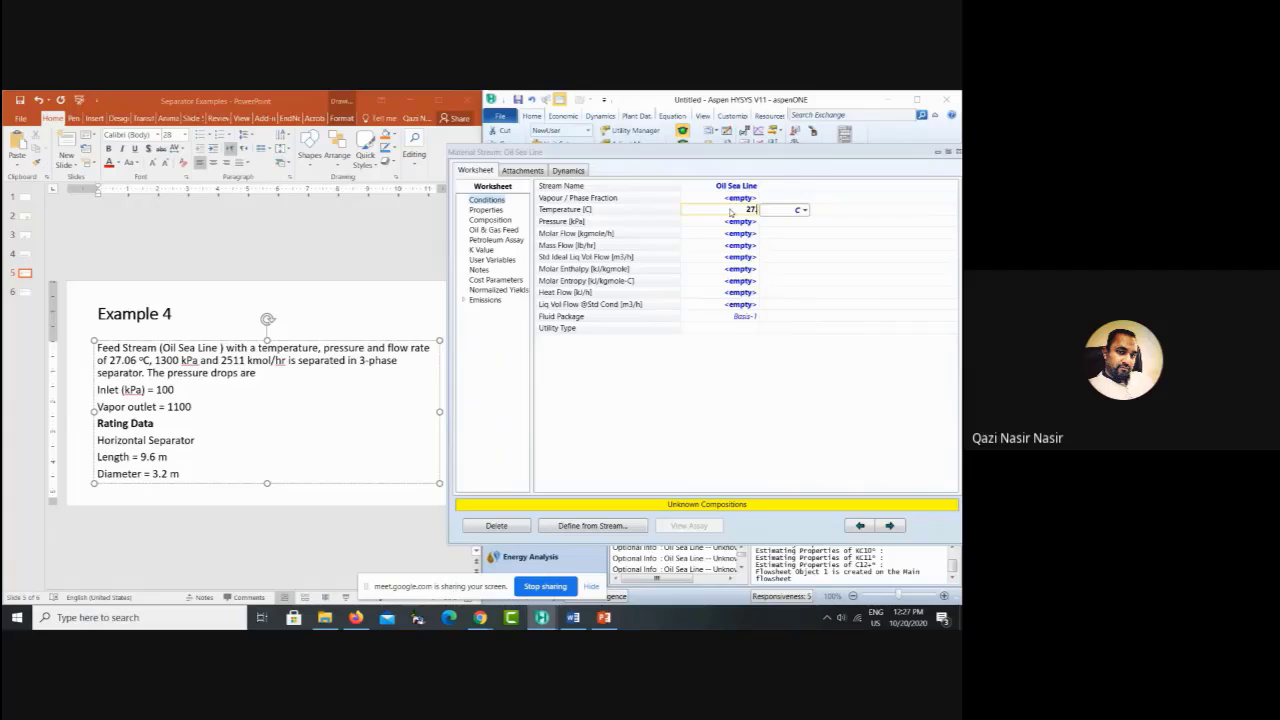
{"action": "type", "text": ".06"}
{"action": "key", "text": "Return"}
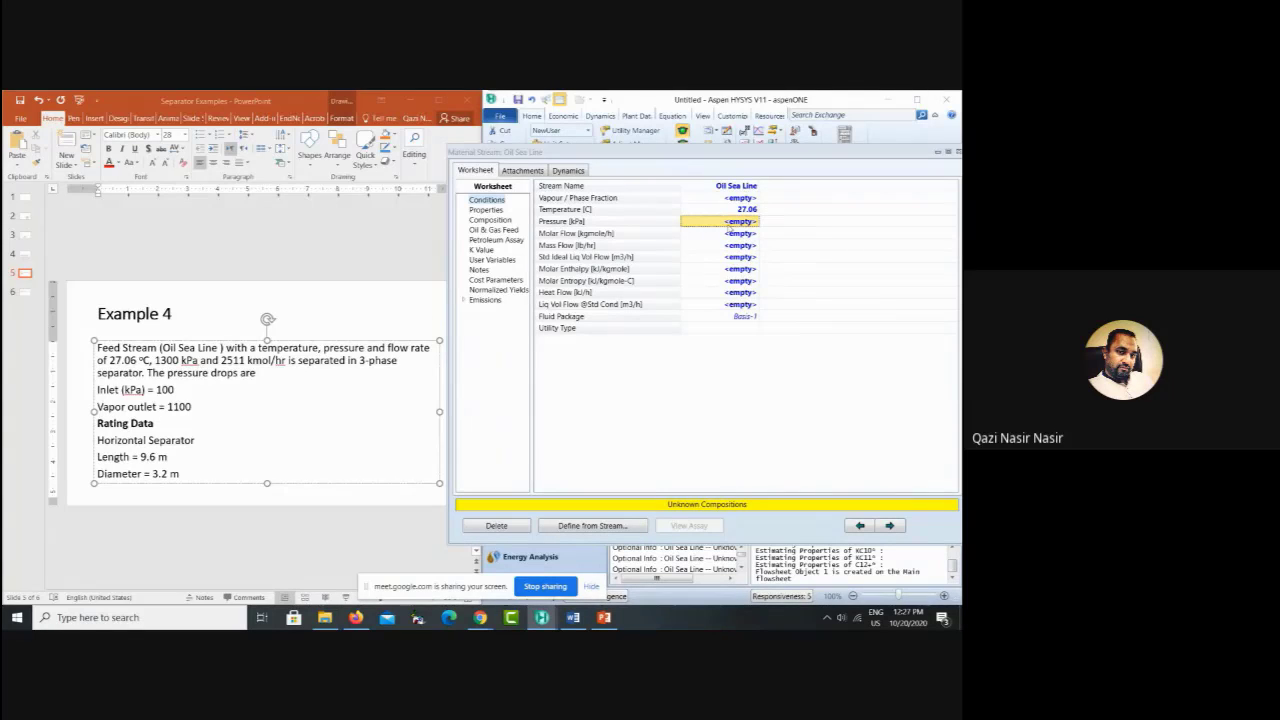
{"action": "left_click", "coordinate": [731, 222]}
{"action": "type", "text": "1300"}
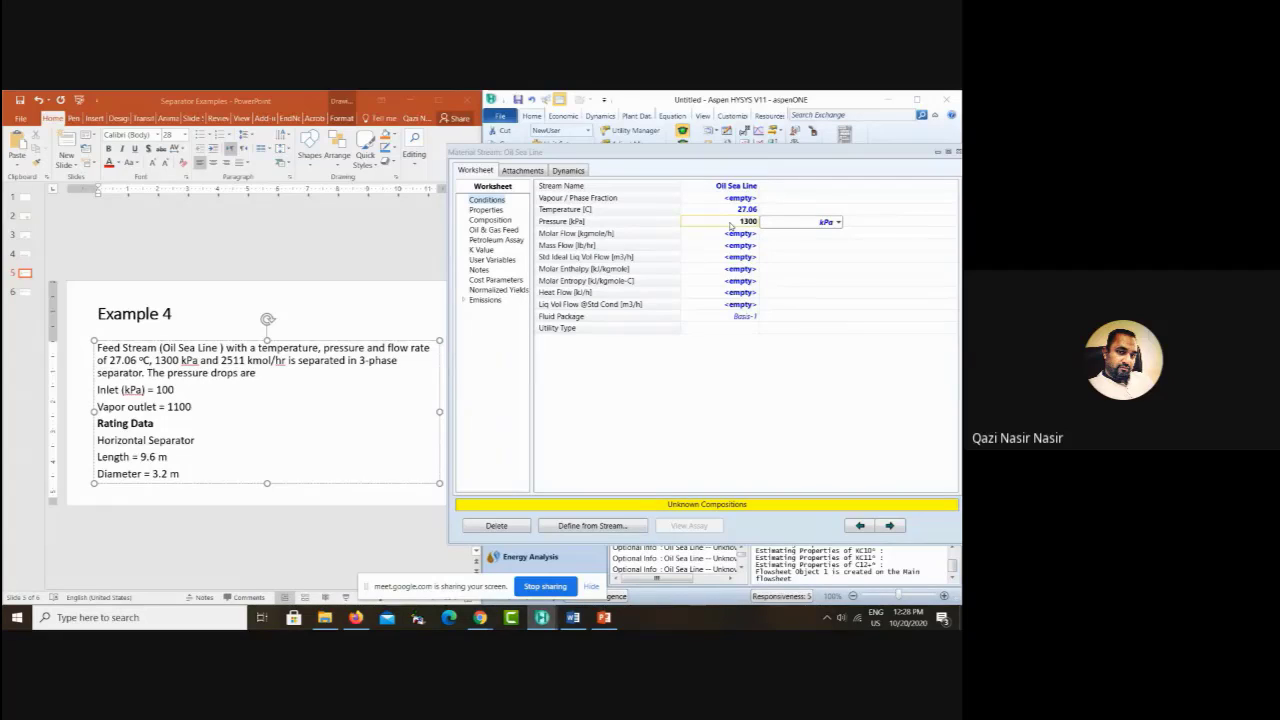
{"action": "key", "text": "Return"}
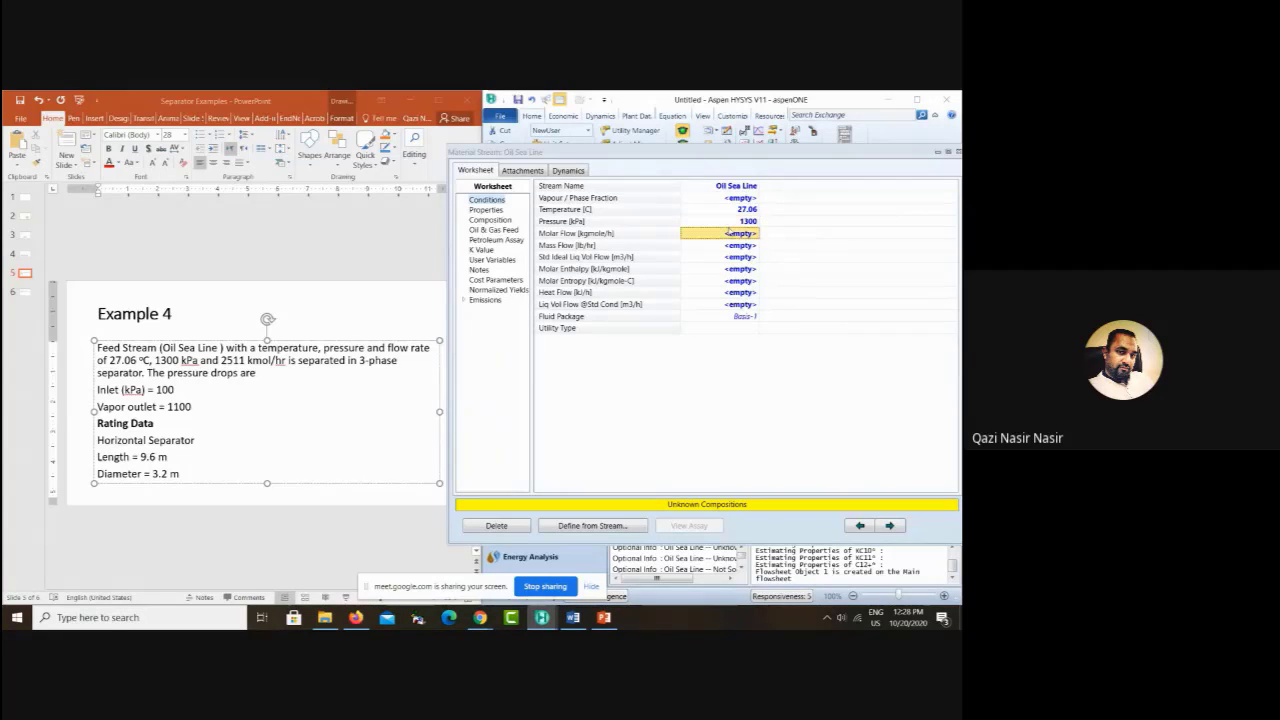
Step: Set the Oil Sea Line stream's molar flow to 2511 kgmole/h
{"action": "left_click", "coordinate": [731, 235]}
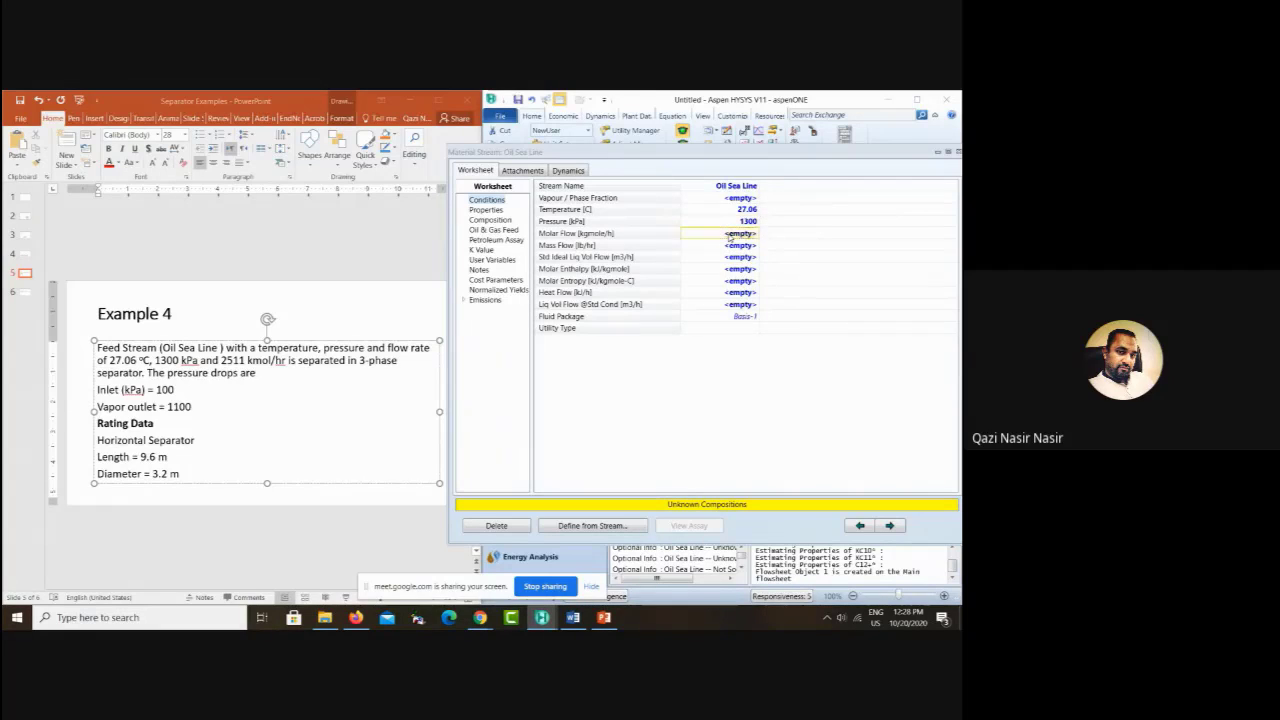
{"action": "type", "text": "2"}
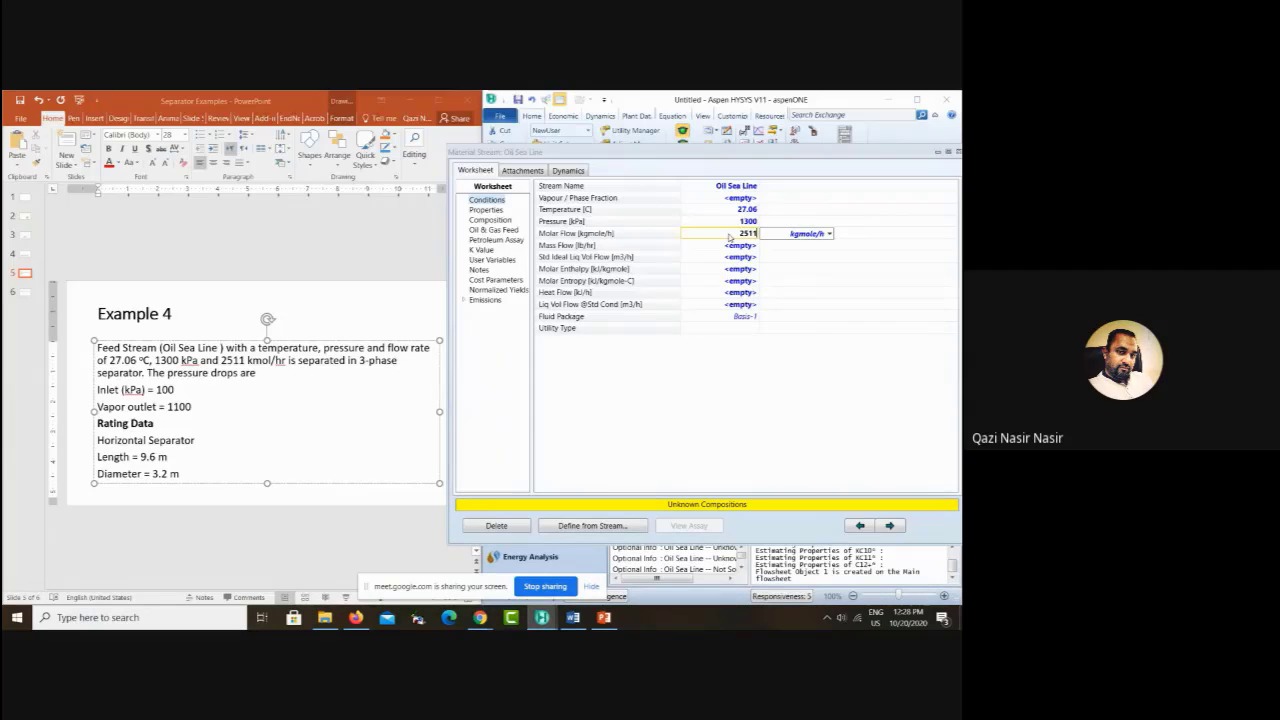
{"action": "type", "text": "511"}
{"action": "key", "text": "Return"}
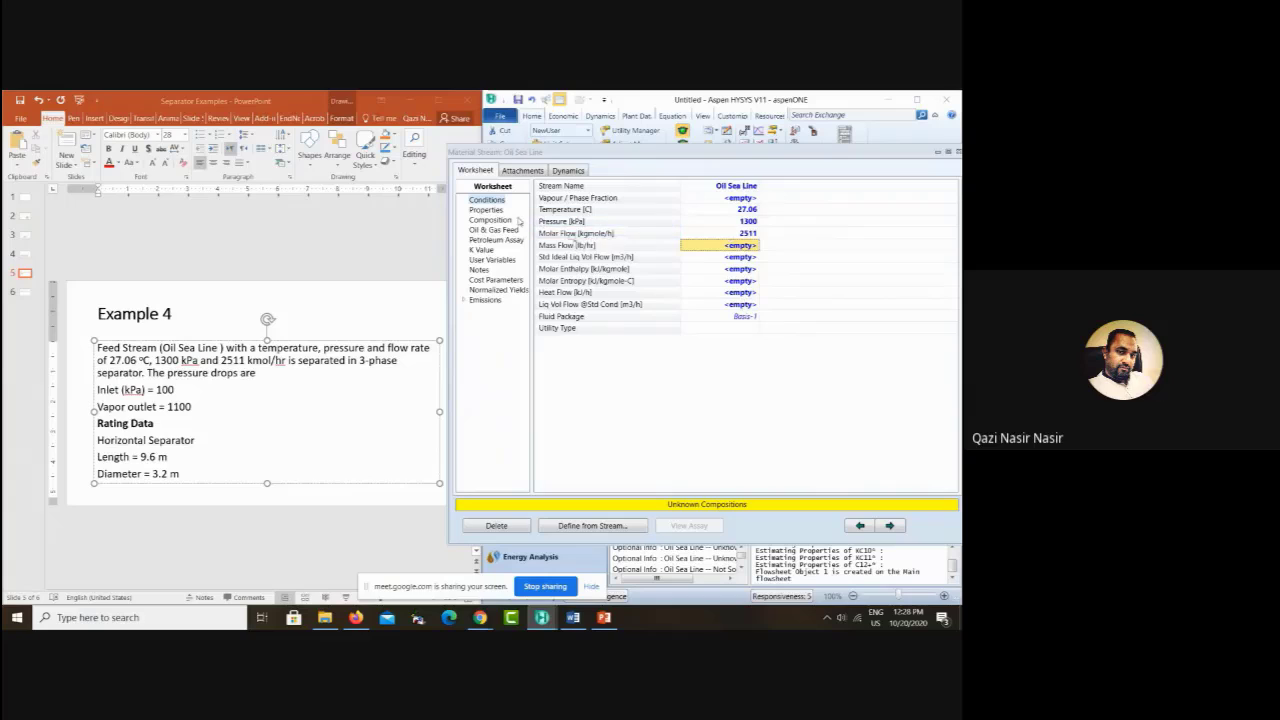
Step: Copy the mole fractions of N2 through C12+ from the Word composition table into the Oil Sea Line stream's composition in Aspen HYSYS
{"action": "left_click", "coordinate": [493, 220]}
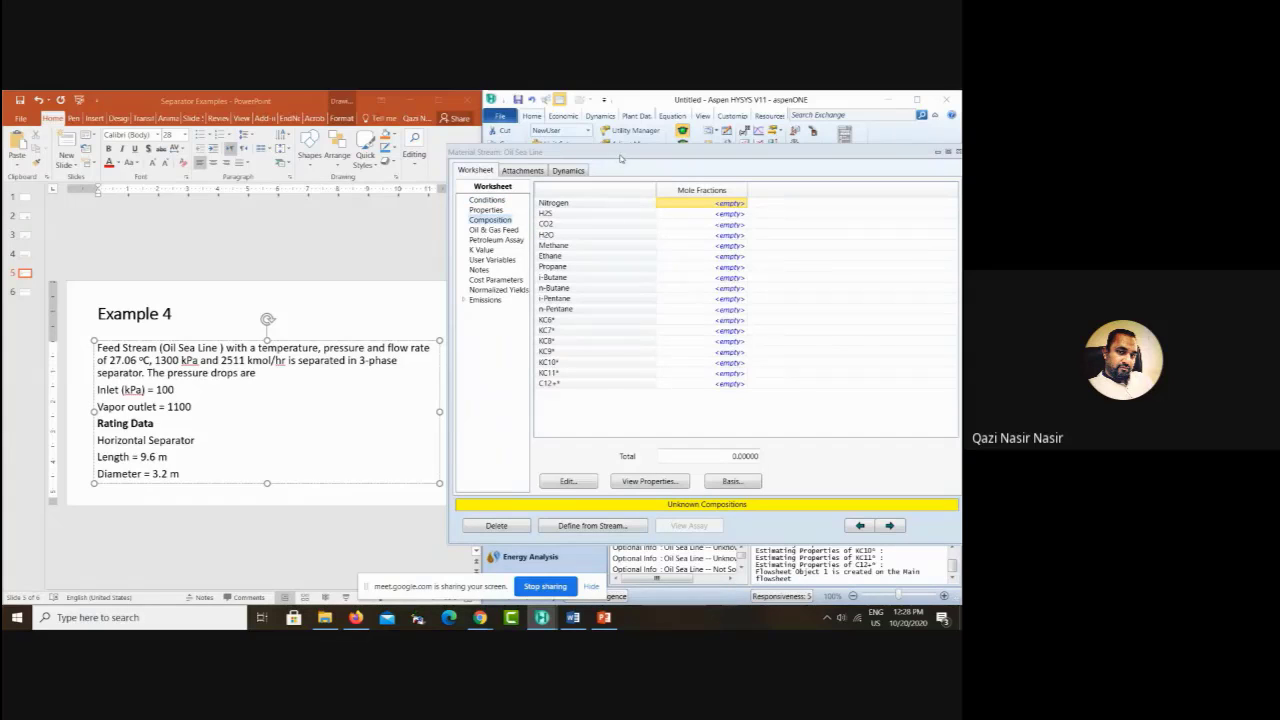
{"action": "left_click_drag", "start_coordinate": [621, 158], "coordinate": [686, 149]}
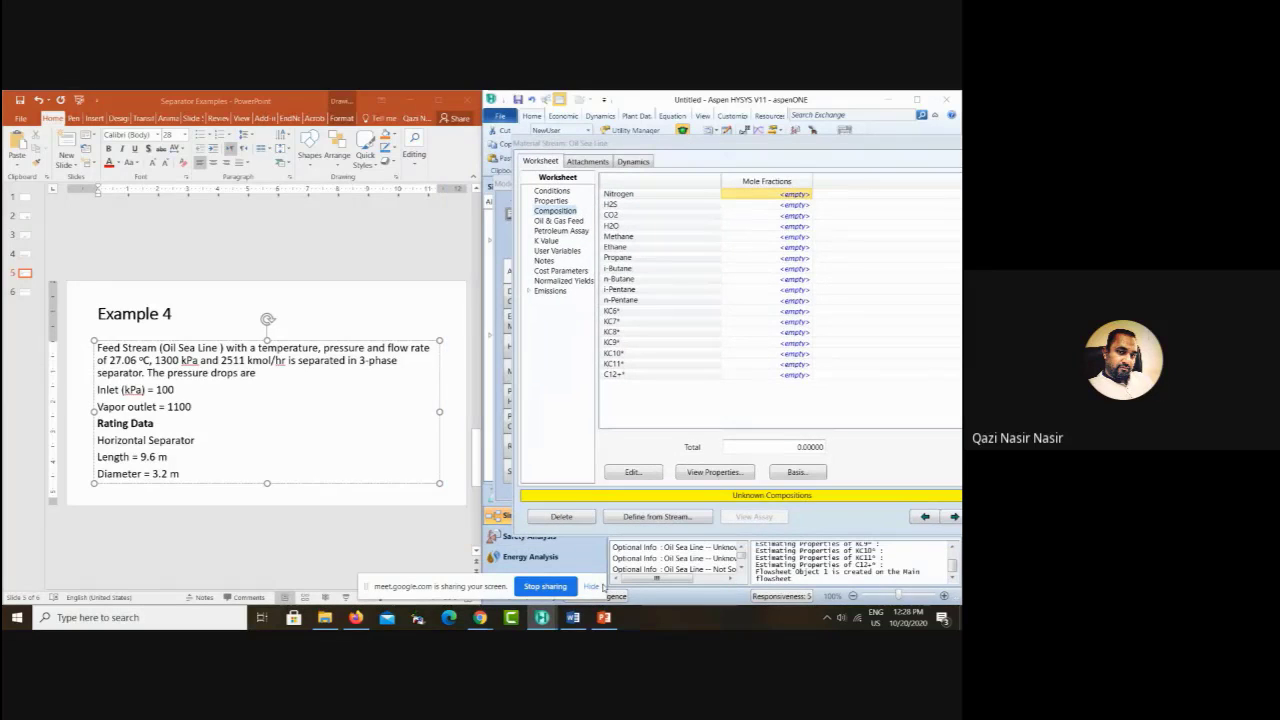
{"action": "left_click", "coordinate": [572, 617]}
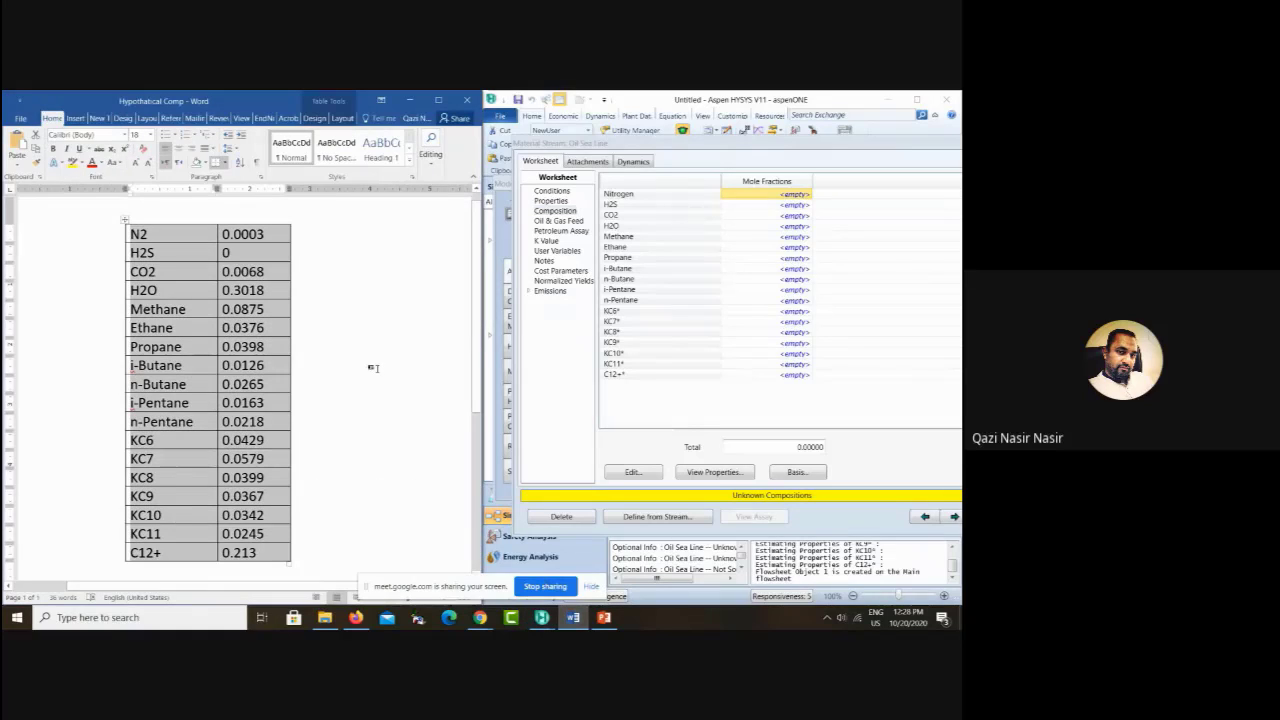
{"action": "left_click", "coordinate": [633, 474]}
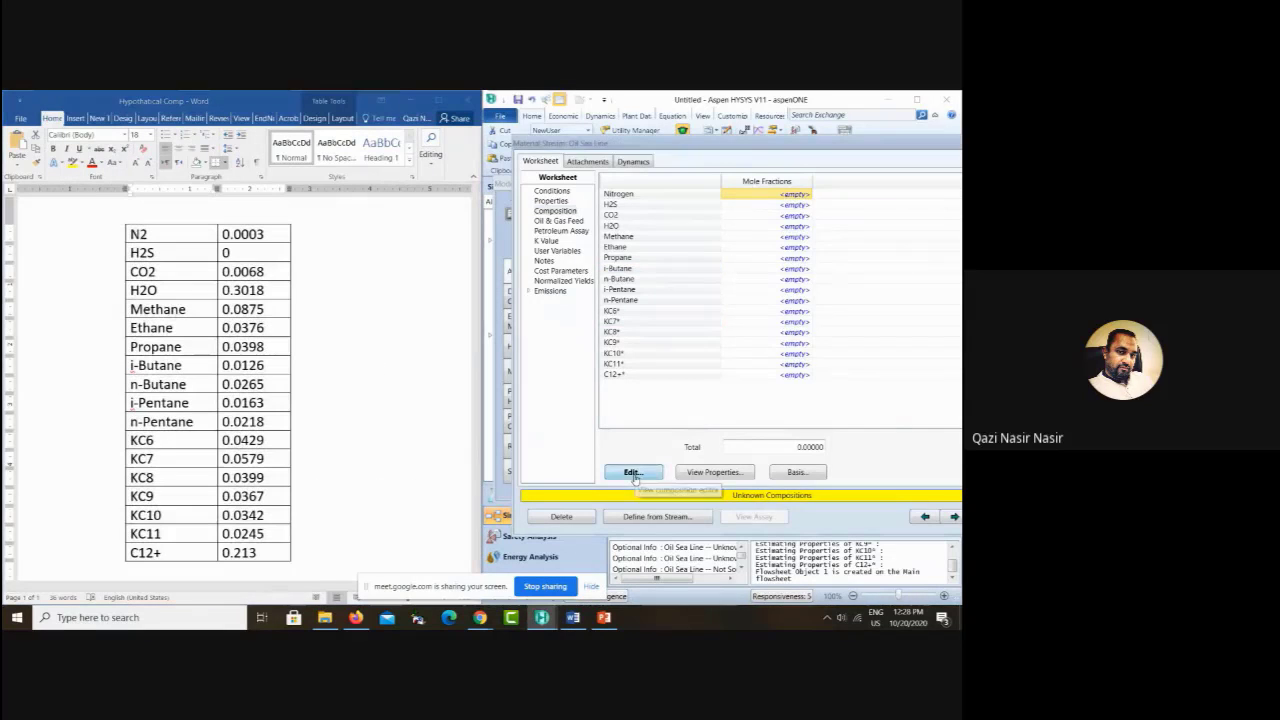
{"action": "left_click", "coordinate": [633, 476]}
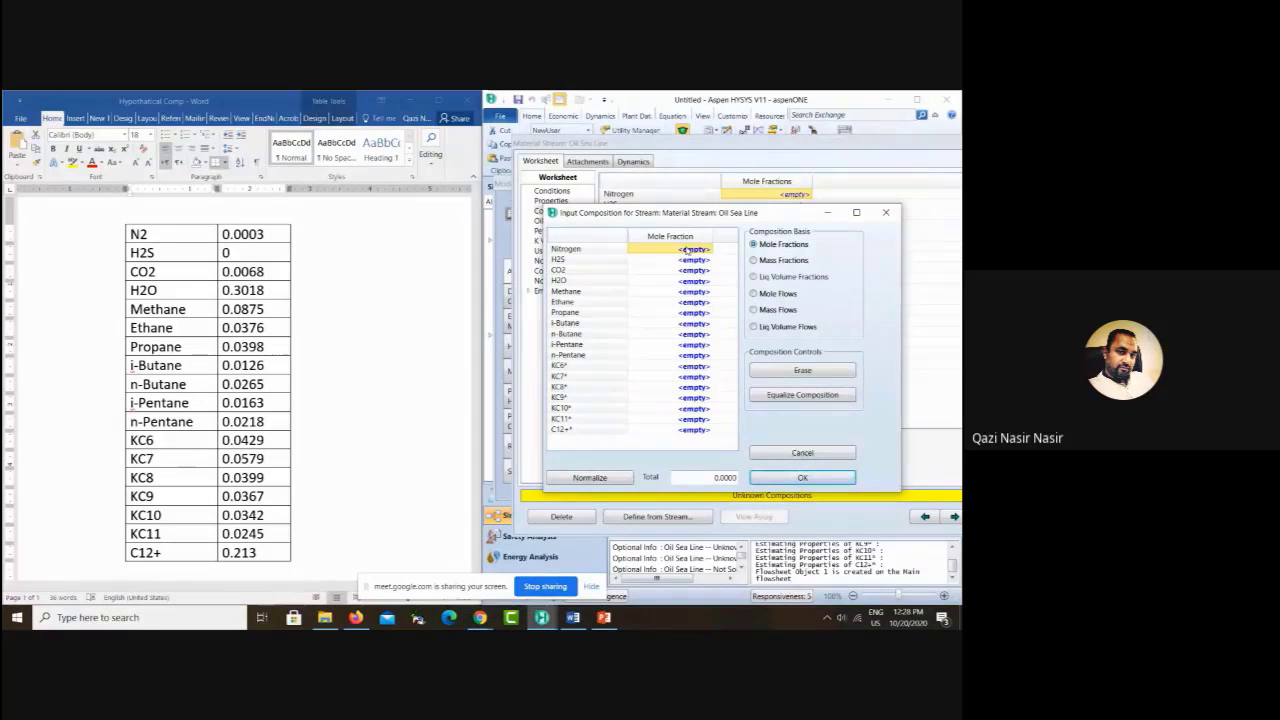
{"action": "left_click", "coordinate": [232, 243]}
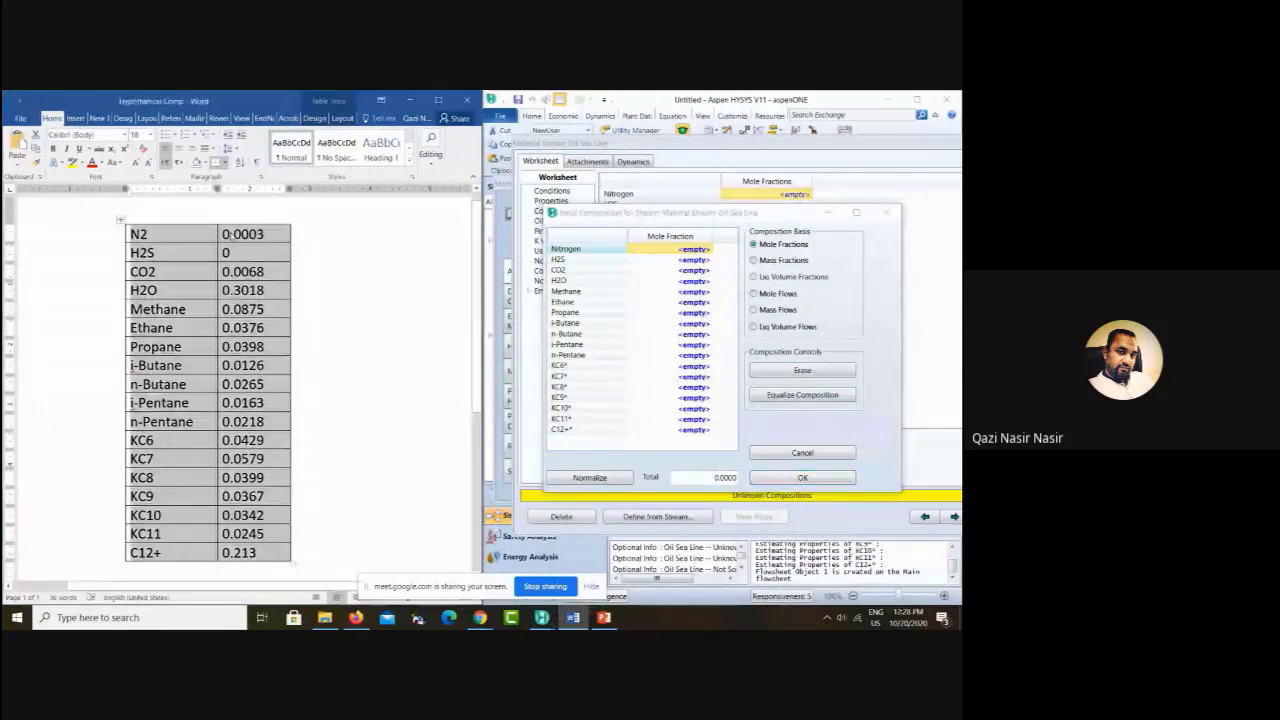
{"action": "left_click", "coordinate": [226, 234]}
{"action": "left_click_drag", "start_coordinate": [226, 234], "coordinate": [263, 526]}
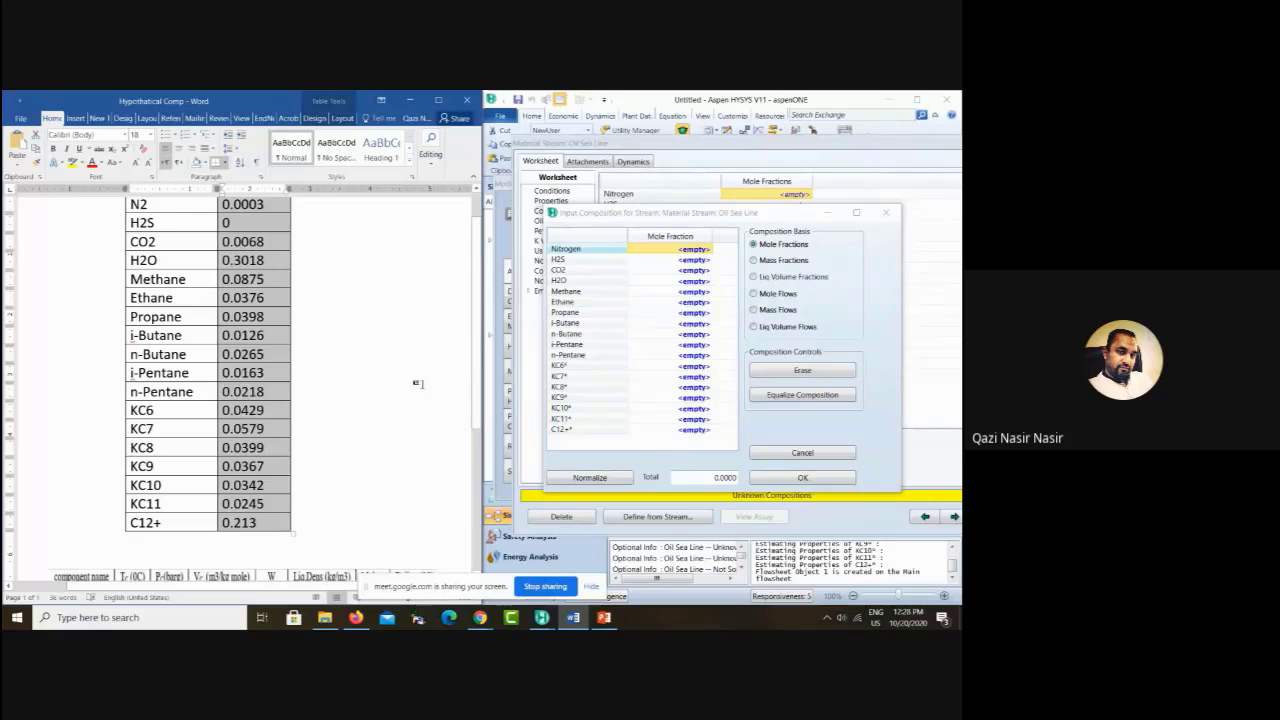
{"action": "left_click", "coordinate": [662, 344]}
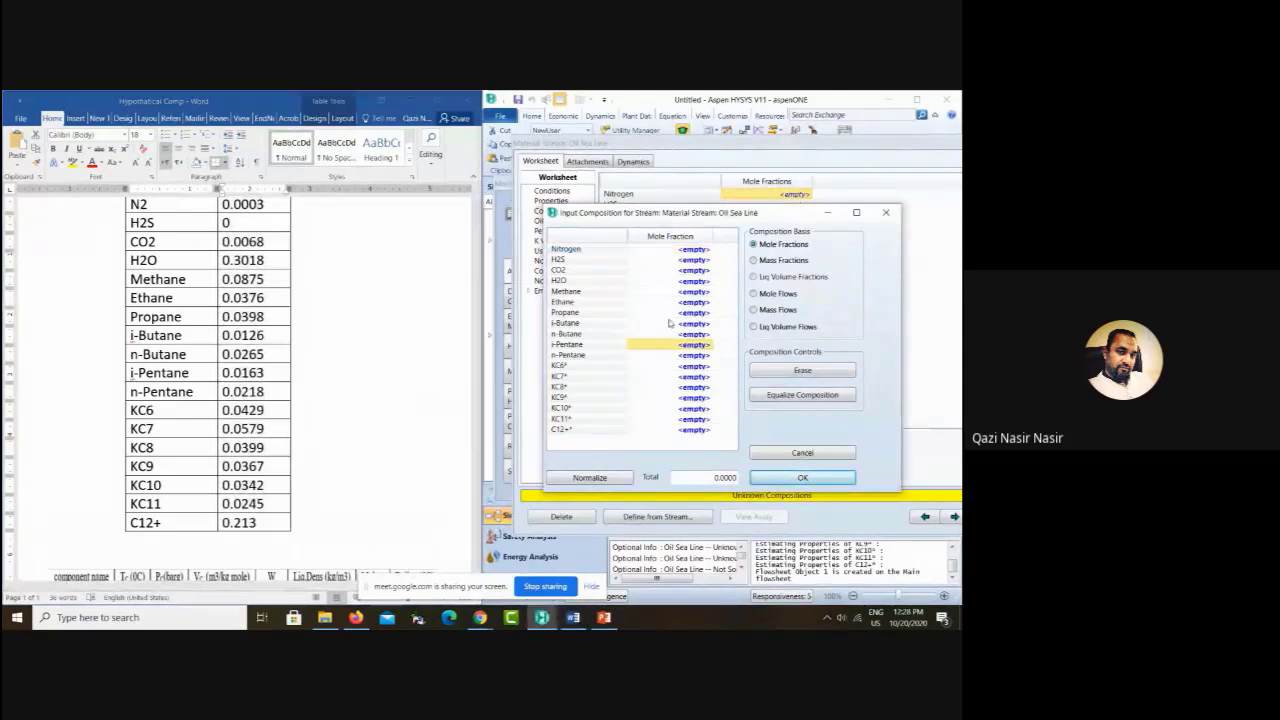
{"action": "left_click", "coordinate": [674, 250]}
{"action": "type", "text": "0.0003 0.0000 0.0068 0.3018 0.0875 0.0376 0.0398 0.0126 0.0265 0.0163 0.0218 0.0429 0.0579 0.0399 0.0367 0.0342 0.0245 0.2130"}
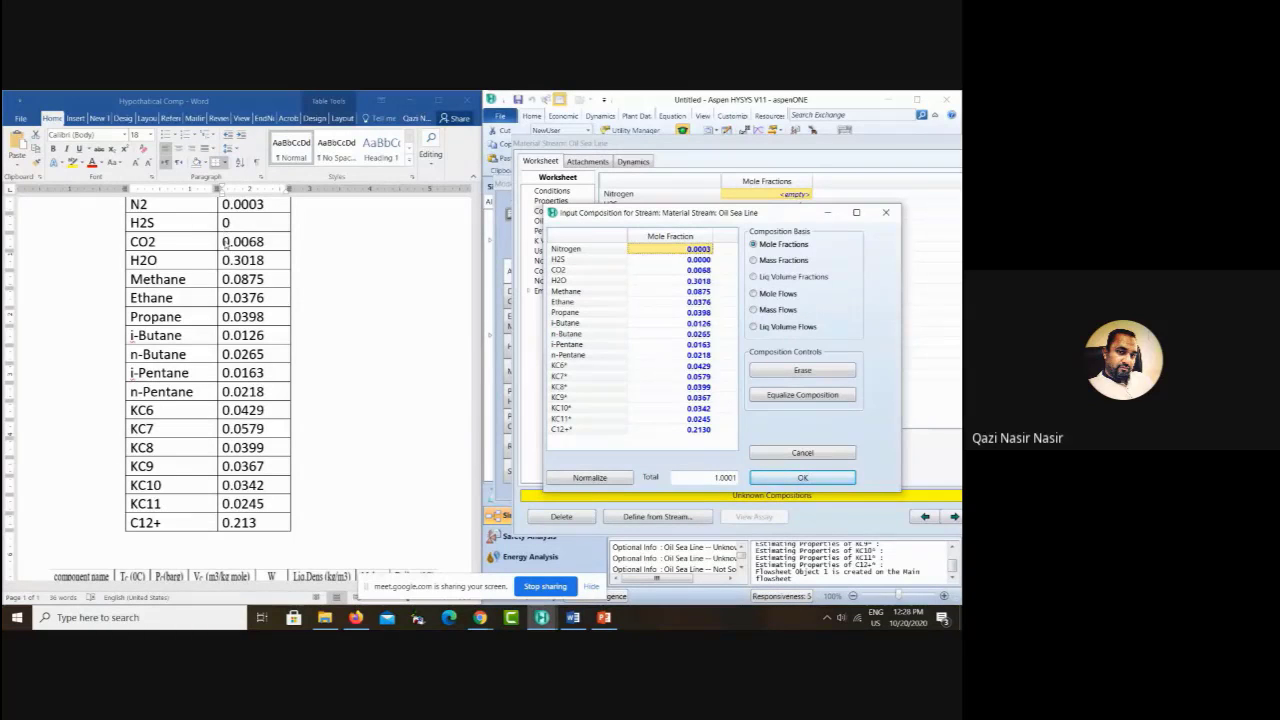
Step: Normalize the mole fractions, accept the composition and close the Oil Sea Line stream's window
{"action": "scroll", "coordinate": [265, 297], "scroll_direction": "down", "scroll_amount": 1}
{"action": "scroll", "coordinate": [265, 297], "scroll_direction": "up", "scroll_amount": 2}
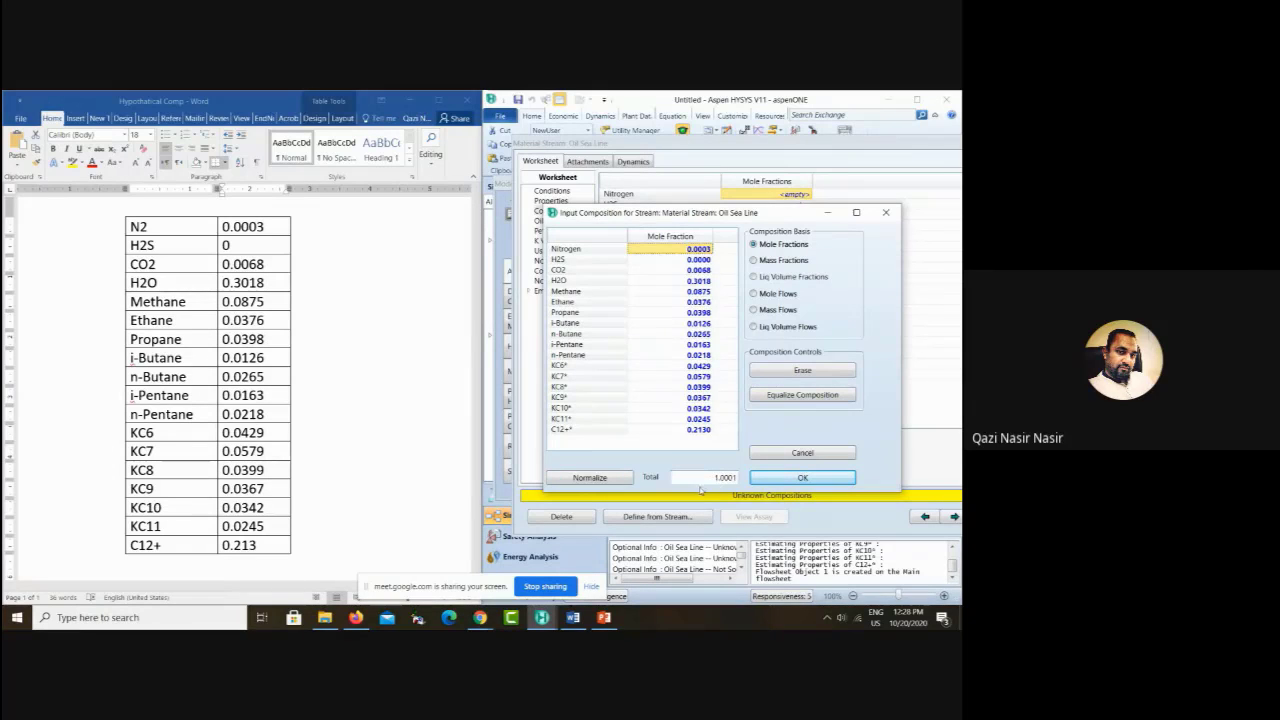
{"action": "left_click", "coordinate": [590, 479]}
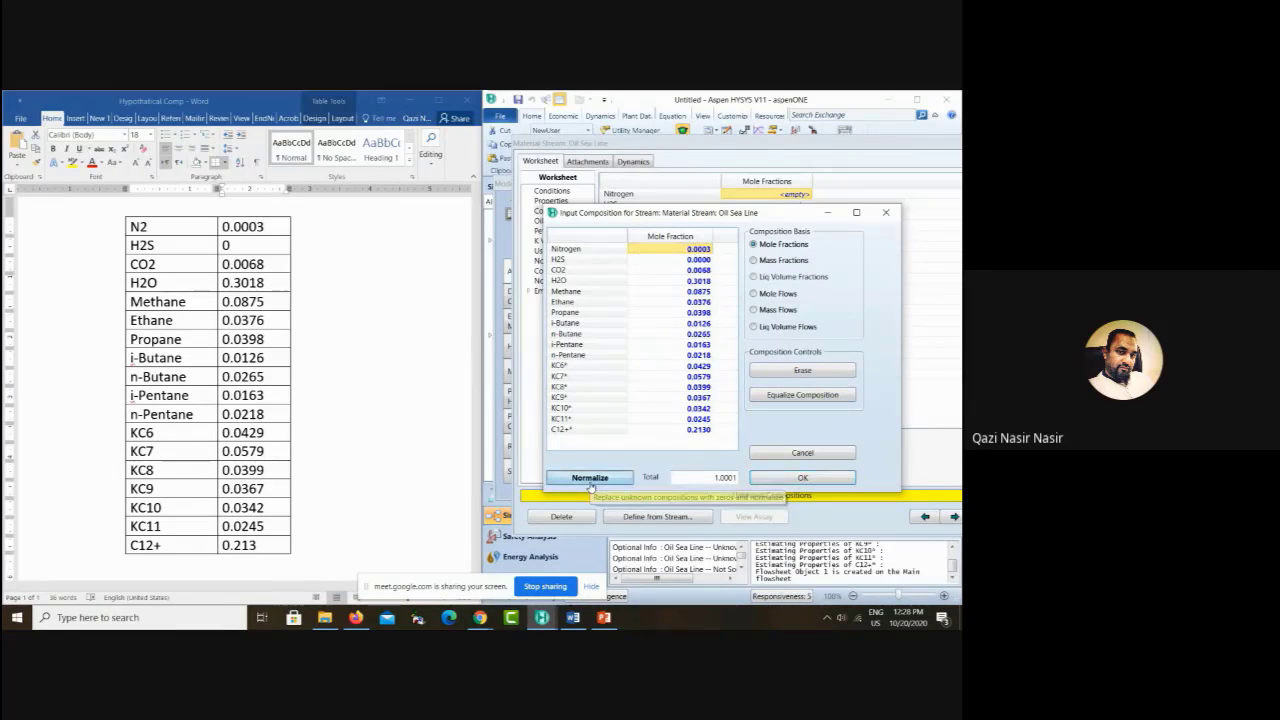
{"action": "left_click", "coordinate": [760, 479]}
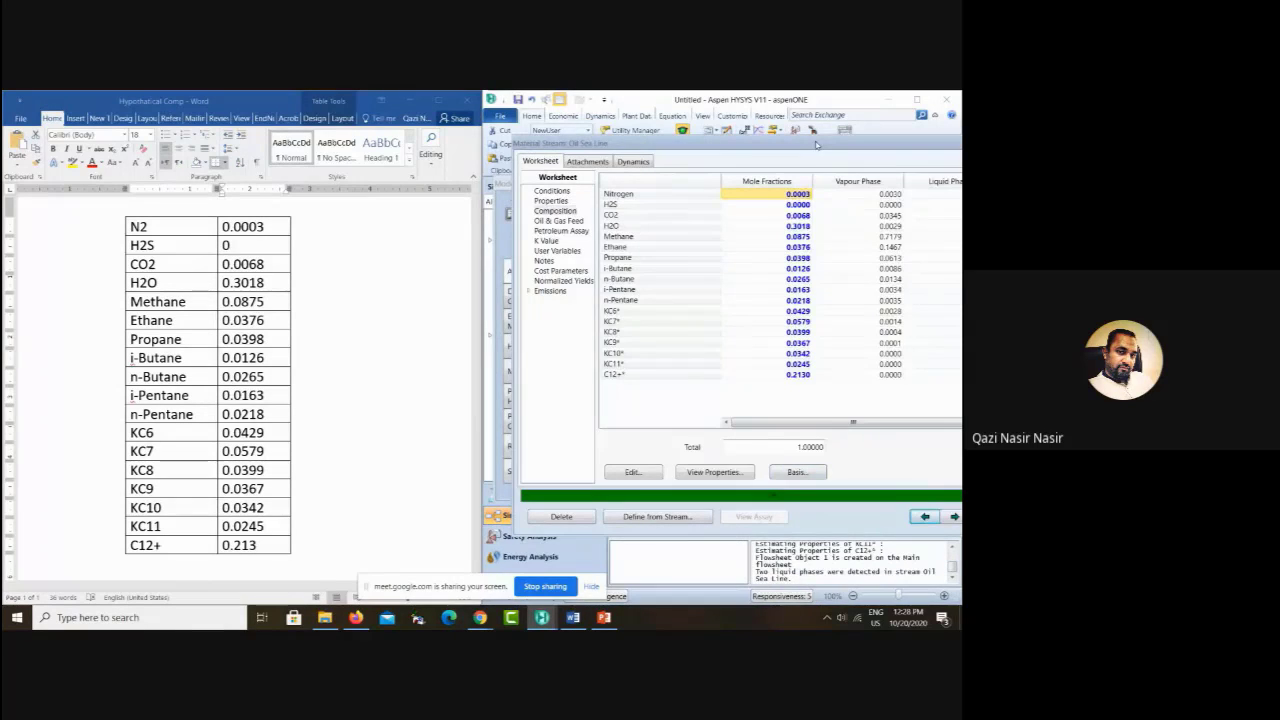
{"action": "left_click_drag", "start_coordinate": [820, 146], "coordinate": [688, 163]}
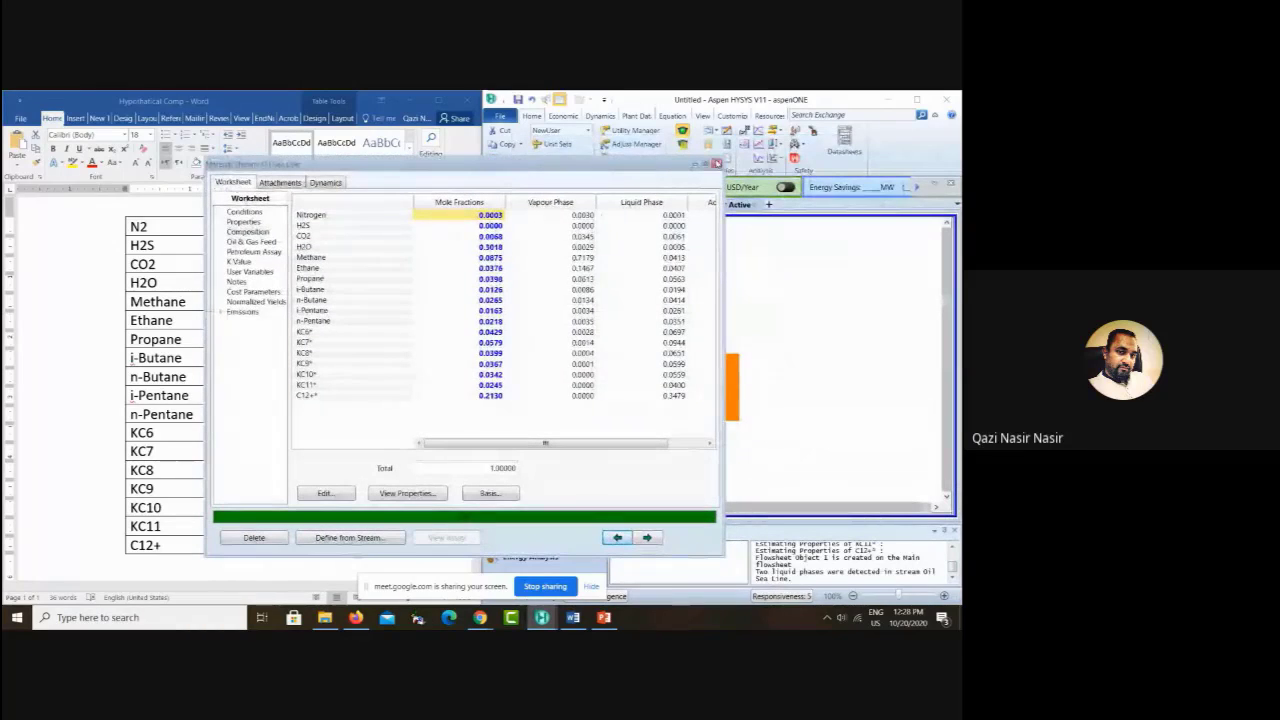
{"action": "left_click", "coordinate": [716, 163]}
{"action": "left_click", "coordinate": [753, 347]}
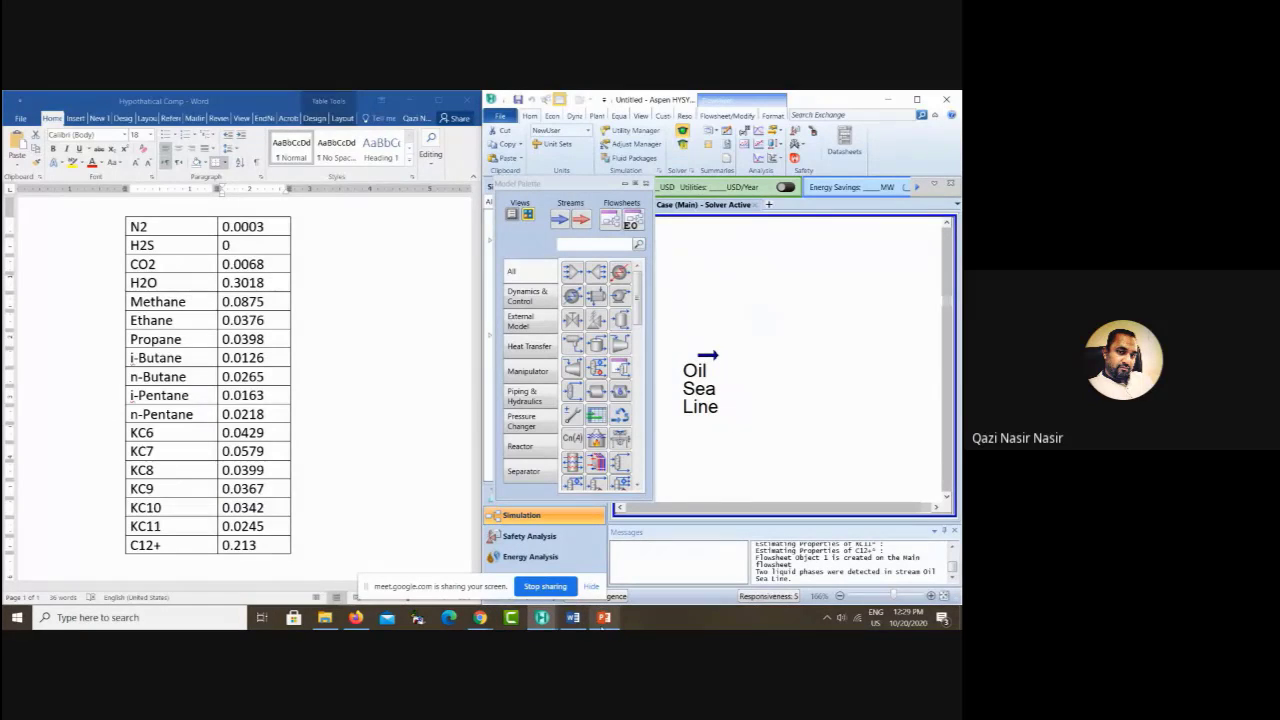
Step: Bring up the Example 4 slide in PowerPoint, and in Aspen HYSYS place a 3-phase separator beside the Oil Sea Line stream
{"action": "left_click", "coordinate": [603, 617]}
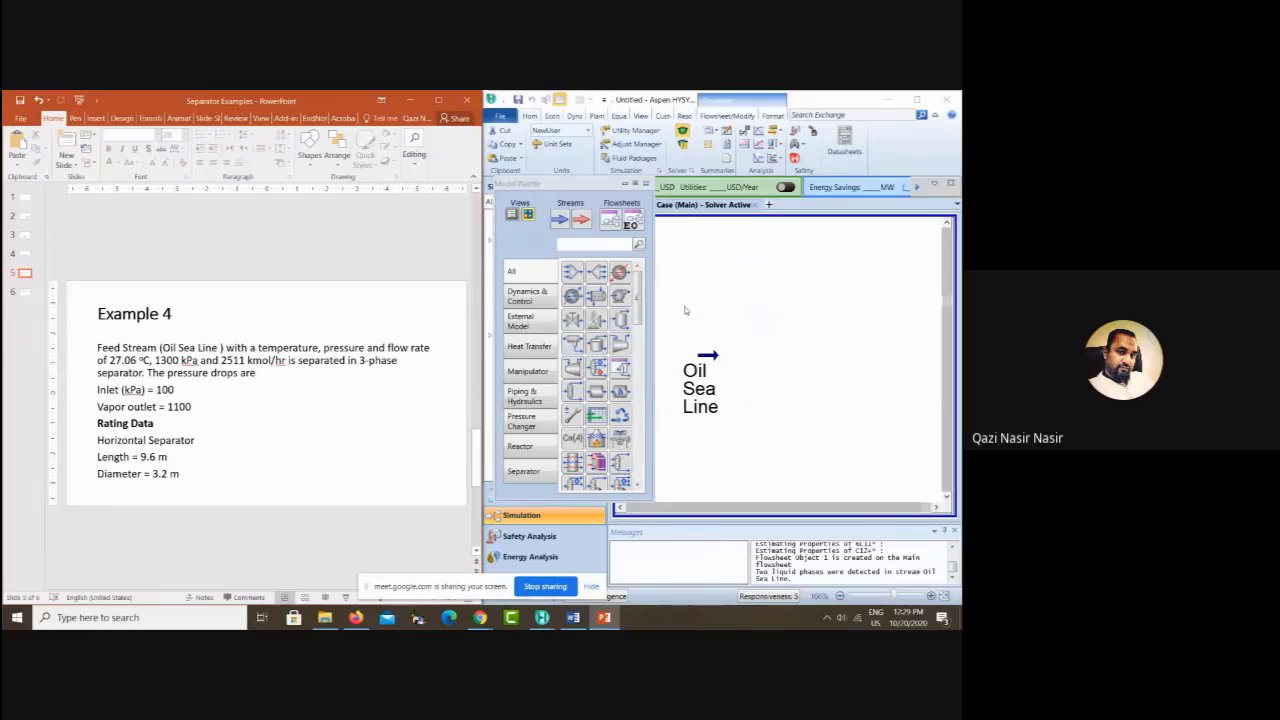
{"action": "left_click", "coordinate": [573, 344]}
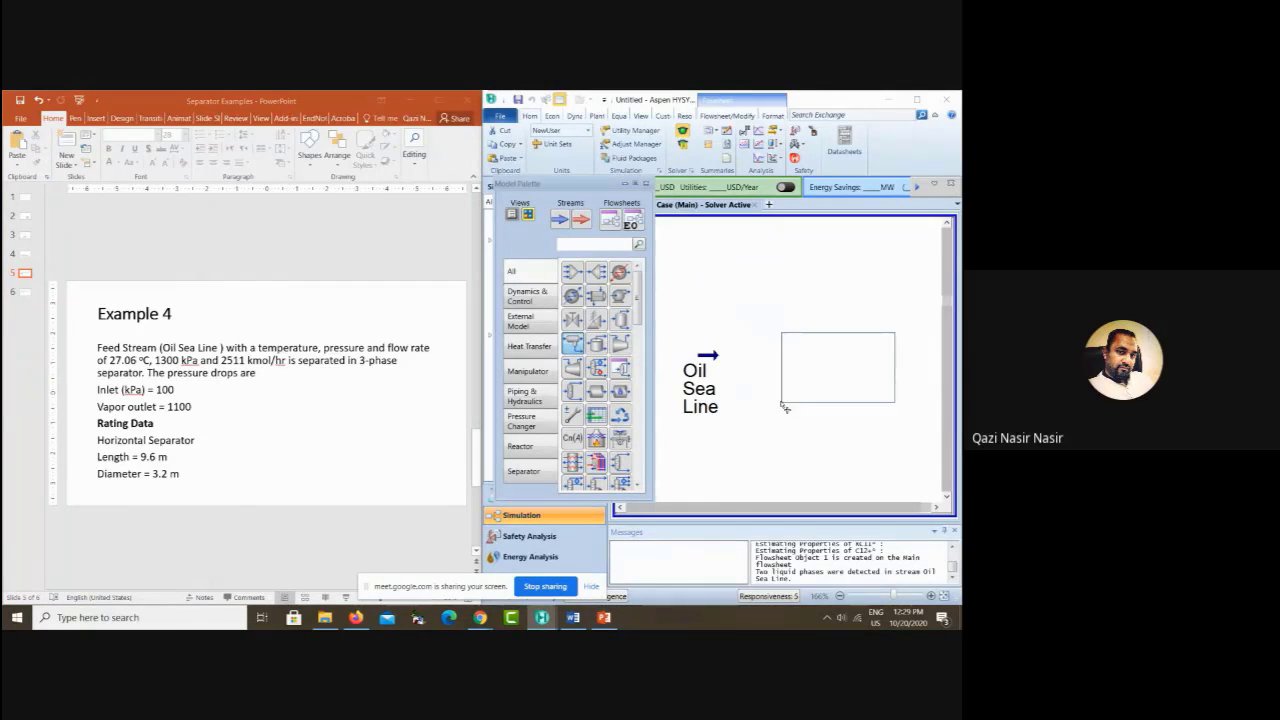
{"action": "left_click", "coordinate": [766, 405]}
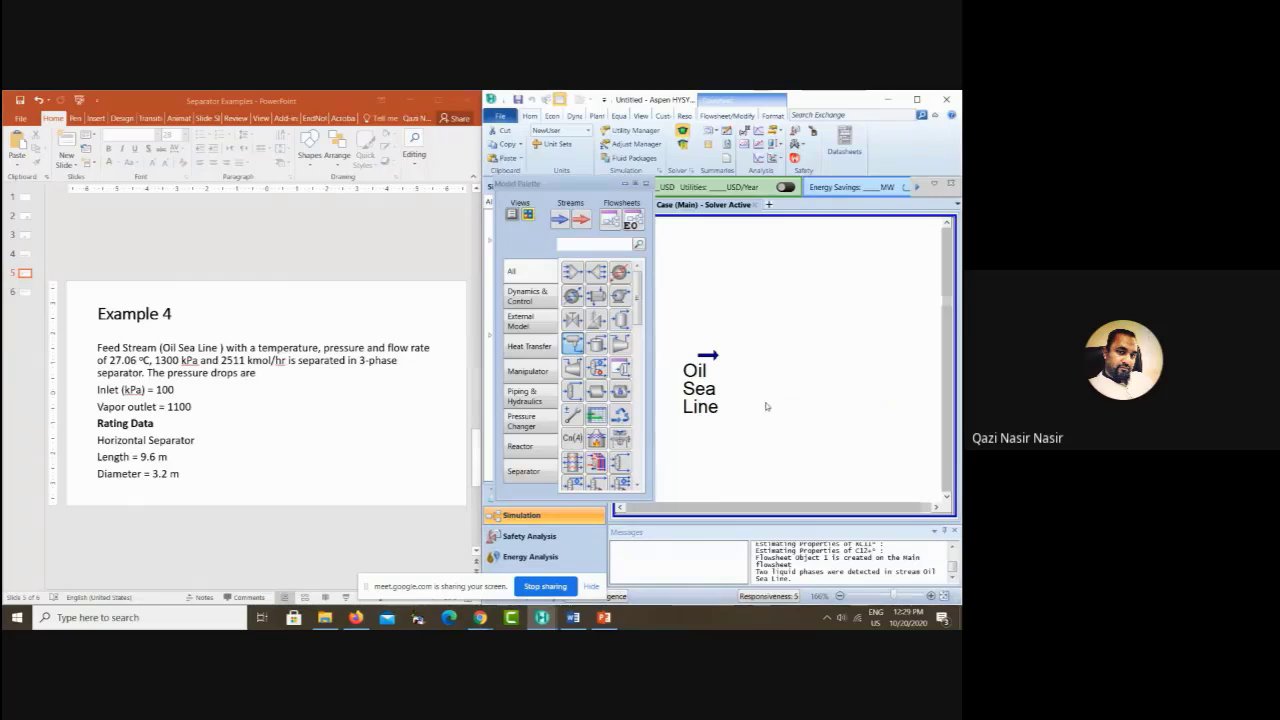
{"action": "left_click", "coordinate": [840, 596]}
{"action": "left_click", "coordinate": [840, 596]}
{"action": "left_click", "coordinate": [840, 596]}
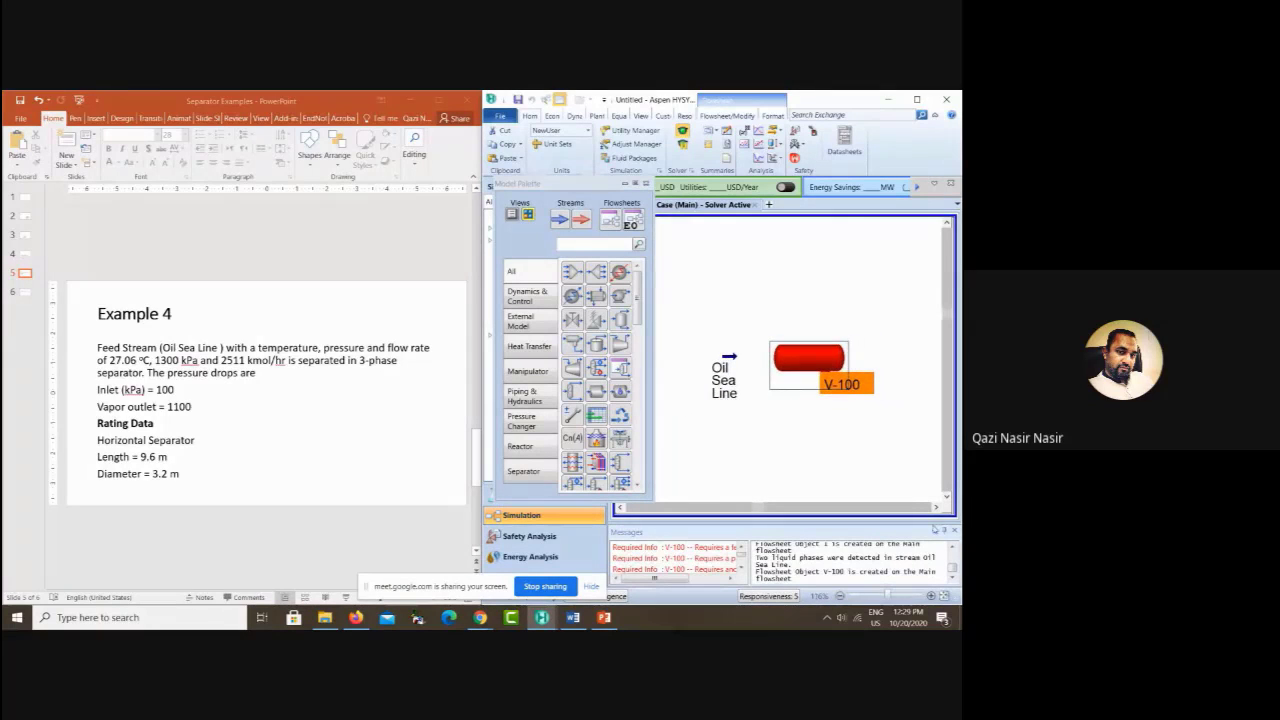
Step: Open the 3-phase separator and connect Oil Sea Line as its inlet stream
{"action": "double_click", "coordinate": [809, 367]}
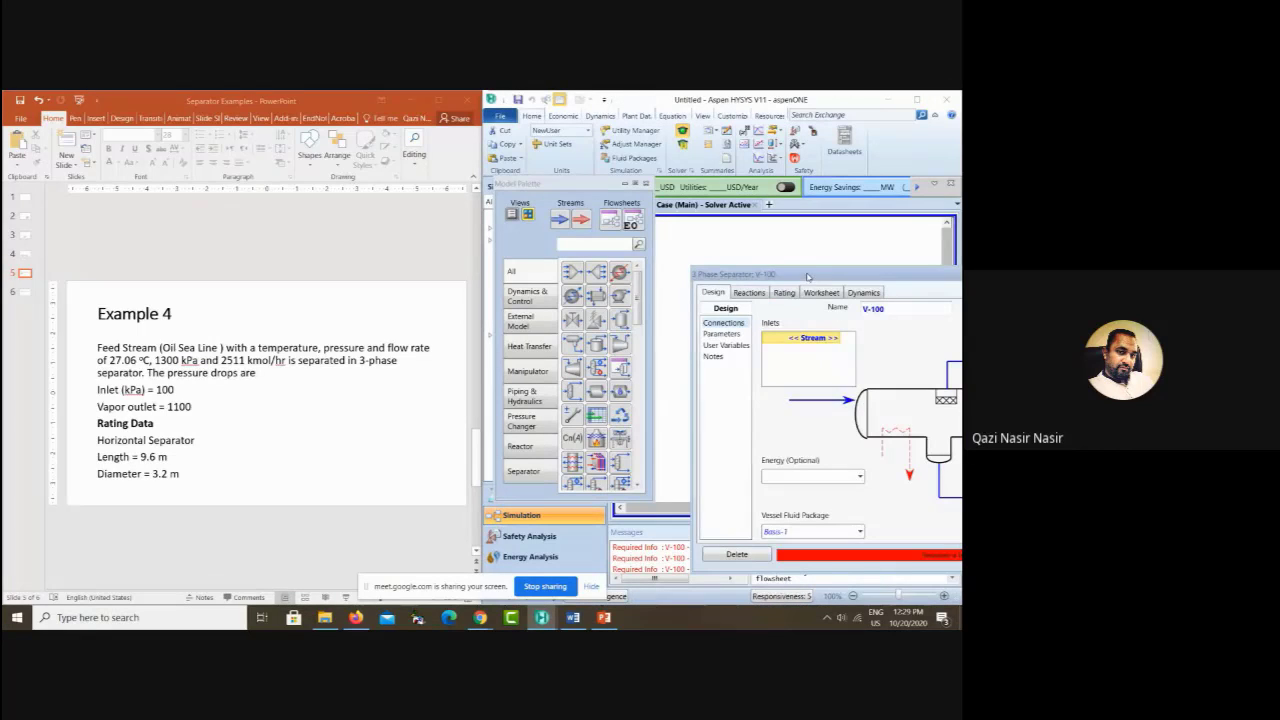
{"action": "left_click_drag", "start_coordinate": [808, 277], "coordinate": [662, 171]}
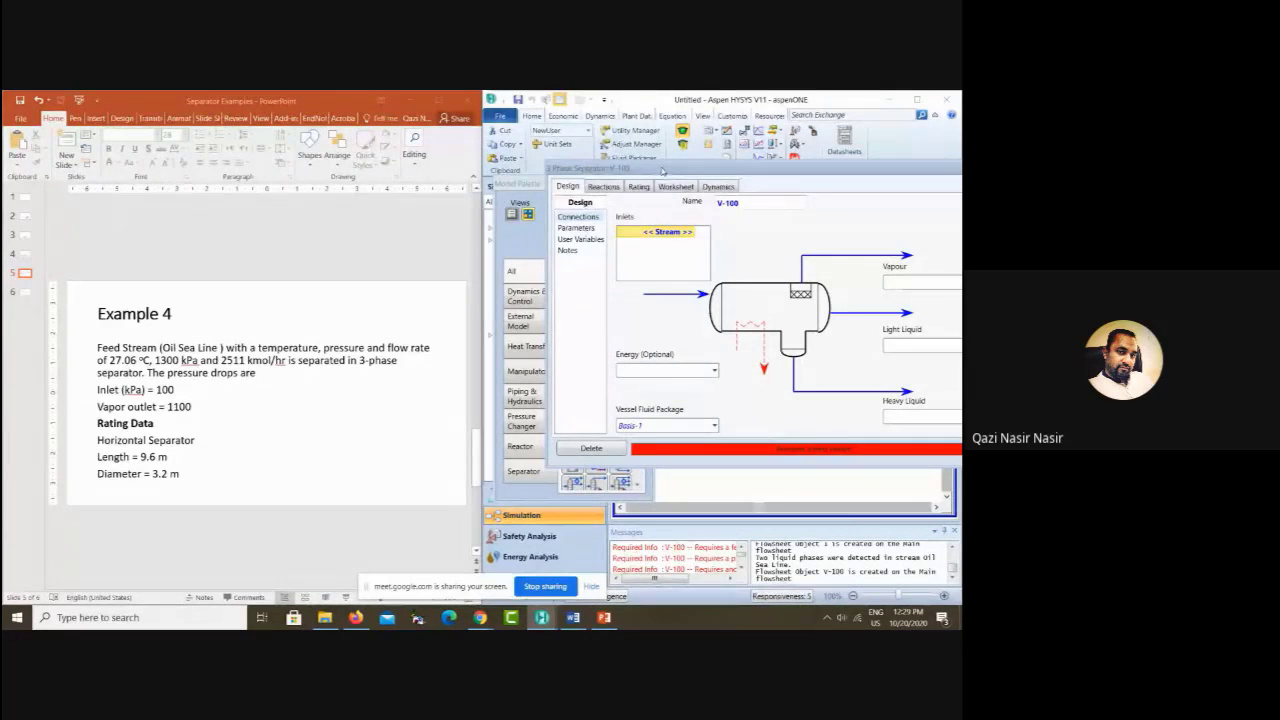
{"action": "left_click", "coordinate": [694, 237]}
{"action": "left_click", "coordinate": [694, 237]}
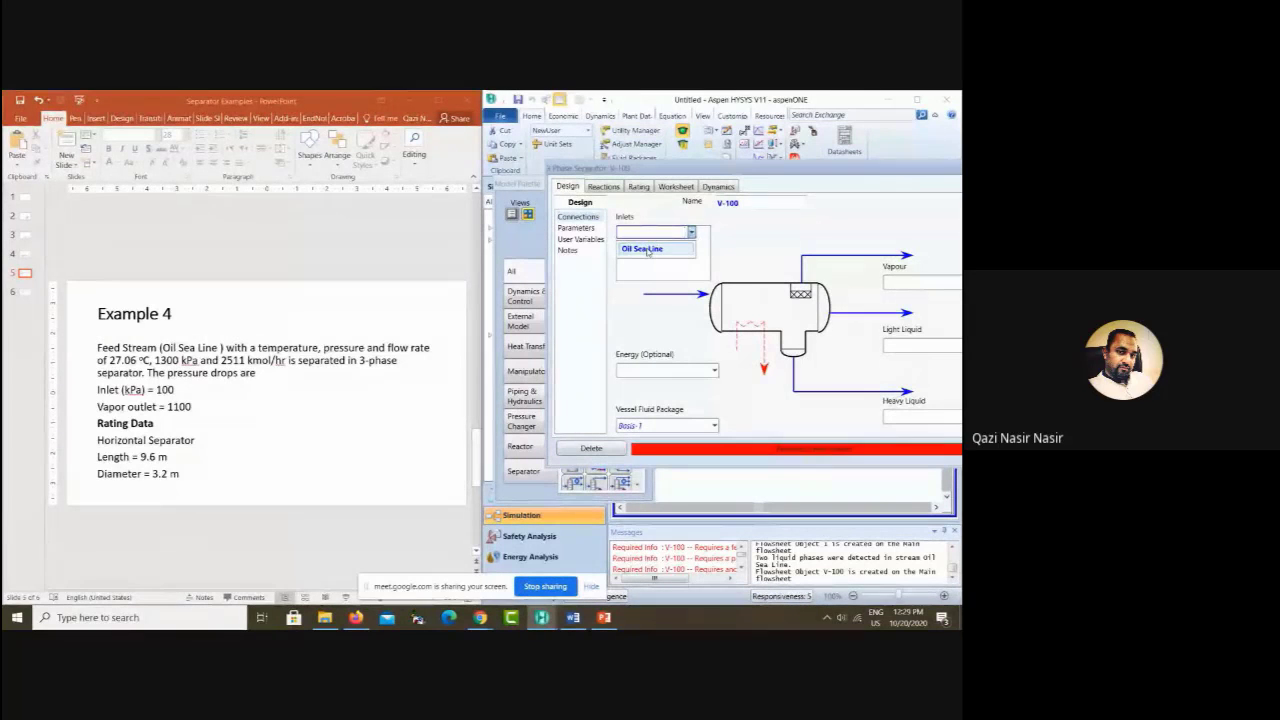
{"action": "left_click", "coordinate": [647, 250]}
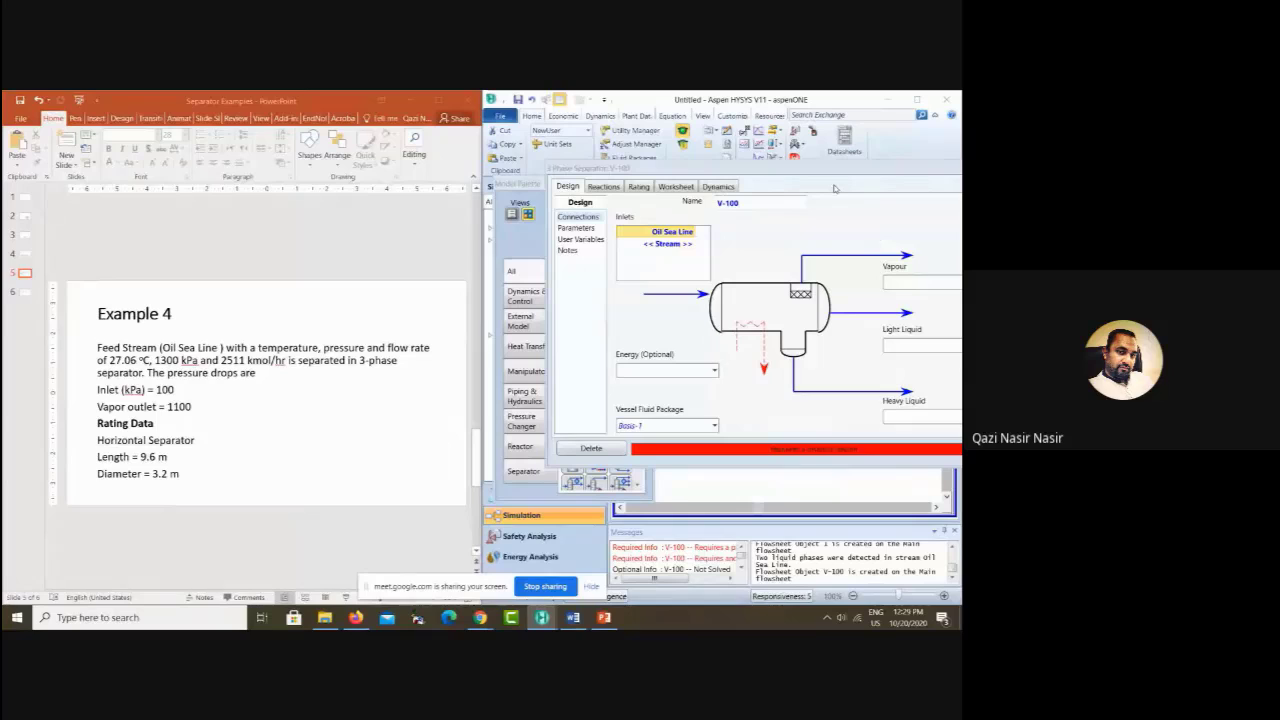
Step: Name the 3-phase separator's outlet streams Gas for vapour, Oil for light liquid and Water for heavy liquid
{"action": "left_click_drag", "start_coordinate": [761, 174], "coordinate": [636, 172]}
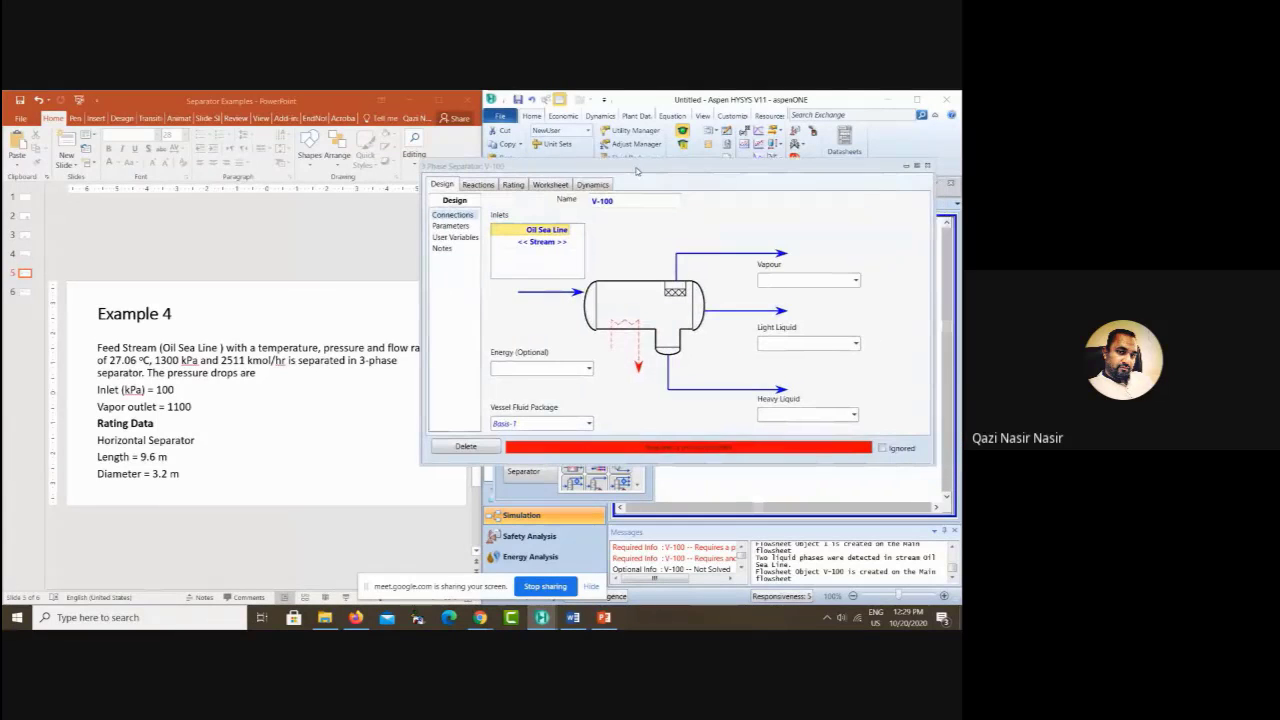
{"action": "left_click", "coordinate": [788, 282]}
{"action": "type", "text": "Gas"}
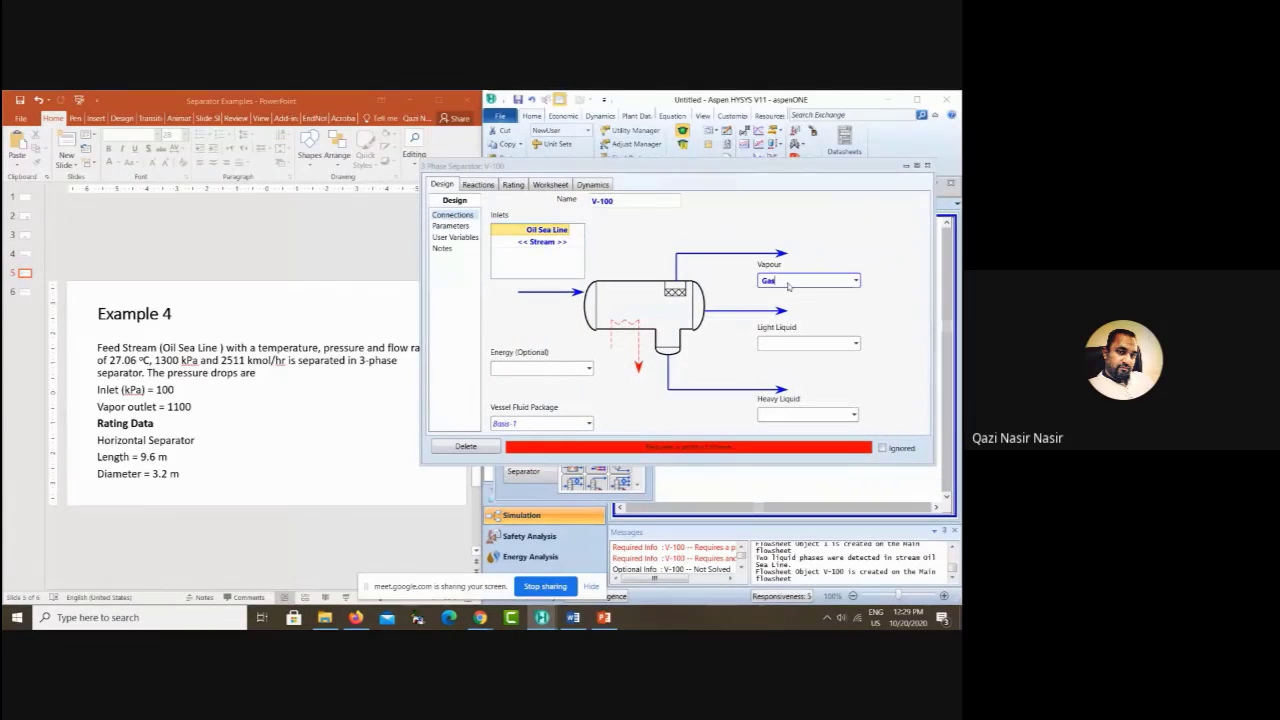
{"action": "left_click", "coordinate": [787, 342]}
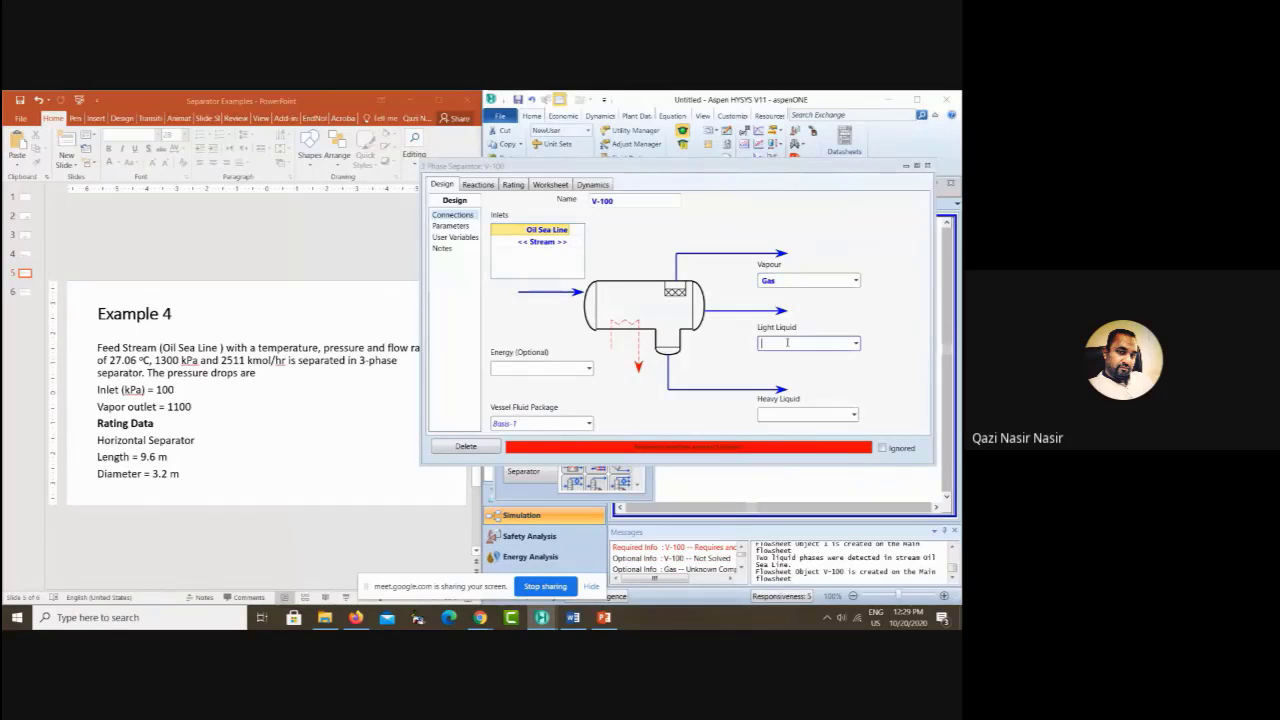
{"action": "type", "text": "Oil"}
{"action": "key", "text": "Return"}
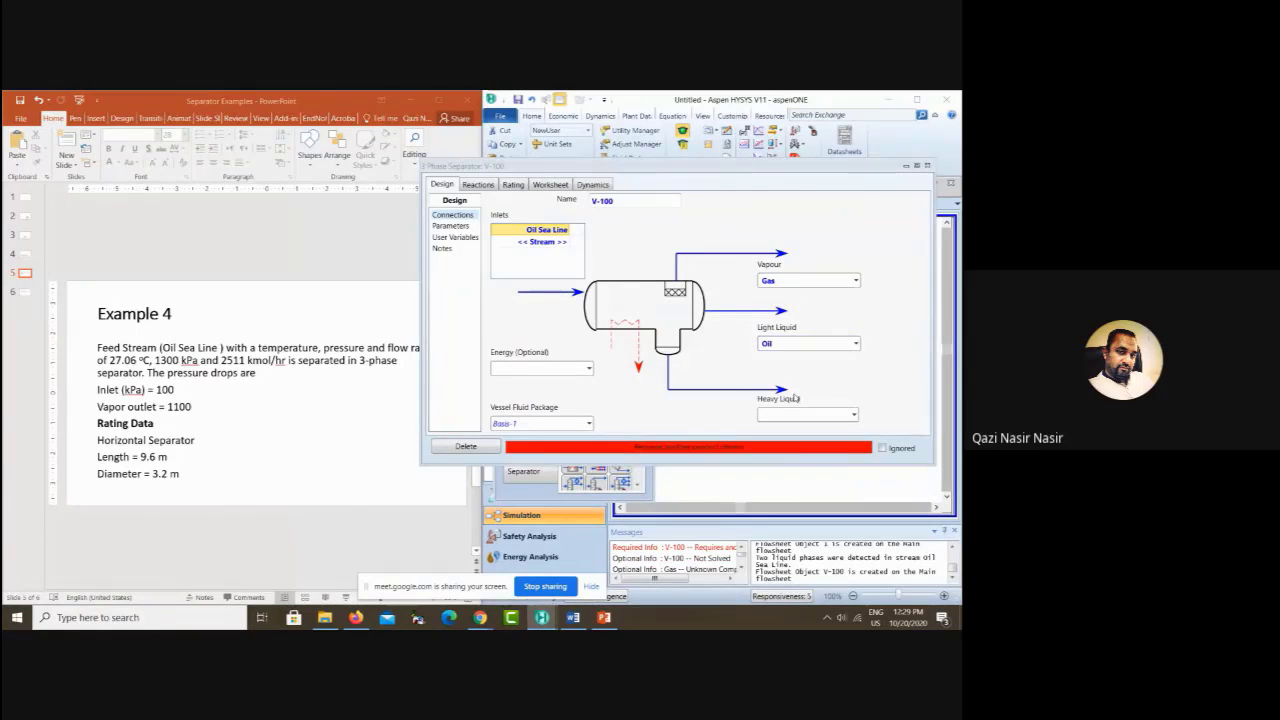
{"action": "left_click", "coordinate": [784, 415]}
{"action": "type", "text": "Water"}
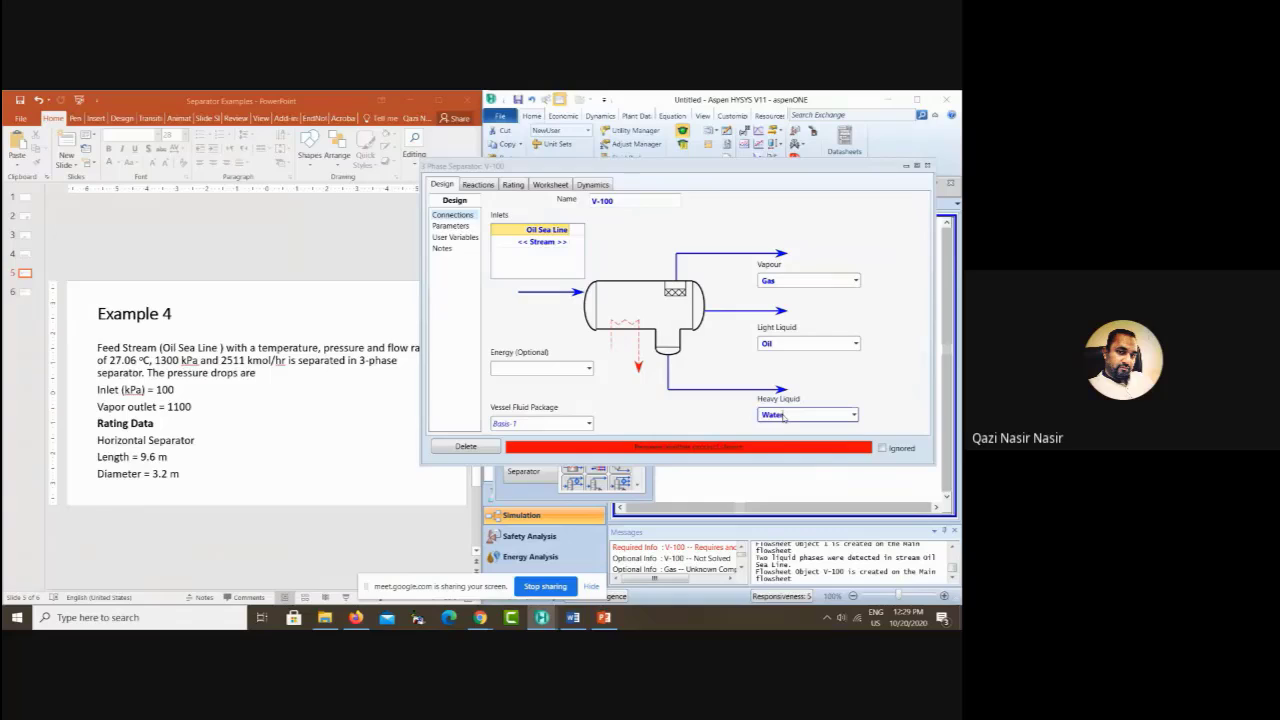
{"action": "key", "text": "Return"}
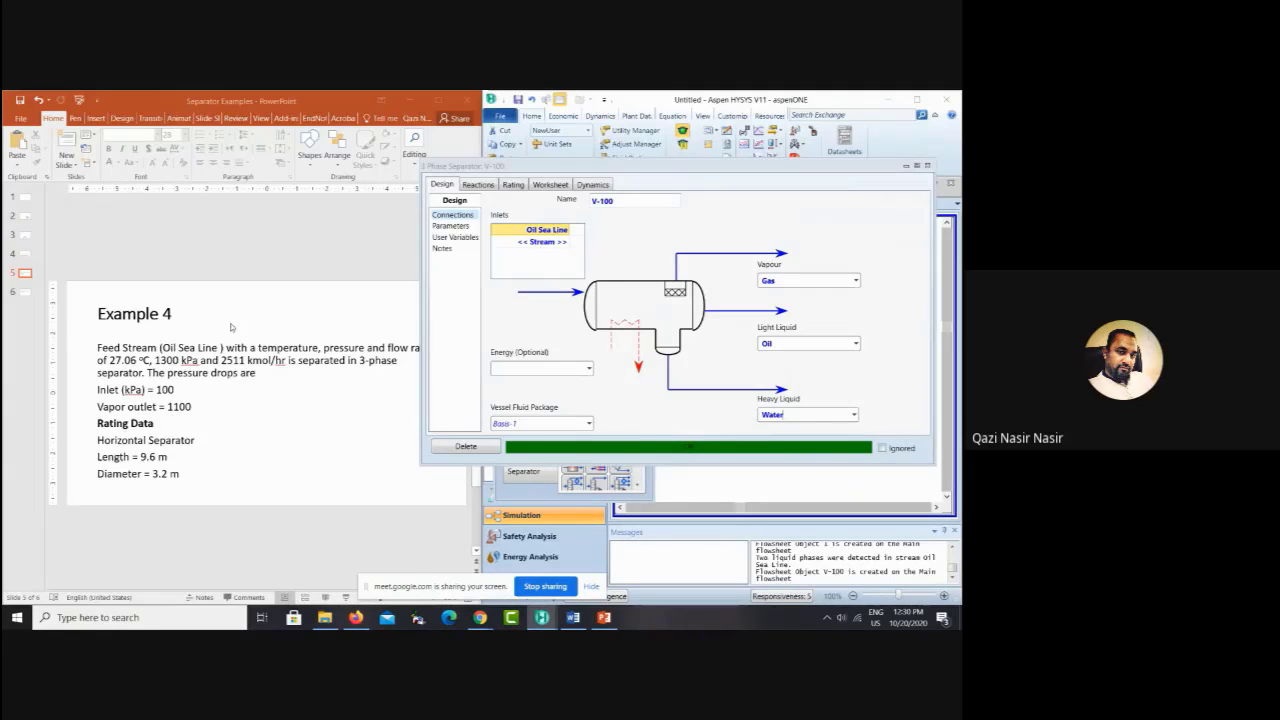
Step: Set the separator's pressure drops to 100 kPa at the inlet and 1100 kPa at the vapour outlet
{"action": "left_click", "coordinate": [451, 226]}
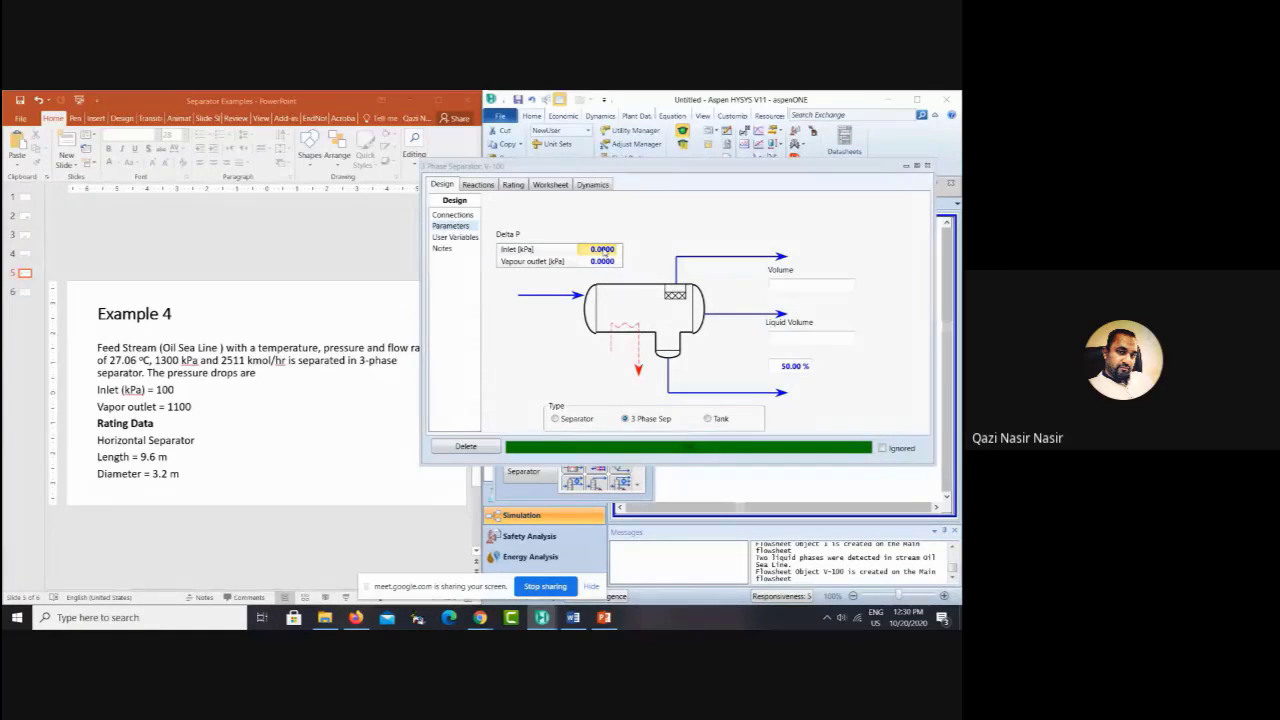
{"action": "type", "text": "100"}
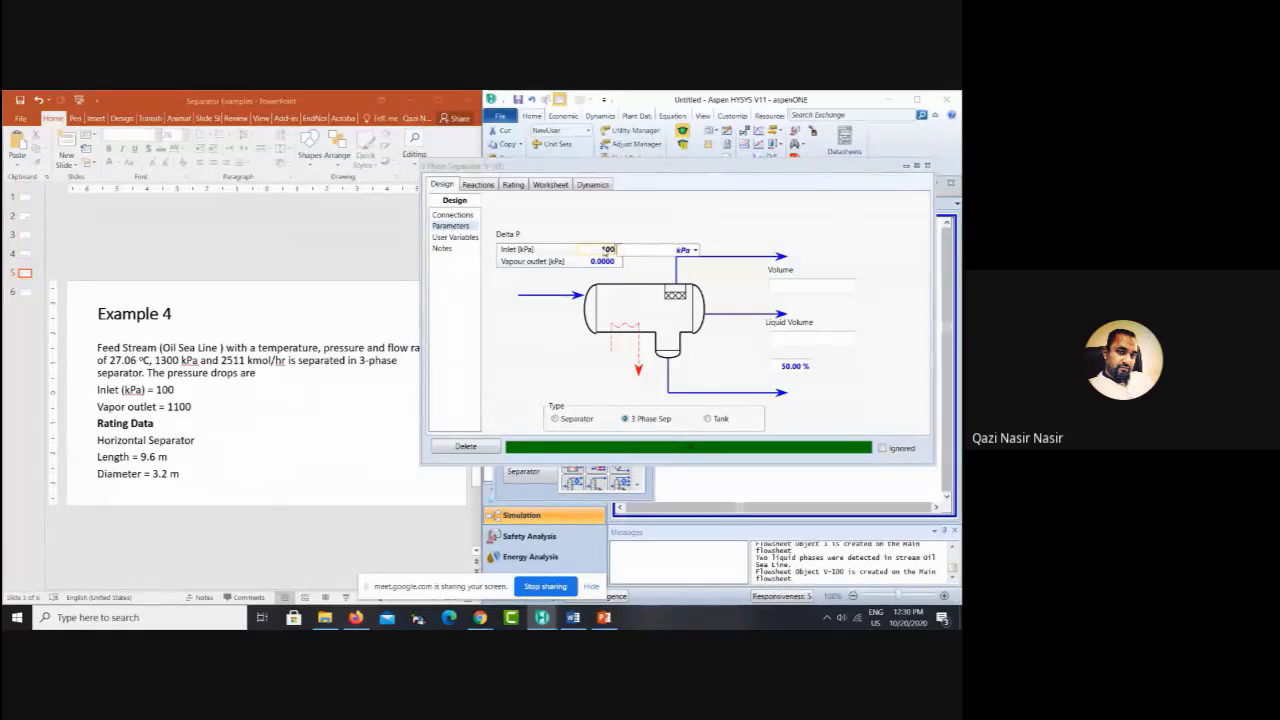
{"action": "left_click", "coordinate": [600, 262]}
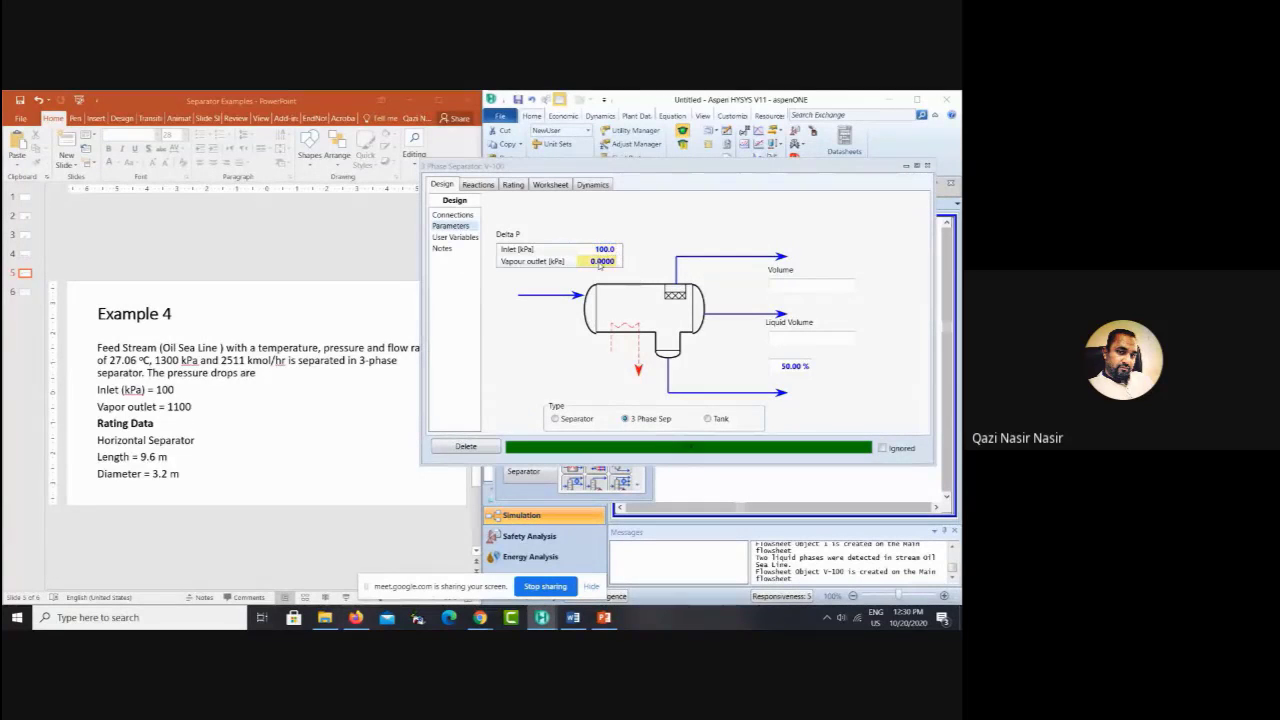
{"action": "type", "text": "11"}
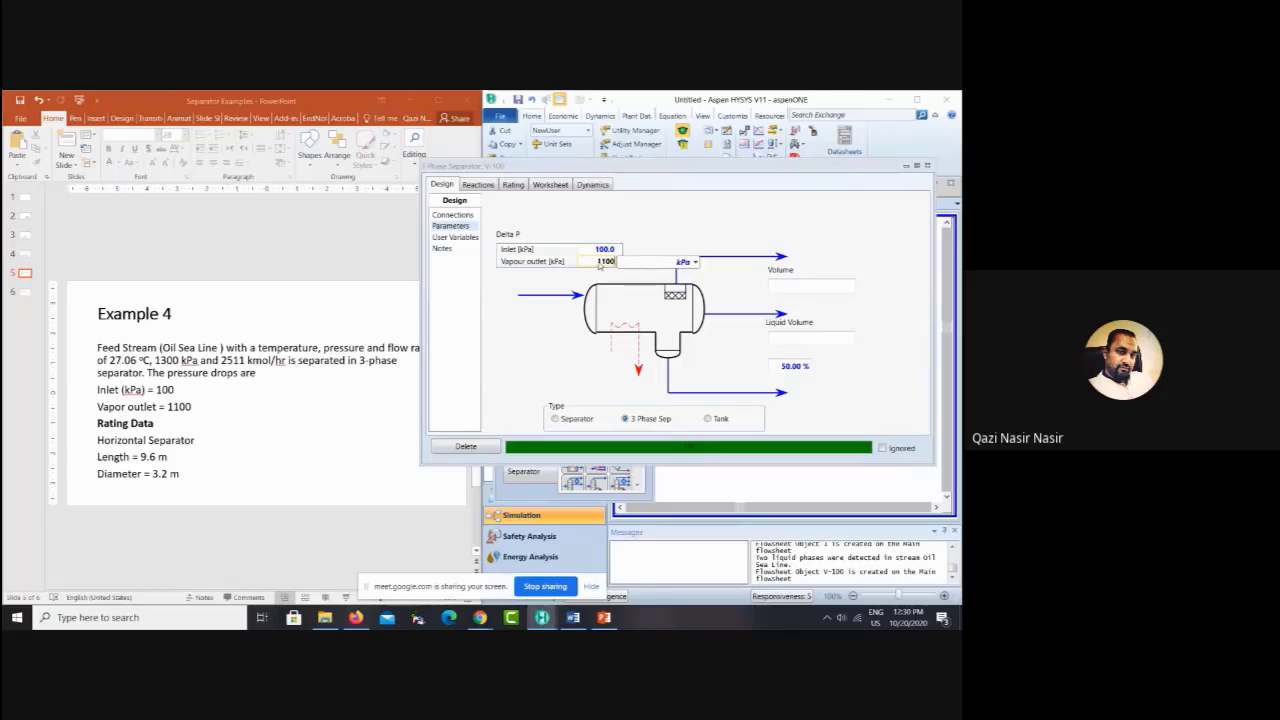
{"action": "type", "text": "00"}
{"action": "key", "text": "Return"}
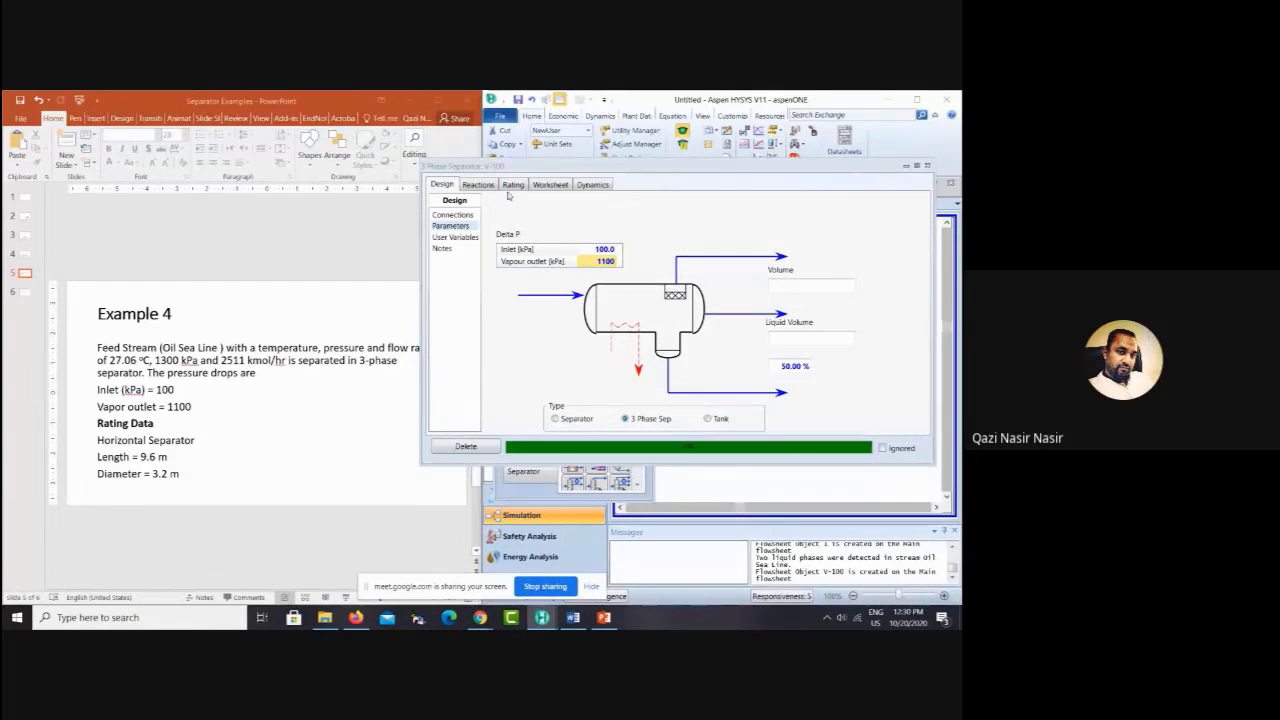
Step: In the separator's rating data, size the horizontal vessel with a length of 9.6 m and a diameter of 3.2 m
{"action": "left_click", "coordinate": [512, 186]}
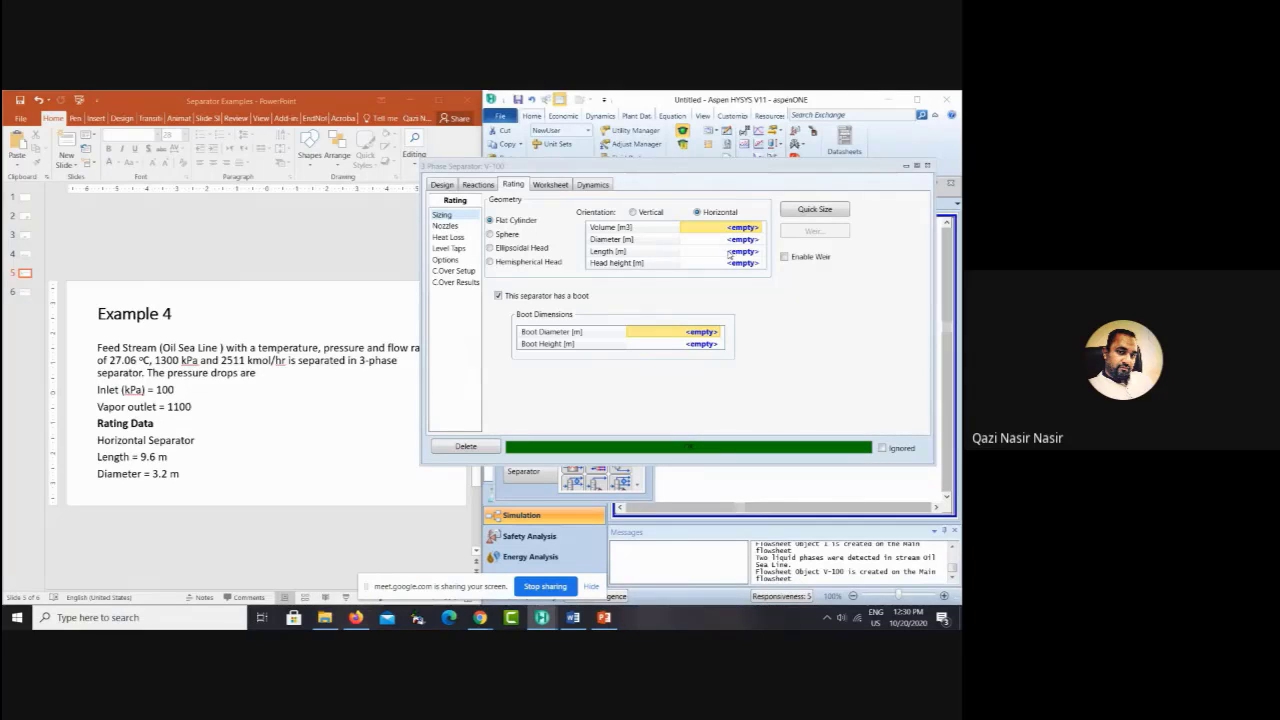
{"action": "left_click", "coordinate": [602, 229]}
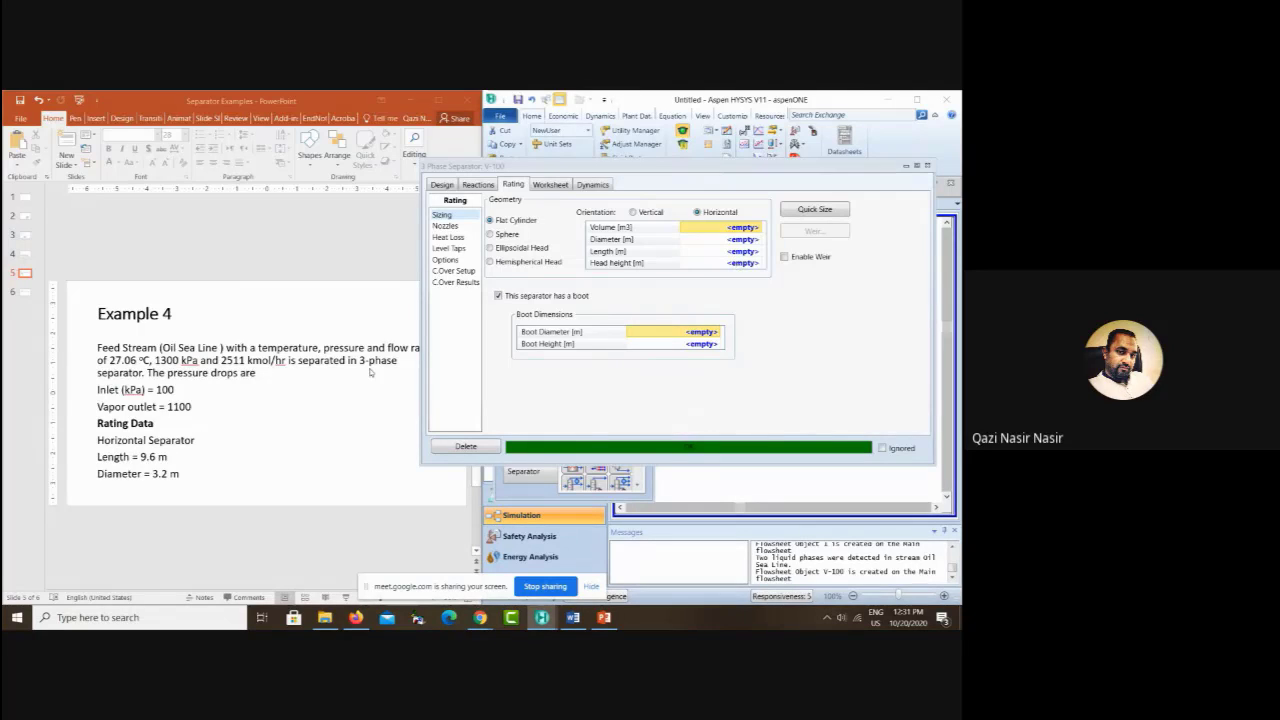
{"action": "left_click", "coordinate": [525, 332]}
{"action": "left_click", "coordinate": [736, 252]}
{"action": "type", "text": "9"}
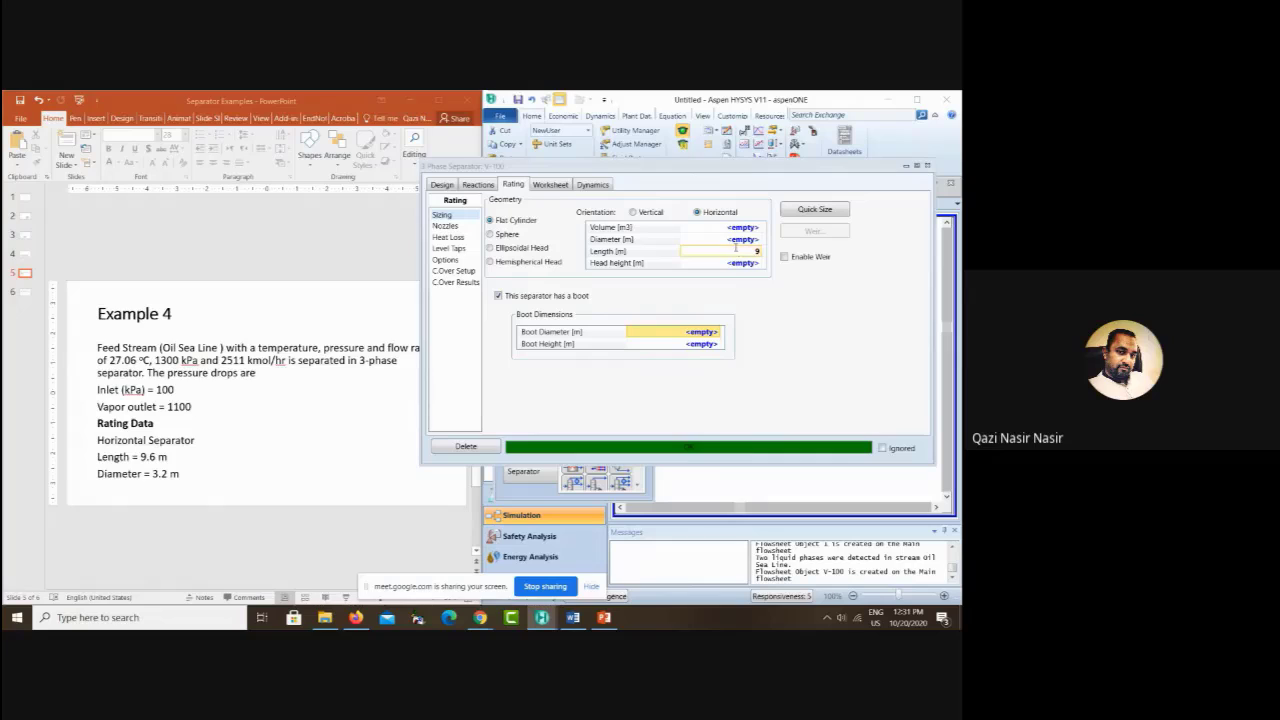
{"action": "type", "text": ".6"}
{"action": "key", "text": "Return"}
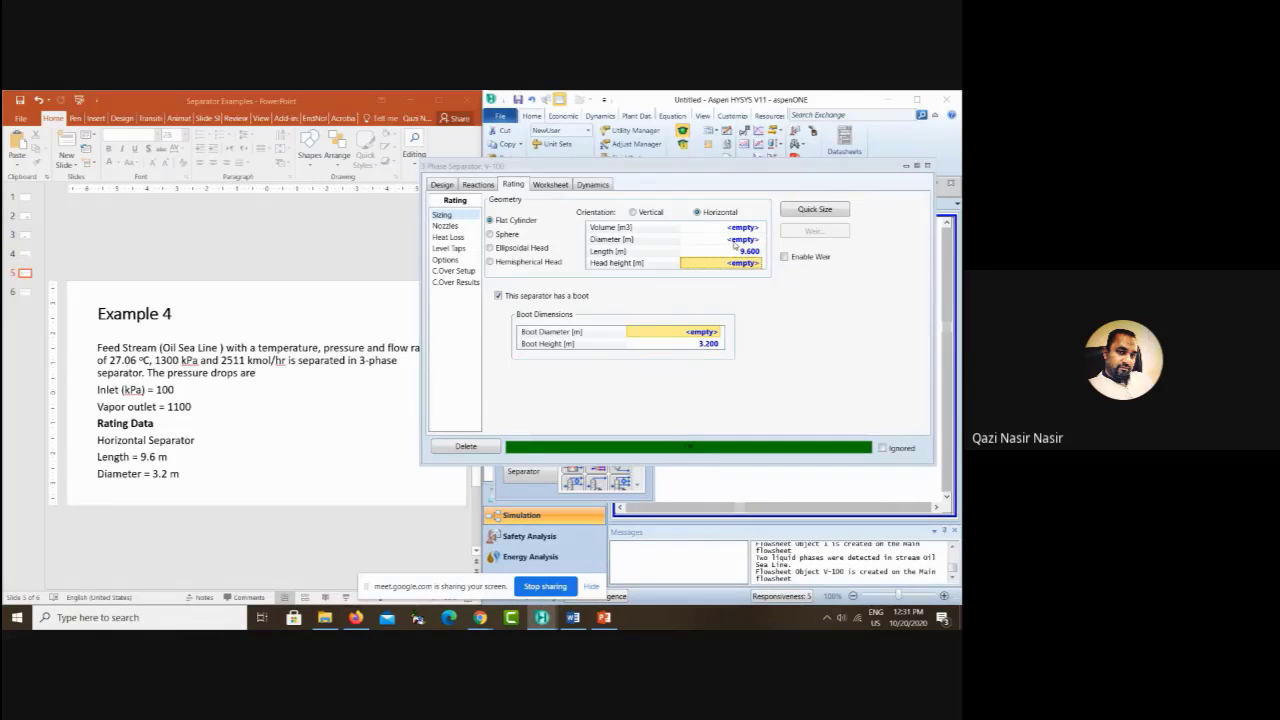
{"action": "left_click", "coordinate": [737, 241]}
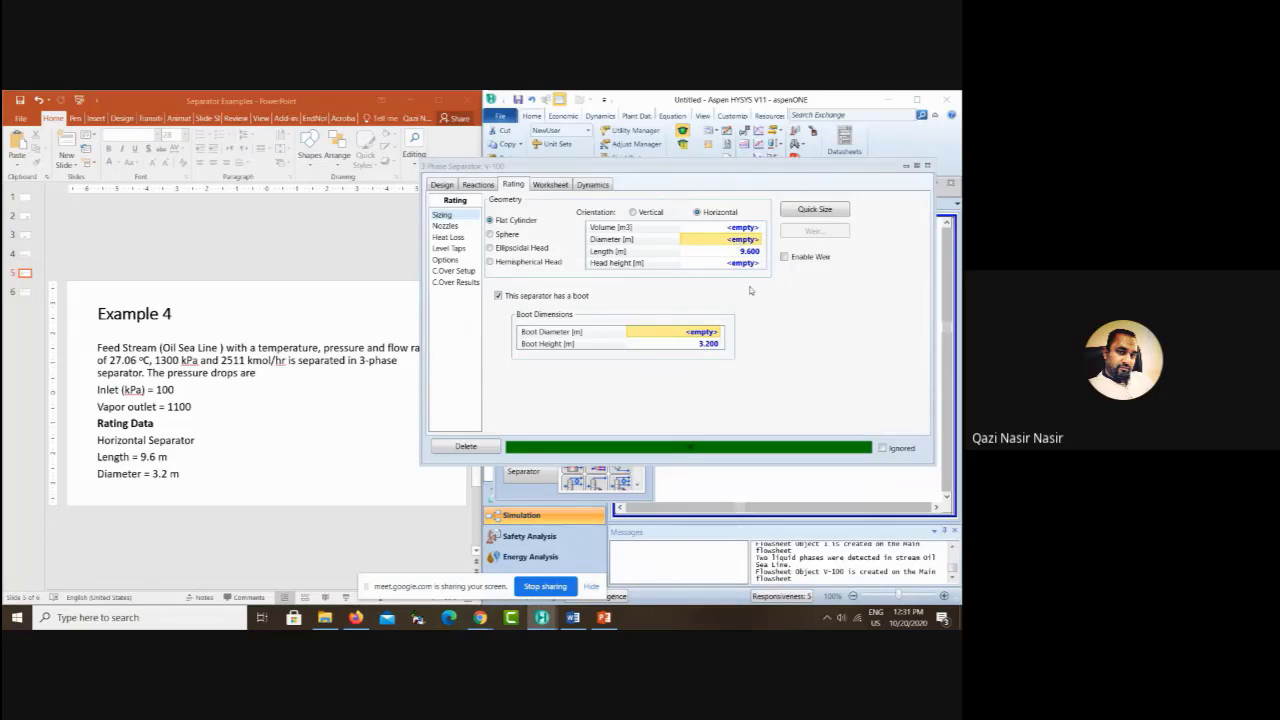
{"action": "type", "text": "3.2"}
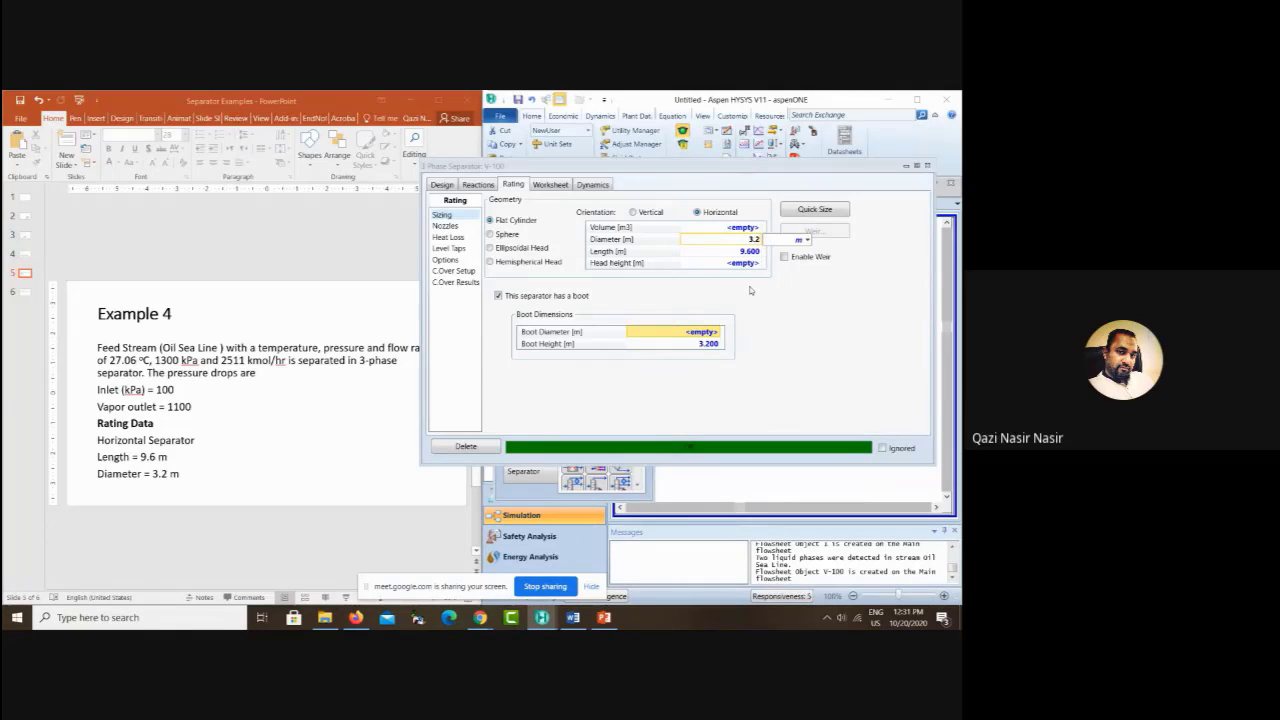
{"action": "key", "text": "Return"}
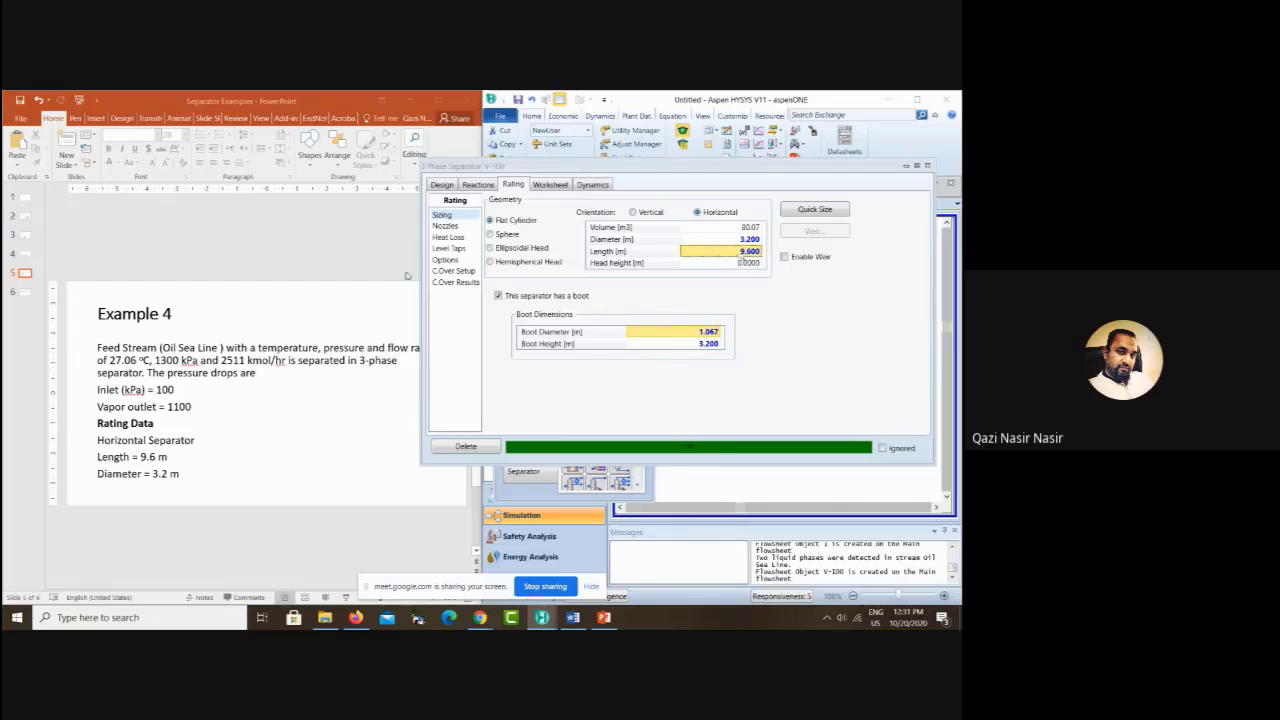
Step: Bring up the "Example 4 cont…" slide in PowerPoint and close the separator's window in Aspen HYSYS
{"action": "left_click", "coordinate": [303, 414]}
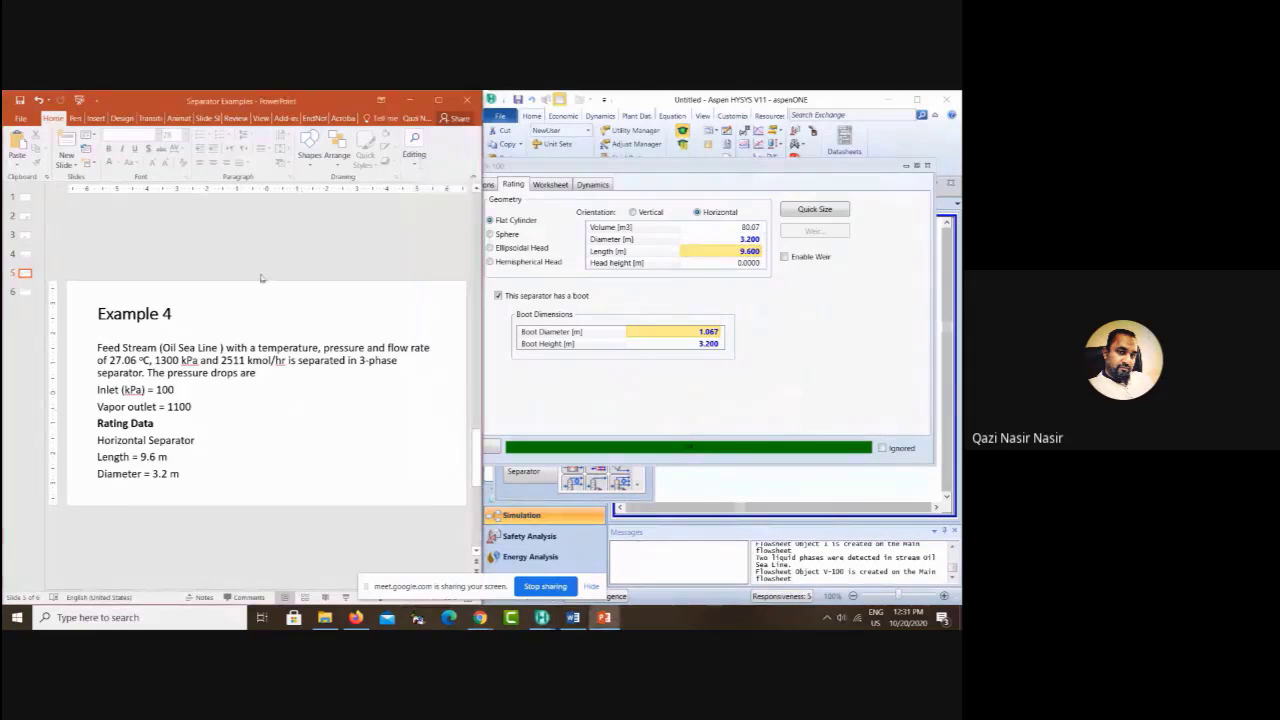
{"action": "scroll", "coordinate": [393, 343], "scroll_direction": "down", "scroll_amount": 1}
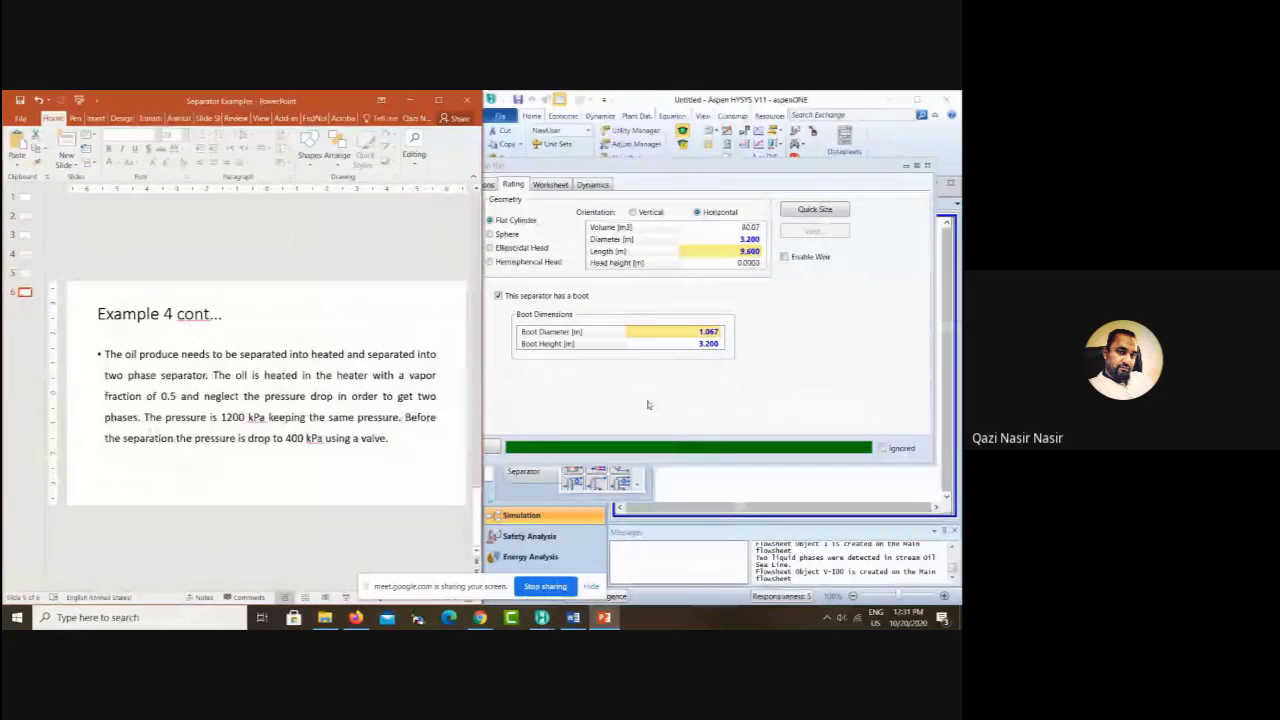
{"action": "left_click", "coordinate": [928, 167]}
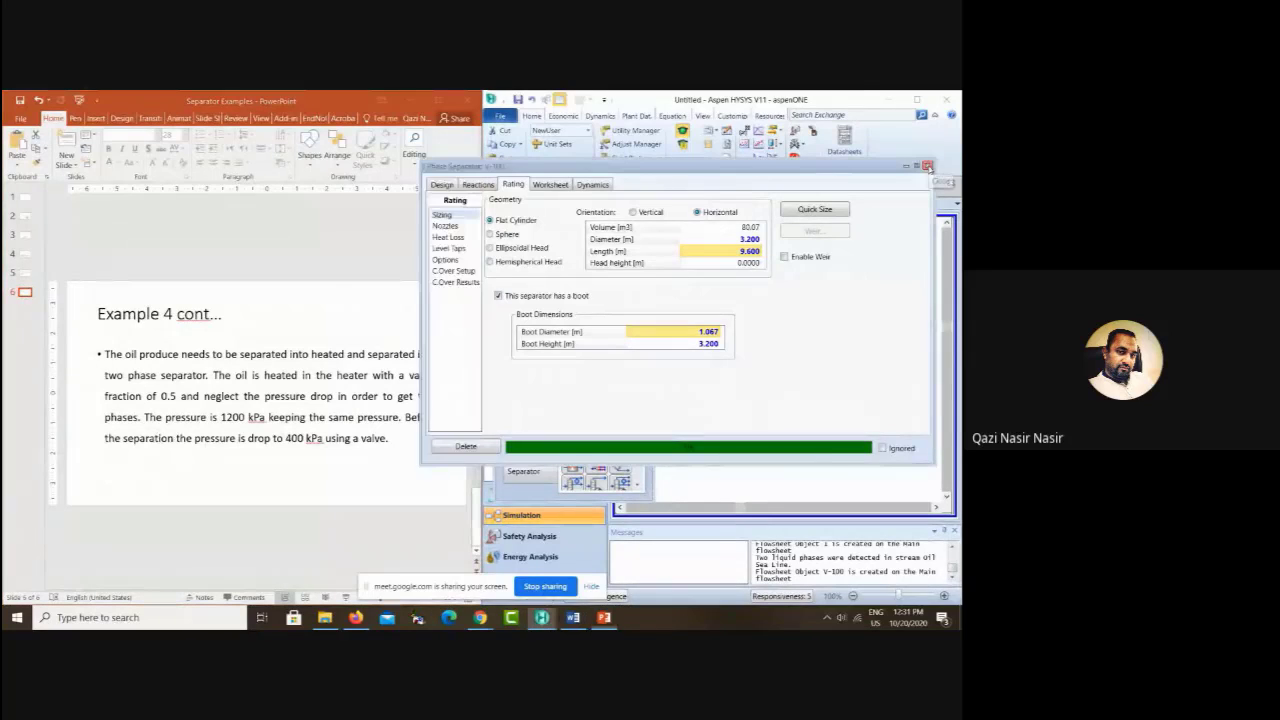
Step: Spread out the flowsheet by moving the Gas stream farther above the separator and the Water stream farther below it
{"action": "left_click", "coordinate": [935, 508]}
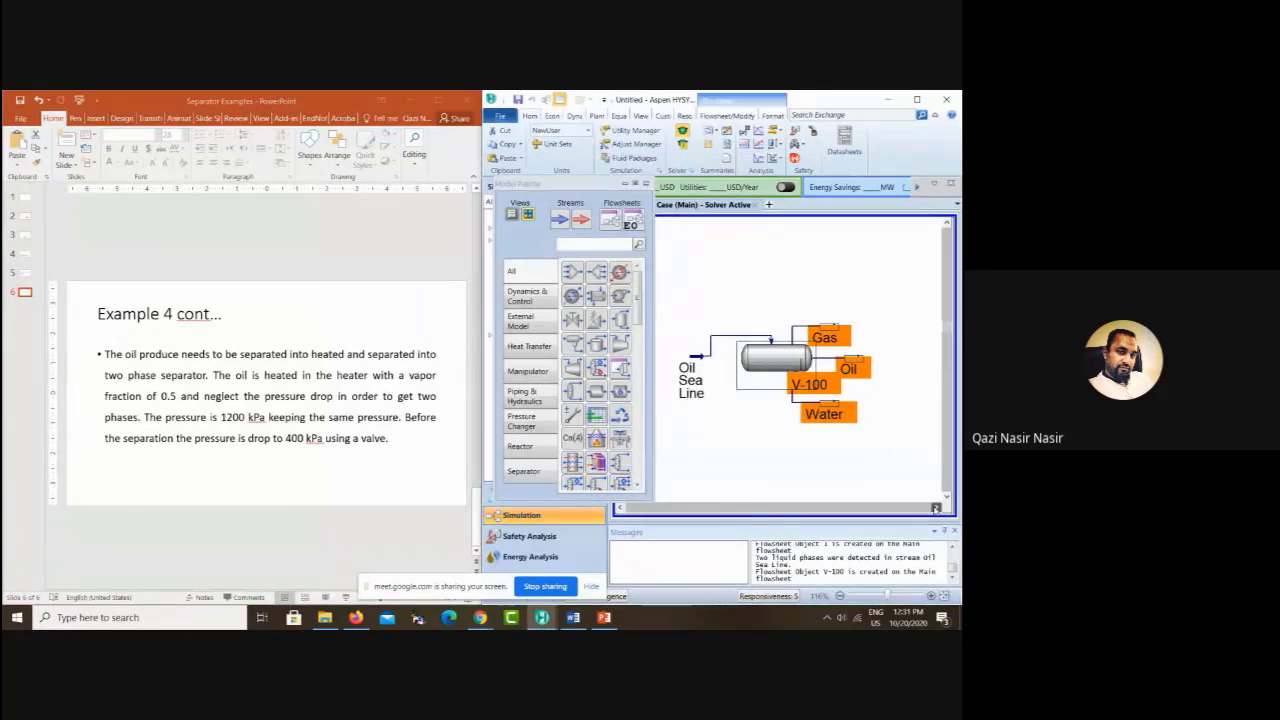
{"action": "left_click", "coordinate": [935, 508]}
{"action": "left_click", "coordinate": [868, 436]}
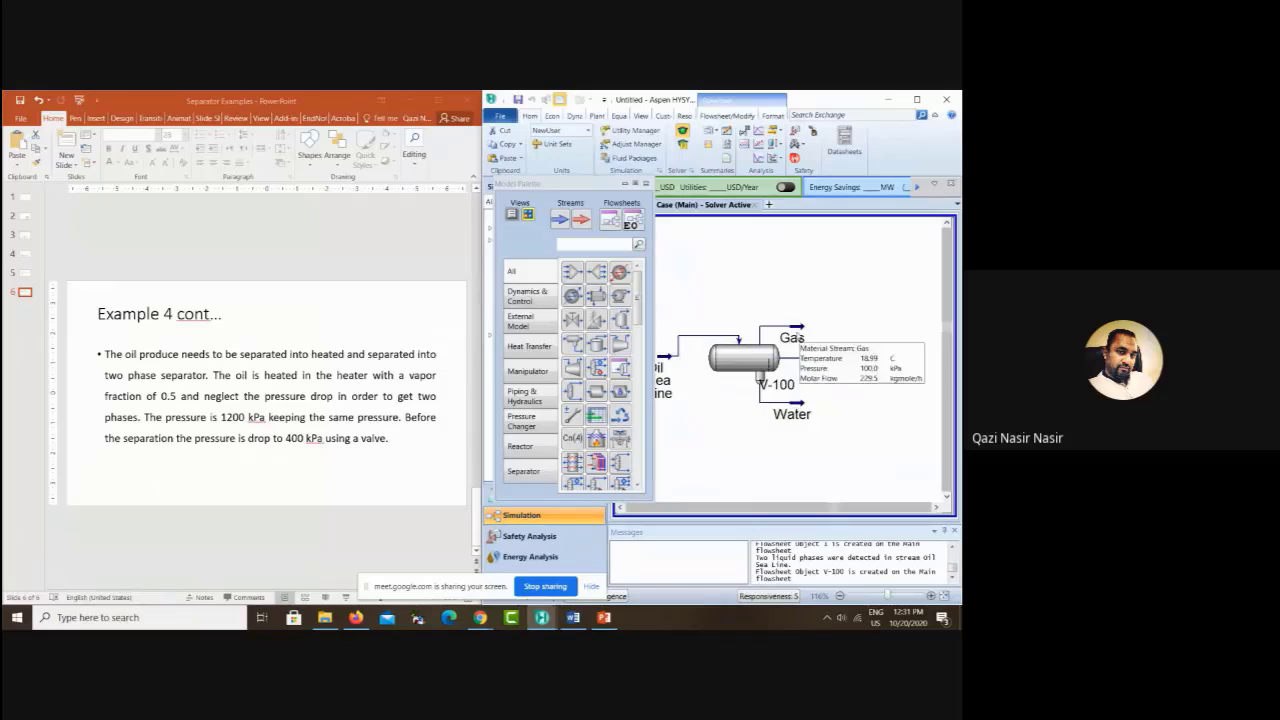
{"action": "left_click_drag", "start_coordinate": [797, 327], "coordinate": [792, 292]}
{"action": "left_click_drag", "start_coordinate": [797, 400], "coordinate": [797, 425]}
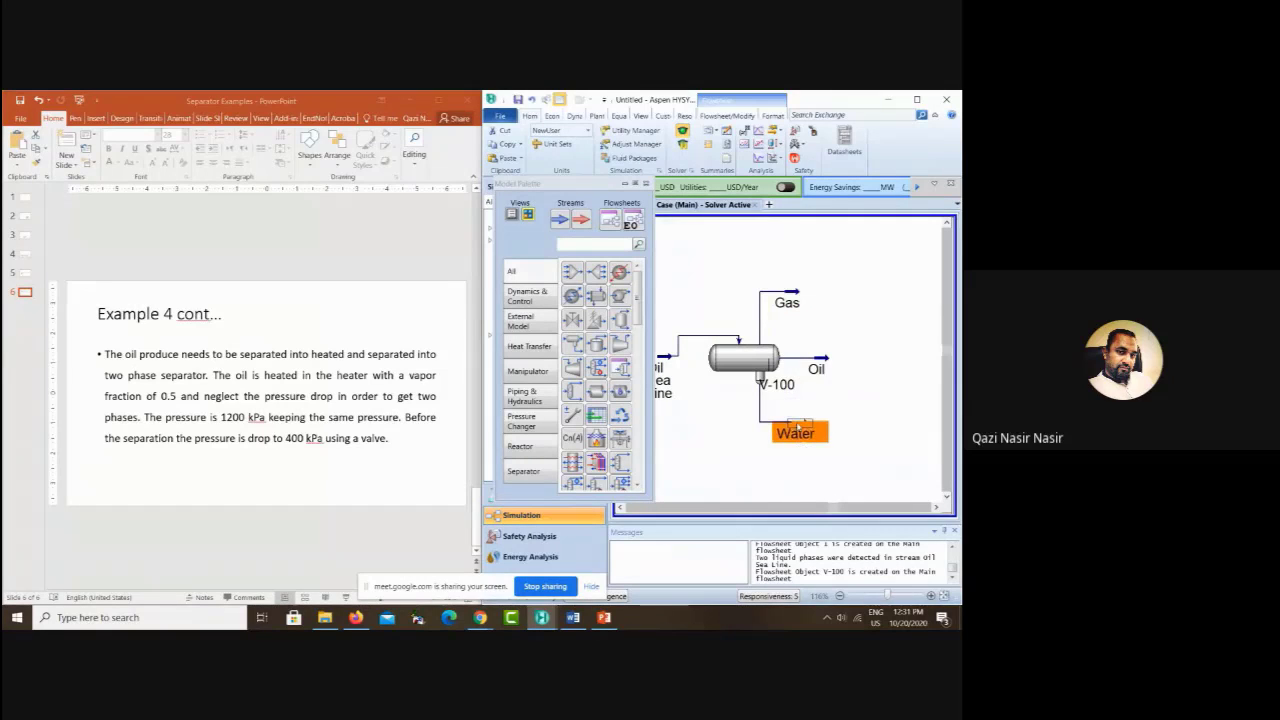
{"action": "left_click", "coordinate": [872, 420]}
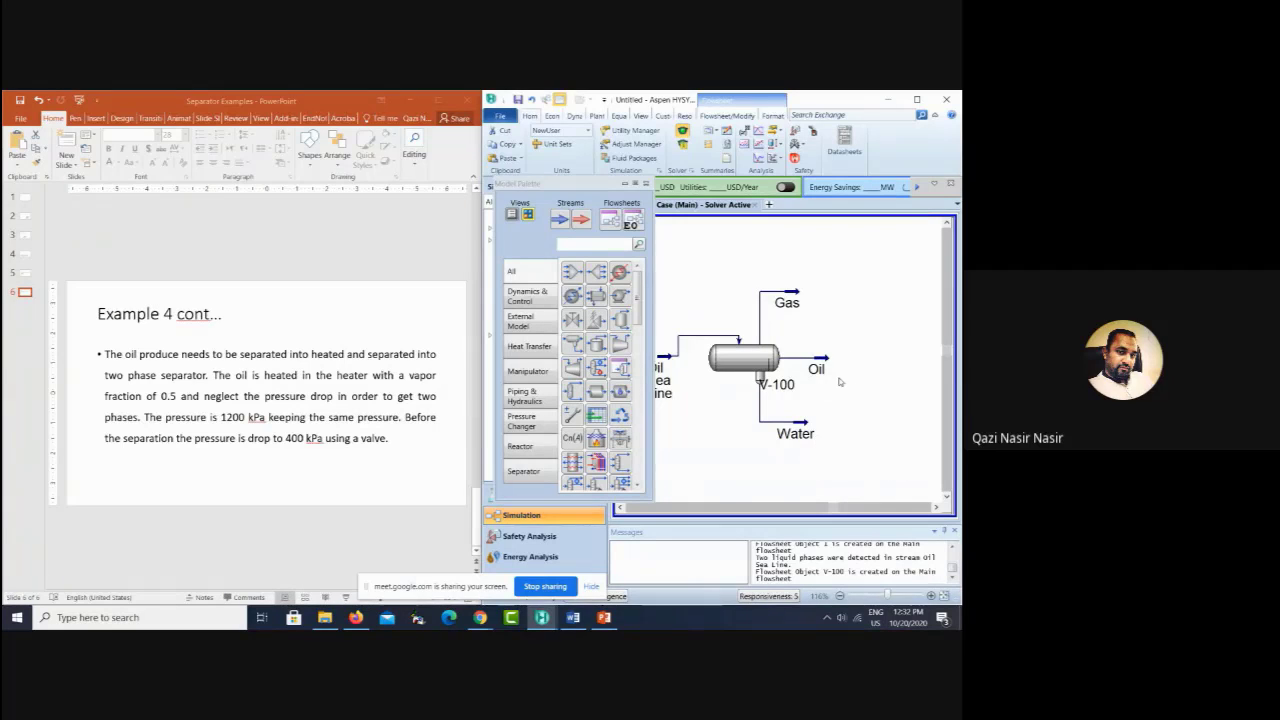
Step: Place a heater to the right of the Oil stream on the flowsheet and open its properties
{"action": "left_click", "coordinate": [936, 508]}
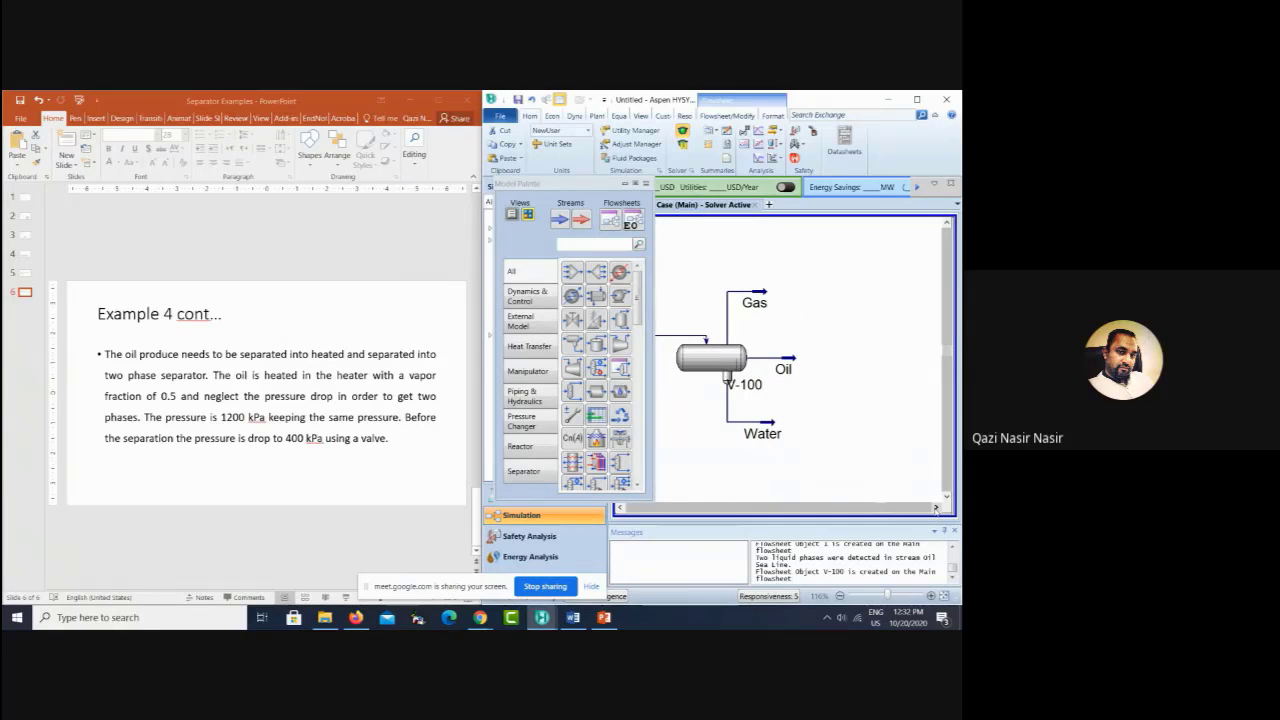
{"action": "mouse_move", "coordinate": [789, 369]}
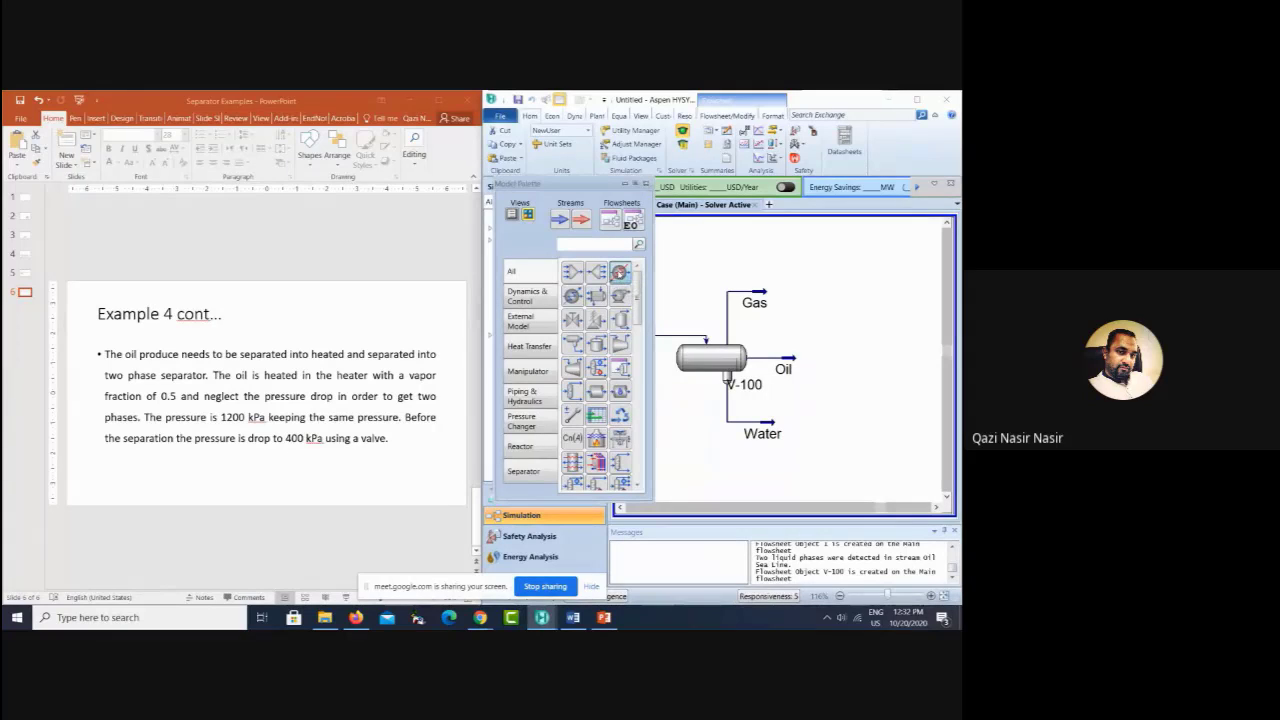
{"action": "left_click", "coordinate": [620, 272]}
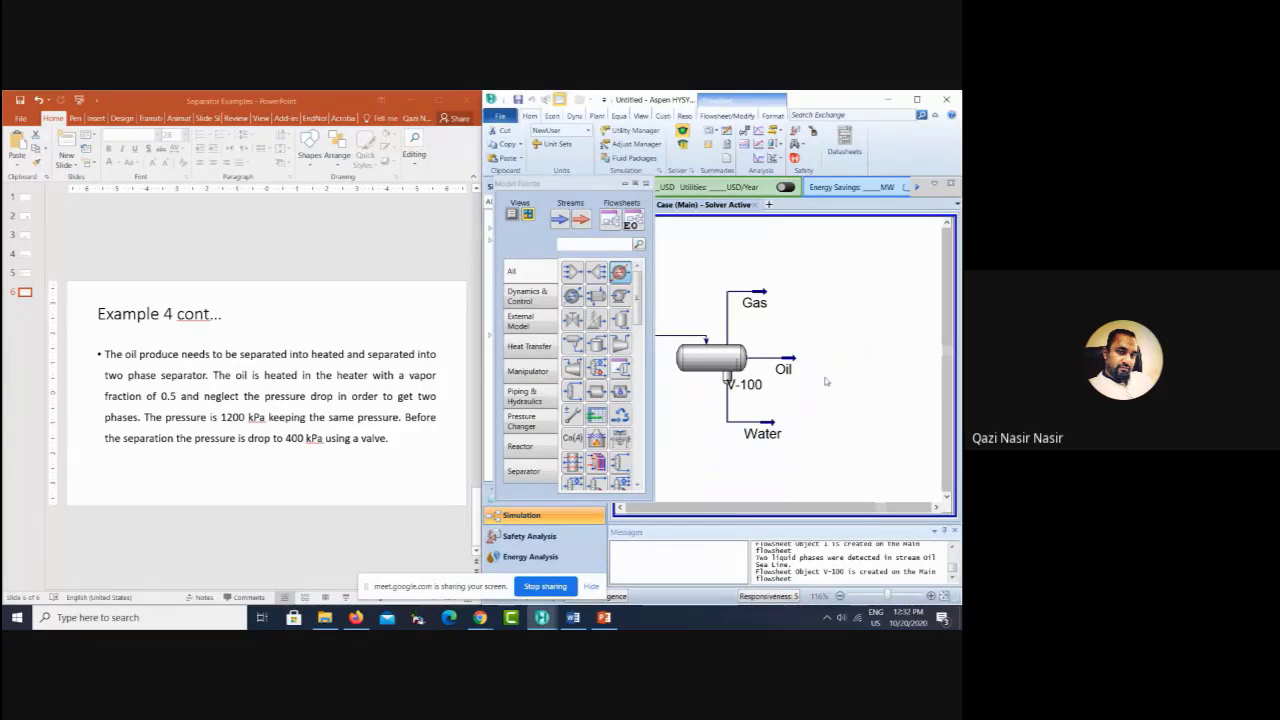
{"action": "left_click", "coordinate": [828, 380]}
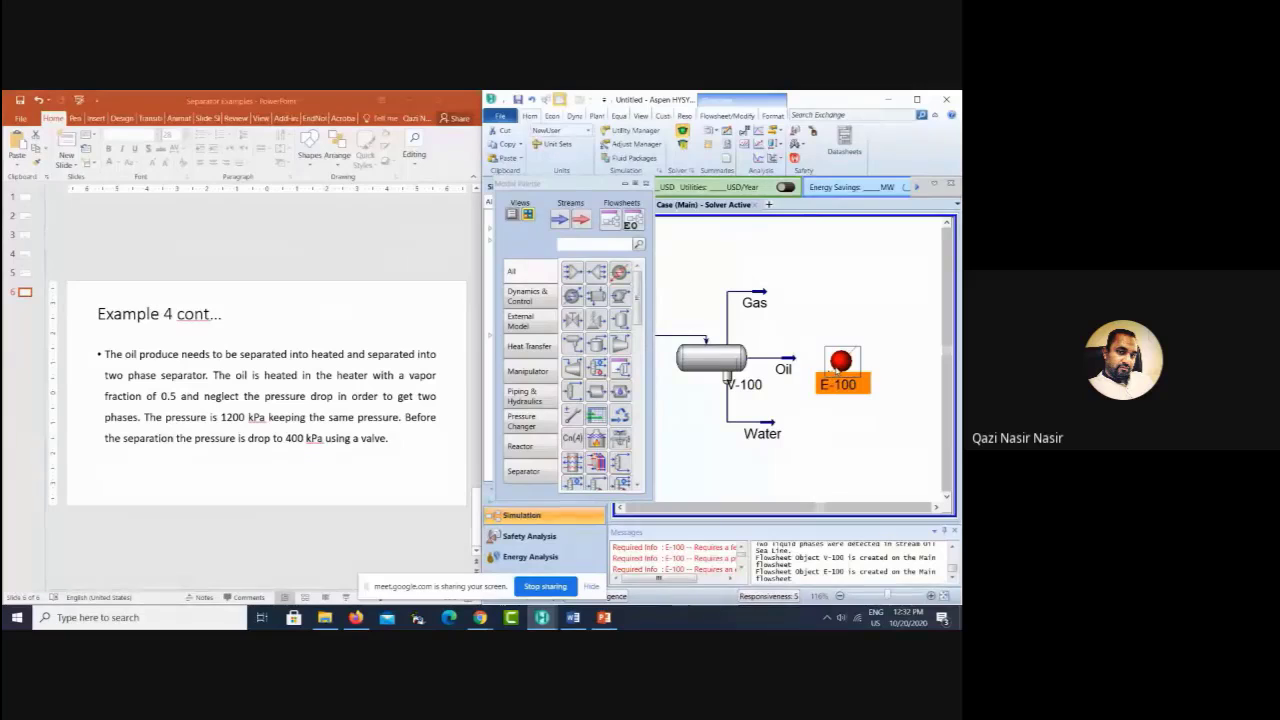
{"action": "double_click", "coordinate": [838, 367]}
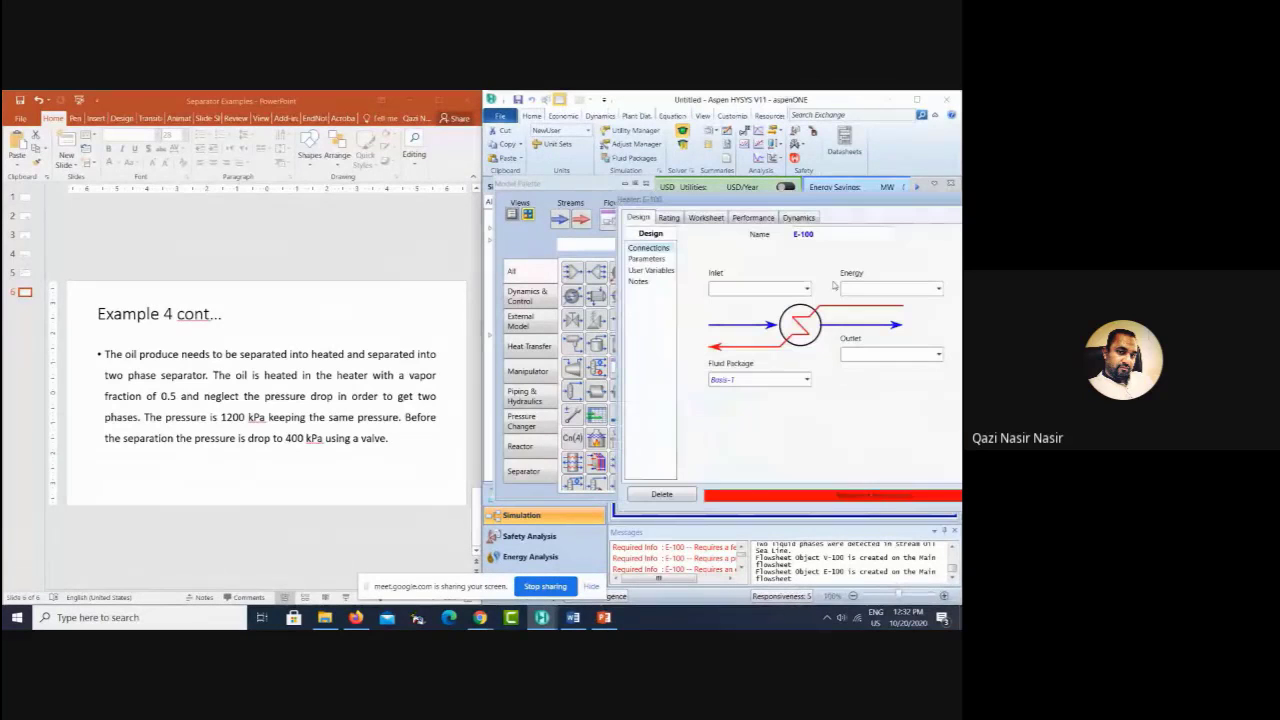
{"action": "left_click_drag", "start_coordinate": [838, 203], "coordinate": [517, 220]}
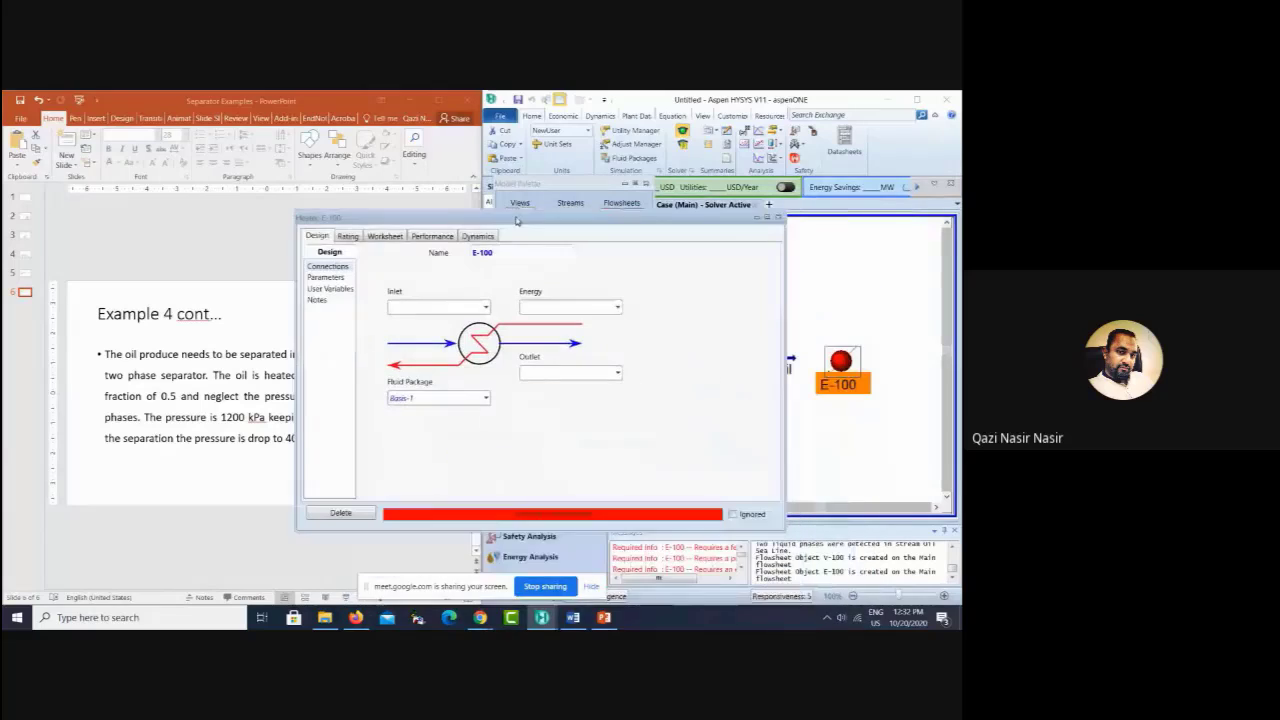
Step: Connect Oil as the heater's inlet stream and name its outlet stream Heated
{"action": "left_click", "coordinate": [485, 307]}
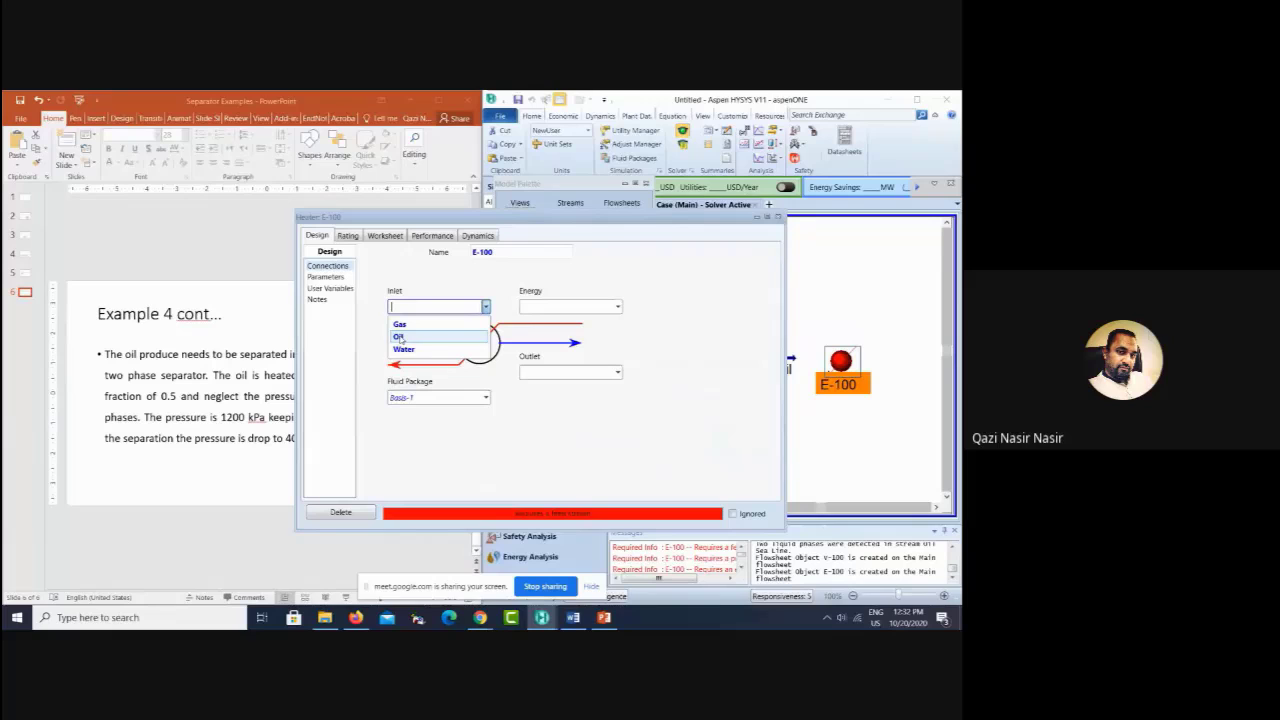
{"action": "left_click", "coordinate": [398, 337]}
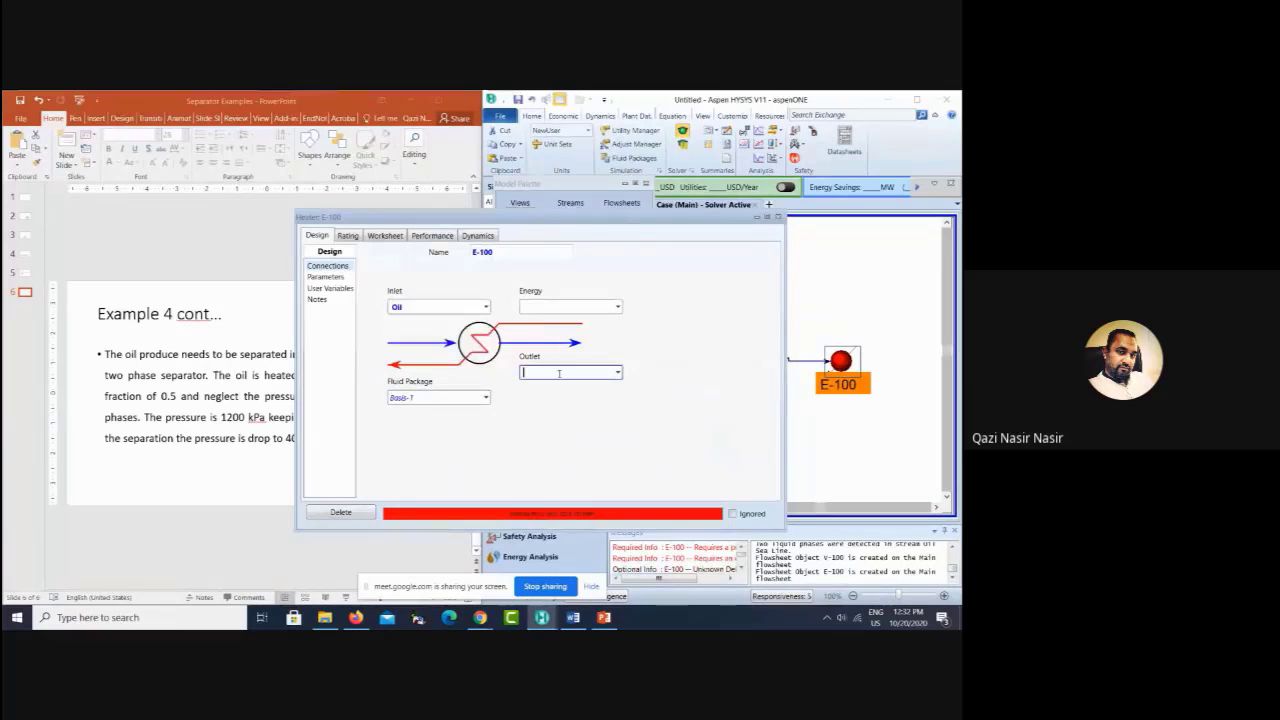
{"action": "left_click", "coordinate": [558, 373]}
{"action": "type", "text": "Hea"}
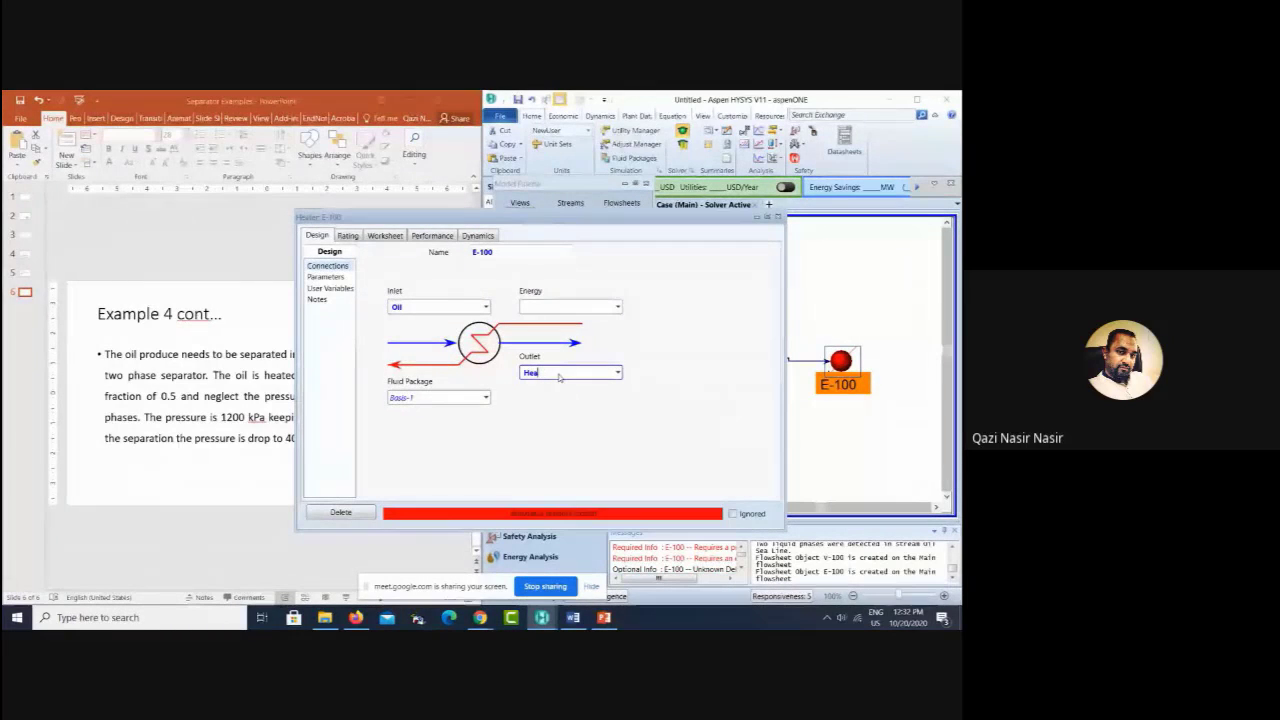
{"action": "type", "text": "ted"}
{"action": "key", "text": "Return"}
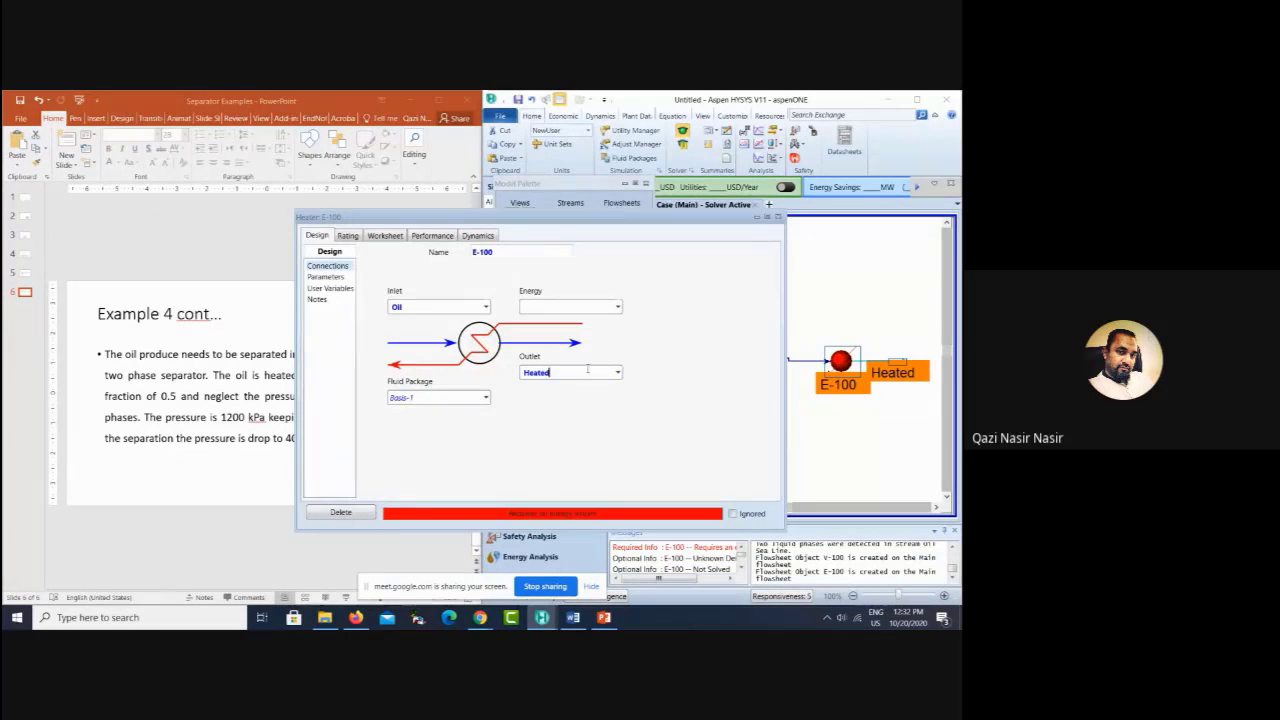
Step: Name the heater's energy stream Q
{"action": "left_click", "coordinate": [565, 304]}
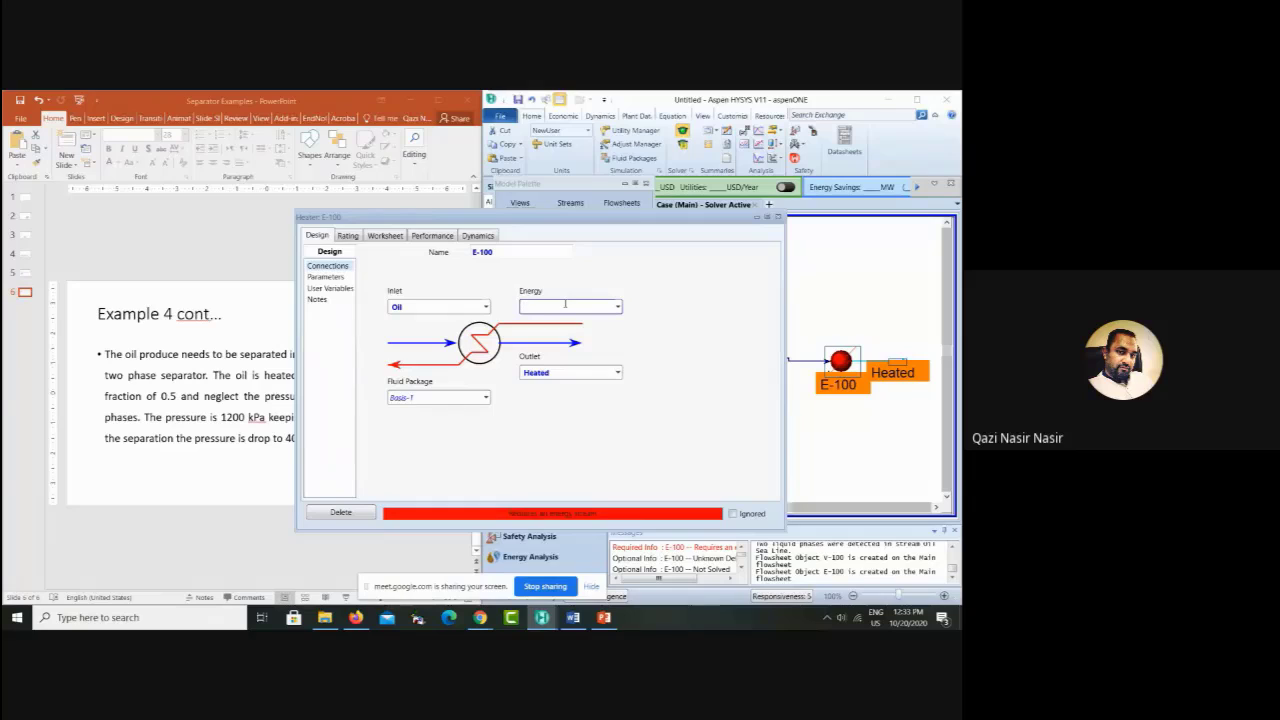
{"action": "type", "text": "Q"}
{"action": "key", "text": "Return"}
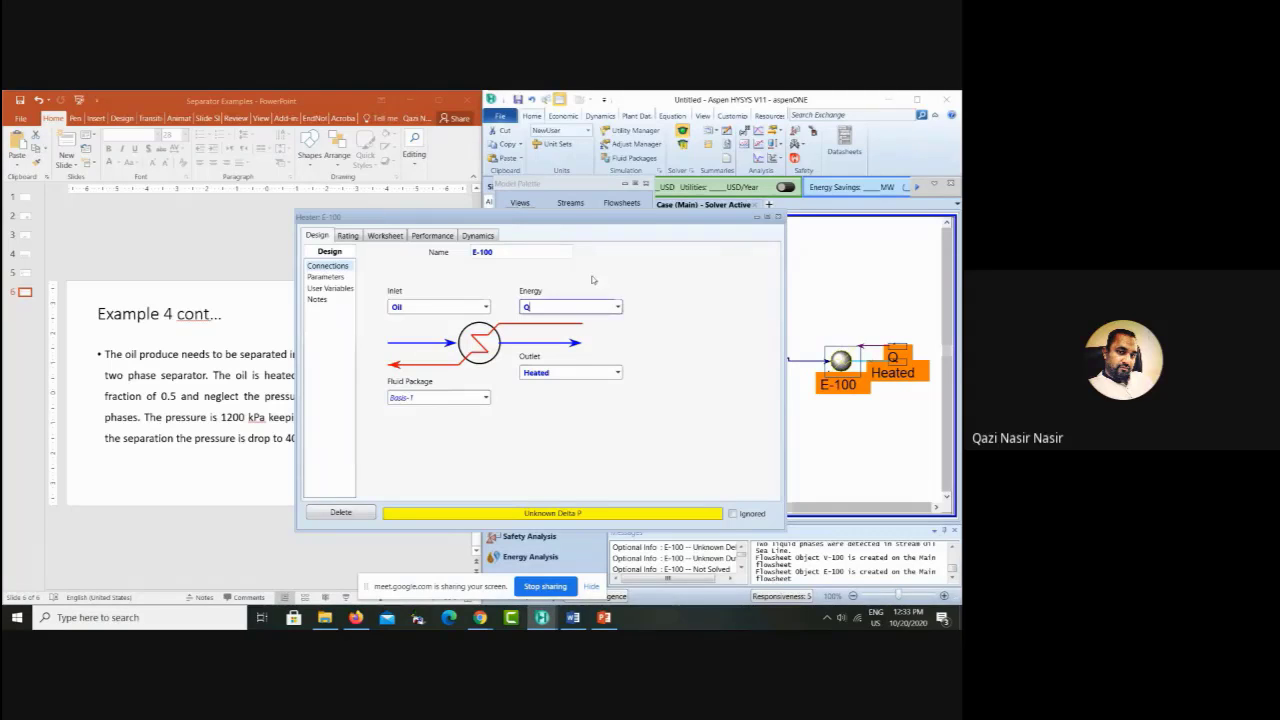
Step: Set the heater's pressure drop (Delta P) to 0 kPa in its design parameters
{"action": "left_click_drag", "start_coordinate": [564, 218], "coordinate": [677, 194]}
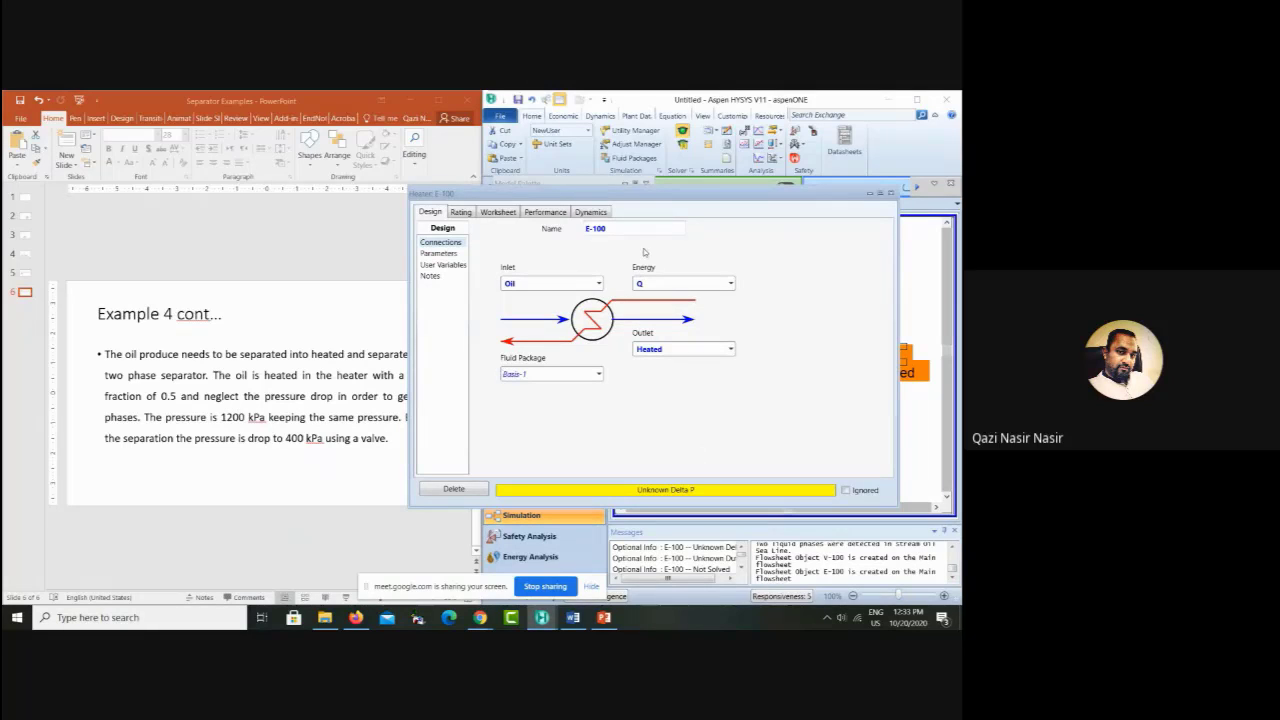
{"action": "left_click_drag", "start_coordinate": [668, 202], "coordinate": [681, 190]}
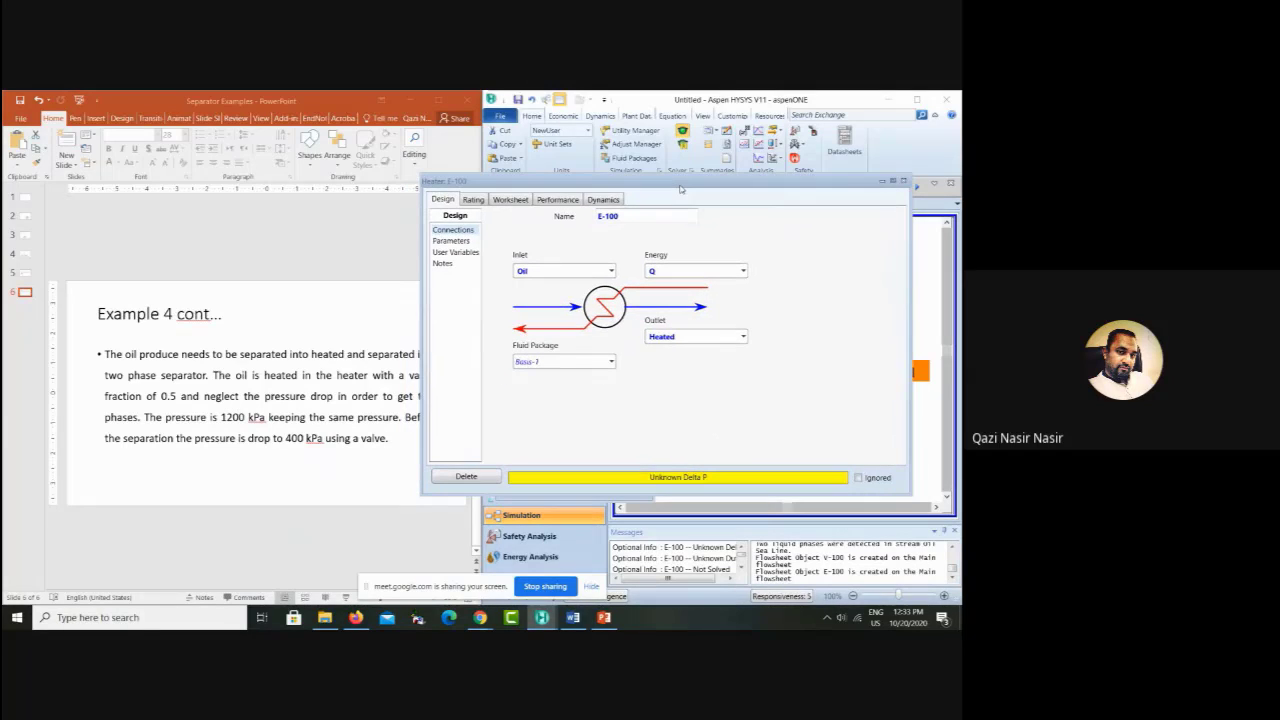
{"action": "left_click", "coordinate": [451, 241]}
{"action": "left_click", "coordinate": [549, 234]}
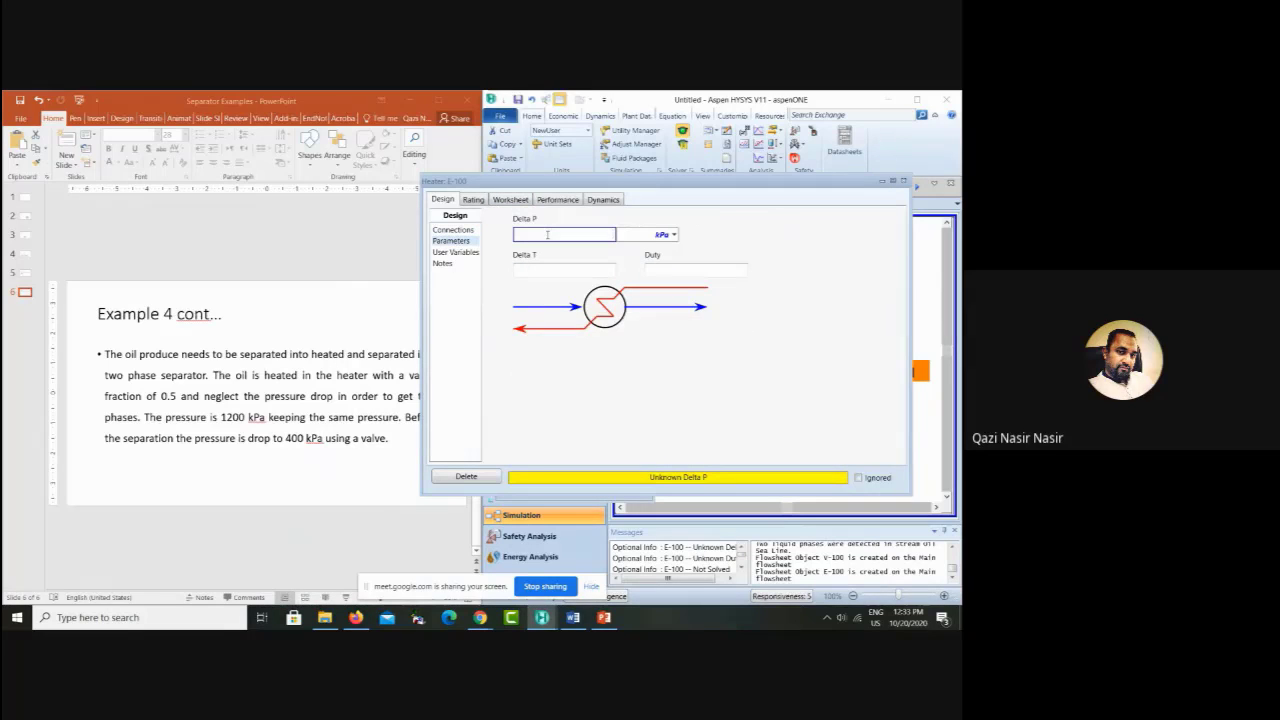
{"action": "type", "text": "0"}
{"action": "key", "text": "Return"}
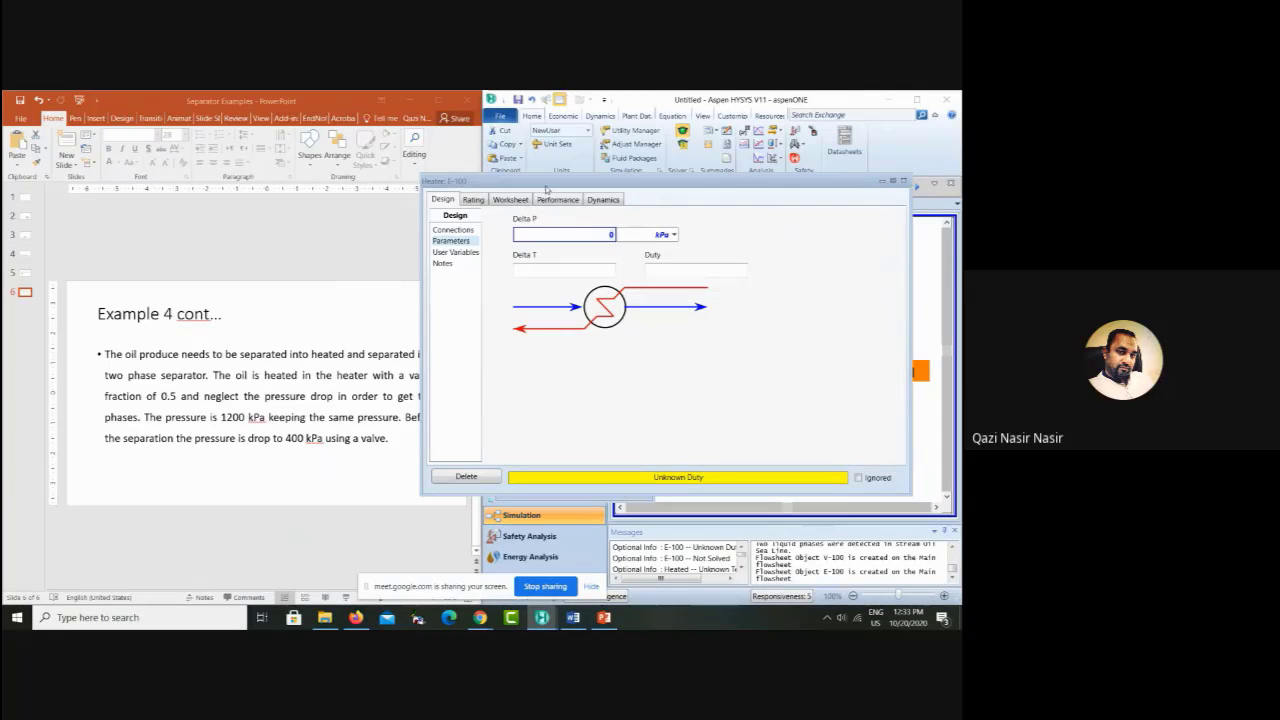
Step: Move the energy stream Q farther above the Heated stream on the flowsheet
{"action": "left_click_drag", "start_coordinate": [545, 189], "coordinate": [373, 178]}
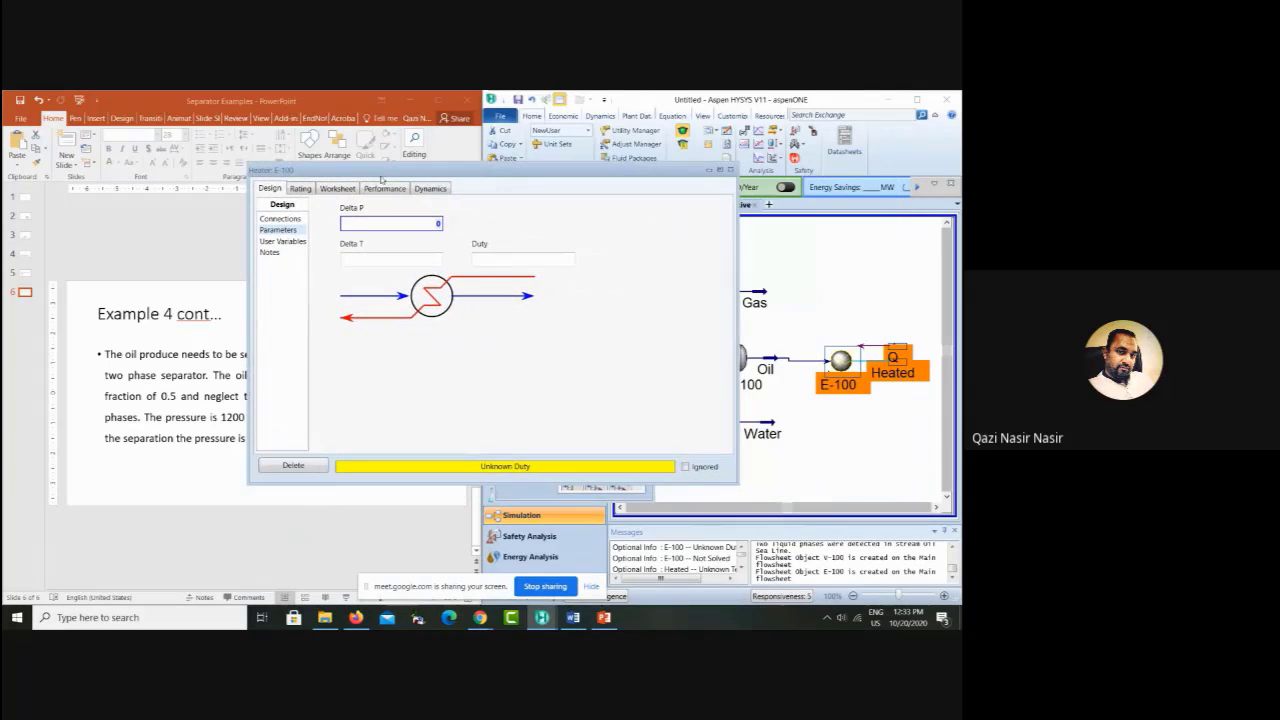
{"action": "left_click", "coordinate": [900, 318]}
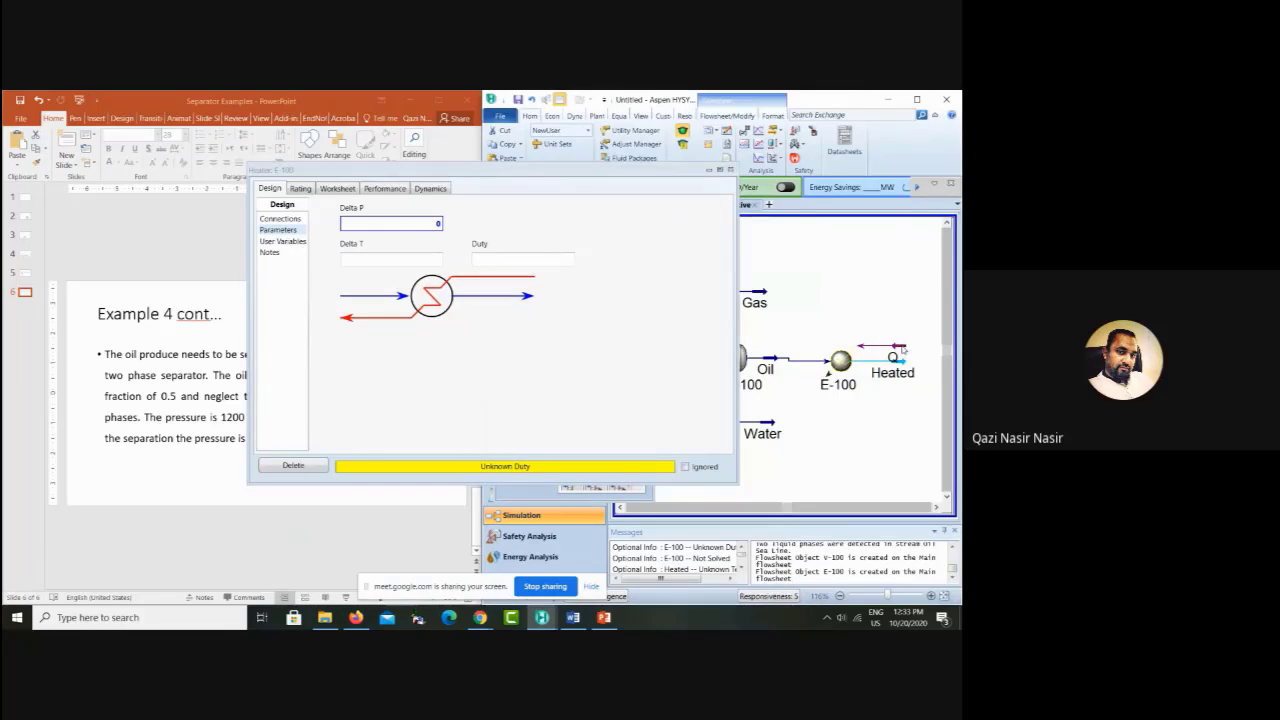
{"action": "left_click_drag", "start_coordinate": [897, 356], "coordinate": [895, 316]}
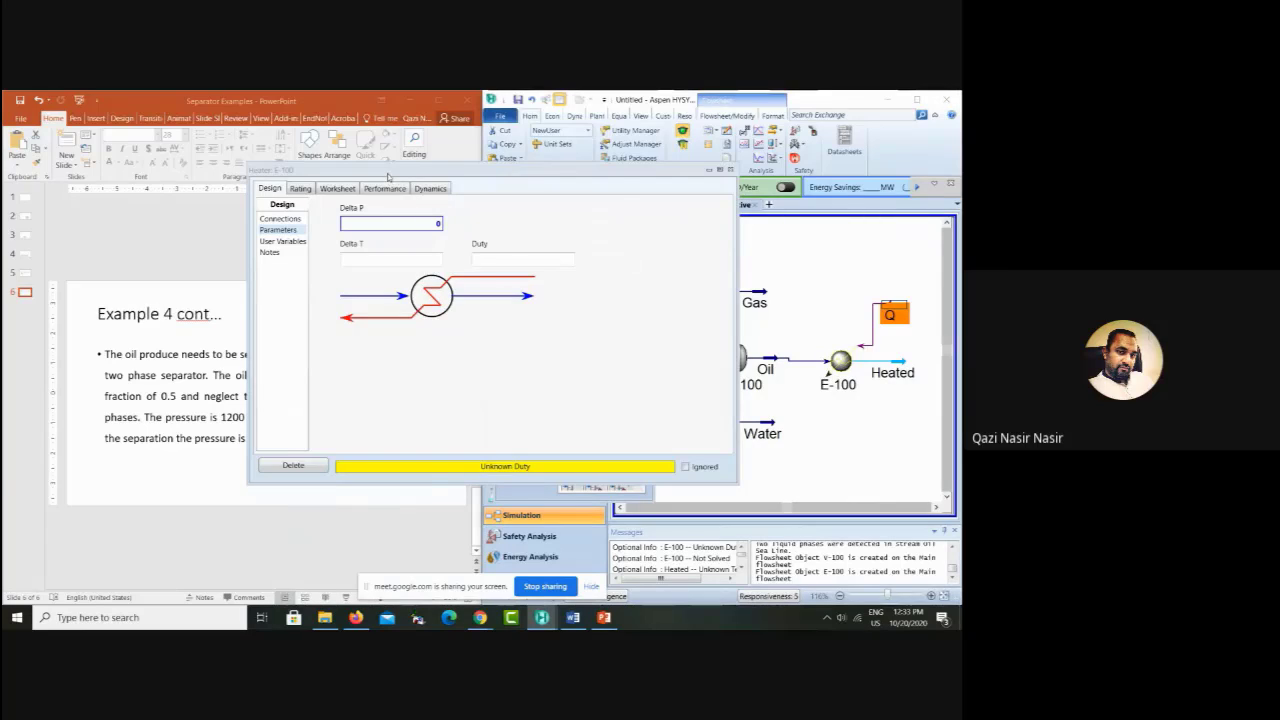
{"action": "left_click_drag", "start_coordinate": [388, 174], "coordinate": [573, 181]}
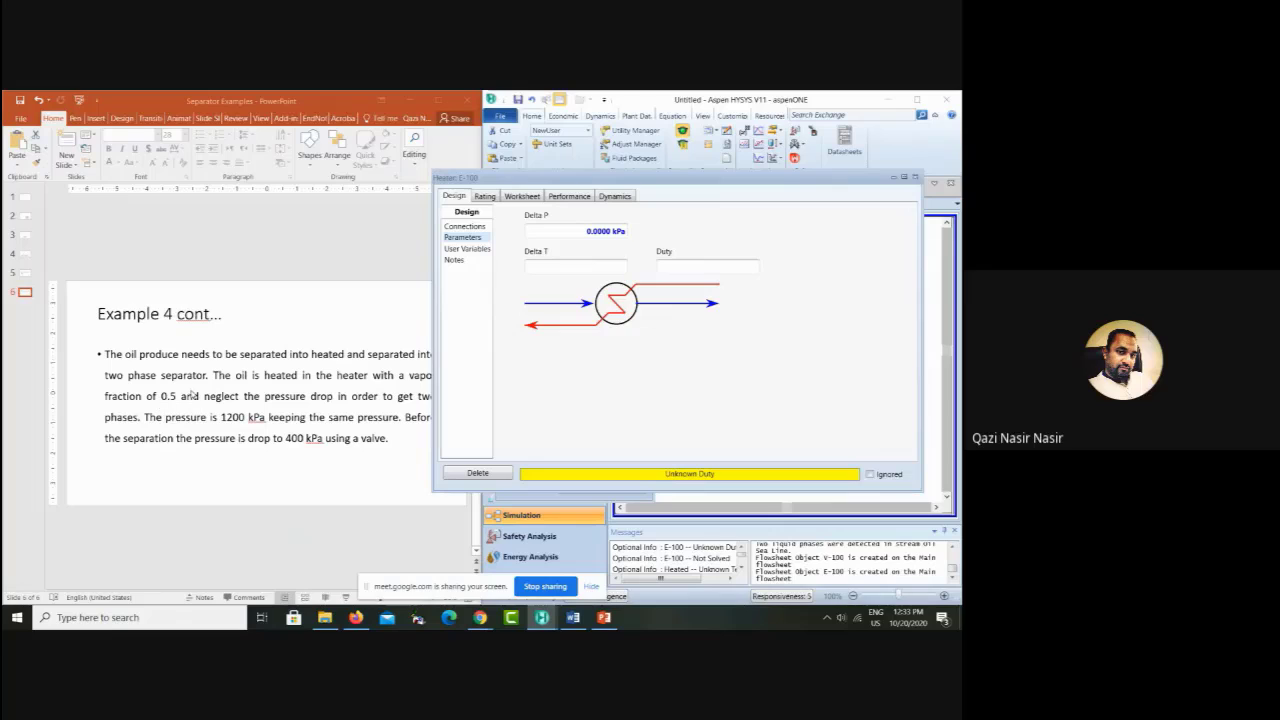
Step: Set the Heated stream's vapour fraction to 0.5 in the heater's worksheet conditions
{"action": "left_click", "coordinate": [522, 196]}
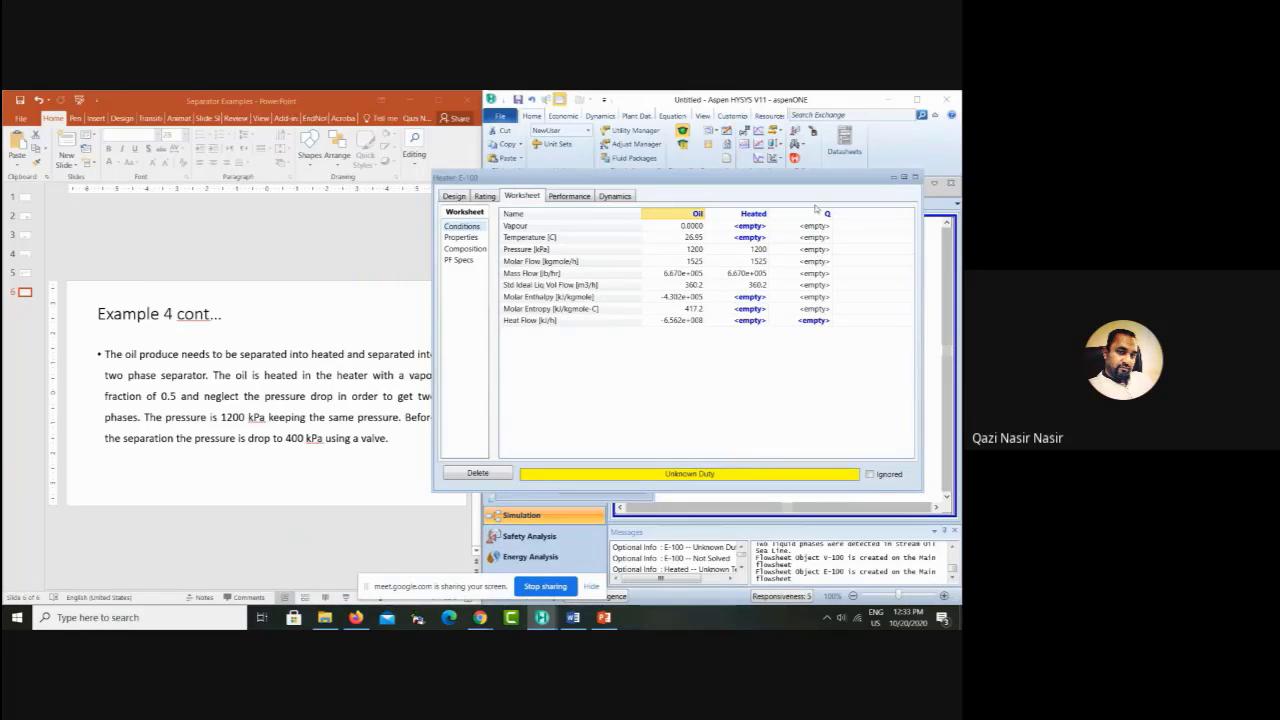
{"action": "left_click", "coordinate": [746, 228]}
{"action": "left_click", "coordinate": [747, 239]}
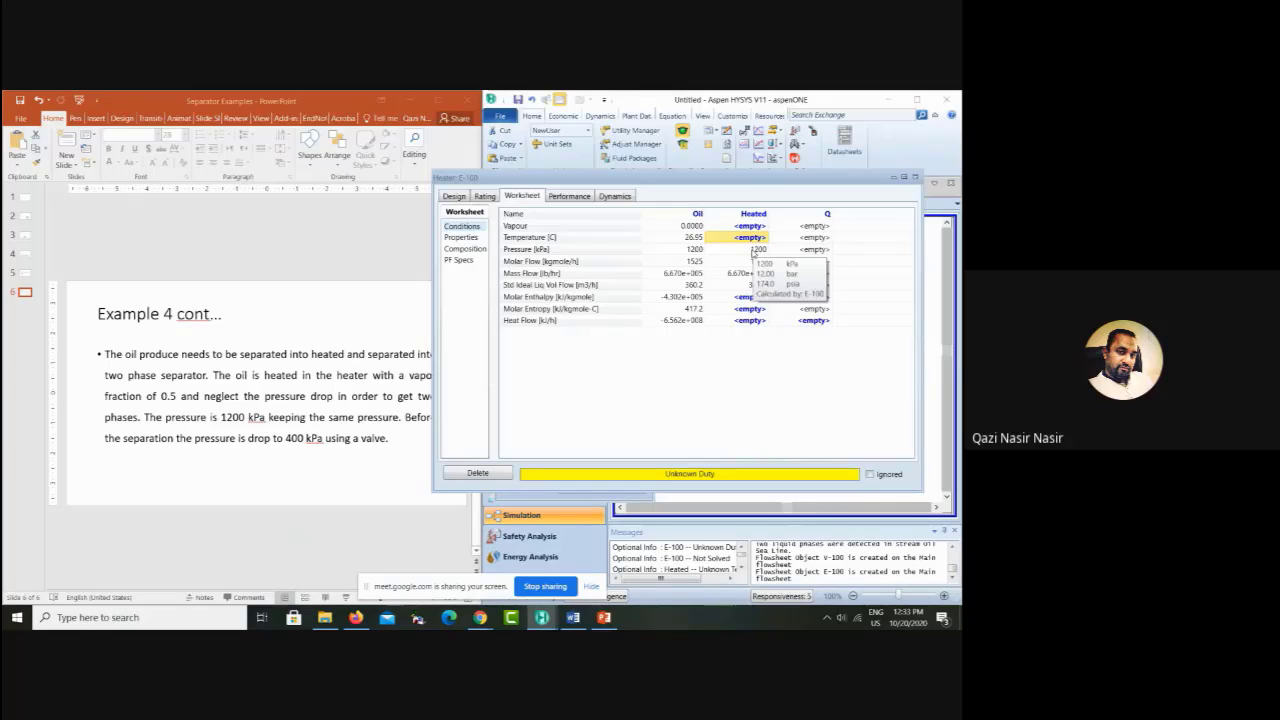
{"action": "left_click", "coordinate": [753, 250]}
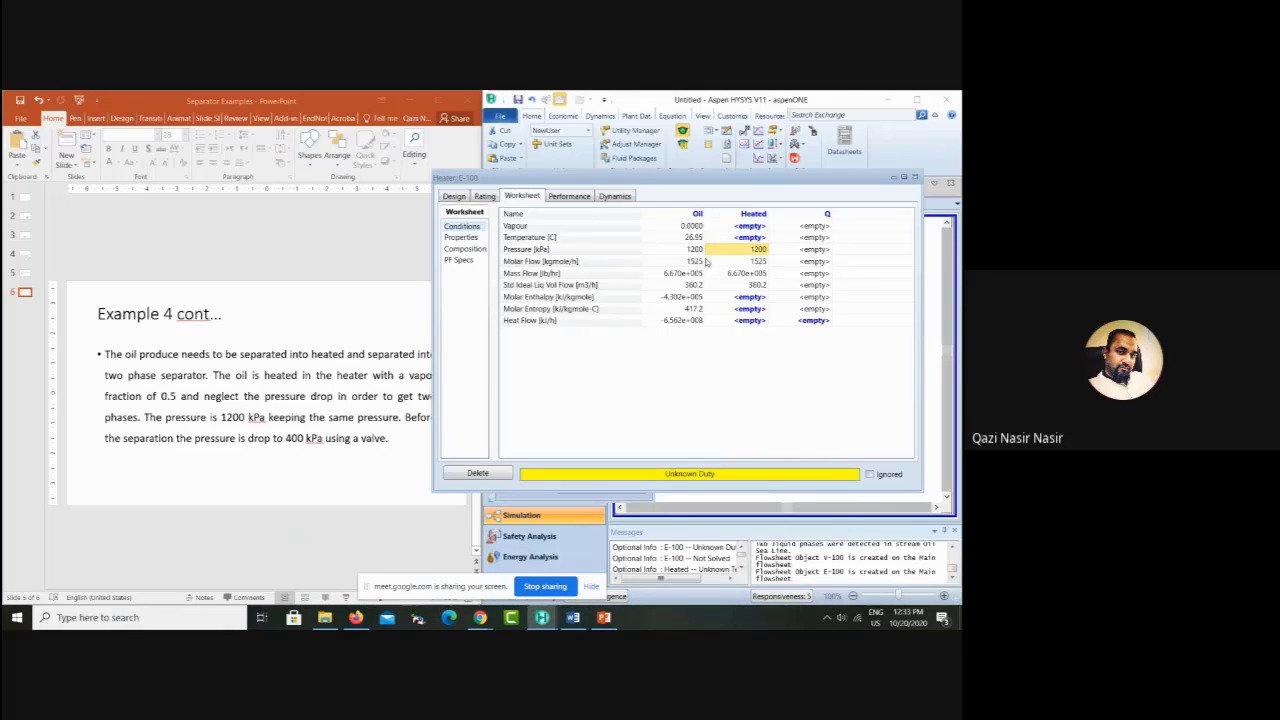
{"action": "mouse_move", "coordinate": [721, 255]}
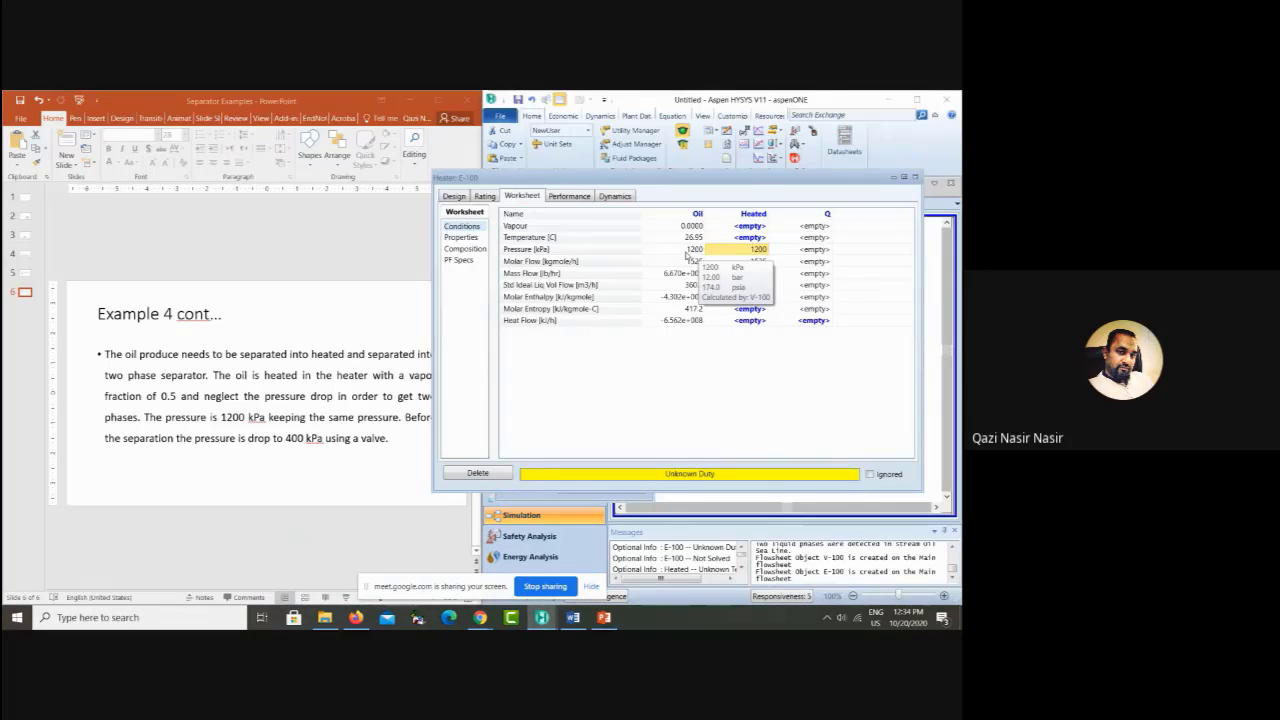
{"action": "left_click", "coordinate": [746, 241]}
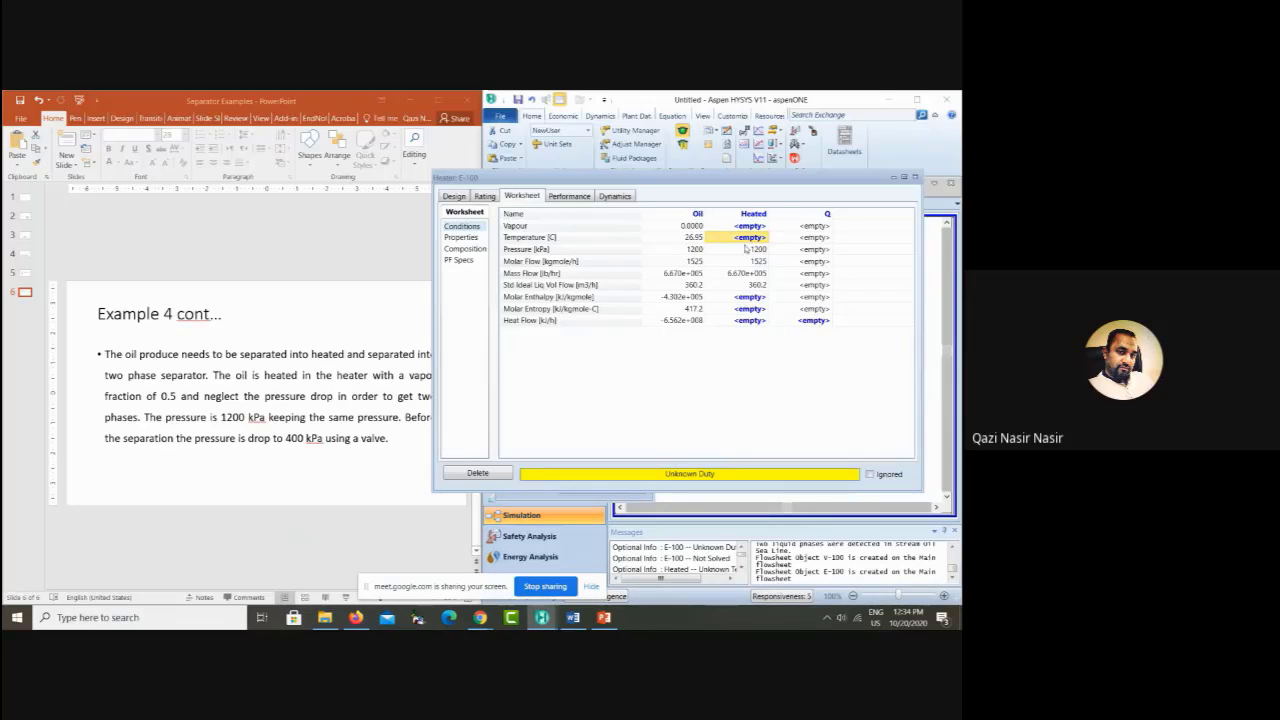
{"action": "left_click", "coordinate": [757, 229]}
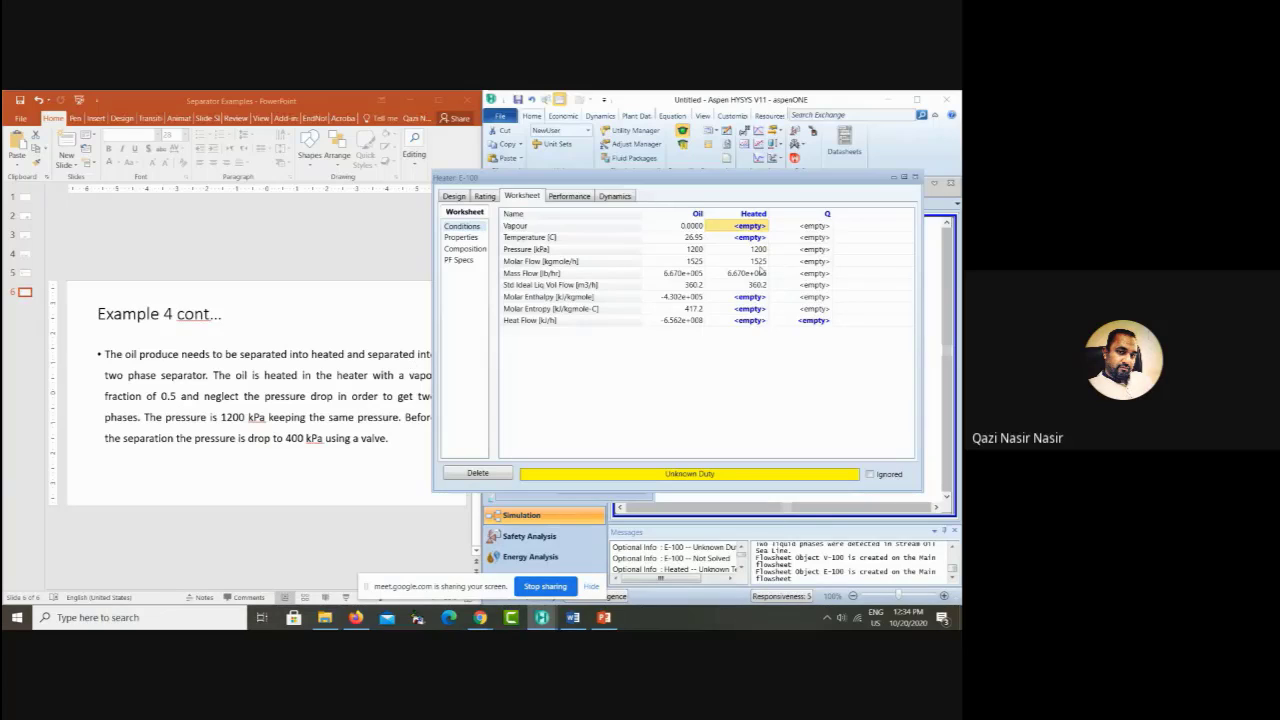
{"action": "type", "text": "0"}
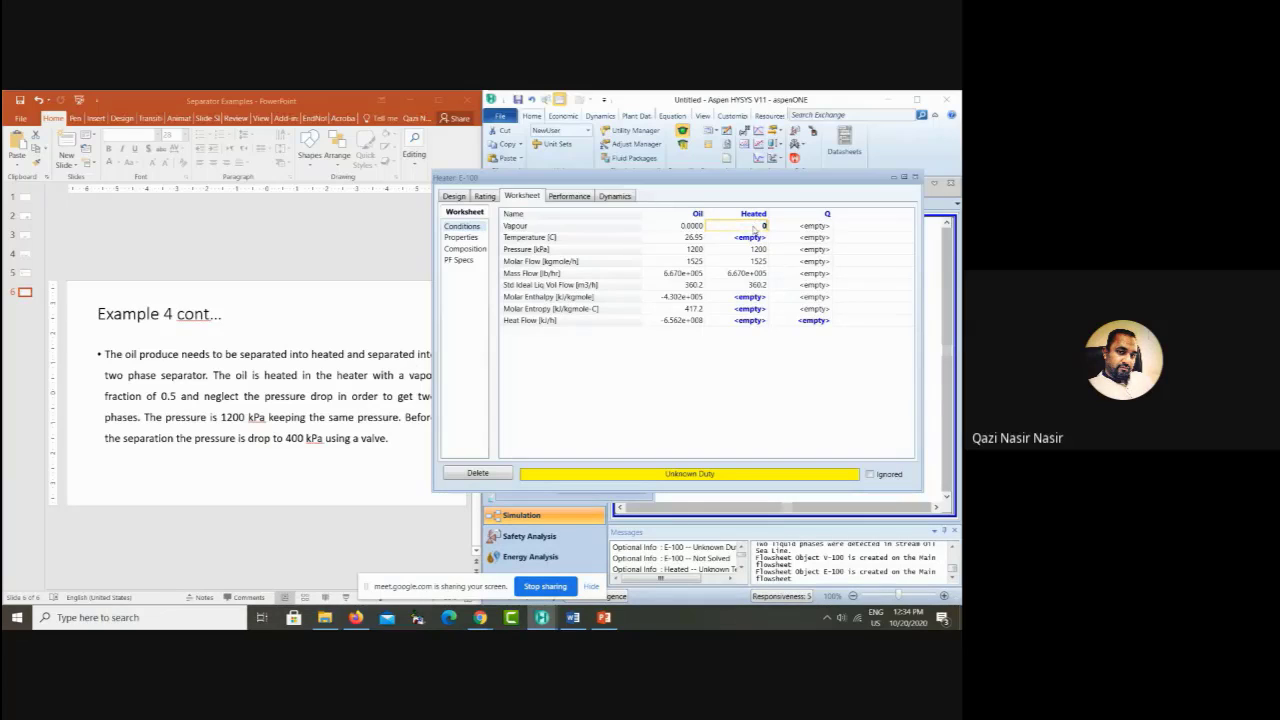
{"action": "type", "text": ".5"}
{"action": "key", "text": "Return"}
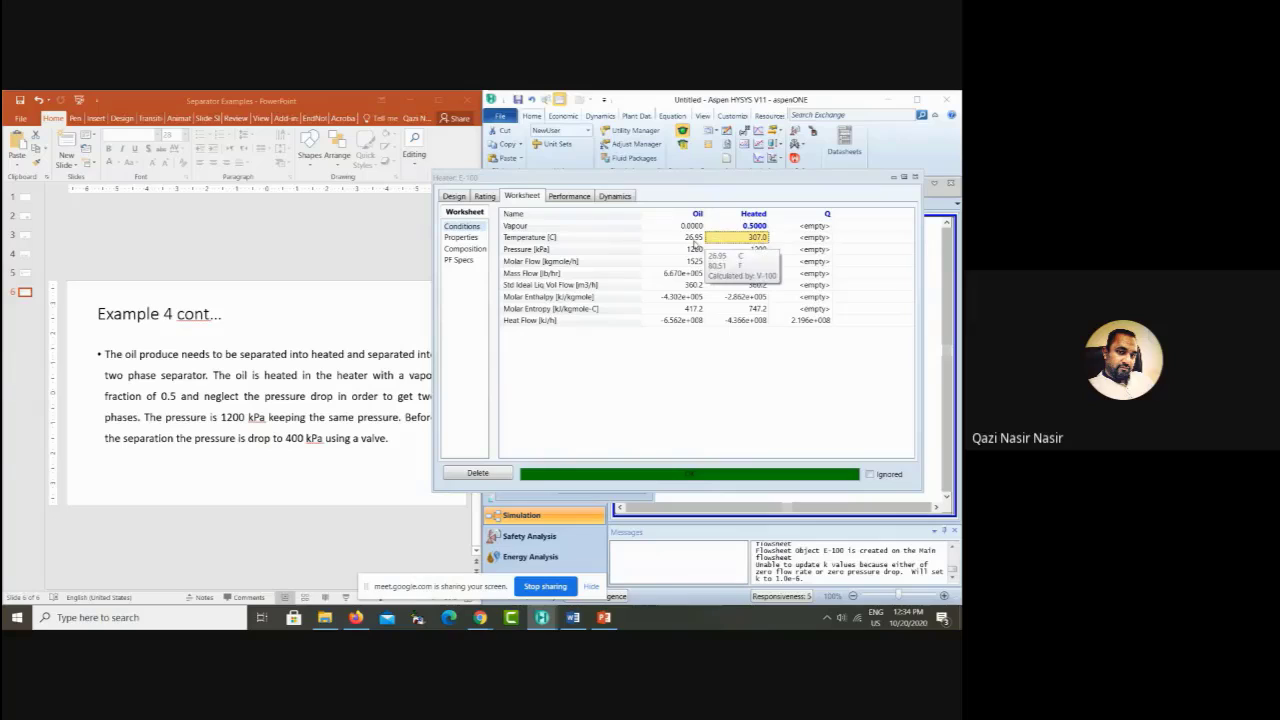
Step: Examine the vapour fraction and temperature of the Heated stream and return to the flowsheet
{"action": "left_click", "coordinate": [756, 226]}
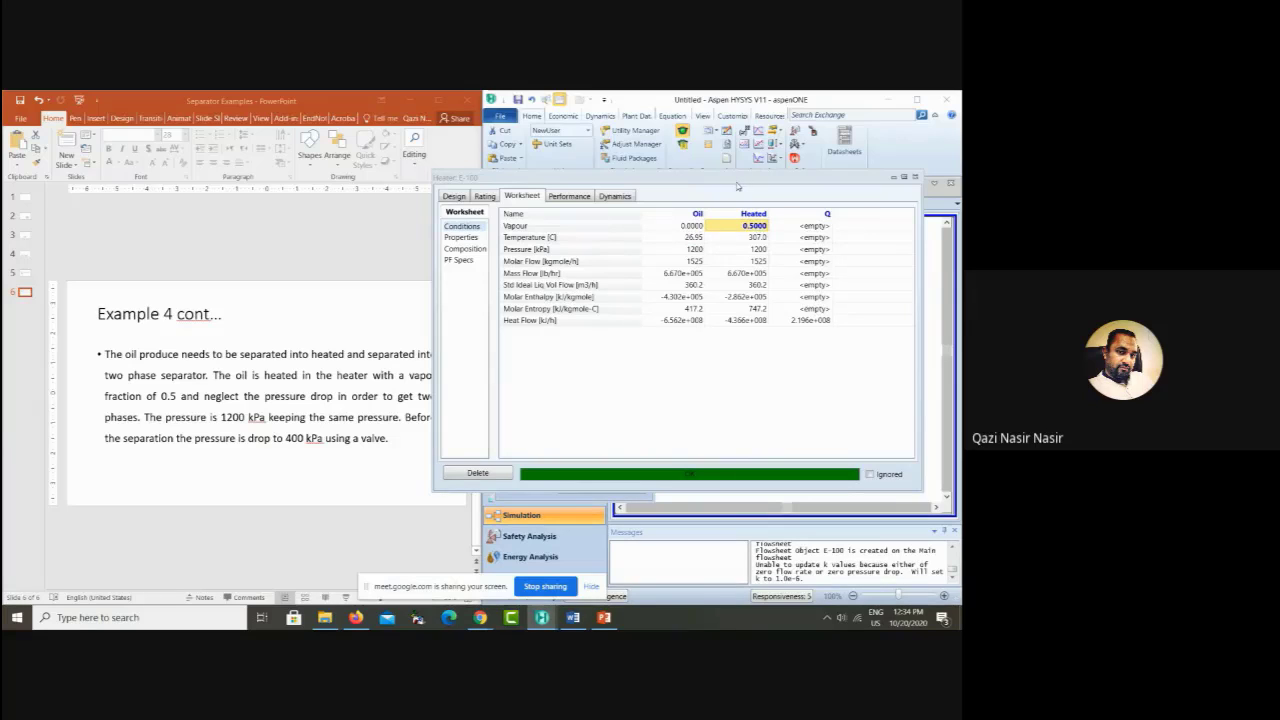
{"action": "left_click_drag", "start_coordinate": [738, 188], "coordinate": [410, 200]}
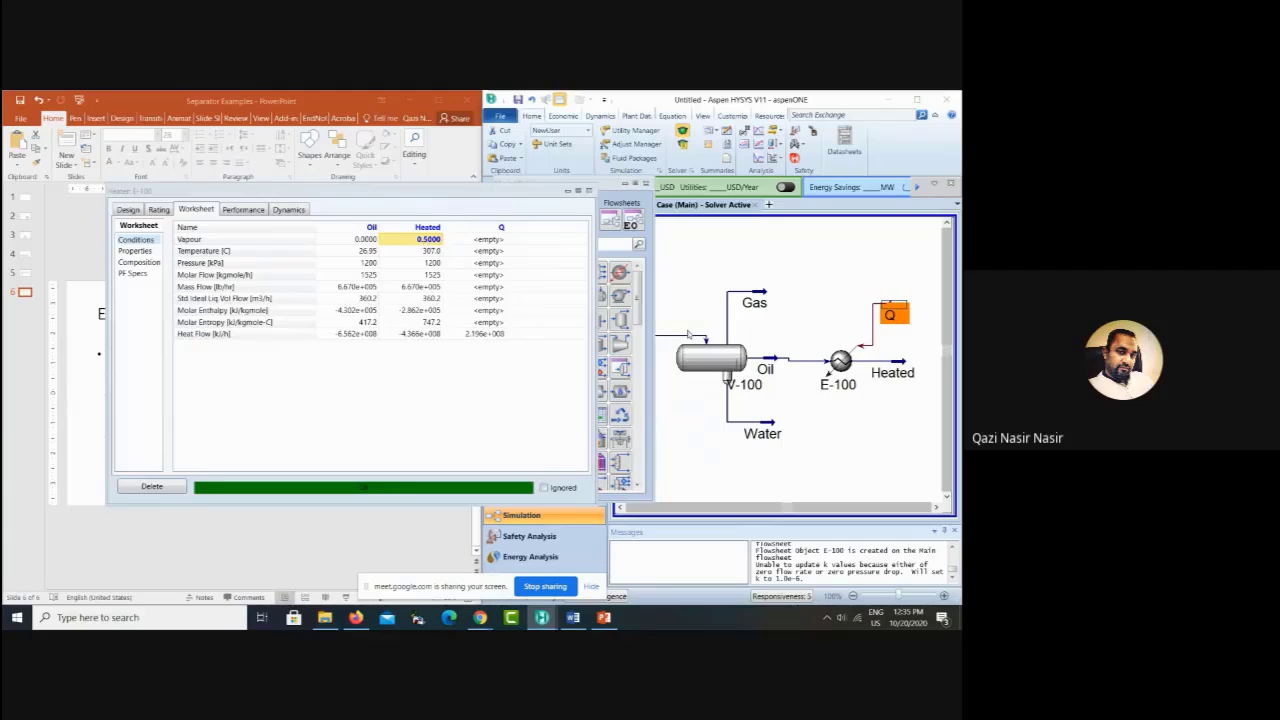
{"action": "left_click", "coordinate": [426, 253]}
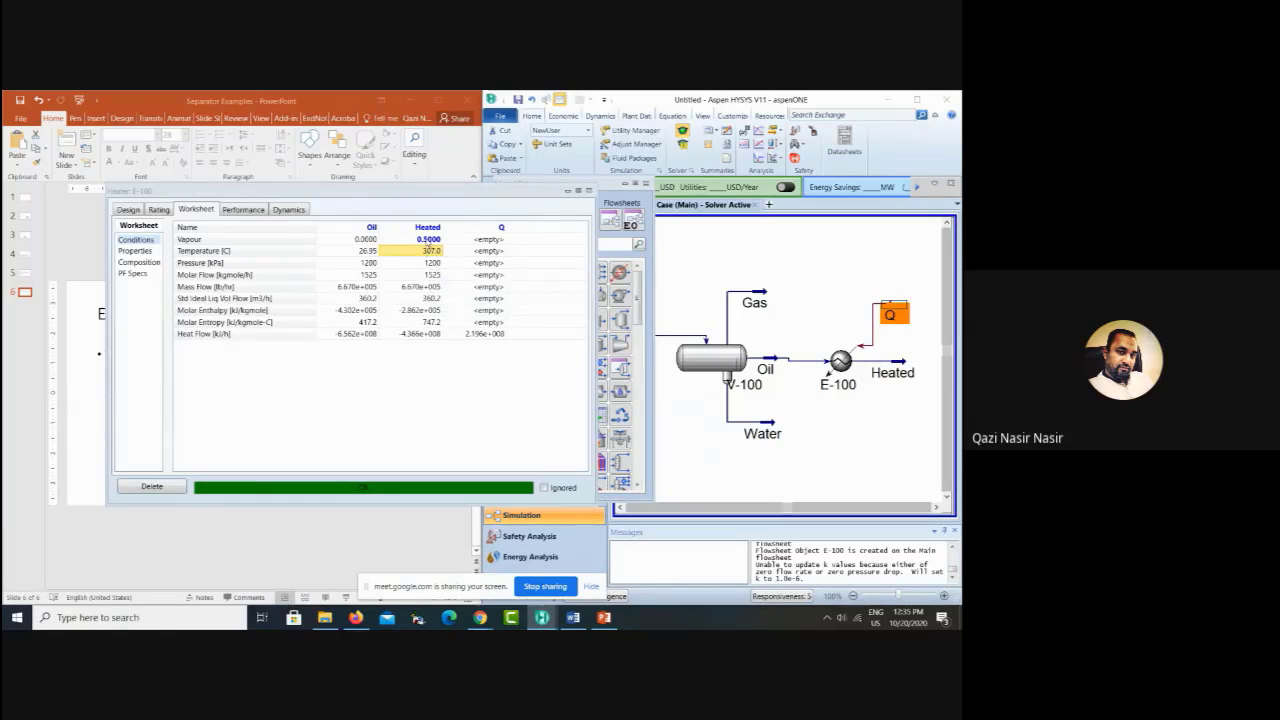
{"action": "left_click", "coordinate": [428, 240]}
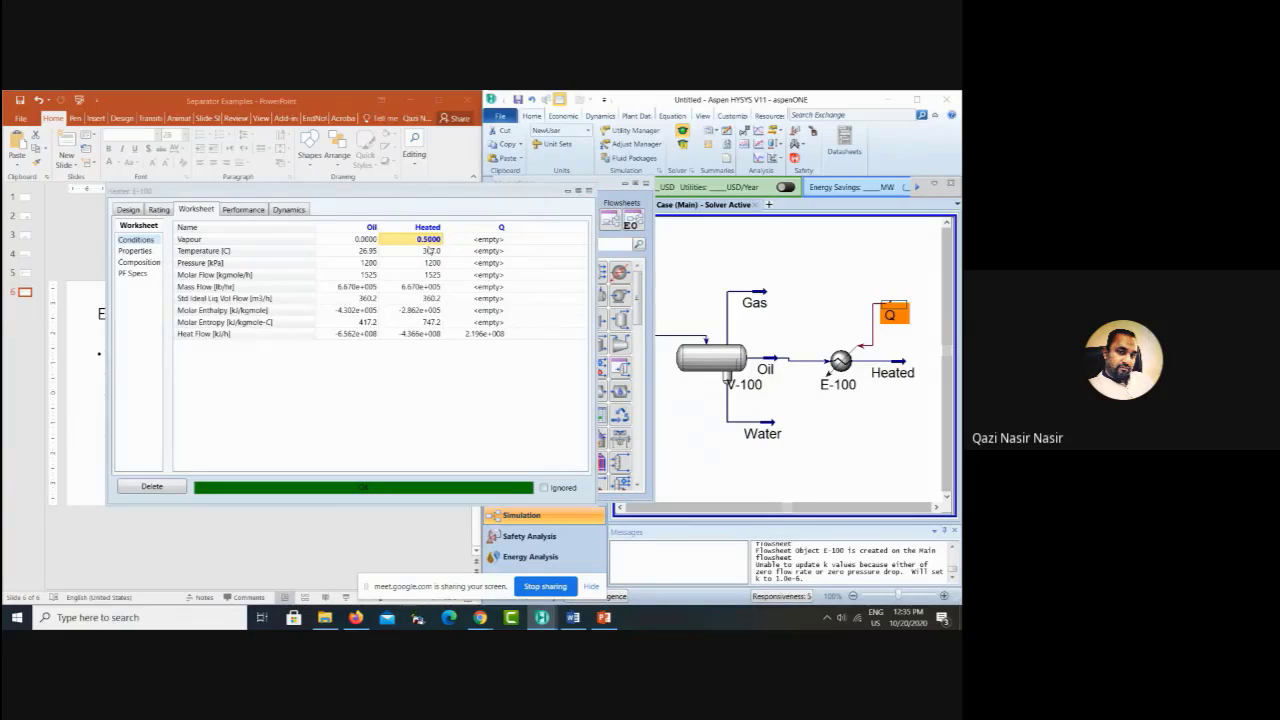
{"action": "left_click", "coordinate": [903, 407]}
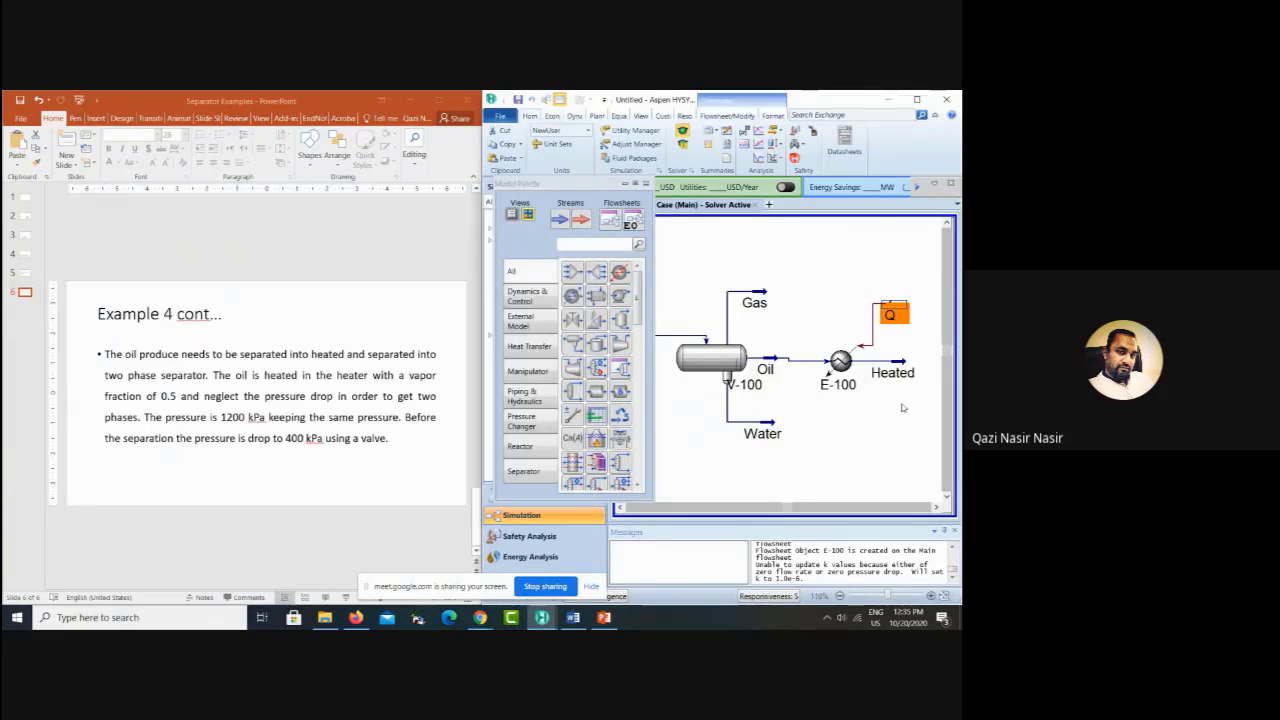
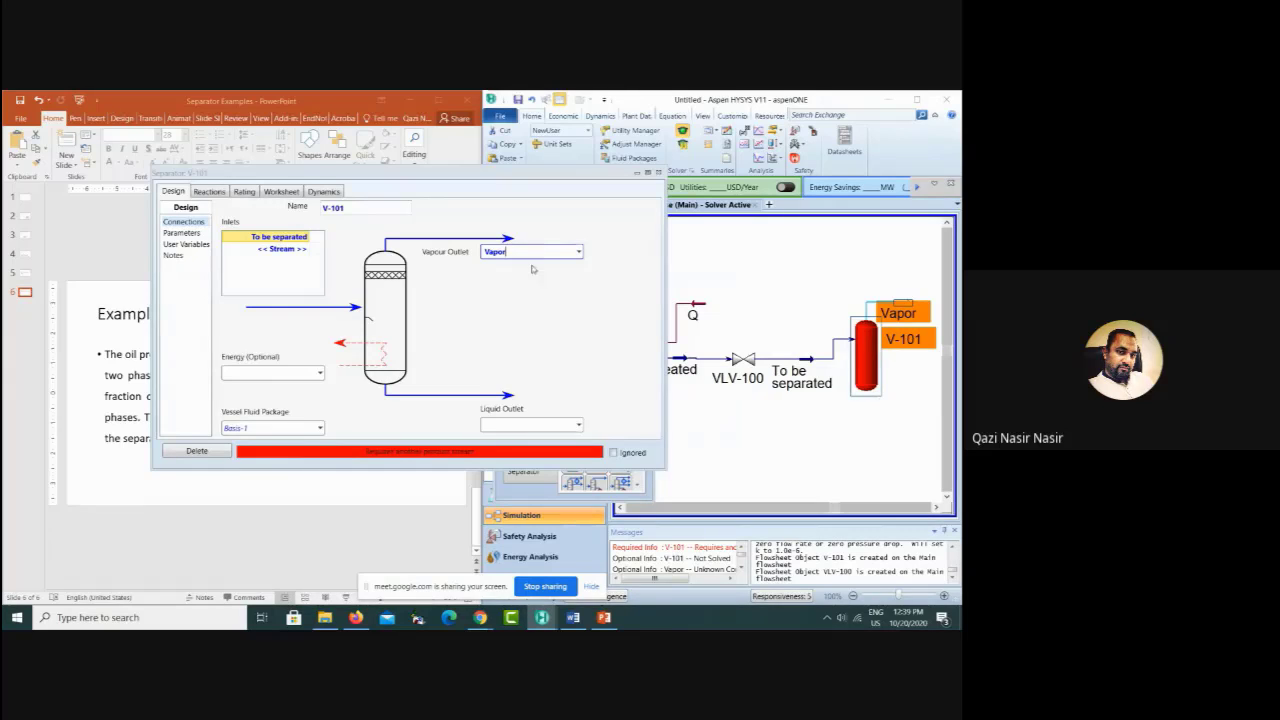
Step: Confirm Vapor as separator V-101's vapour outlet, name its liquid outlet Liquid, and close the separator's window
{"action": "key", "text": "Return"}
{"action": "left_click", "coordinate": [527, 426]}
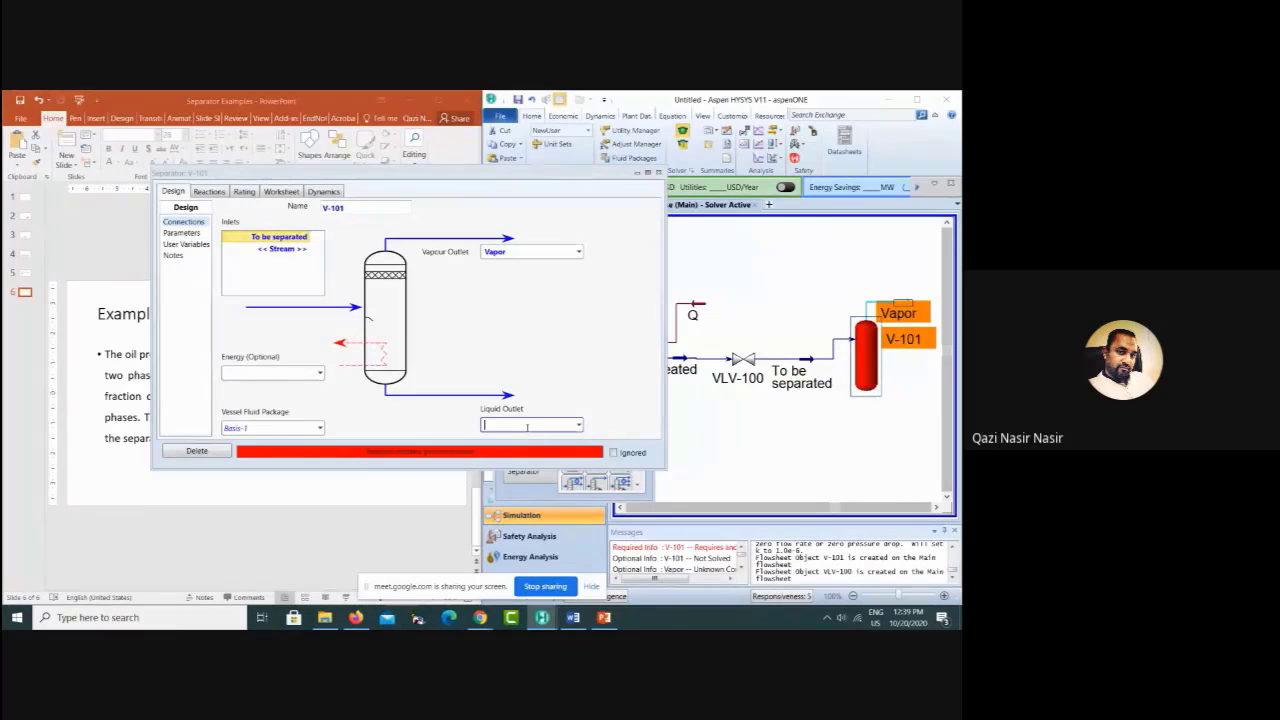
{"action": "type", "text": "Liquid"}
{"action": "key", "text": "Return"}
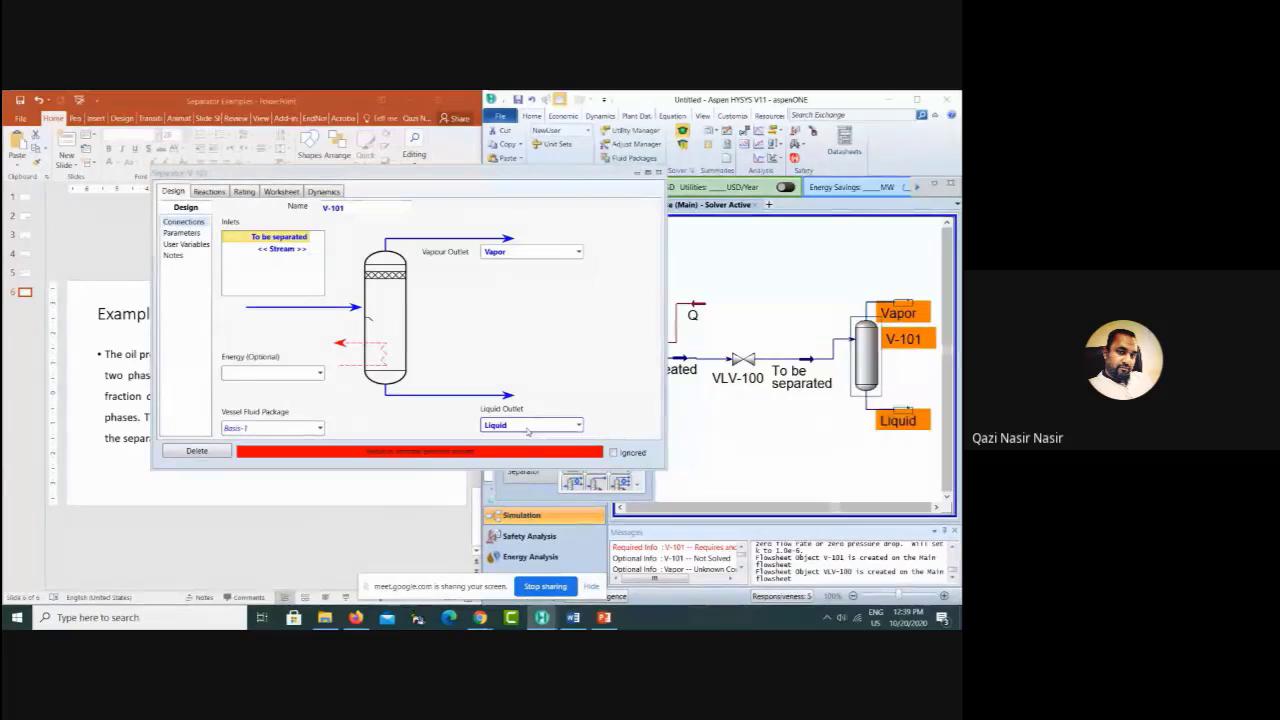
{"action": "left_click", "coordinate": [657, 172]}
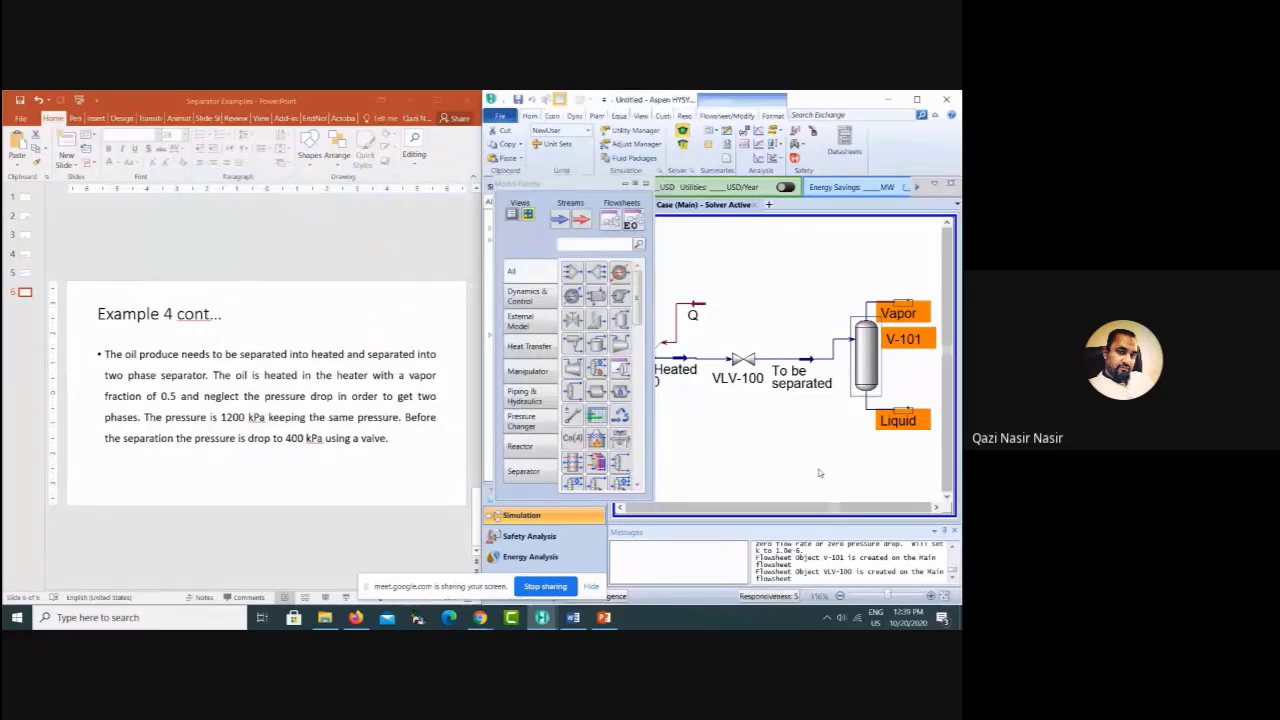
Step: Close the Model Palette and move the Vapor stream slightly farther above separator V-101
{"action": "left_click", "coordinate": [876, 507]}
{"action": "left_click", "coordinate": [646, 184]}
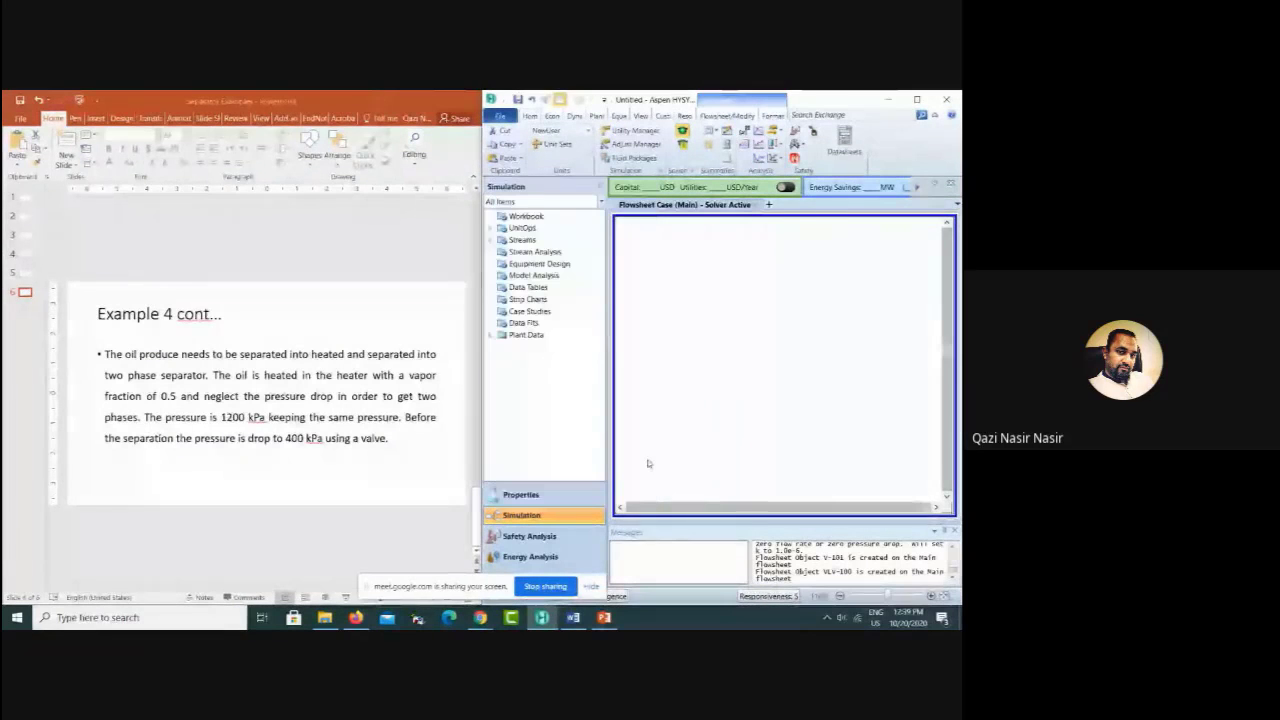
{"action": "left_click", "coordinate": [620, 507]}
{"action": "left_click", "coordinate": [620, 507]}
{"action": "left_click", "coordinate": [620, 507]}
{"action": "left_click", "coordinate": [620, 507]}
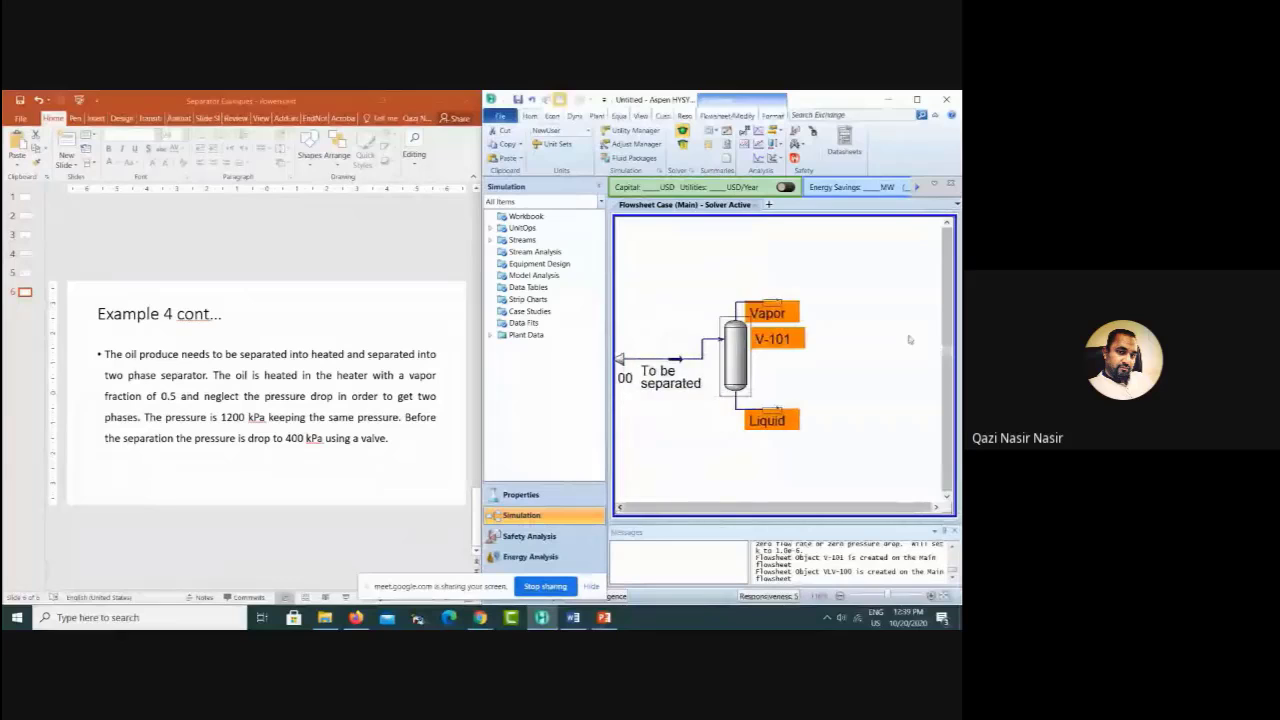
{"action": "left_click", "coordinate": [909, 340]}
{"action": "left_click_drag", "start_coordinate": [774, 305], "coordinate": [775, 288]}
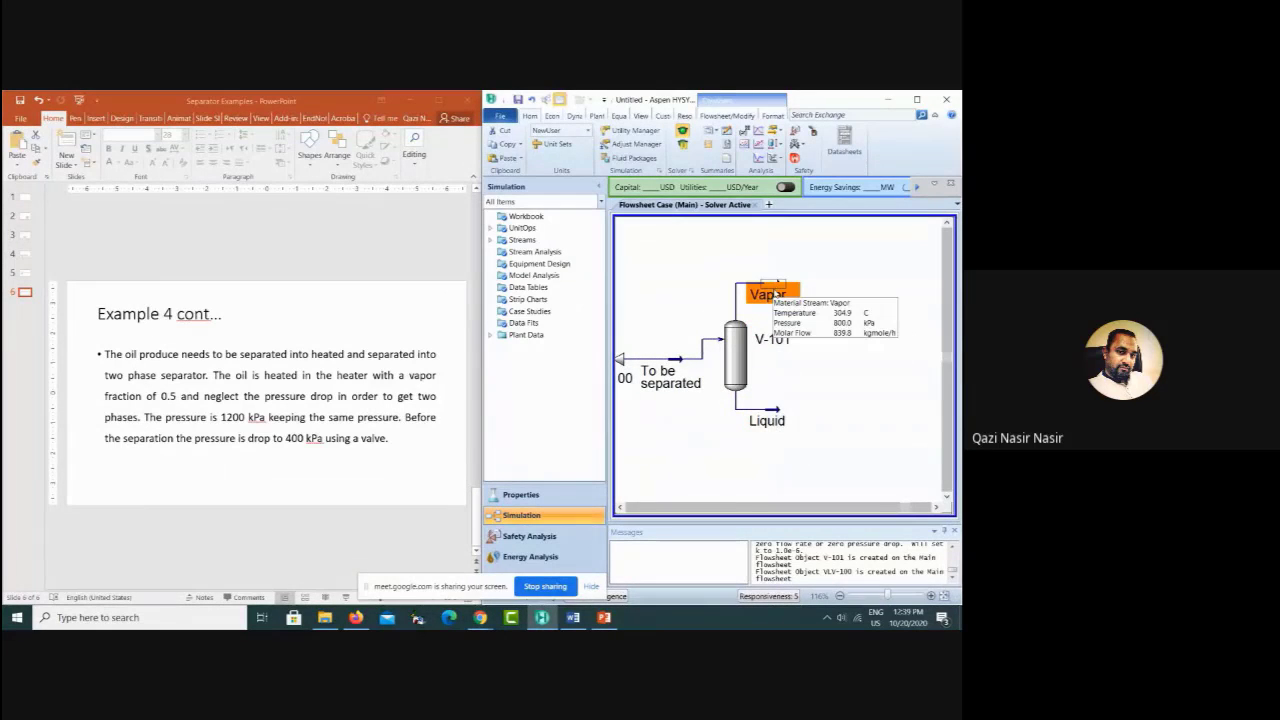
Step: Open the Vapor stream's properties and examine its composition by phase
{"action": "right_click", "coordinate": [777, 293]}
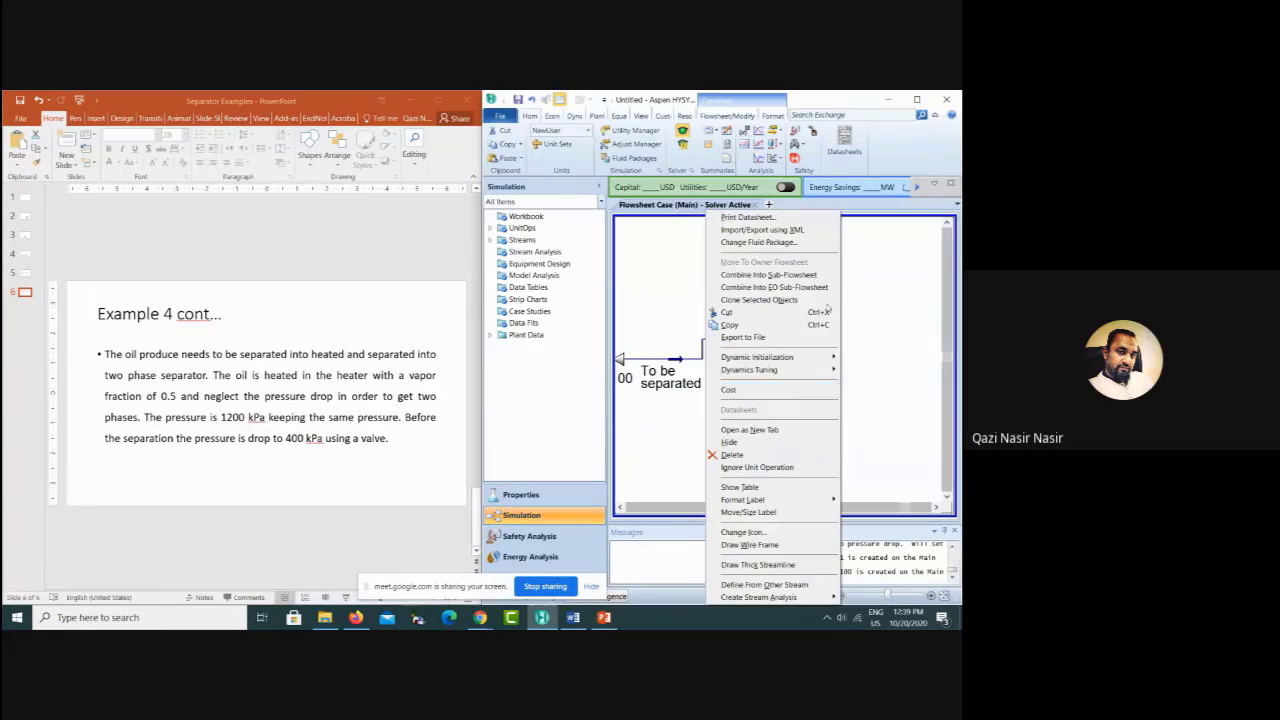
{"action": "left_click", "coordinate": [877, 295]}
{"action": "left_click_drag", "start_coordinate": [877, 295], "coordinate": [769, 292]}
{"action": "double_click", "coordinate": [769, 294]}
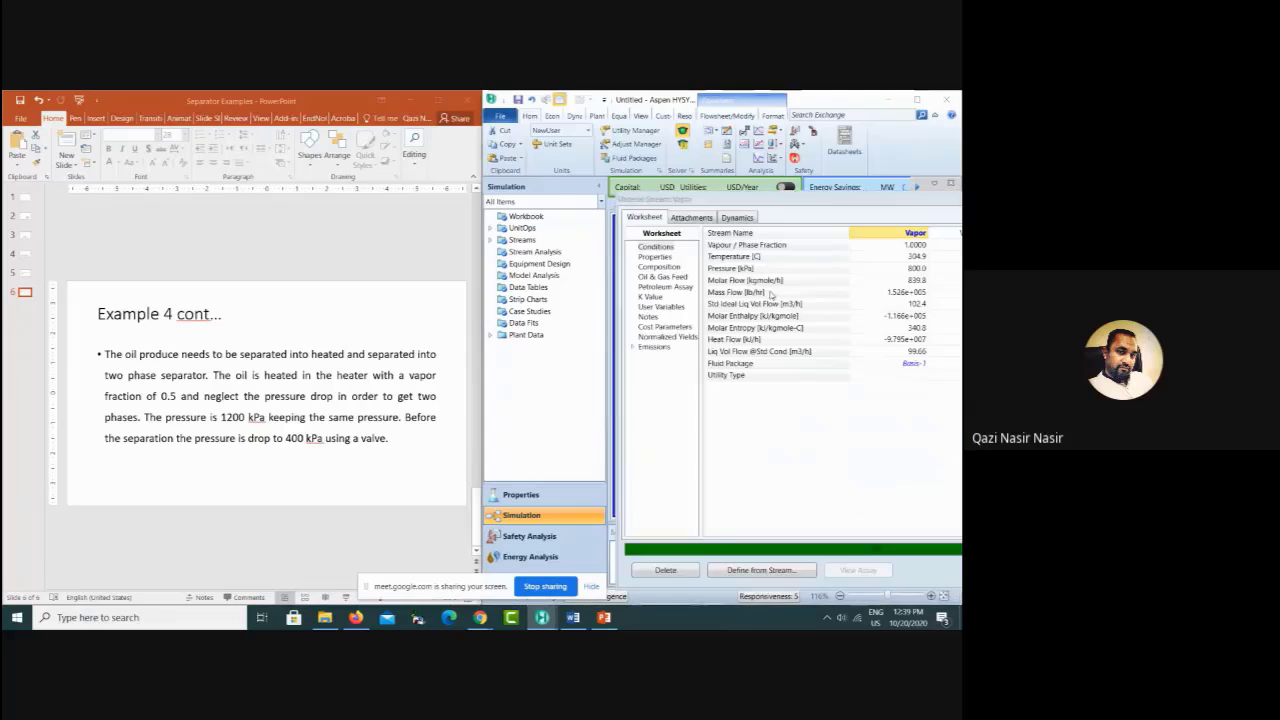
{"action": "left_click_drag", "start_coordinate": [789, 204], "coordinate": [426, 160]}
{"action": "left_click", "coordinate": [296, 222]}
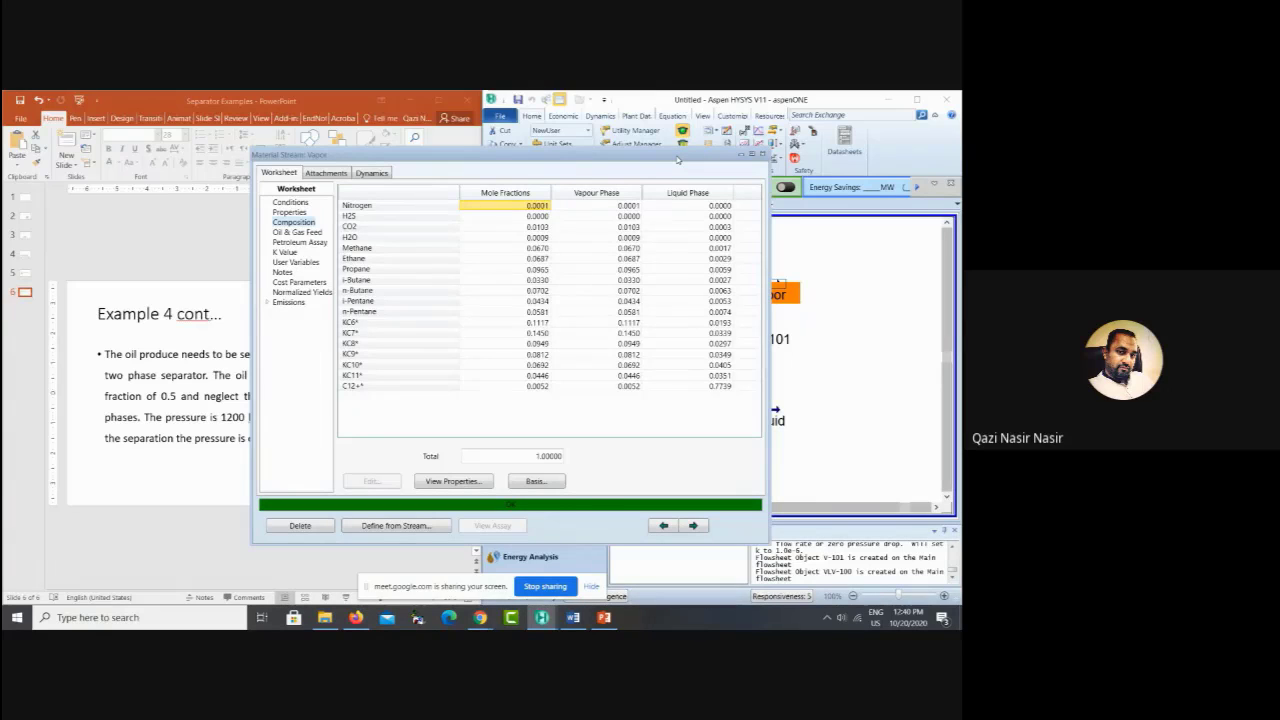
{"action": "left_click_drag", "start_coordinate": [677, 159], "coordinate": [518, 145]}
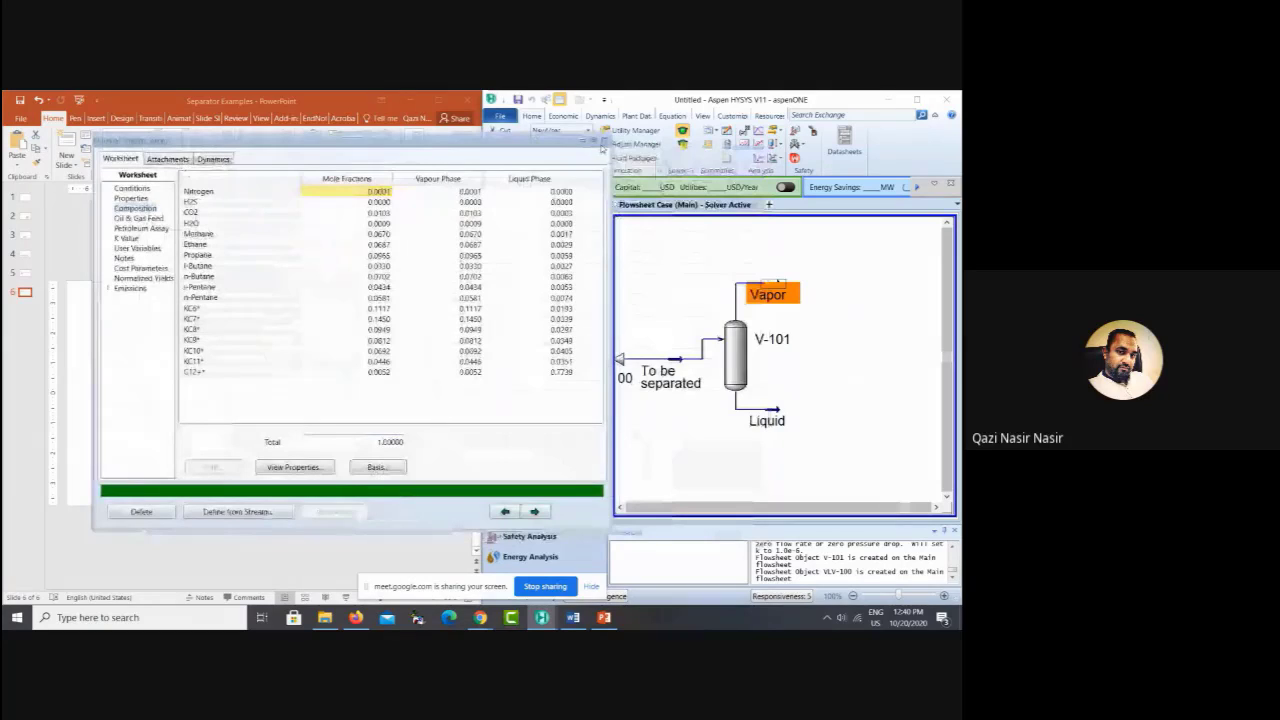
Step: Examine the compositions of separator V-101's feed, Liquid and Vapor streams in its worksheet, including C12+, and close the separator's window
{"action": "left_click", "coordinate": [735, 345]}
{"action": "double_click", "coordinate": [735, 345]}
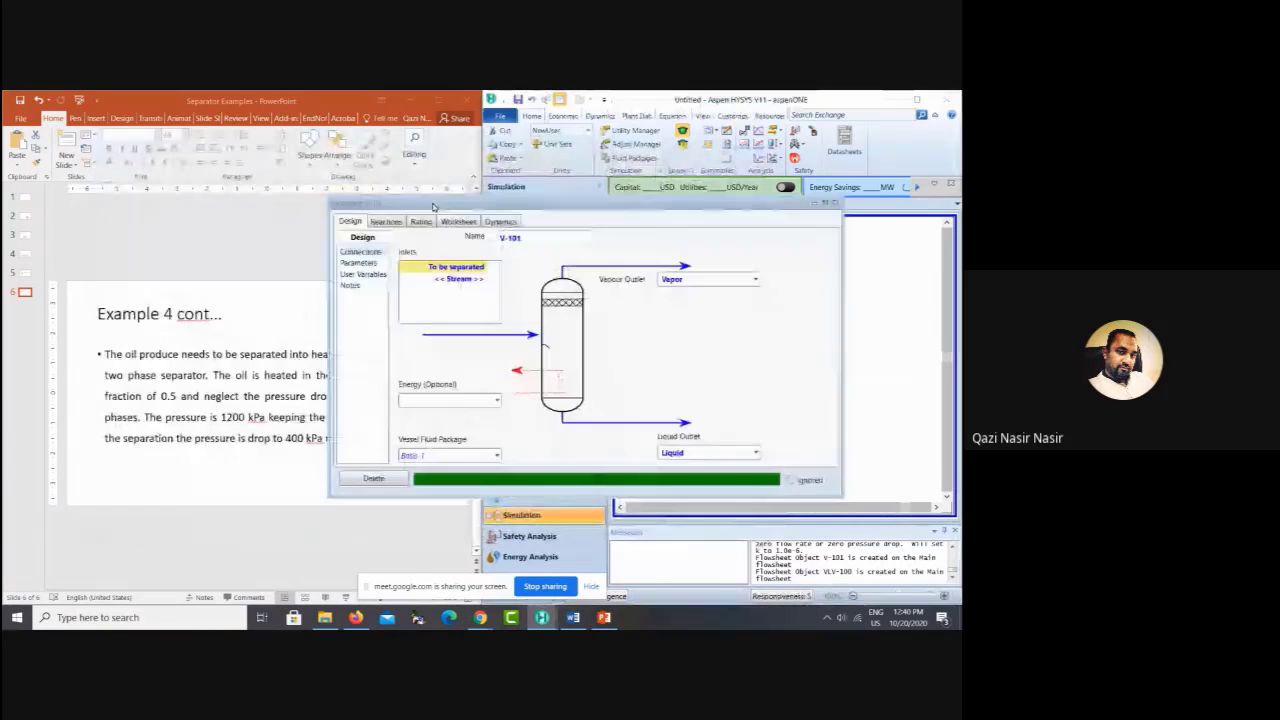
{"action": "left_click", "coordinate": [457, 221]}
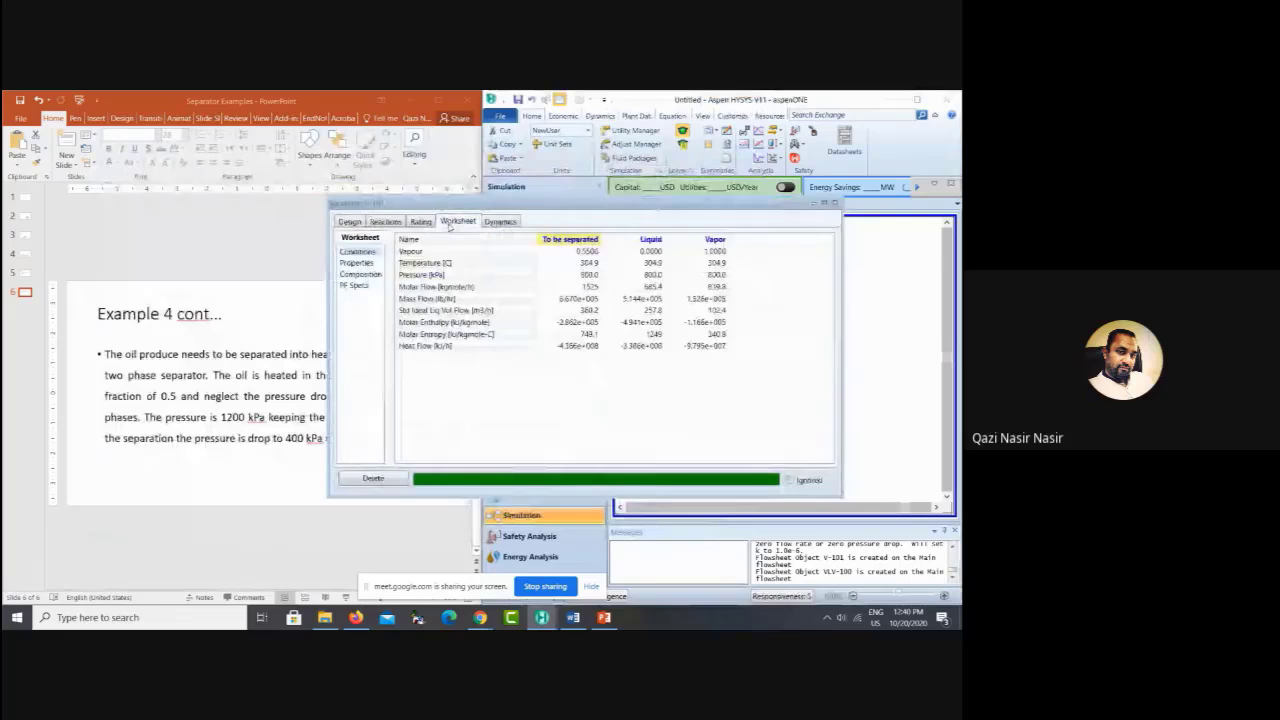
{"action": "left_click", "coordinate": [360, 274]}
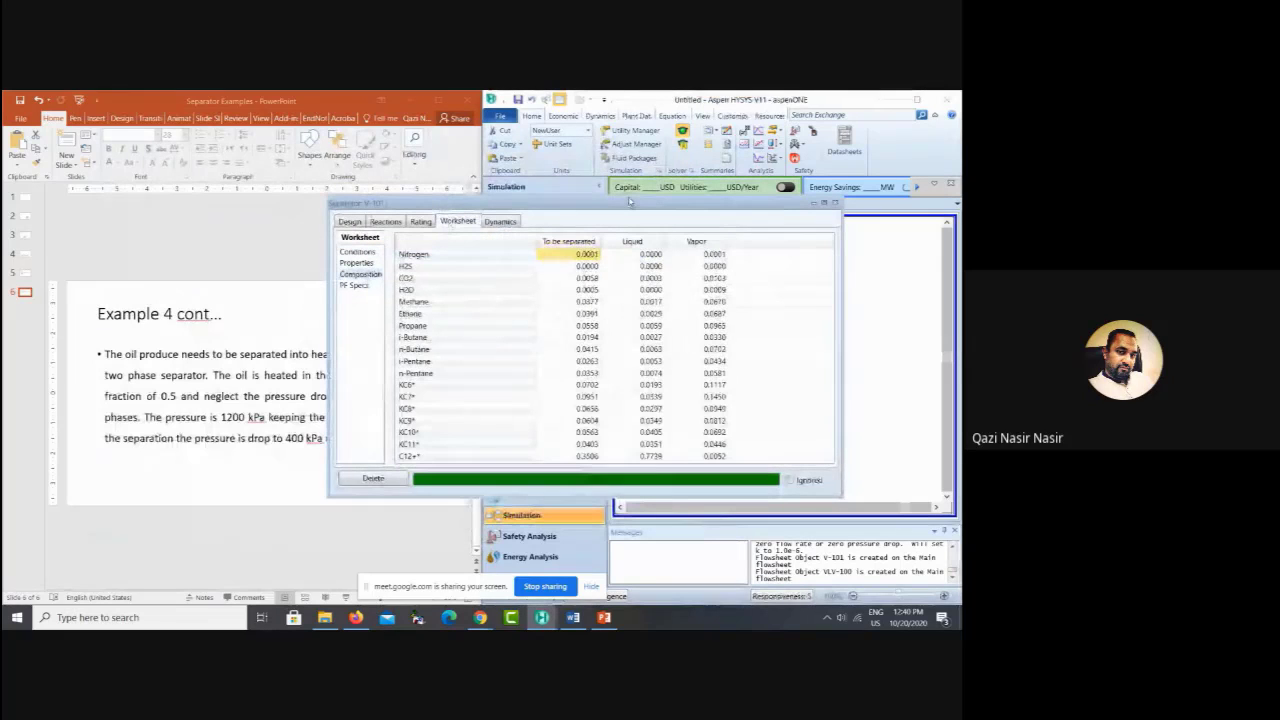
{"action": "left_click_drag", "start_coordinate": [628, 200], "coordinate": [540, 118]}
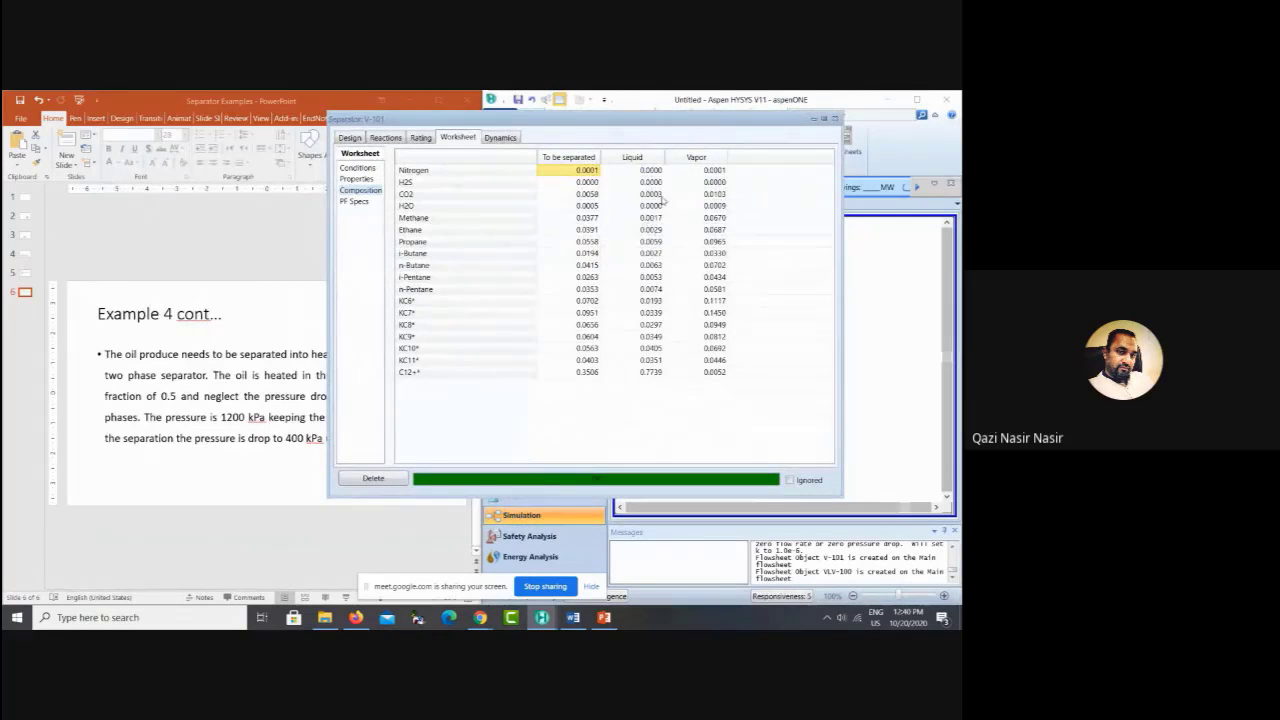
{"action": "left_click", "coordinate": [651, 373]}
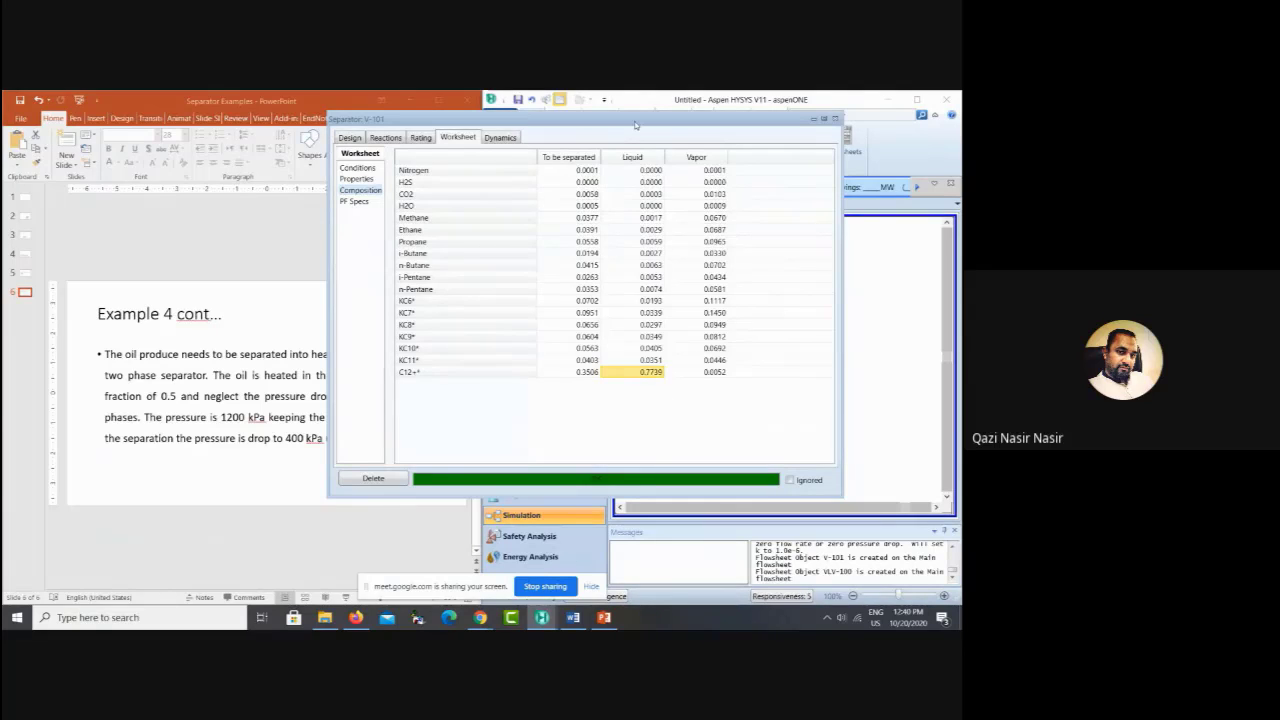
{"action": "left_click_drag", "start_coordinate": [634, 124], "coordinate": [420, 133]}
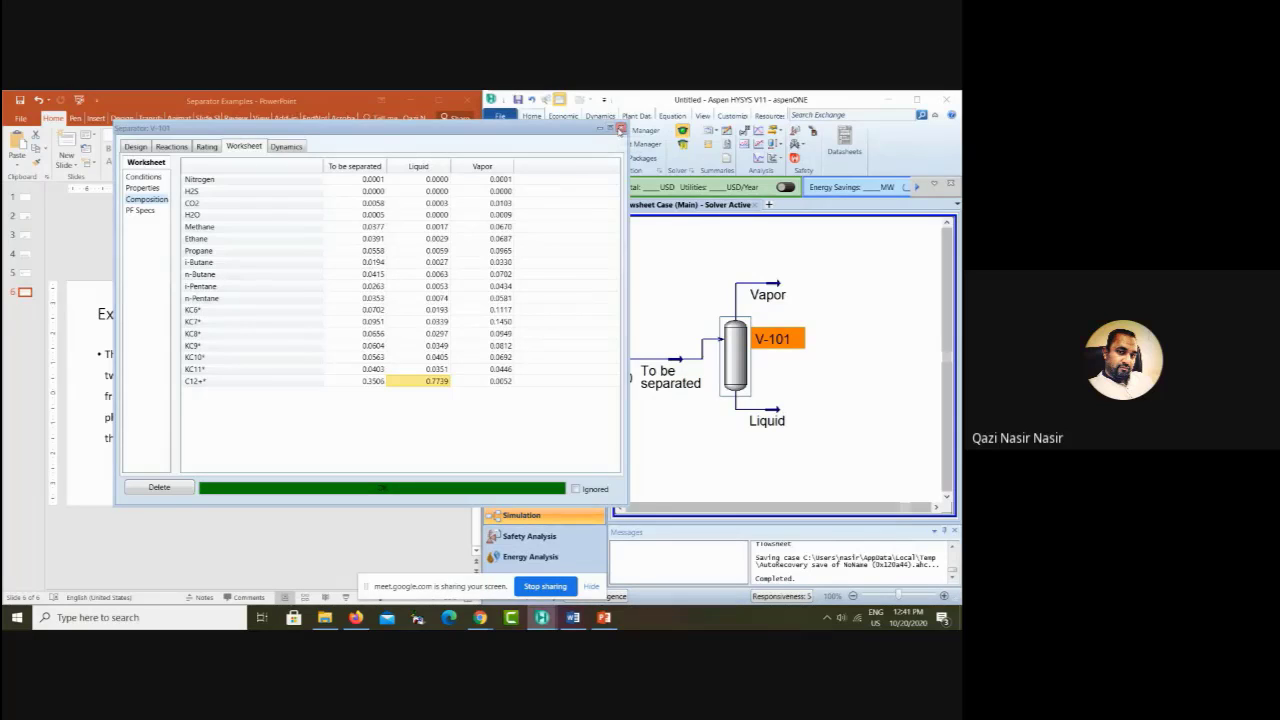
{"action": "left_click", "coordinate": [620, 130]}
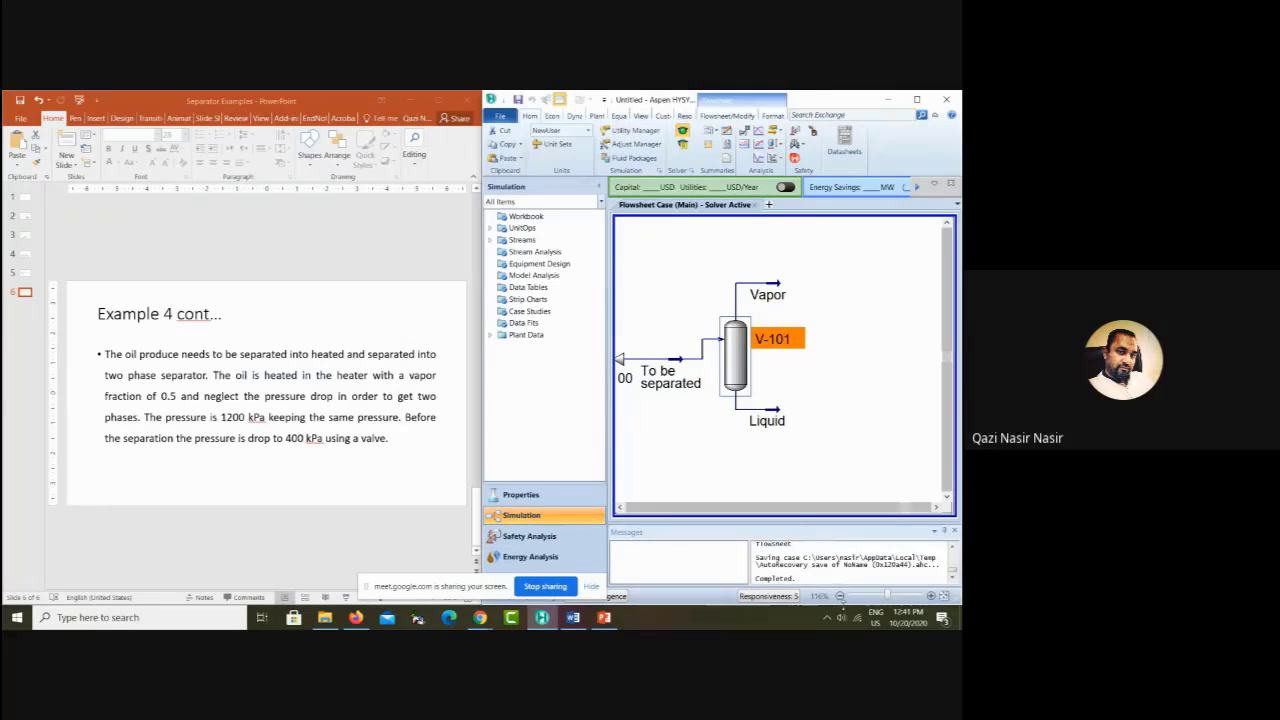
Step: Examine the whole process flowsheet from the Oil Sea Line feed to separator V-101's outlets at a smaller scale, and clear the selection
{"action": "left_click", "coordinate": [840, 597]}
{"action": "left_click", "coordinate": [840, 597]}
{"action": "left_click", "coordinate": [840, 597]}
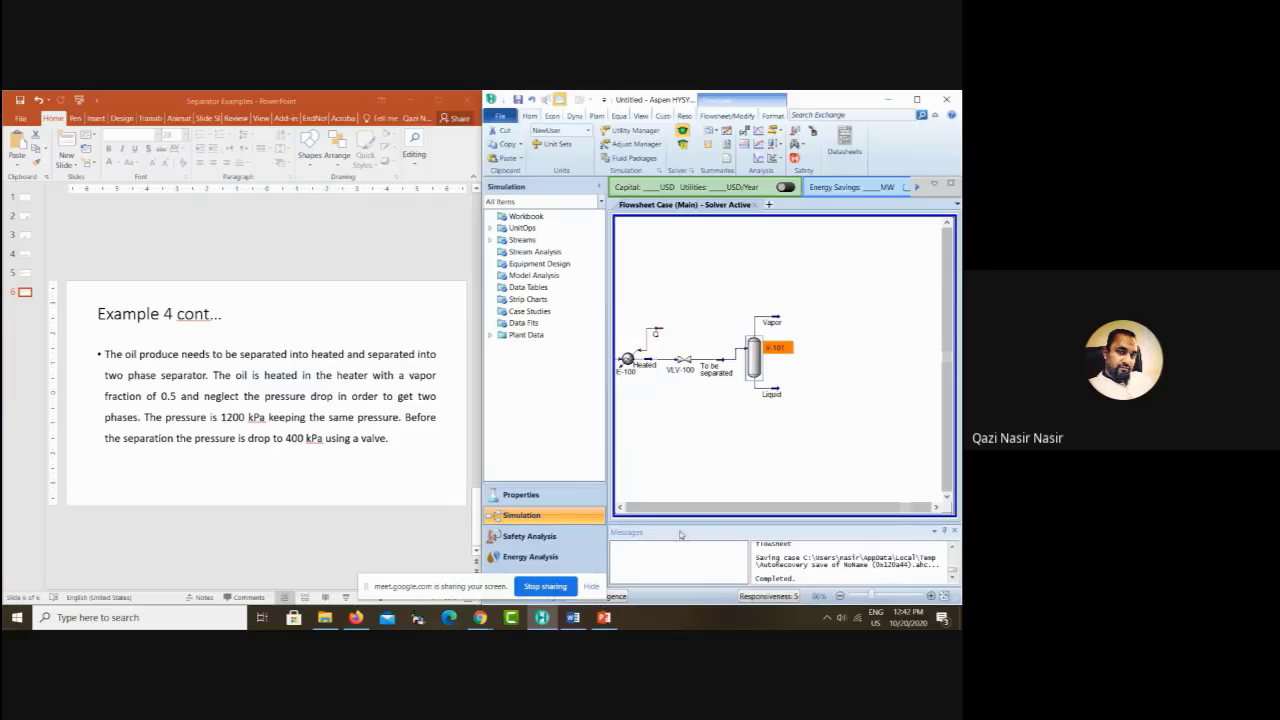
{"action": "left_click", "coordinate": [621, 507]}
{"action": "left_click", "coordinate": [621, 507]}
{"action": "left_click", "coordinate": [621, 507]}
{"action": "left_click", "coordinate": [621, 507]}
{"action": "left_click", "coordinate": [621, 507]}
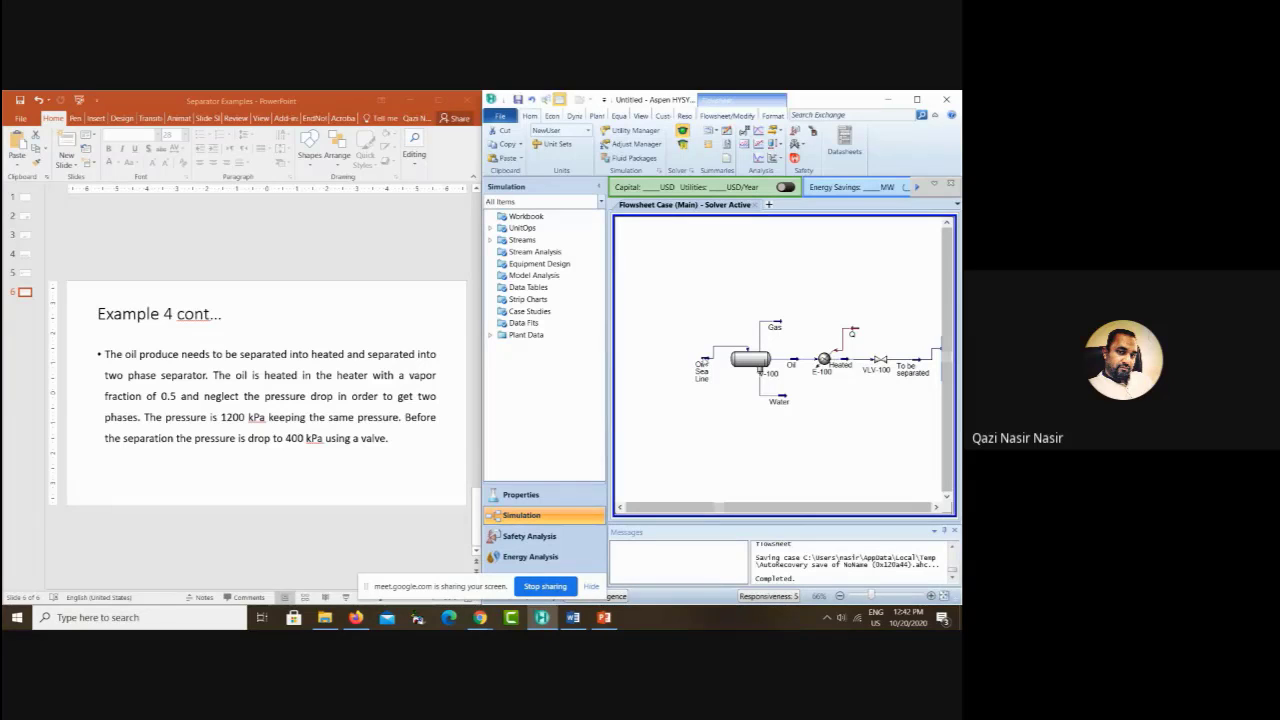
{"action": "left_click", "coordinate": [935, 508]}
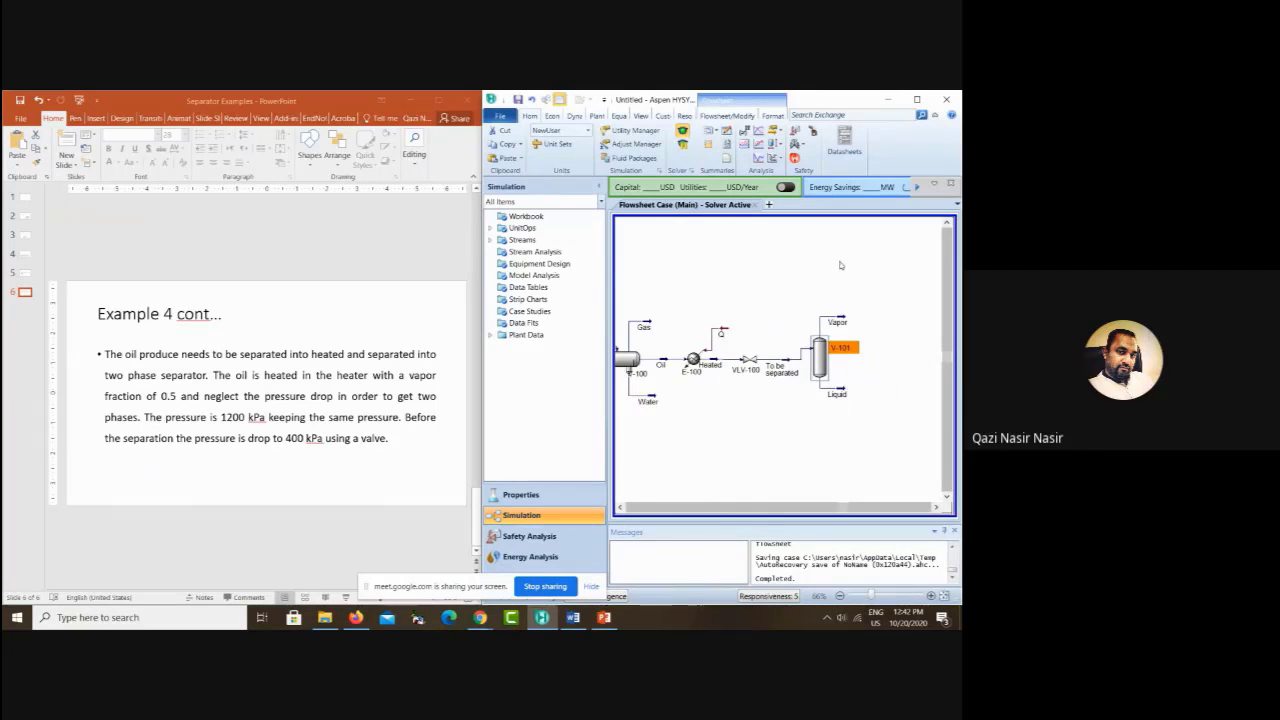
{"action": "left_click", "coordinate": [877, 398]}
Step: Move the Oil Sea Line feed stream slightly farther away from the three-phase separator's inlet
{"action": "left_click", "coordinate": [619, 508]}
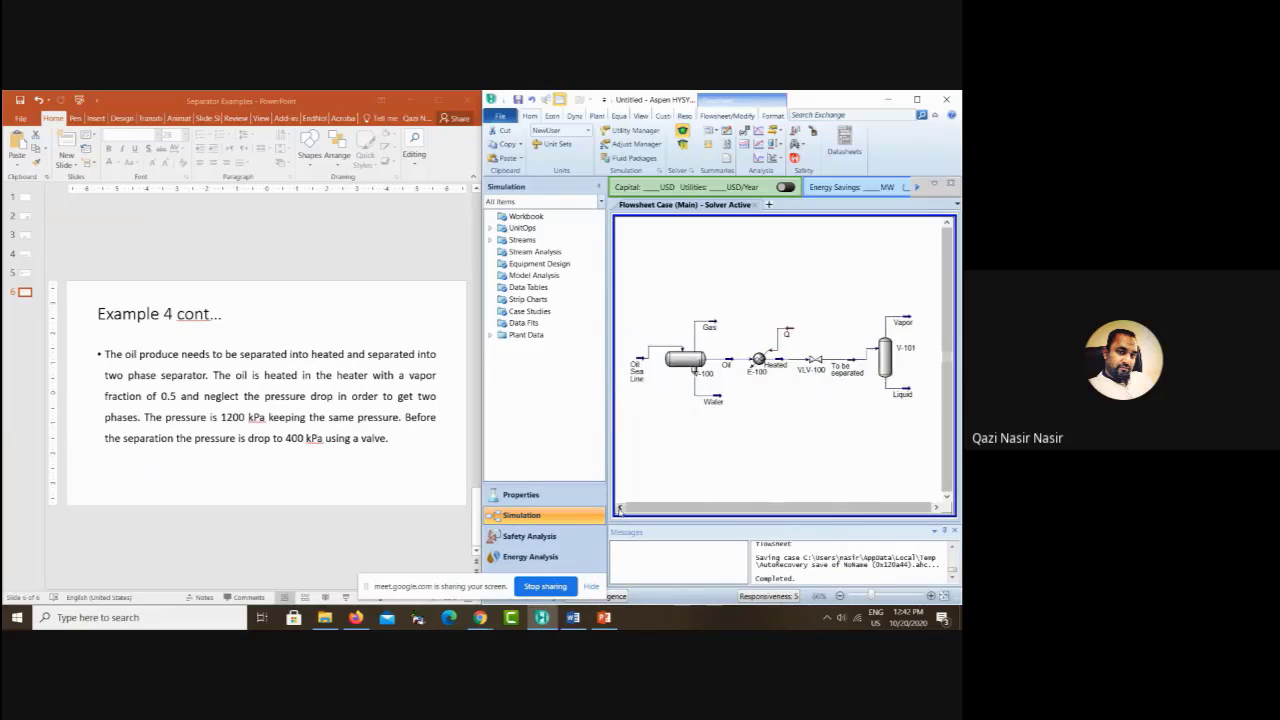
{"action": "left_click", "coordinate": [619, 508]}
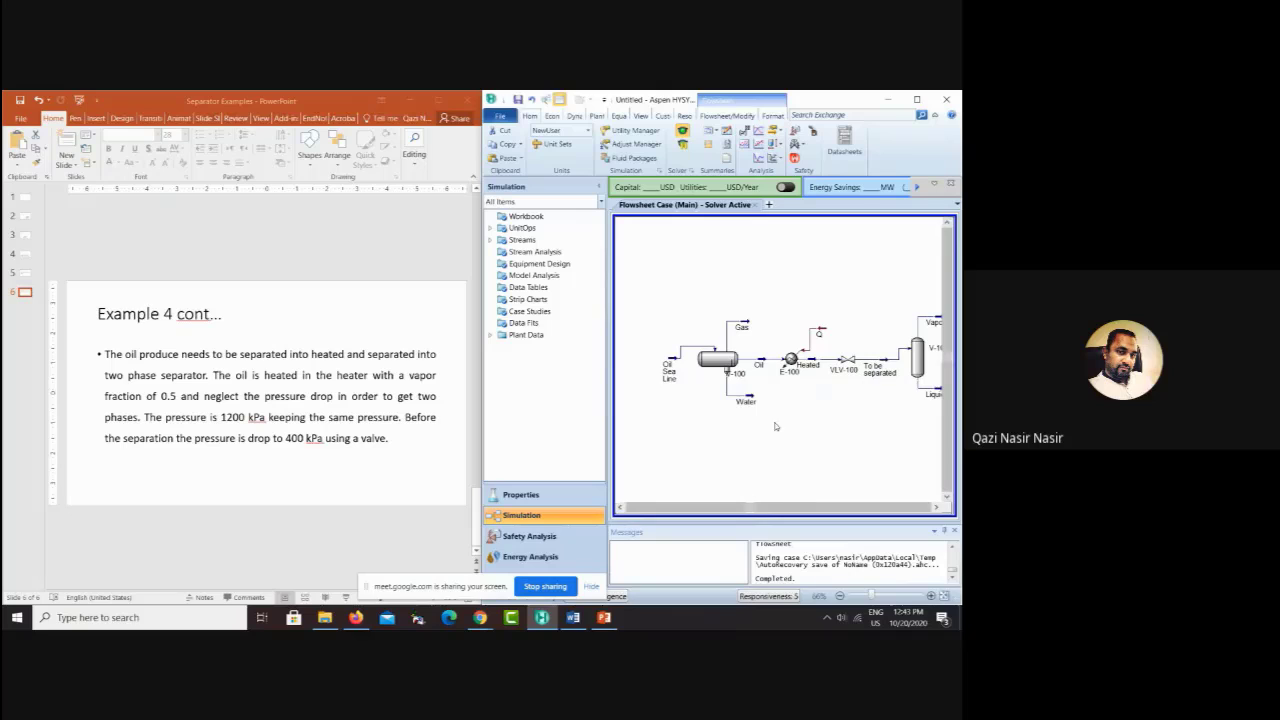
{"action": "left_click_drag", "start_coordinate": [669, 357], "coordinate": [648, 351]}
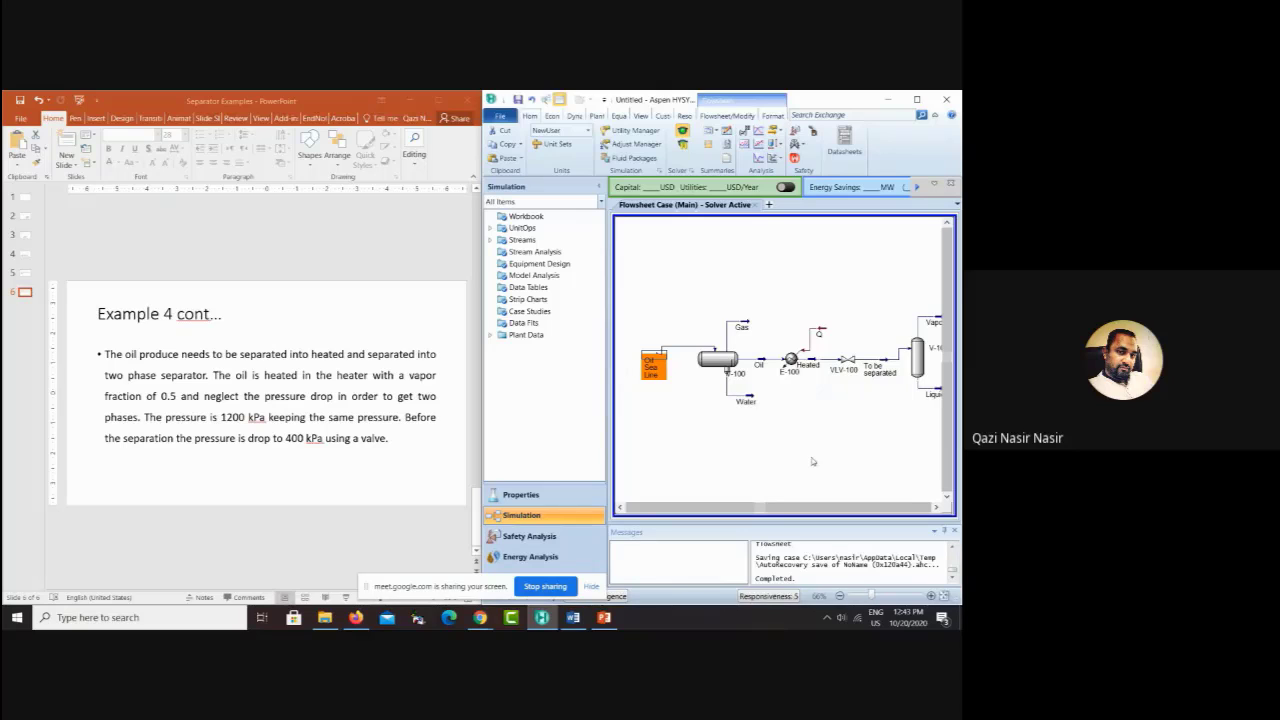
Step: Review the connections from the three-phase separator through heater E-100 and valve VLV-100 to the Vapor and Liquid outlets
{"action": "left_click", "coordinate": [936, 508]}
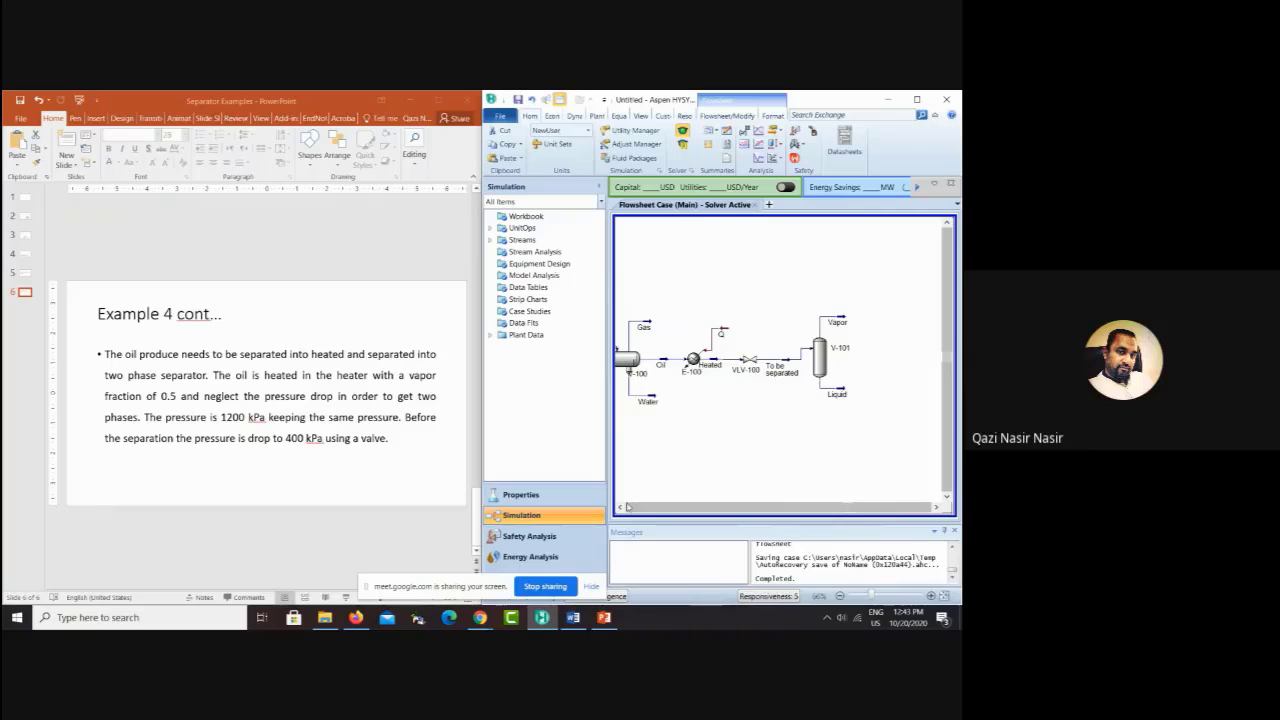
{"action": "left_click", "coordinate": [621, 507]}
{"action": "left_click", "coordinate": [621, 507]}
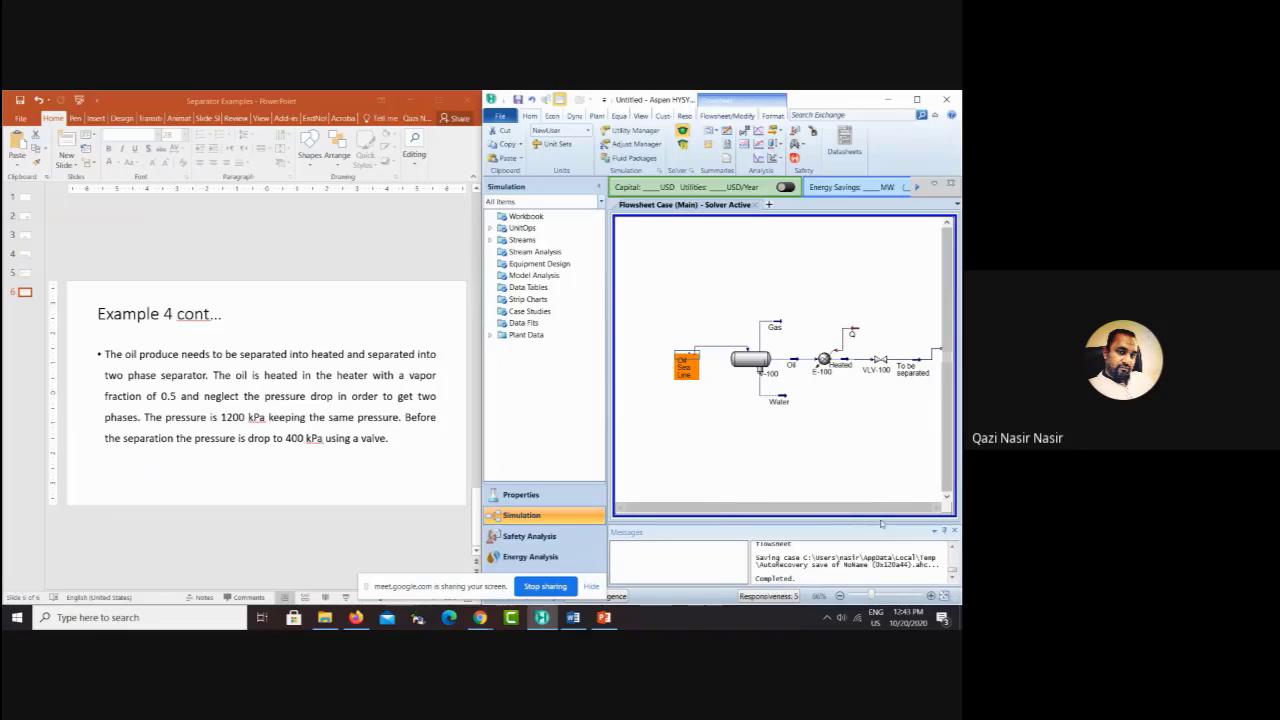
{"action": "left_click", "coordinate": [938, 508]}
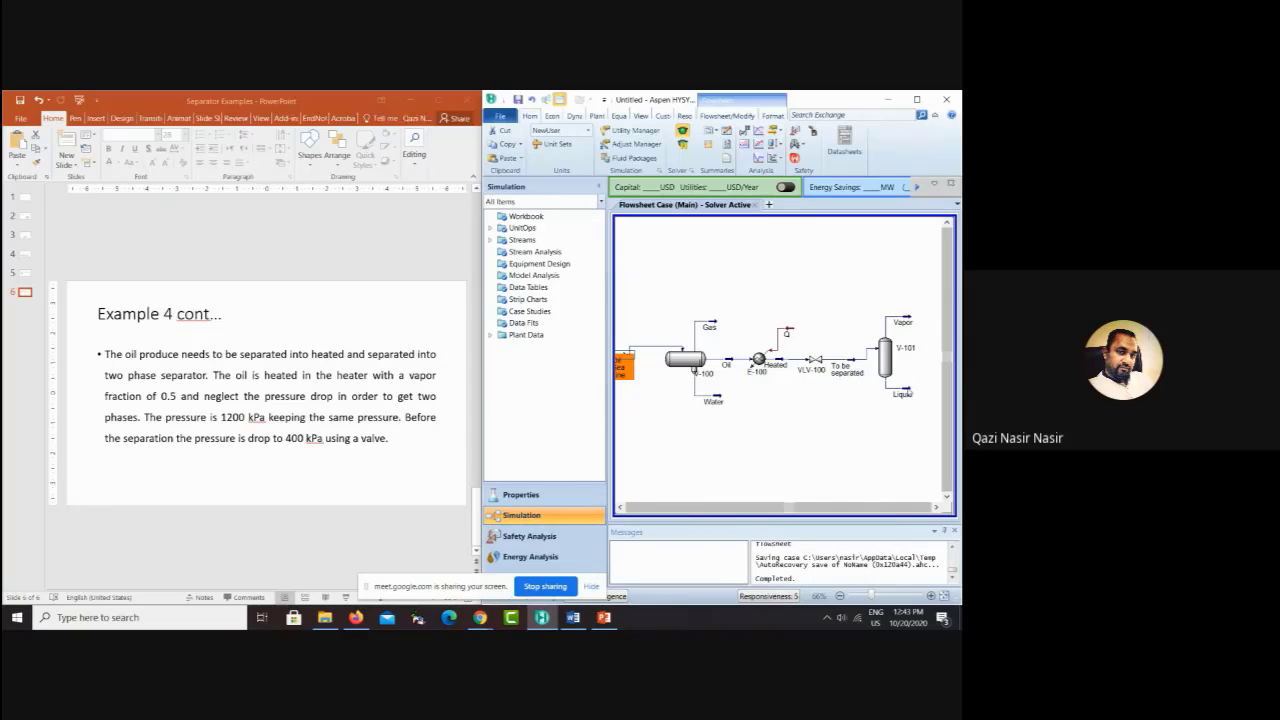
{"action": "left_click", "coordinate": [618, 507]}
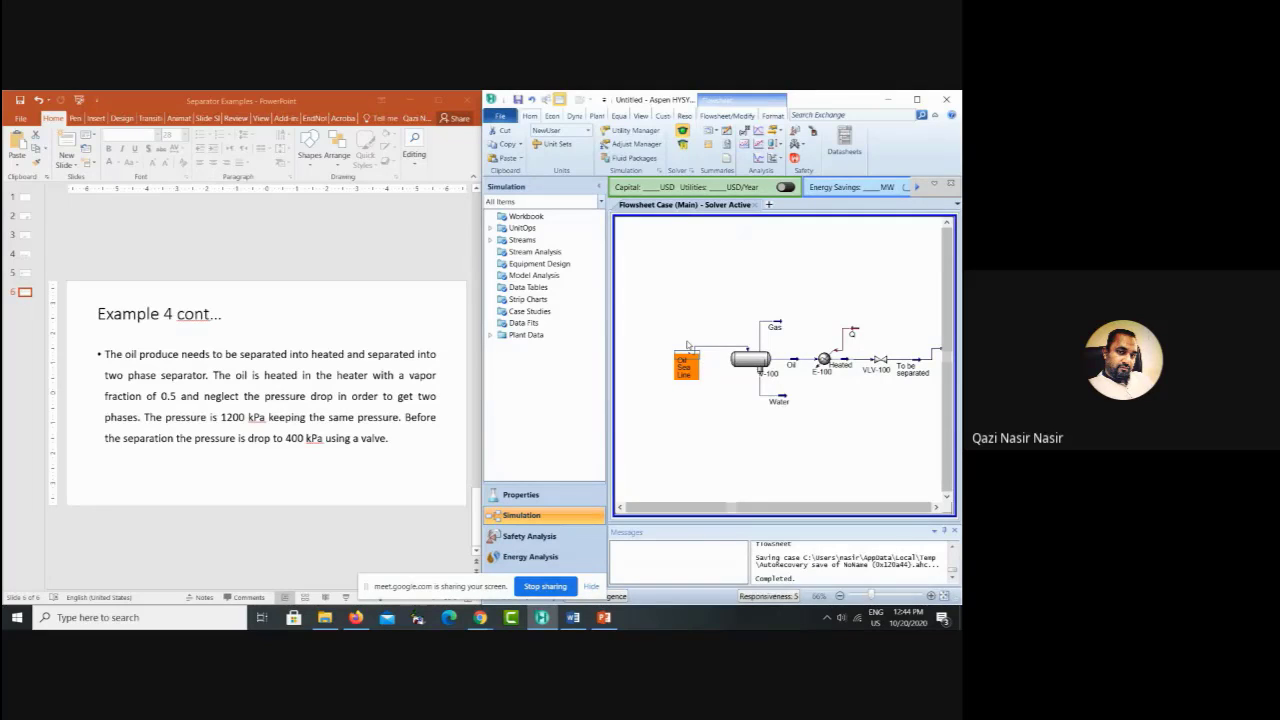
{"action": "left_click", "coordinate": [939, 506]}
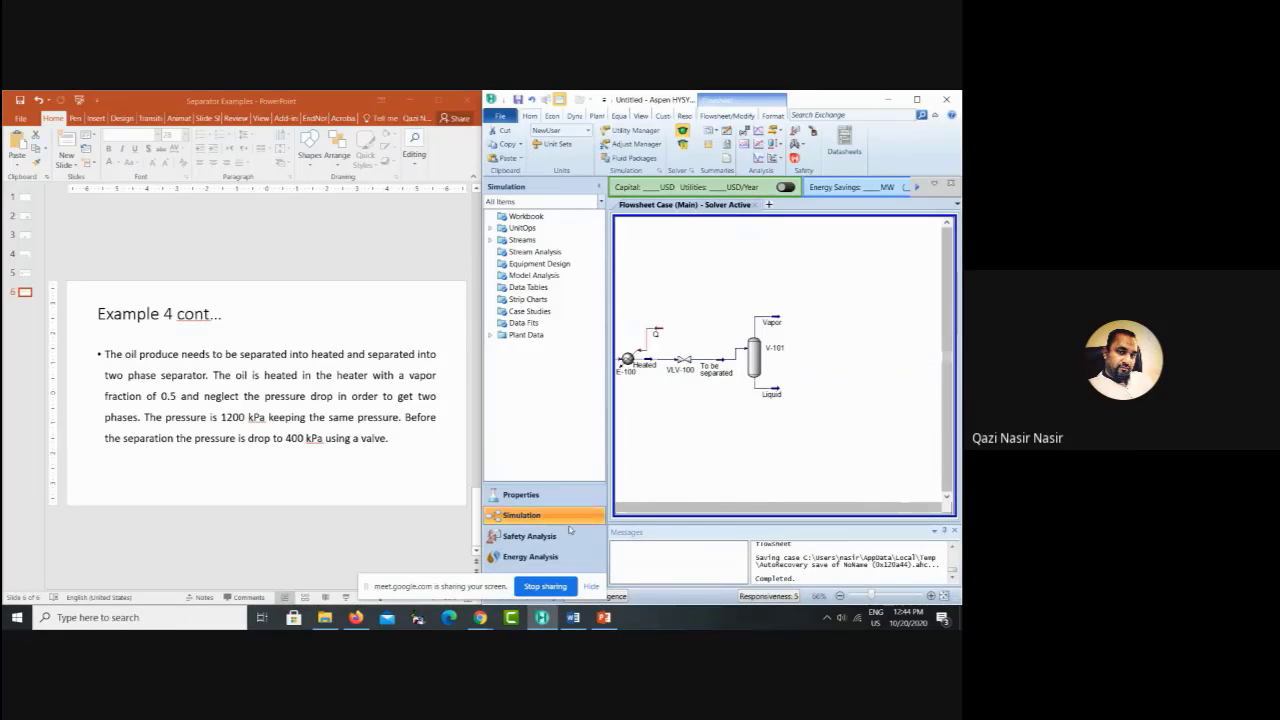
{"action": "left_click", "coordinate": [620, 507]}
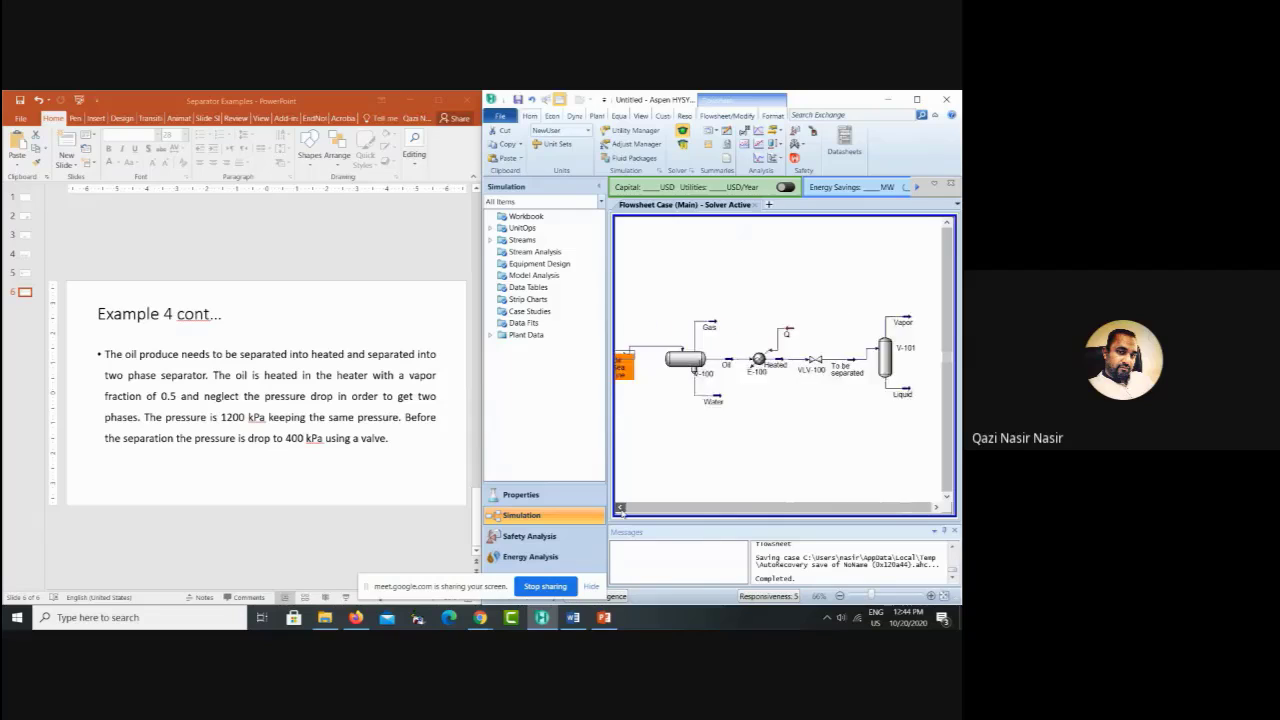
{"action": "left_click", "coordinate": [620, 507]}
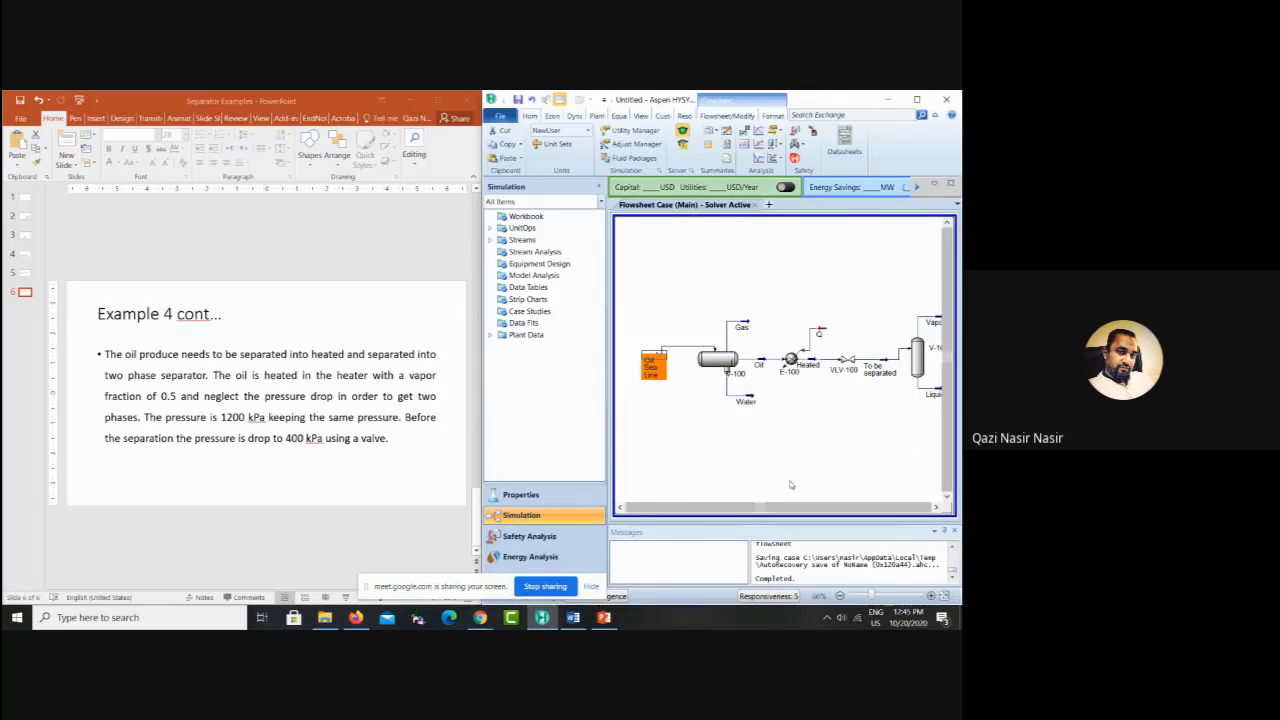
{"action": "left_click", "coordinate": [936, 508]}
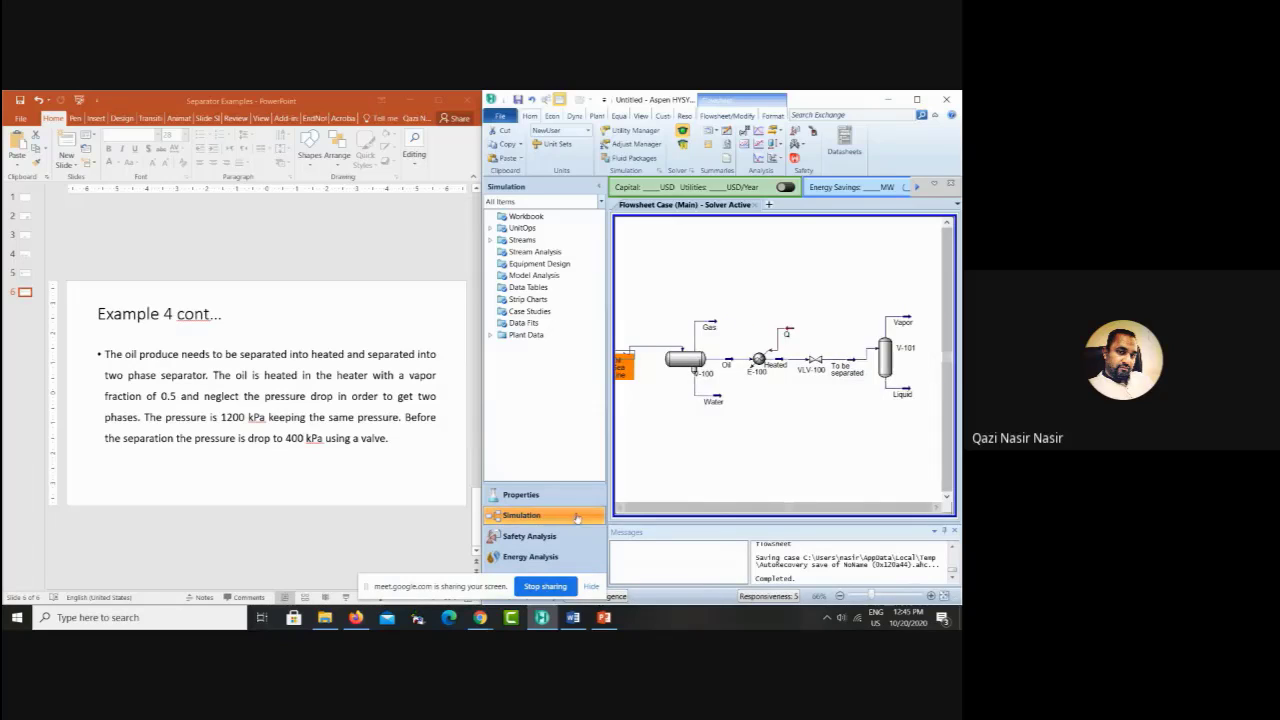
{"action": "left_click", "coordinate": [618, 508]}
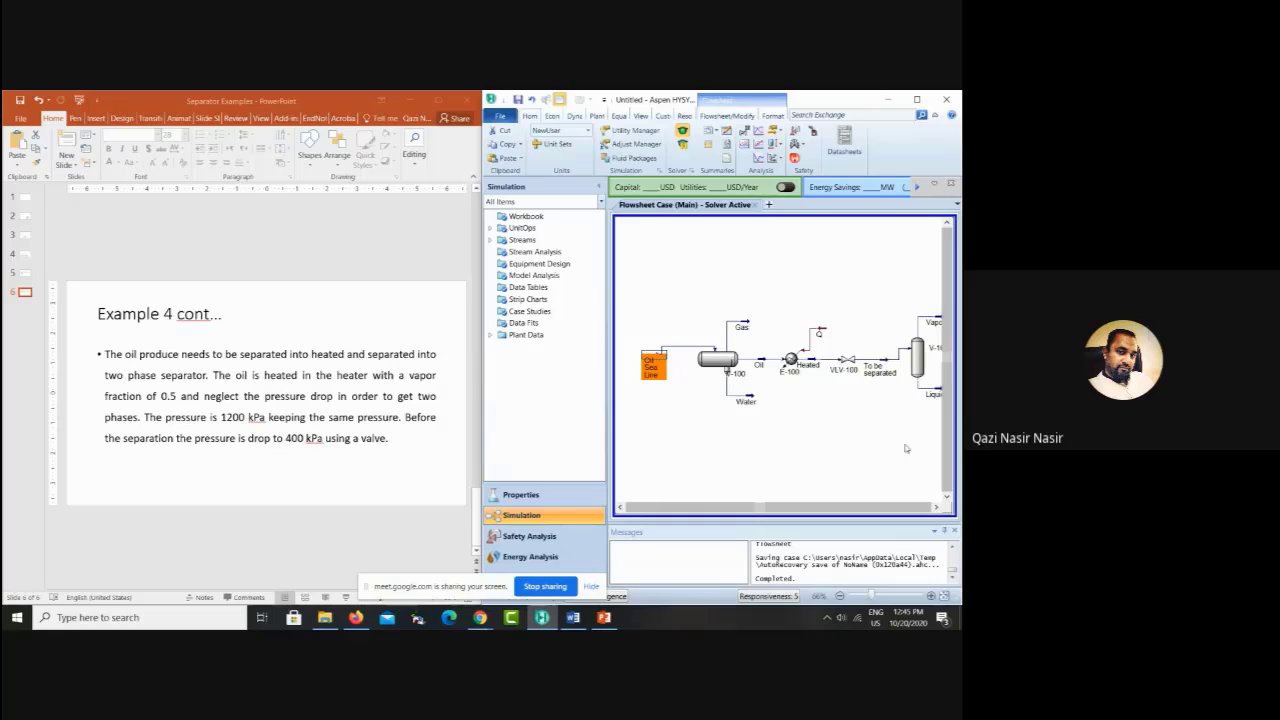
{"action": "left_click", "coordinate": [936, 508]}
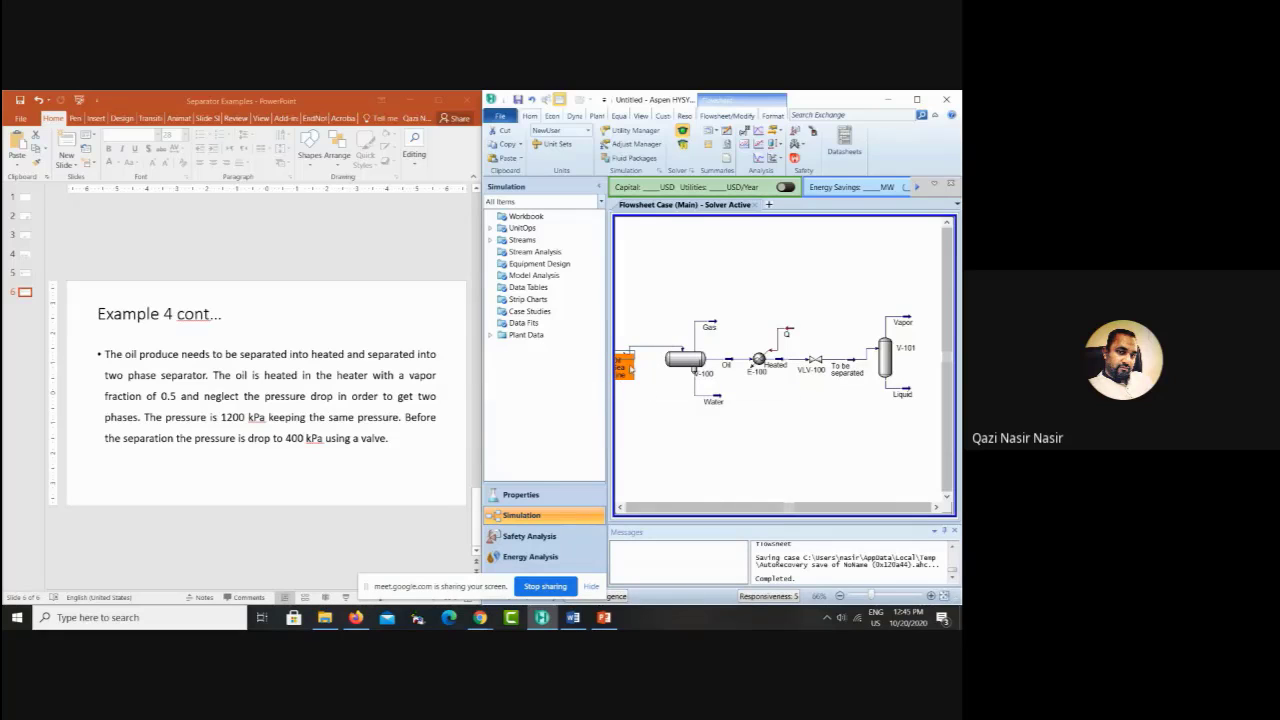
{"action": "mouse_move", "coordinate": [629, 369]}
{"action": "left_click", "coordinate": [620, 507]}
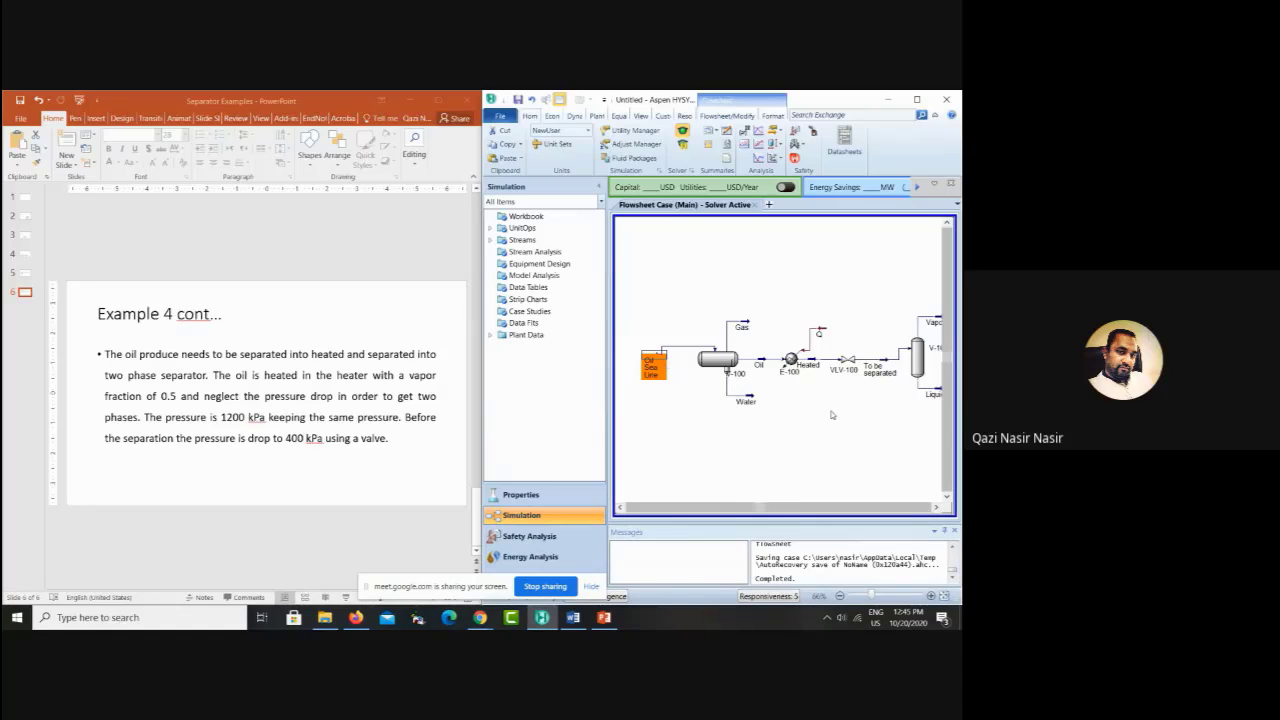
Step: Switch to PowerPoint, review the first Example 4 slide and the Hypothatical Comp table in Word, and minimise both documents
{"action": "left_click", "coordinate": [24, 275]}
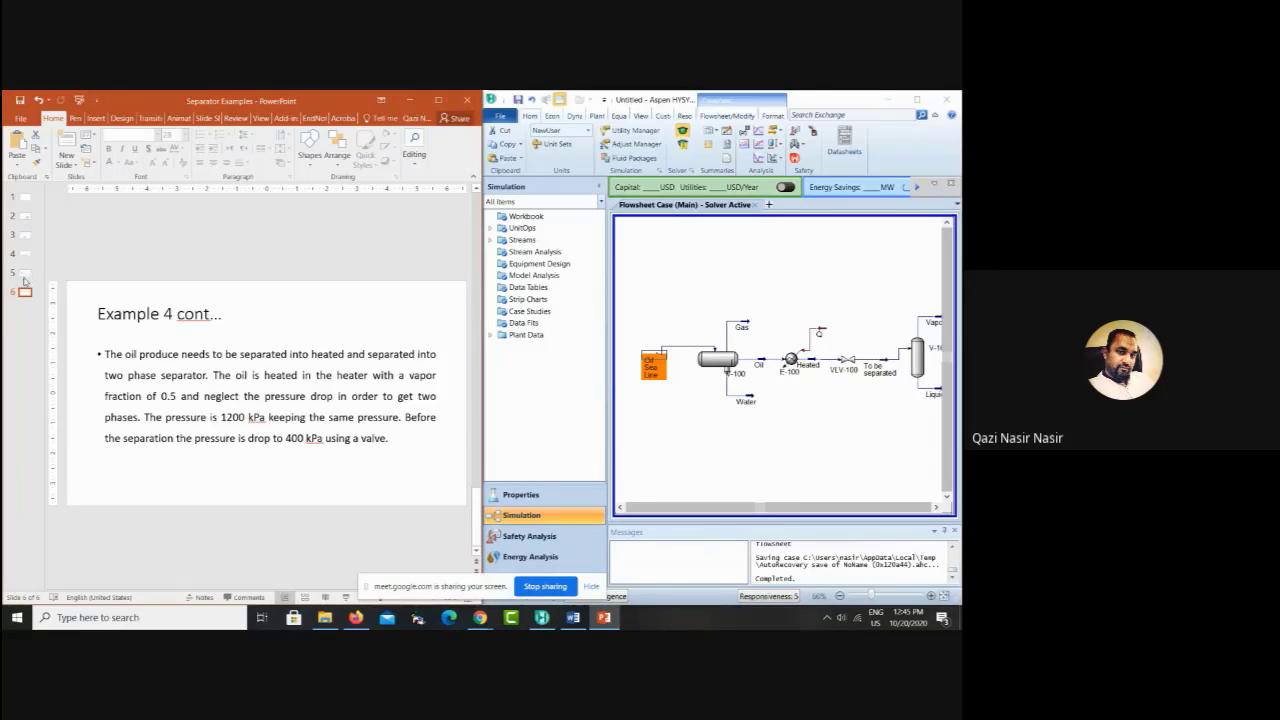
{"action": "left_click", "coordinate": [24, 274]}
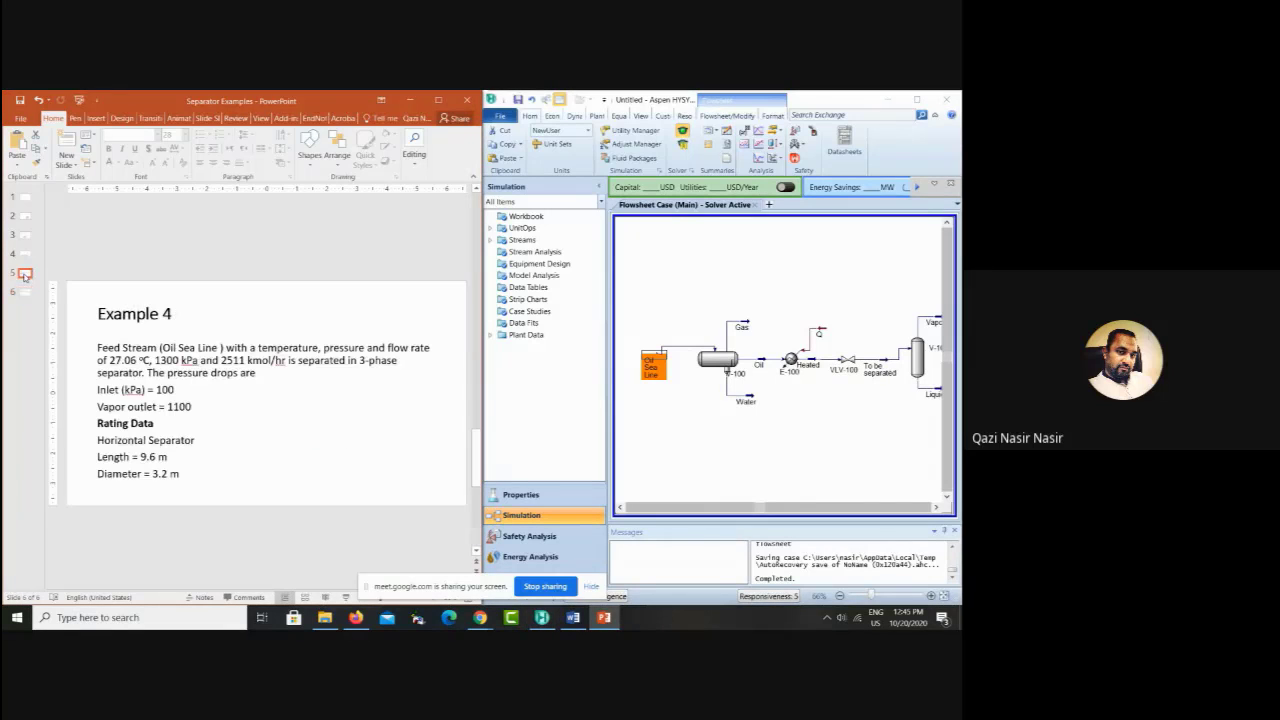
{"action": "left_click", "coordinate": [410, 100]}
{"action": "left_click", "coordinate": [438, 366]}
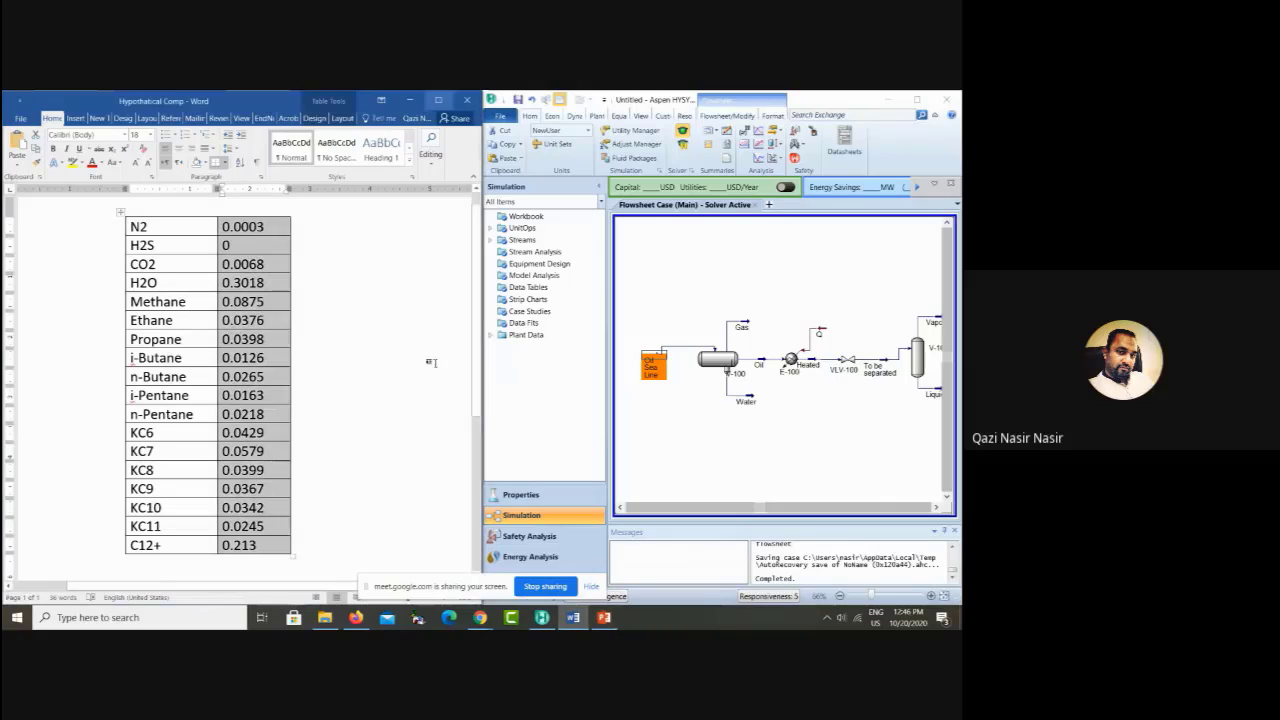
{"action": "left_click", "coordinate": [409, 102]}
Step: Switch to File Explorer and open the CHPE415-Chemical Process Simulation folder within Course Fall Semester 2020-2021
{"action": "mouse_move", "coordinate": [350, 619]}
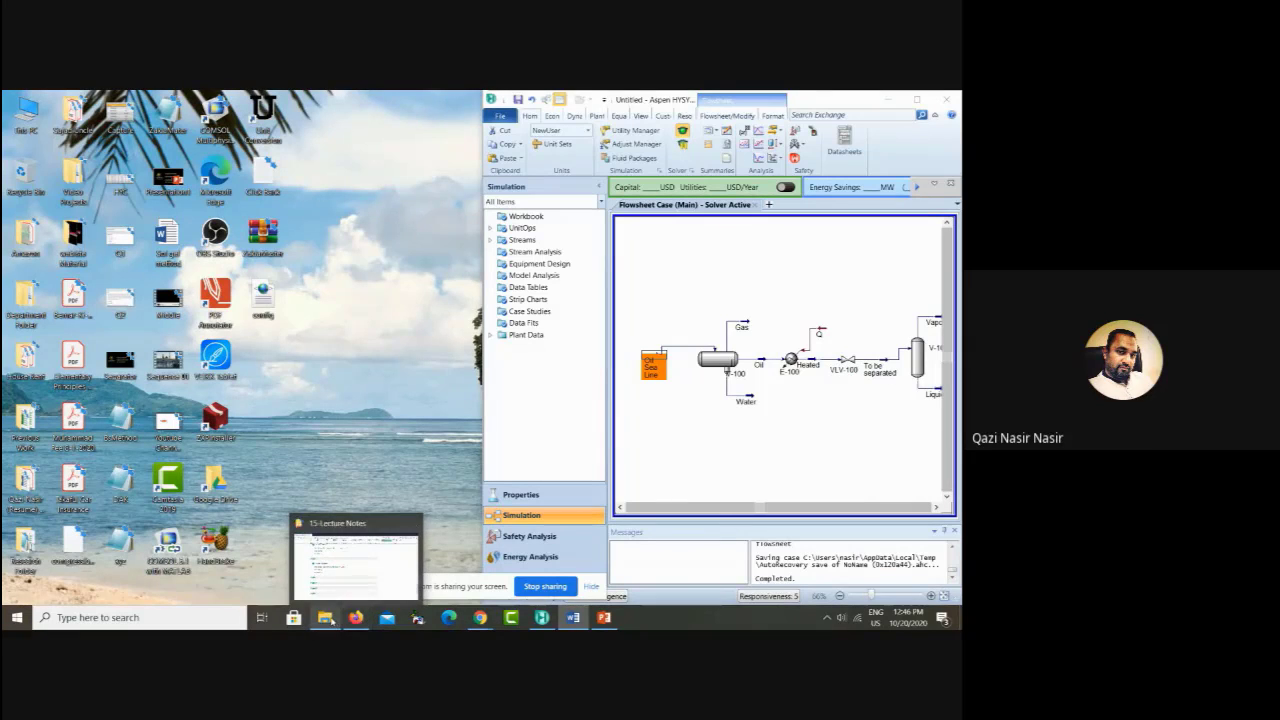
{"action": "left_click", "coordinate": [325, 617]}
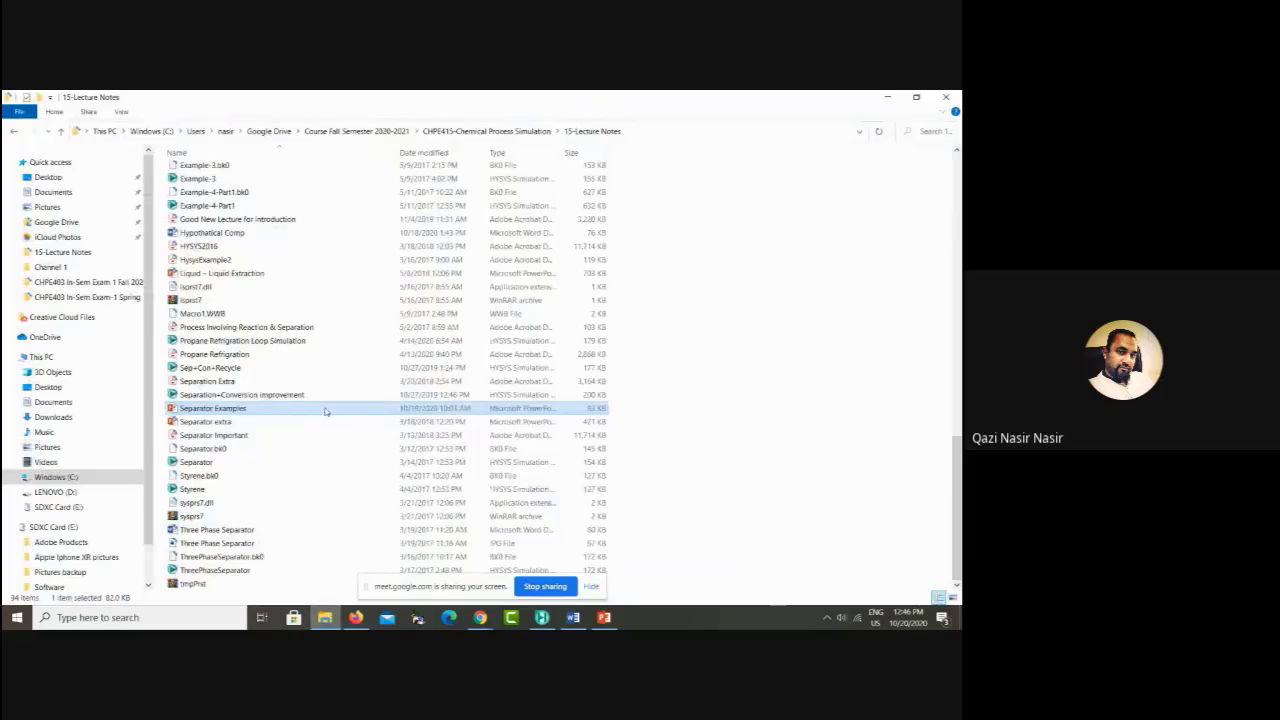
{"action": "left_click", "coordinate": [381, 136]}
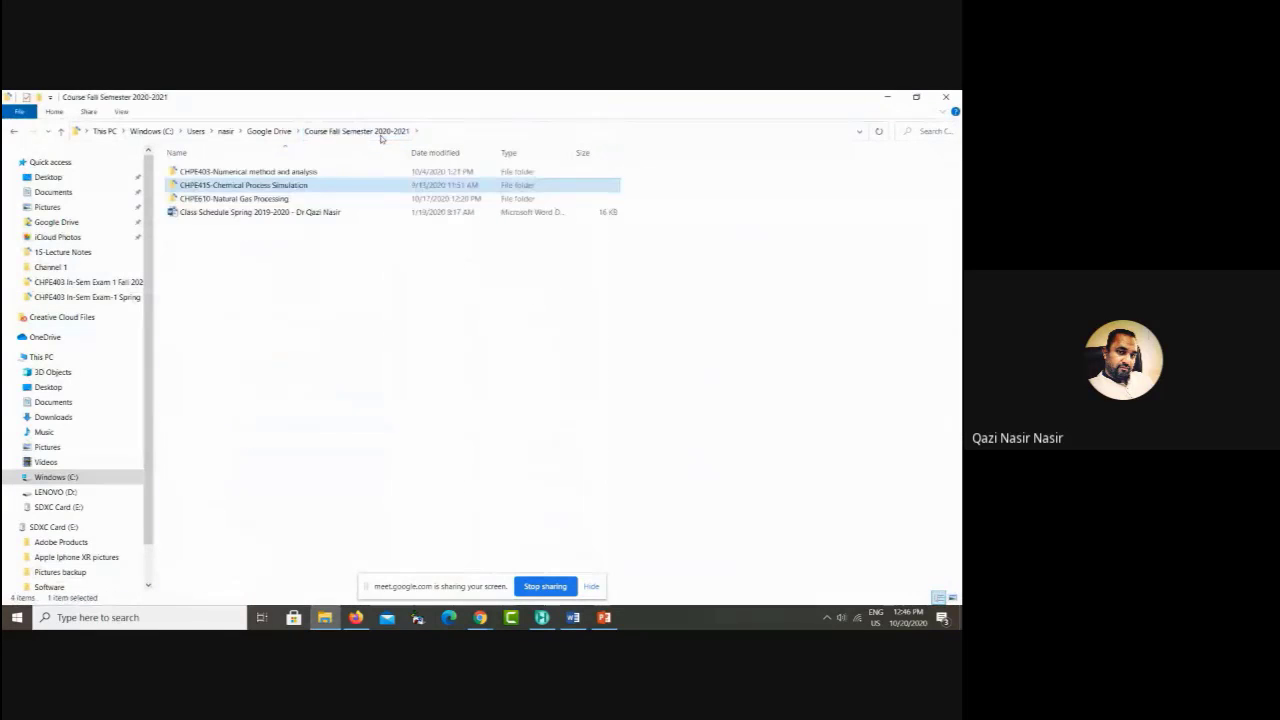
{"action": "double_click", "coordinate": [278, 187]}
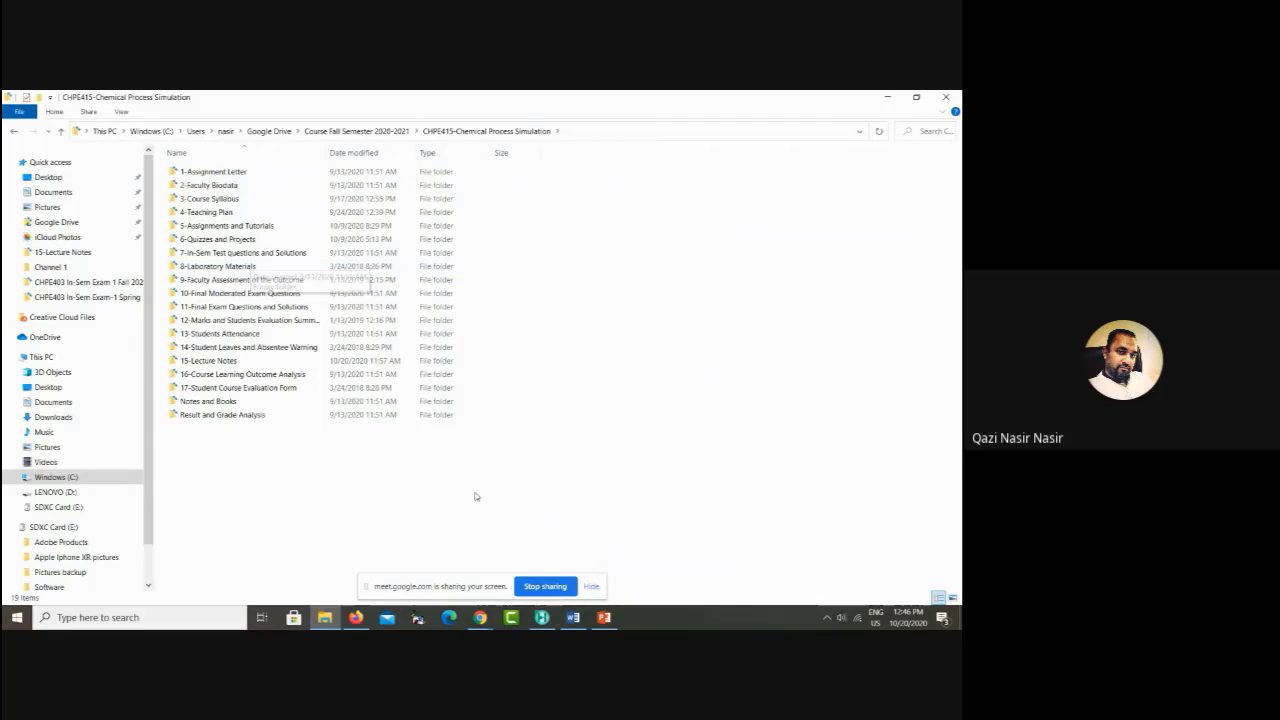
Step: Open 10 - Conversion Reactor Aspen HYSYS.pdf from the 15-Lecture Notes folder in Adobe Acrobat and place it side by side with Aspen HYSYS
{"action": "left_click", "coordinate": [541, 617]}
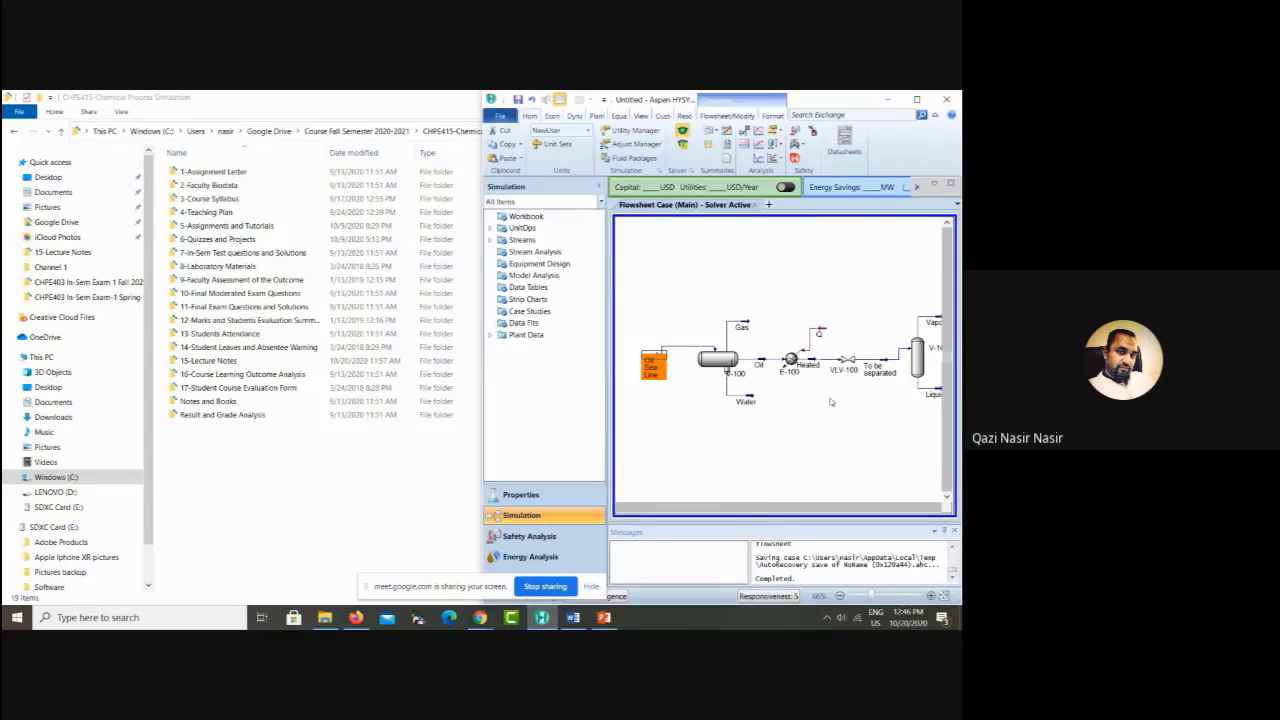
{"action": "mouse_move", "coordinate": [700, 380]}
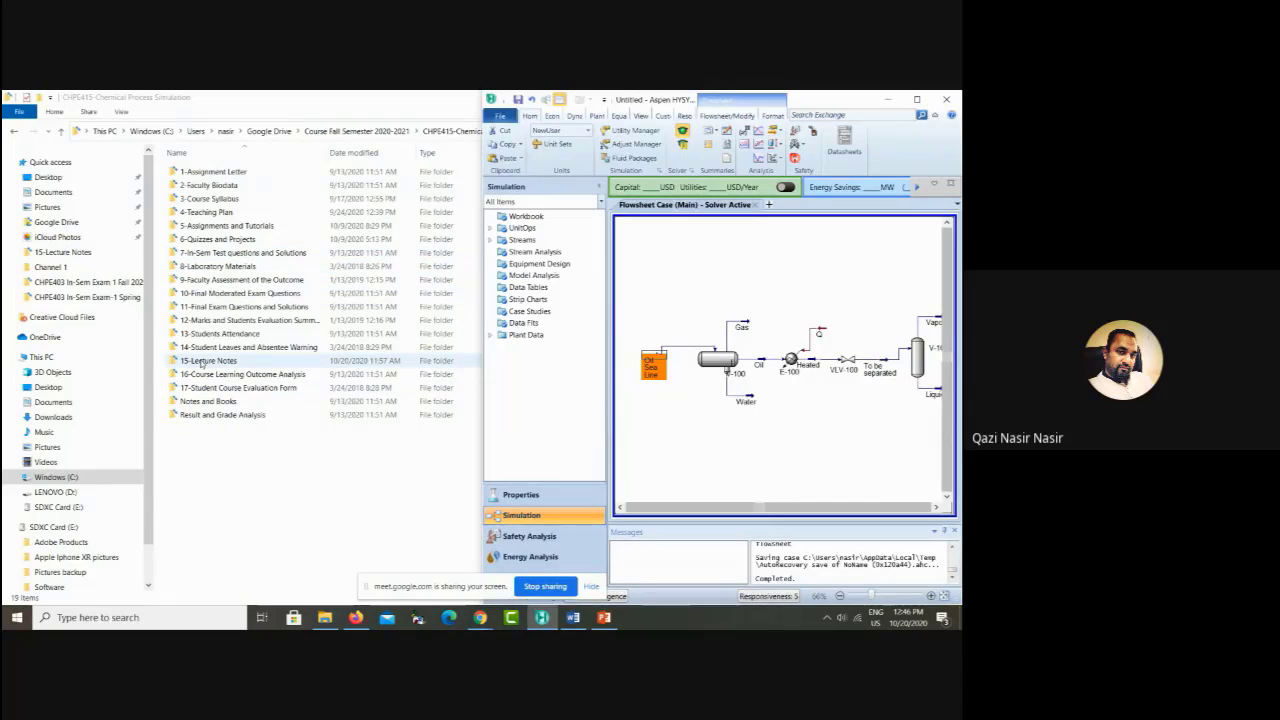
{"action": "double_click", "coordinate": [205, 361]}
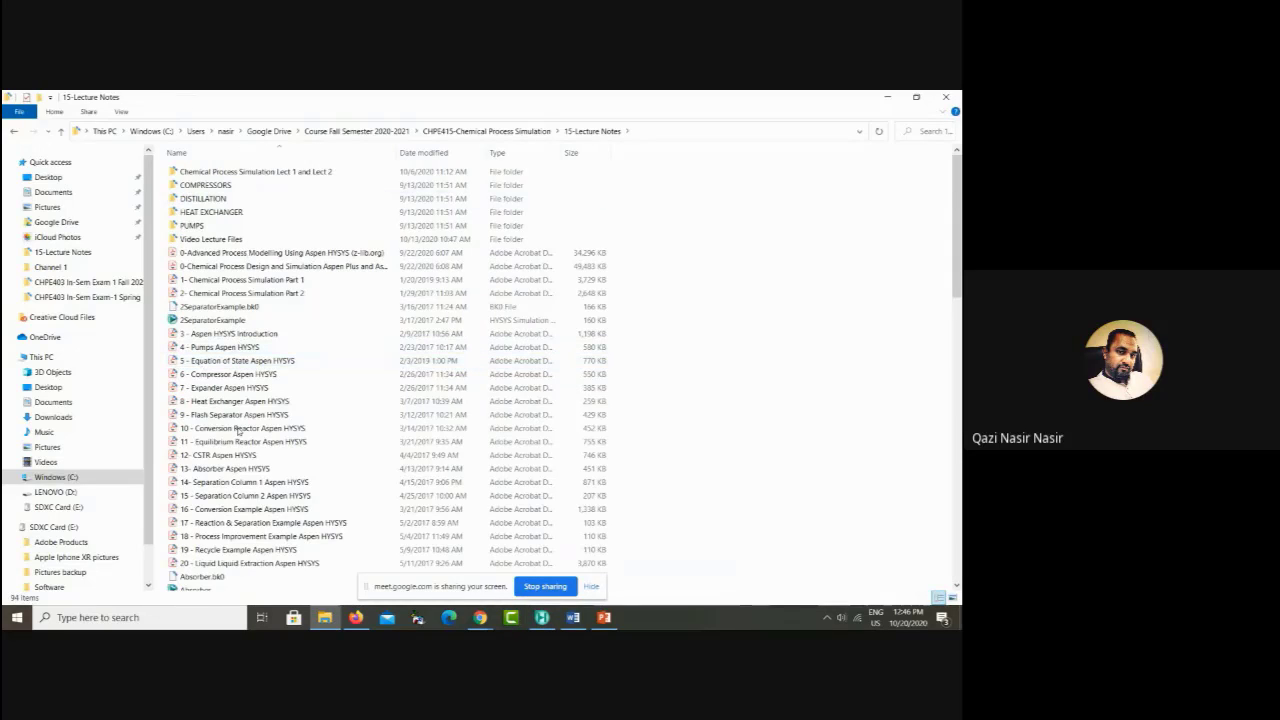
{"action": "left_click", "coordinate": [241, 430]}
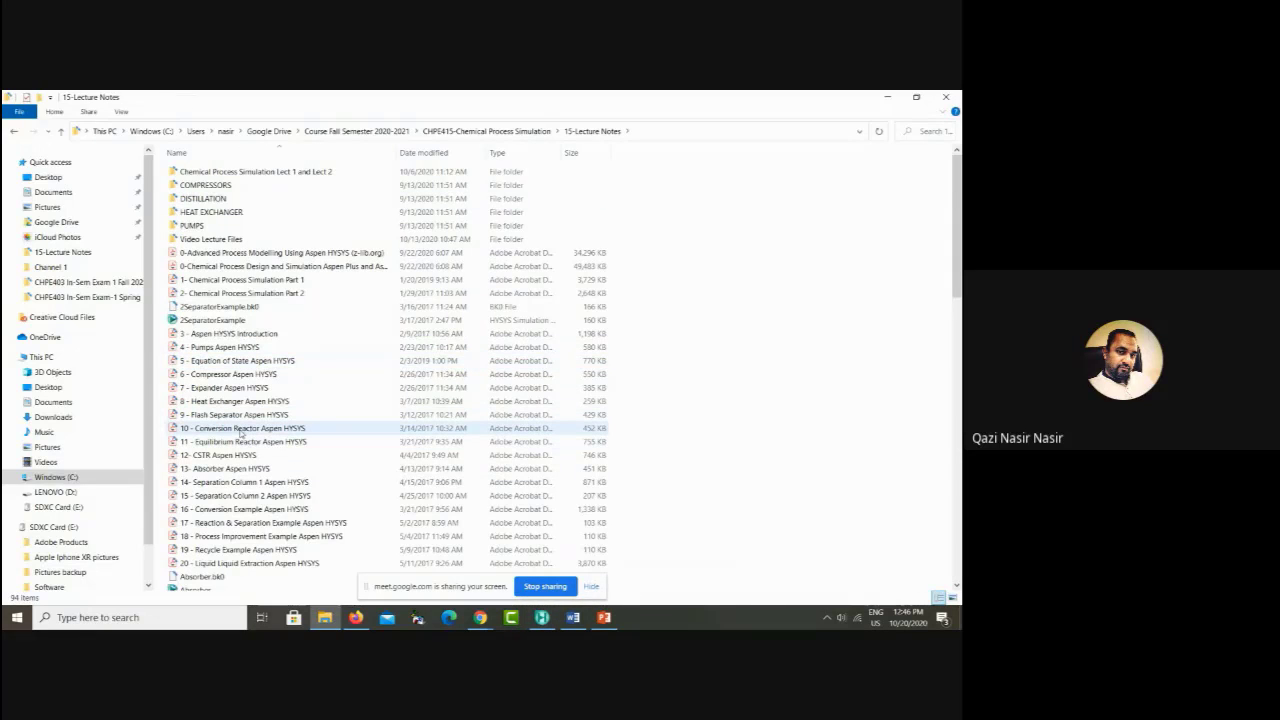
{"action": "double_click", "coordinate": [241, 431]}
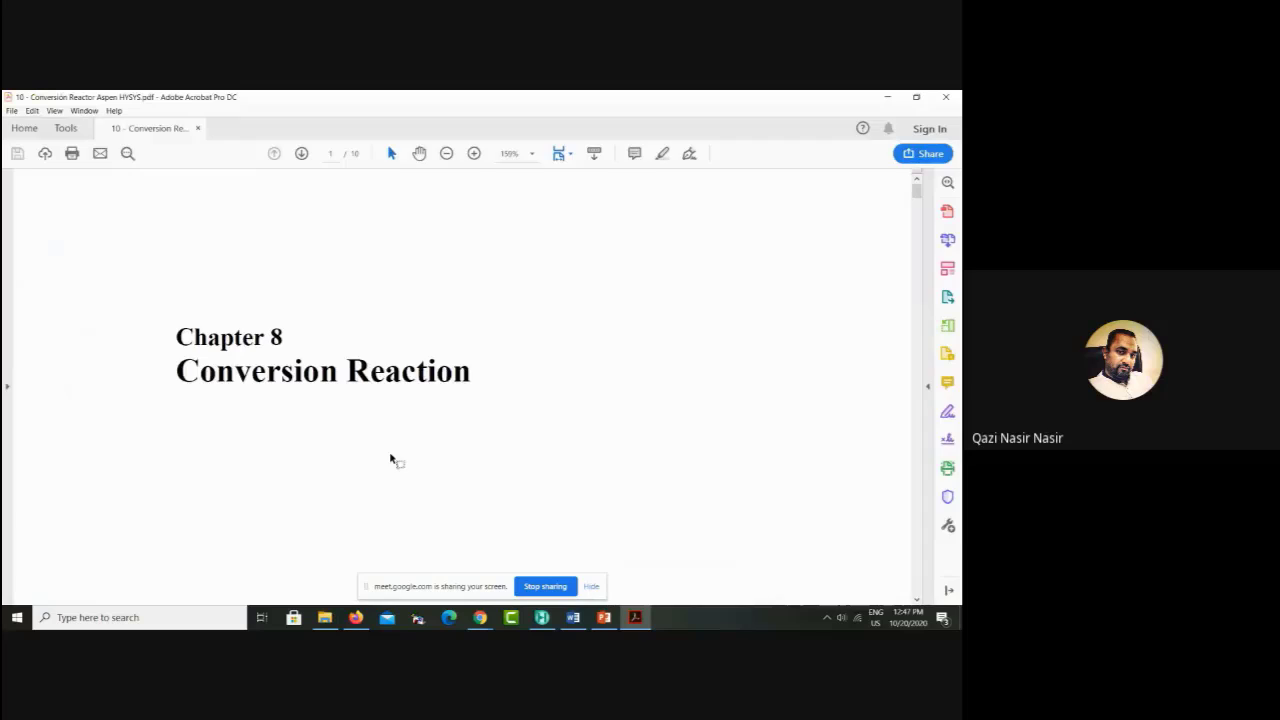
{"action": "left_click_drag", "start_coordinate": [609, 100], "coordinate": [3, 100]}
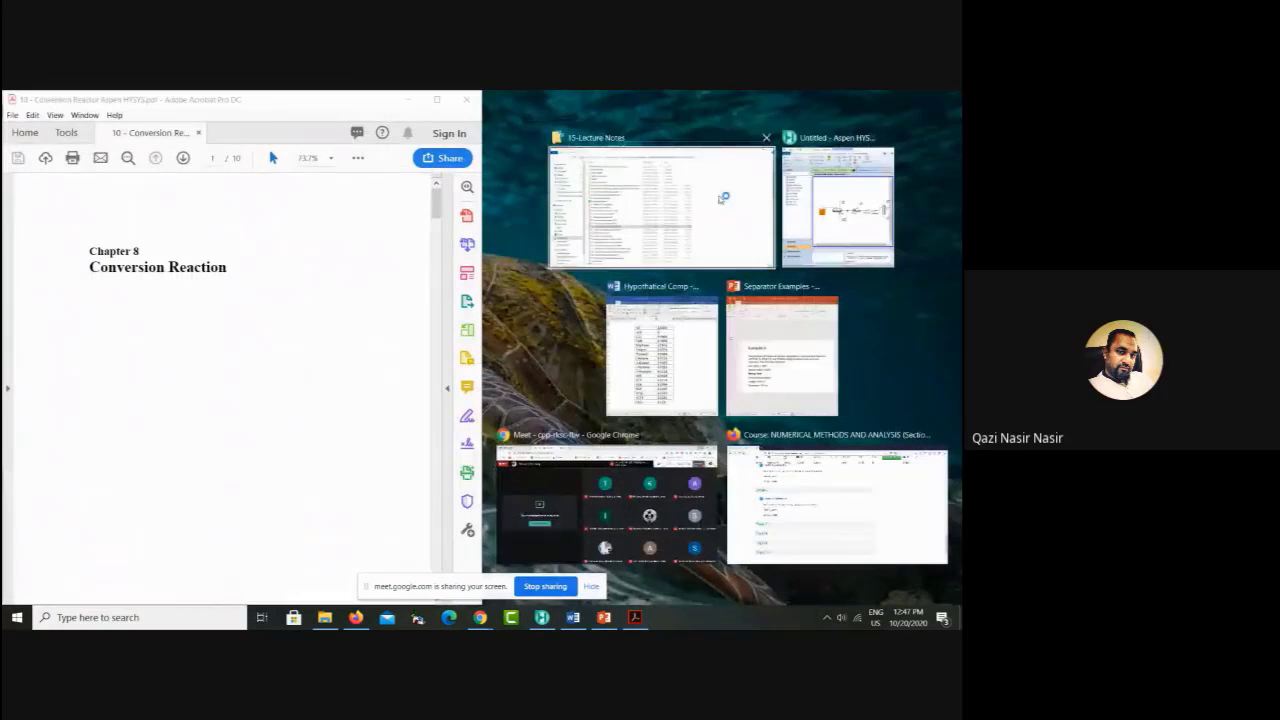
{"action": "left_click", "coordinate": [836, 232]}
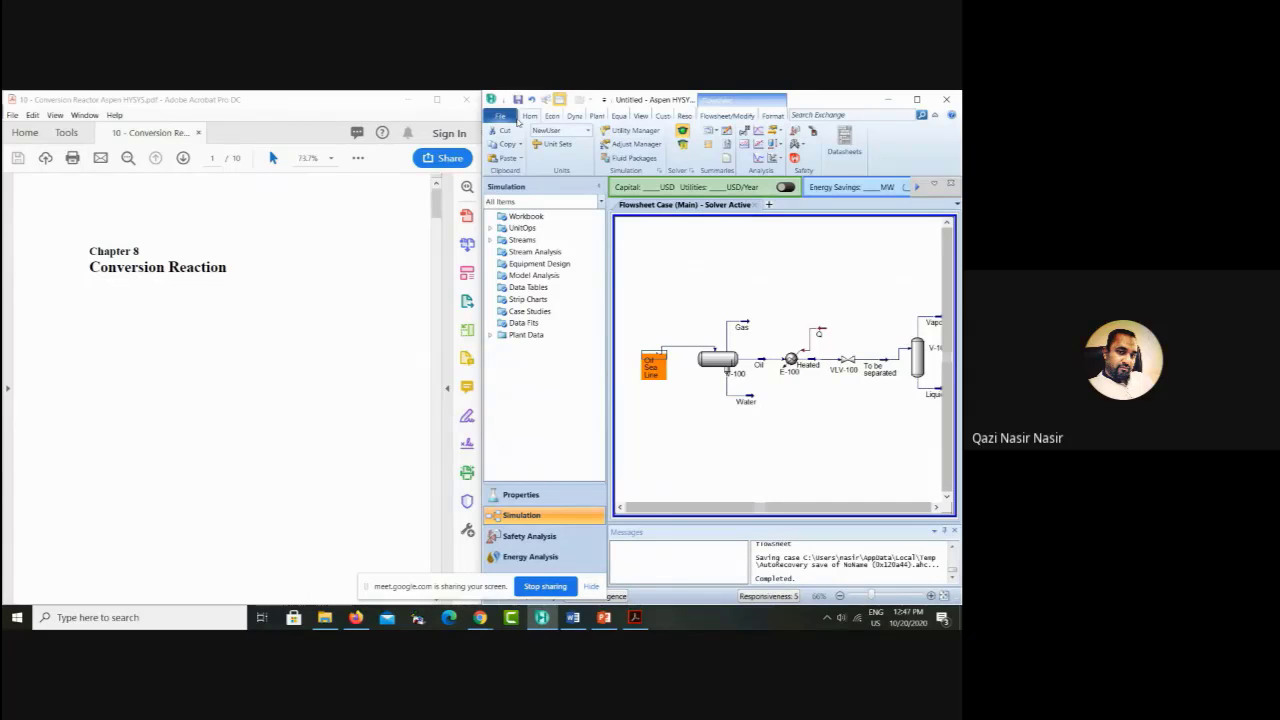
Step: Close all open cases in Aspen HYSYS without saving the untitled separator case
{"action": "left_click", "coordinate": [501, 118]}
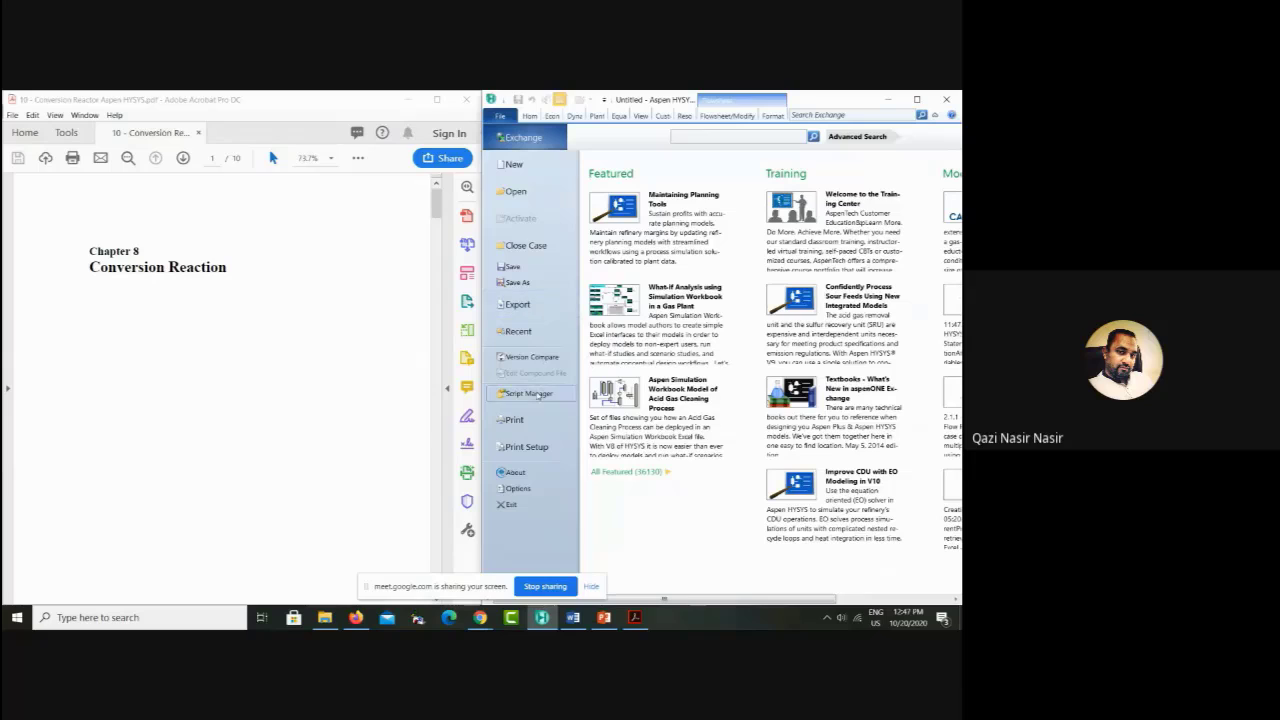
{"action": "left_click", "coordinate": [514, 246]}
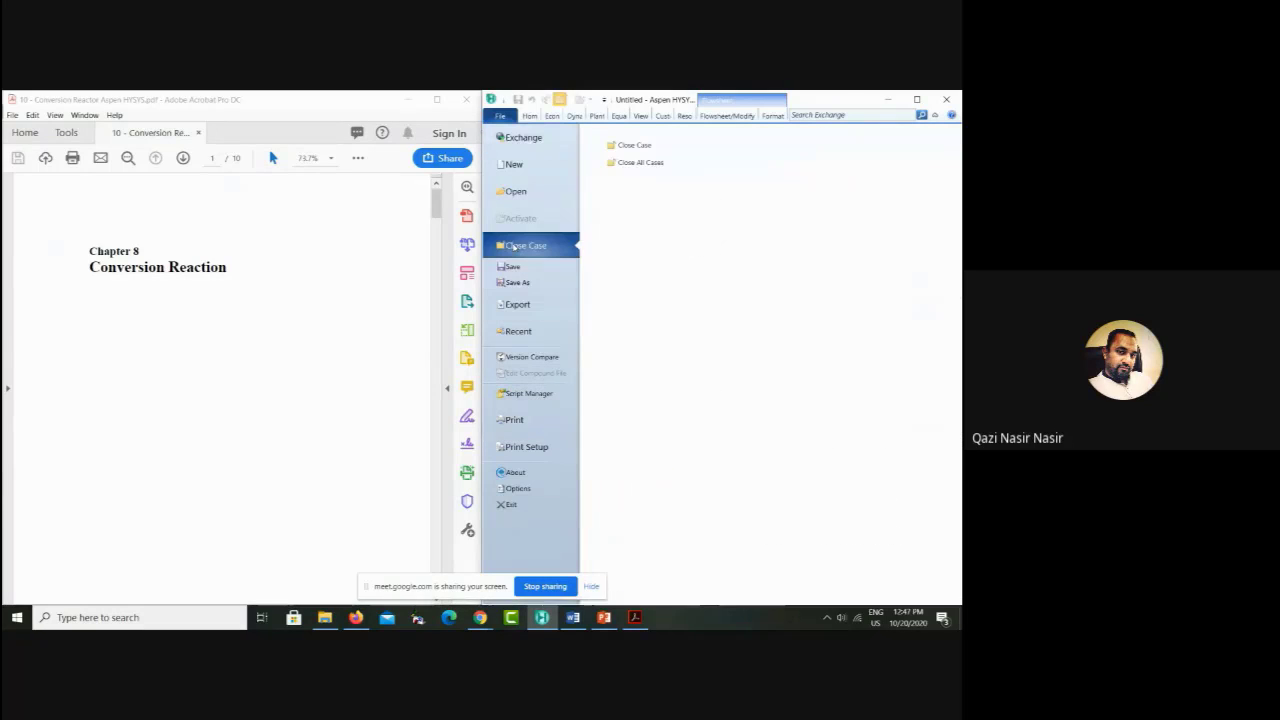
{"action": "left_click", "coordinate": [632, 162]}
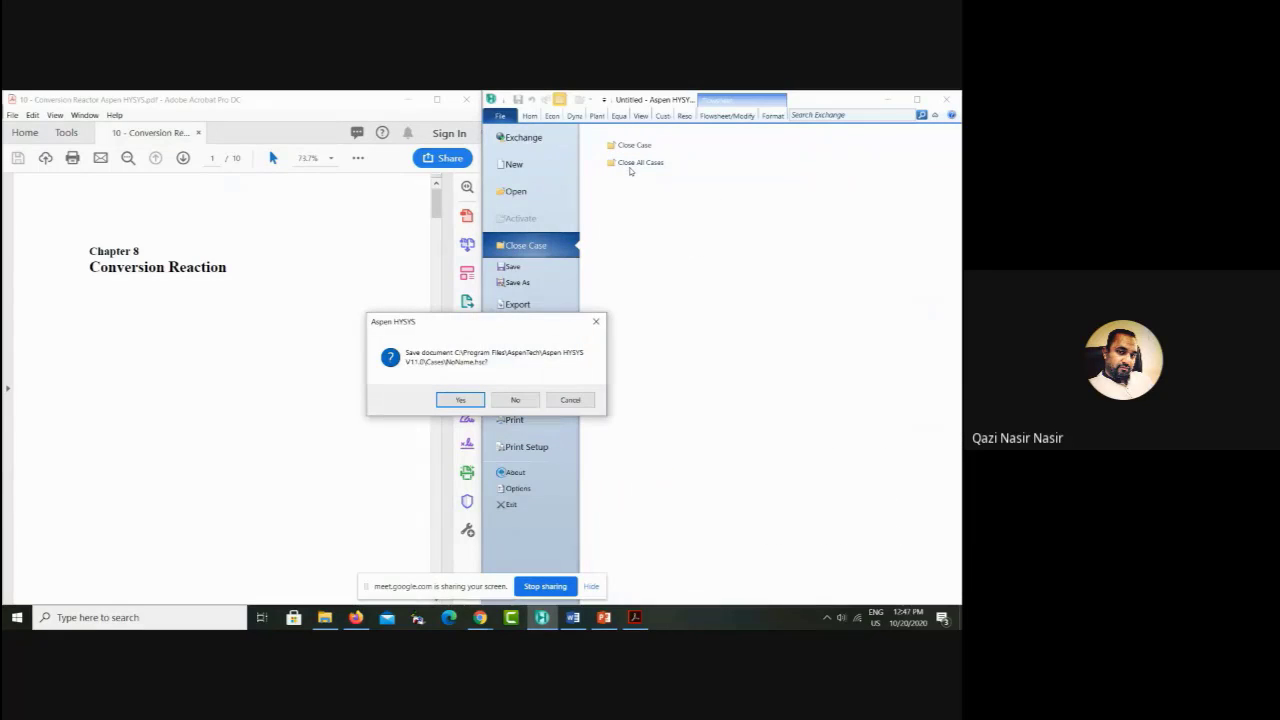
{"action": "left_click", "coordinate": [516, 399]}
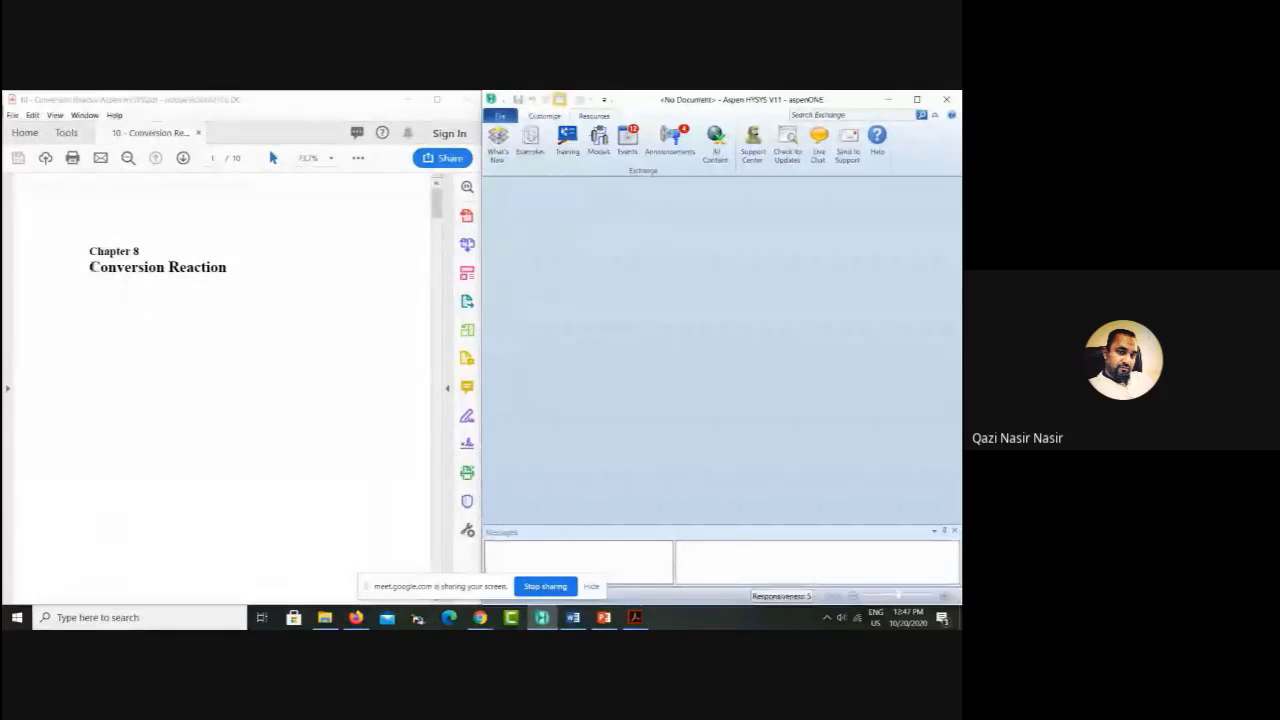
Step: Review the Chapter 8 title page in the PDF, highlighting the words Conversion Reaction
{"action": "left_click_drag", "start_coordinate": [95, 267], "coordinate": [216, 280]}
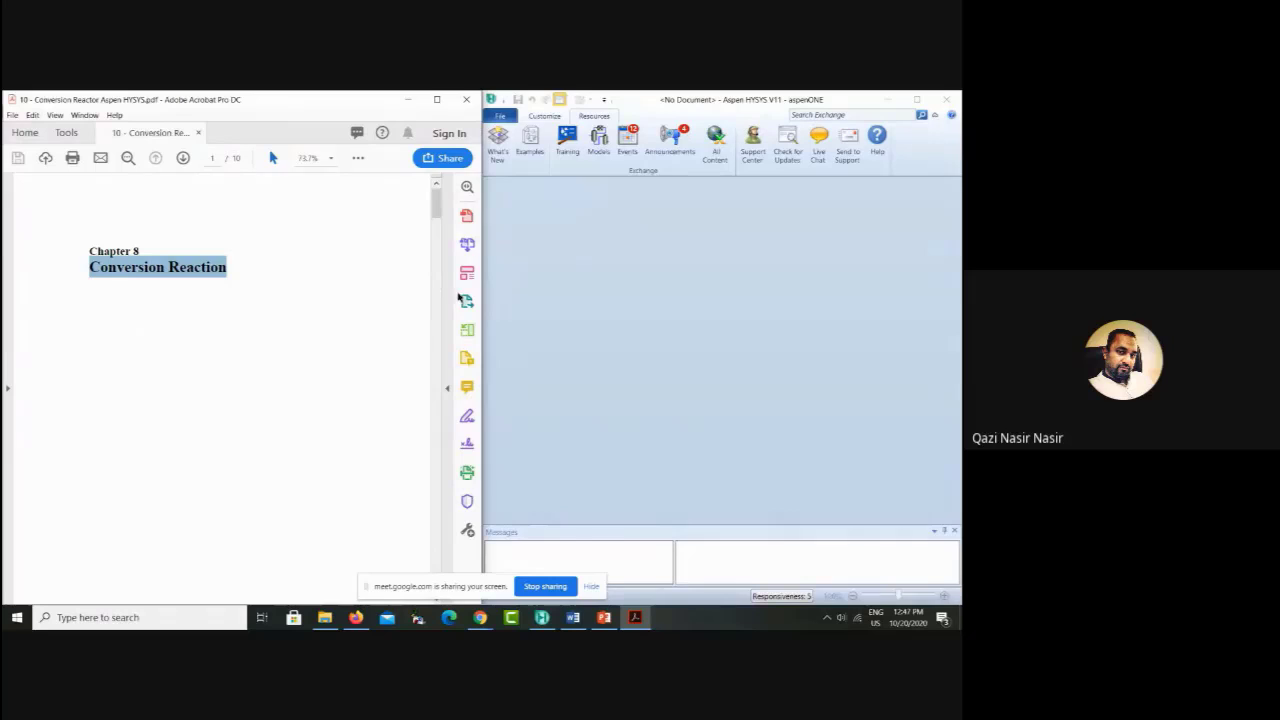
{"action": "left_click", "coordinate": [576, 291]}
{"action": "left_click", "coordinate": [226, 344]}
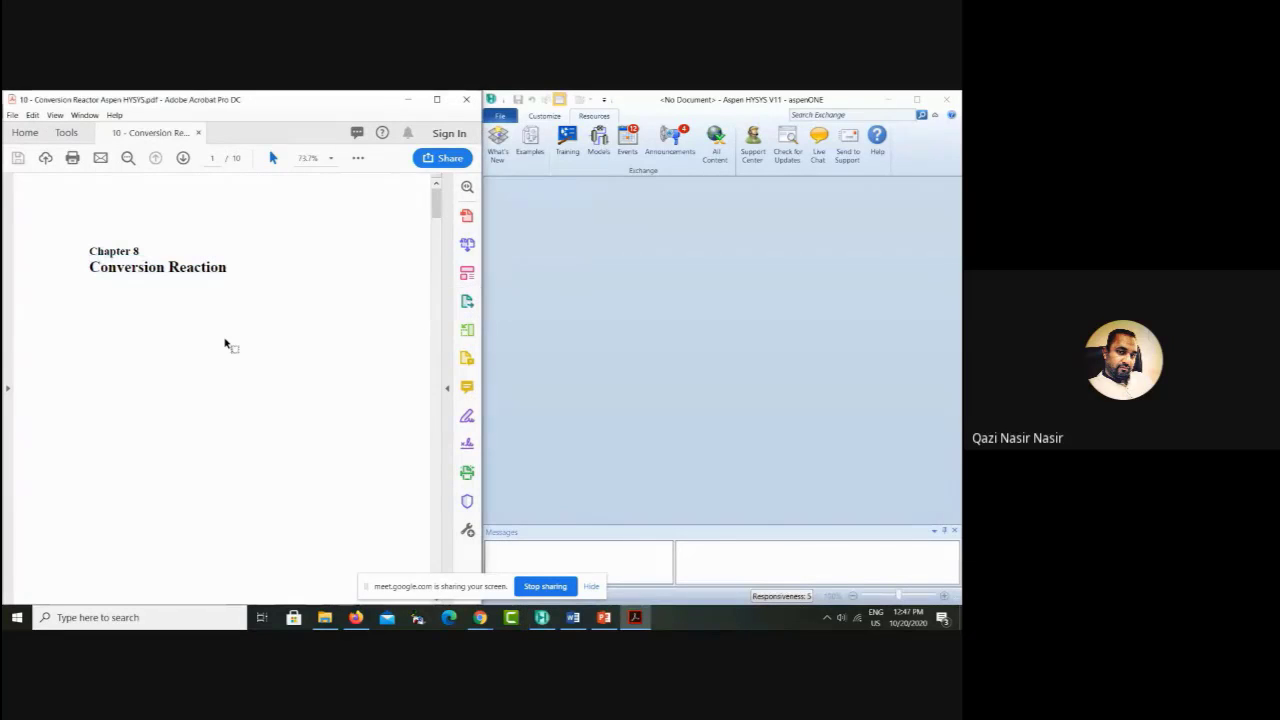
{"action": "left_click", "coordinate": [686, 337]}
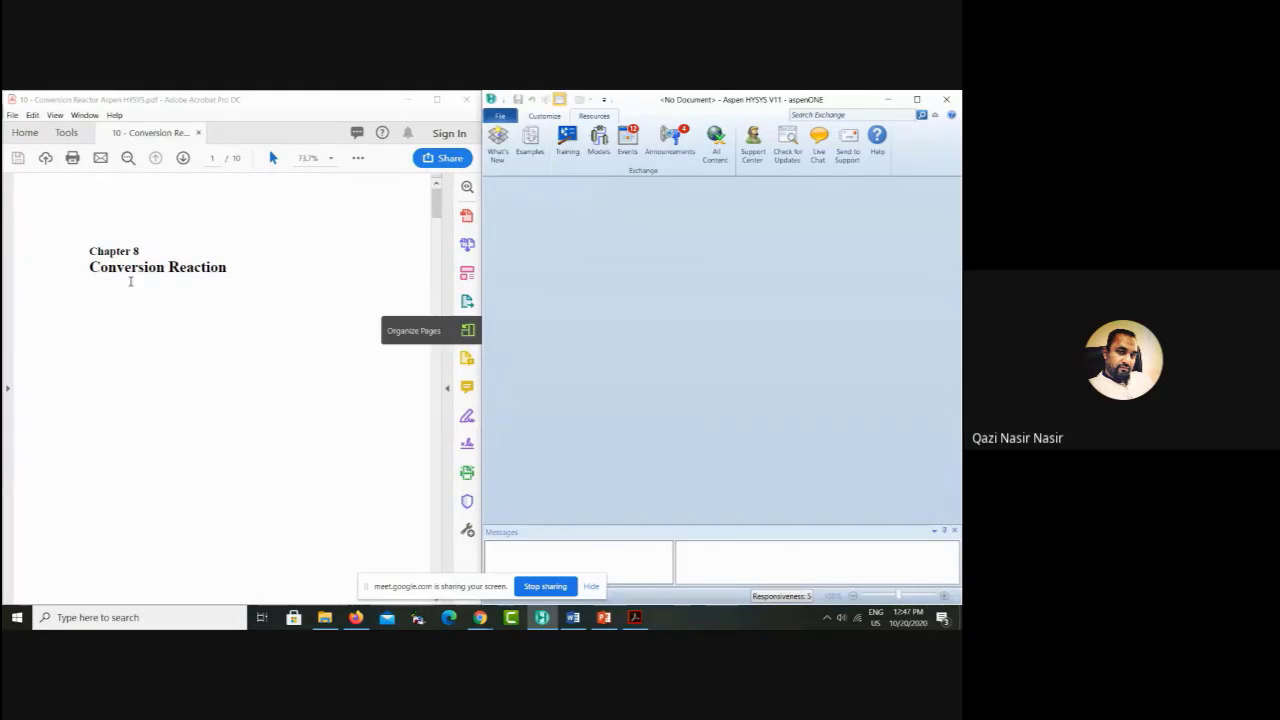
{"action": "mouse_move", "coordinate": [90, 267]}
{"action": "left_mouse_down"}
{"action": "mouse_move", "coordinate": [228, 263]}
{"action": "mouse_move", "coordinate": [87, 267]}
{"action": "left_mouse_up"}
{"action": "left_click", "coordinate": [228, 263]}
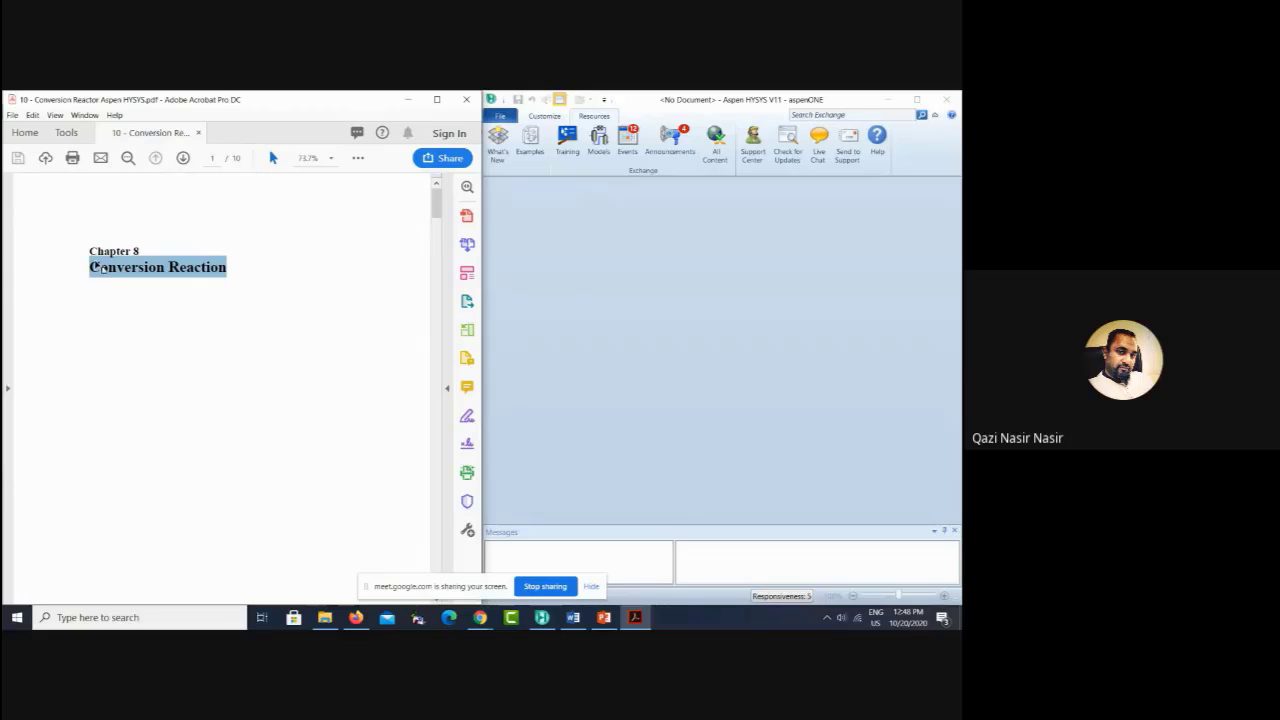
{"action": "left_click", "coordinate": [103, 268]}
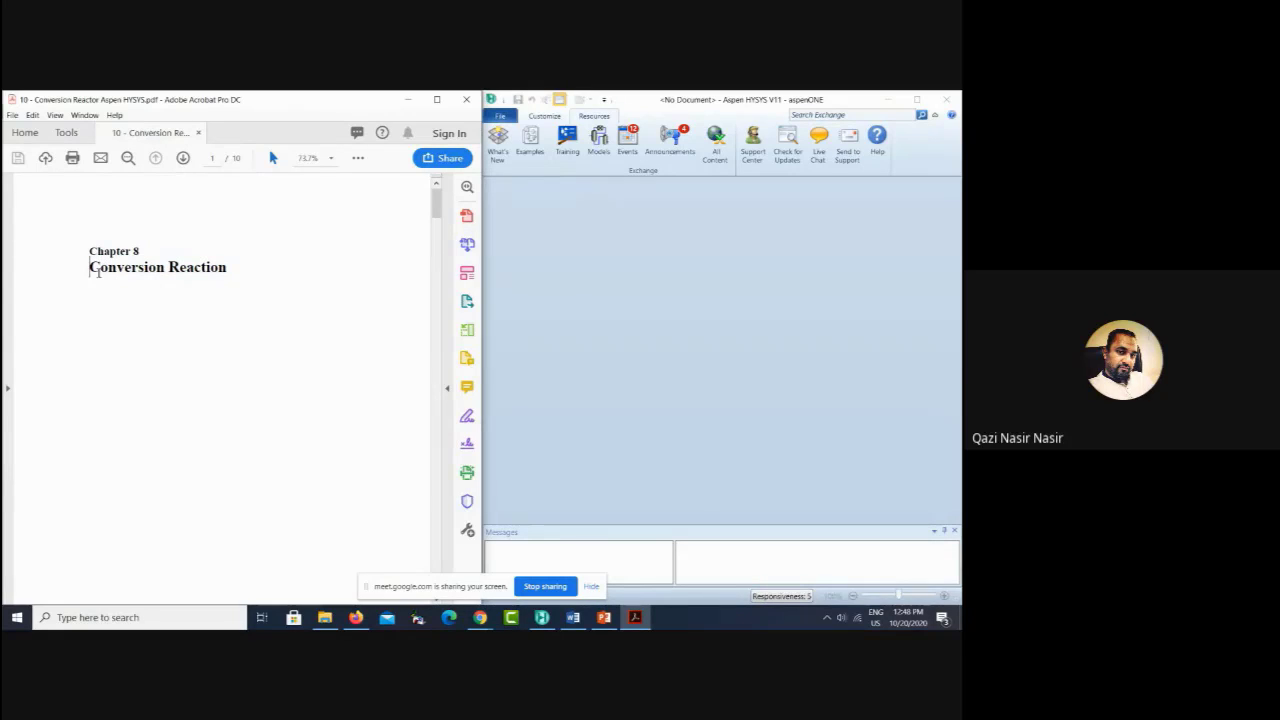
{"action": "left_click_drag", "start_coordinate": [89, 268], "coordinate": [165, 272]}
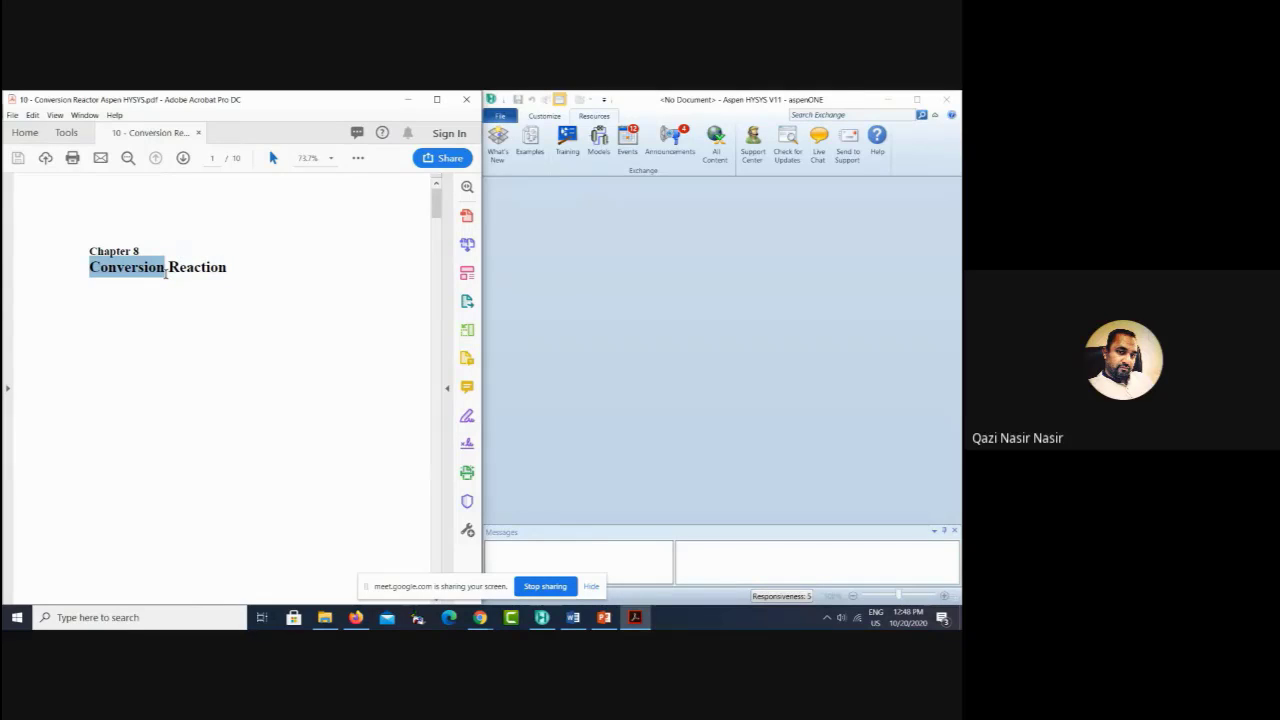
{"action": "left_click_drag", "start_coordinate": [229, 267], "coordinate": [90, 268]}
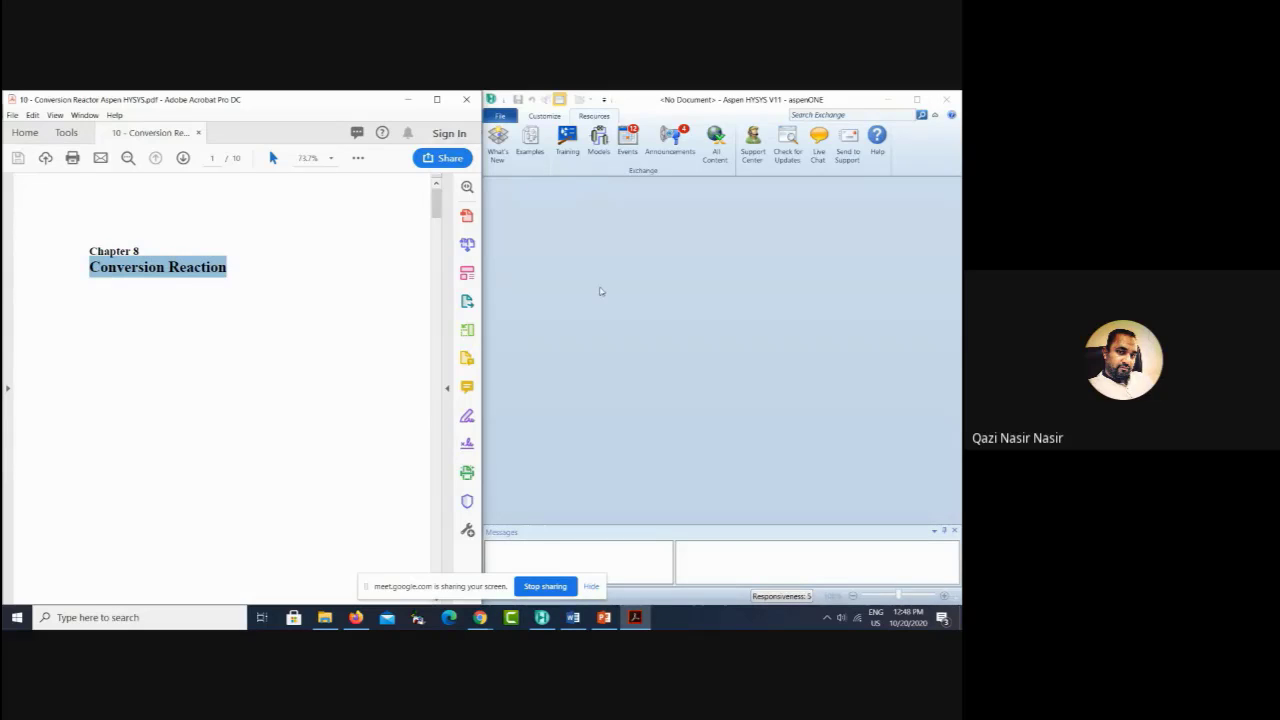
{"action": "left_click", "coordinate": [219, 272]}
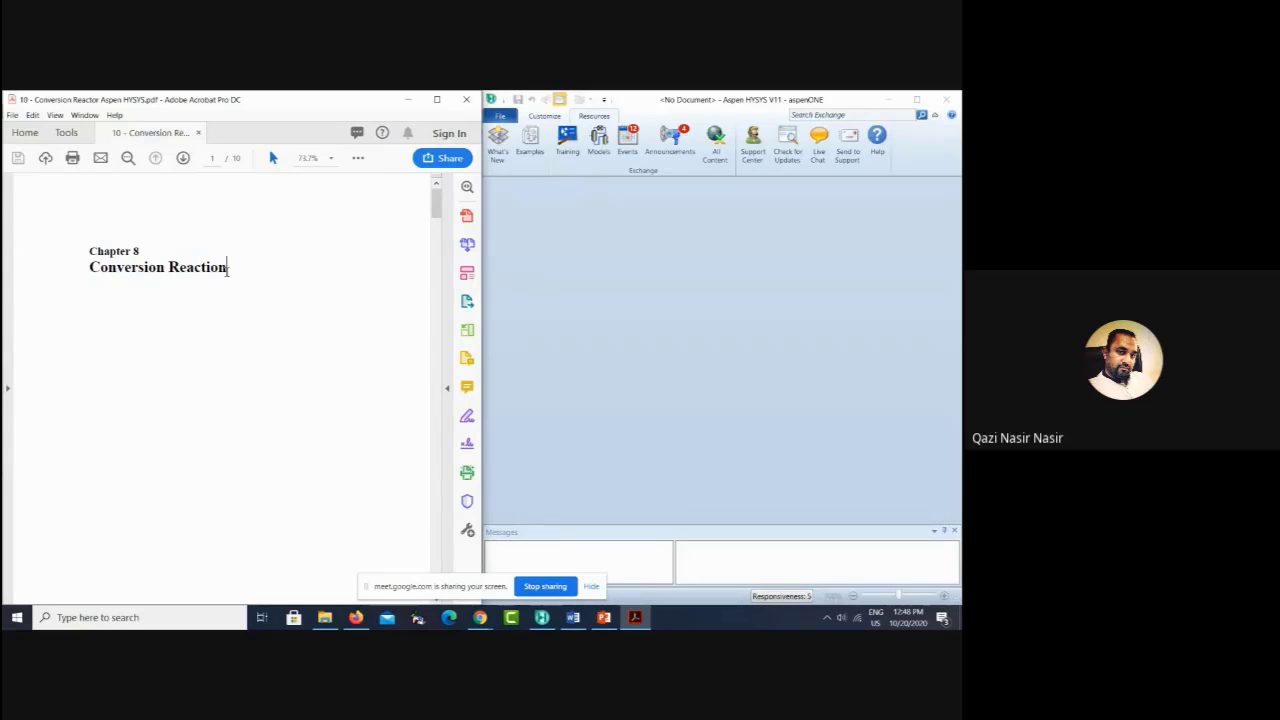
{"action": "left_click_drag", "start_coordinate": [228, 268], "coordinate": [89, 268]}
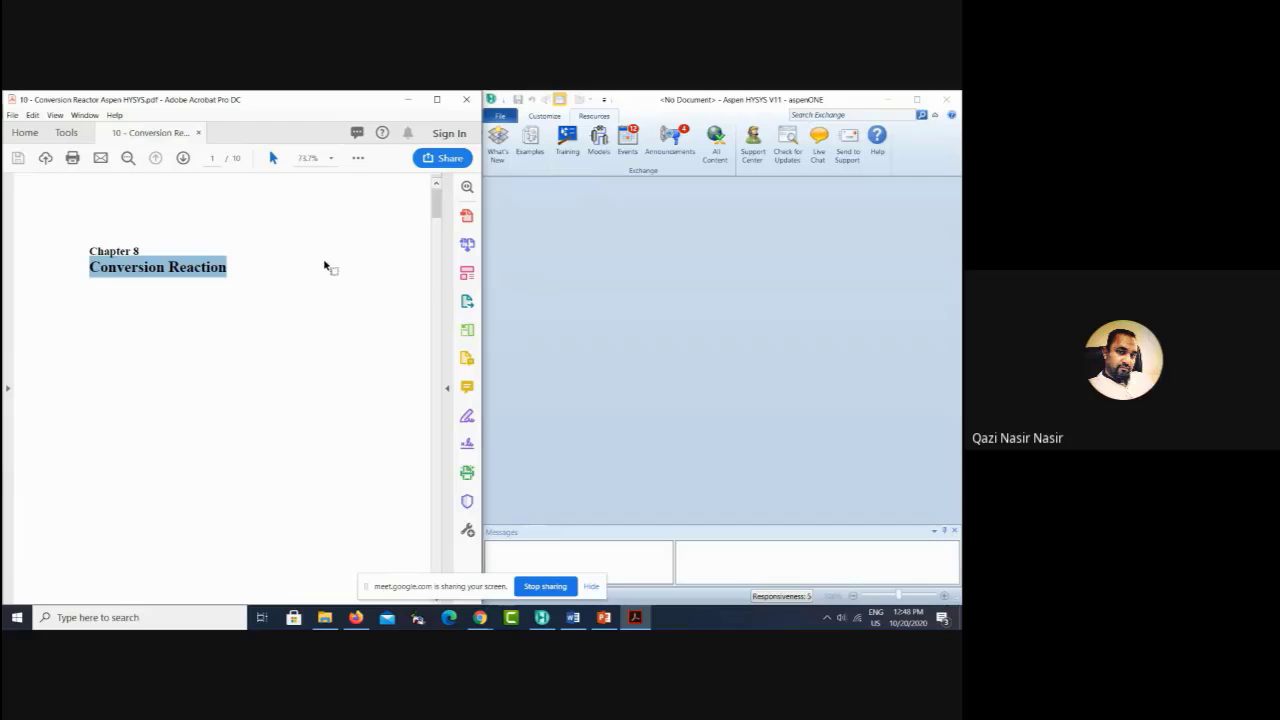
Step: Display the Conversion Reaction introduction on page 3 of the PDF at 100% zoom with the full text width in view
{"action": "scroll", "coordinate": [277, 311], "scroll_direction": "down", "scroll_amount": 10}
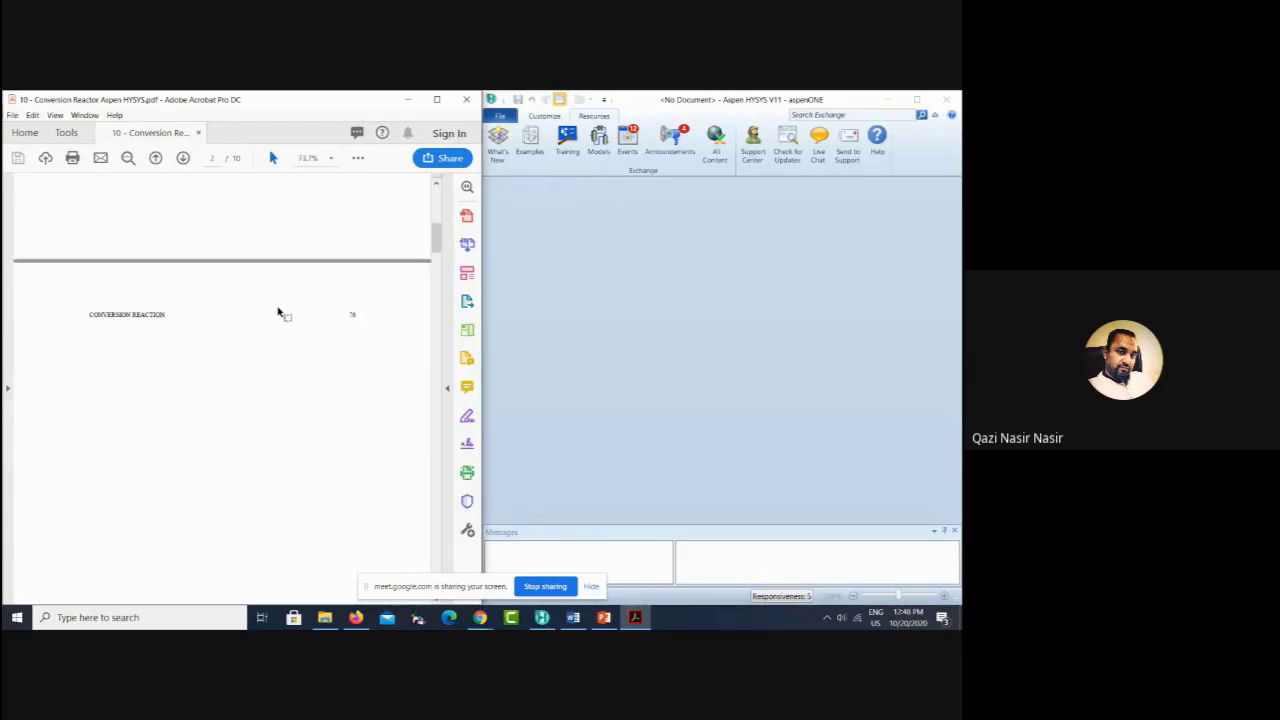
{"action": "scroll", "coordinate": [279, 311], "scroll_direction": "down", "scroll_amount": 2}
{"action": "scroll", "coordinate": [279, 313], "scroll_direction": "down", "scroll_amount": 2}
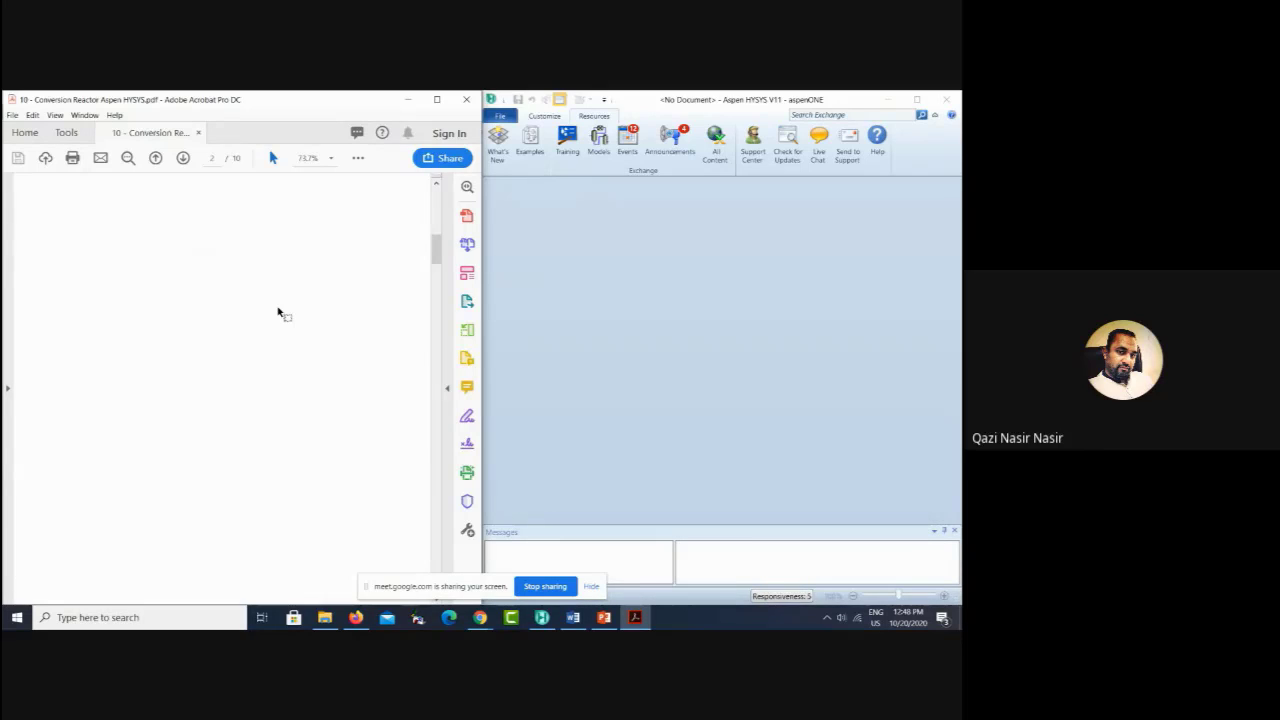
{"action": "scroll", "coordinate": [287, 252], "scroll_direction": "down", "scroll_amount": 5}
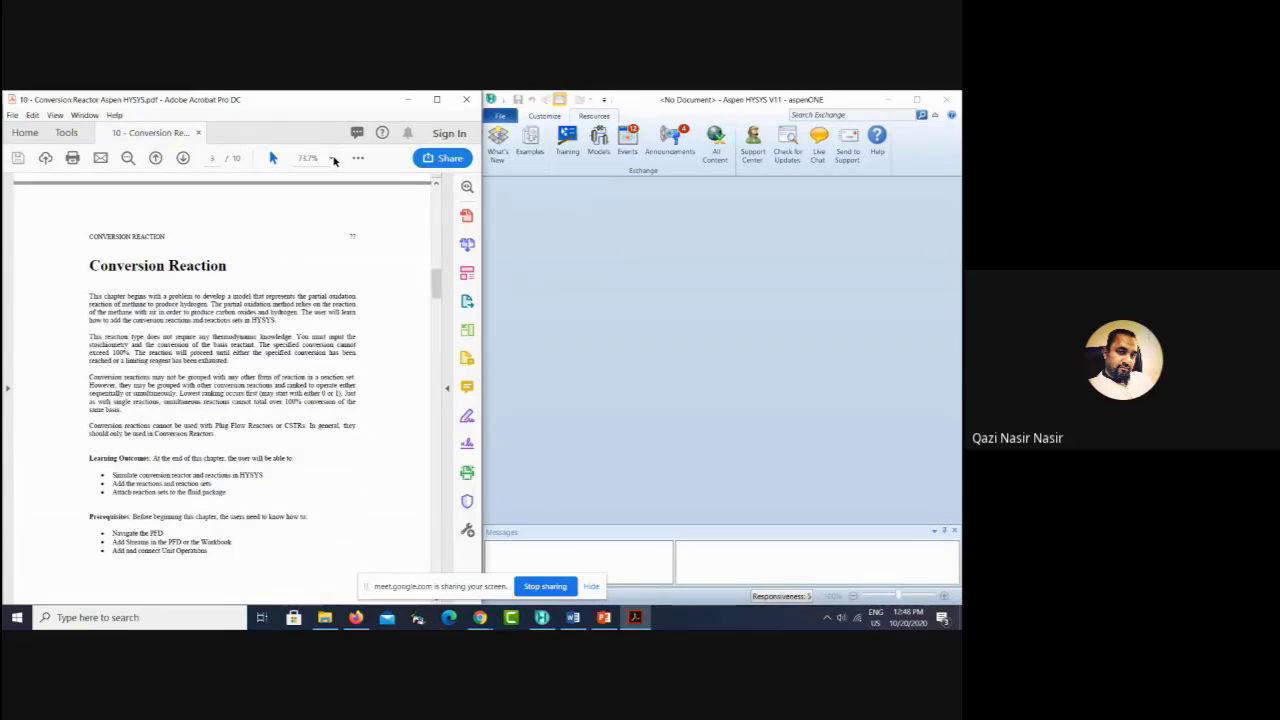
{"action": "left_click", "coordinate": [332, 158]}
{"action": "left_click", "coordinate": [367, 251]}
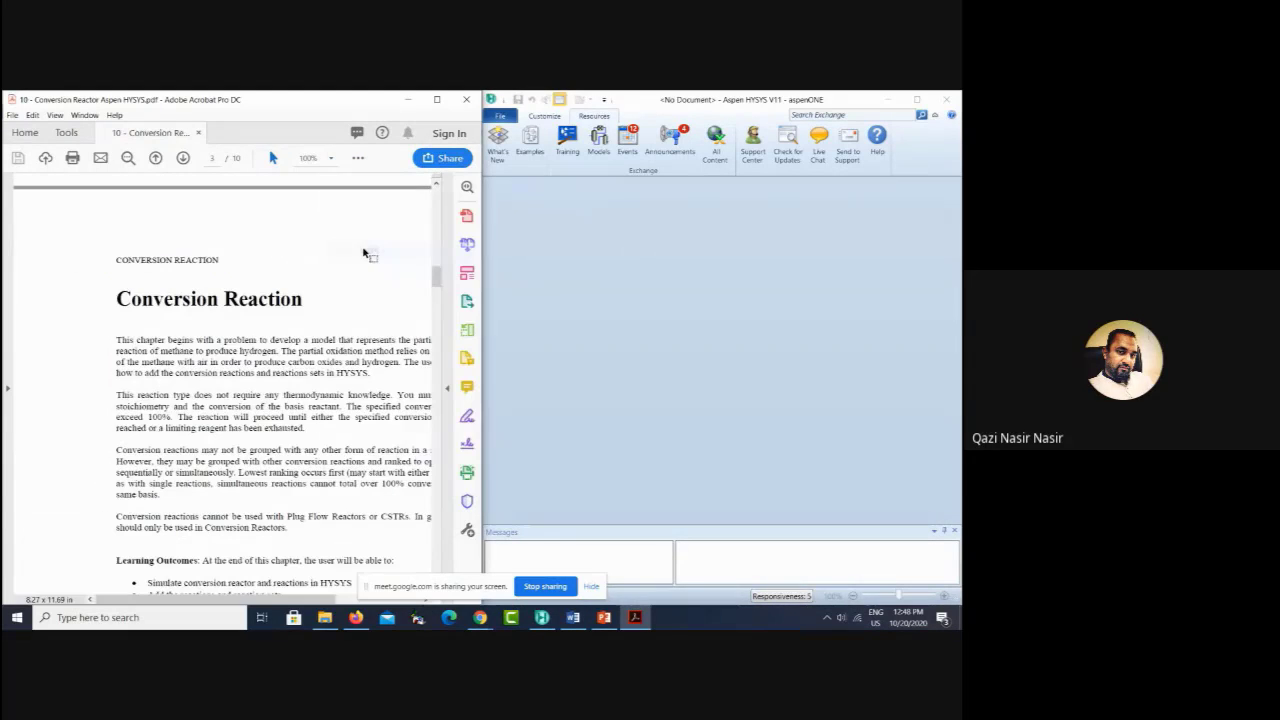
{"action": "left_click_drag", "start_coordinate": [258, 600], "coordinate": [303, 600]}
{"action": "scroll", "coordinate": [300, 490], "scroll_direction": "down", "scroll_amount": 3}
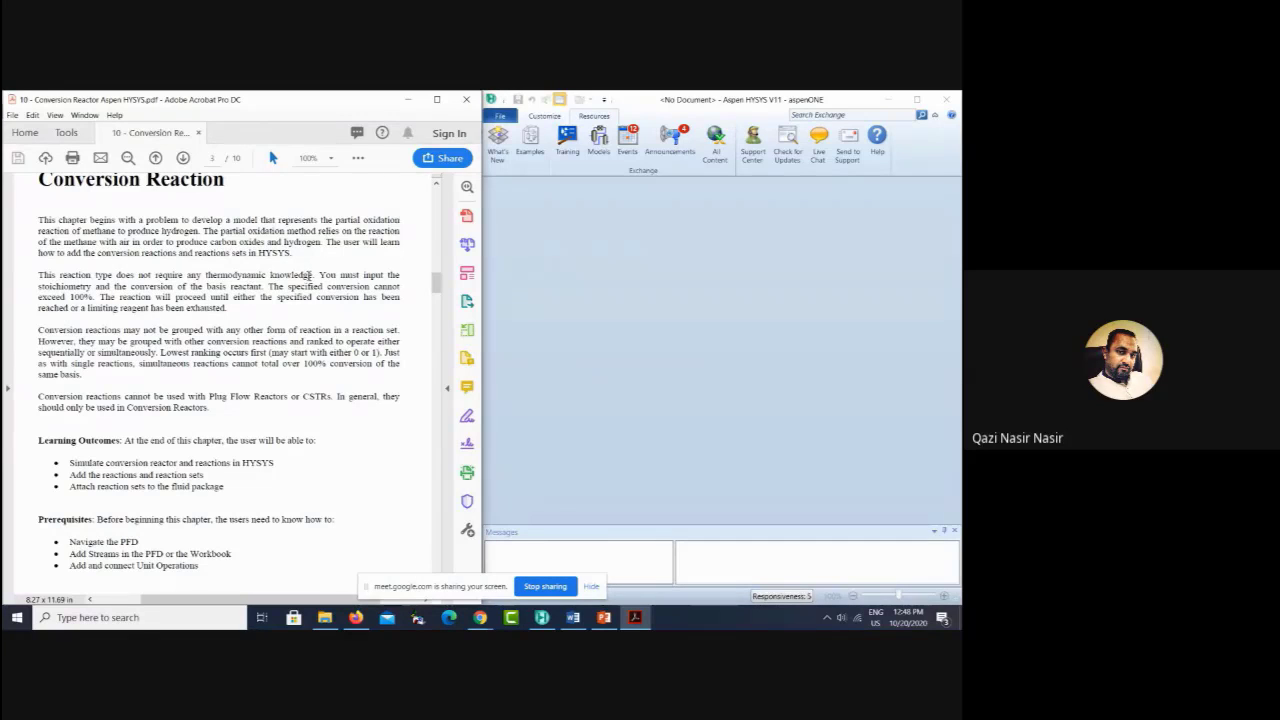
Step: Read the paragraph on thermodynamic knowledge, stoichiometry and basis reactant conversion, highlighting its key phrases
{"action": "left_click_drag", "start_coordinate": [316, 277], "coordinate": [53, 275]}
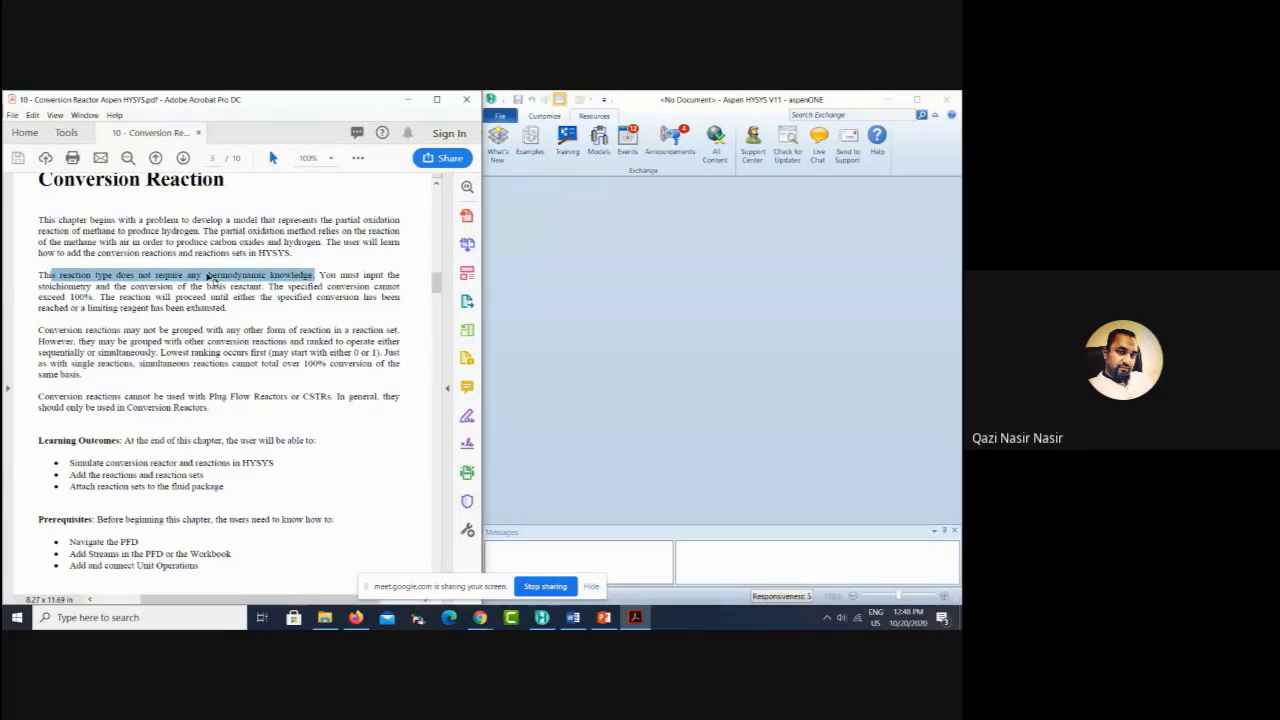
{"action": "left_click_drag", "start_coordinate": [270, 275], "coordinate": [368, 286]}
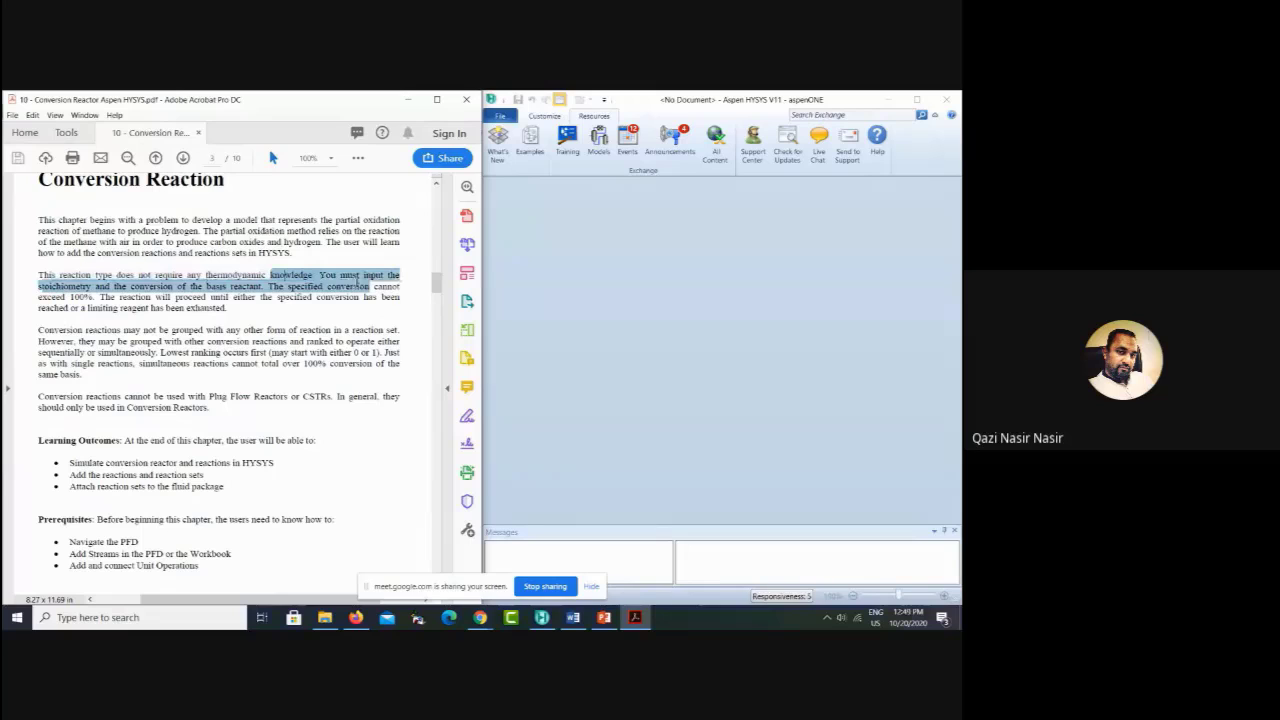
{"action": "left_click", "coordinate": [358, 284]}
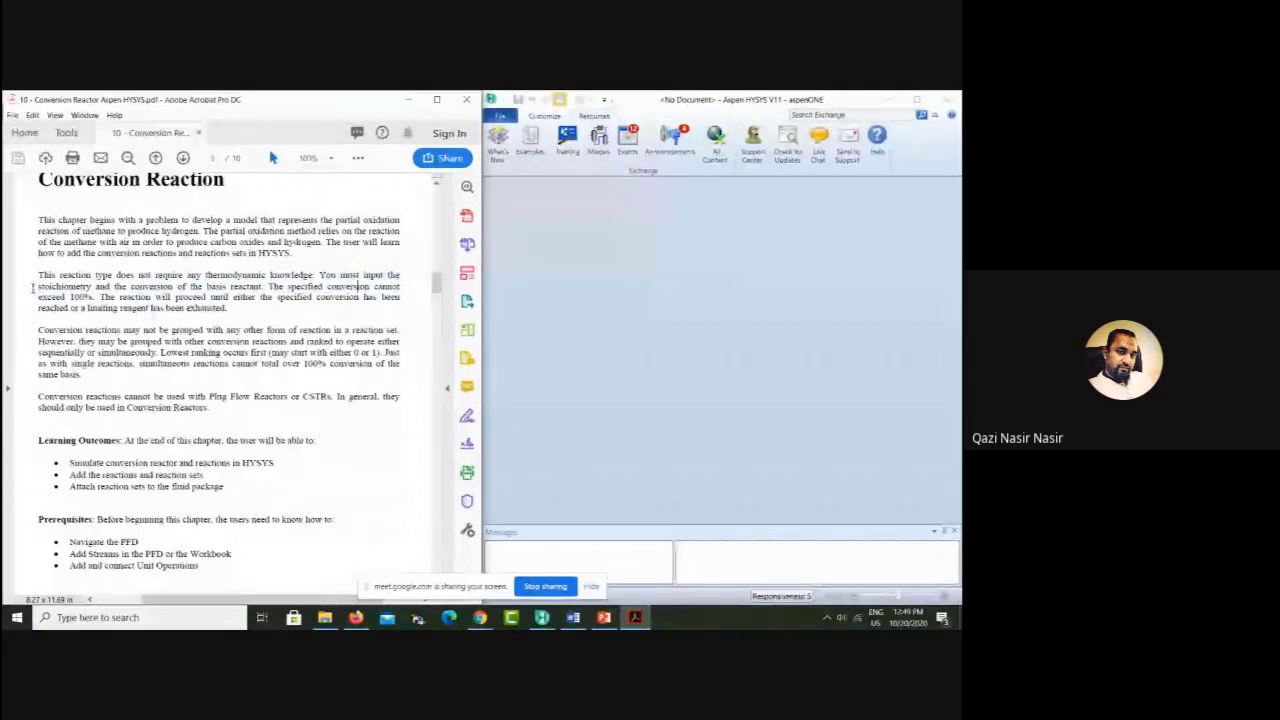
{"action": "left_click_drag", "start_coordinate": [33, 287], "coordinate": [66, 286]}
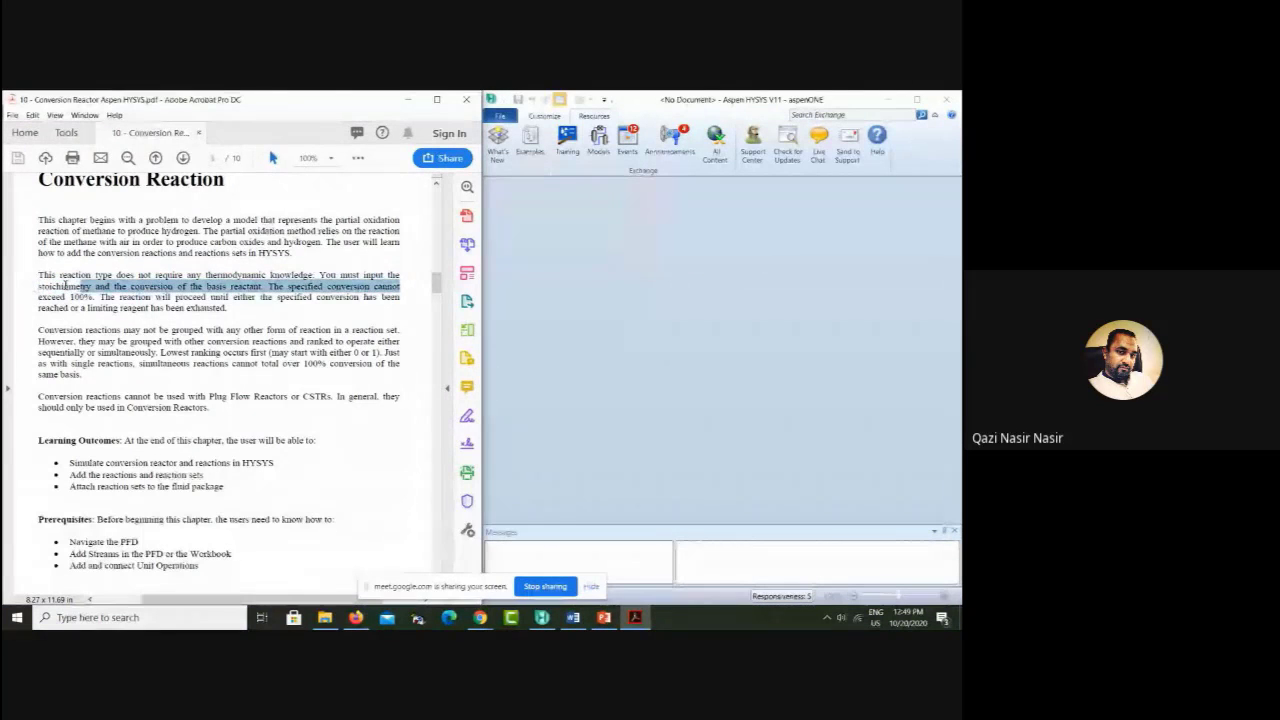
{"action": "double_click", "coordinate": [66, 286]}
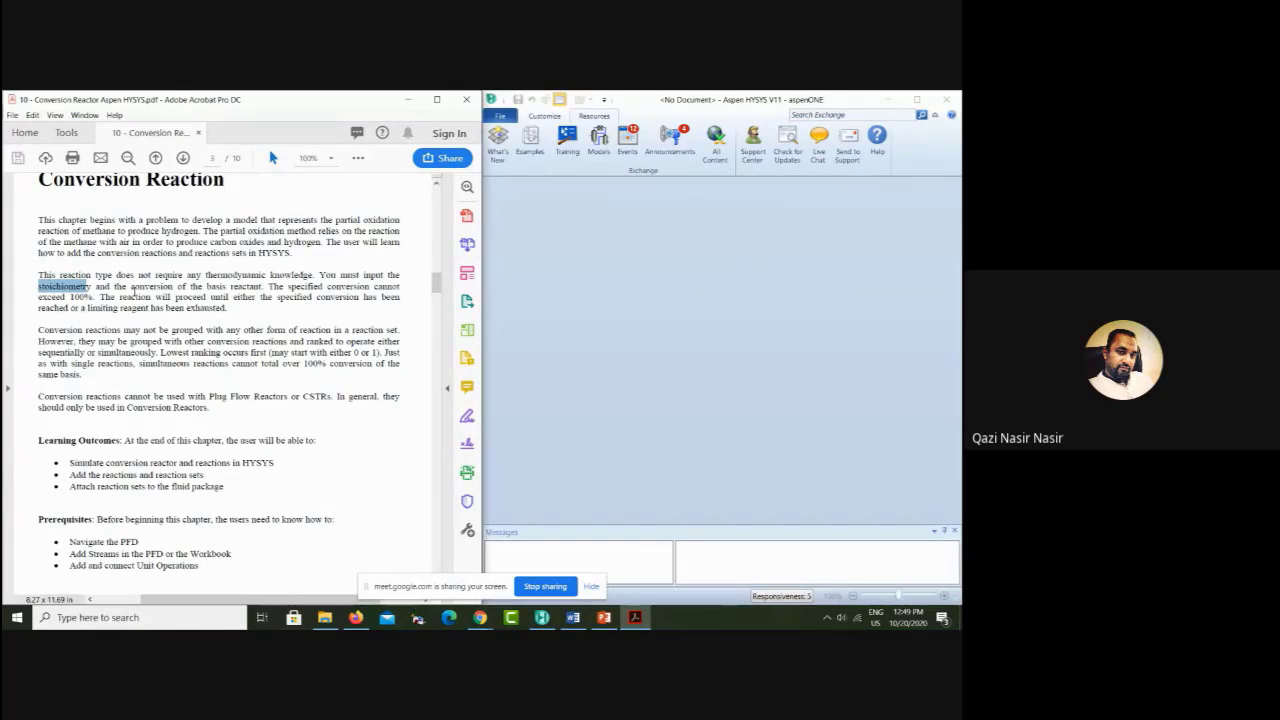
{"action": "left_click_drag", "start_coordinate": [131, 287], "coordinate": [262, 286]}
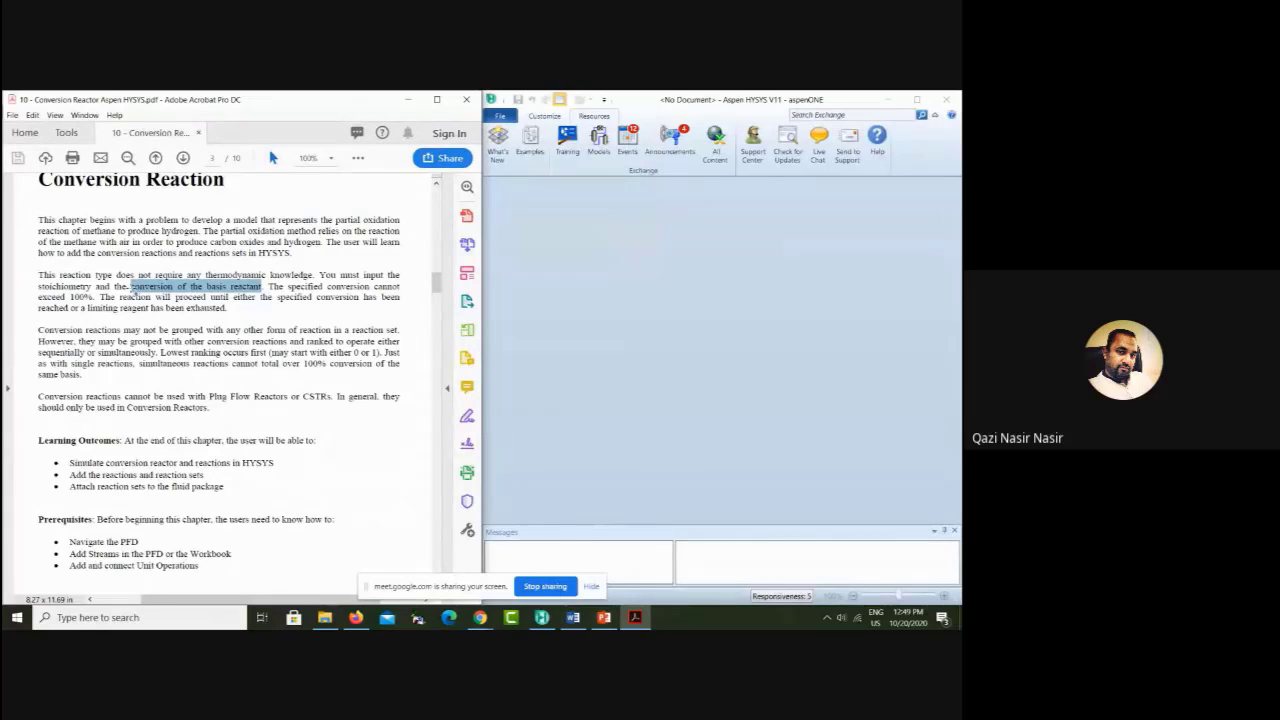
{"action": "left_click", "coordinate": [132, 288]}
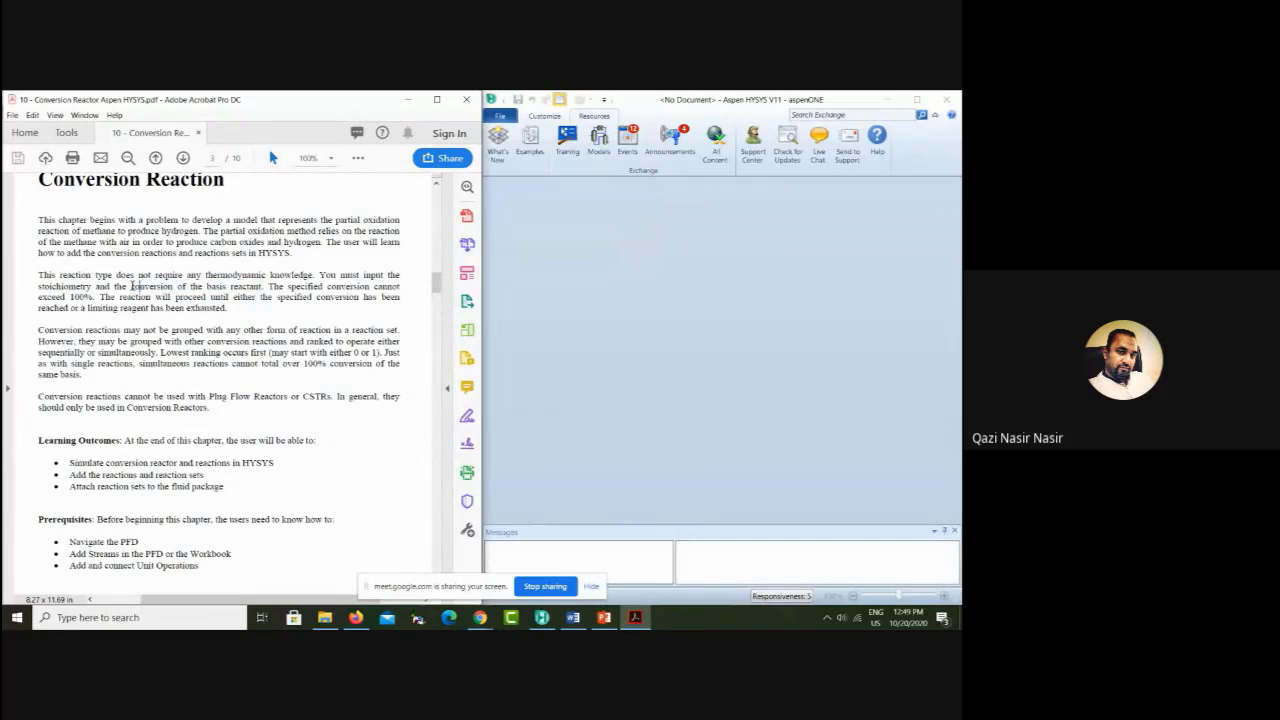
{"action": "left_click_drag", "start_coordinate": [132, 287], "coordinate": [201, 288]}
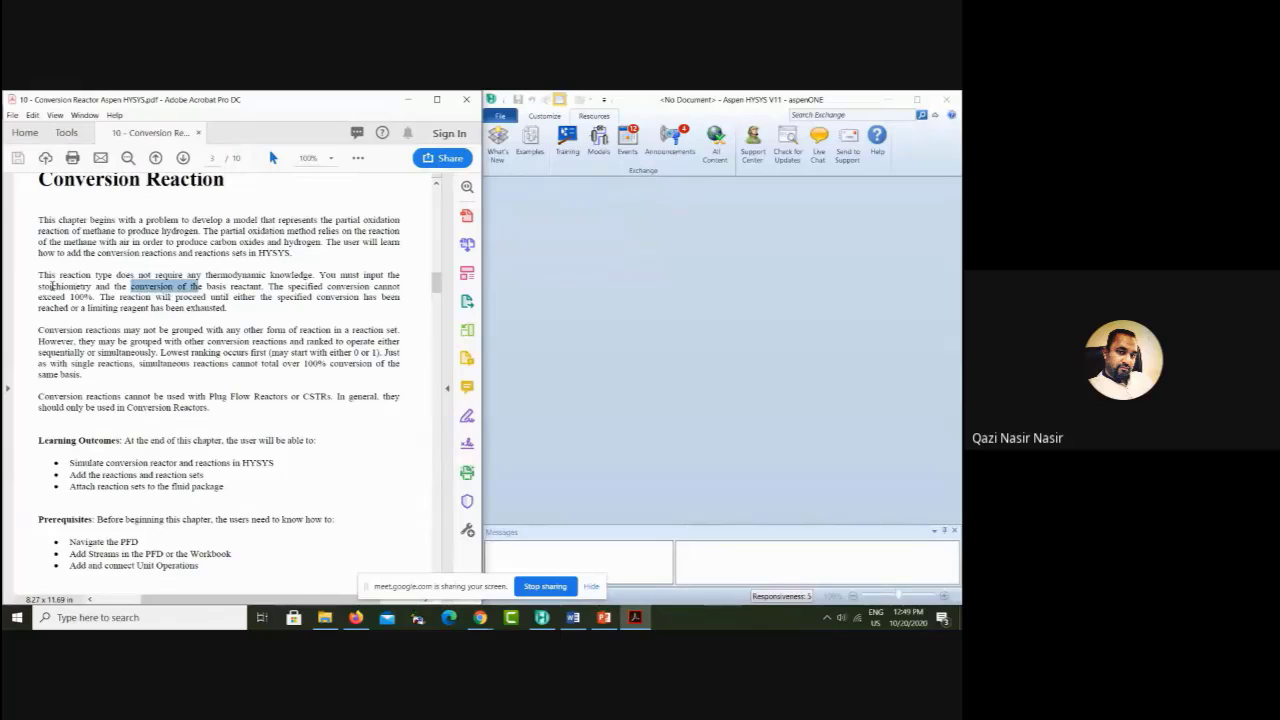
{"action": "left_click_drag", "start_coordinate": [40, 287], "coordinate": [94, 297]}
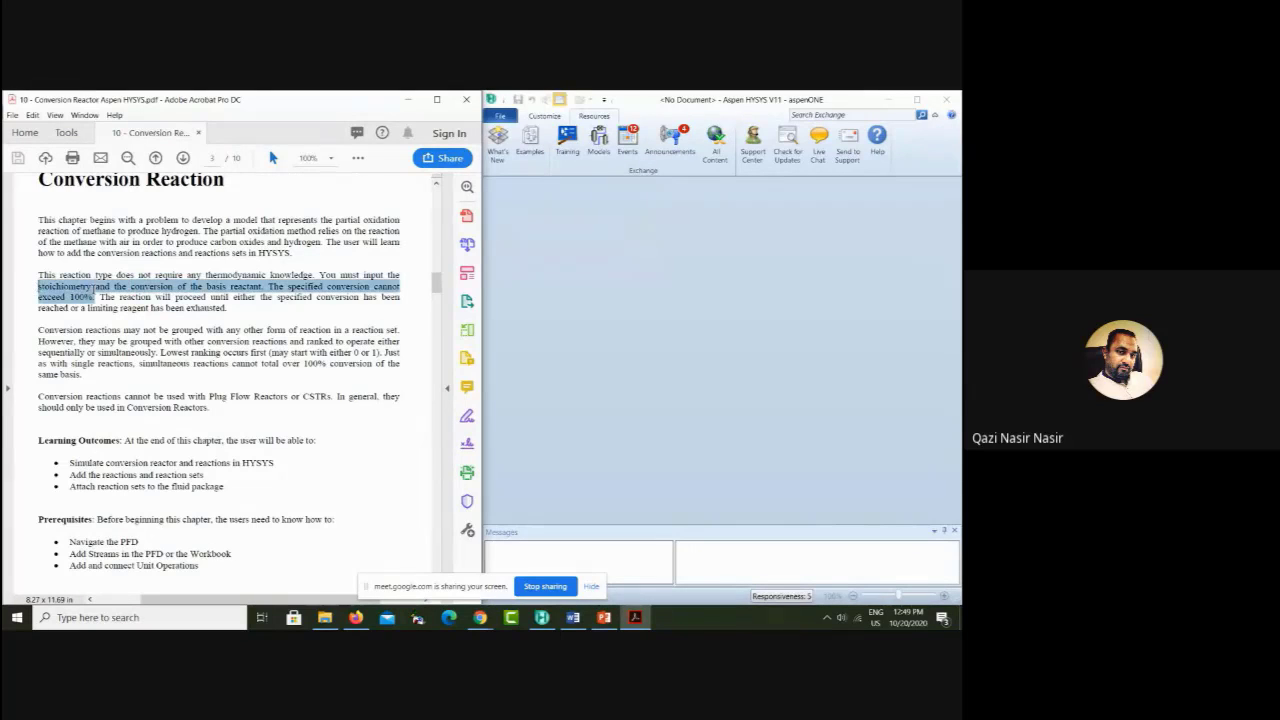
{"action": "left_click", "coordinate": [76, 291]}
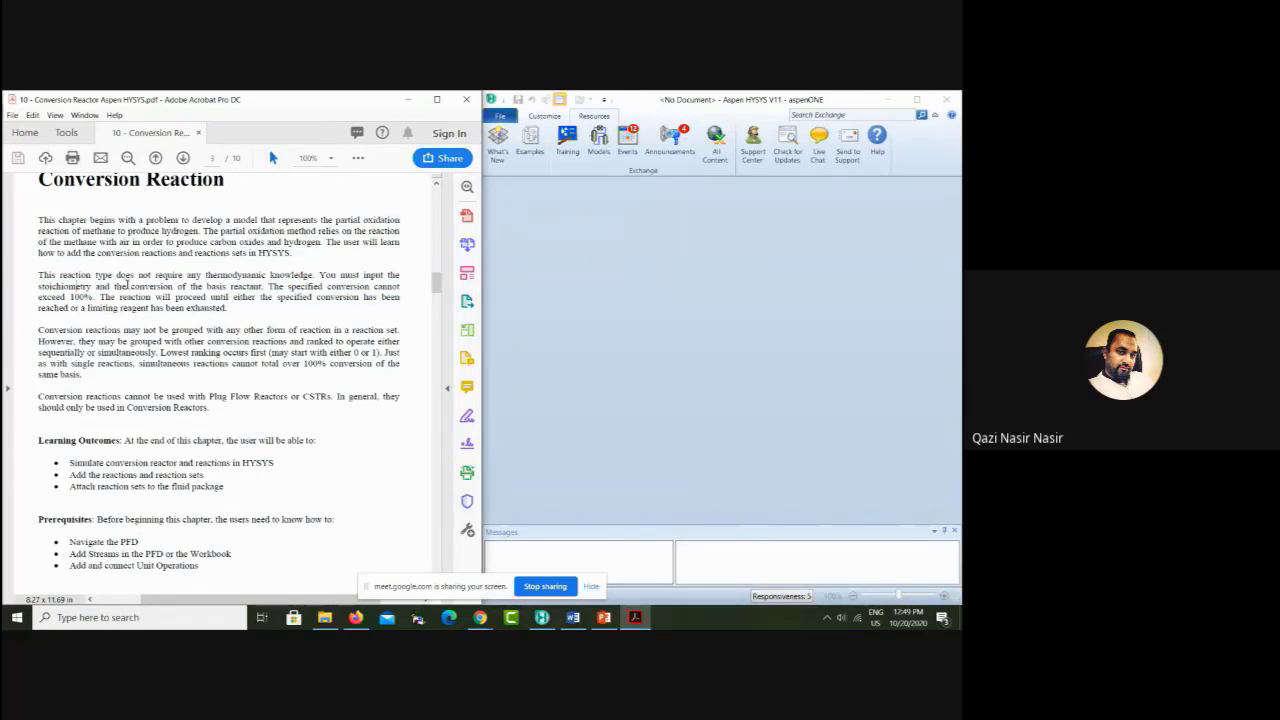
Step: Study the conversion specification rule, selecting the phrase "conversion of the basis reactant" and the 100% limit in the text
{"action": "left_click_drag", "start_coordinate": [131, 286], "coordinate": [252, 288]}
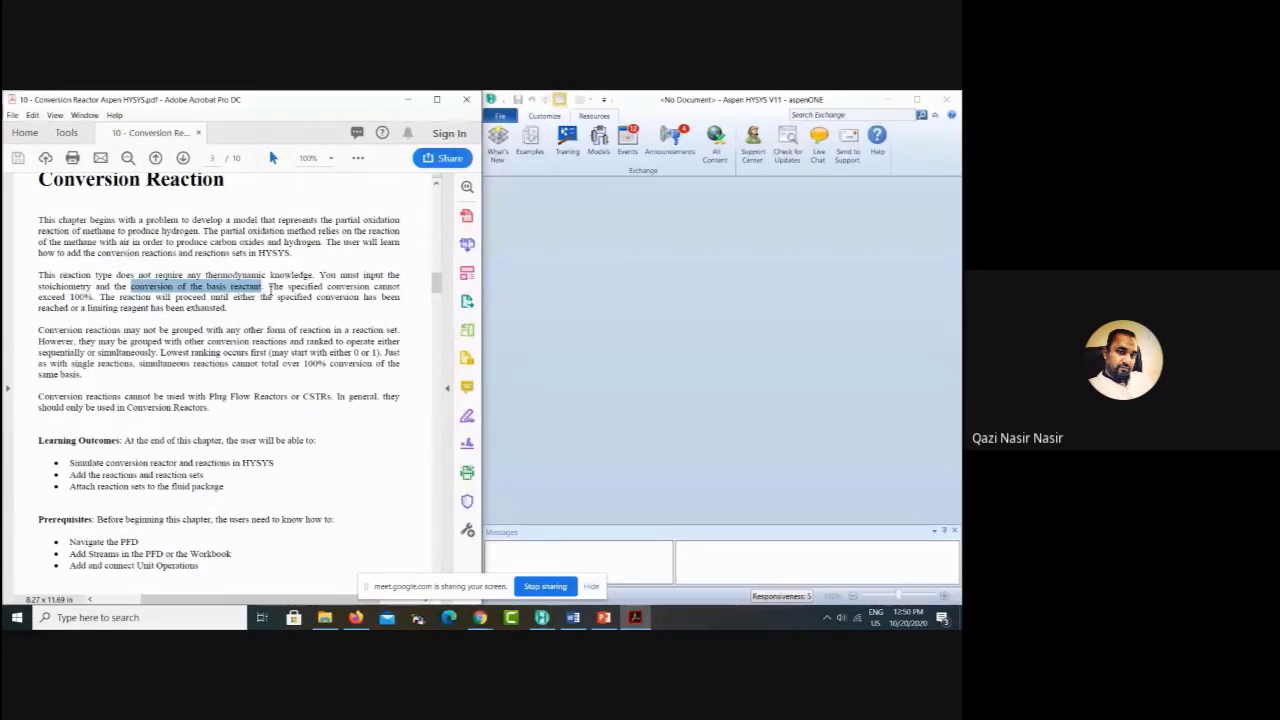
{"action": "left_click", "coordinate": [72, 297]}
{"action": "left_click_drag", "start_coordinate": [72, 297], "coordinate": [94, 298]}
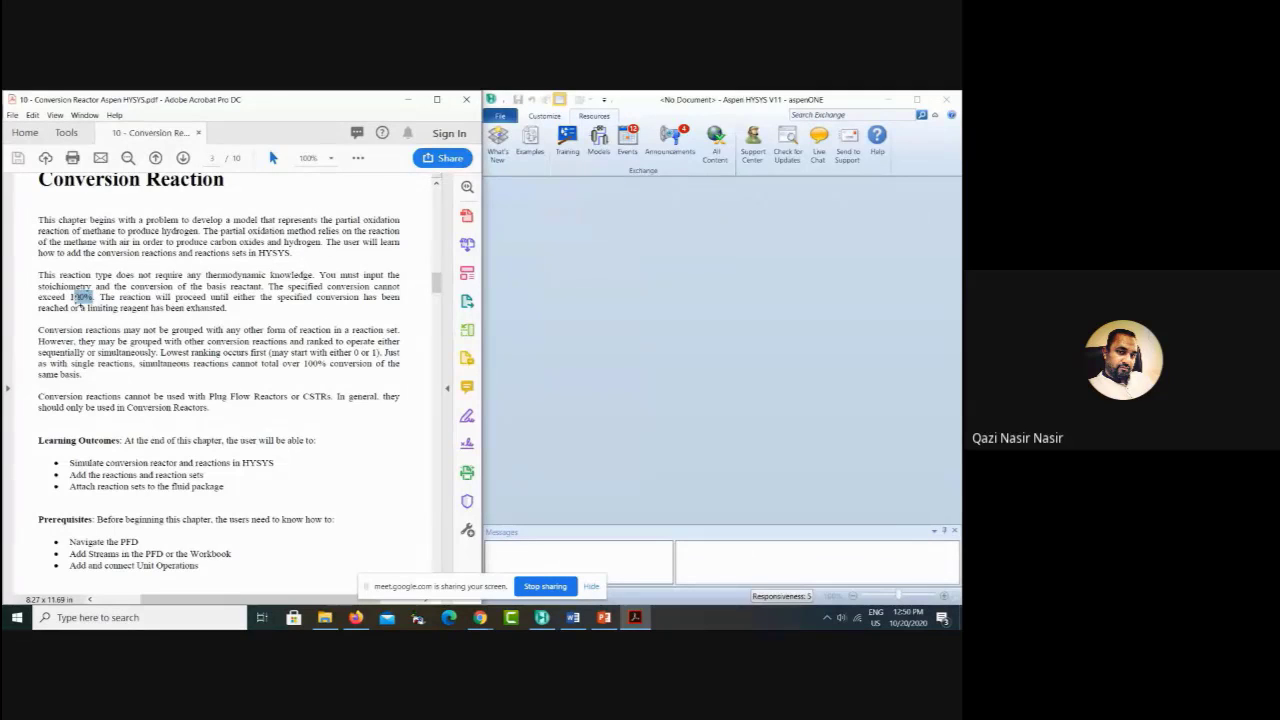
{"action": "left_click", "coordinate": [68, 297]}
{"action": "left_click_drag", "start_coordinate": [68, 297], "coordinate": [93, 297]}
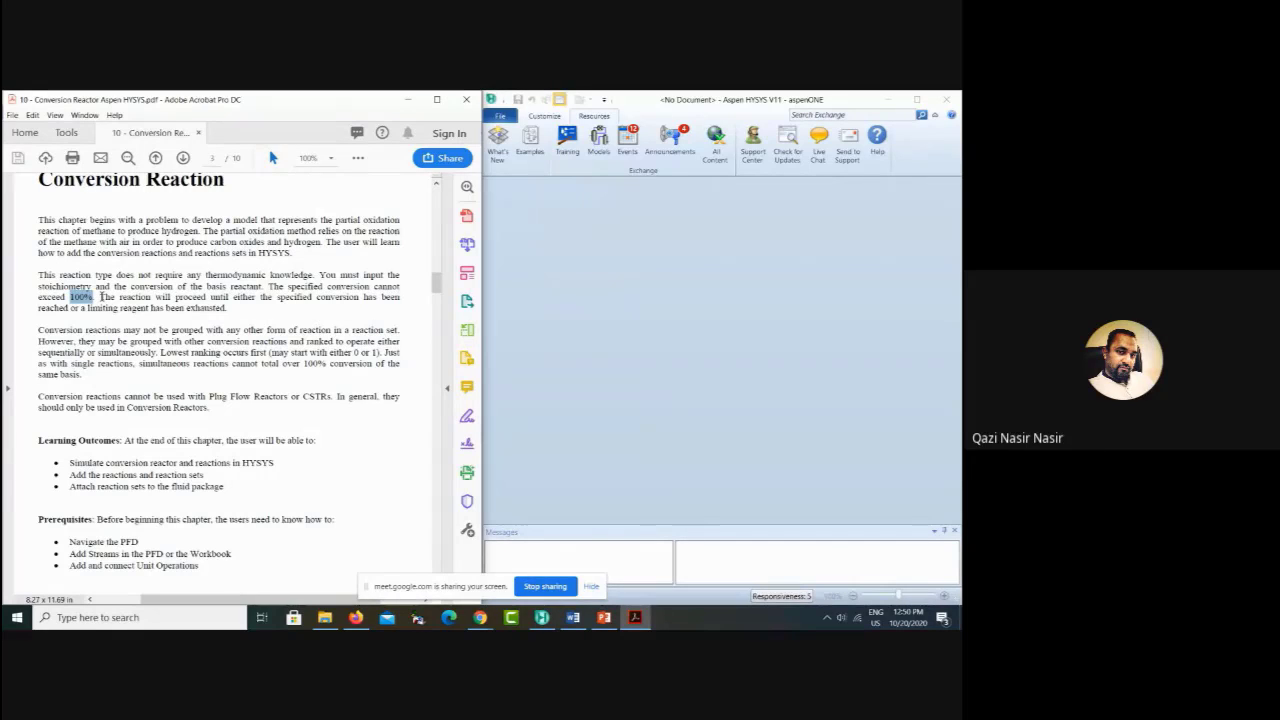
Step: Study the sentence on how far the reaction proceeds, selecting it whole and marking "specified conversion" and the limiting reagent's exhaustion
{"action": "left_click_drag", "start_coordinate": [100, 297], "coordinate": [230, 309]}
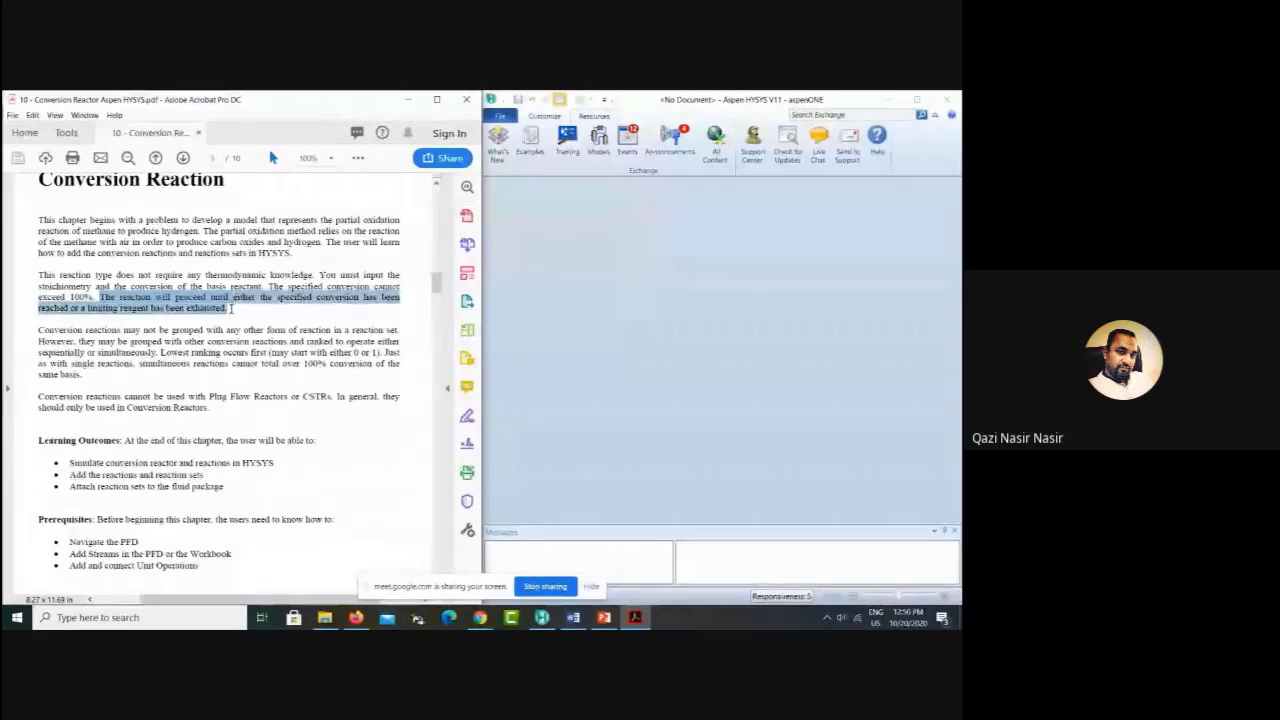
{"action": "left_click", "coordinate": [230, 309]}
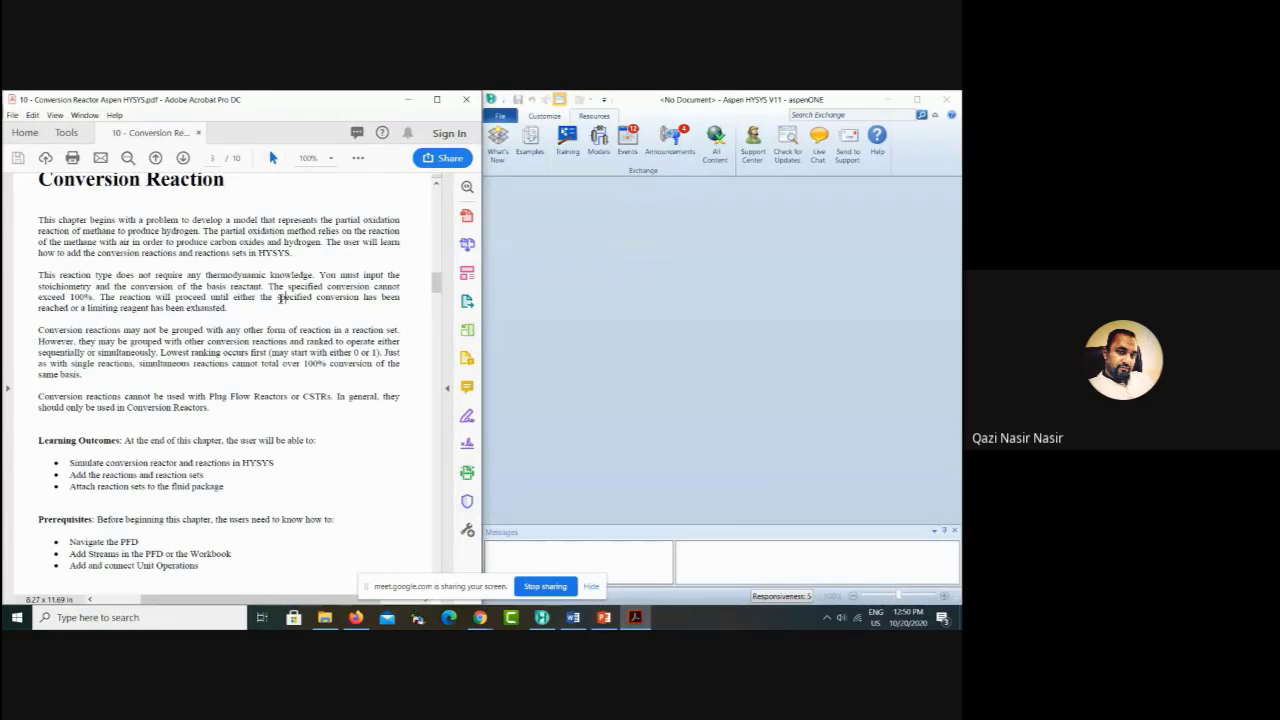
{"action": "left_click_drag", "start_coordinate": [278, 297], "coordinate": [357, 298]}
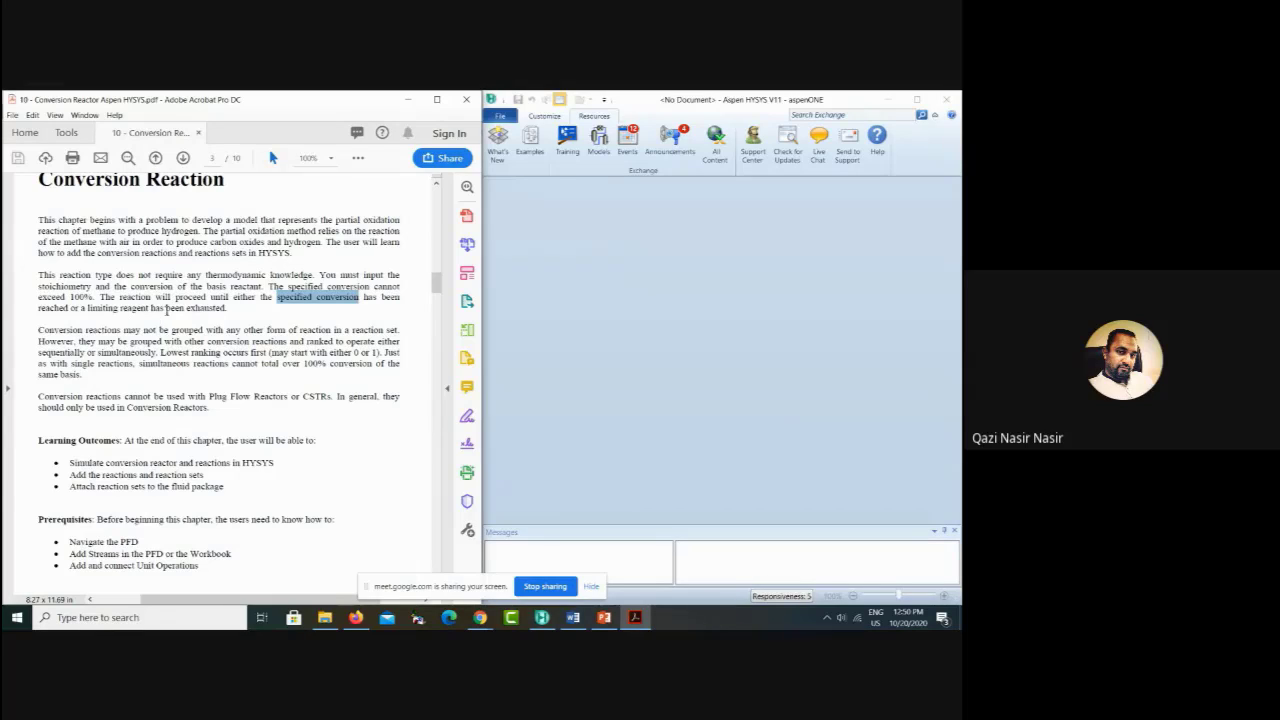
{"action": "left_click_drag", "start_coordinate": [188, 311], "coordinate": [231, 310]}
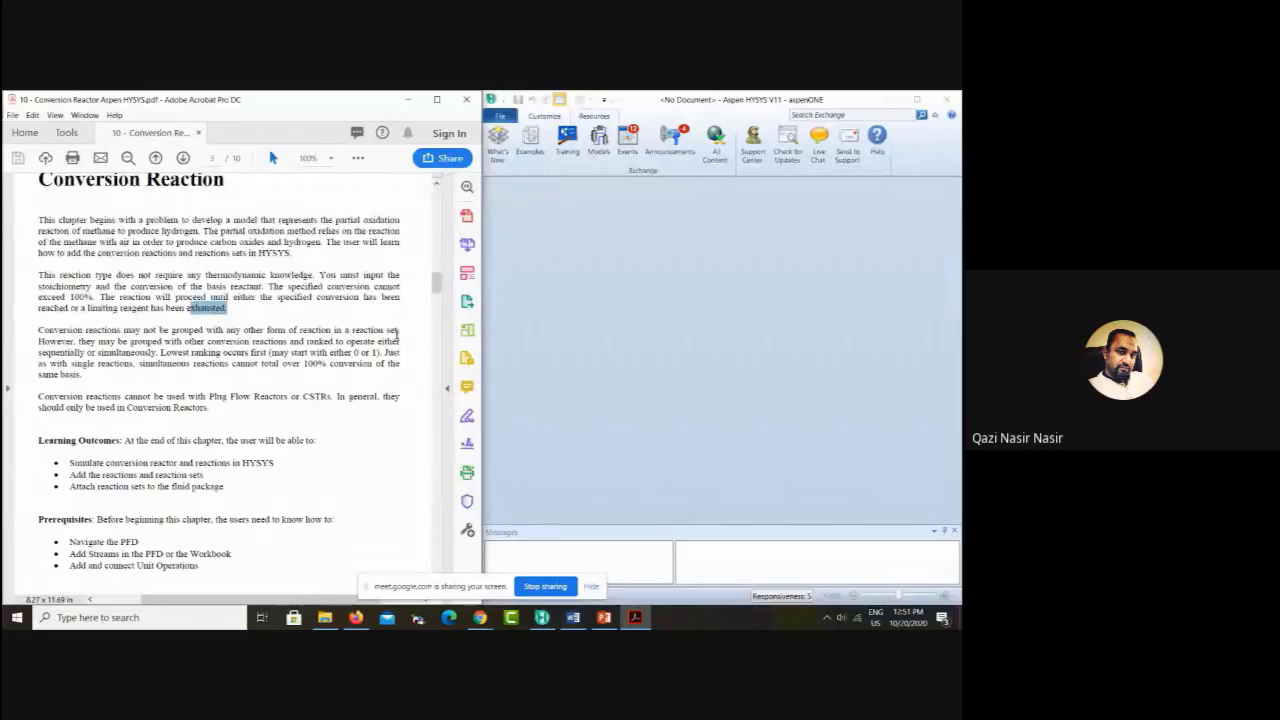
Step: Study the reaction set grouping rules, selecting the sentences on other reaction forms and on sequential or simultaneous conversion reactions
{"action": "left_click_drag", "start_coordinate": [37, 329], "coordinate": [402, 329]}
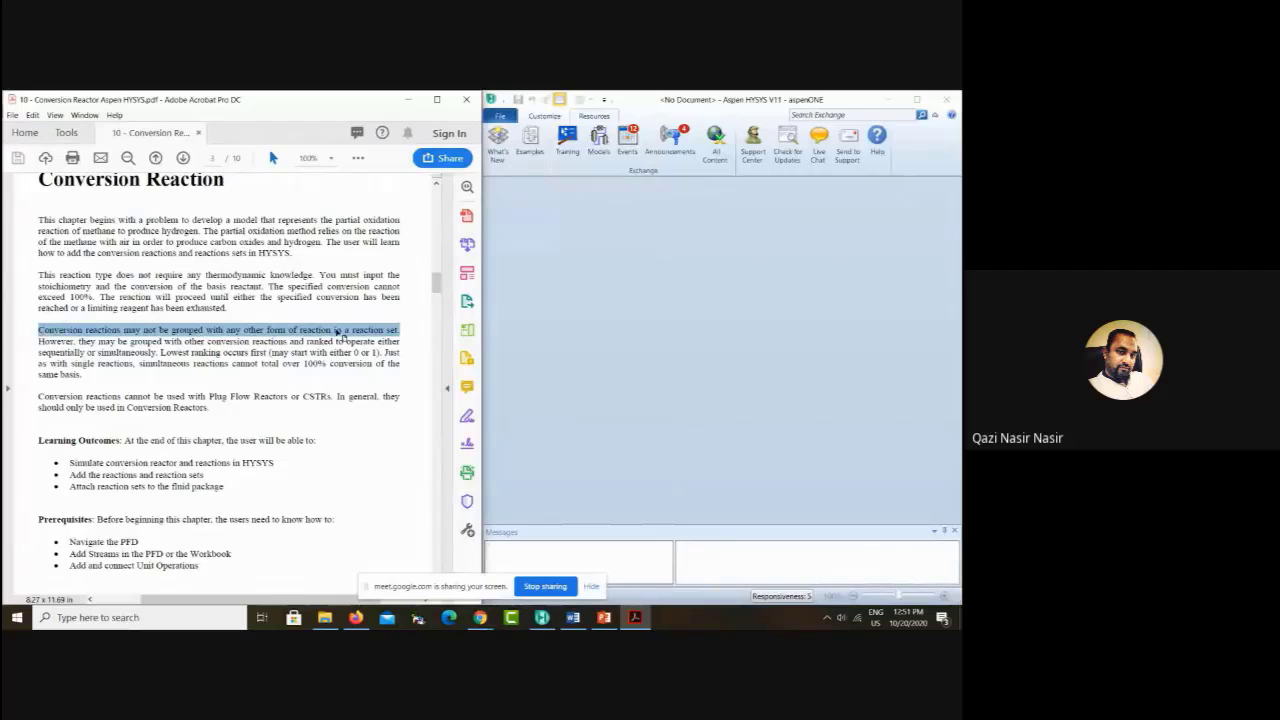
{"action": "left_click_drag", "start_coordinate": [350, 331], "coordinate": [399, 331]}
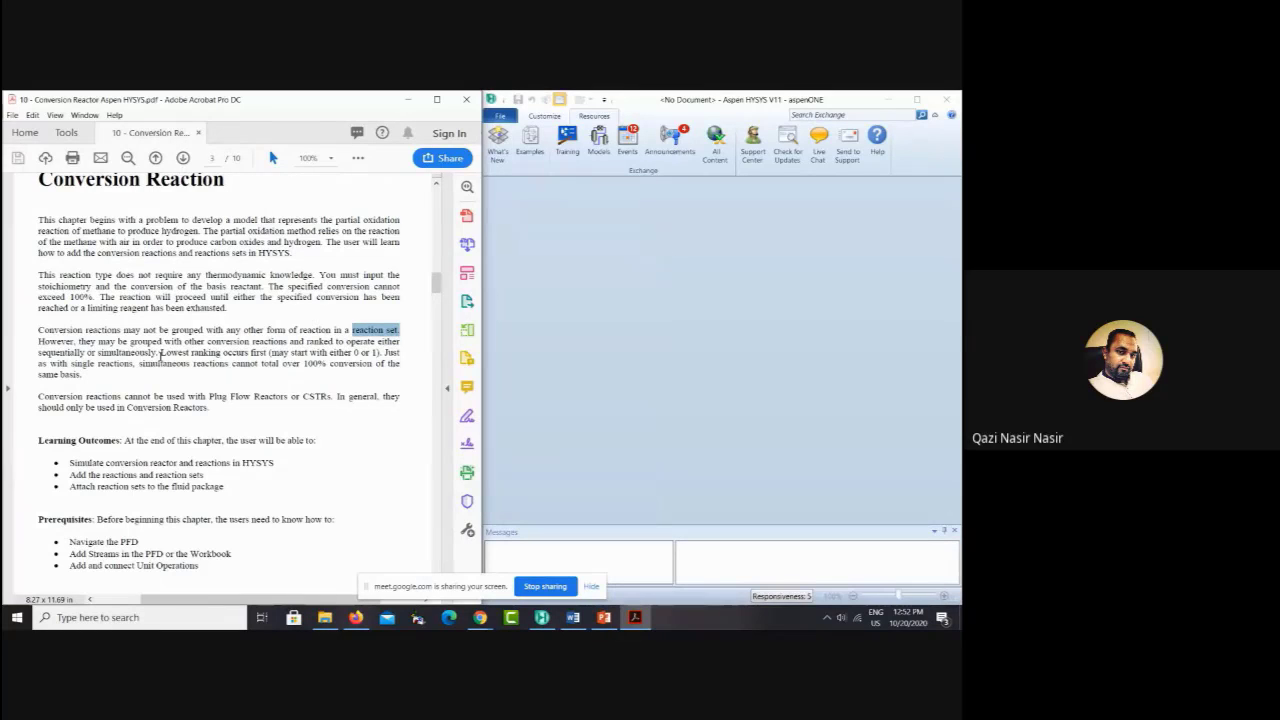
{"action": "left_click_drag", "start_coordinate": [160, 354], "coordinate": [38, 344]}
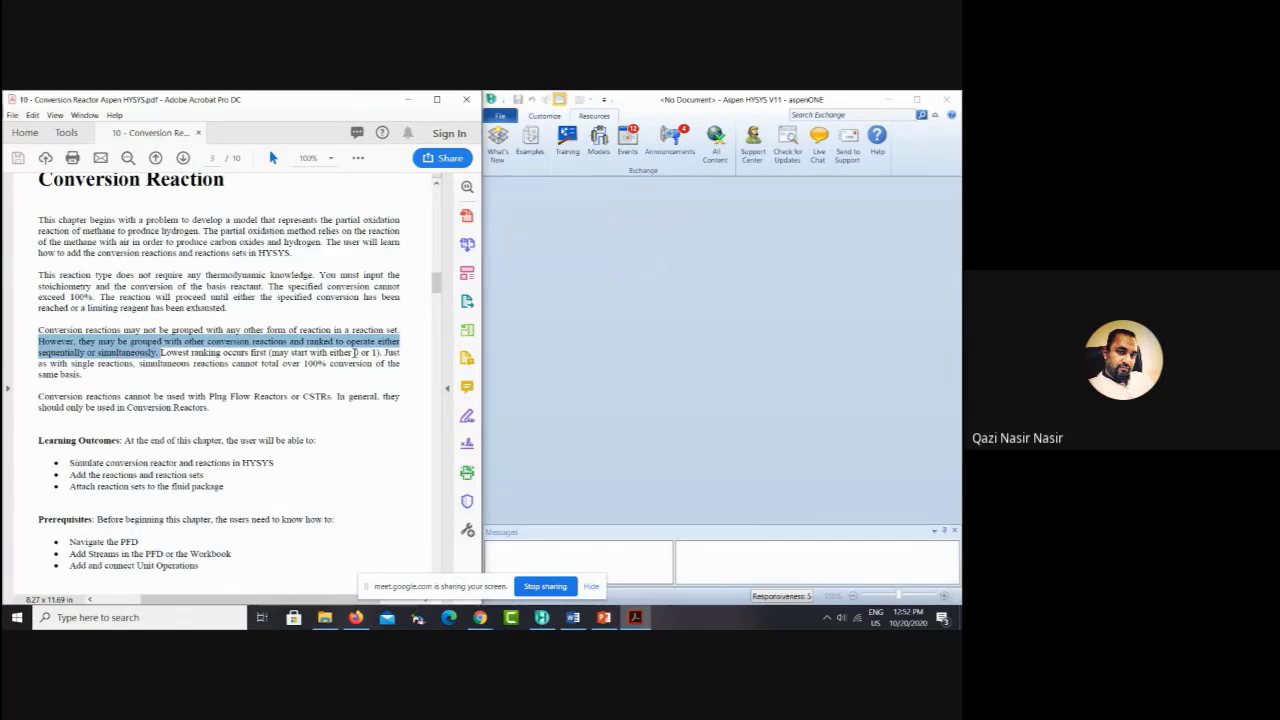
Step: Read the conversion reaction notes on ranking order starting from 0 or 1 and on the permitted reactor type
{"action": "double_click", "coordinate": [355, 352]}
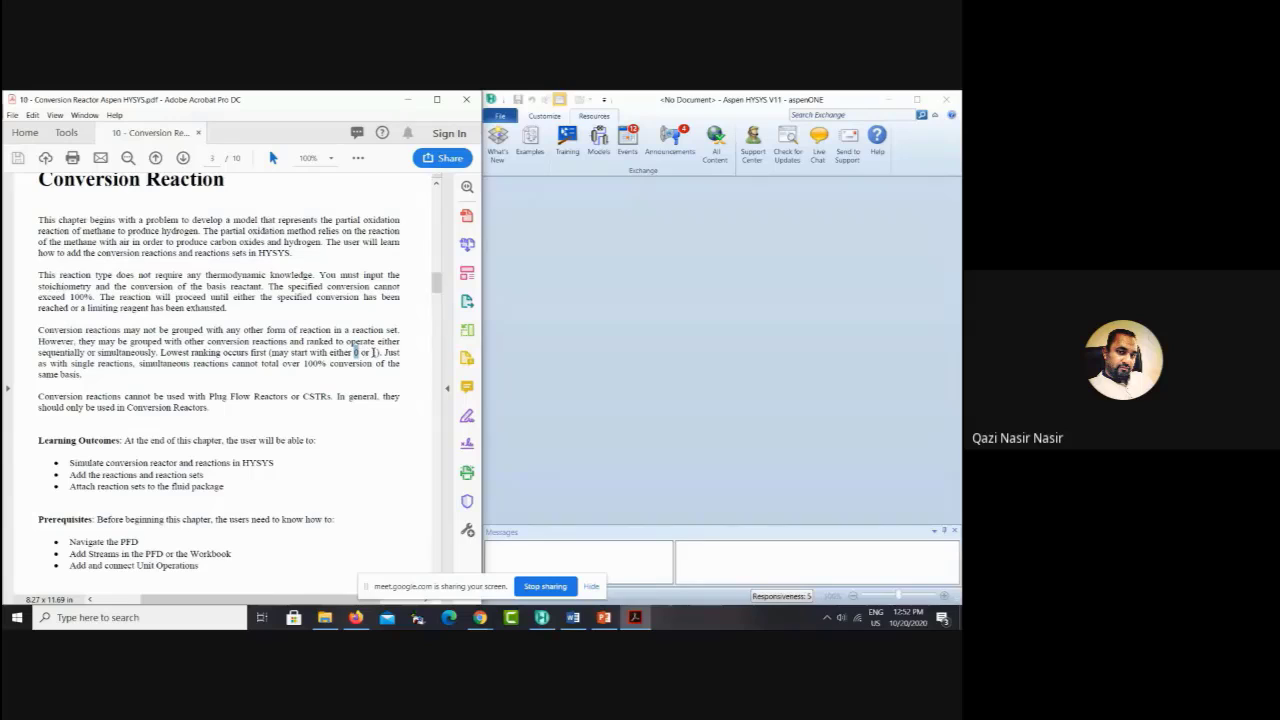
{"action": "double_click", "coordinate": [375, 352]}
{"action": "left_click_drag", "start_coordinate": [352, 352], "coordinate": [365, 354]}
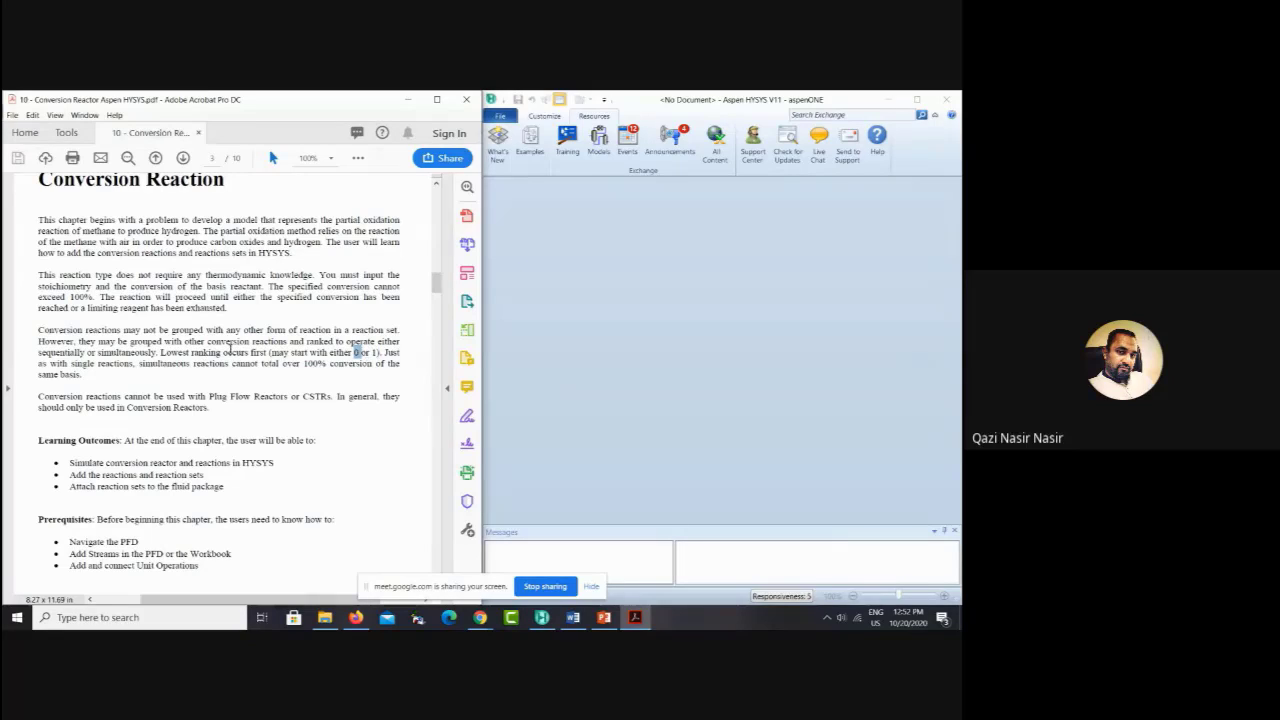
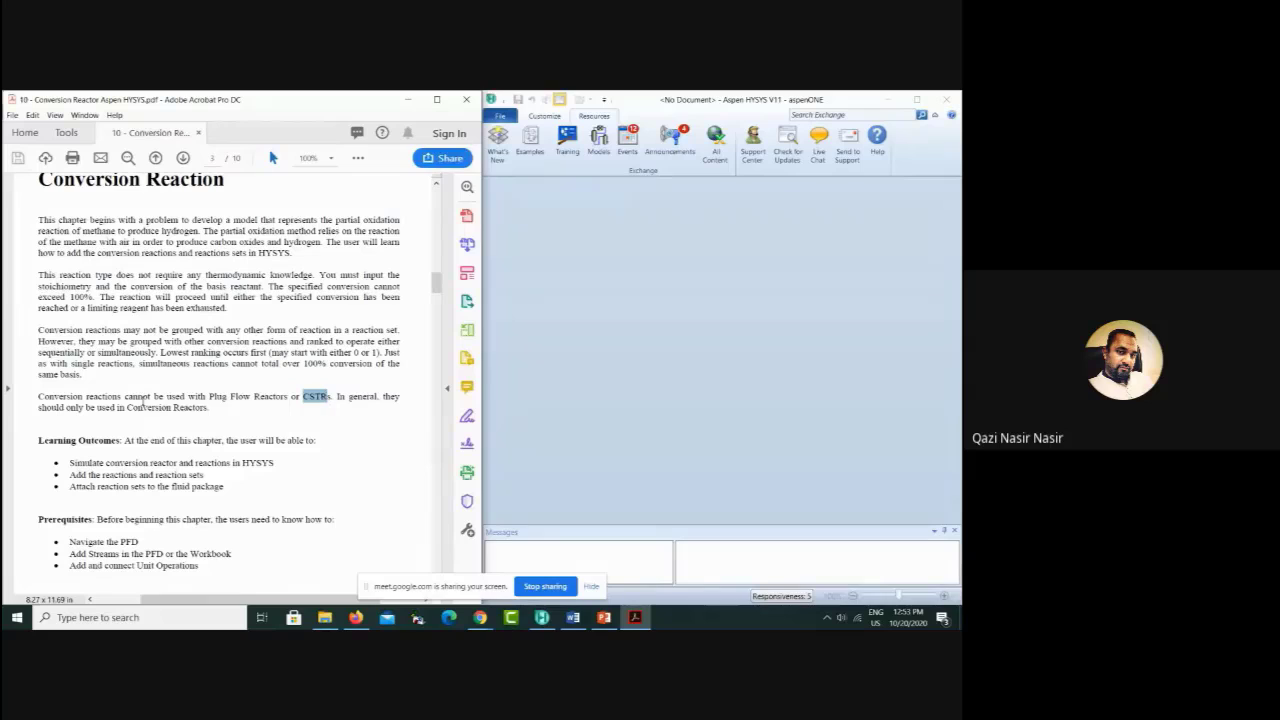
{"action": "left_click", "coordinate": [128, 407]}
{"action": "left_click_drag", "start_coordinate": [128, 407], "coordinate": [206, 412]}
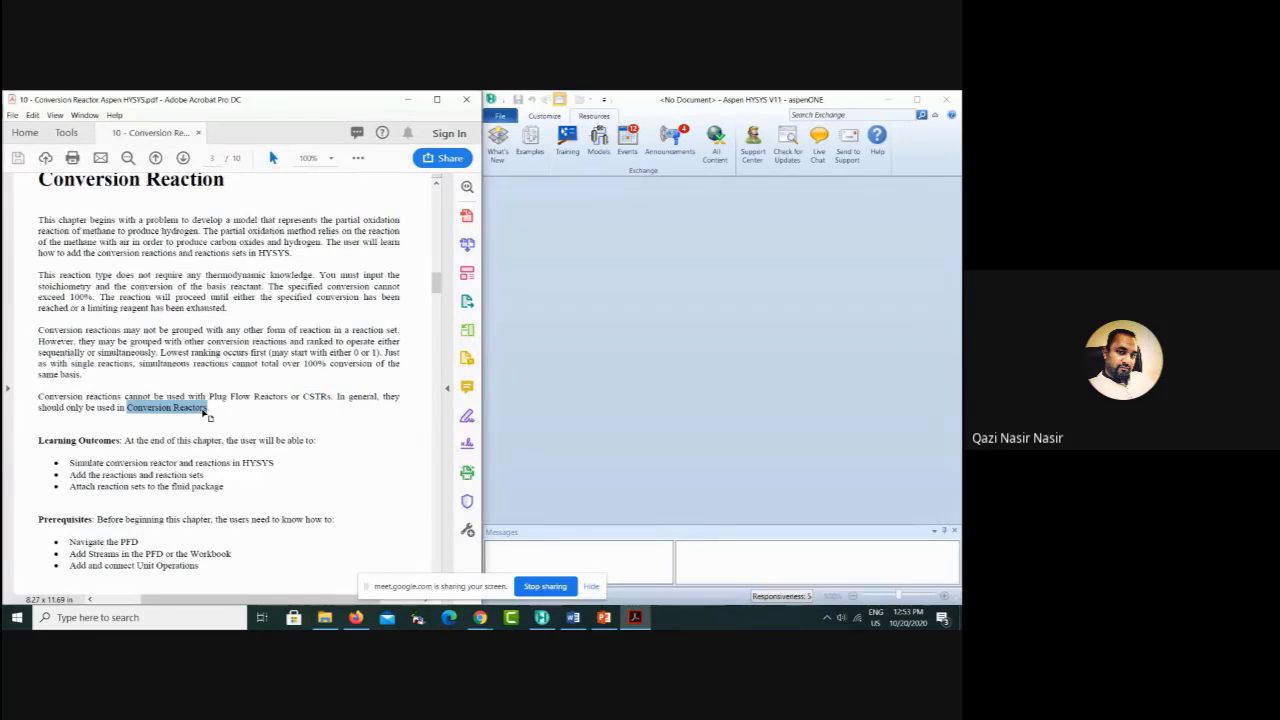
Step: Review the chapter's Learning Outcomes, covering conversion reactor simulation, adding reactions and reaction sets, and attaching the sets to the fluid package
{"action": "scroll", "coordinate": [206, 412], "scroll_direction": "down", "scroll_amount": 3}
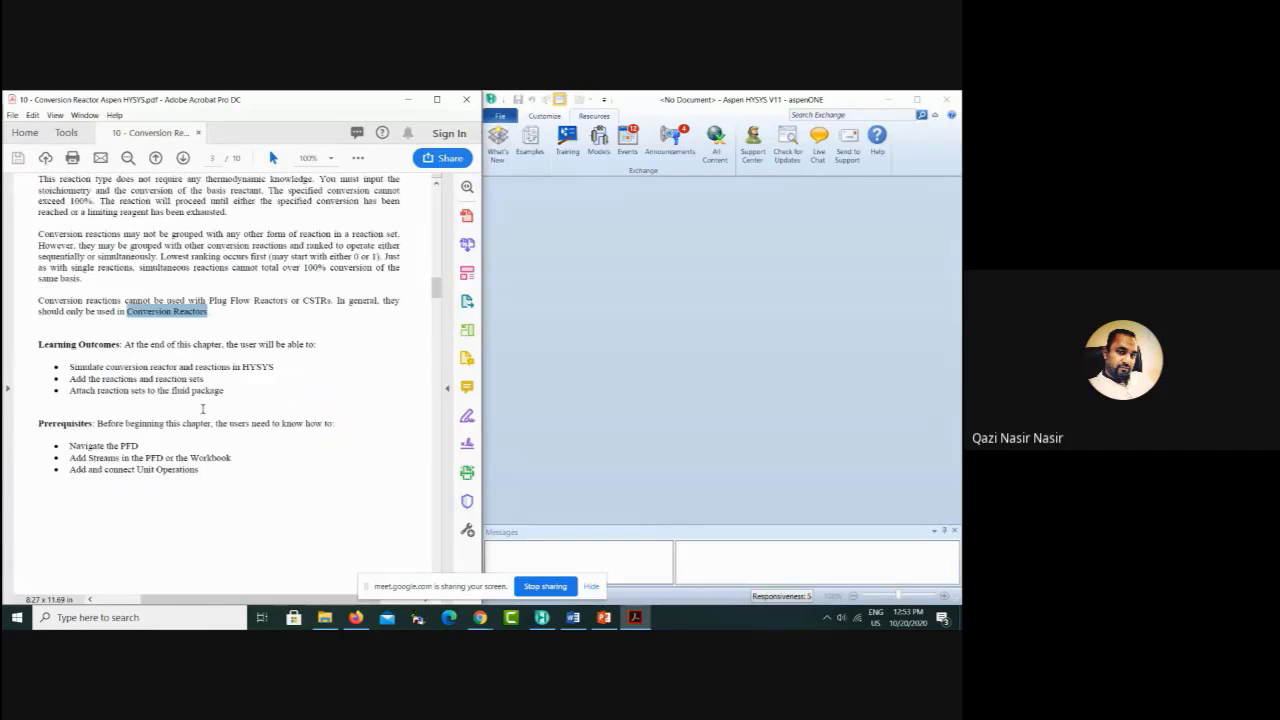
{"action": "left_click_drag", "start_coordinate": [38, 320], "coordinate": [297, 352]}
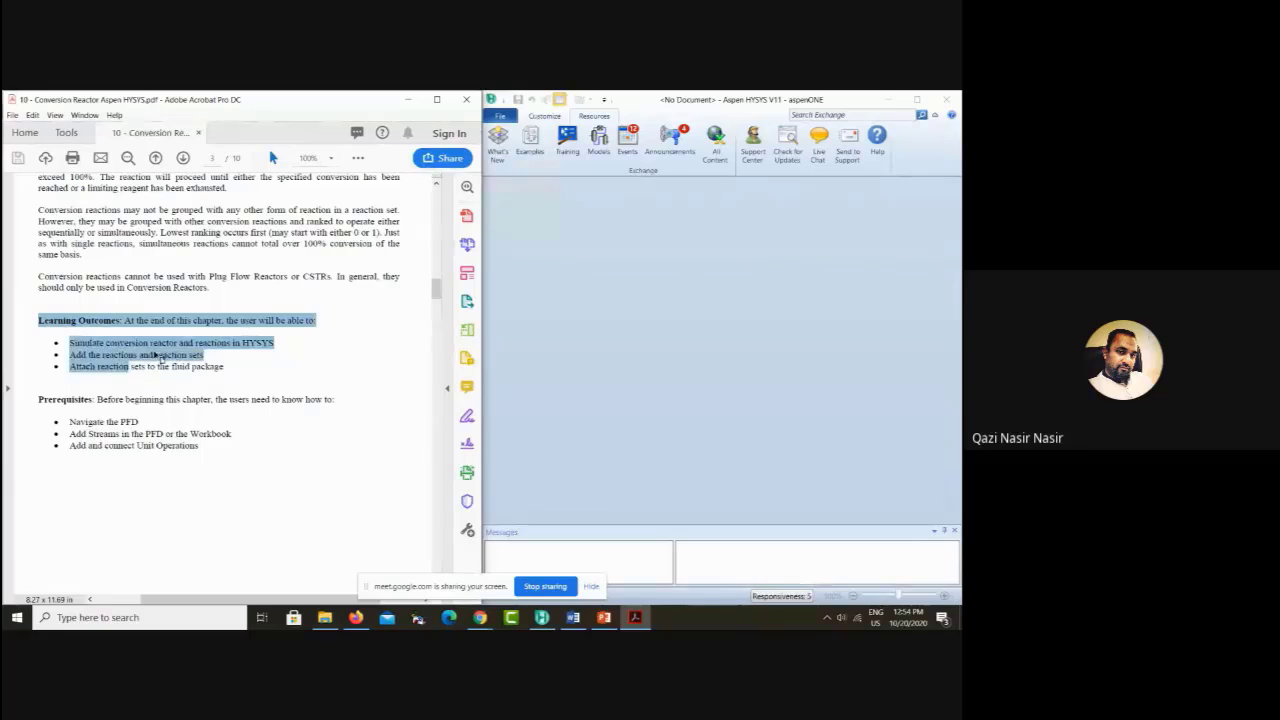
{"action": "left_click", "coordinate": [140, 343]}
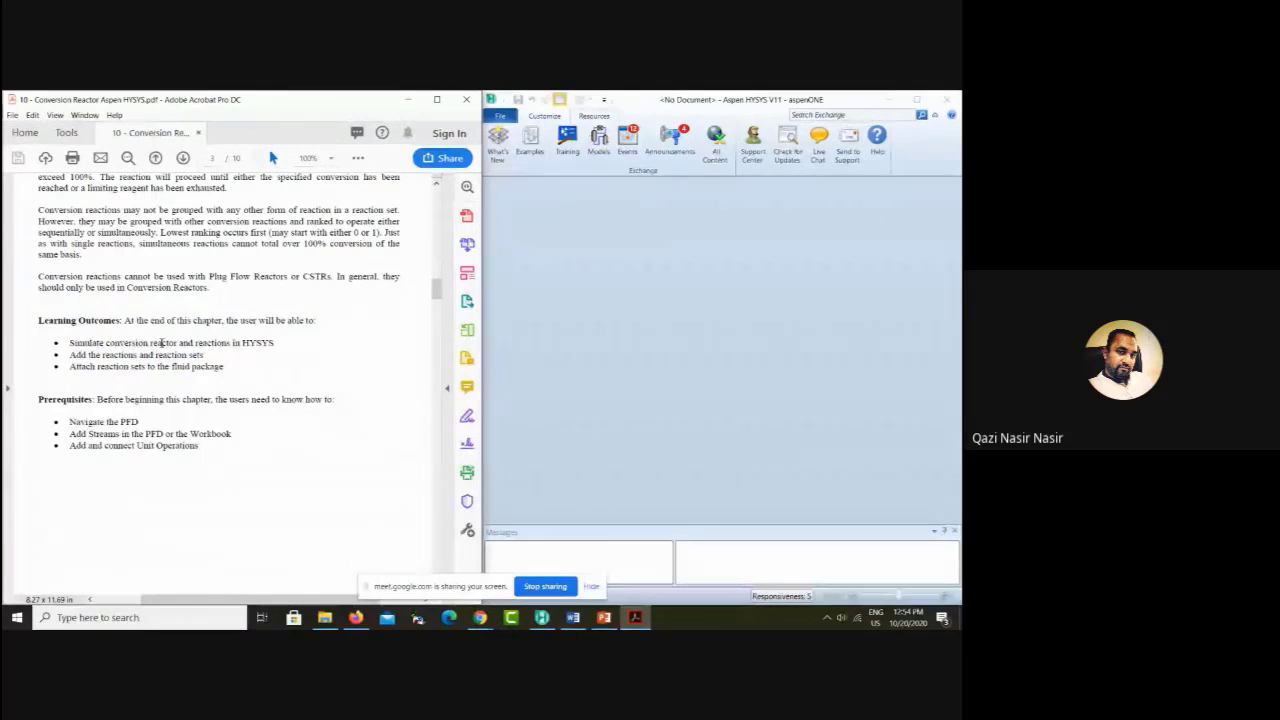
{"action": "left_click_drag", "start_coordinate": [279, 346], "coordinate": [233, 348]}
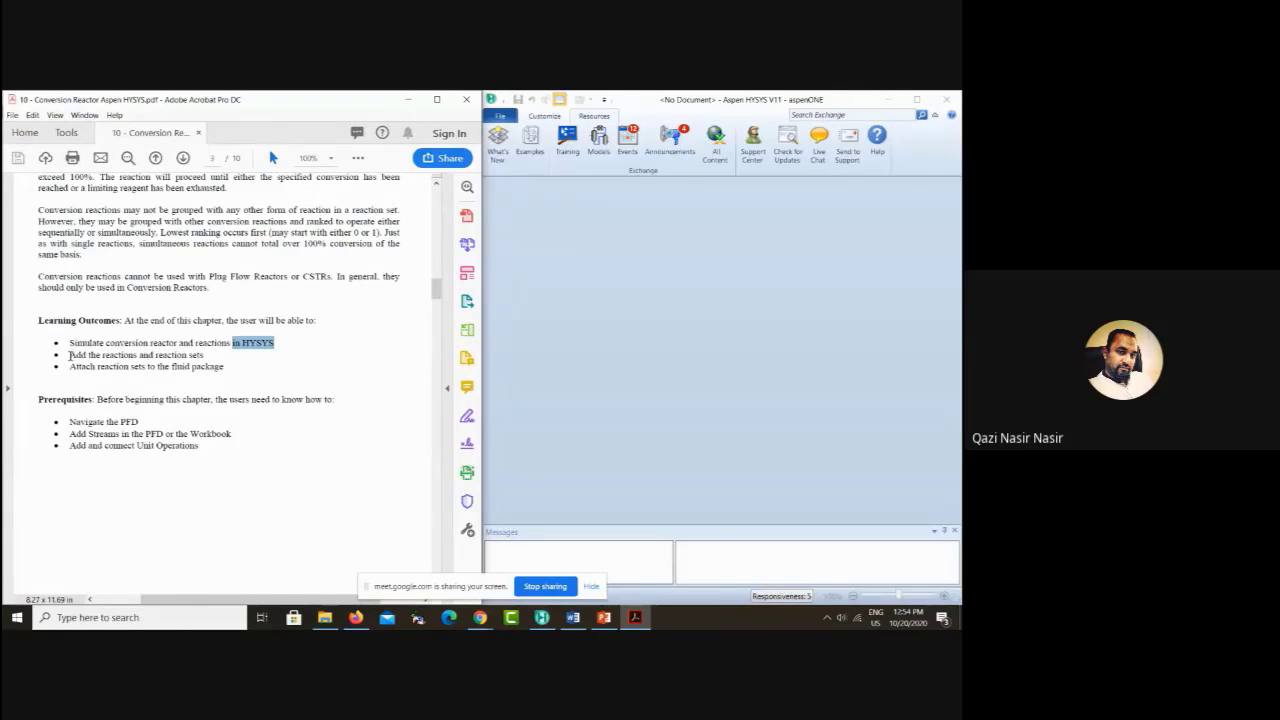
{"action": "left_click_drag", "start_coordinate": [221, 367], "coordinate": [69, 355]}
{"action": "left_click", "coordinate": [71, 355]}
{"action": "left_click_drag", "start_coordinate": [274, 343], "coordinate": [208, 349]}
{"action": "triple_click", "coordinate": [207, 354]}
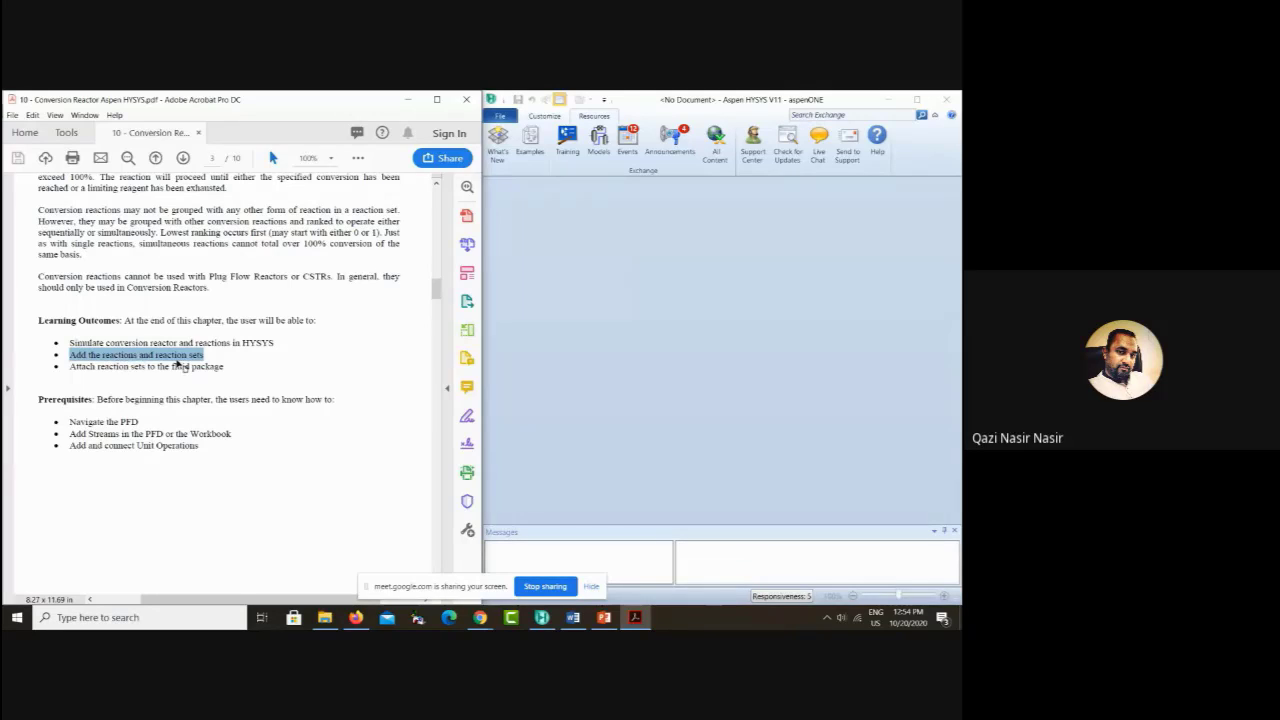
{"action": "left_click_drag", "start_coordinate": [171, 366], "coordinate": [224, 367]}
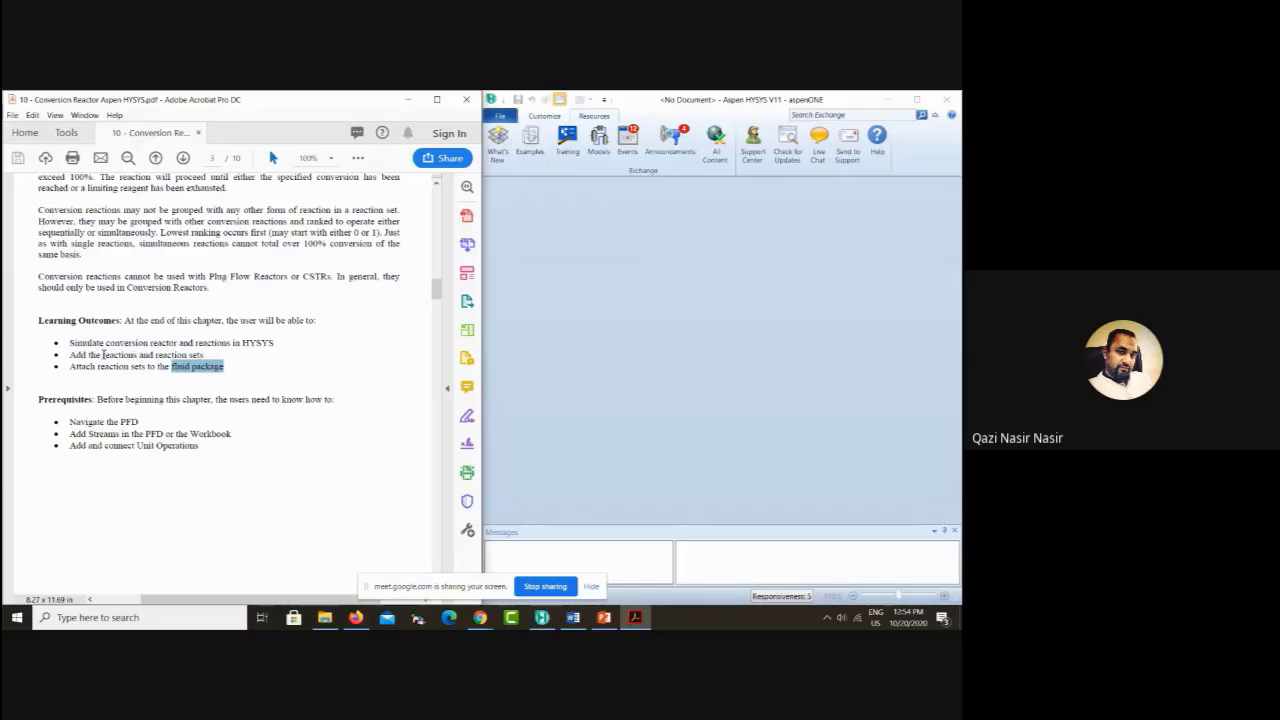
{"action": "left_click_drag", "start_coordinate": [155, 354], "coordinate": [226, 369]}
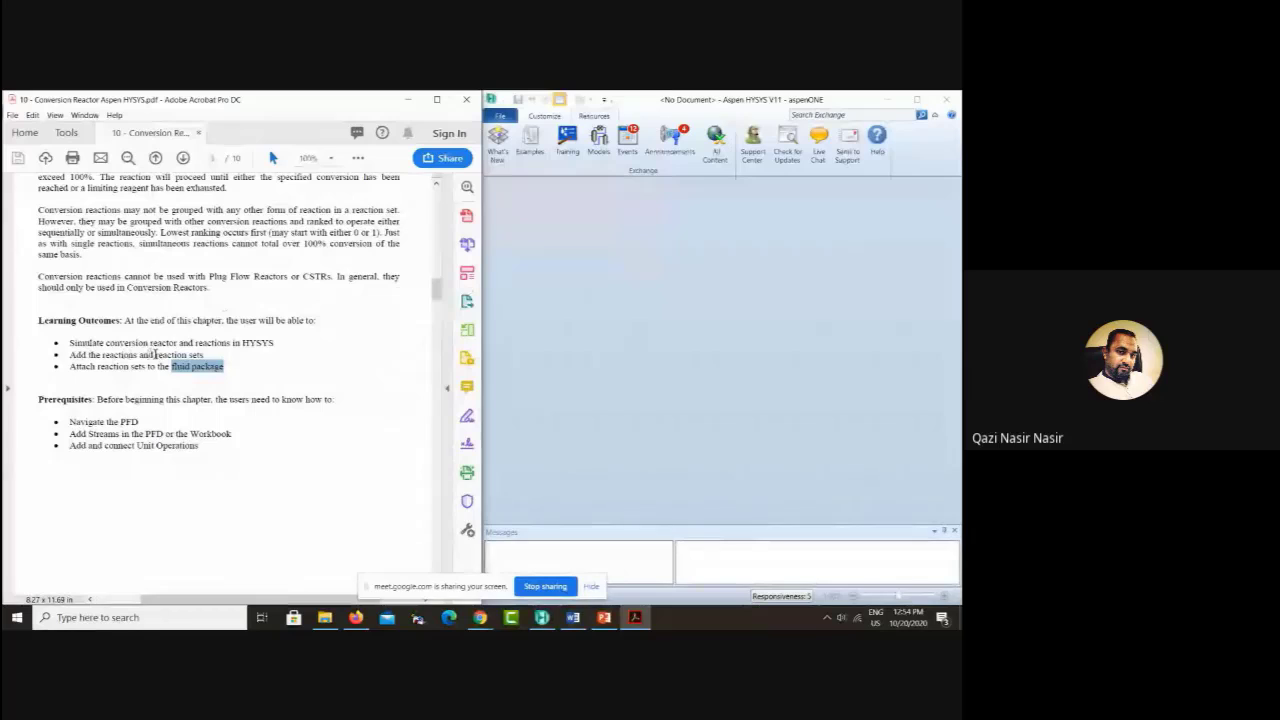
Step: Go to section 8.1 Problem Statement on page 4 and show it in a maximized window at 150% zoom
{"action": "scroll", "coordinate": [207, 375], "scroll_direction": "down", "scroll_amount": 2}
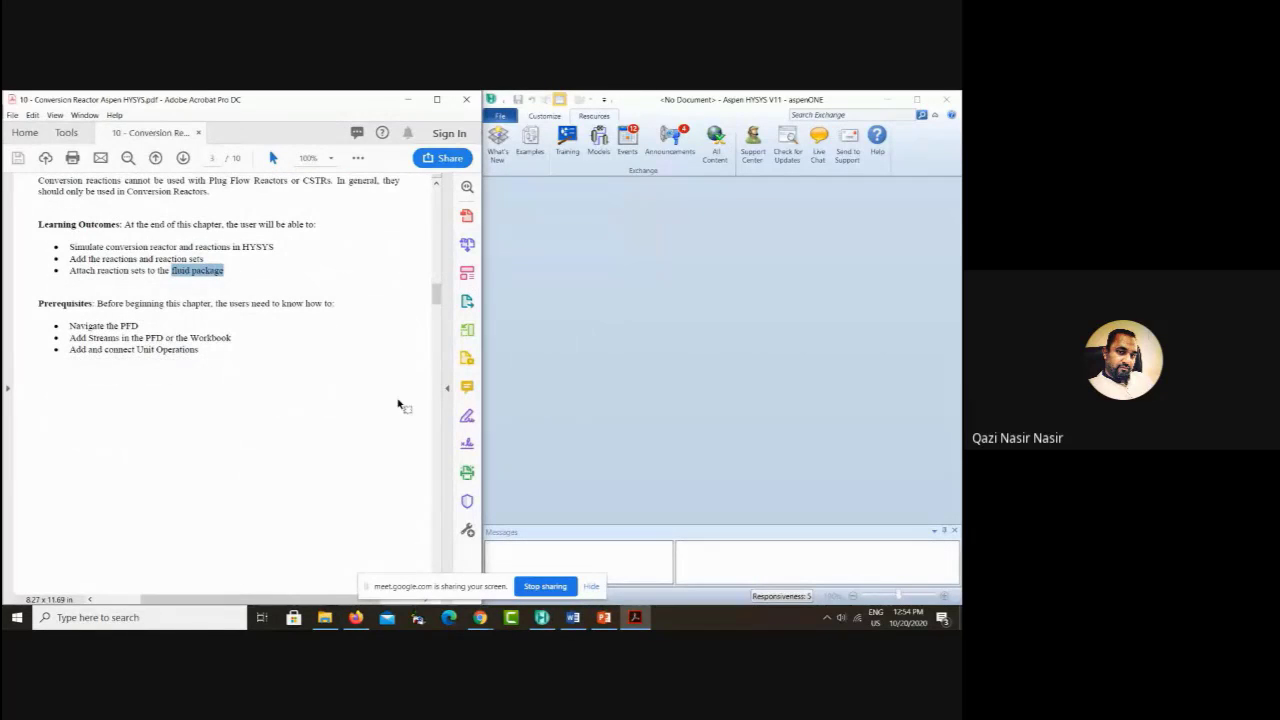
{"action": "scroll", "coordinate": [190, 340], "scroll_direction": "down", "scroll_amount": 3}
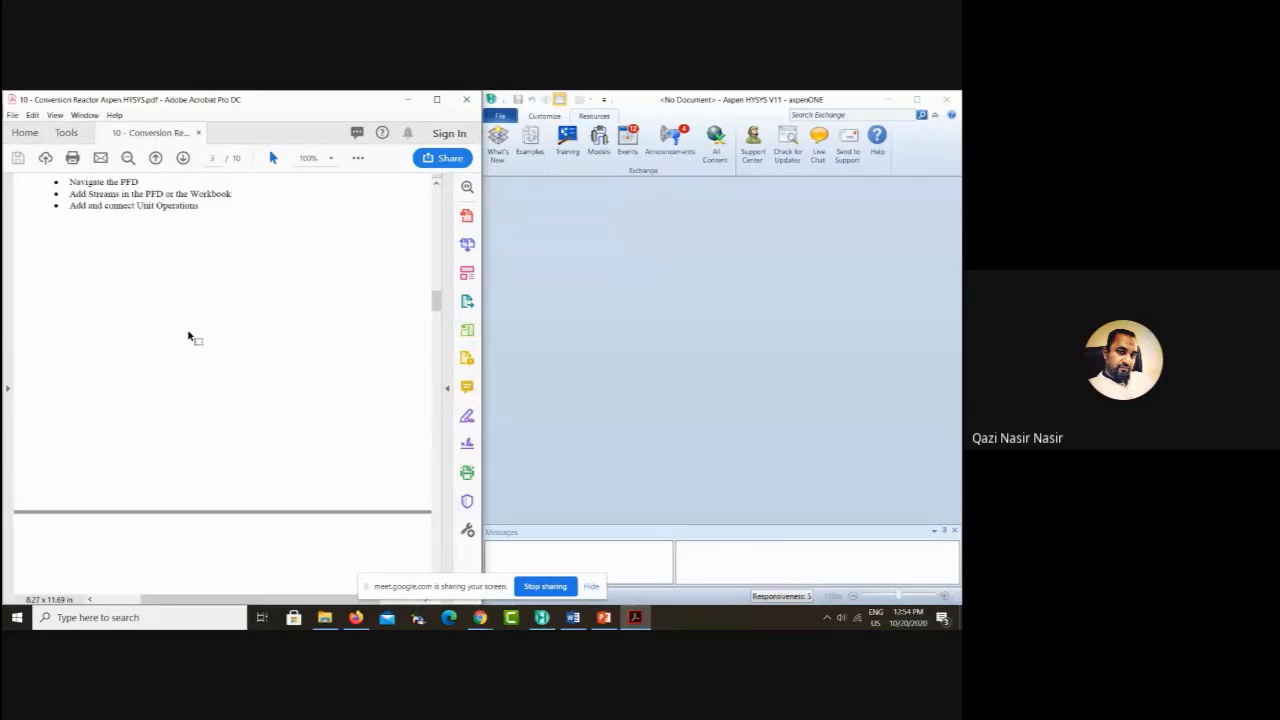
{"action": "scroll", "coordinate": [188, 336], "scroll_direction": "down", "scroll_amount": 3}
{"action": "scroll", "coordinate": [188, 336], "scroll_direction": "down", "scroll_amount": 6}
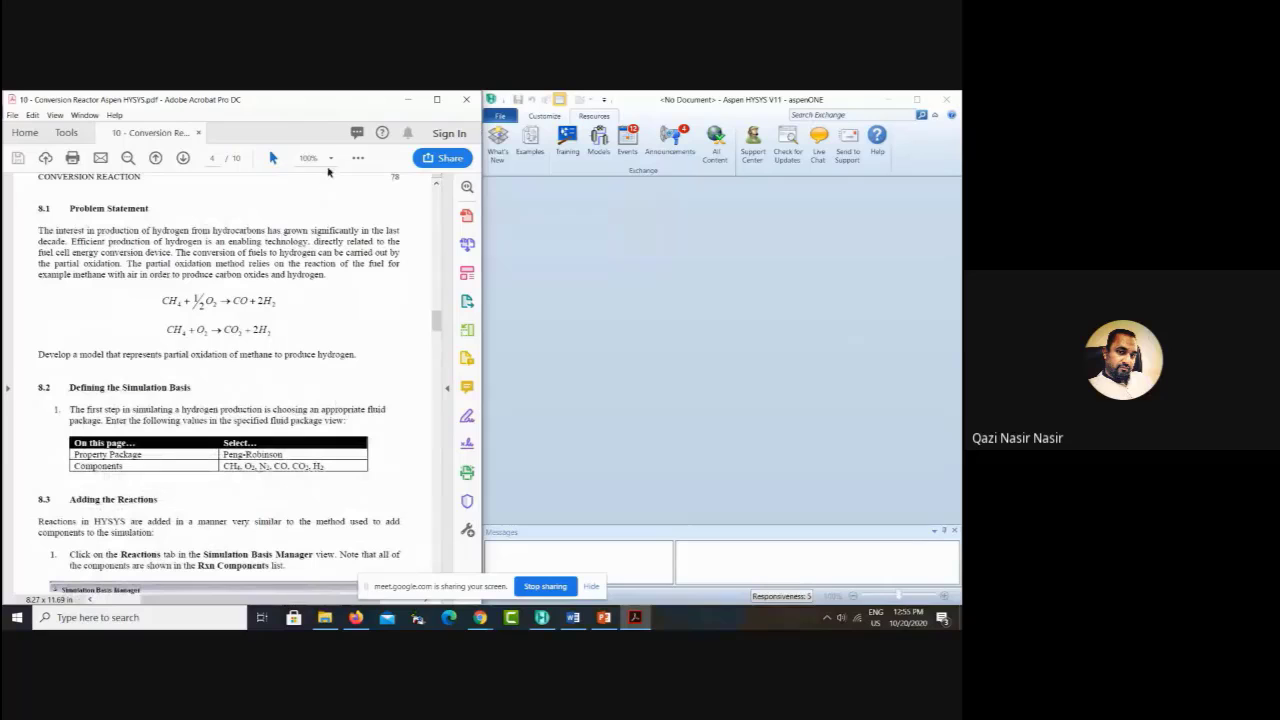
{"action": "left_click", "coordinate": [330, 160]}
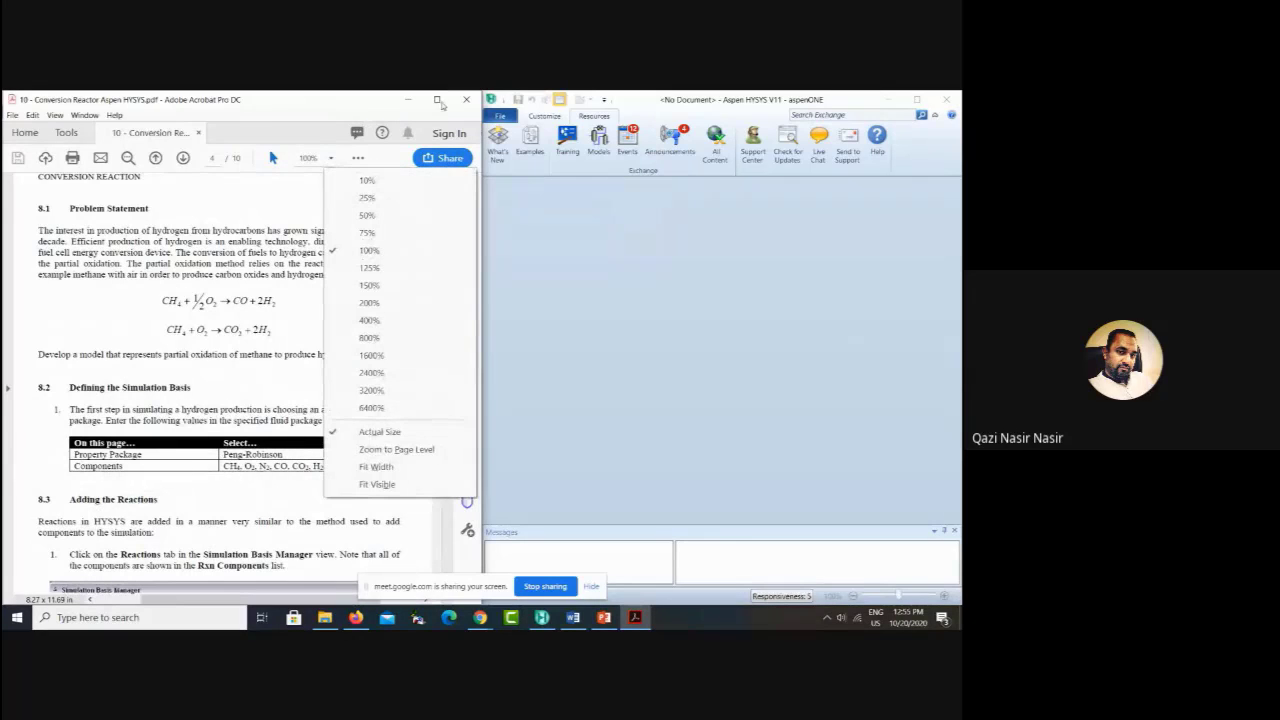
{"action": "left_click", "coordinate": [441, 105]}
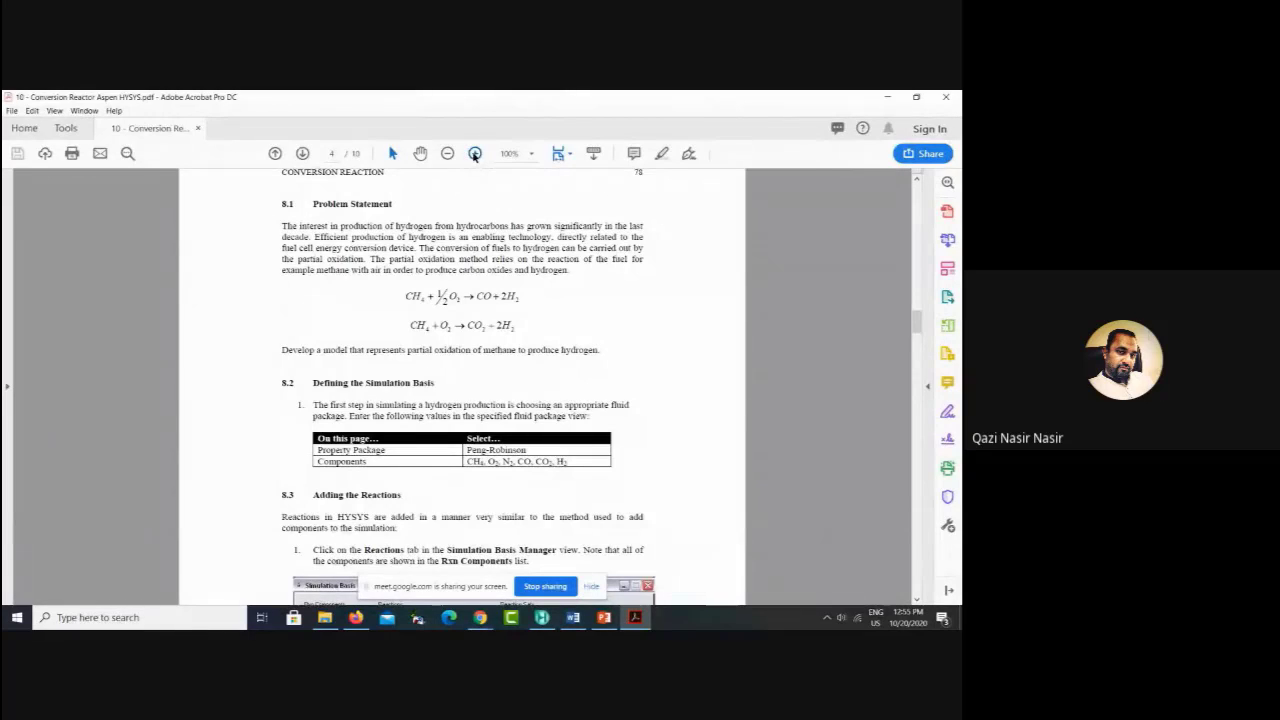
{"action": "left_click", "coordinate": [475, 154]}
{"action": "left_click", "coordinate": [475, 154]}
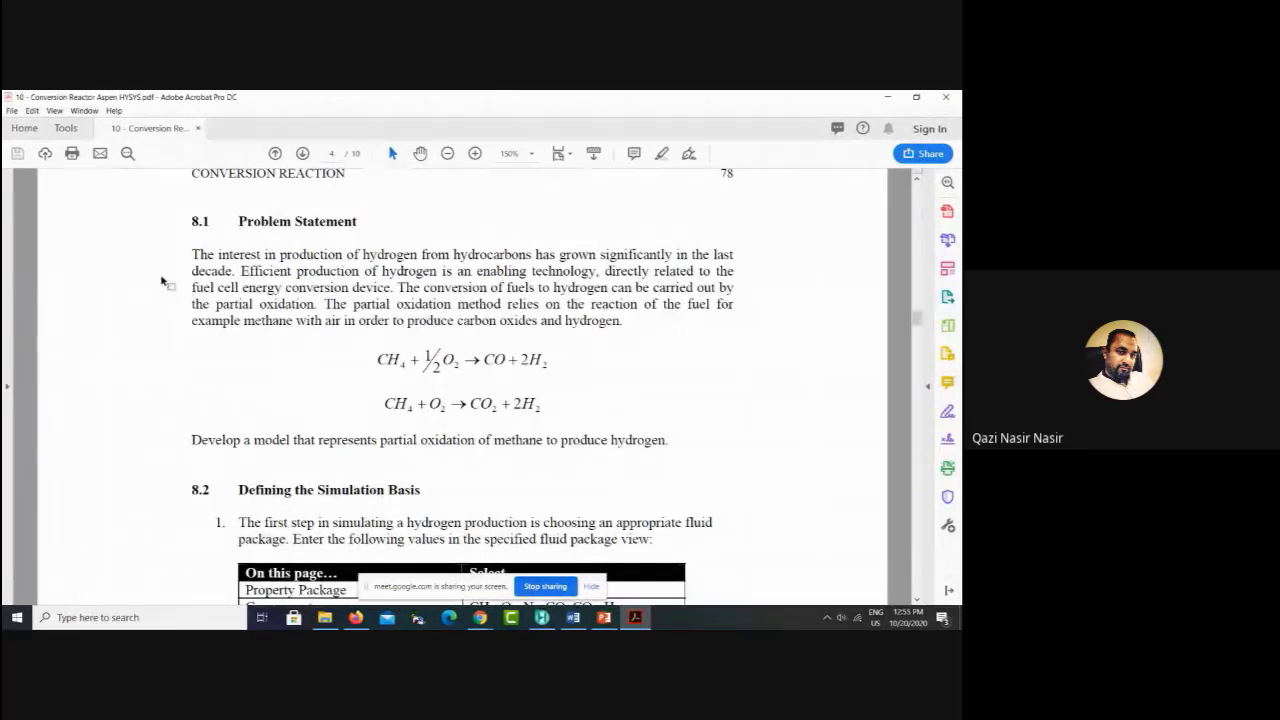
Step: Examine the first sentence of the Problem Statement on producing hydrogen from hydrocarbons, marking its key terms
{"action": "left_click_drag", "start_coordinate": [191, 254], "coordinate": [237, 271]}
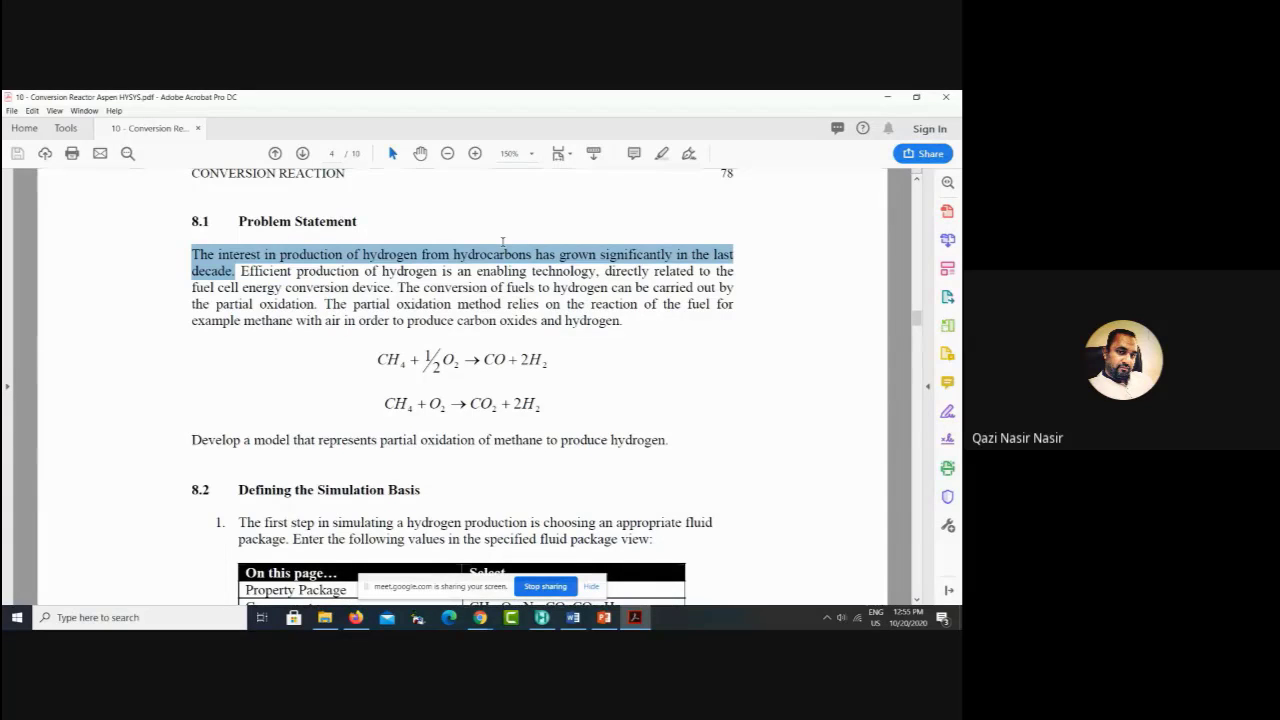
{"action": "left_click", "coordinate": [459, 254]}
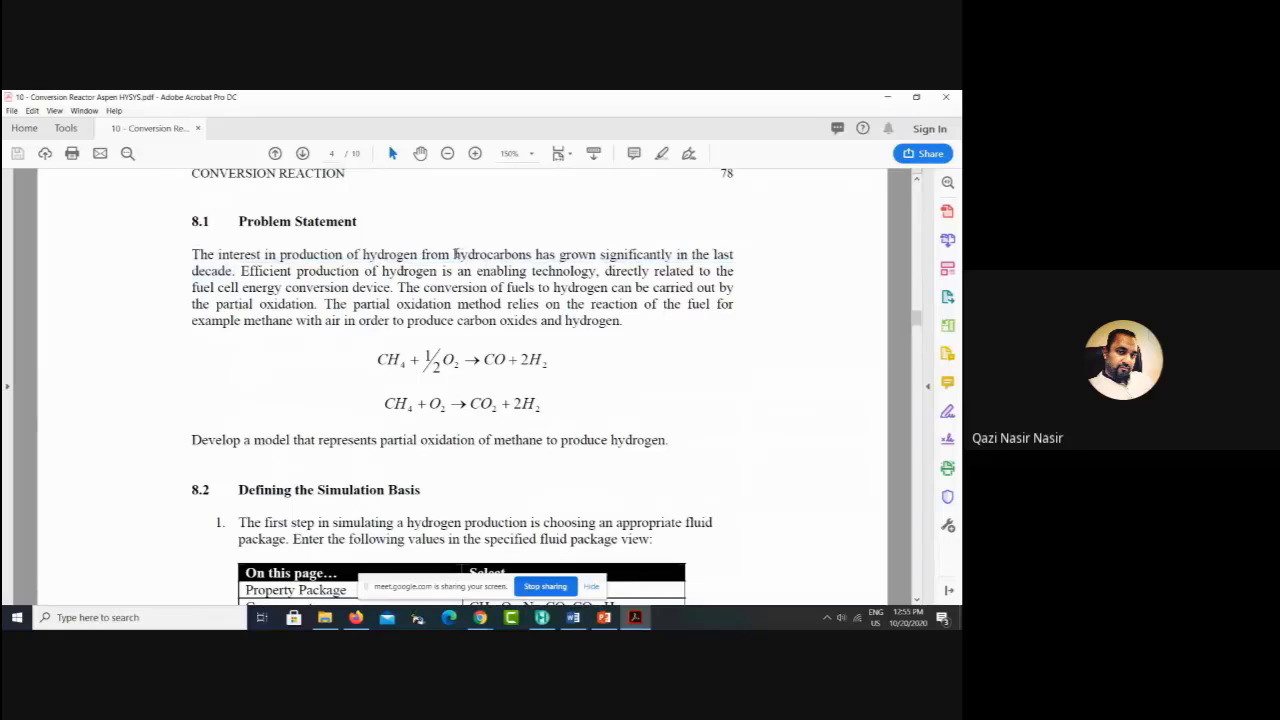
{"action": "left_click_drag", "start_coordinate": [454, 254], "coordinate": [533, 256]}
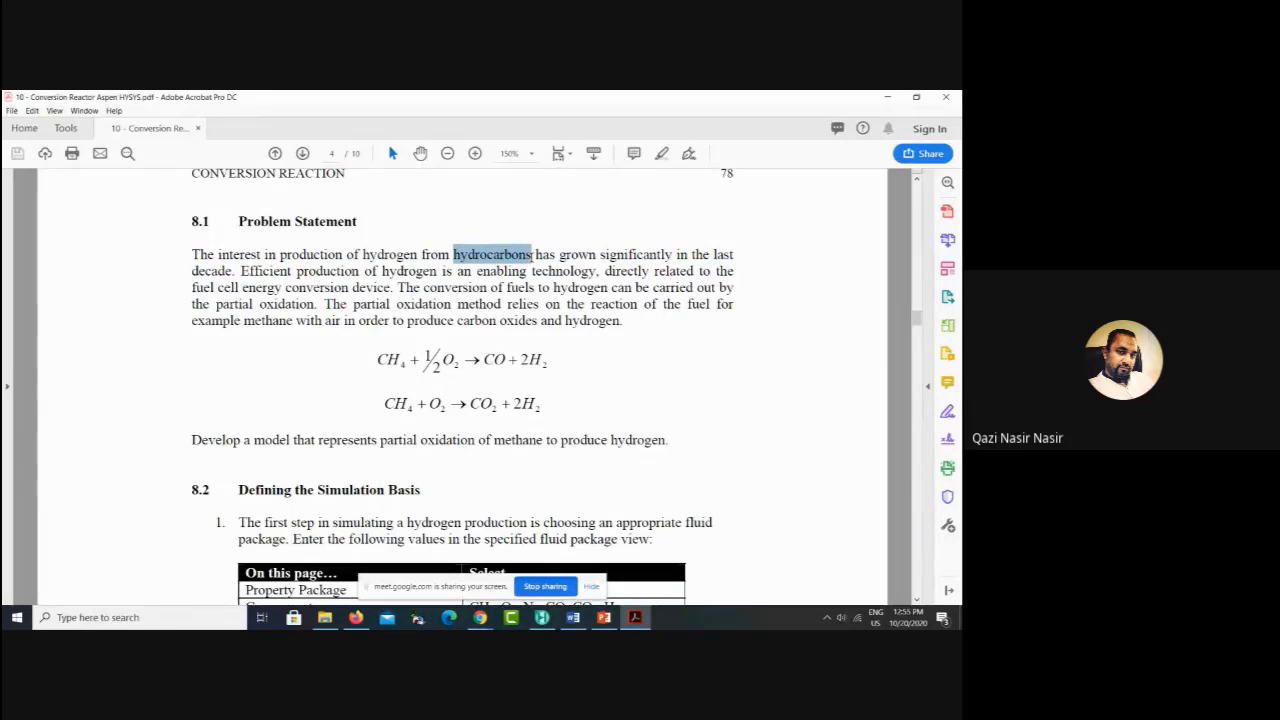
{"action": "left_click", "coordinate": [497, 258]}
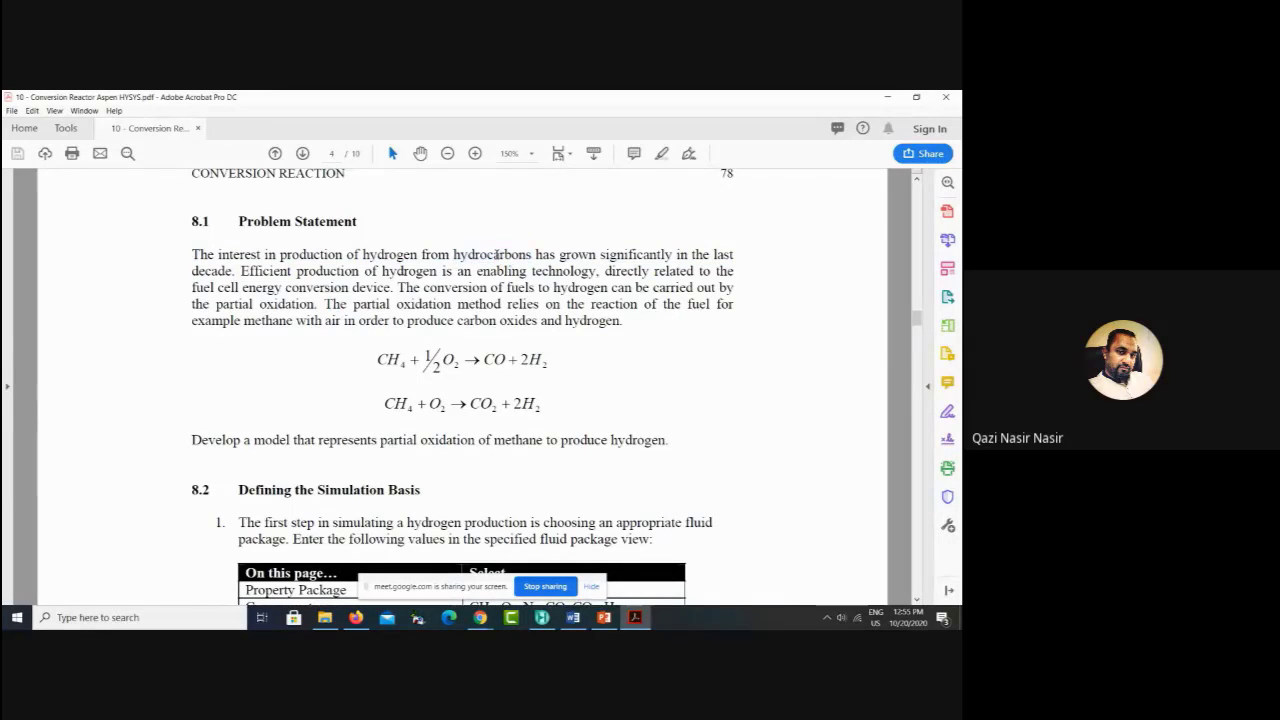
{"action": "left_click_drag", "start_coordinate": [487, 255], "coordinate": [527, 256]}
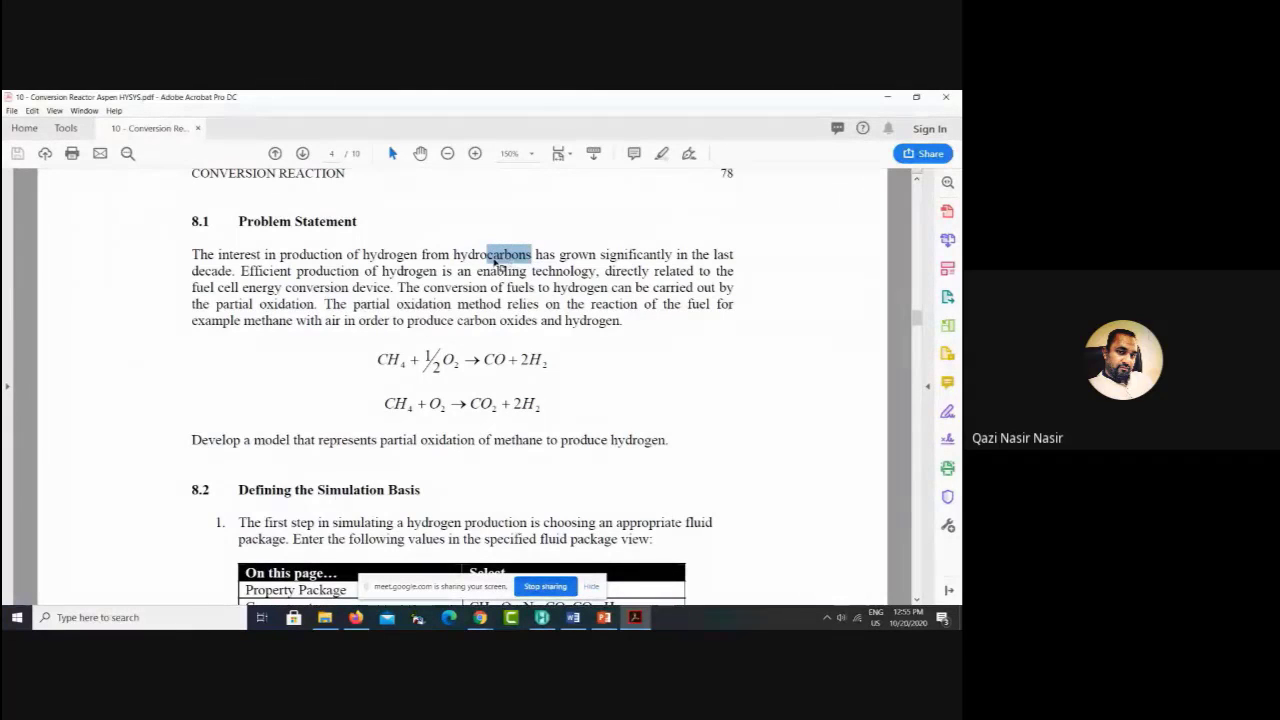
{"action": "left_click", "coordinate": [489, 255]}
{"action": "left_click_drag", "start_coordinate": [488, 255], "coordinate": [455, 257]}
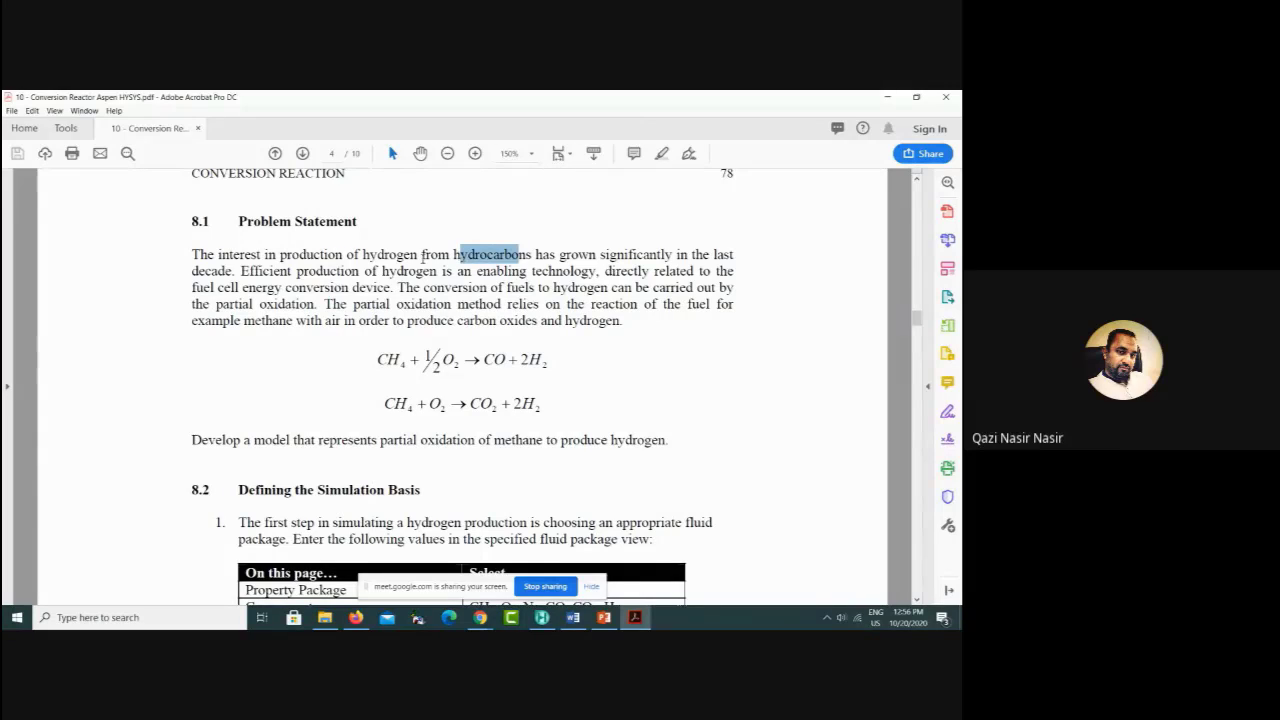
{"action": "left_click_drag", "start_coordinate": [363, 255], "coordinate": [418, 256]}
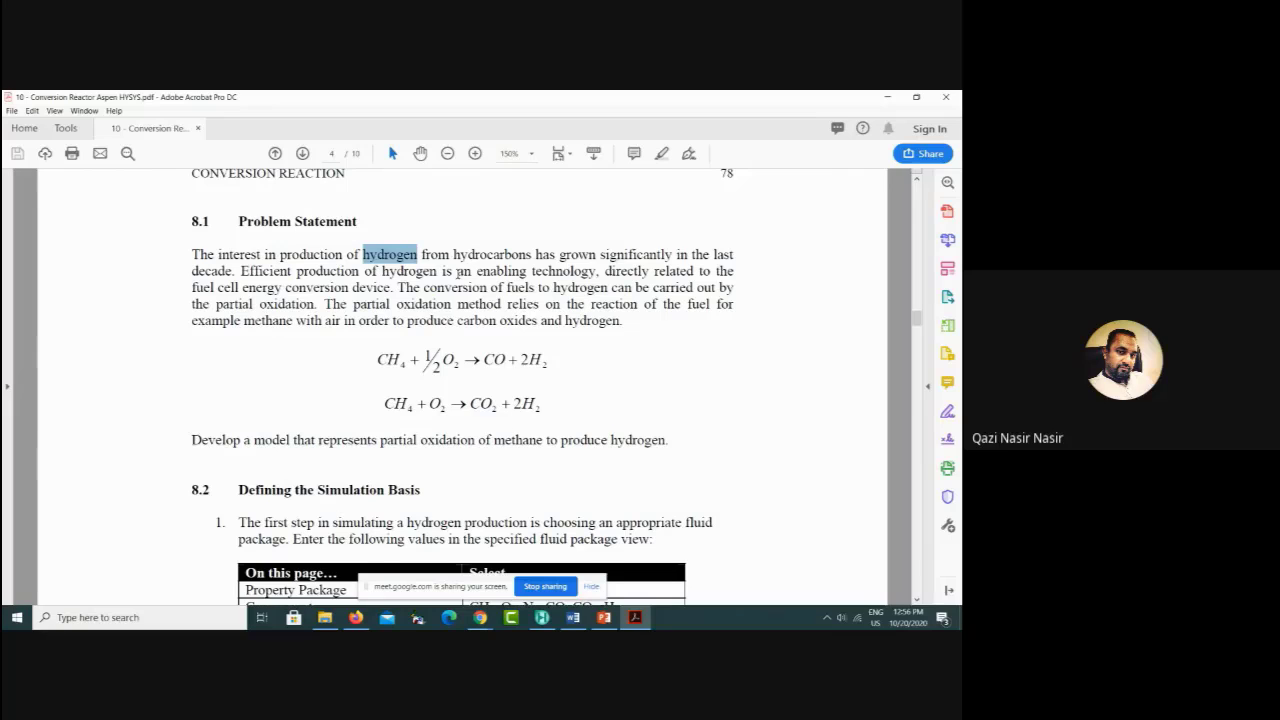
{"action": "left_click_drag", "start_coordinate": [454, 256], "coordinate": [513, 256]}
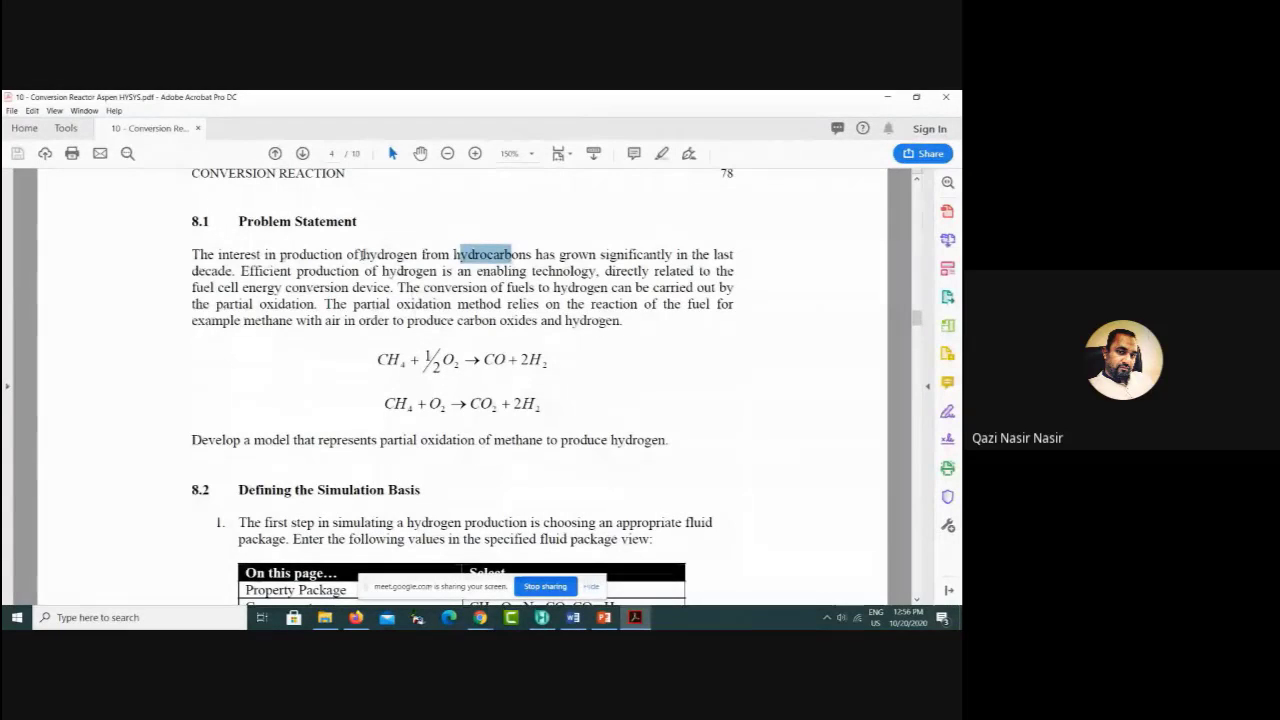
{"action": "left_click", "coordinate": [194, 254]}
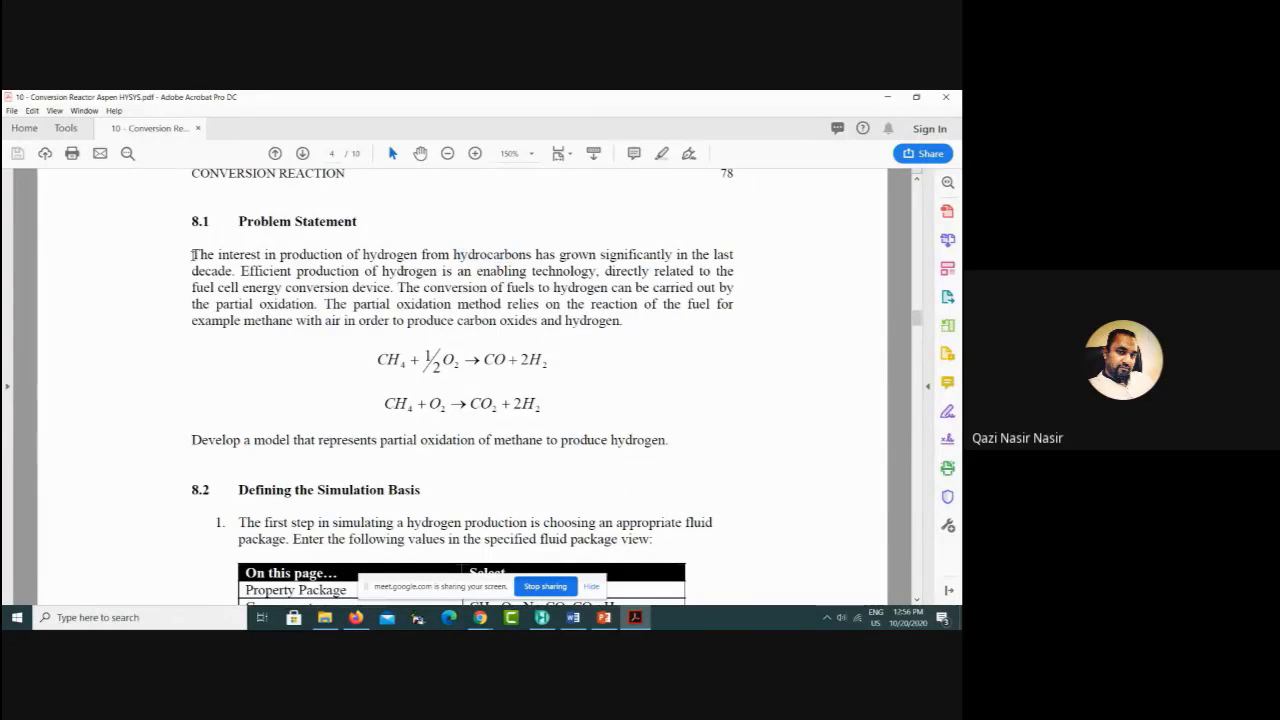
{"action": "left_click_drag", "start_coordinate": [194, 254], "coordinate": [233, 270]}
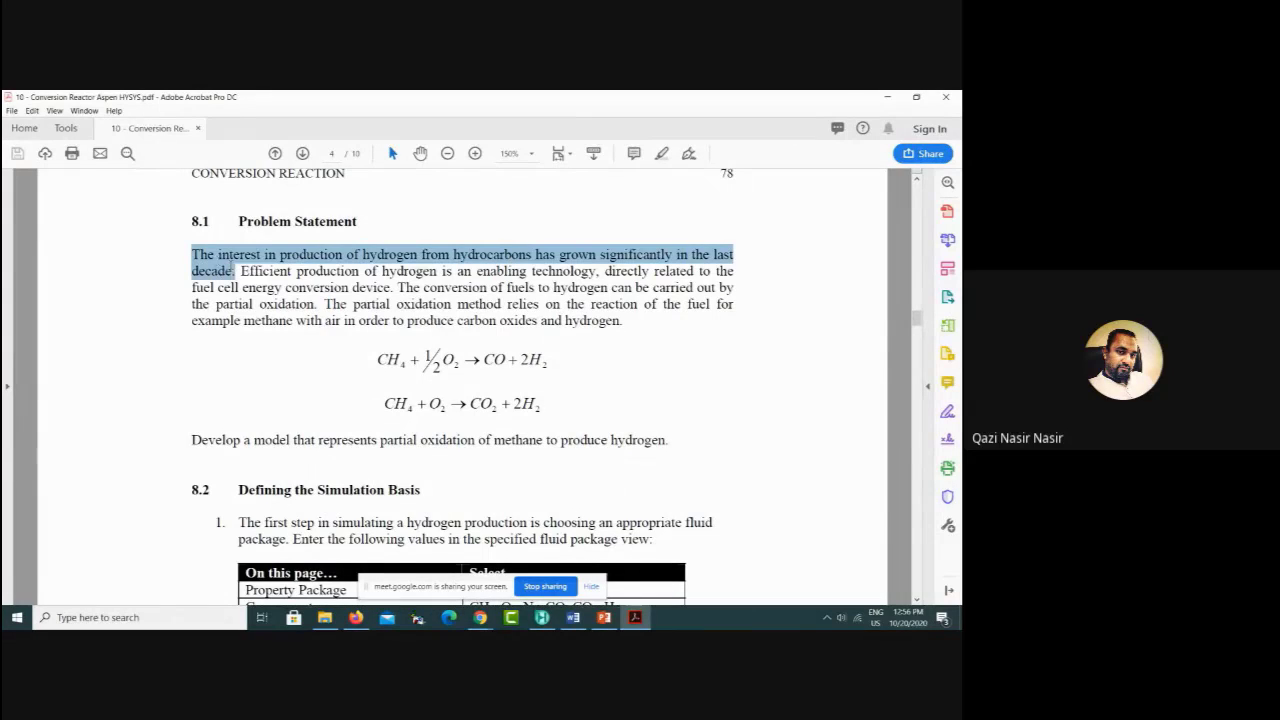
{"action": "left_click", "coordinate": [233, 270]}
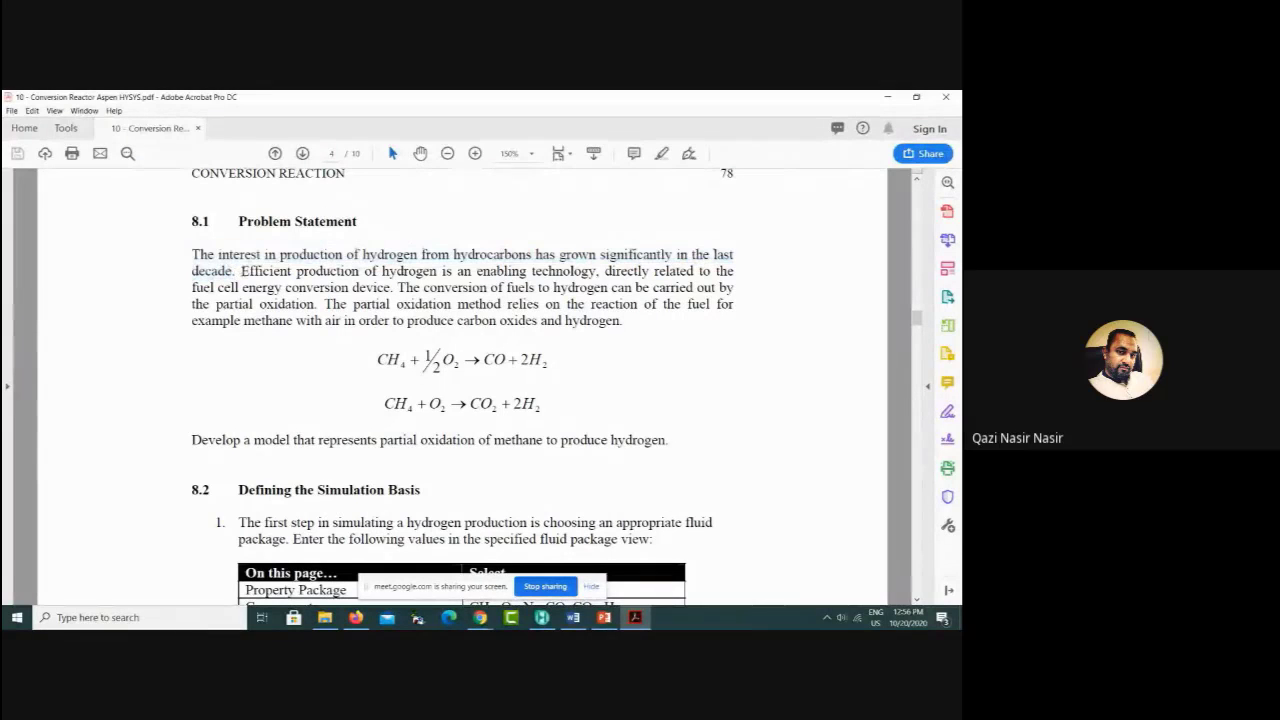
Step: Examine the second Problem Statement sentence on efficient hydrogen production and its relation to the fuel cell energy conversion device
{"action": "double_click", "coordinate": [242, 270]}
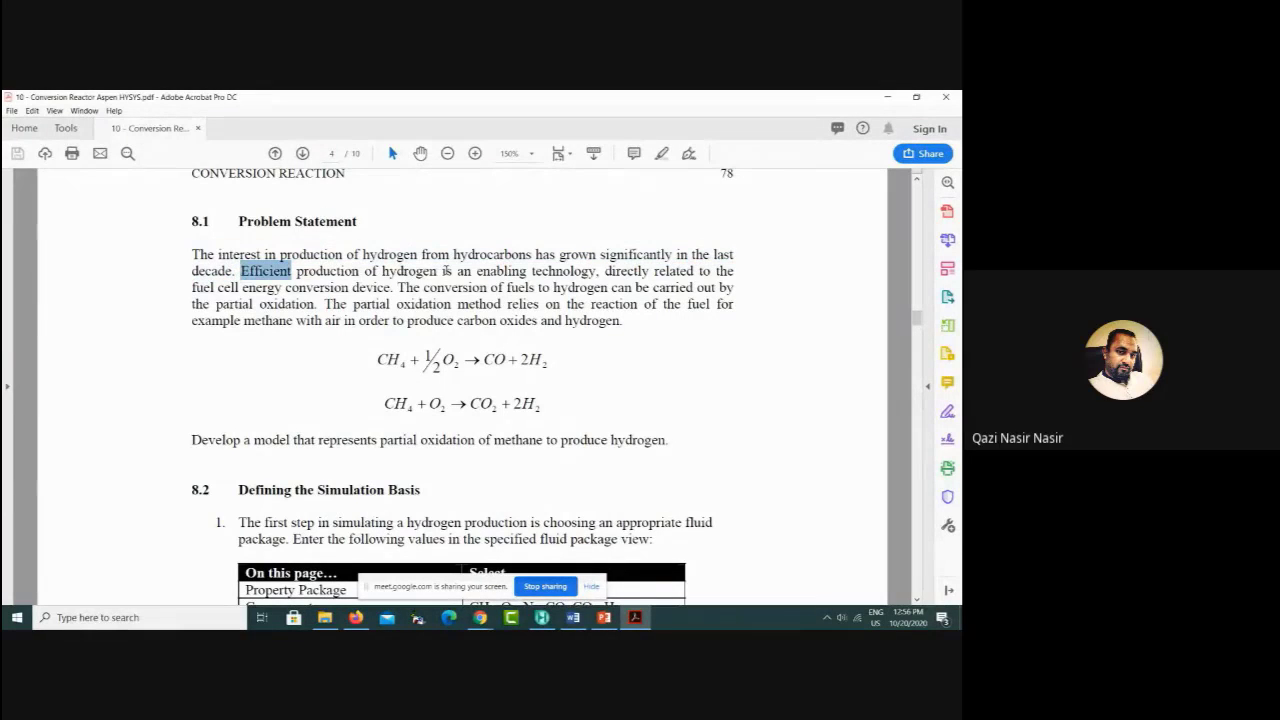
{"action": "left_click_drag", "start_coordinate": [604, 270], "coordinate": [240, 270]}
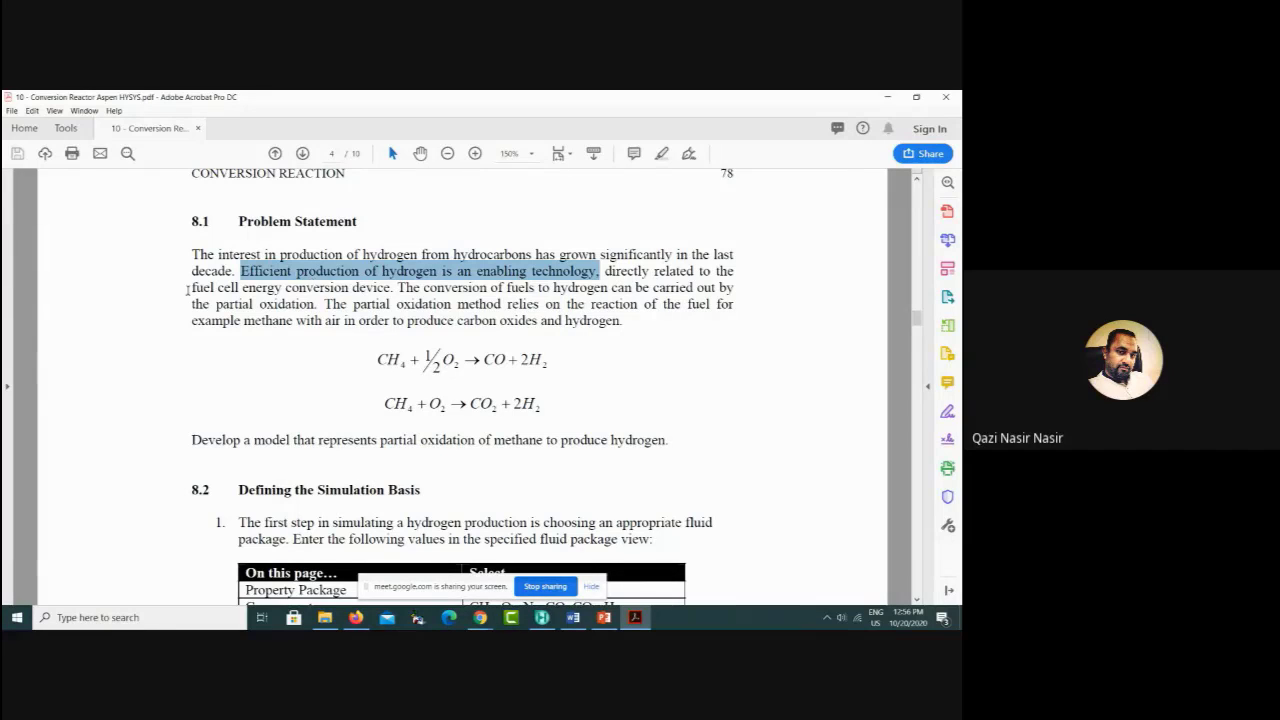
{"action": "left_click_drag", "start_coordinate": [190, 288], "coordinate": [364, 290]}
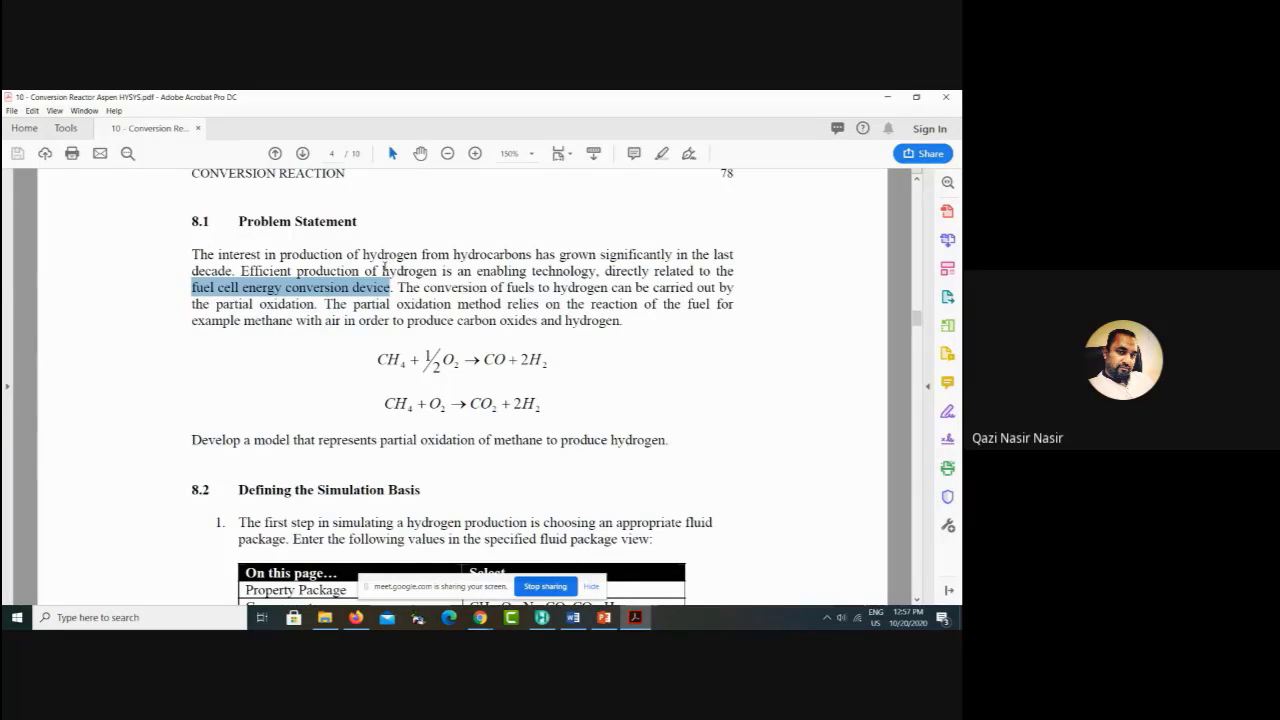
{"action": "left_click_drag", "start_coordinate": [382, 270], "coordinate": [440, 270]}
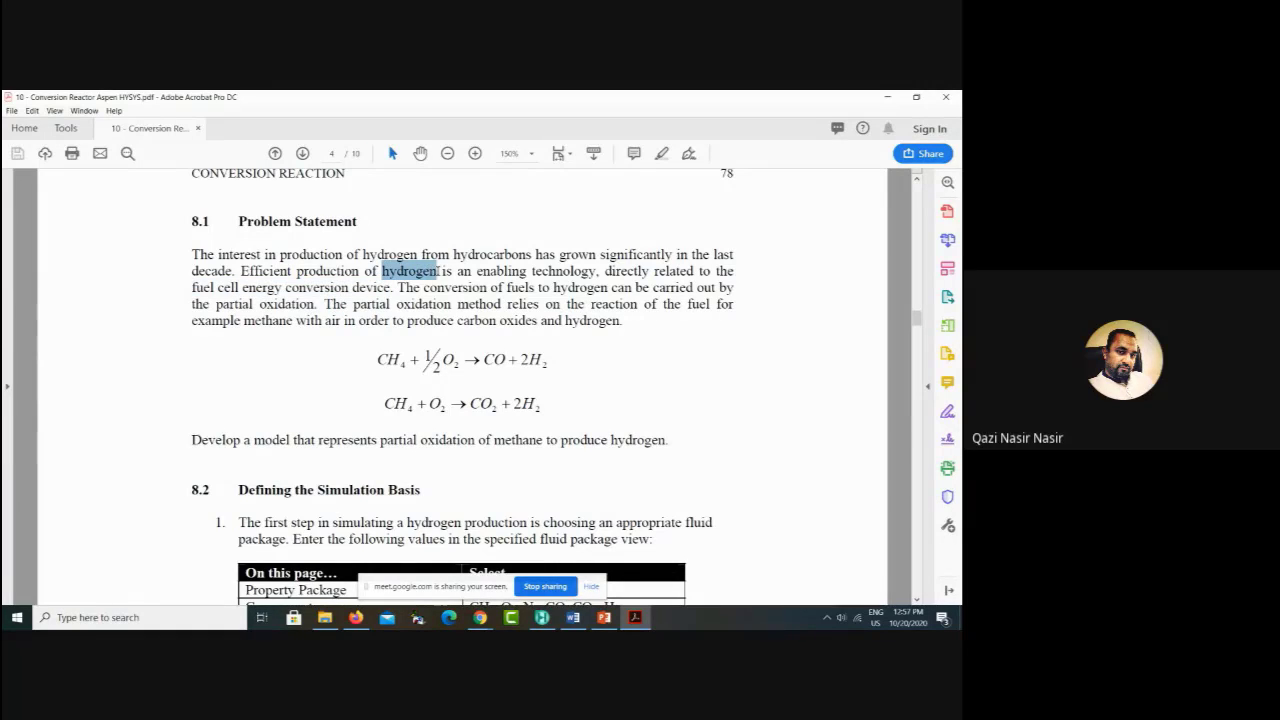
{"action": "left_click_drag", "start_coordinate": [192, 288], "coordinate": [349, 287]}
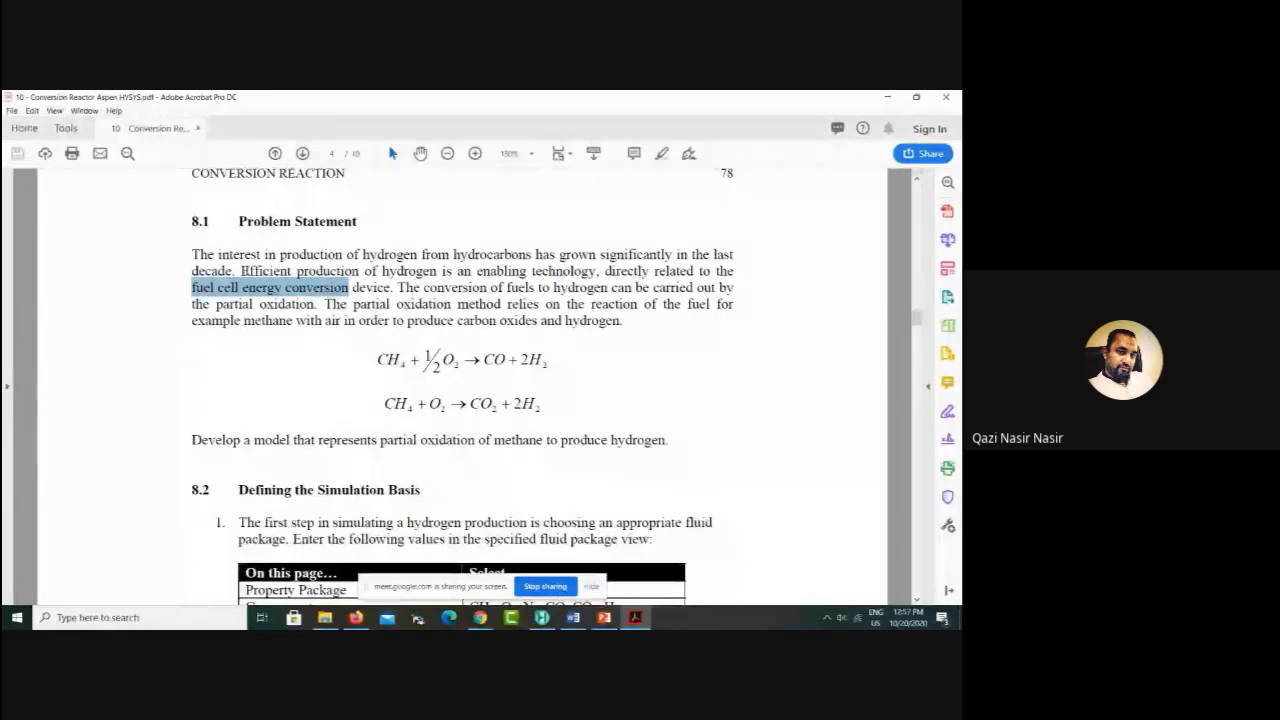
{"action": "left_click_drag", "start_coordinate": [197, 289], "coordinate": [281, 290]}
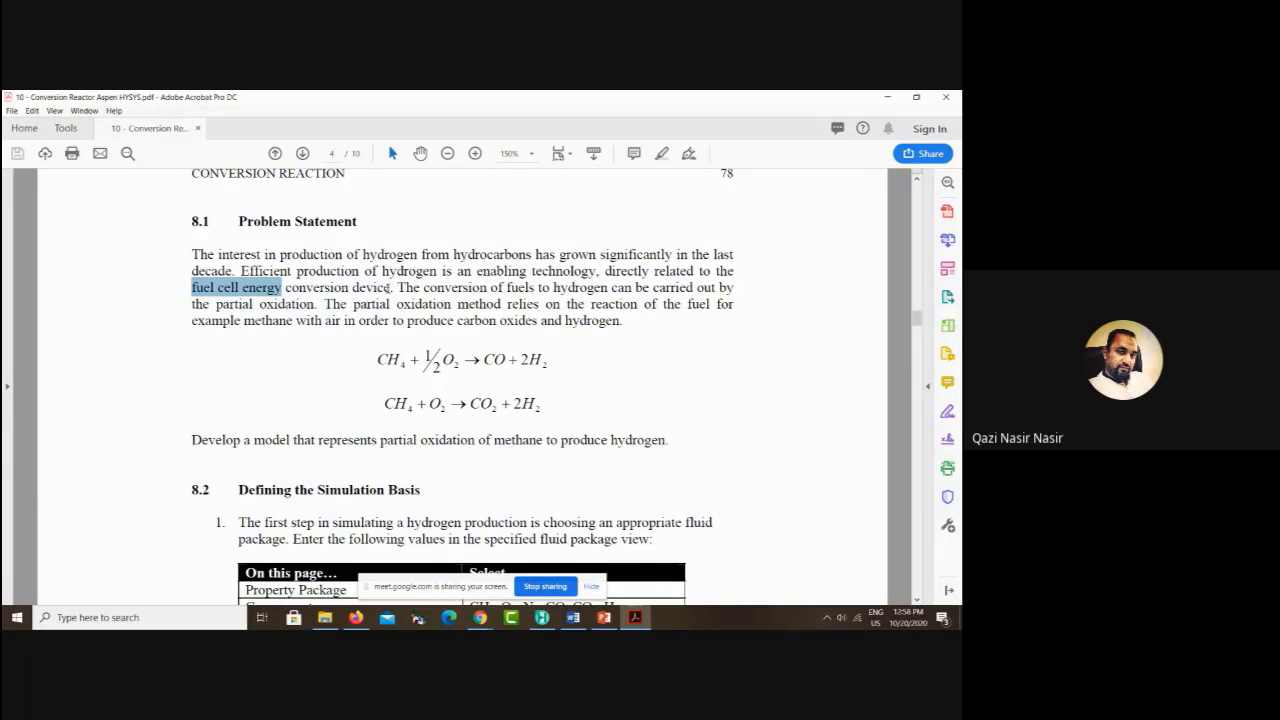
{"action": "left_click_drag", "start_coordinate": [382, 270], "coordinate": [438, 272]}
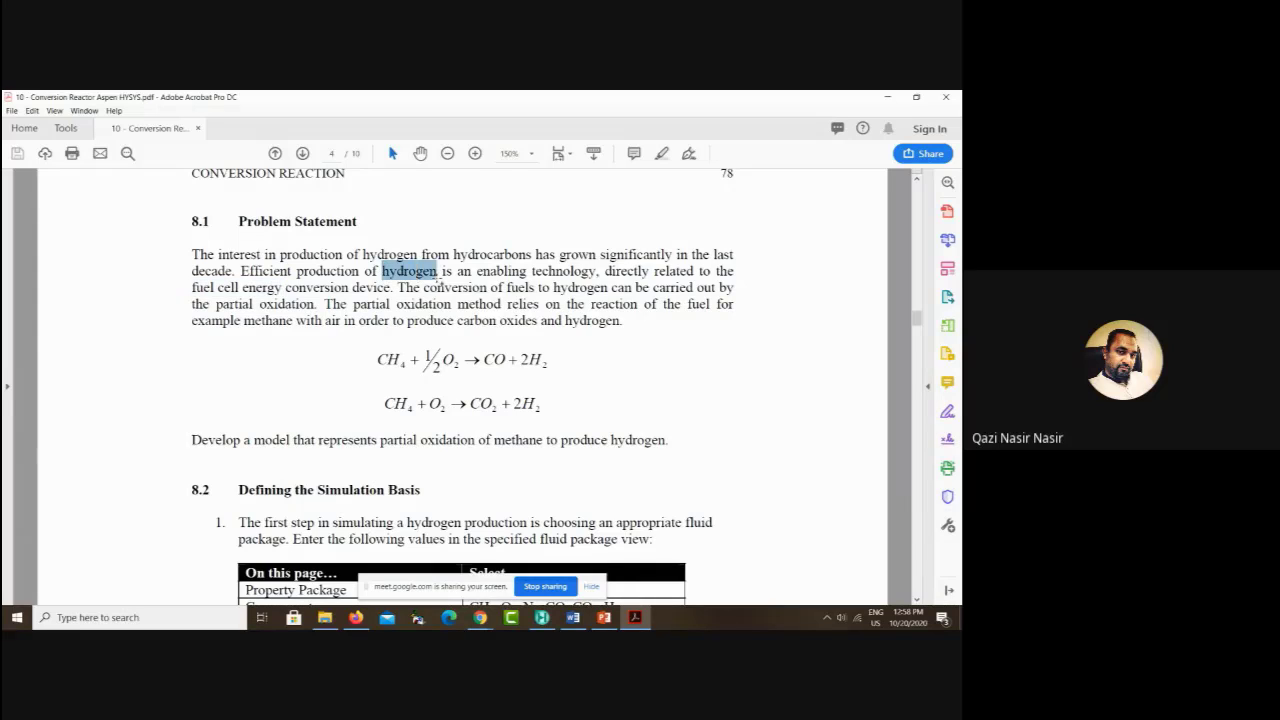
Step: Examine the Problem Statement's opening two sentences and the one on converting fuels to hydrogen, marking the term partial oxidation
{"action": "left_click", "coordinate": [401, 291]}
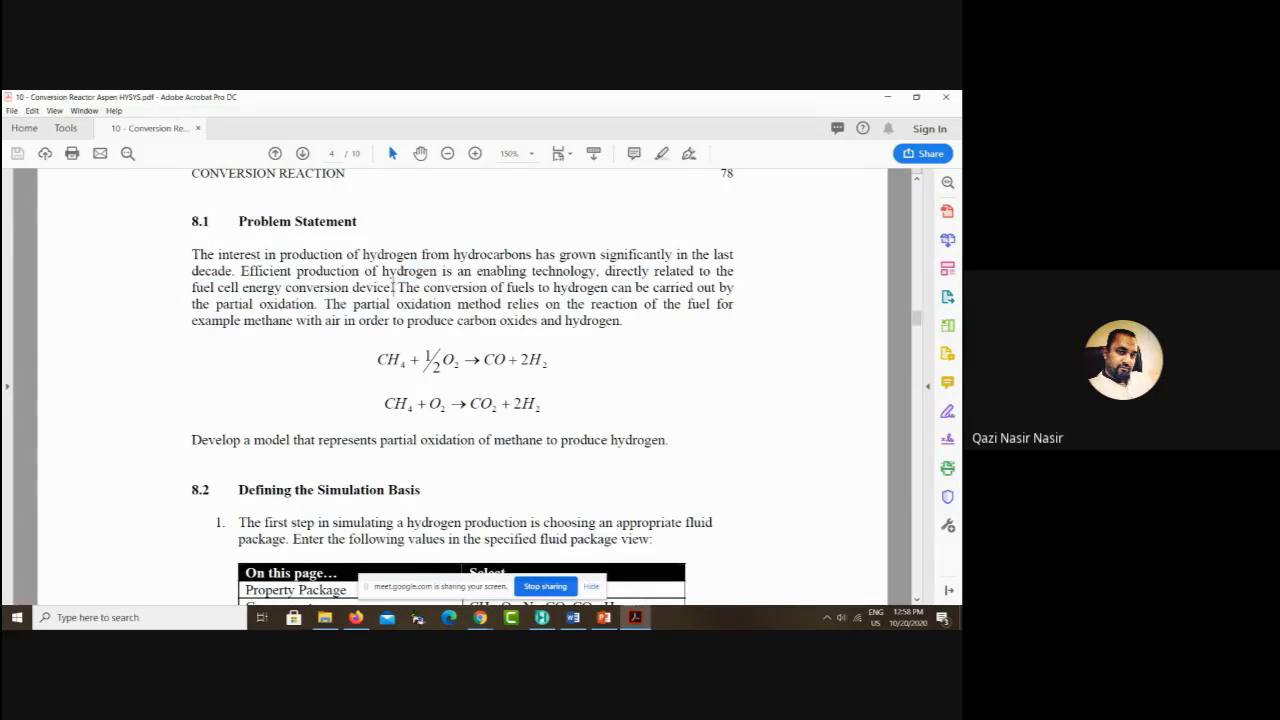
{"action": "left_click_drag", "start_coordinate": [396, 288], "coordinate": [183, 251]}
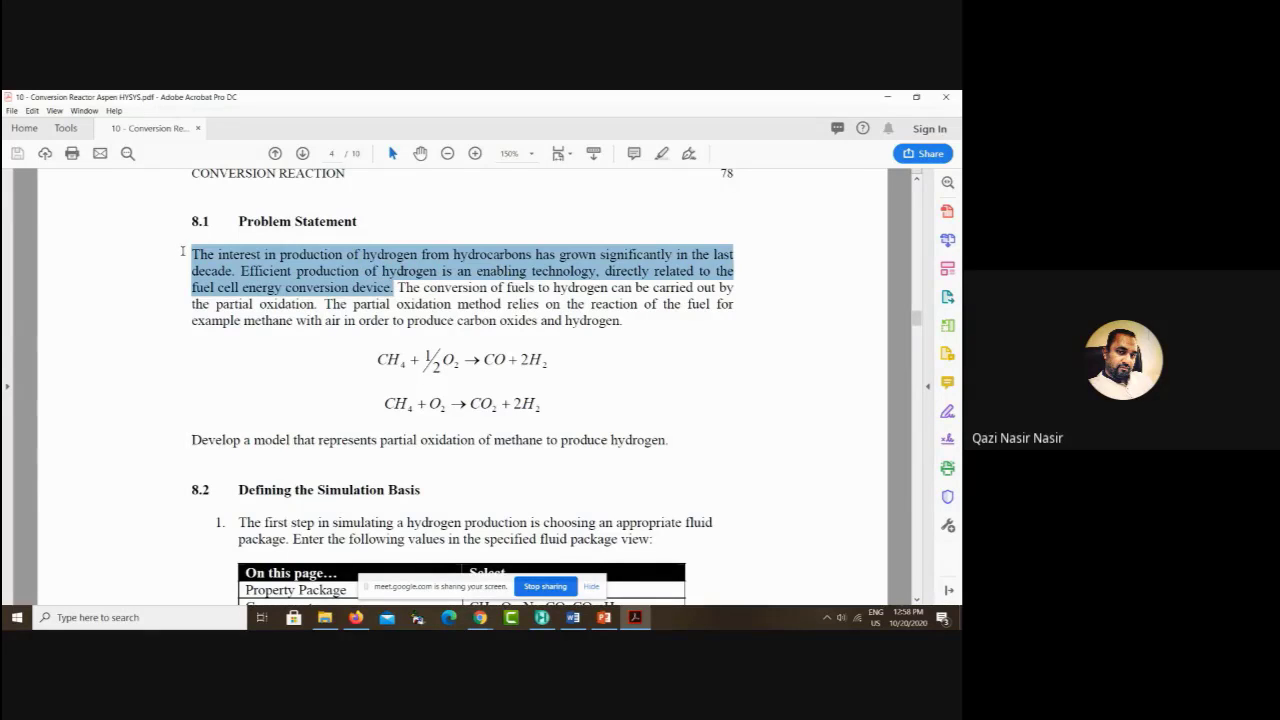
{"action": "left_click", "coordinate": [481, 340]}
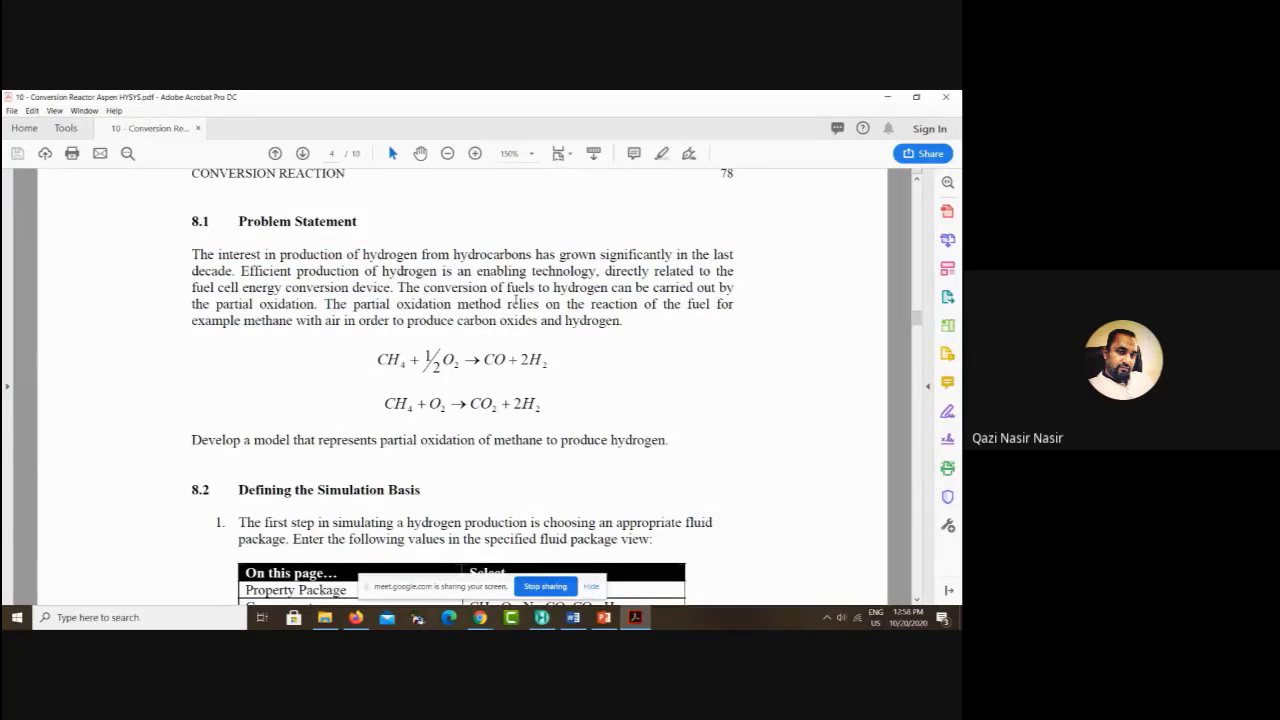
{"action": "left_click_drag", "start_coordinate": [380, 359], "coordinate": [408, 364]}
{"action": "left_click_drag", "start_coordinate": [215, 308], "coordinate": [316, 308]}
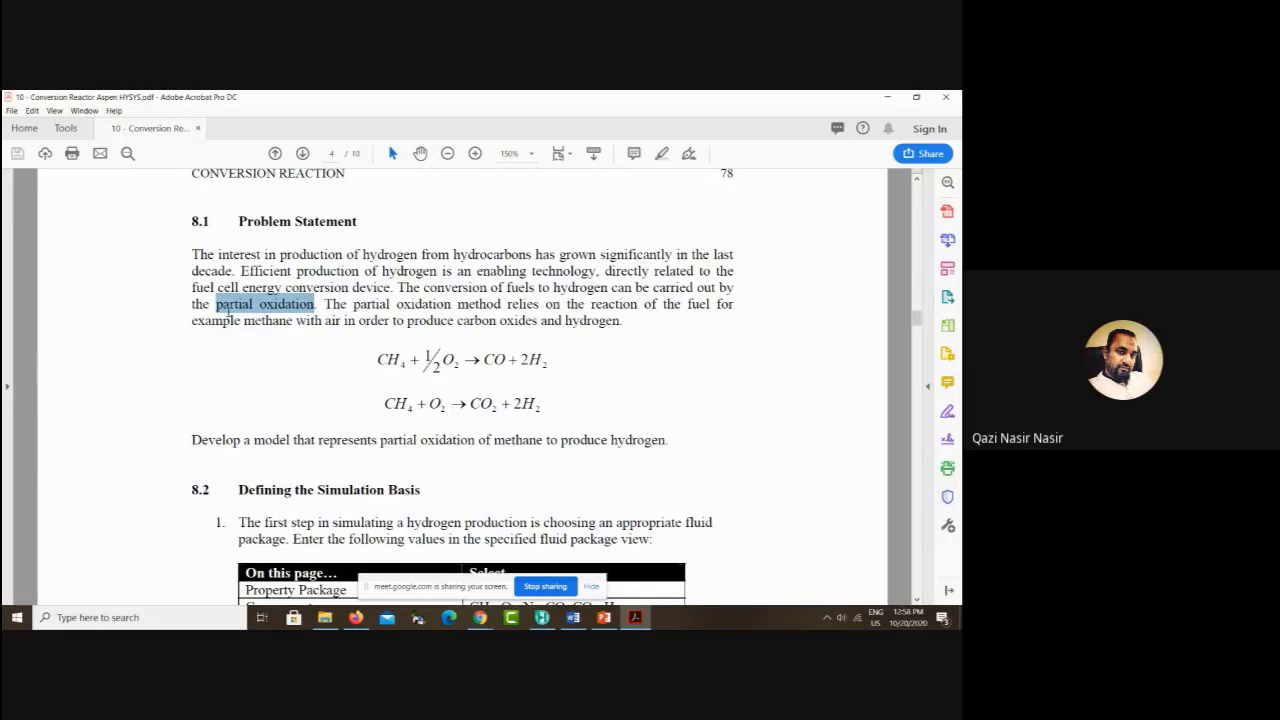
{"action": "left_click", "coordinate": [228, 311]}
Step: Examine the first partial oxidation reaction, CH4 + 1/2 O2 → CO + 2H2, marking its reactants and products
{"action": "mouse_move", "coordinate": [378, 360]}
{"action": "left_mouse_down"}
{"action": "mouse_move", "coordinate": [404, 360]}
{"action": "mouse_move", "coordinate": [393, 360]}
{"action": "left_mouse_up"}
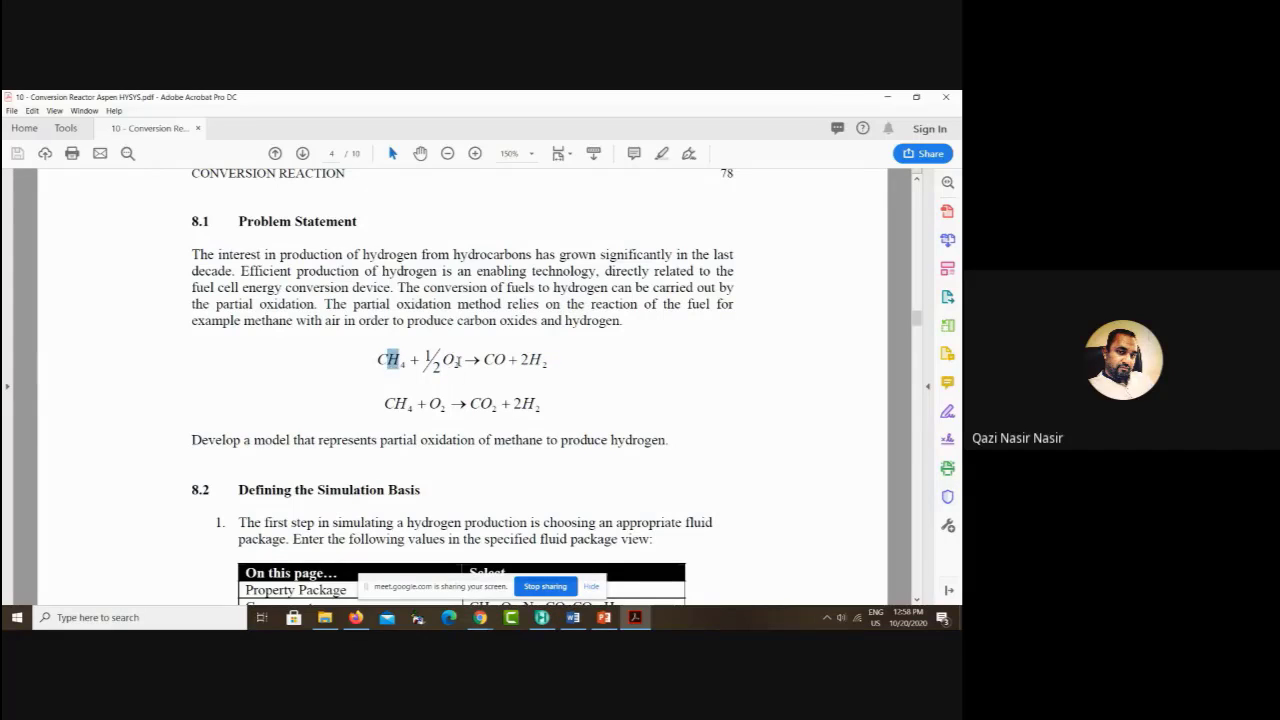
{"action": "left_click", "coordinate": [491, 359]}
{"action": "left_click_drag", "start_coordinate": [528, 360], "coordinate": [541, 360]}
{"action": "left_click_drag", "start_coordinate": [381, 356], "coordinate": [536, 359]}
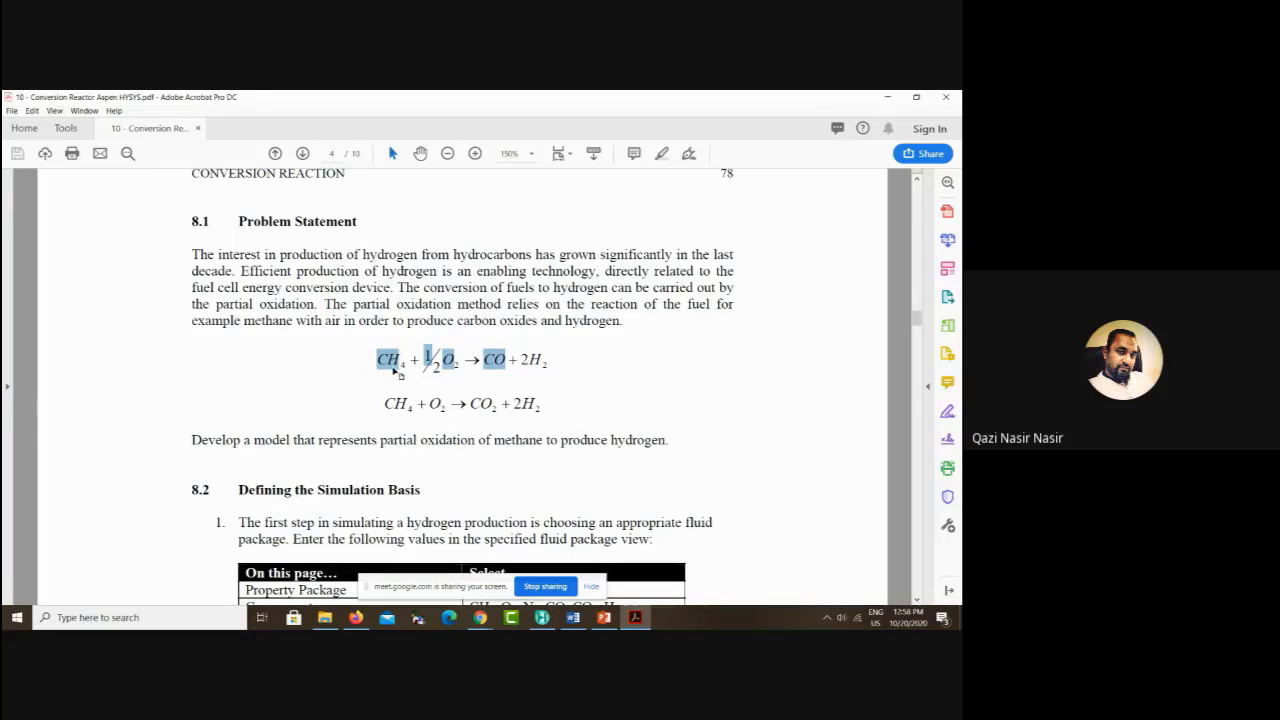
{"action": "left_click", "coordinate": [435, 406]}
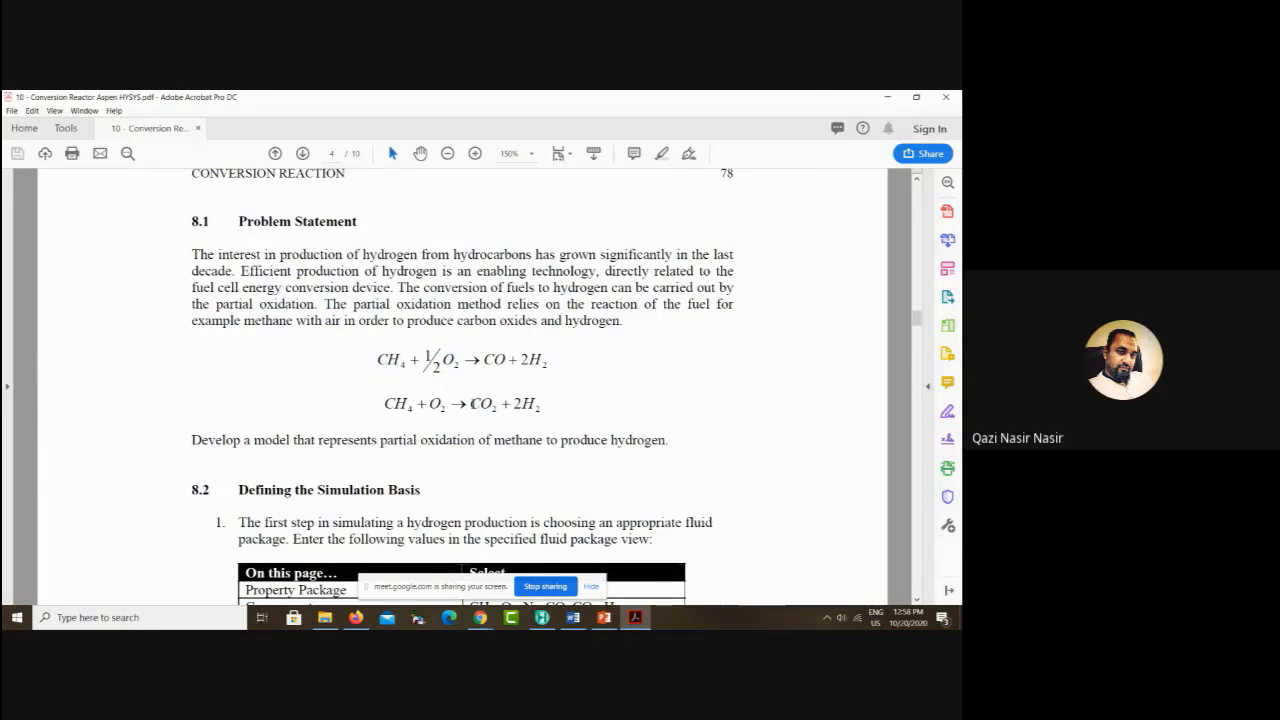
Step: Examine the second reaction, CH4 + O2 → CO2 + 2H2, and compare its products with those of the first reaction
{"action": "left_click_drag", "start_coordinate": [471, 405], "coordinate": [494, 406]}
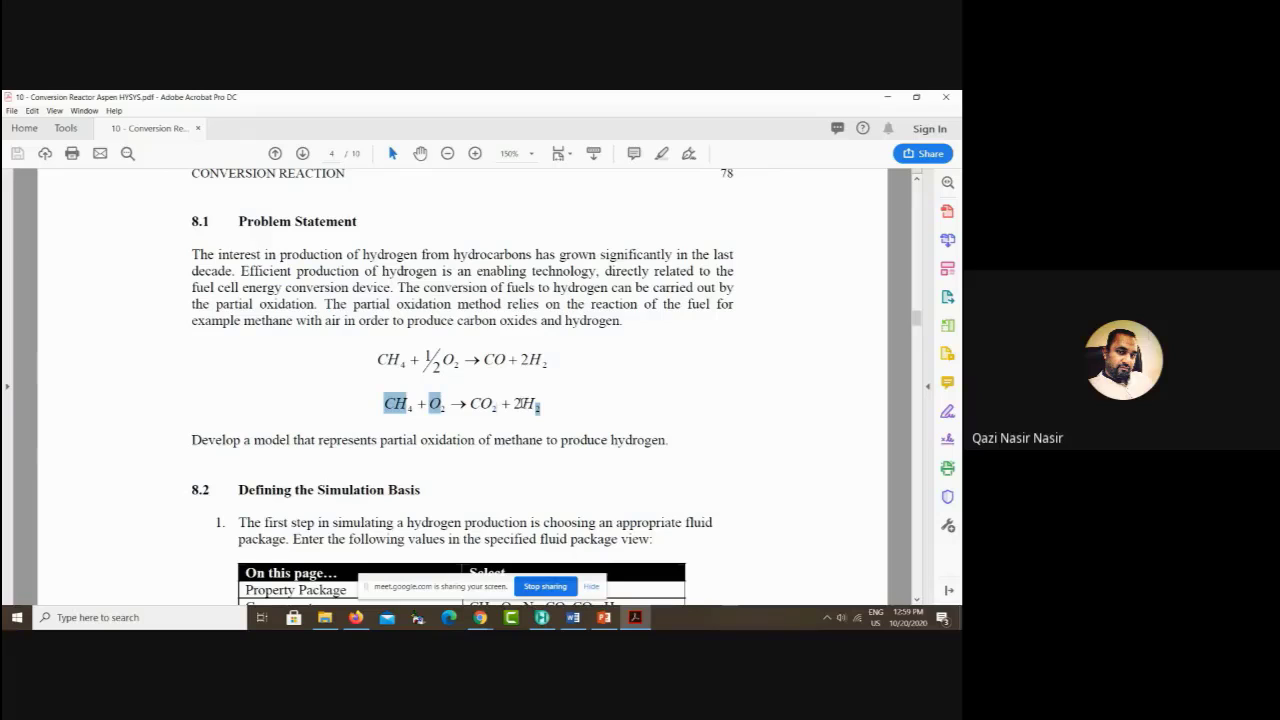
{"action": "double_click", "coordinate": [521, 403]}
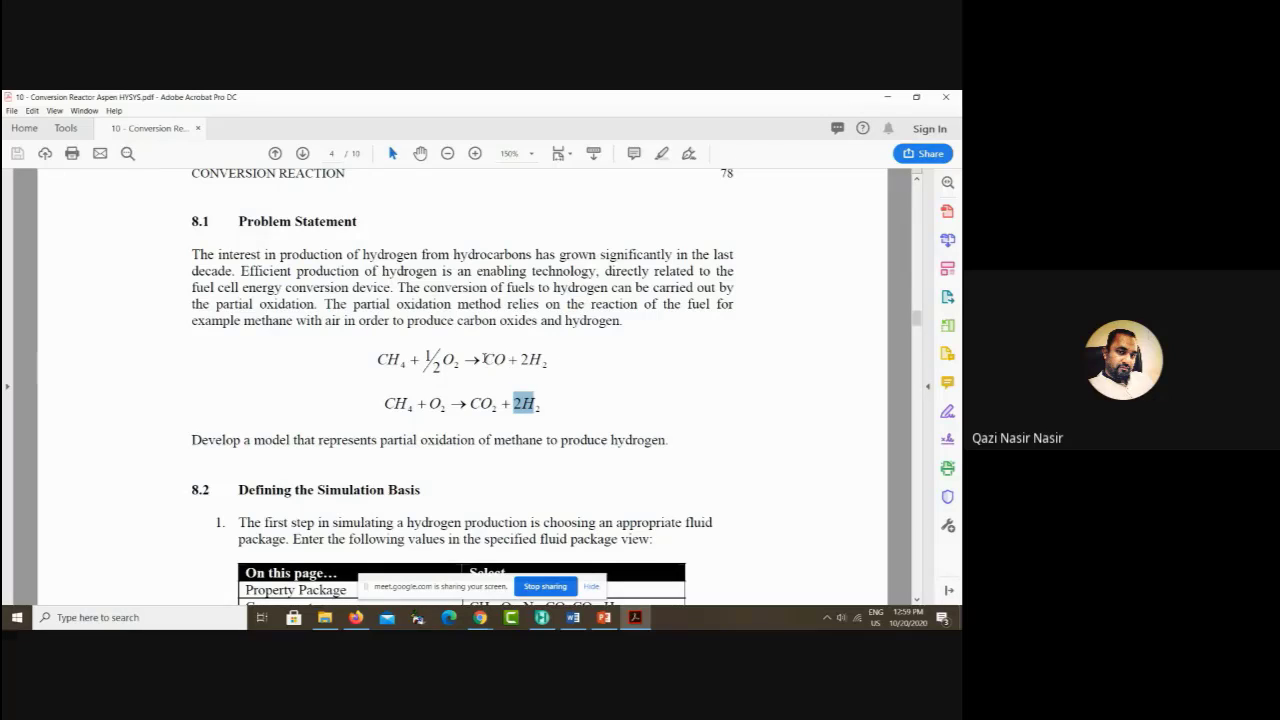
{"action": "left_click_drag", "start_coordinate": [484, 358], "coordinate": [549, 361]}
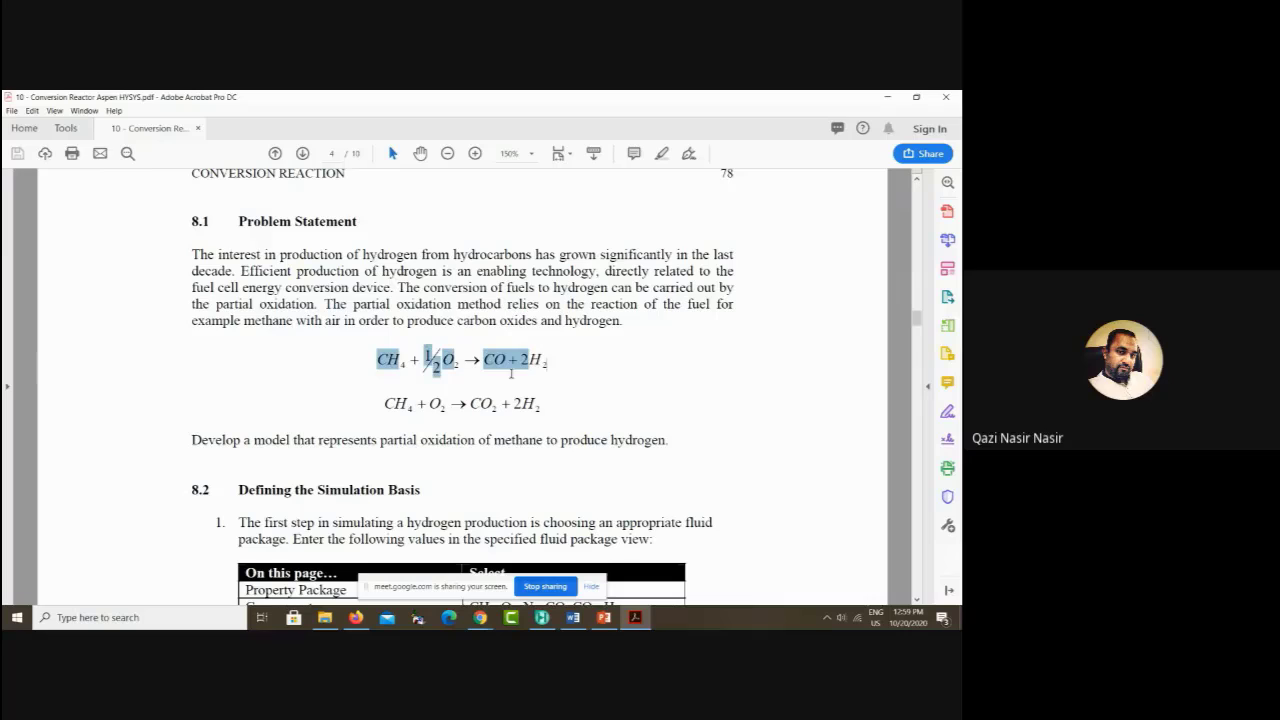
{"action": "left_click_drag", "start_coordinate": [472, 398], "coordinate": [494, 405]}
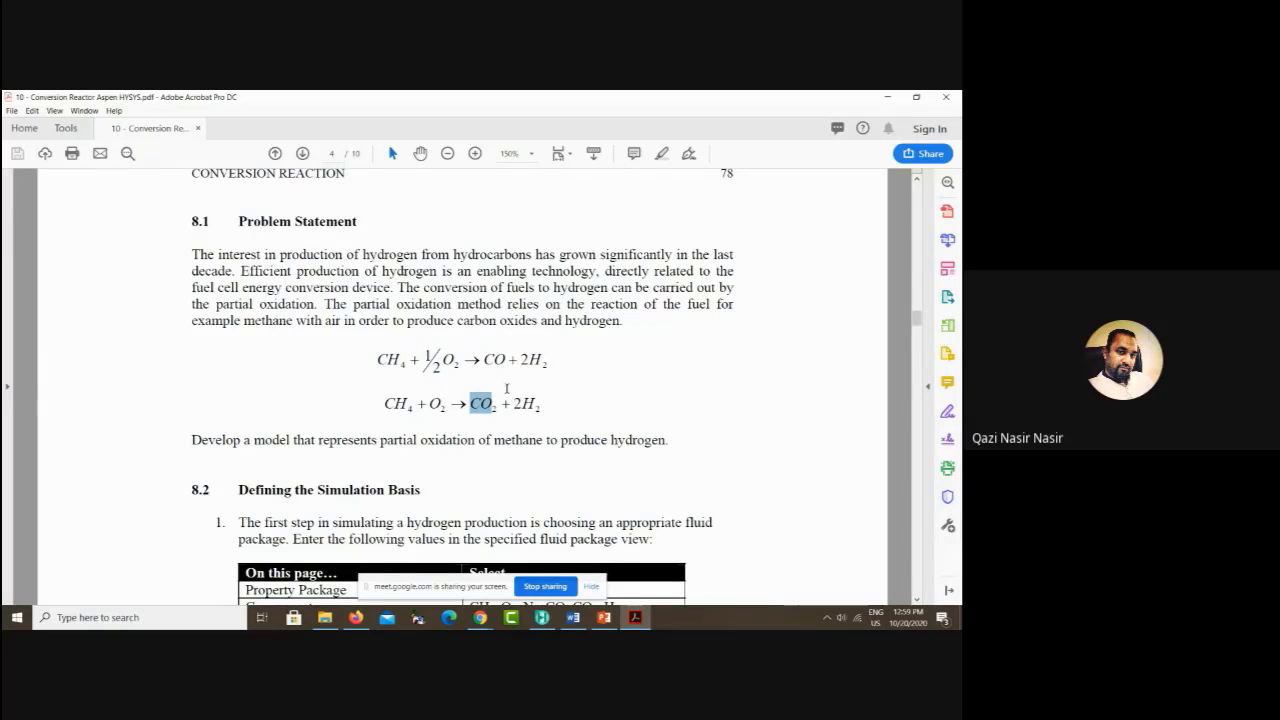
{"action": "left_click_drag", "start_coordinate": [533, 359], "coordinate": [549, 361]}
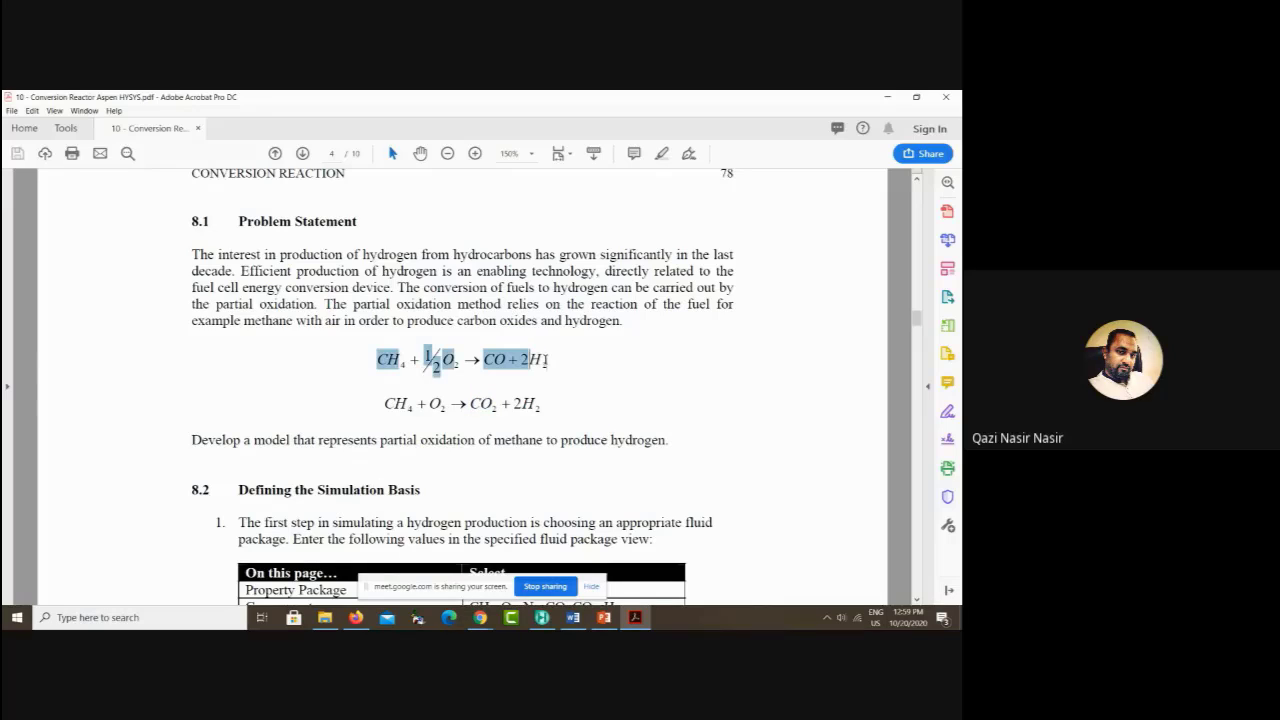
{"action": "left_click", "coordinate": [510, 360]}
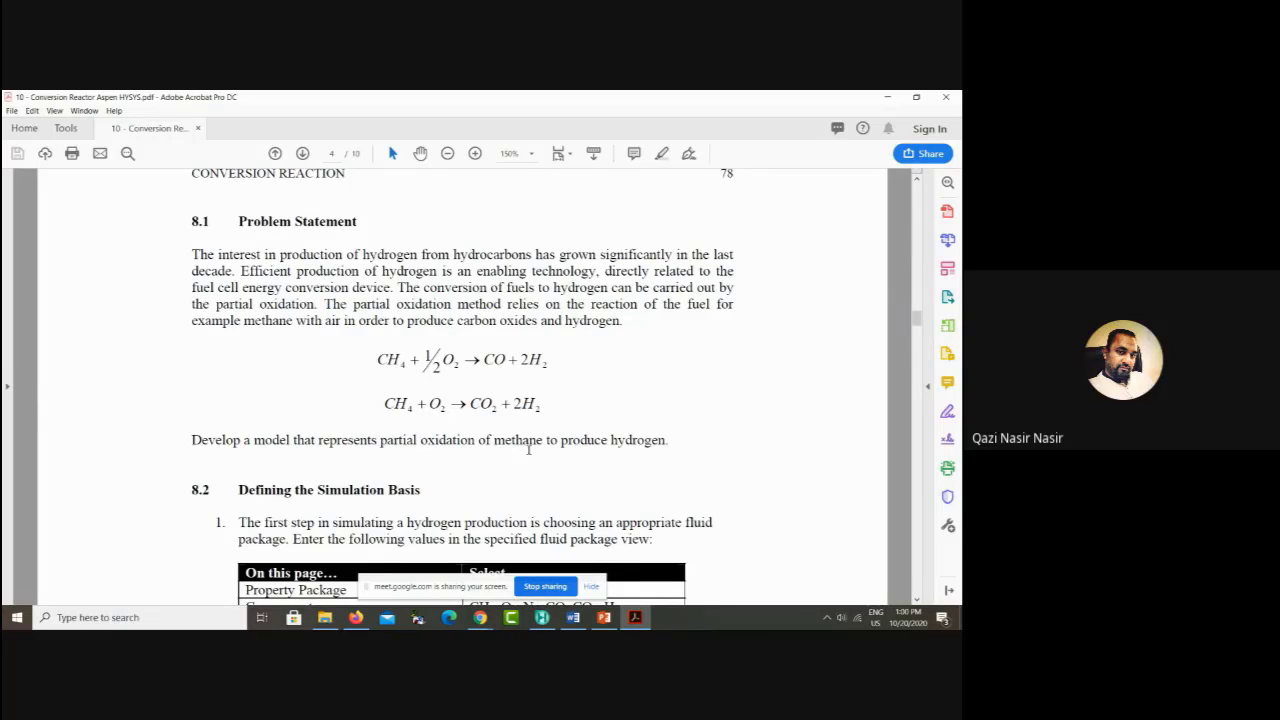
Step: Review the task of modelling methane partial oxidation, along with section 8.2's property package and component list
{"action": "left_click_drag", "start_coordinate": [669, 446], "coordinate": [494, 446]}
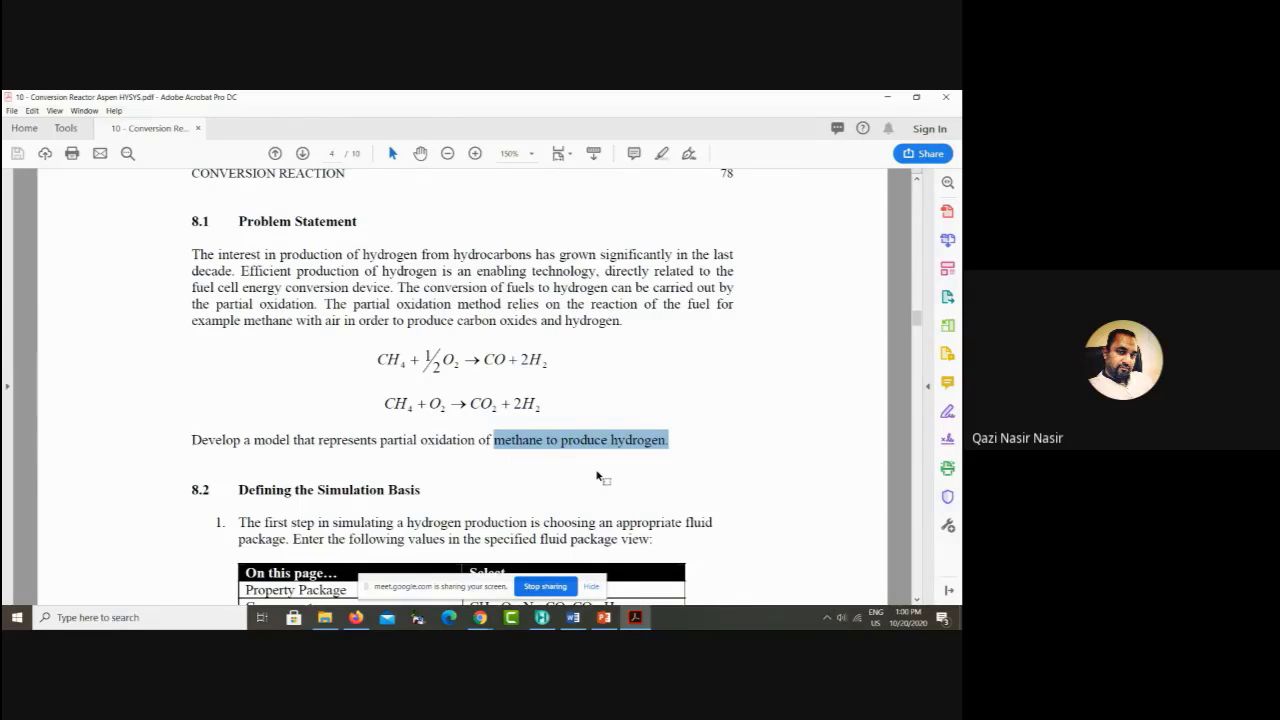
{"action": "scroll", "coordinate": [597, 477], "scroll_direction": "down", "scroll_amount": 3}
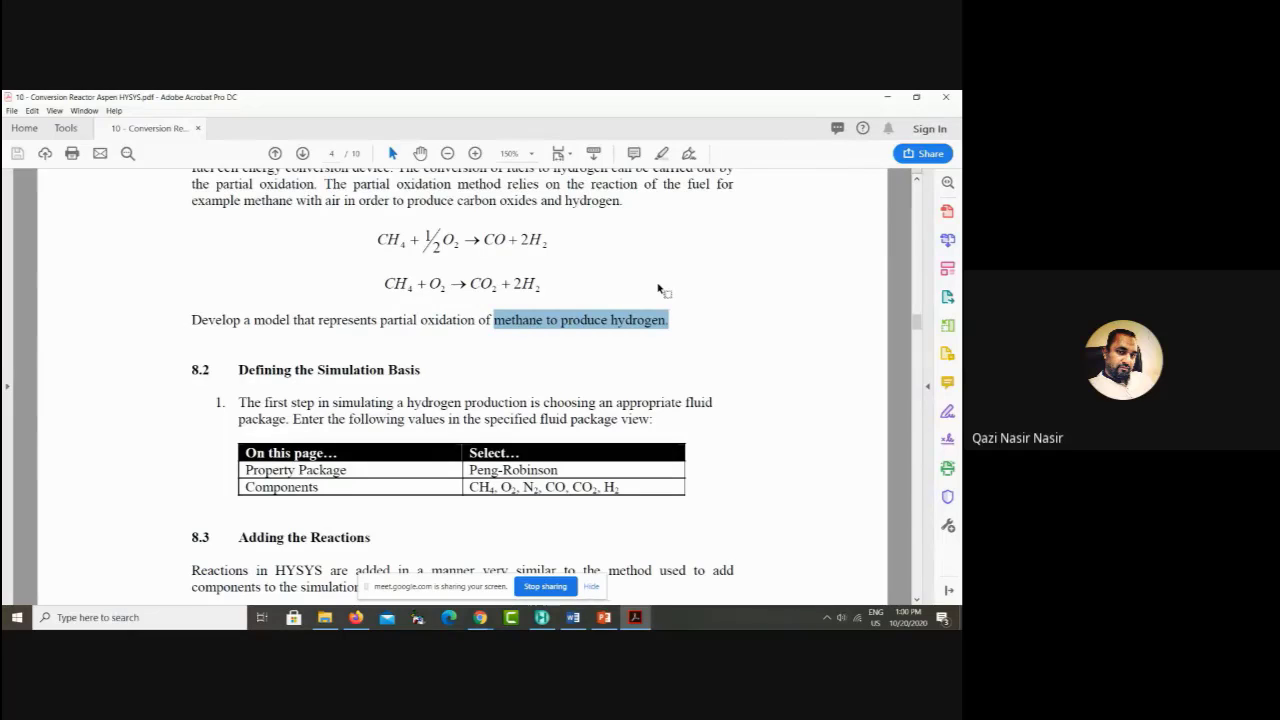
{"action": "scroll", "coordinate": [658, 289], "scroll_direction": "down", "scroll_amount": 5}
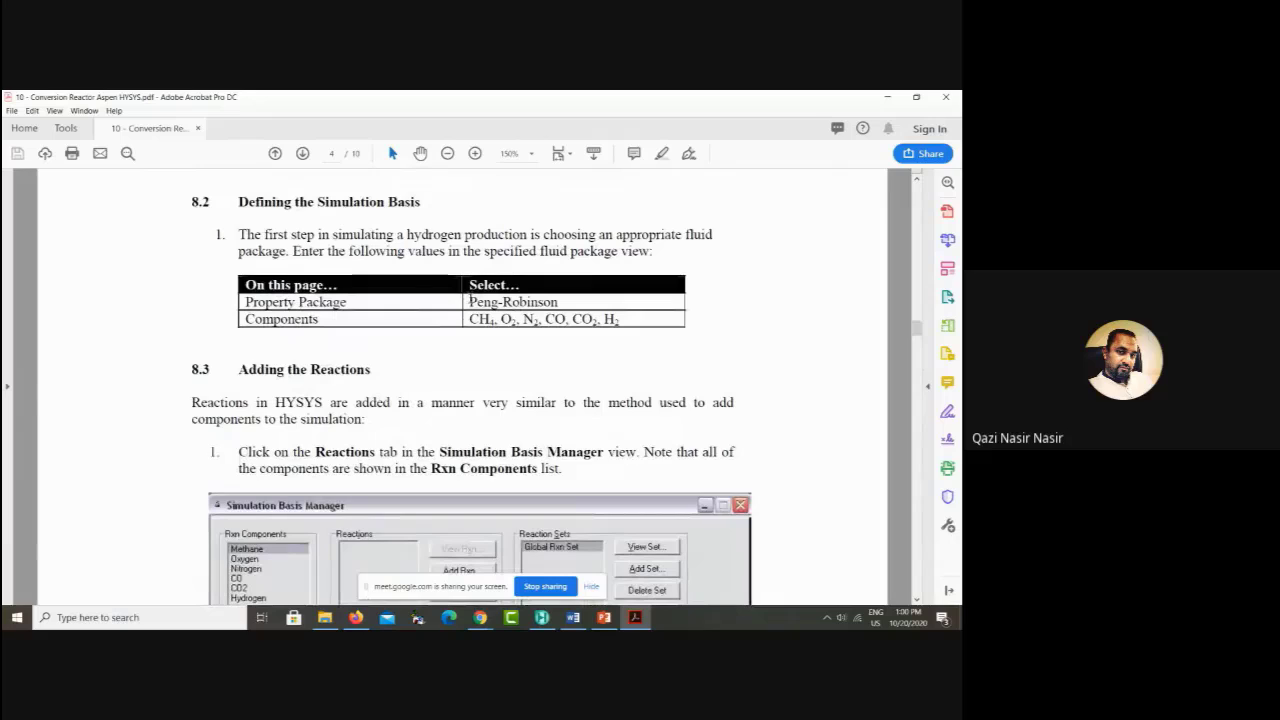
{"action": "left_click_drag", "start_coordinate": [469, 298], "coordinate": [557, 303]}
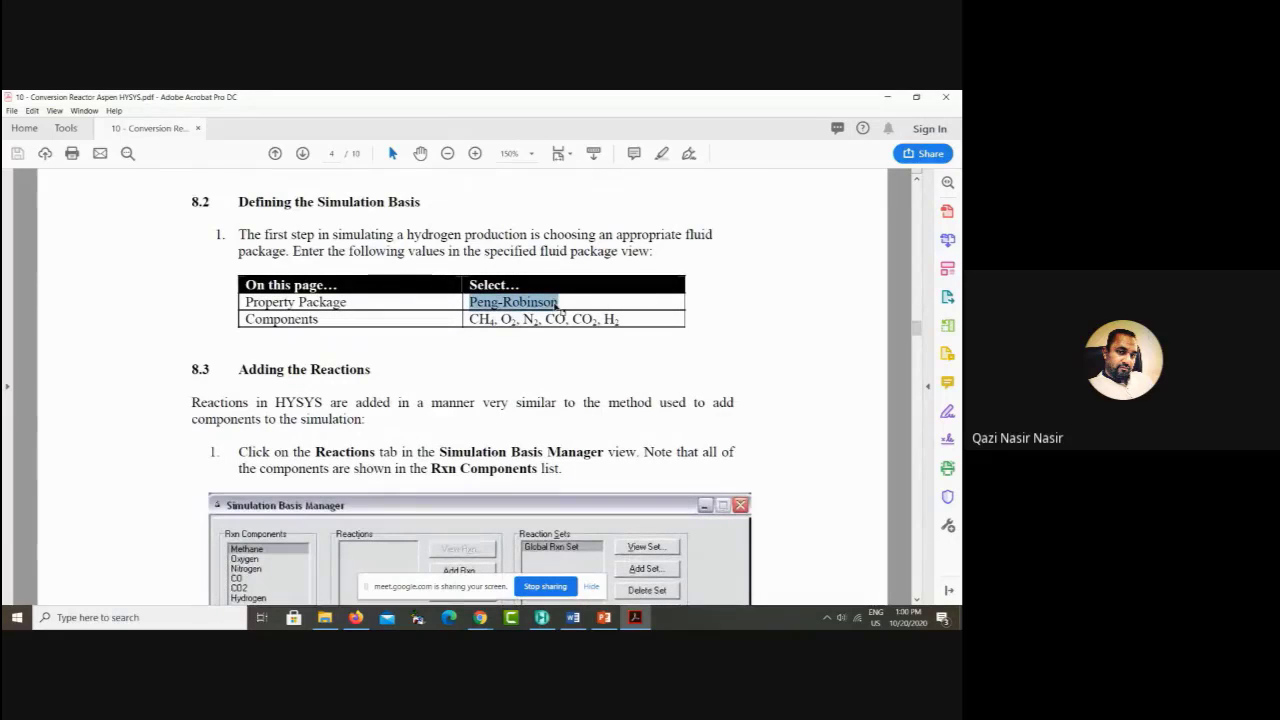
{"action": "left_click", "coordinate": [469, 318]}
{"action": "left_click_drag", "start_coordinate": [470, 320], "coordinate": [543, 320]}
{"action": "left_click", "coordinate": [505, 320]}
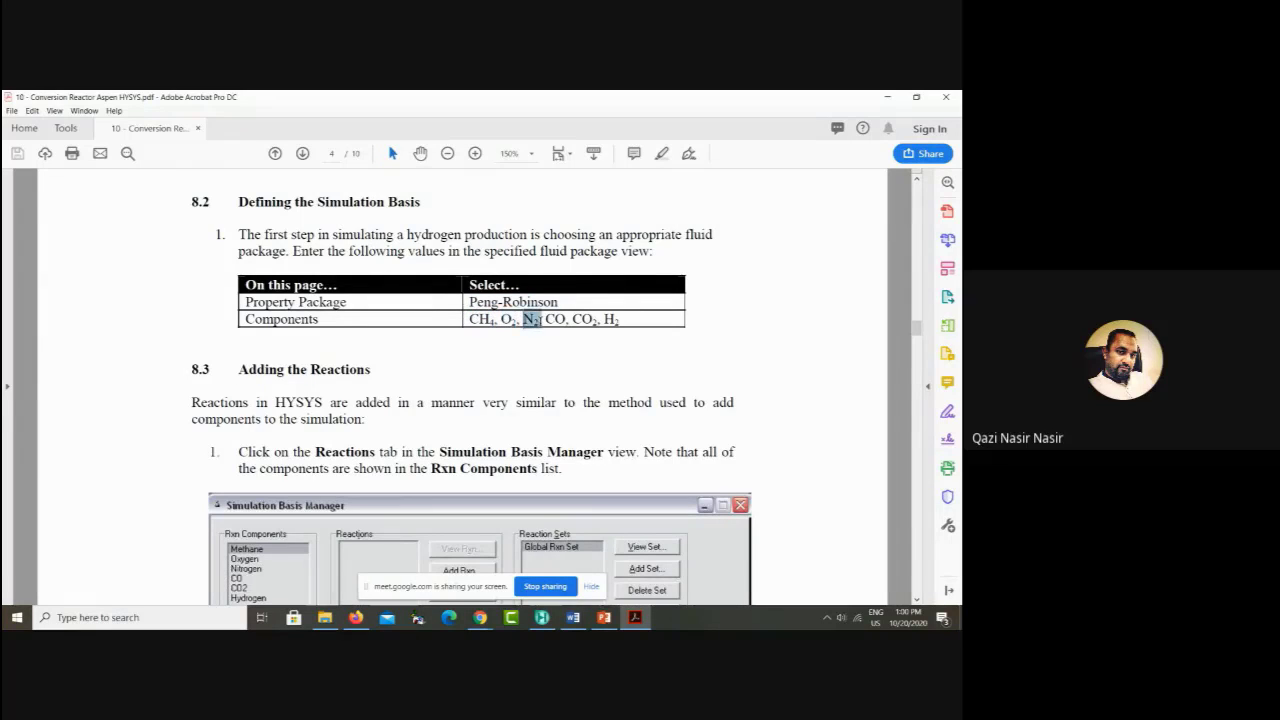
{"action": "left_click", "coordinate": [549, 318]}
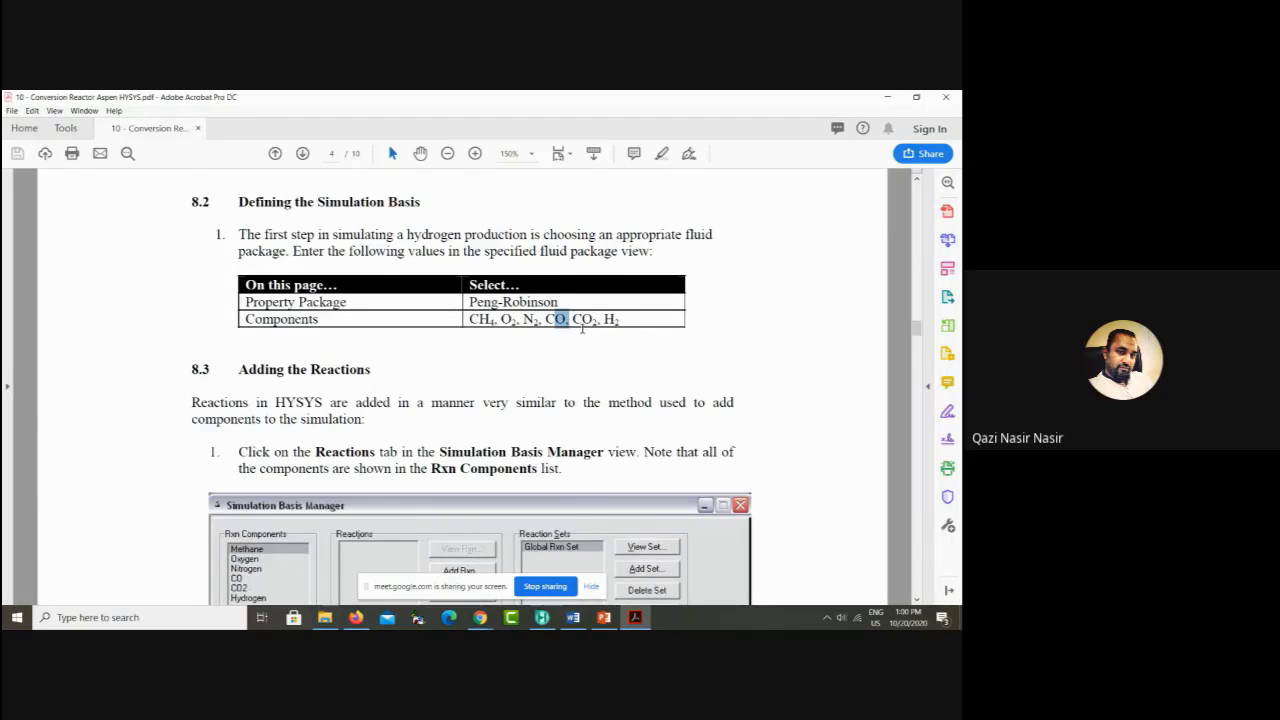
Step: Compare the section 8.2 components with the two reaction equations, marking oxygen and nitrogen in the component list
{"action": "scroll", "coordinate": [582, 328], "scroll_direction": "up", "scroll_amount": 1}
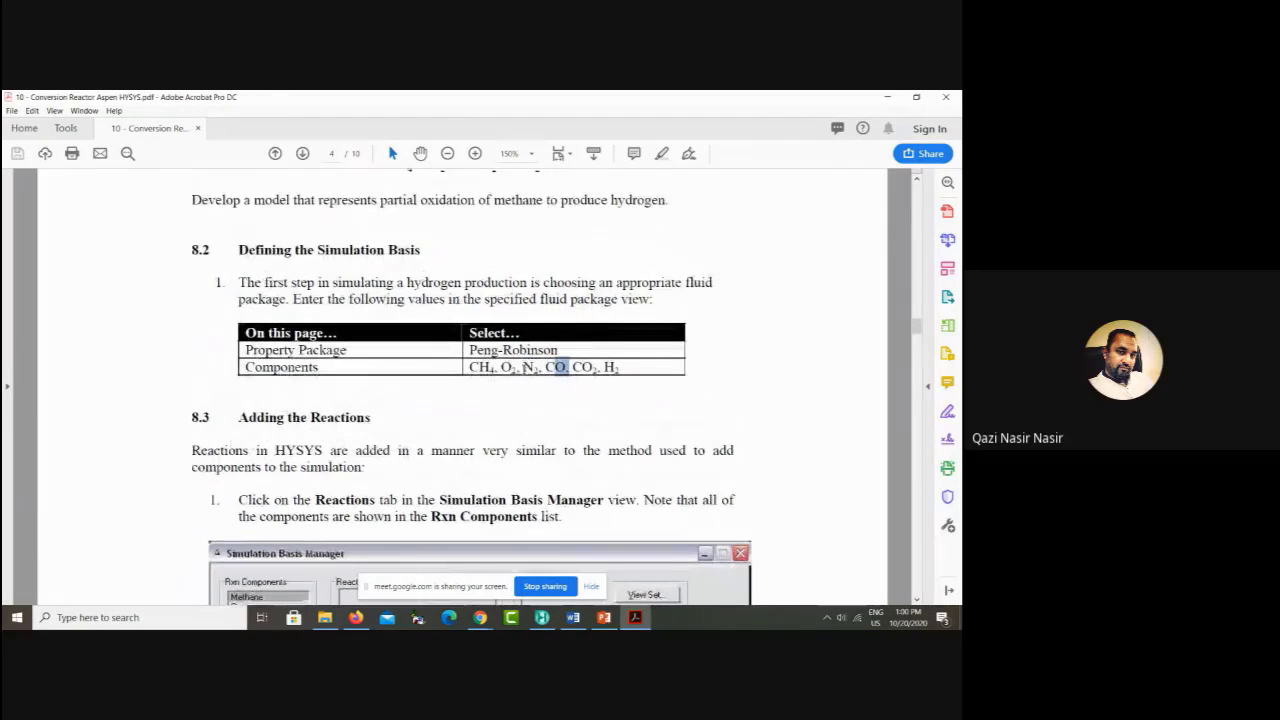
{"action": "left_click", "coordinate": [528, 367]}
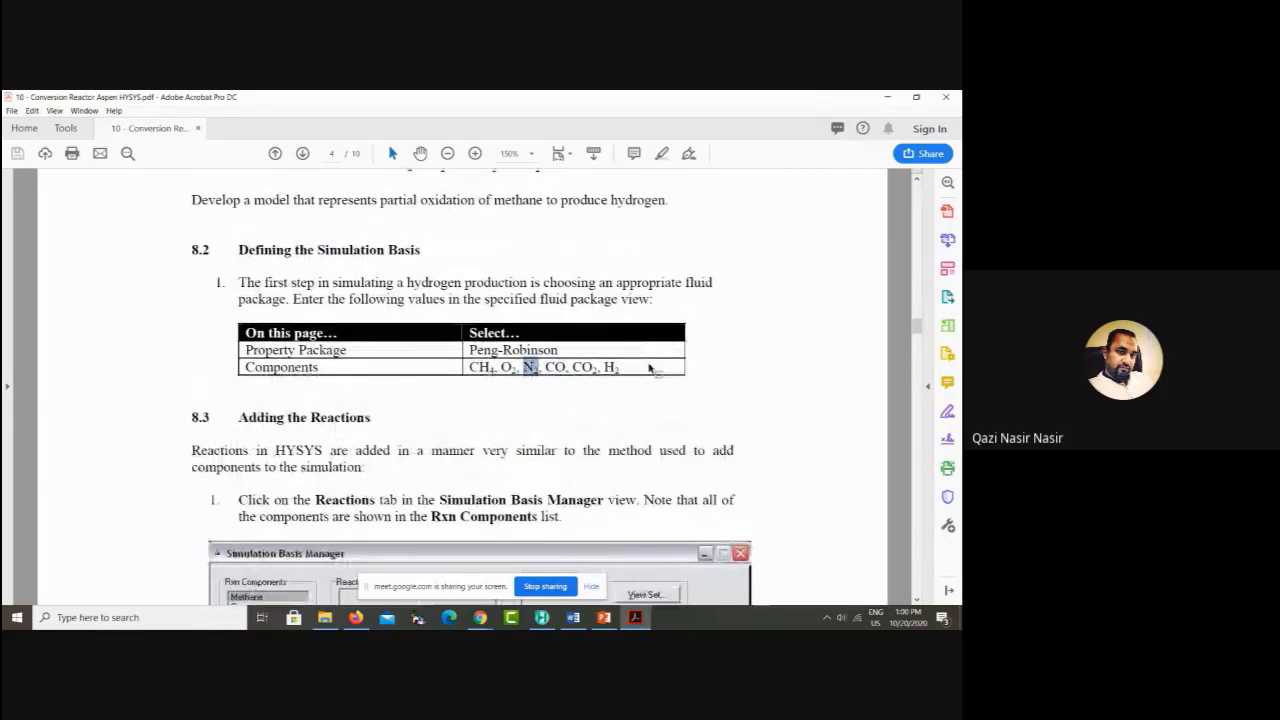
{"action": "scroll", "coordinate": [650, 368], "scroll_direction": "up", "scroll_amount": 2}
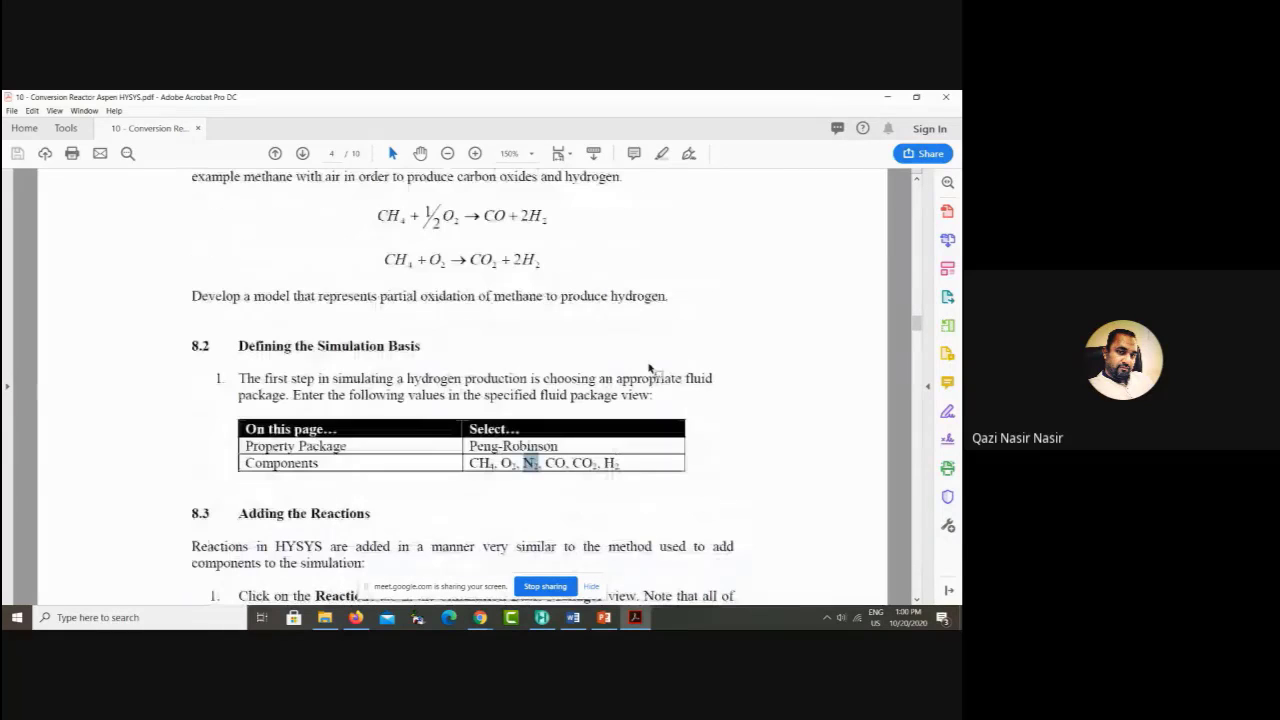
{"action": "scroll", "coordinate": [650, 368], "scroll_direction": "up", "scroll_amount": 1}
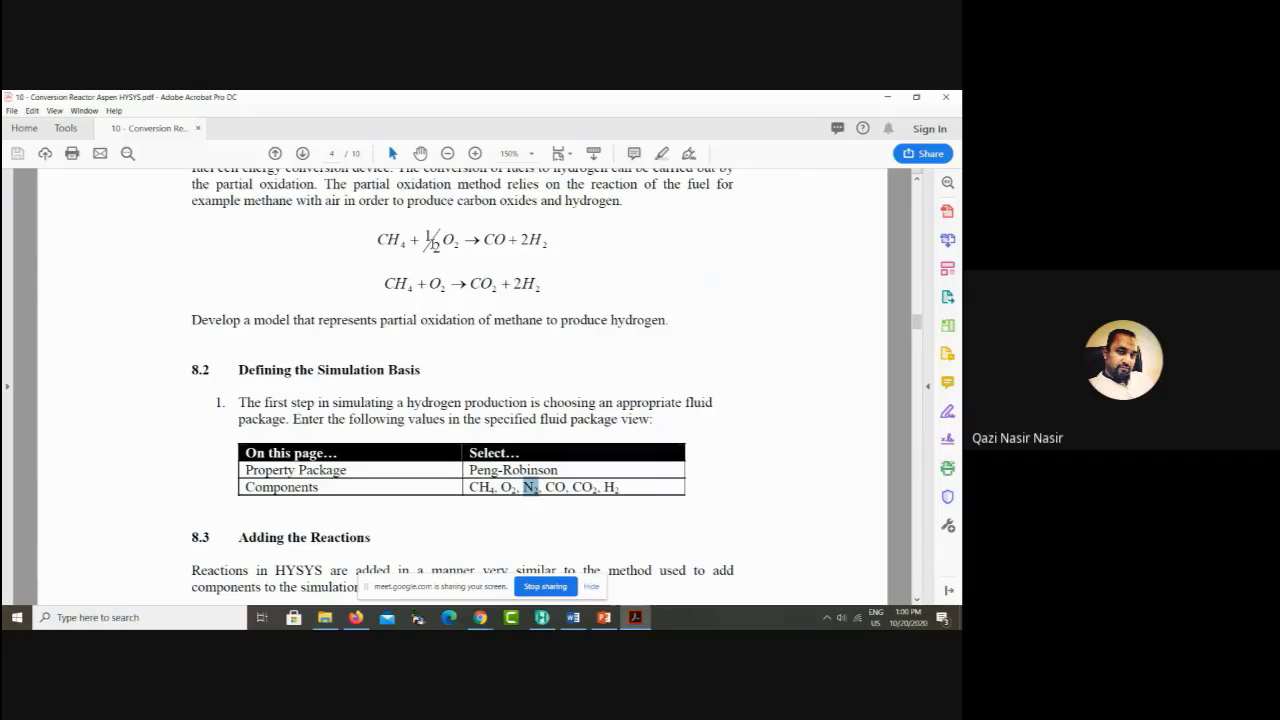
{"action": "left_click_drag", "start_coordinate": [369, 230], "coordinate": [541, 287]}
{"action": "left_click_drag", "start_coordinate": [377, 239], "coordinate": [386, 239]}
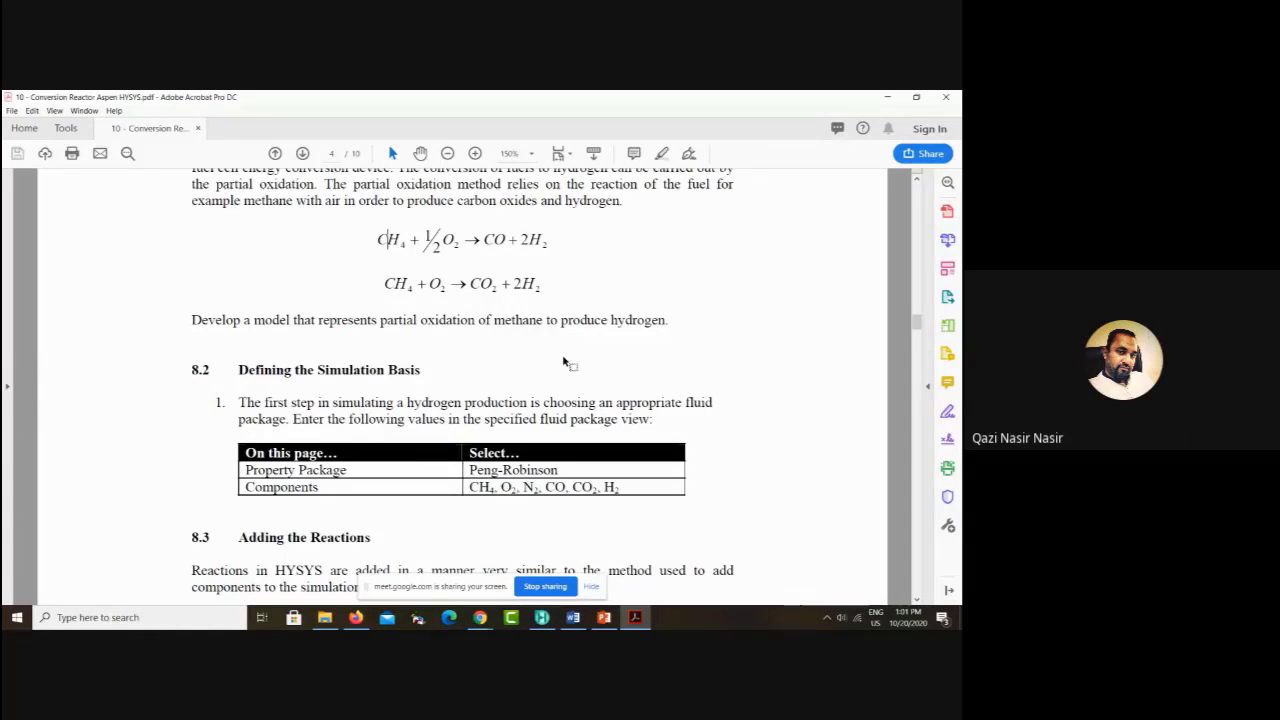
{"action": "scroll", "coordinate": [527, 446], "scroll_direction": "down", "scroll_amount": 1}
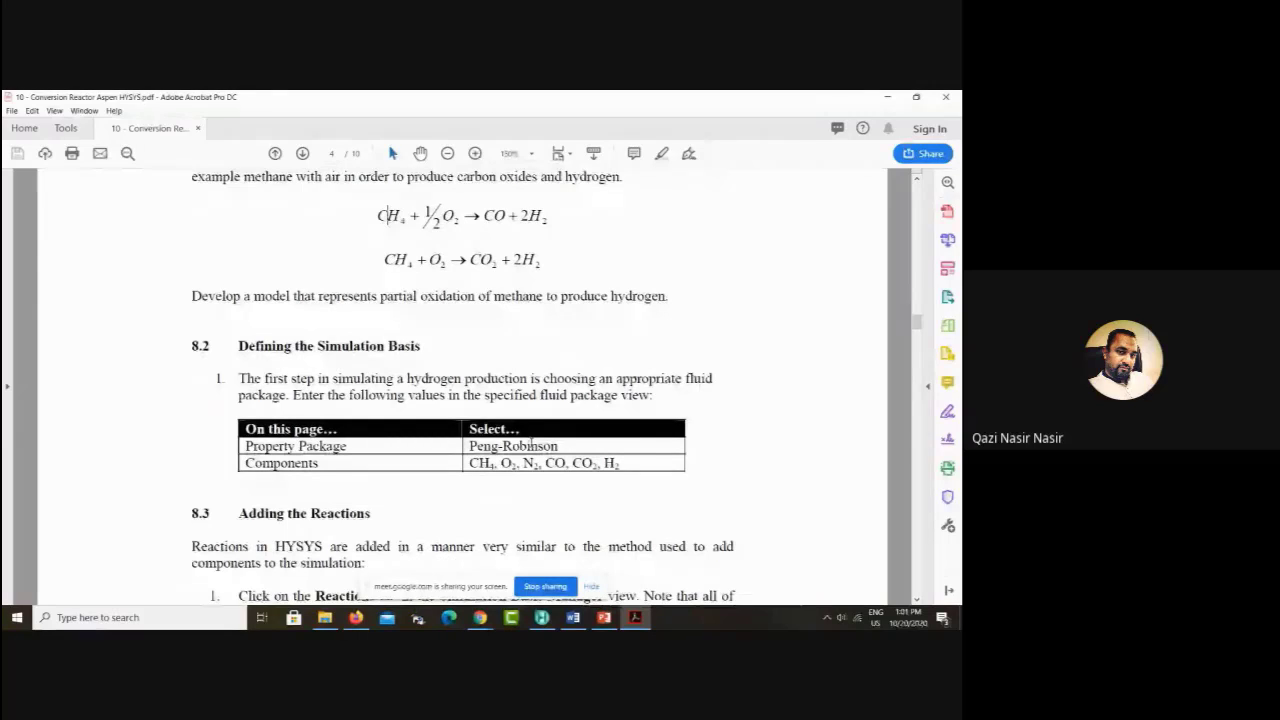
{"action": "mouse_move", "coordinate": [501, 463]}
{"action": "left_mouse_down"}
{"action": "mouse_move", "coordinate": [538, 470]}
{"action": "mouse_move", "coordinate": [504, 464]}
{"action": "mouse_move", "coordinate": [516, 465]}
{"action": "left_mouse_up"}
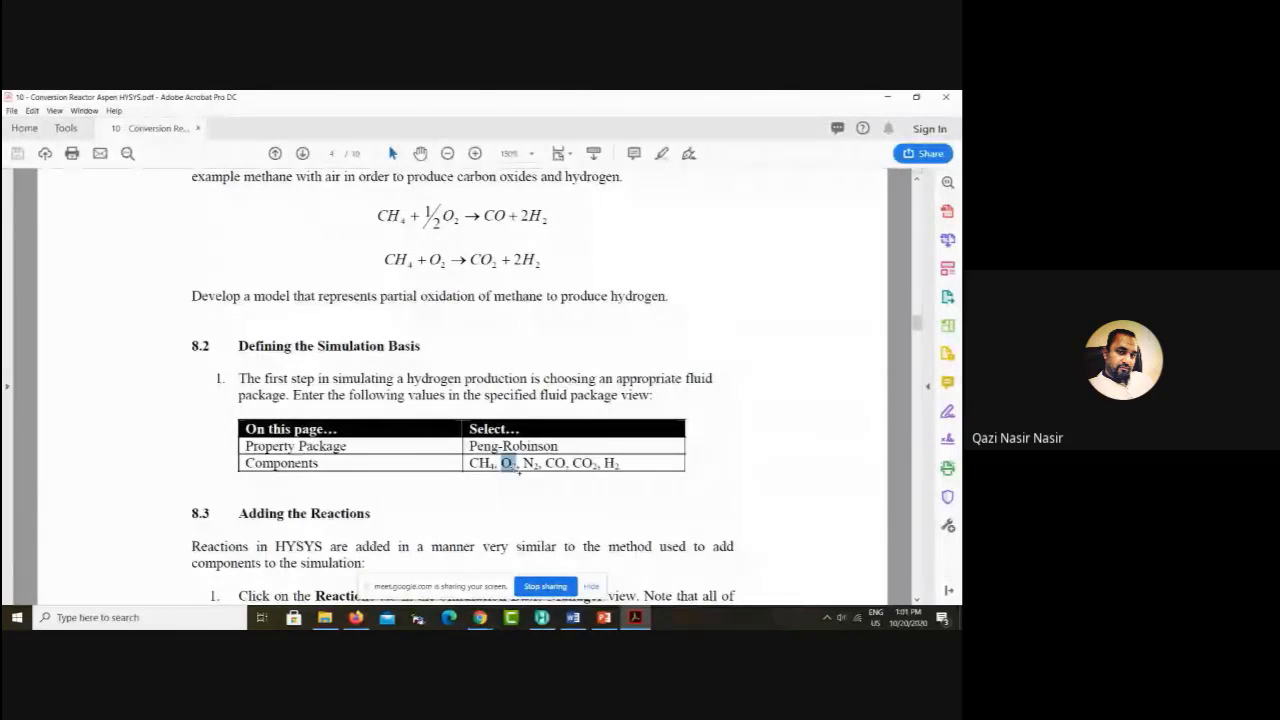
{"action": "left_click_drag", "start_coordinate": [523, 463], "coordinate": [540, 463]}
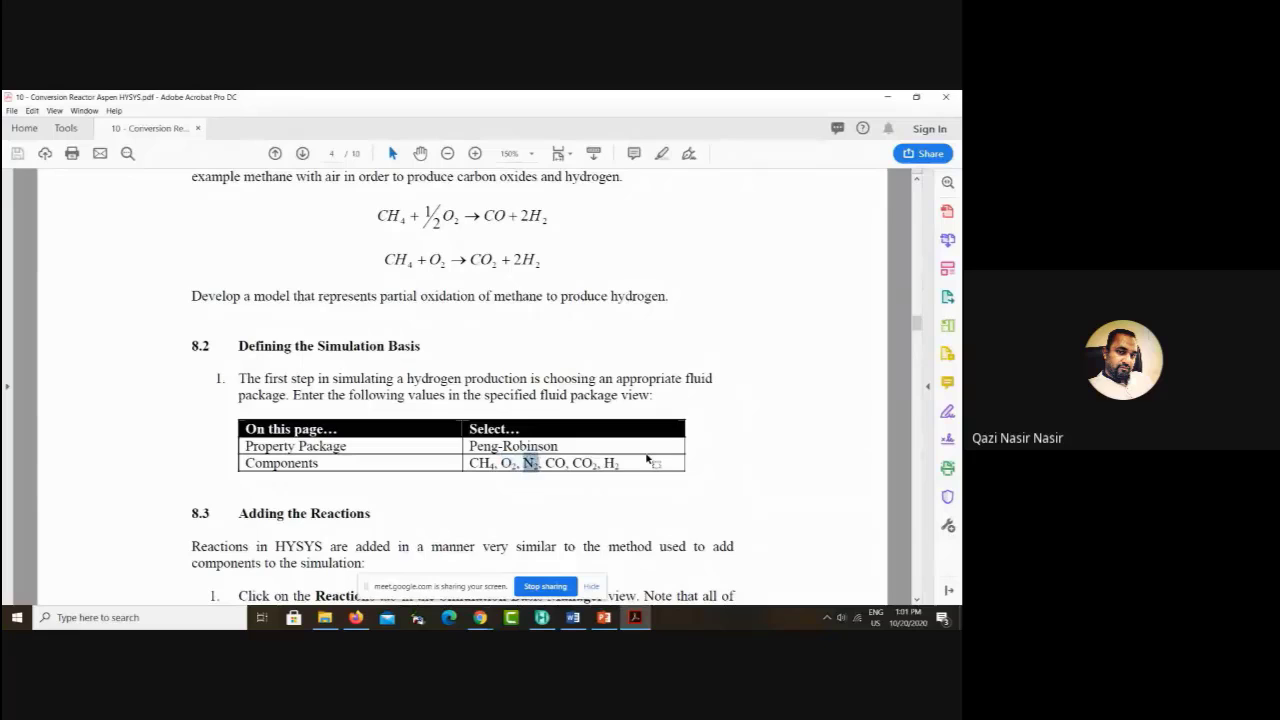
Step: Place the PDF window side by side with Aspen HYSYS, showing section 8.2 at 100% zoom
{"action": "scroll", "coordinate": [650, 458], "scroll_direction": "down", "scroll_amount": 7}
{"action": "scroll", "coordinate": [646, 455], "scroll_direction": "down", "scroll_amount": 2}
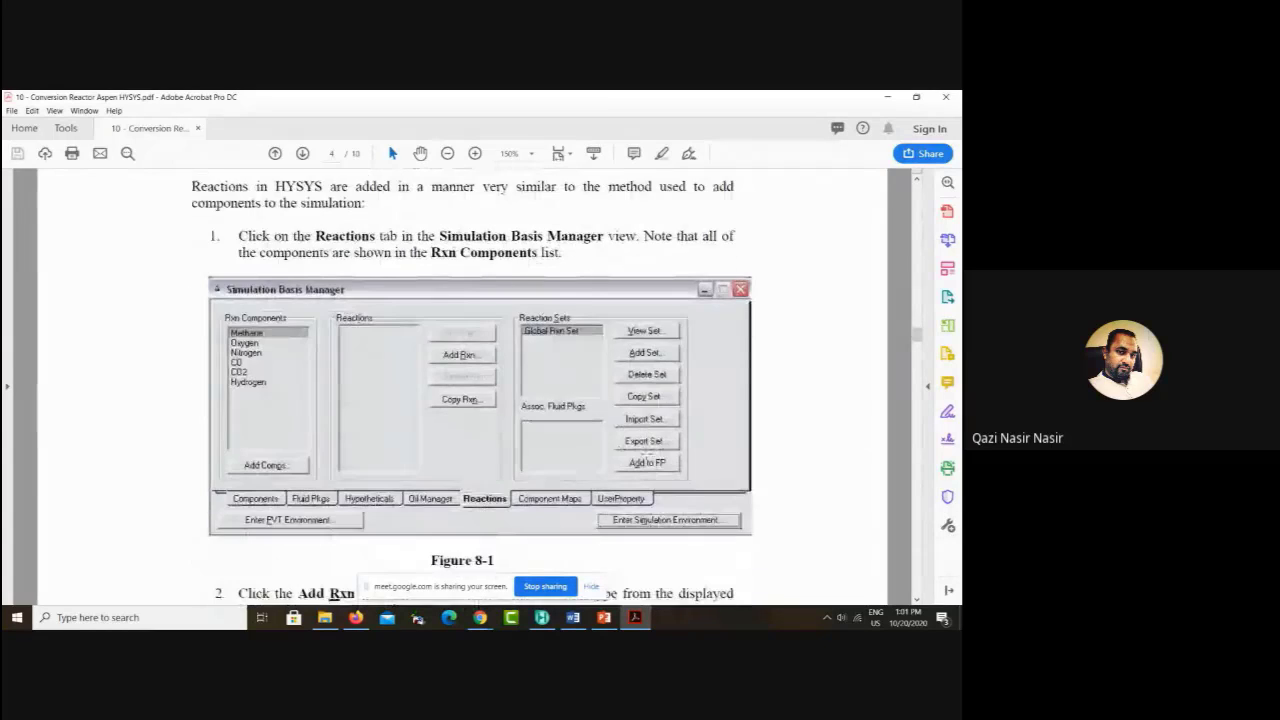
{"action": "scroll", "coordinate": [647, 456], "scroll_direction": "up", "scroll_amount": 6}
{"action": "double_click", "coordinate": [594, 107]}
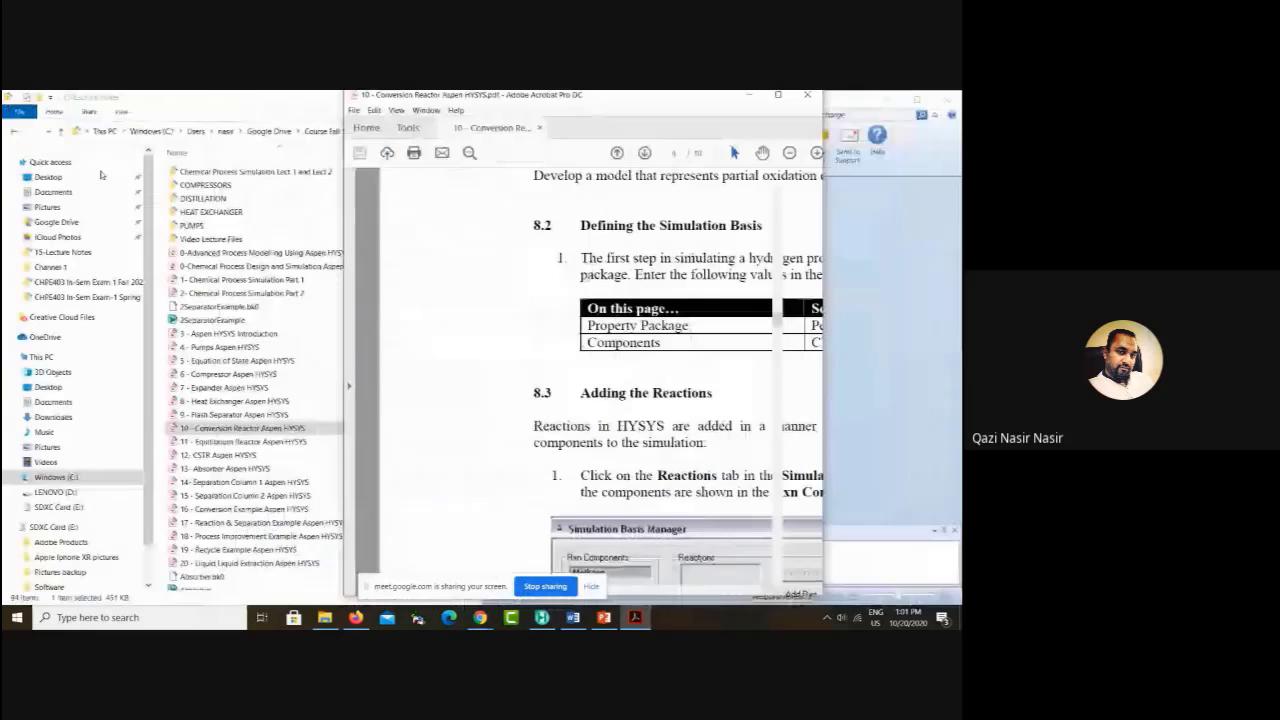
{"action": "left_click_drag", "start_coordinate": [101, 175], "coordinate": [3, 200]}
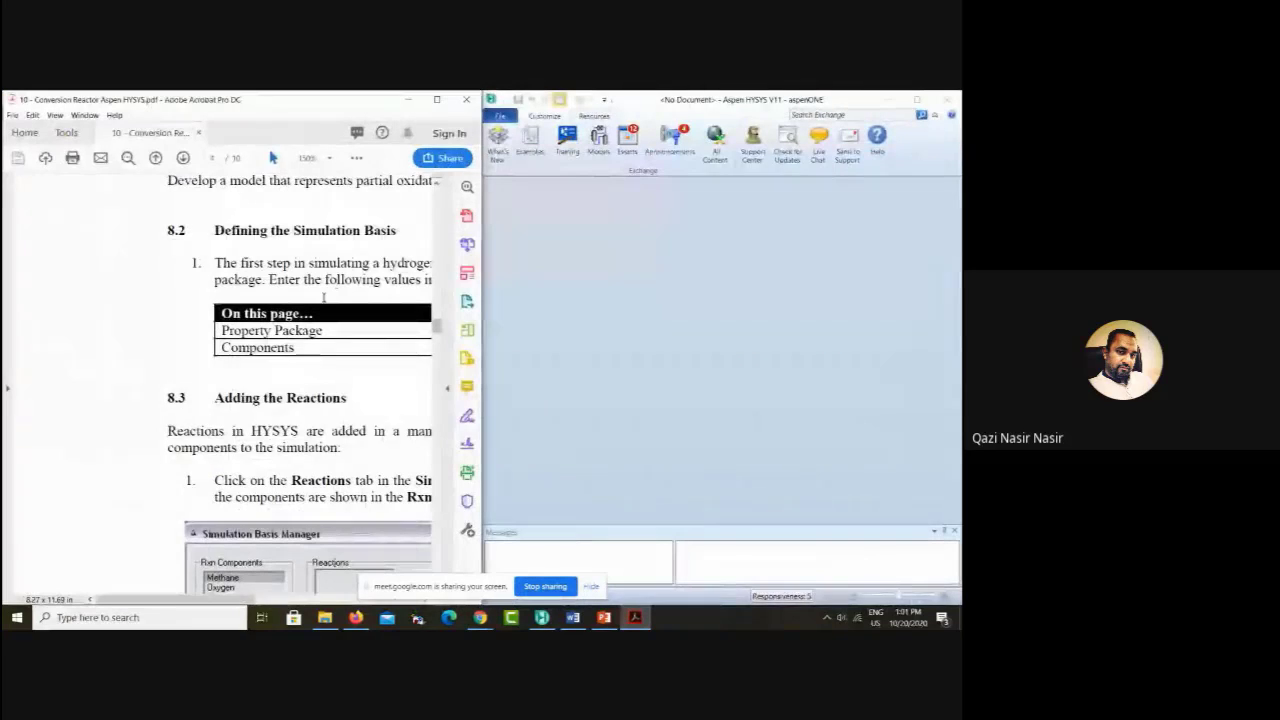
{"action": "left_click", "coordinate": [330, 160]}
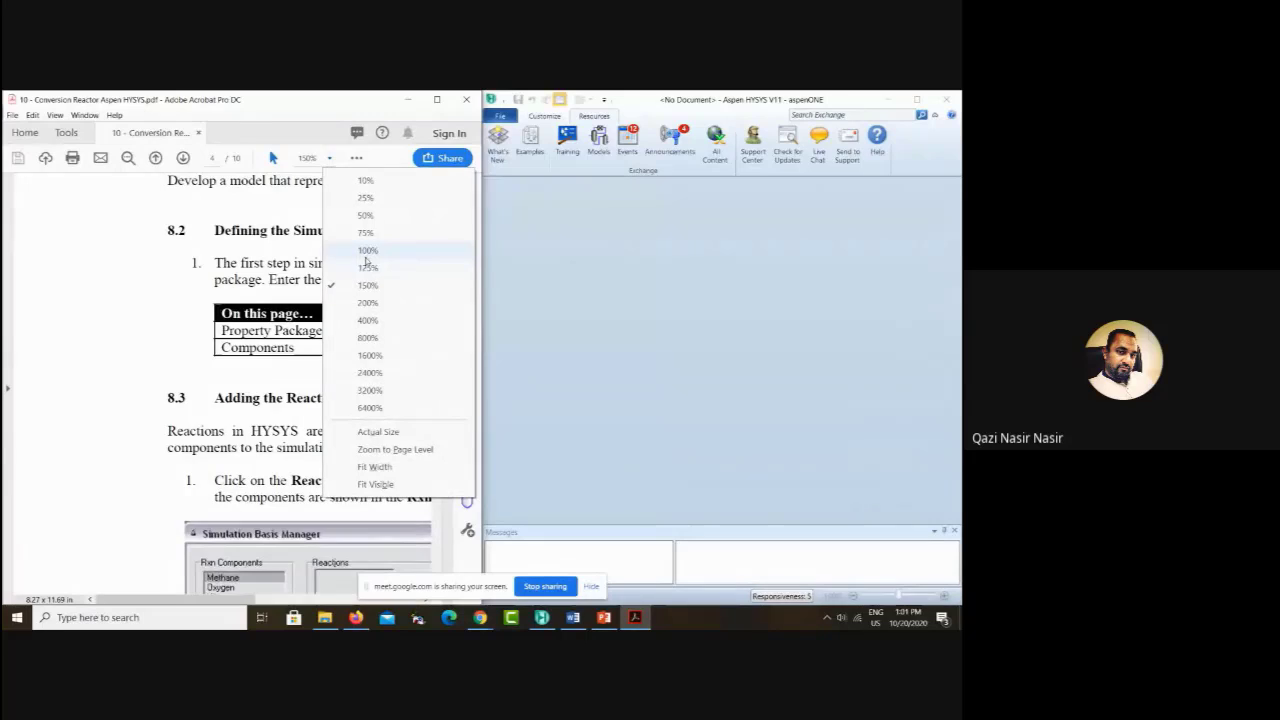
{"action": "left_click", "coordinate": [365, 257]}
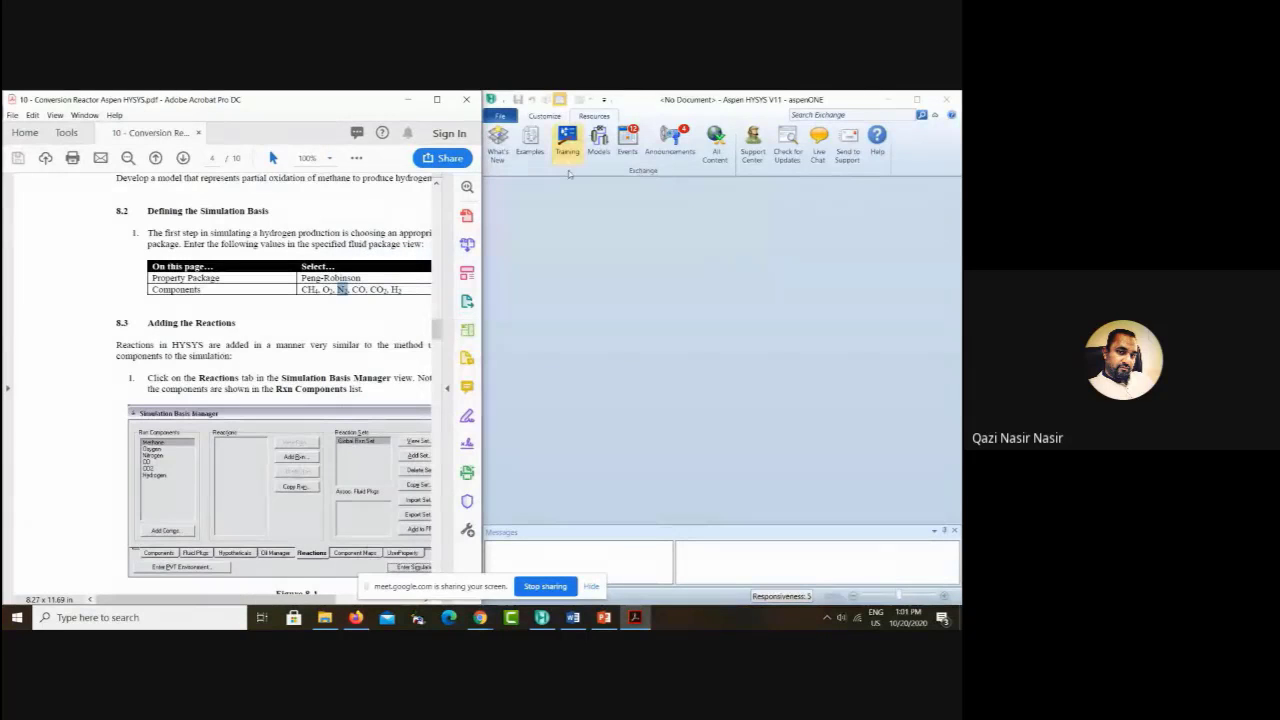
Step: Switch to Aspen HYSYS and create a new simulation case
{"action": "left_click", "coordinate": [601, 241]}
{"action": "left_click", "coordinate": [500, 116]}
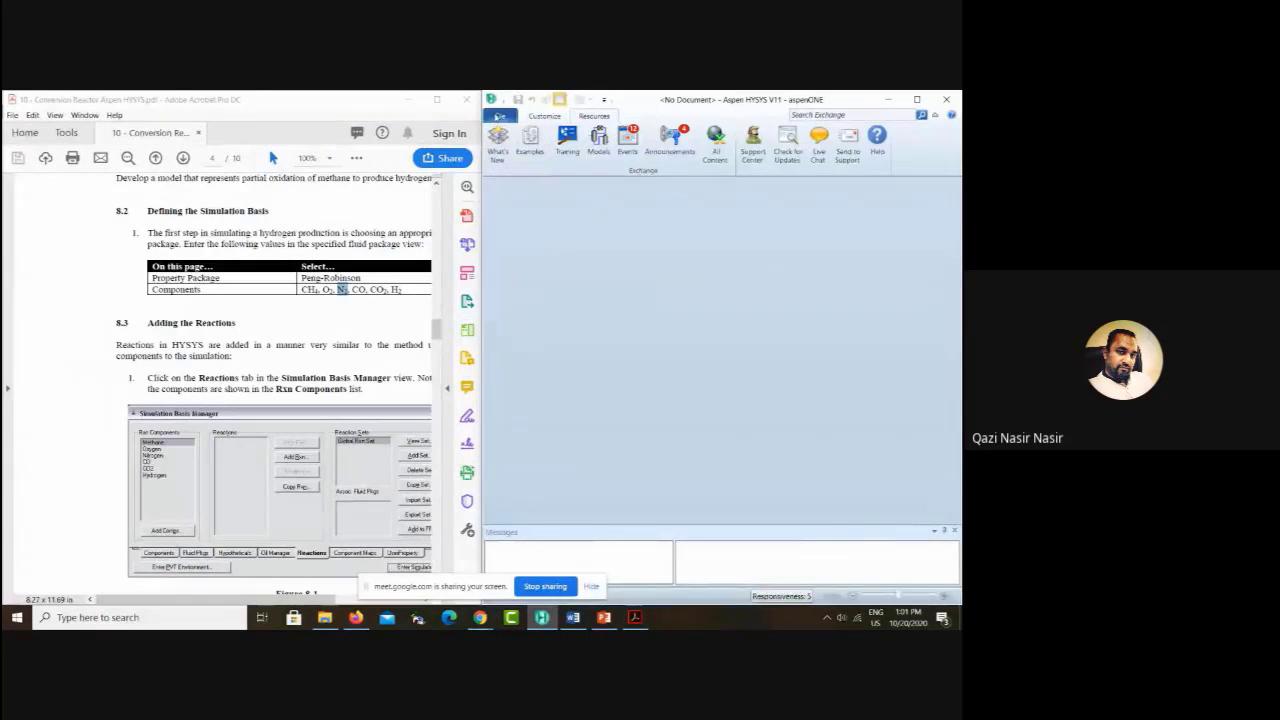
{"action": "left_click", "coordinate": [513, 164]}
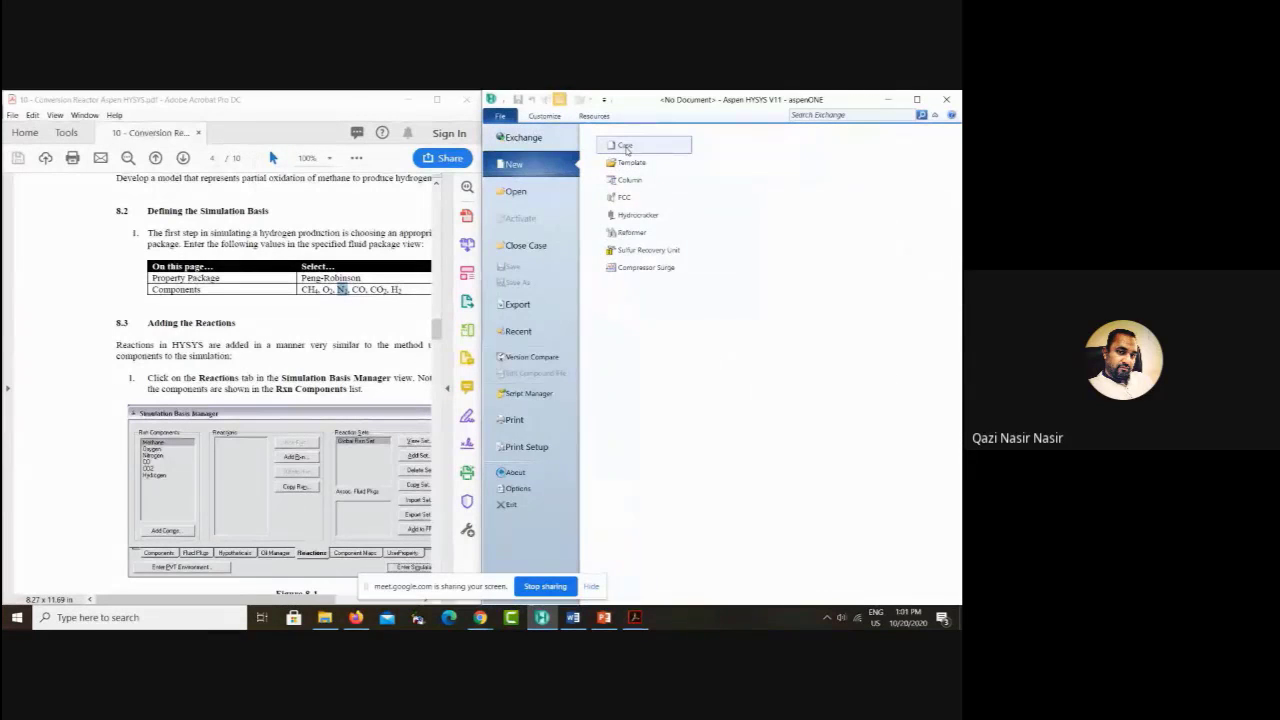
{"action": "left_click", "coordinate": [650, 146]}
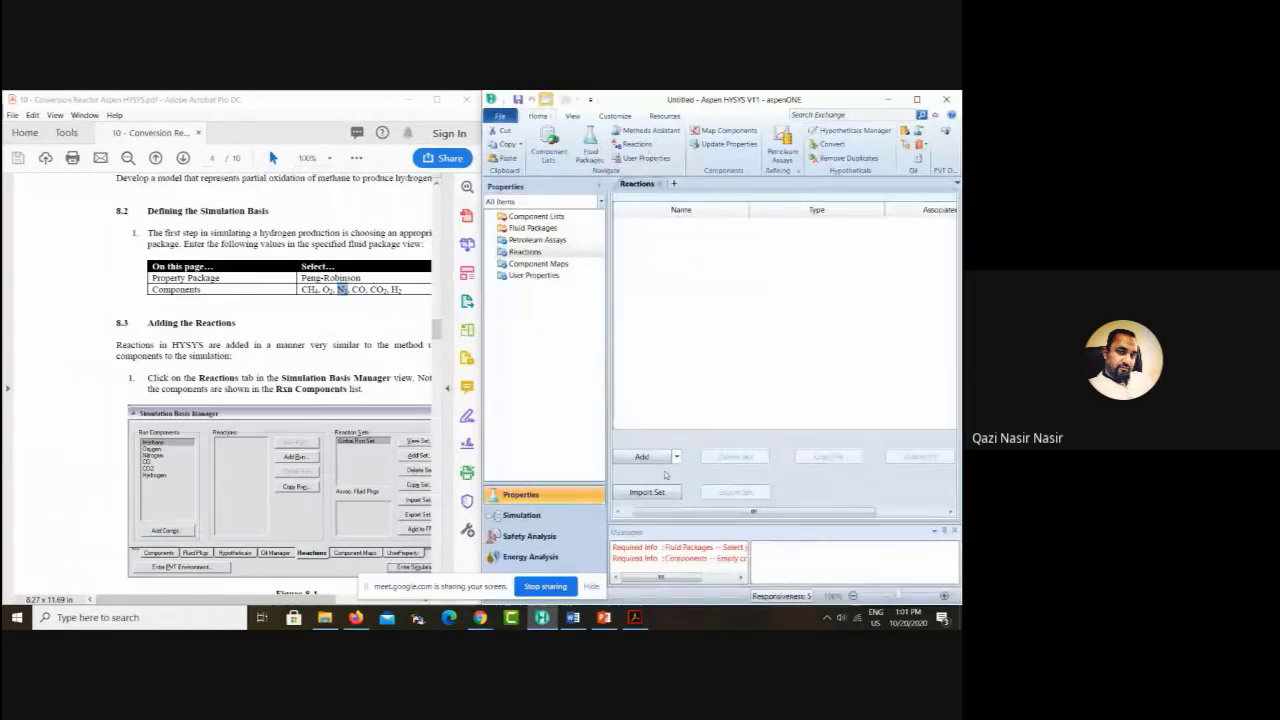
{"action": "left_click", "coordinate": [643, 457]}
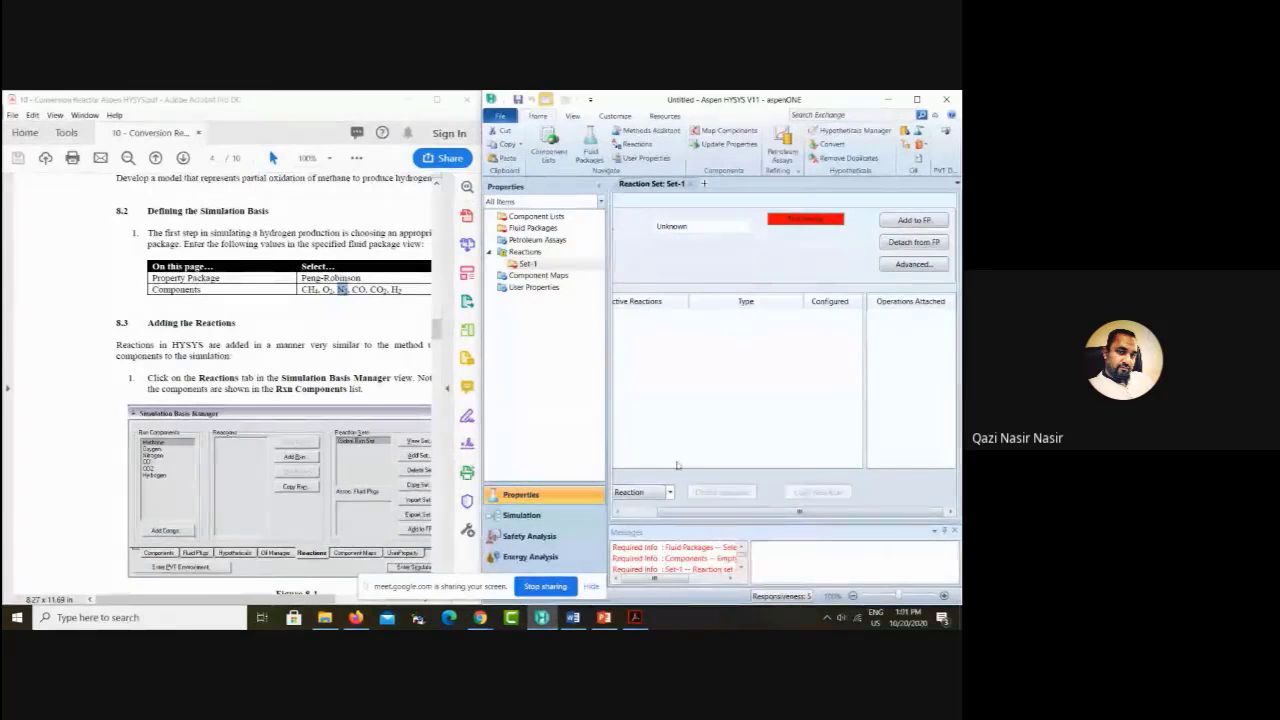
{"action": "left_click_drag", "start_coordinate": [678, 513], "coordinate": [641, 513]}
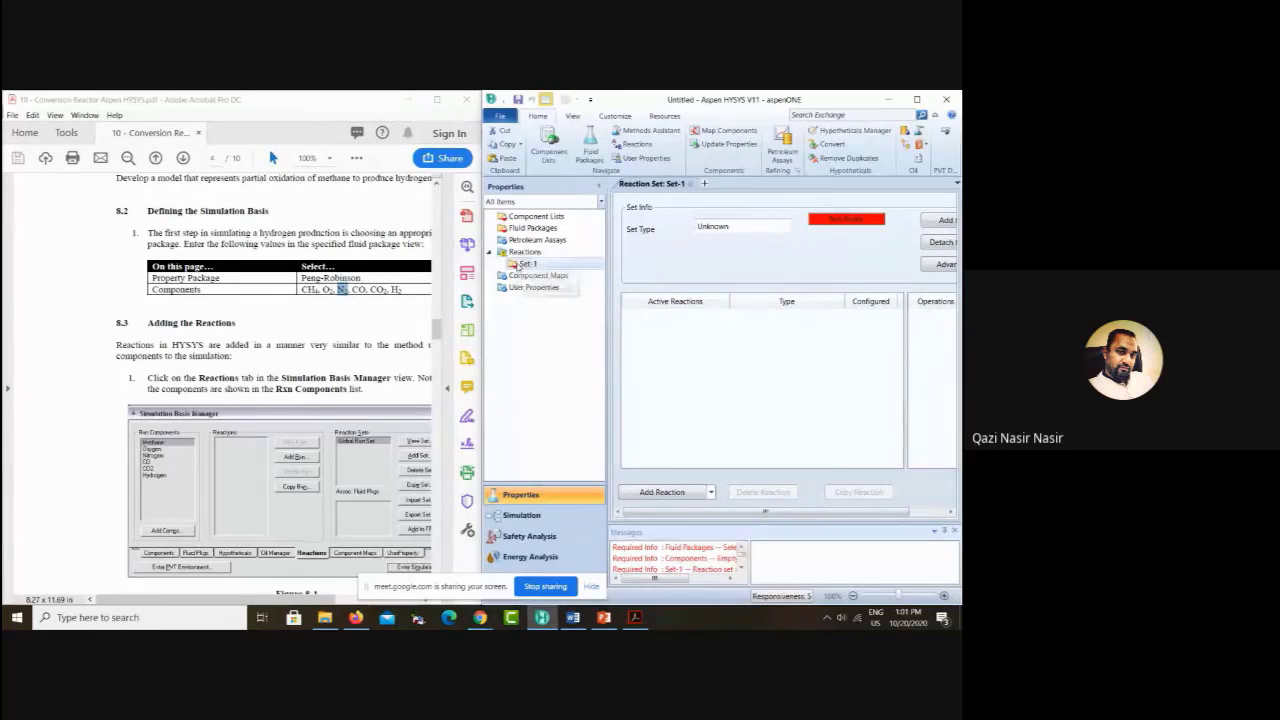
{"action": "right_click", "coordinate": [521, 264]}
{"action": "left_click", "coordinate": [548, 295]}
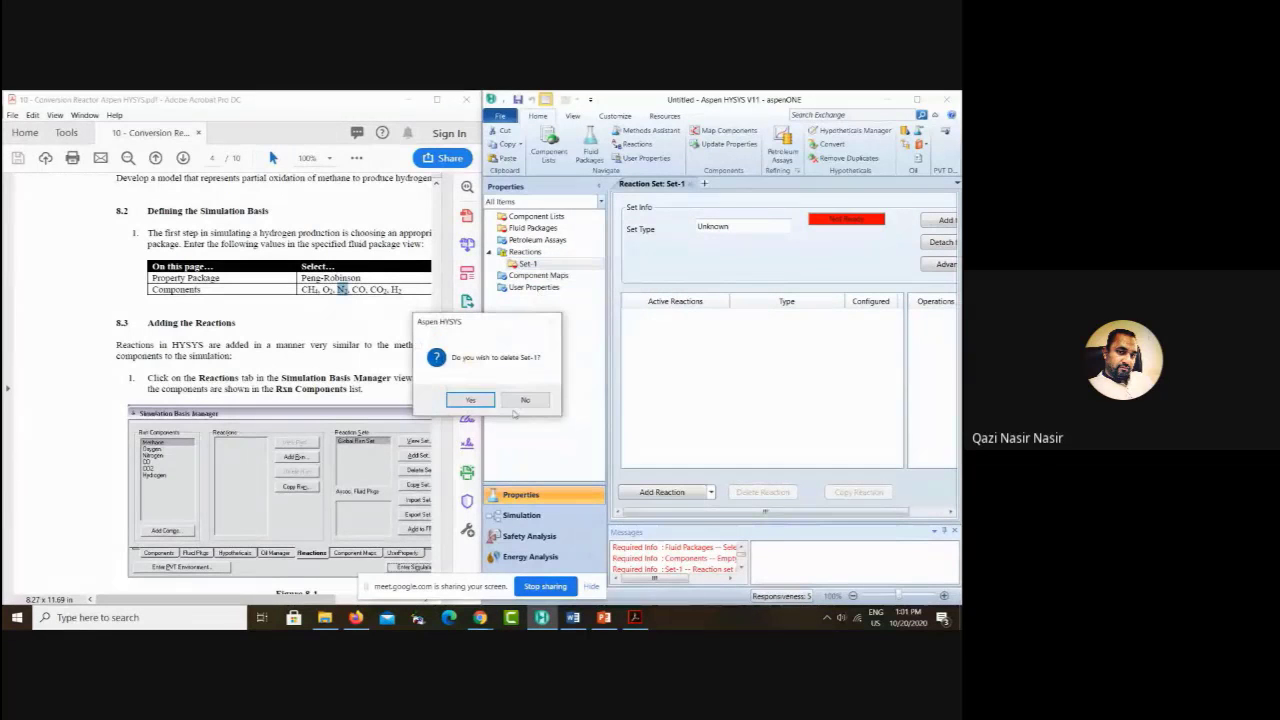
{"action": "left_click", "coordinate": [472, 401]}
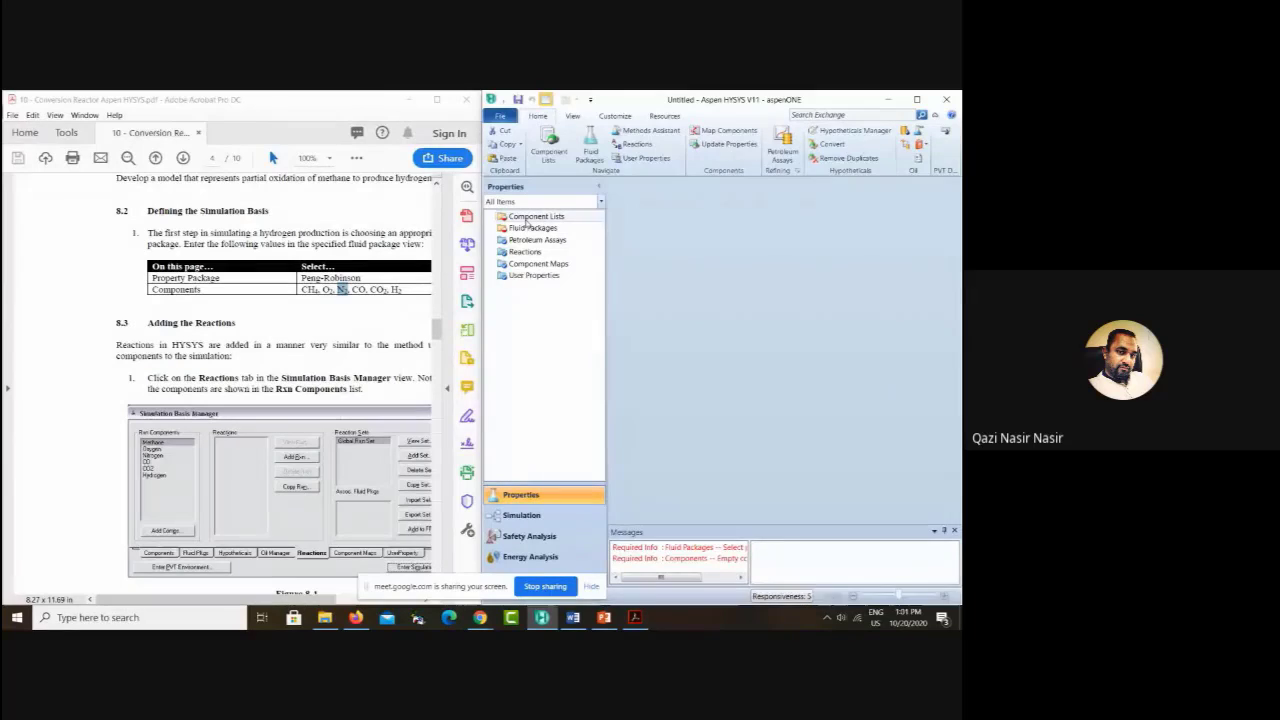
Step: Create a component list and try to add methane to it
{"action": "double_click", "coordinate": [536, 219]}
{"action": "left_click", "coordinate": [643, 459]}
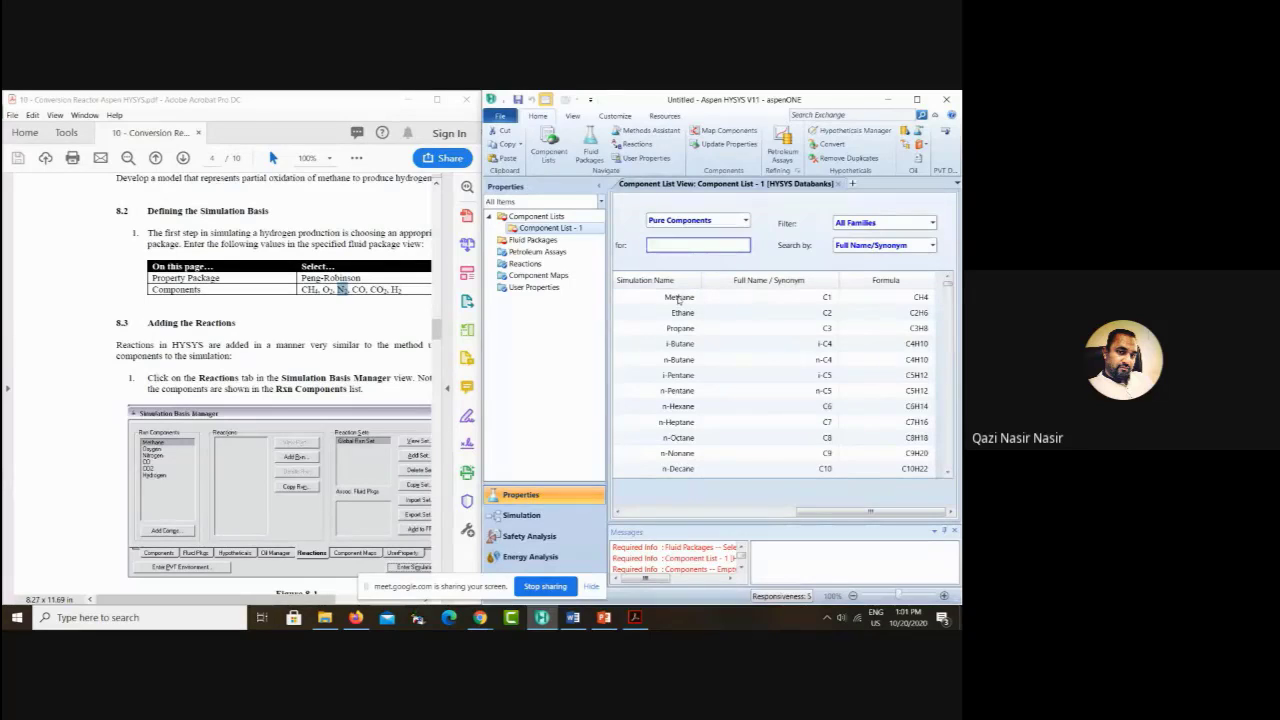
{"action": "double_click", "coordinate": [679, 297]}
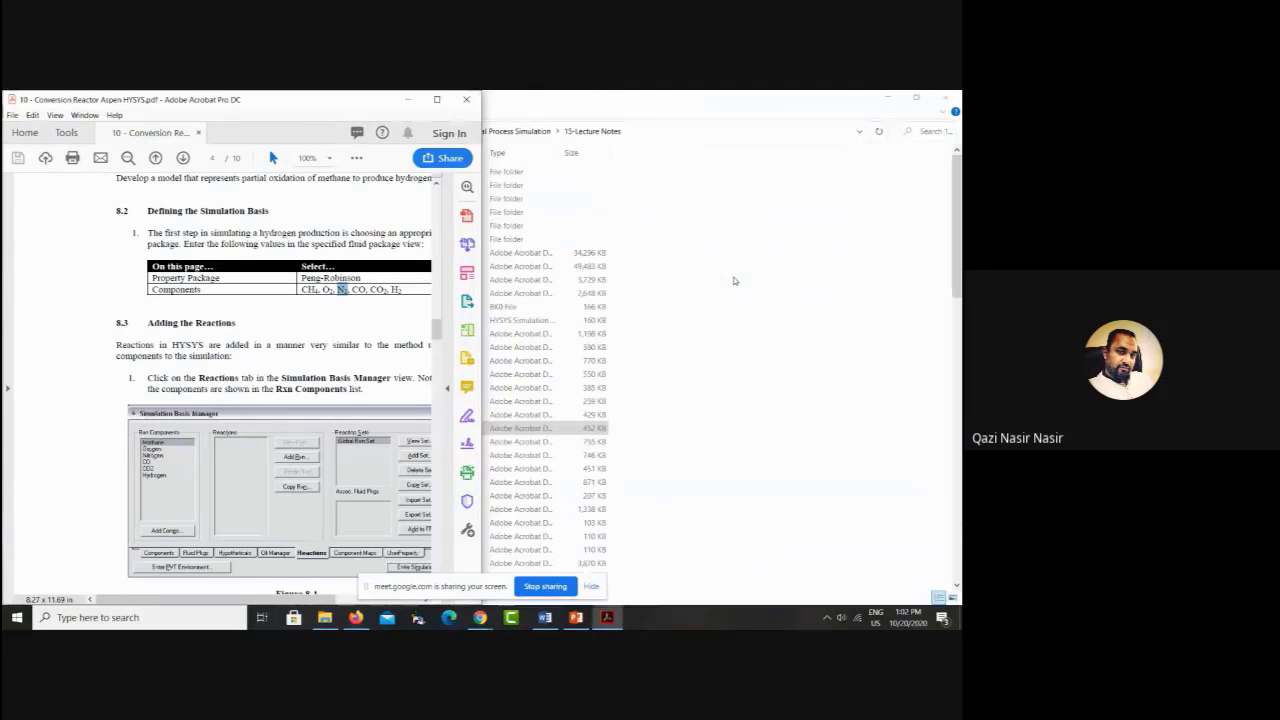
Step: Relaunch Aspen HYSYS, create a new simulation case and place its window beside the PDF
{"action": "left_click", "coordinate": [175, 616]}
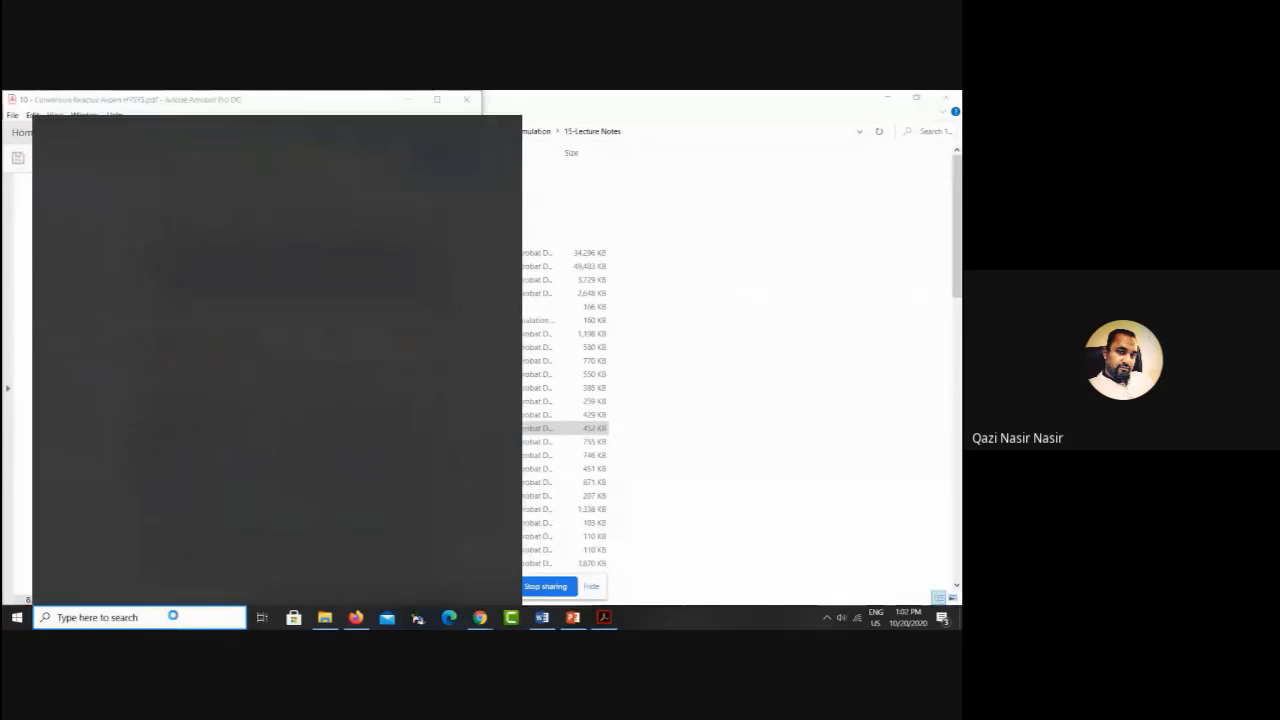
{"action": "type", "text": "aspen"}
{"action": "key", "text": "Return"}
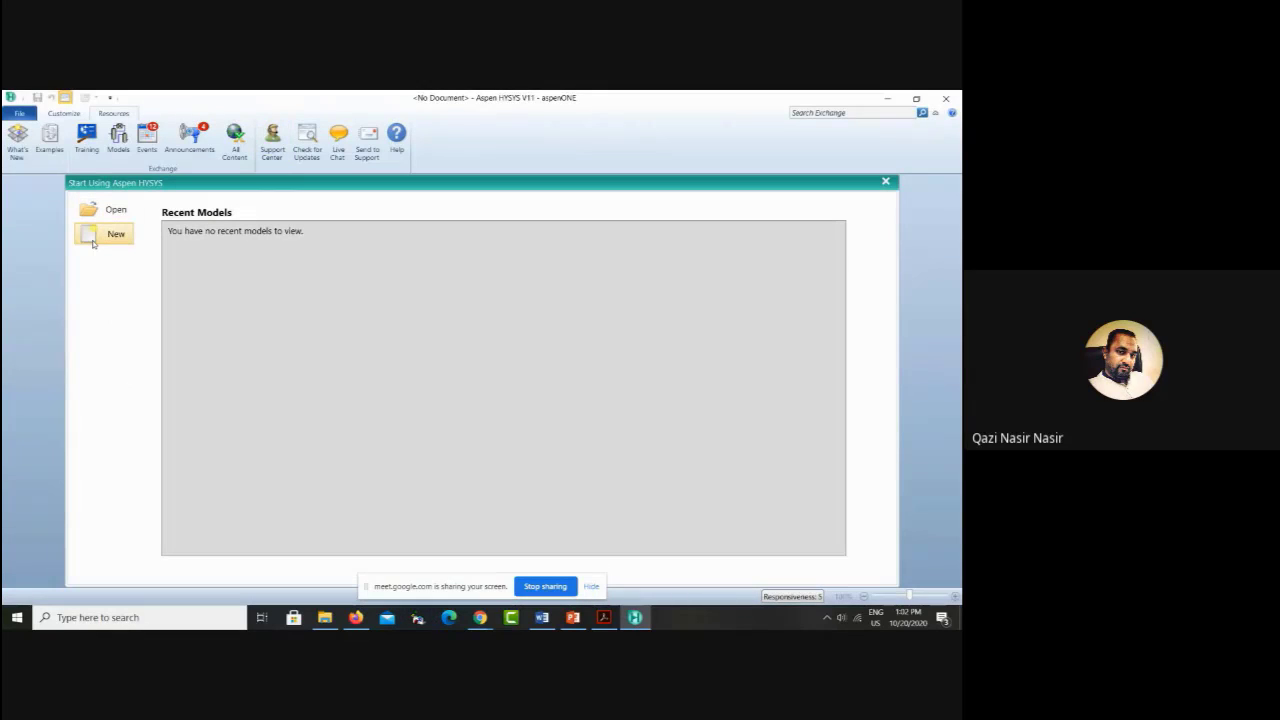
{"action": "left_click", "coordinate": [151, 234]}
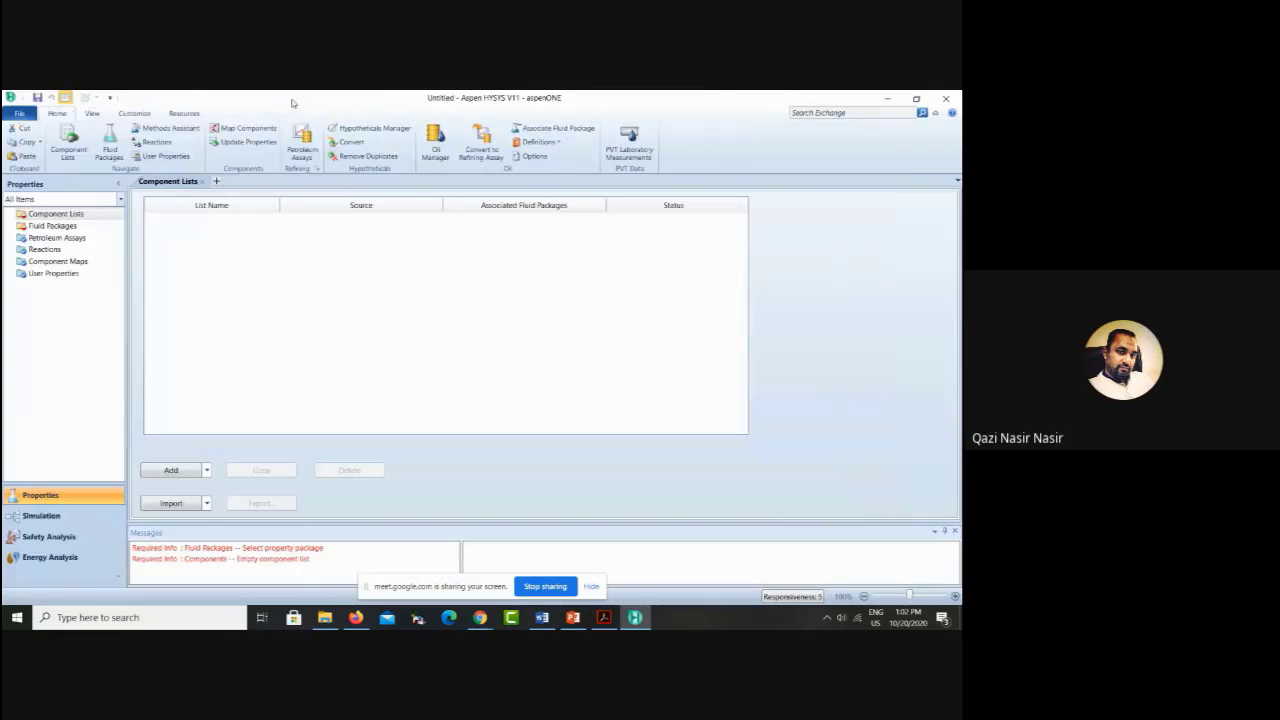
{"action": "left_click_drag", "start_coordinate": [292, 103], "coordinate": [958, 189]}
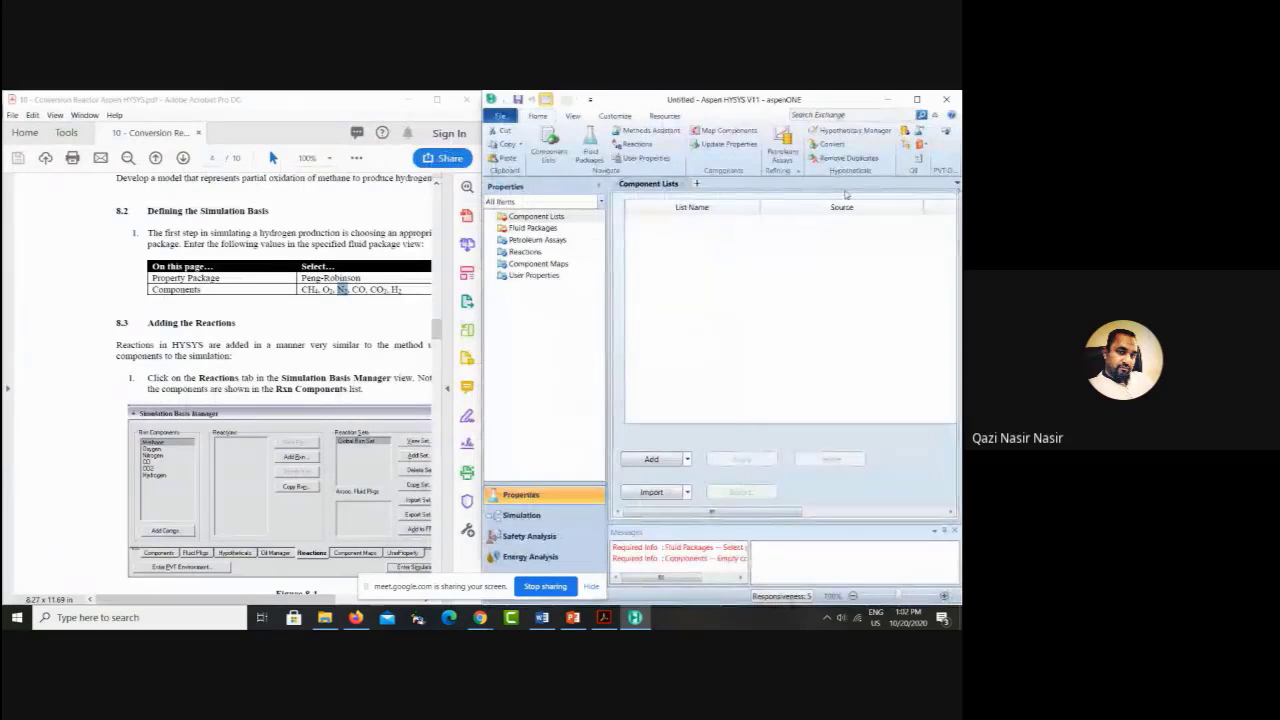
Step: Create a component list in the new case and add methane to it
{"action": "left_click", "coordinate": [648, 460]}
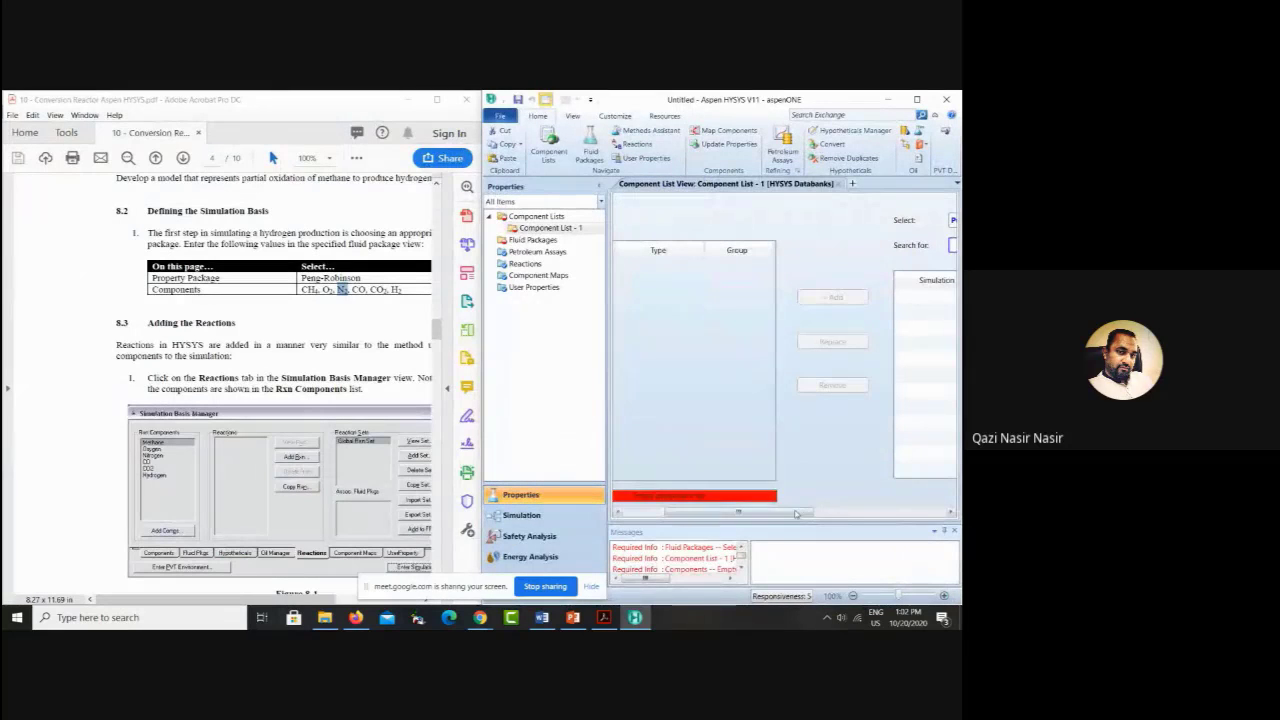
{"action": "left_click_drag", "start_coordinate": [802, 508], "coordinate": [898, 509]}
{"action": "left_click", "coordinate": [745, 300]}
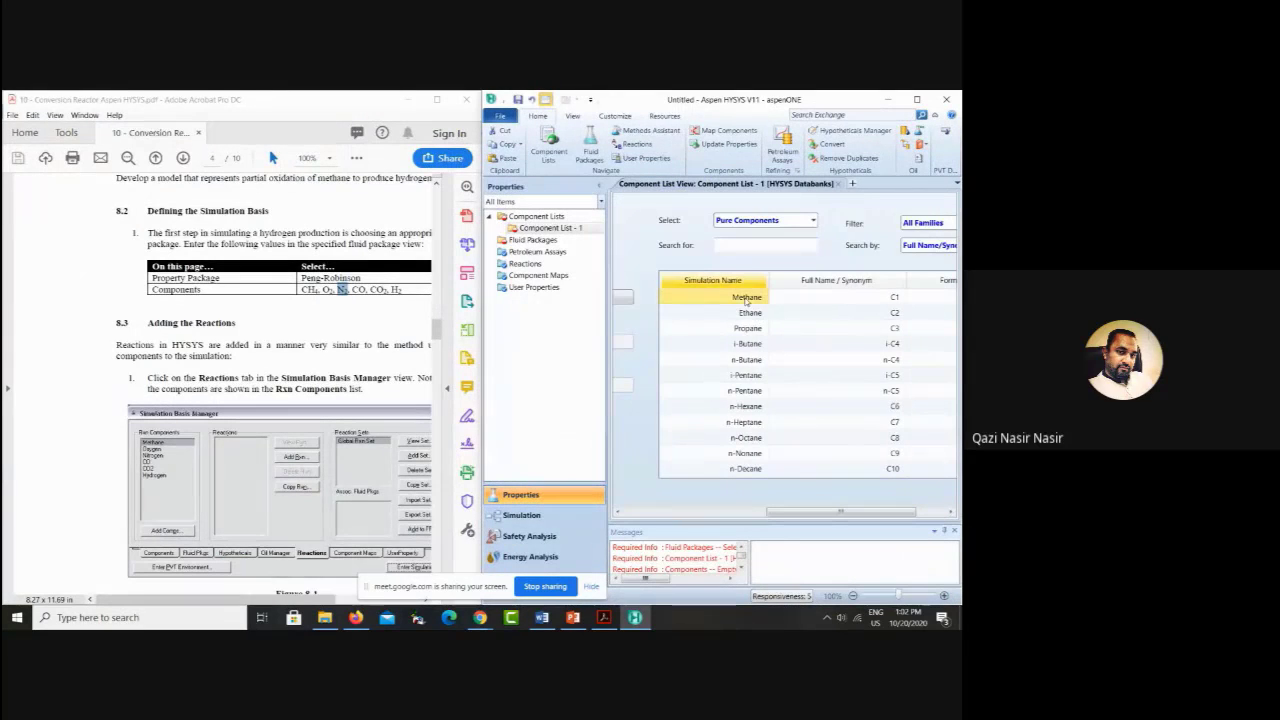
{"action": "left_click_drag", "start_coordinate": [797, 514], "coordinate": [764, 516]}
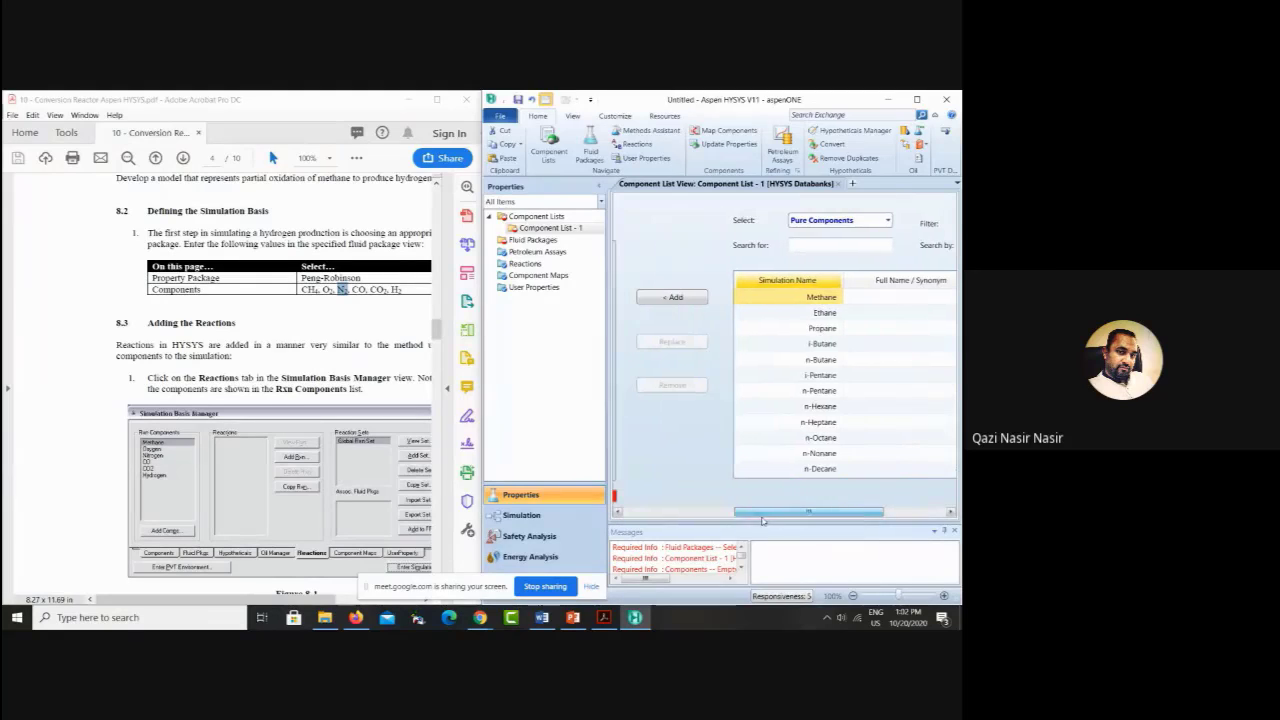
{"action": "left_click", "coordinate": [671, 302]}
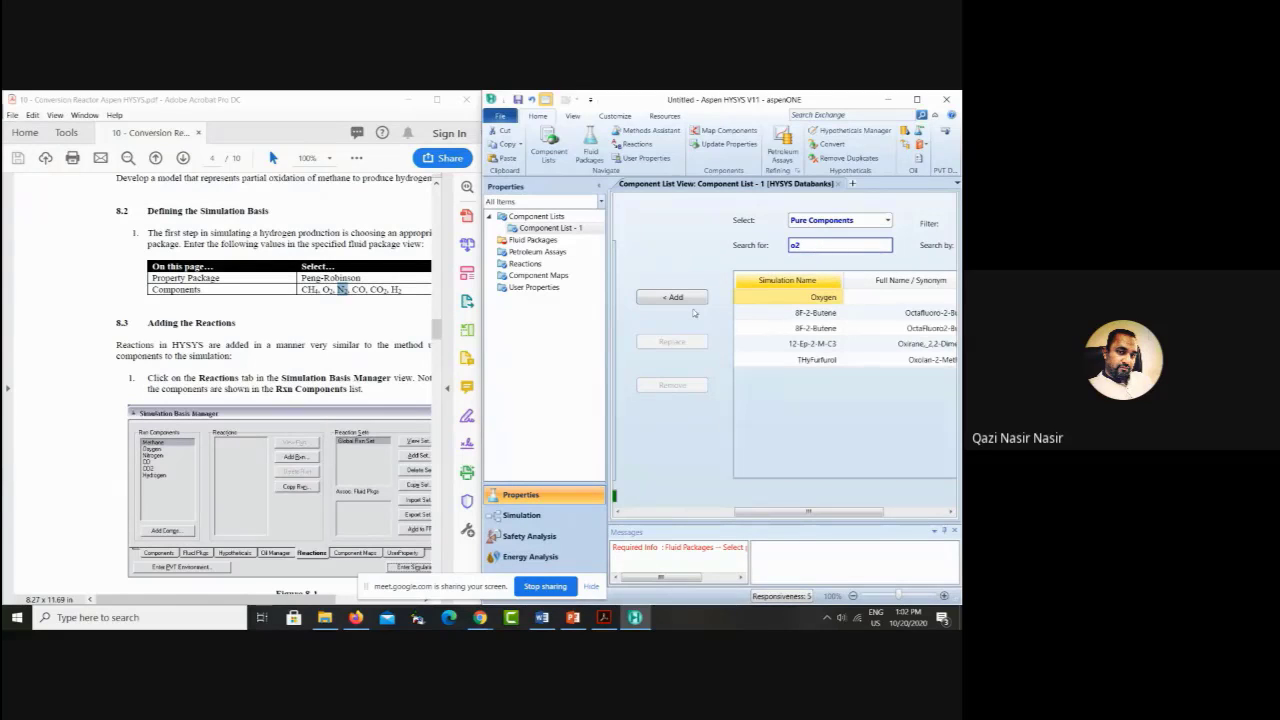
Step: Add oxygen and nitrogen to the component list, searching for them by formula
{"action": "left_click", "coordinate": [678, 299]}
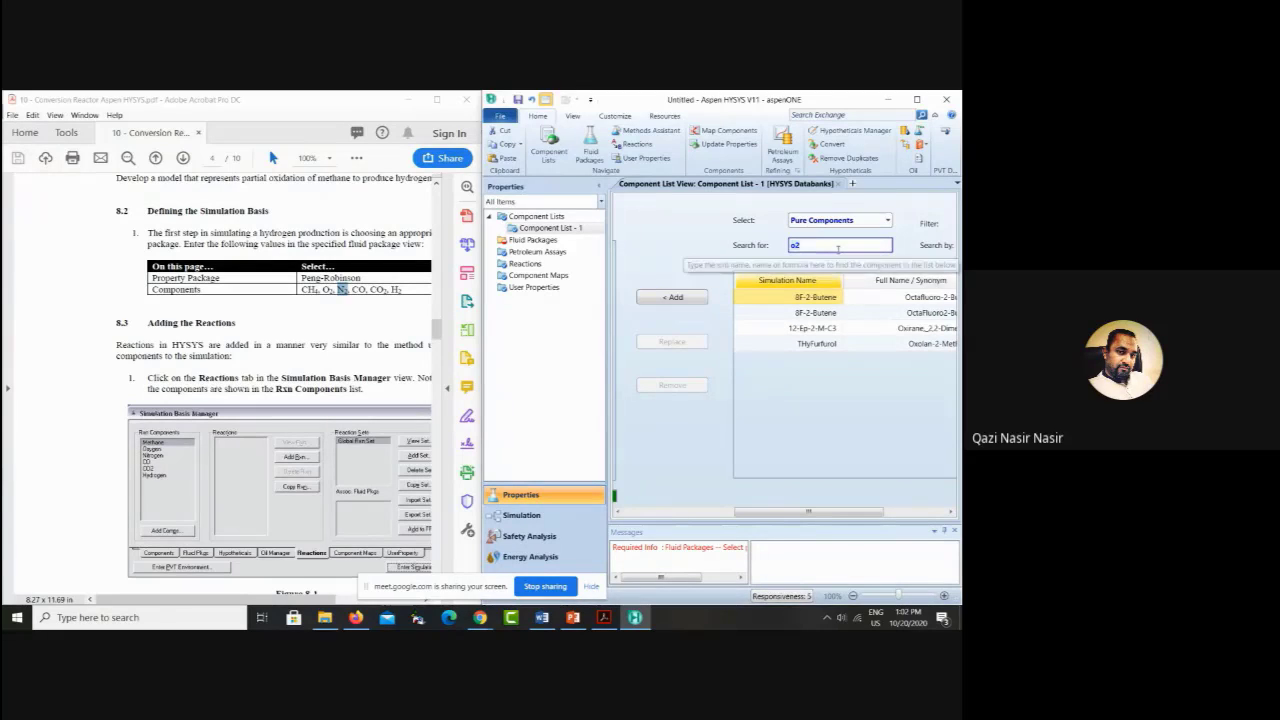
{"action": "double_click", "coordinate": [838, 245]}
{"action": "type", "text": "n2"}
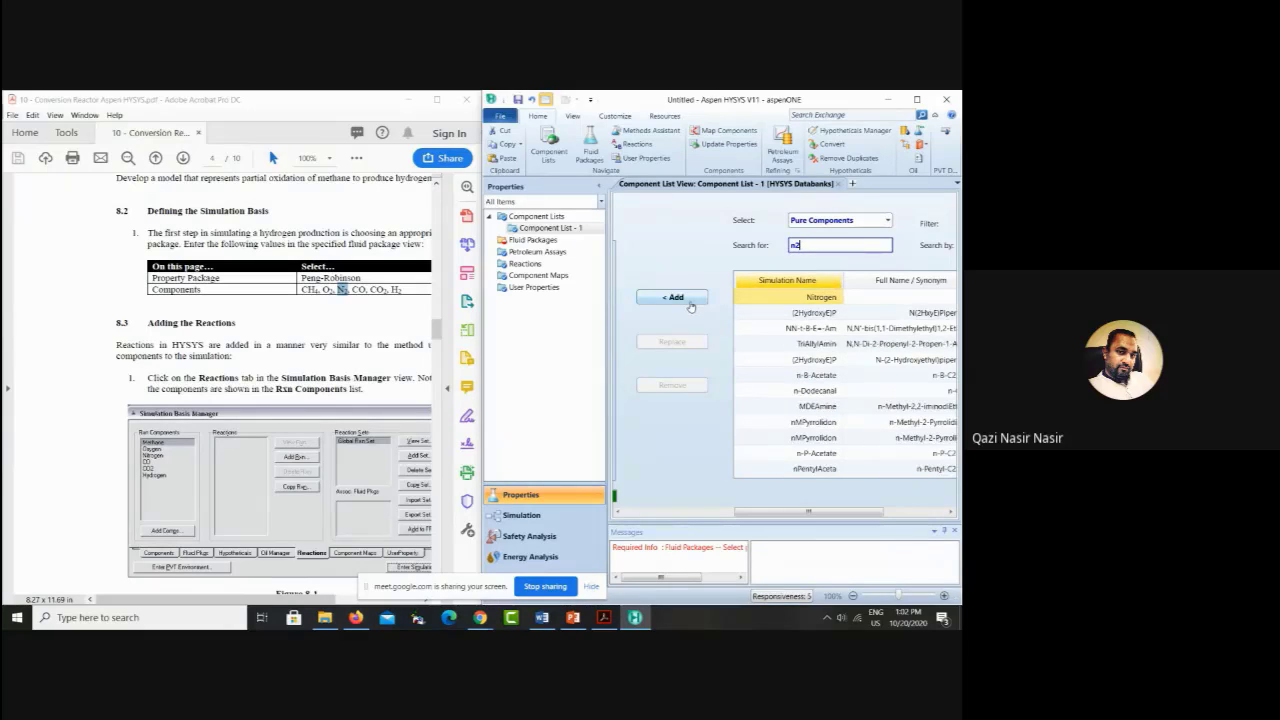
{"action": "left_click", "coordinate": [688, 300]}
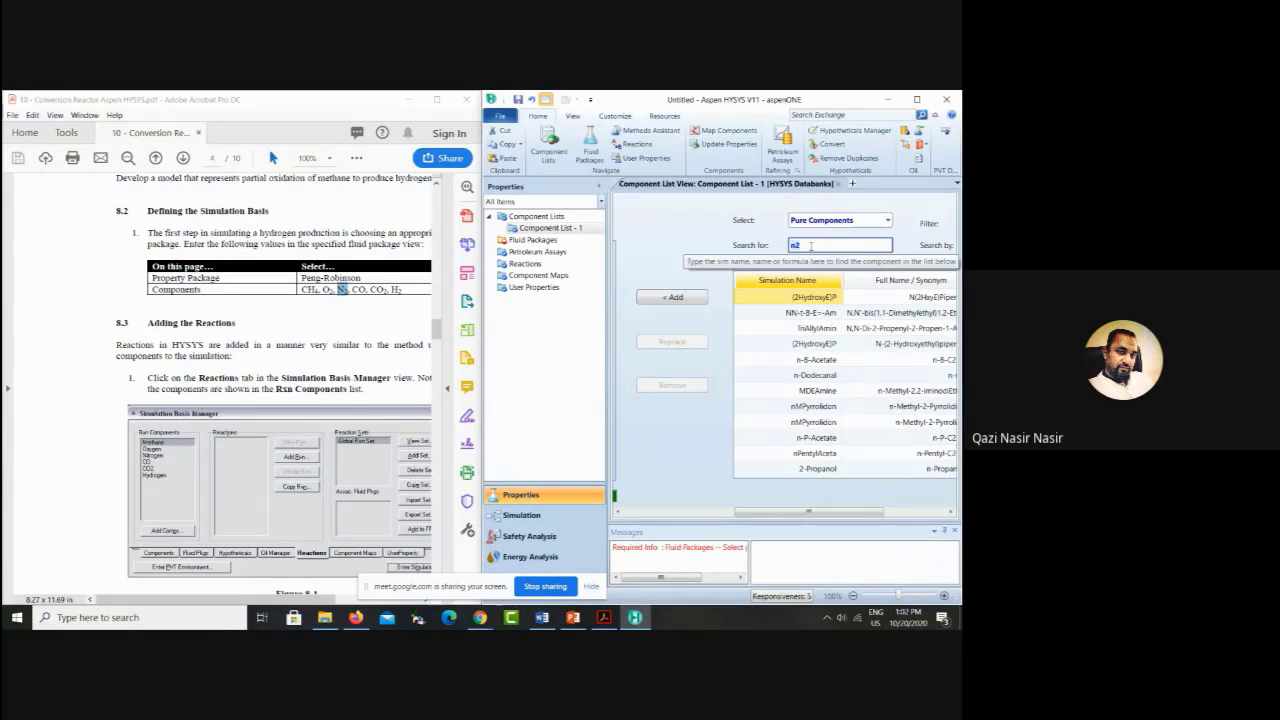
Step: Find CO and CO2 among the pure components and add both to the component list
{"action": "type", "text": "CO"}
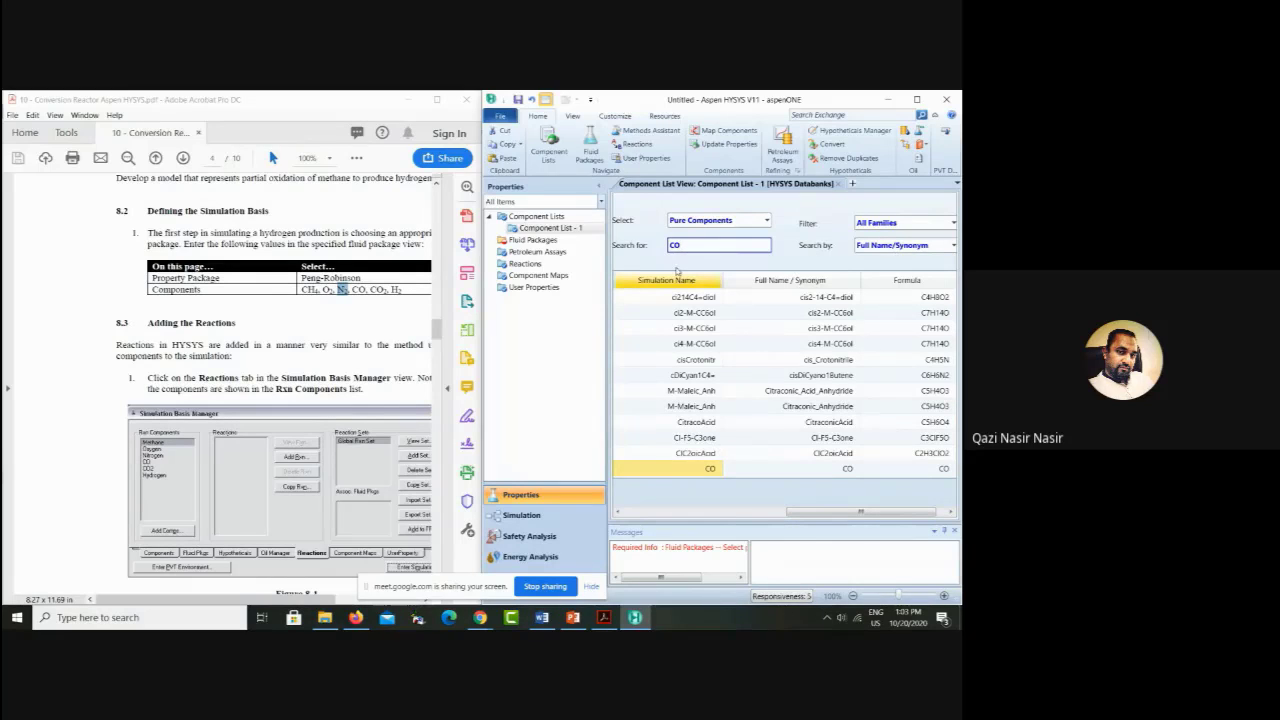
{"action": "left_click_drag", "start_coordinate": [802, 515], "coordinate": [755, 515]}
{"action": "left_click", "coordinate": [655, 296]}
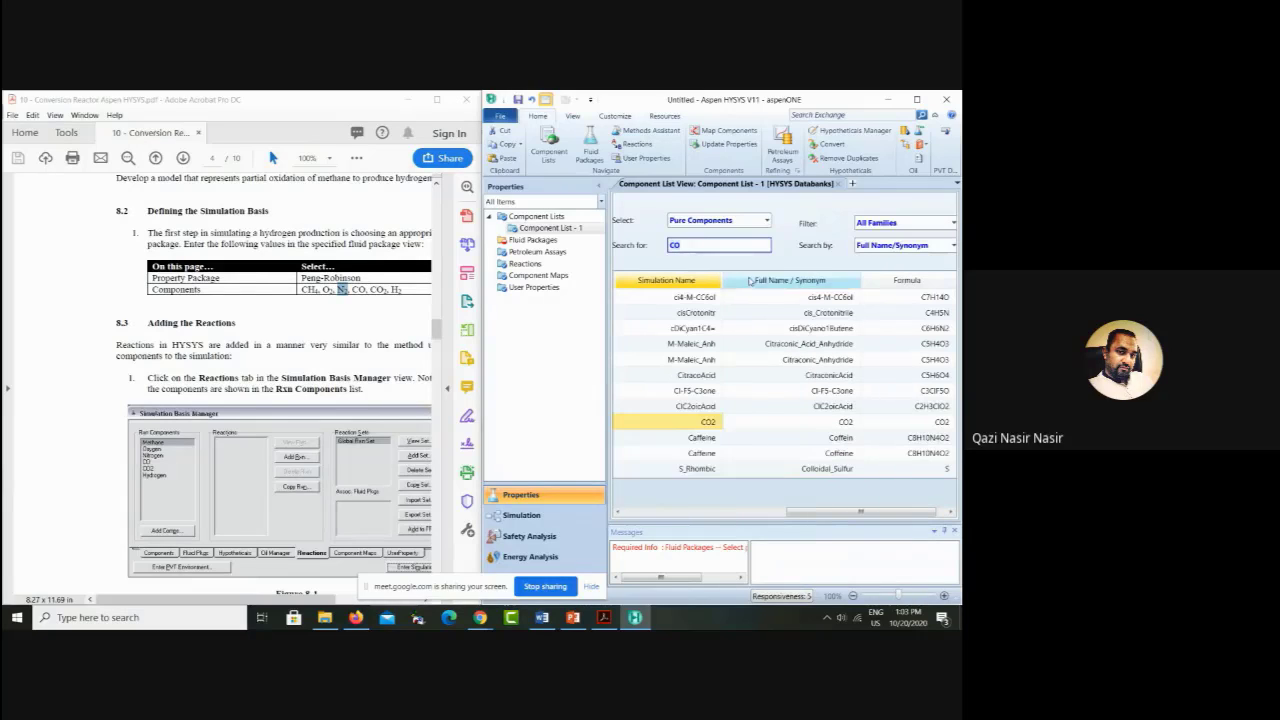
{"action": "left_click", "coordinate": [719, 249]}
{"action": "key", "text": "BackSpace"}
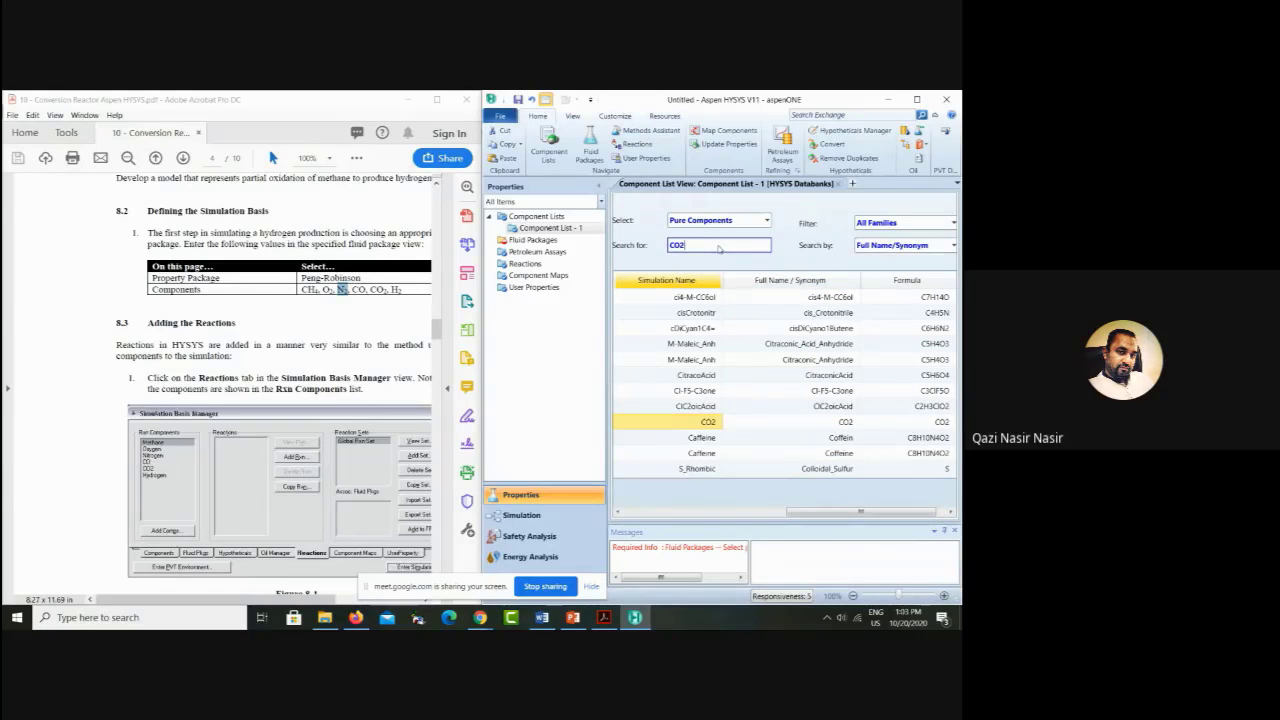
{"action": "type", "text": "O2"}
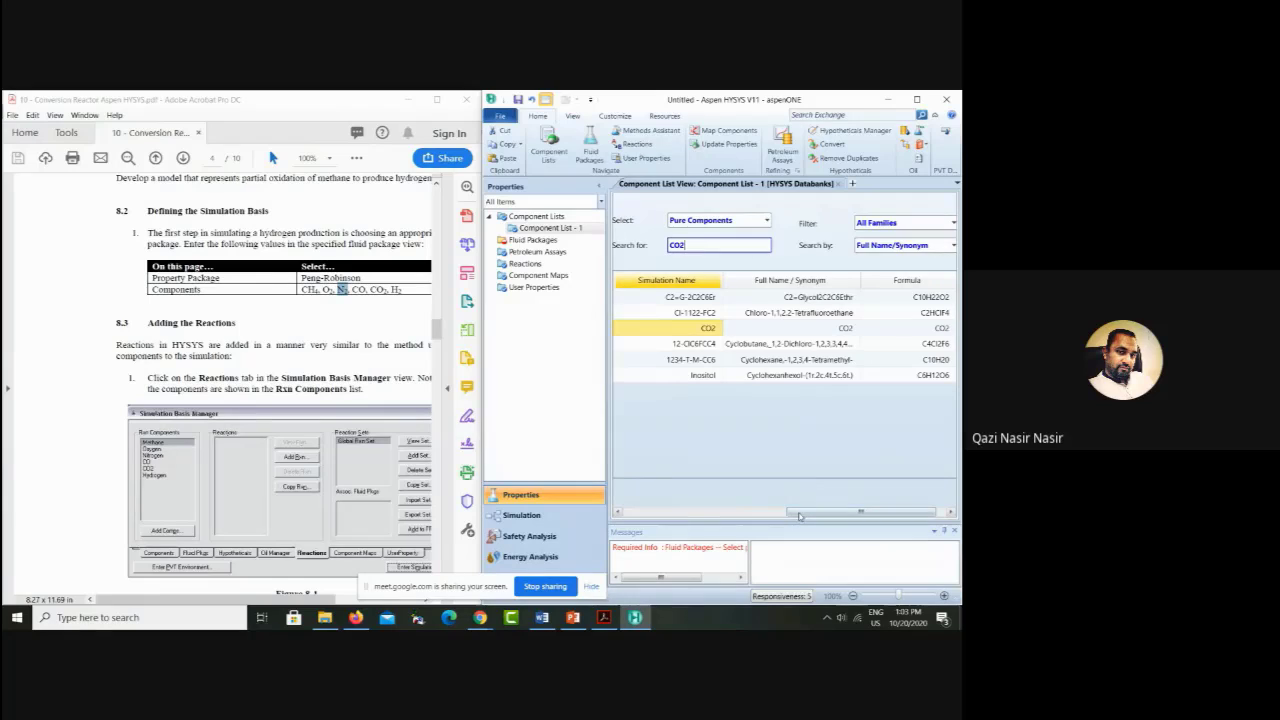
{"action": "left_click_drag", "start_coordinate": [804, 512], "coordinate": [724, 512]}
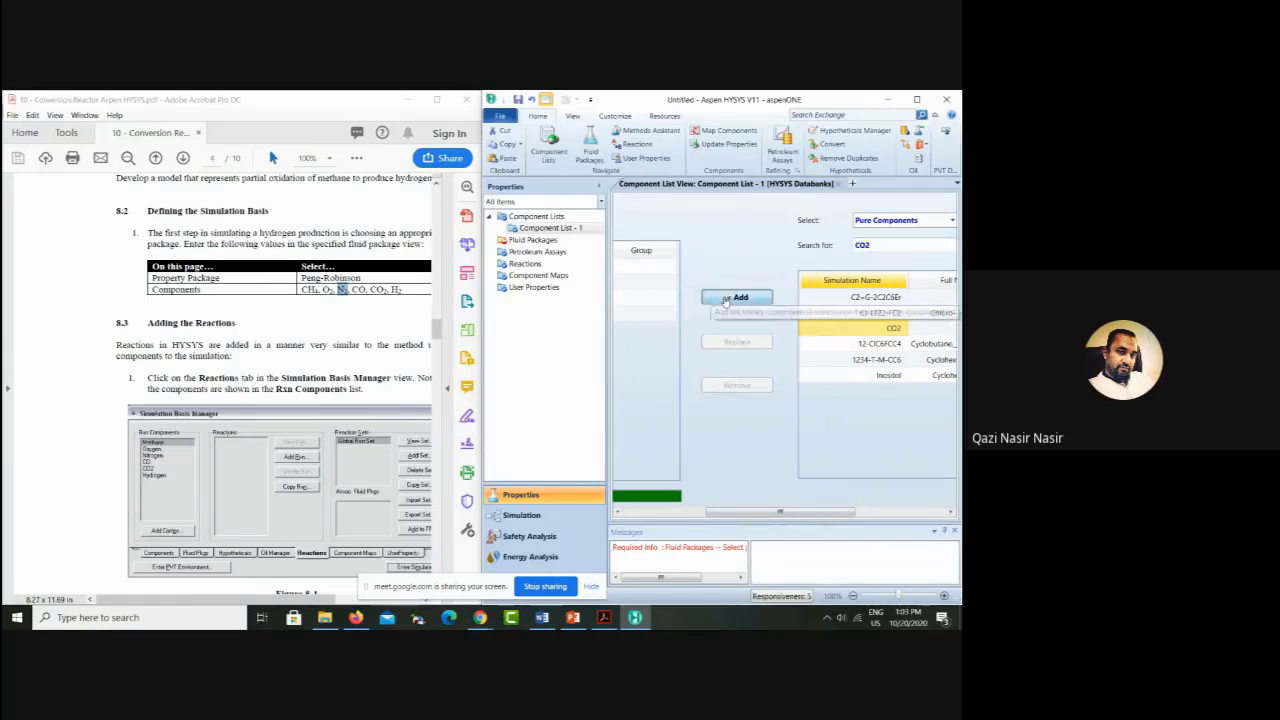
{"action": "left_click", "coordinate": [737, 297]}
Step: Add hydrogen to the component list and check the selected components
{"action": "type", "text": "H2"}
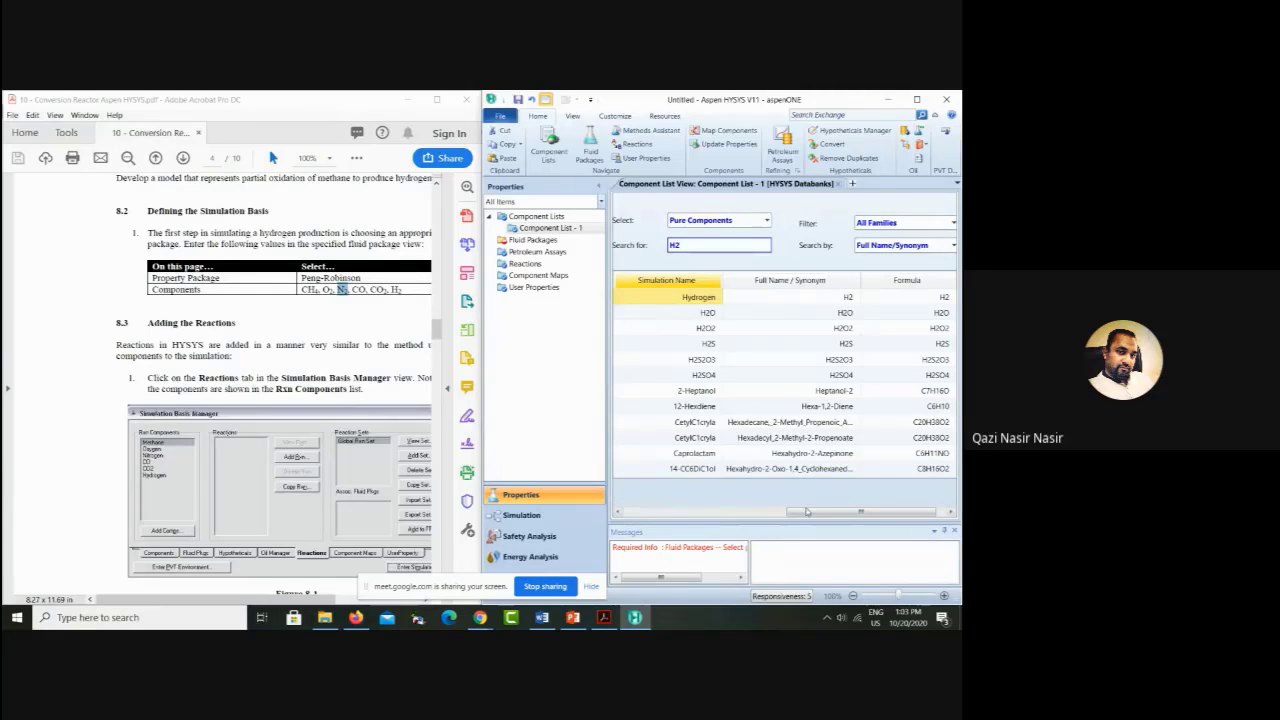
{"action": "left_click_drag", "start_coordinate": [807, 512], "coordinate": [720, 512]}
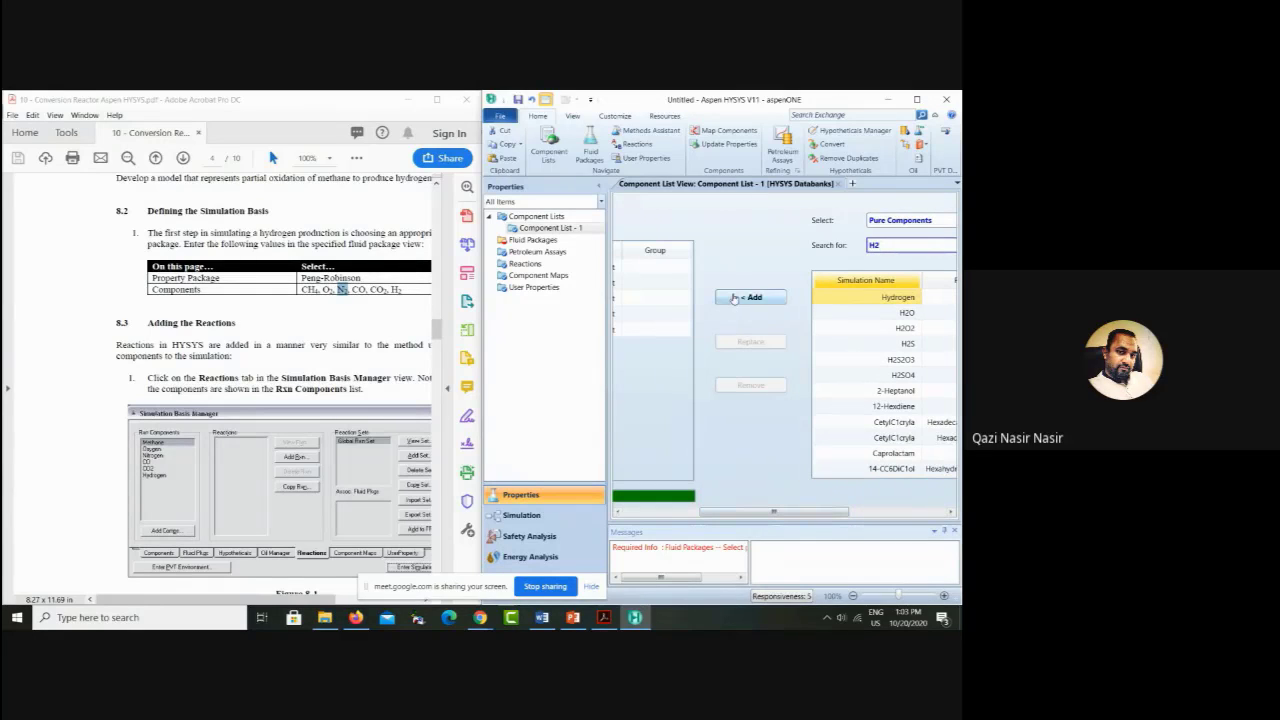
{"action": "left_click", "coordinate": [737, 297]}
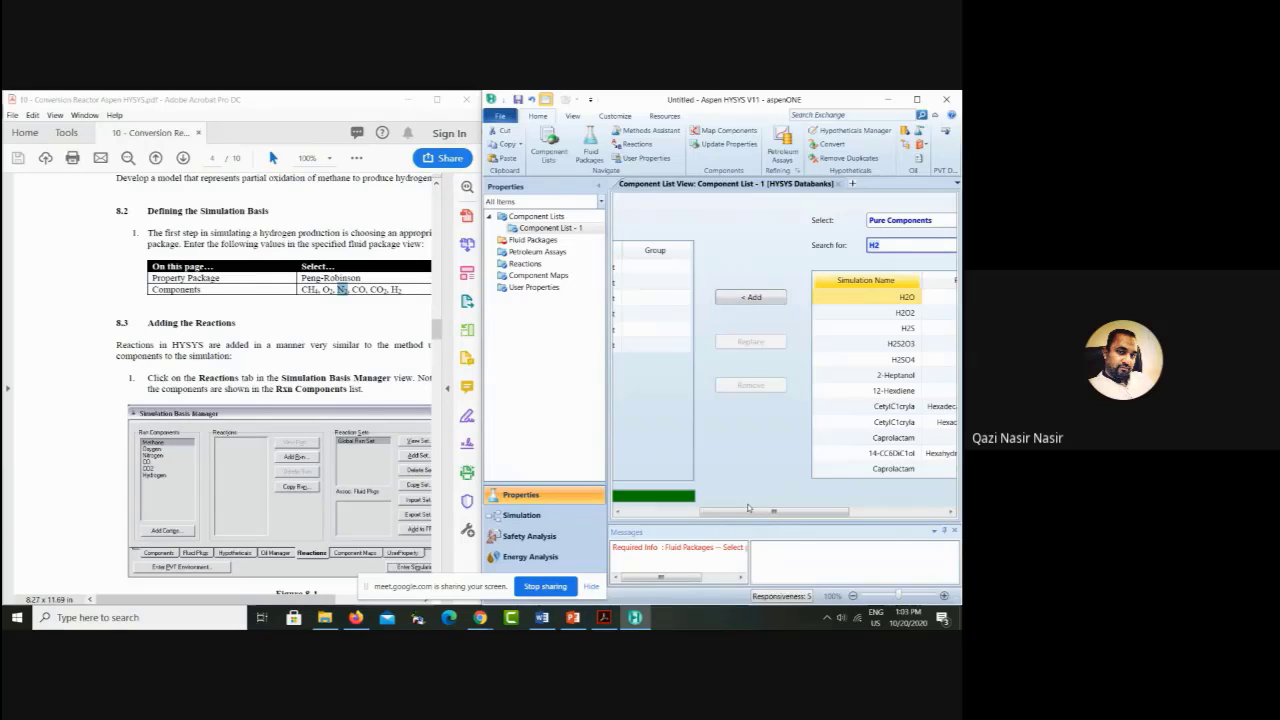
{"action": "left_click_drag", "start_coordinate": [739, 511], "coordinate": [670, 511]}
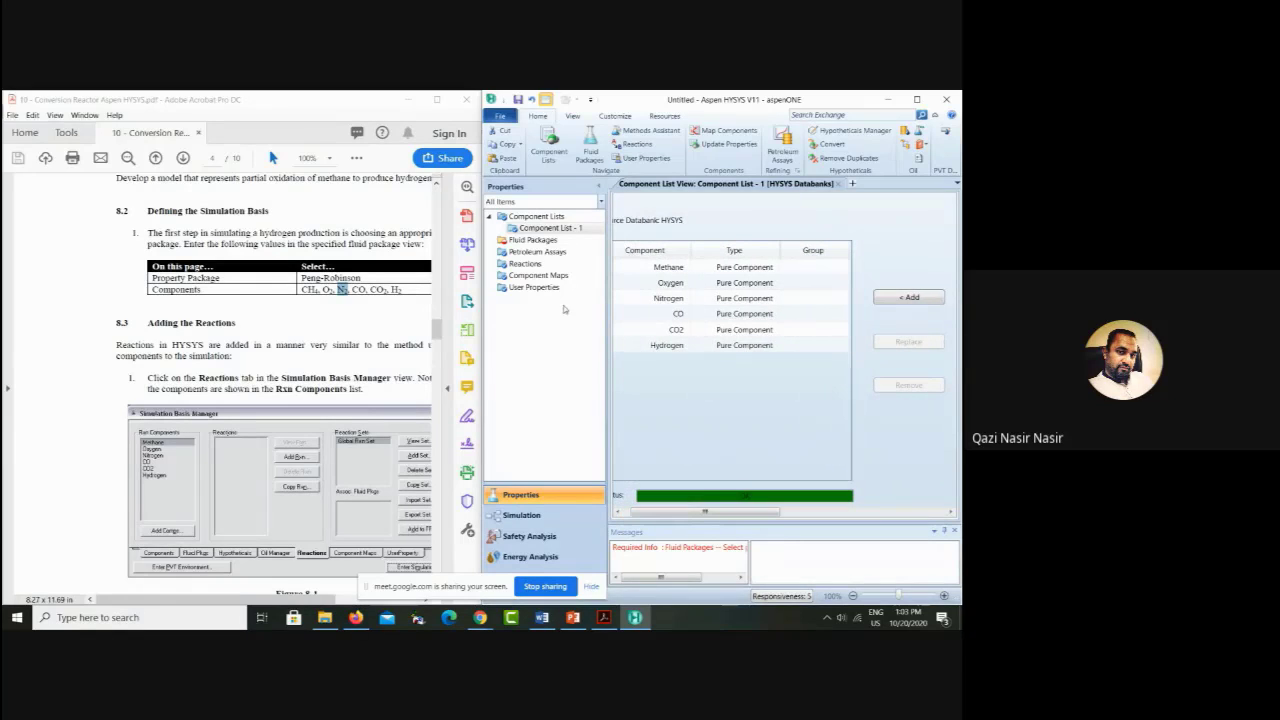
Step: Add a fluid package that uses the Peng-Robinson property package
{"action": "left_click", "coordinate": [529, 245]}
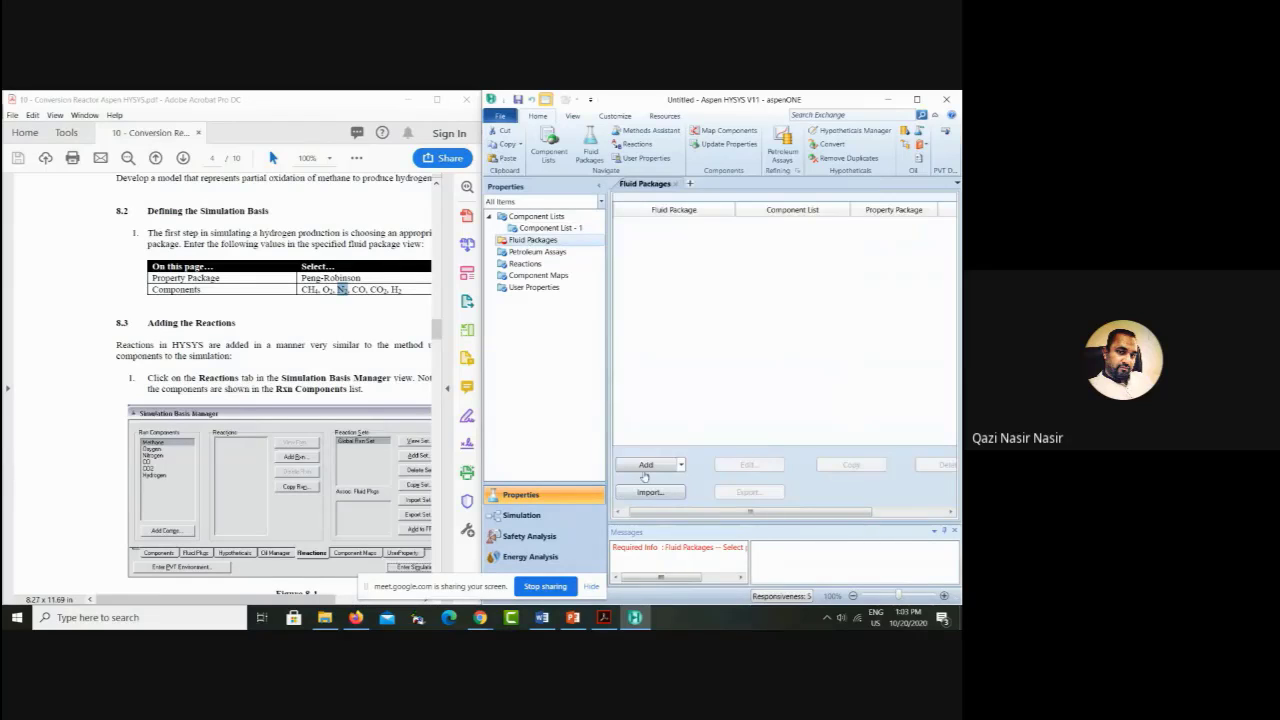
{"action": "left_click", "coordinate": [646, 465]}
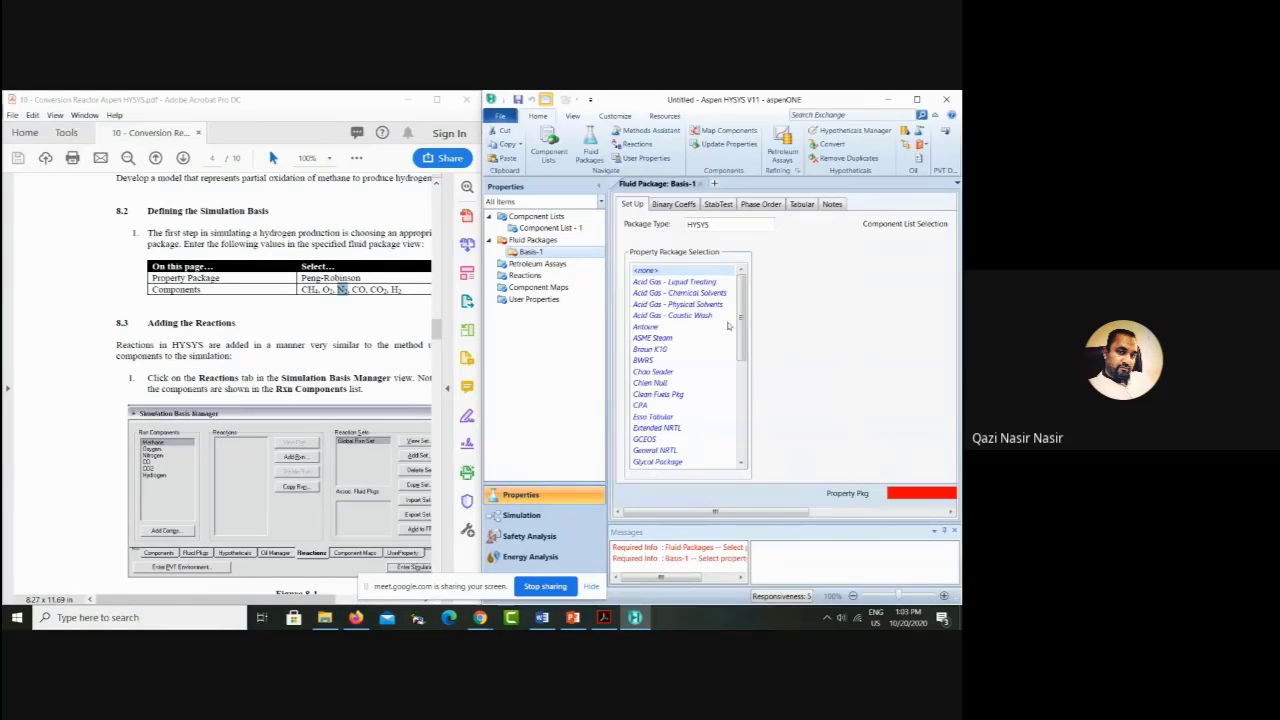
{"action": "left_click_drag", "start_coordinate": [743, 320], "coordinate": [743, 403]}
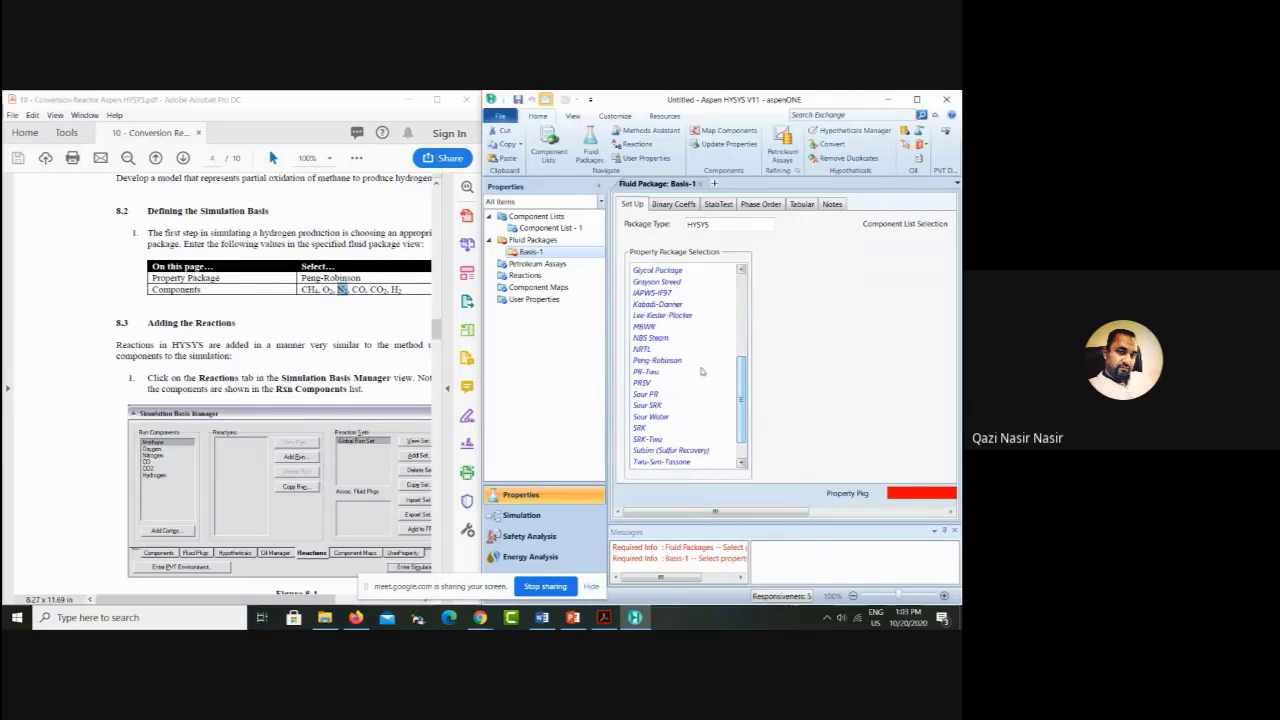
{"action": "left_click", "coordinate": [657, 361]}
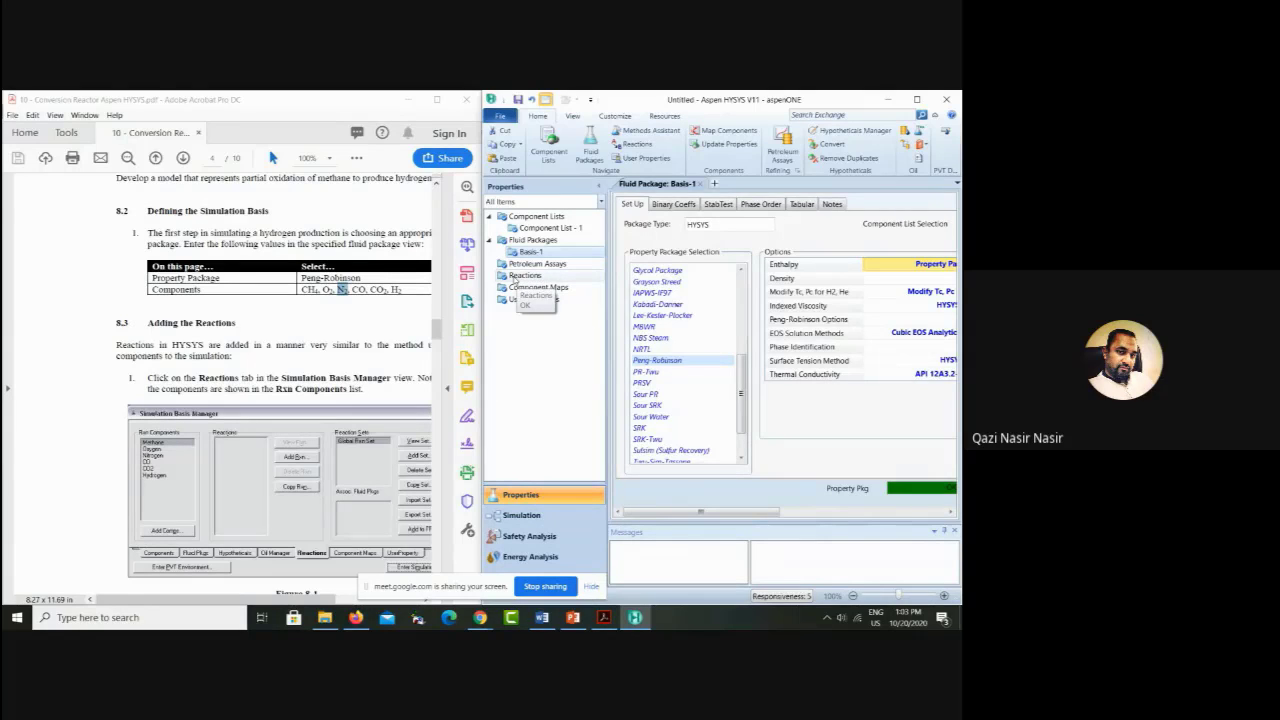
Step: Add a new reaction set to the case's reactions
{"action": "left_click", "coordinate": [514, 276]}
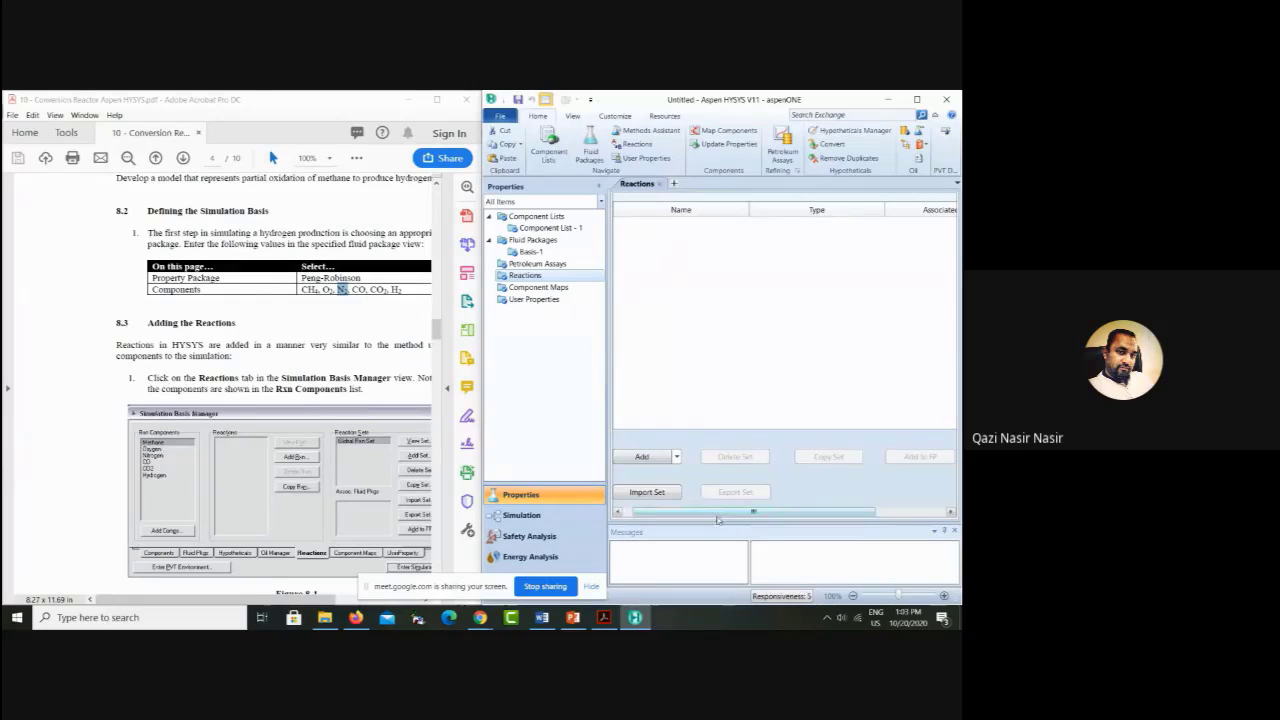
{"action": "left_click_drag", "start_coordinate": [718, 516], "coordinate": [705, 516]}
{"action": "left_click", "coordinate": [656, 457]}
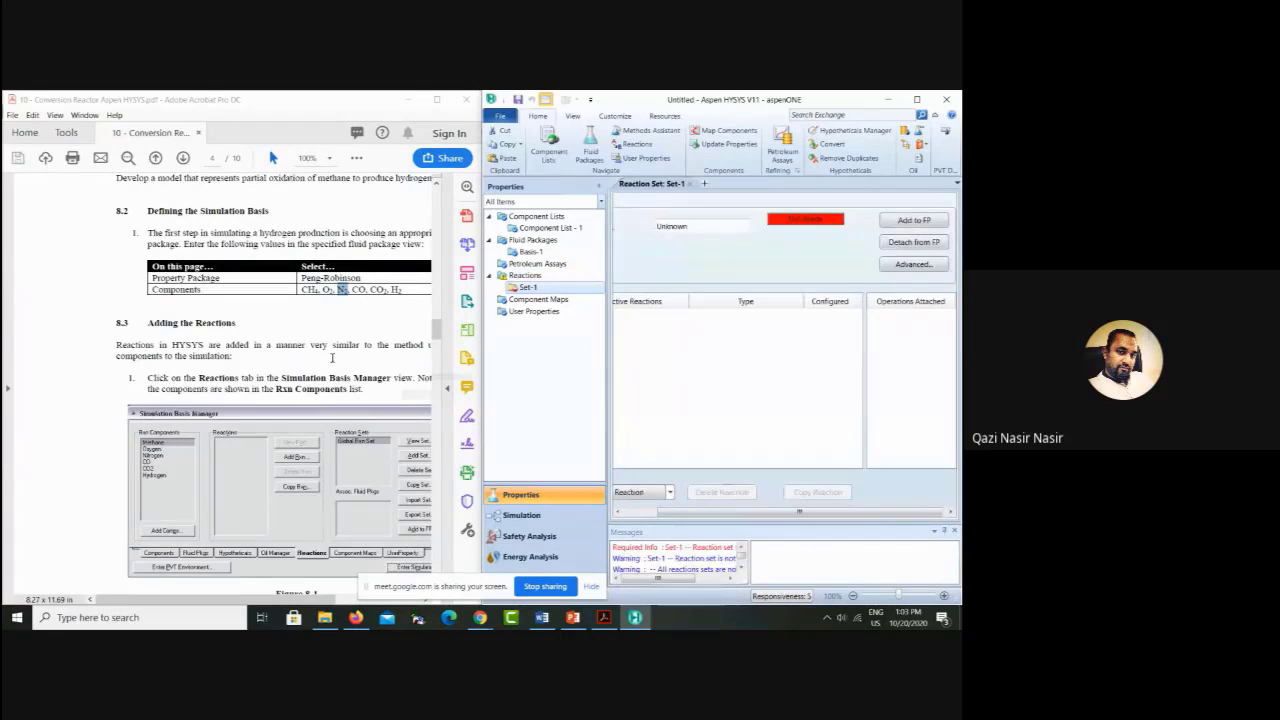
Step: Examine the two methane oxidation equations in section 8.1 of the PDF and return to the empty reaction set
{"action": "scroll", "coordinate": [332, 357], "scroll_direction": "up", "scroll_amount": 5}
{"action": "left_click", "coordinate": [297, 391]}
{"action": "left_click_drag", "start_coordinate": [297, 391], "coordinate": [350, 418]}
{"action": "left_click", "coordinate": [288, 409]}
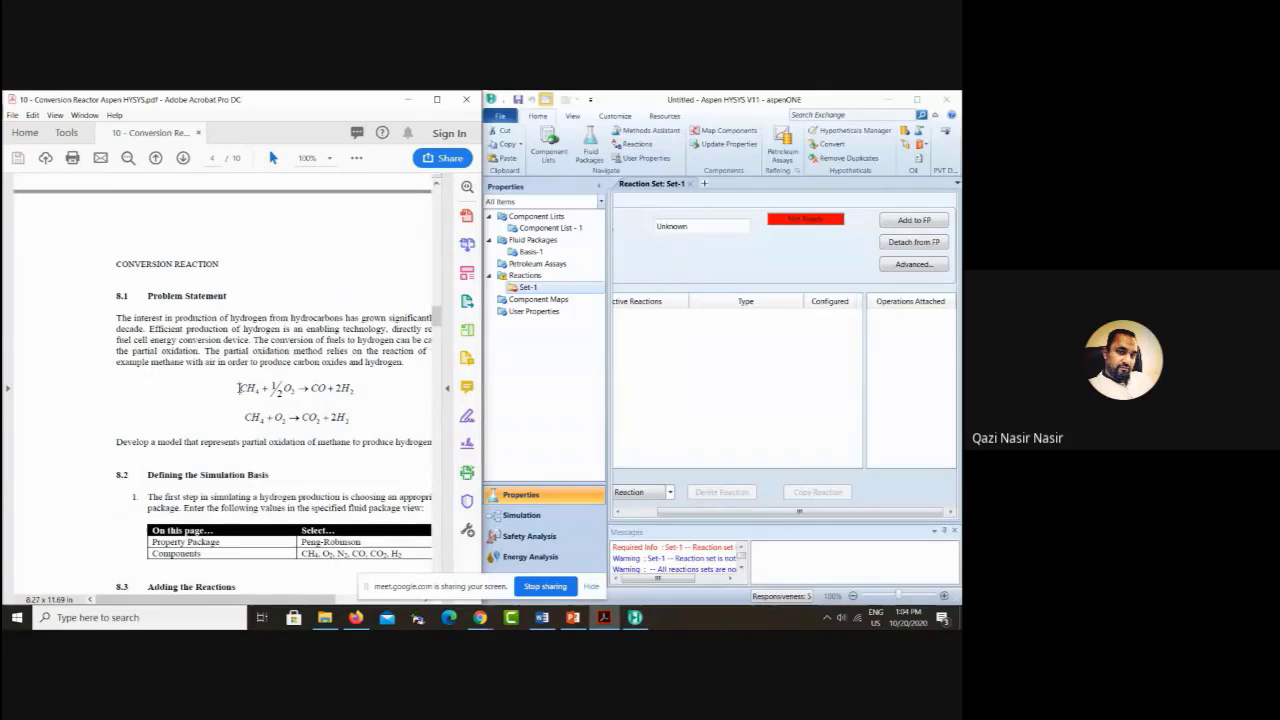
{"action": "left_click_drag", "start_coordinate": [238, 388], "coordinate": [355, 388]}
{"action": "left_click", "coordinate": [331, 393]}
{"action": "scroll", "coordinate": [305, 425], "scroll_direction": "down", "scroll_amount": 3}
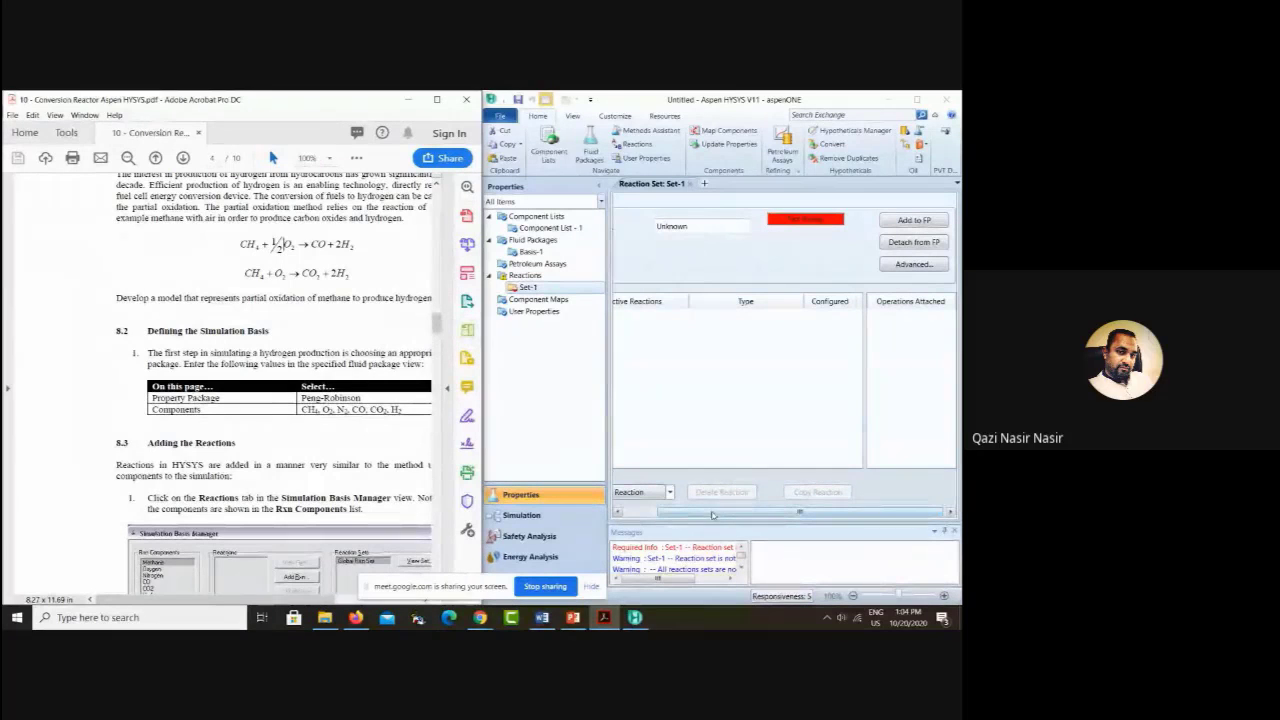
{"action": "left_click_drag", "start_coordinate": [712, 514], "coordinate": [647, 516]}
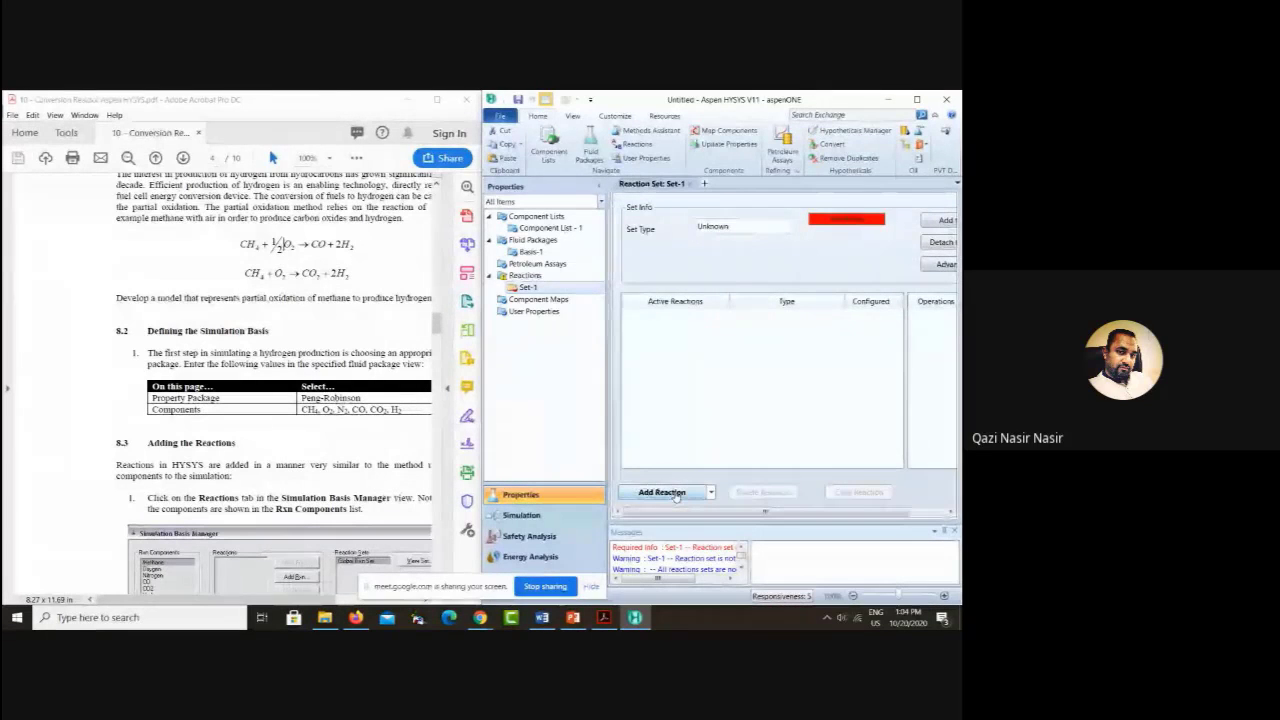
Step: Add a reaction of type Conversion from the Hysys reactant source to the reaction set
{"action": "left_click", "coordinate": [676, 494]}
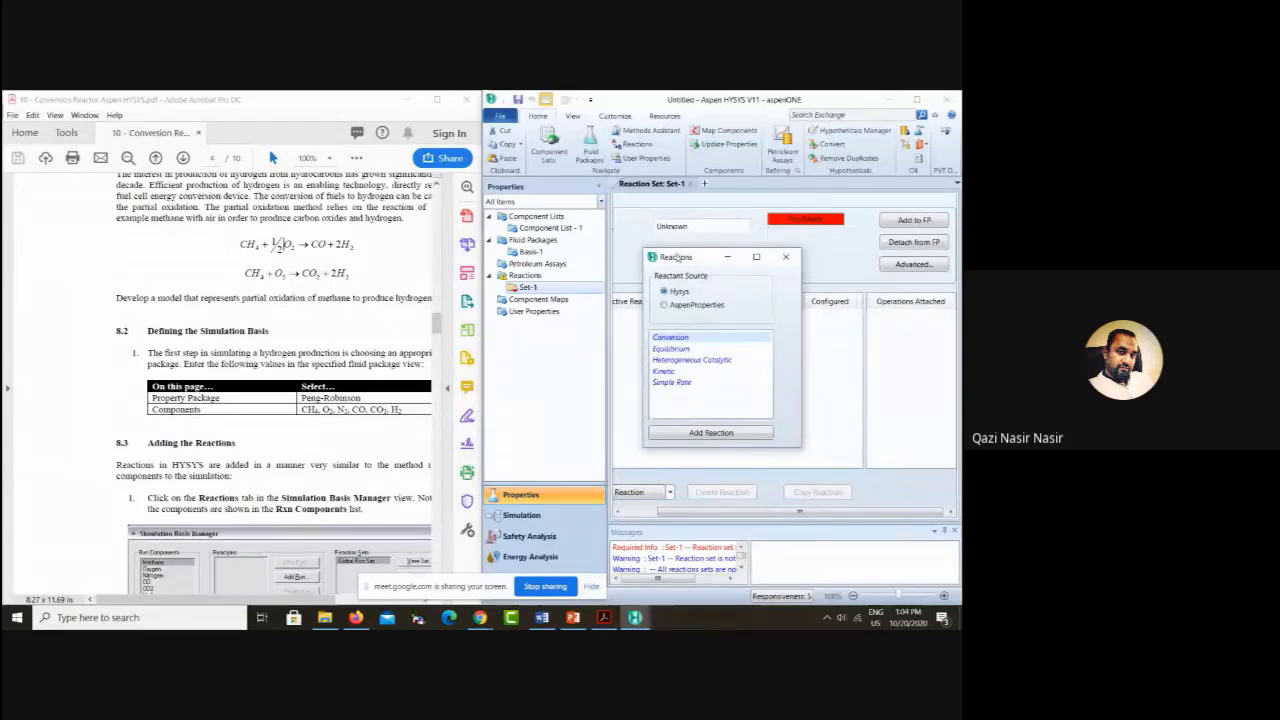
{"action": "left_click_drag", "start_coordinate": [677, 257], "coordinate": [685, 212]}
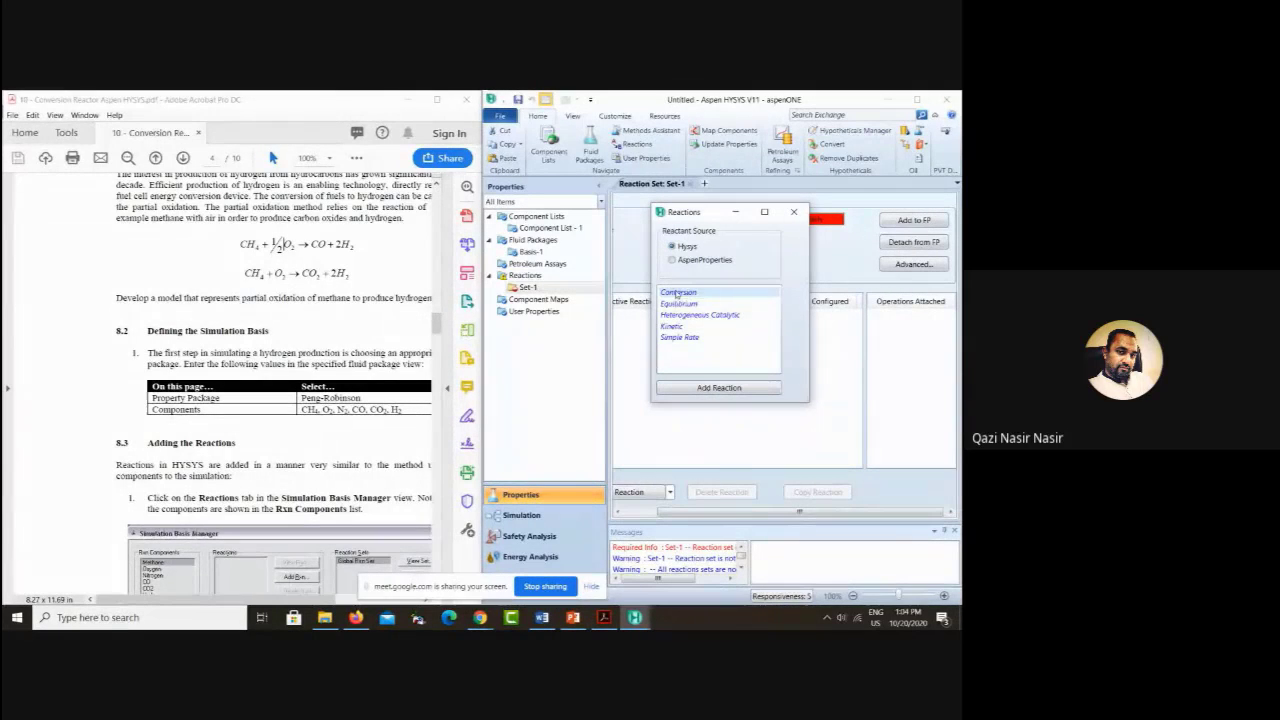
{"action": "left_click", "coordinate": [715, 390]}
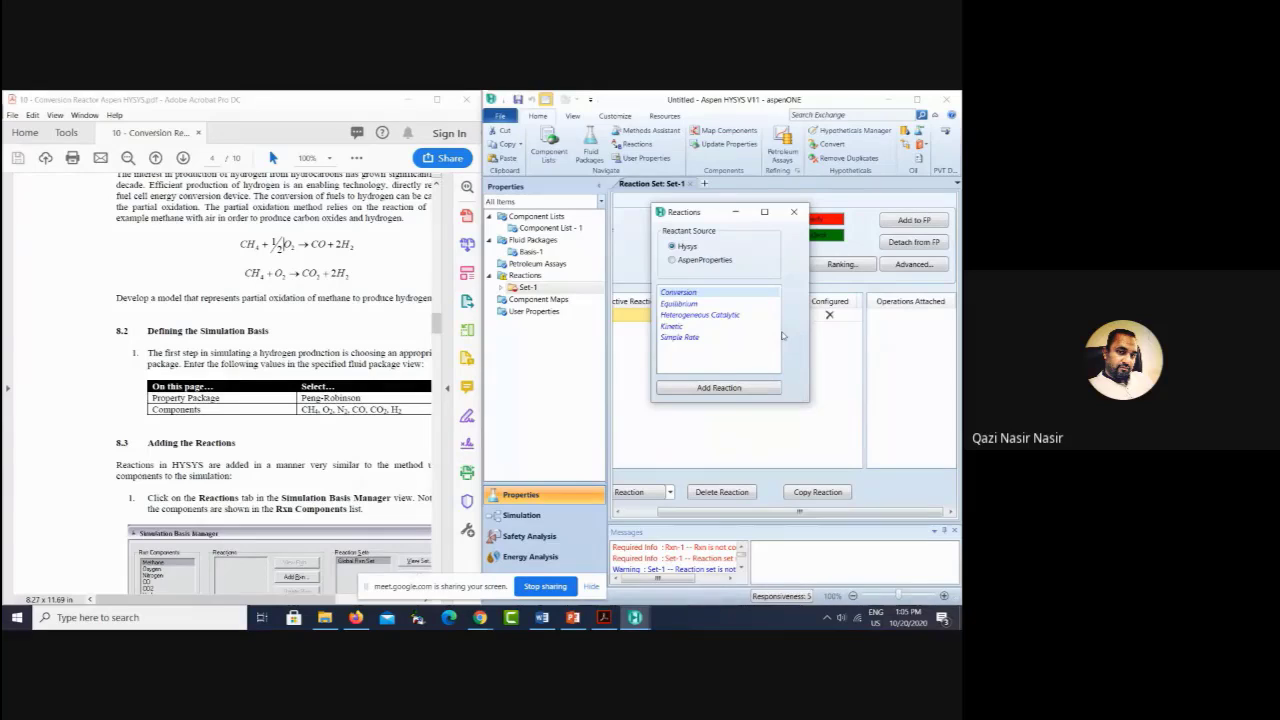
{"action": "left_click", "coordinate": [794, 212]}
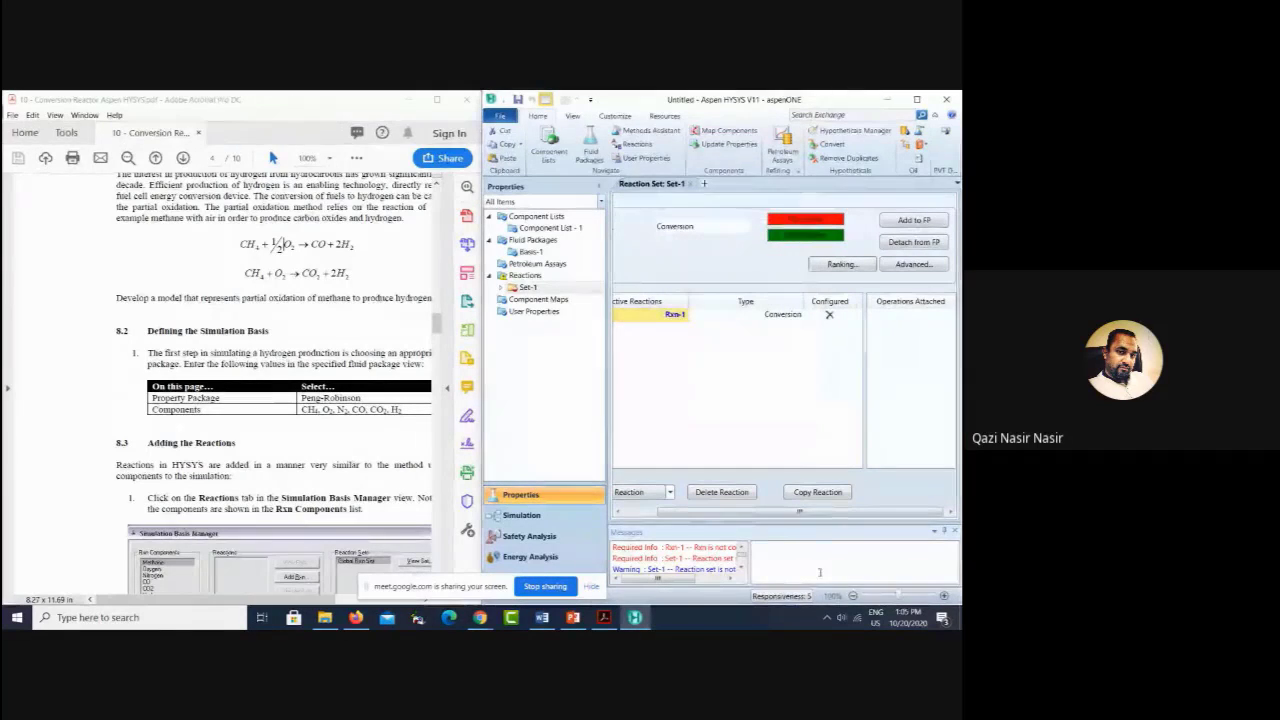
Step: Open the new conversion reaction's definition and consult the PDF guide's Rxn-1 example and the first equation in section 8.1
{"action": "left_click_drag", "start_coordinate": [799, 511], "coordinate": [758, 511]}
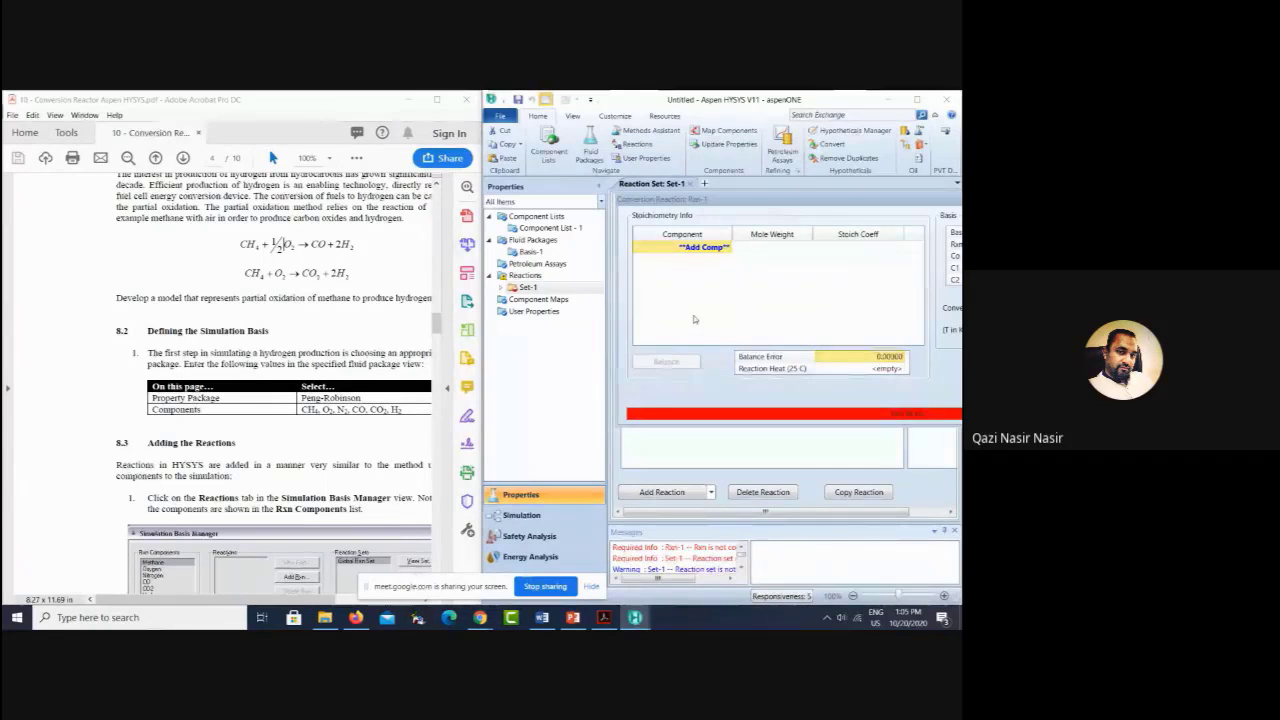
{"action": "left_click_drag", "start_coordinate": [757, 197], "coordinate": [451, 198]}
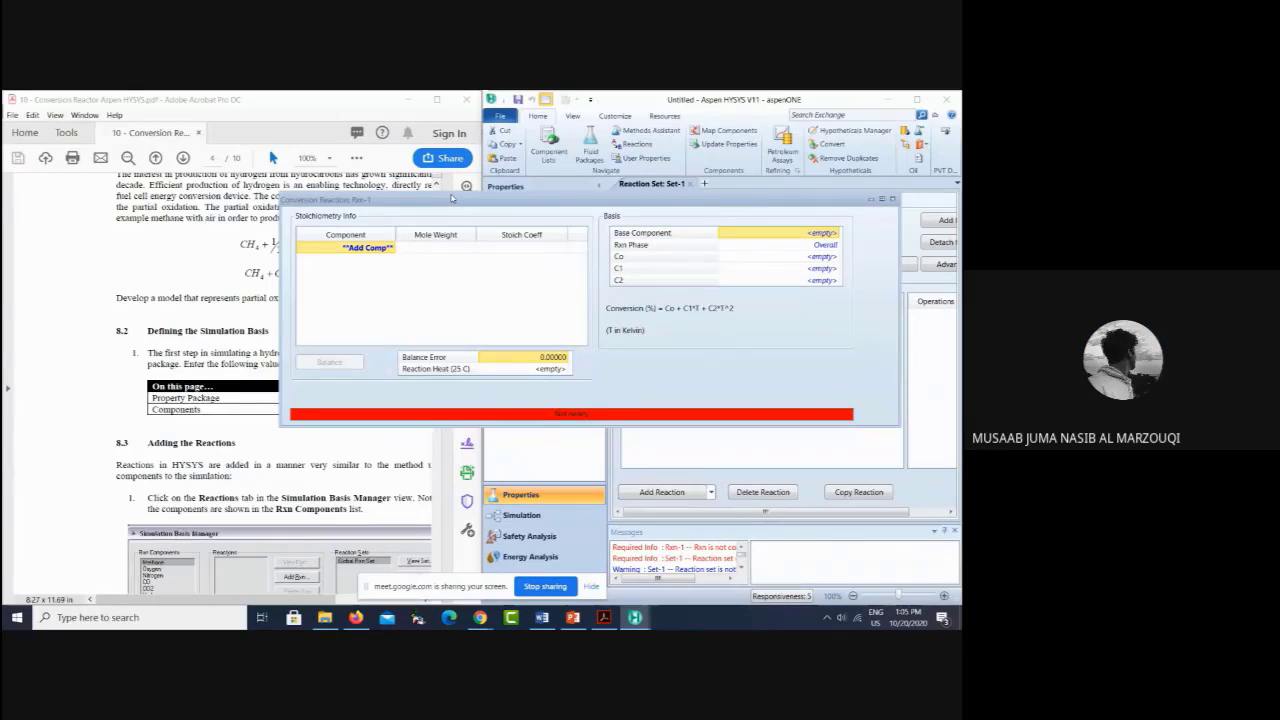
{"action": "left_click_drag", "start_coordinate": [451, 198], "coordinate": [523, 251]}
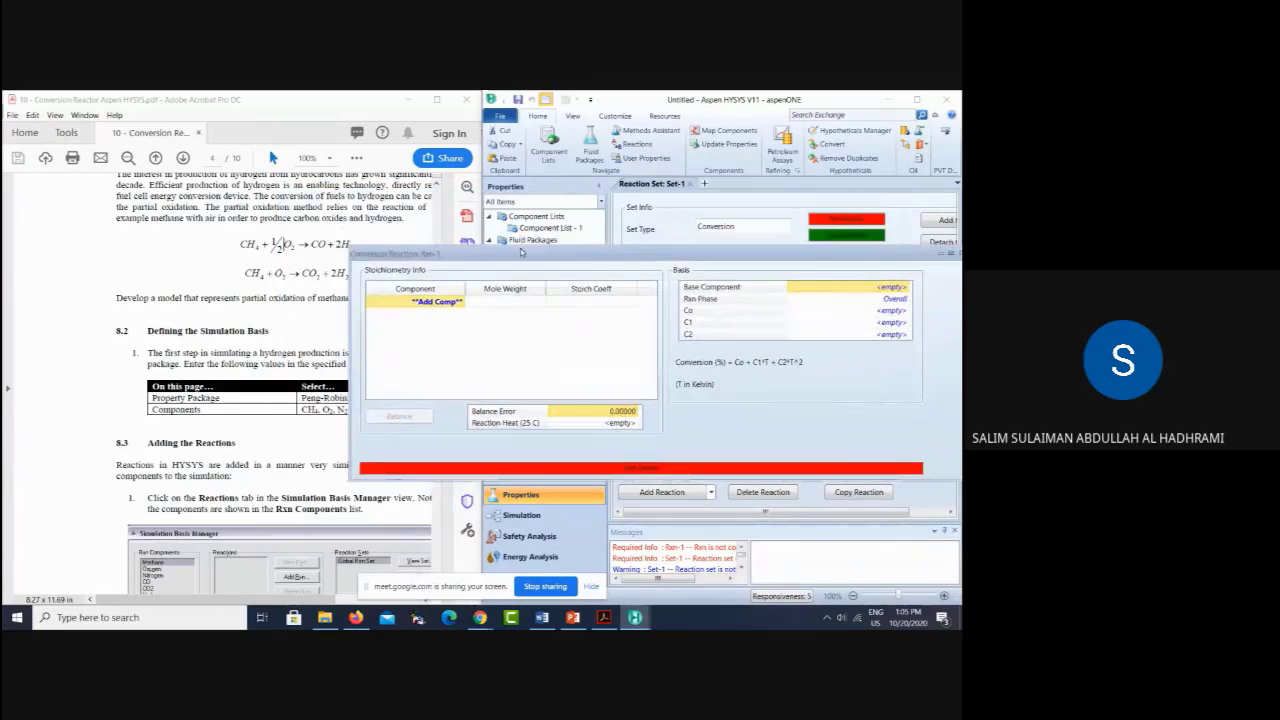
{"action": "left_click", "coordinate": [127, 370]}
{"action": "scroll", "coordinate": [127, 370], "scroll_direction": "down", "scroll_amount": 5}
{"action": "scroll", "coordinate": [127, 370], "scroll_direction": "down", "scroll_amount": 8}
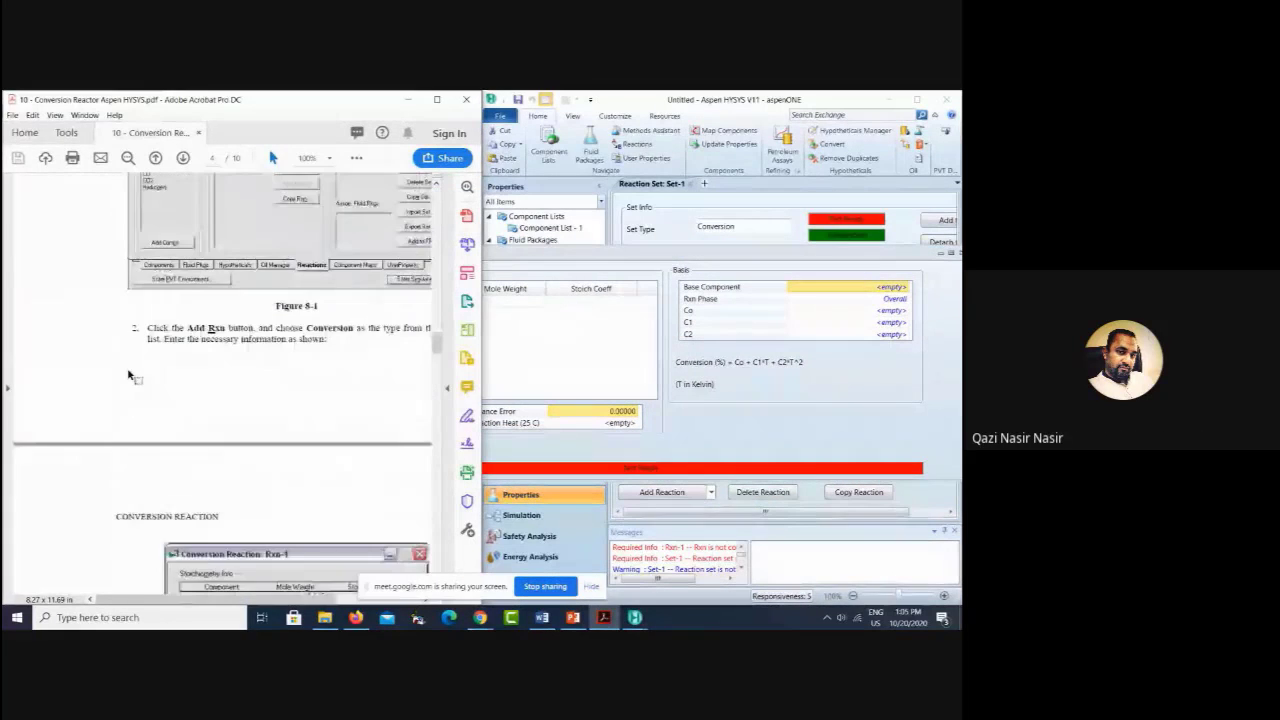
{"action": "scroll", "coordinate": [128, 375], "scroll_direction": "up", "scroll_amount": 3}
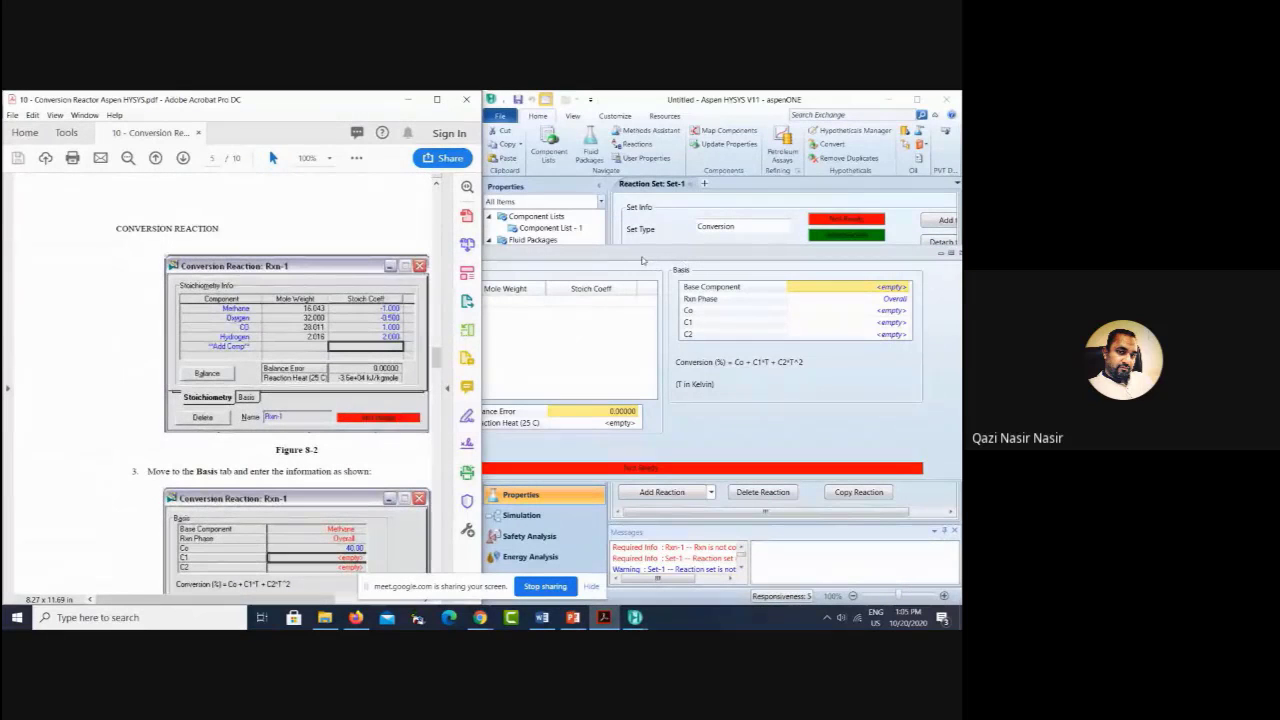
{"action": "left_click_drag", "start_coordinate": [643, 260], "coordinate": [719, 252]}
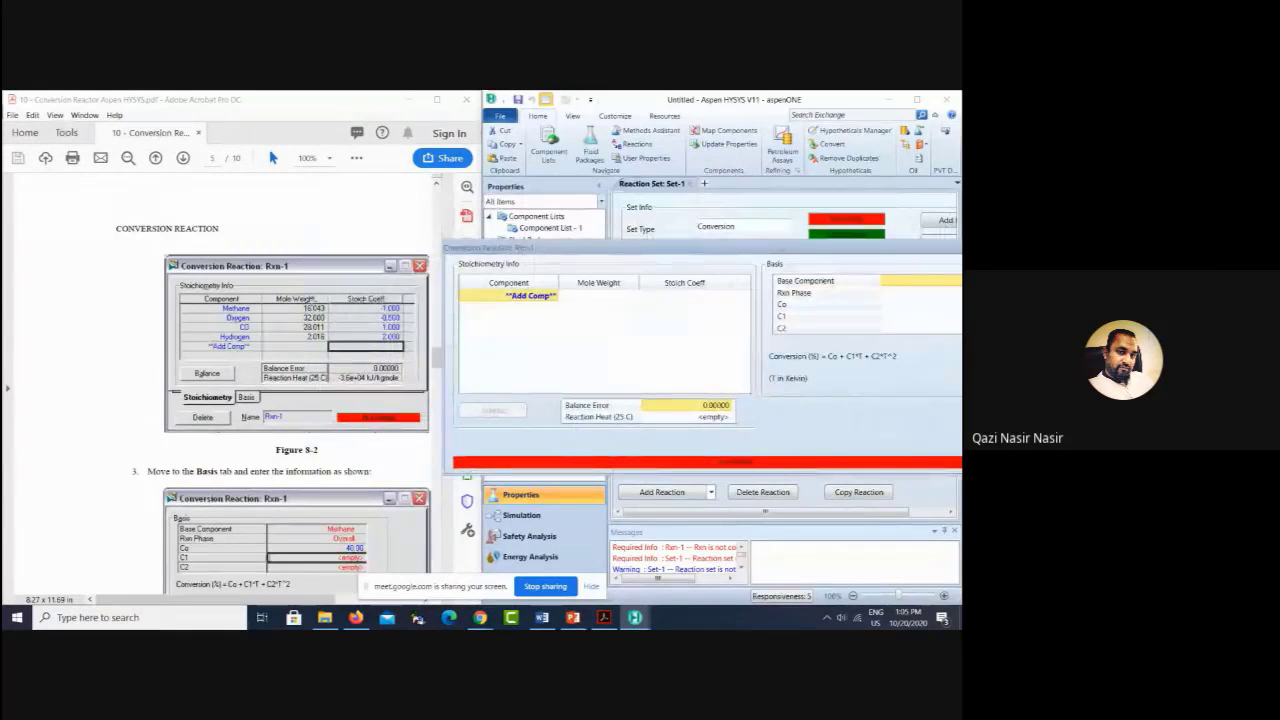
{"action": "scroll", "coordinate": [238, 320], "scroll_direction": "up", "scroll_amount": 10}
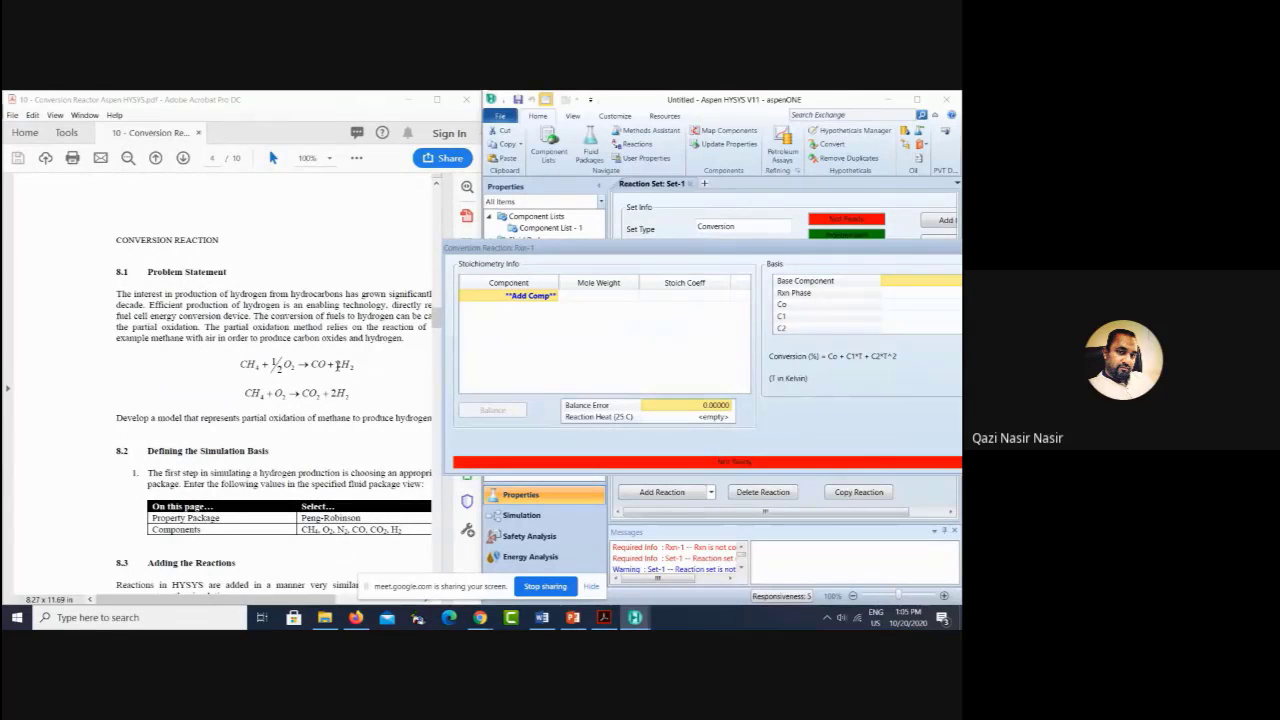
Step: Add the reactants Methane and Oxygen to the conversion reaction's stoichiometry
{"action": "left_click", "coordinate": [552, 296]}
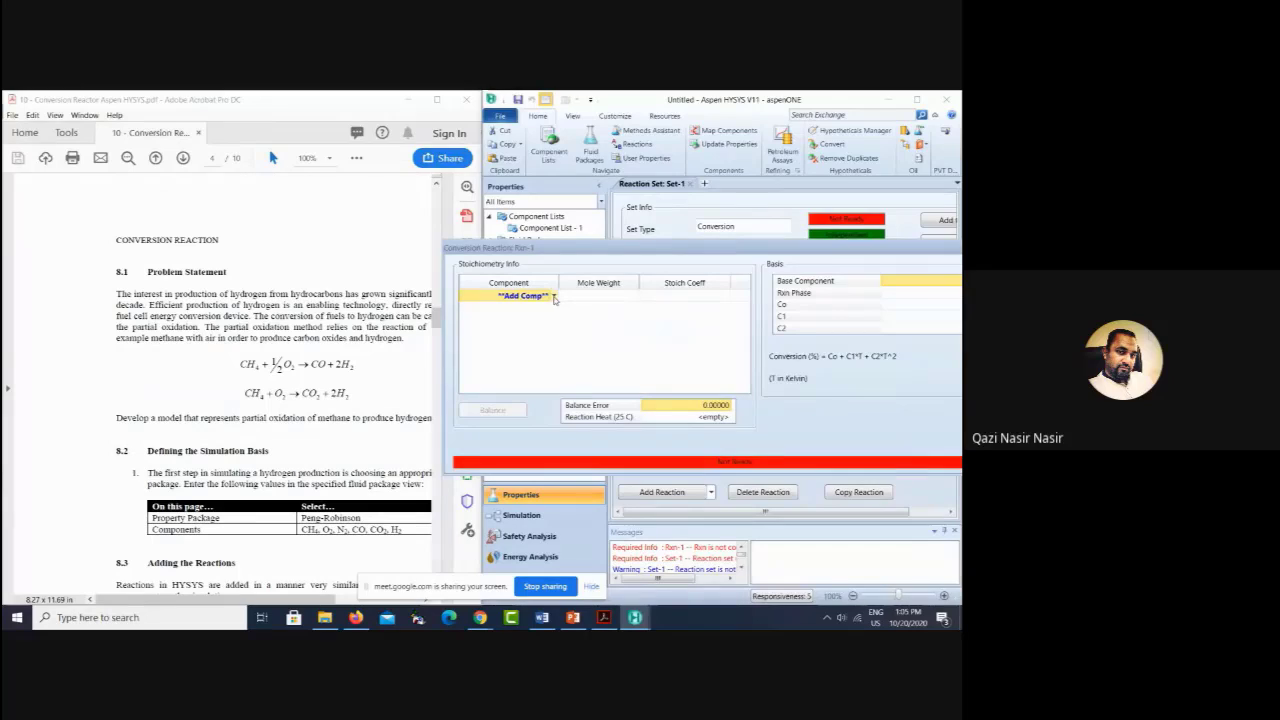
{"action": "left_click", "coordinate": [554, 298]}
{"action": "left_click", "coordinate": [552, 312]}
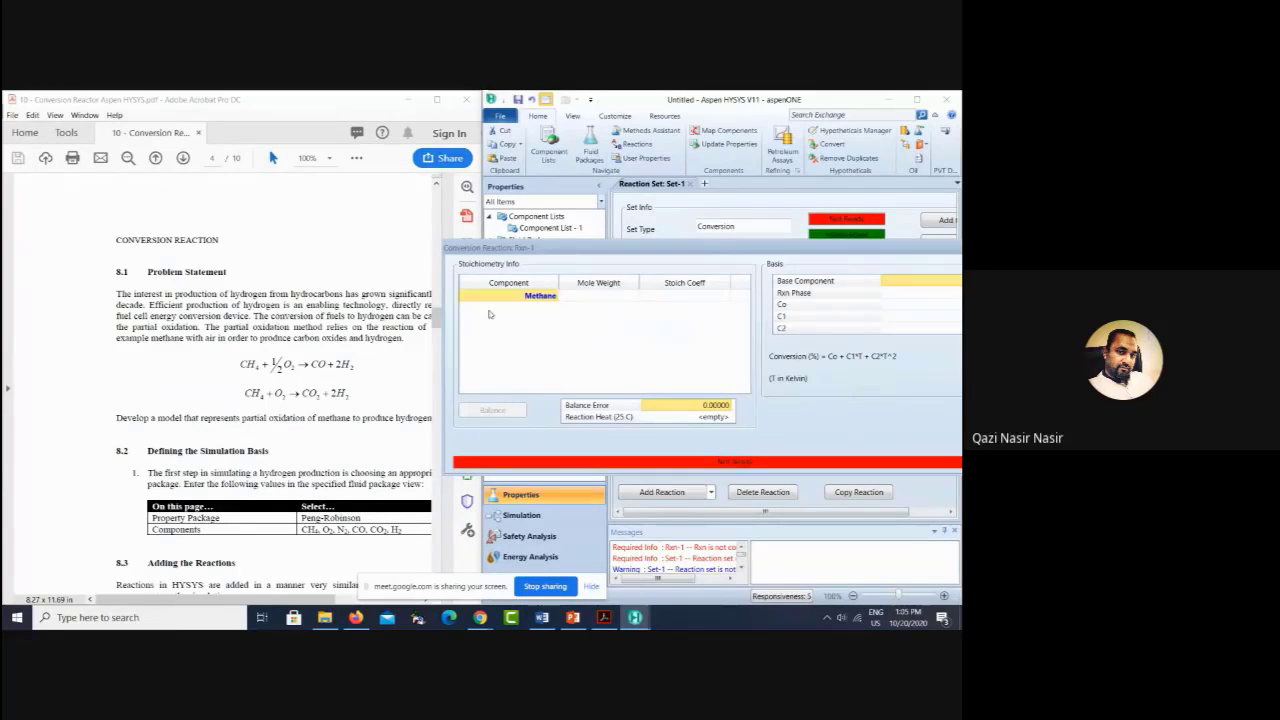
{"action": "left_click", "coordinate": [552, 308]}
{"action": "left_click", "coordinate": [553, 308]}
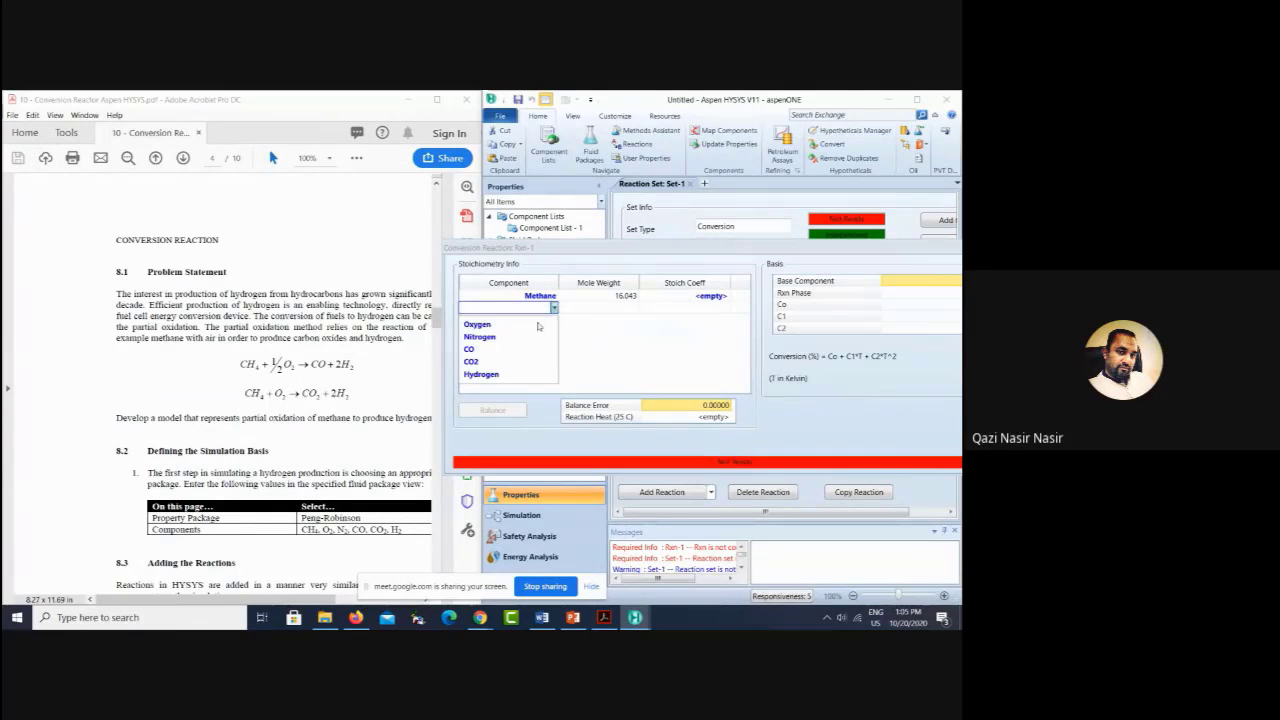
{"action": "left_click", "coordinate": [514, 323]}
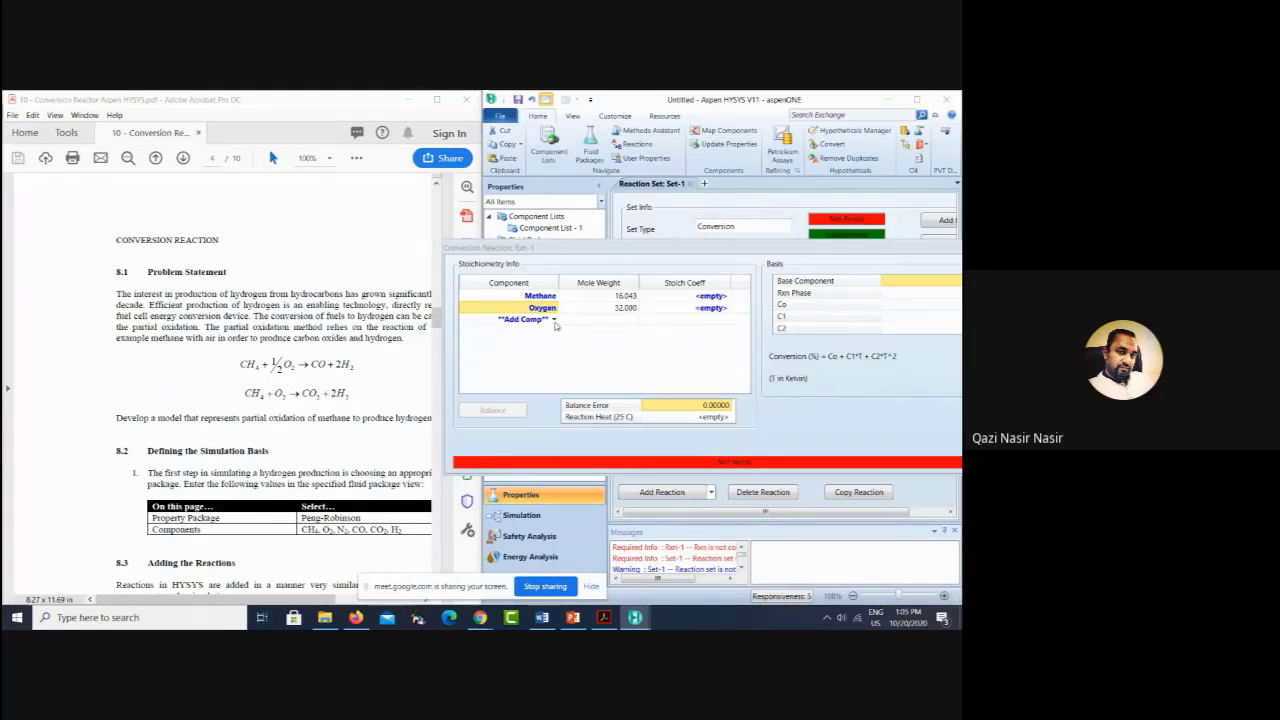
Step: Add the products CO and Hydrogen to the conversion reaction's stoichiometry
{"action": "left_click", "coordinate": [553, 320]}
{"action": "left_click", "coordinate": [554, 320]}
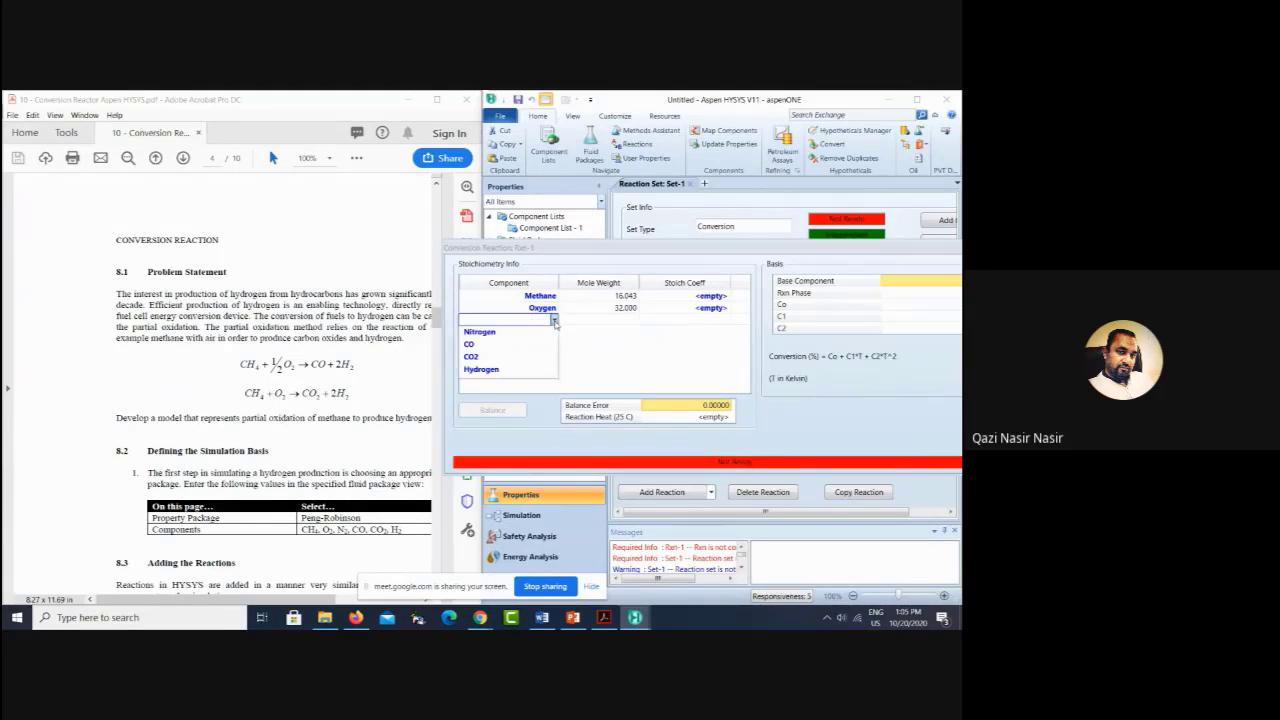
{"action": "left_click", "coordinate": [507, 351]}
{"action": "left_click", "coordinate": [554, 333]}
{"action": "left_click", "coordinate": [554, 332]}
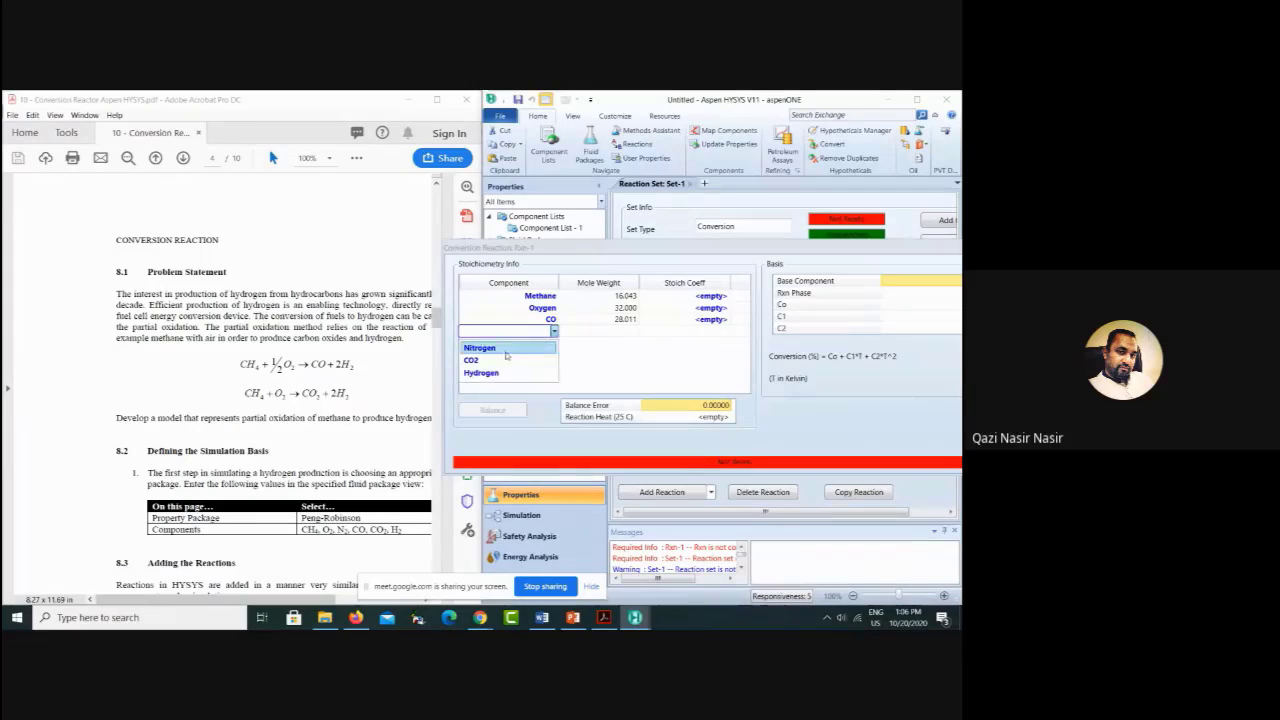
{"action": "left_click", "coordinate": [481, 372]}
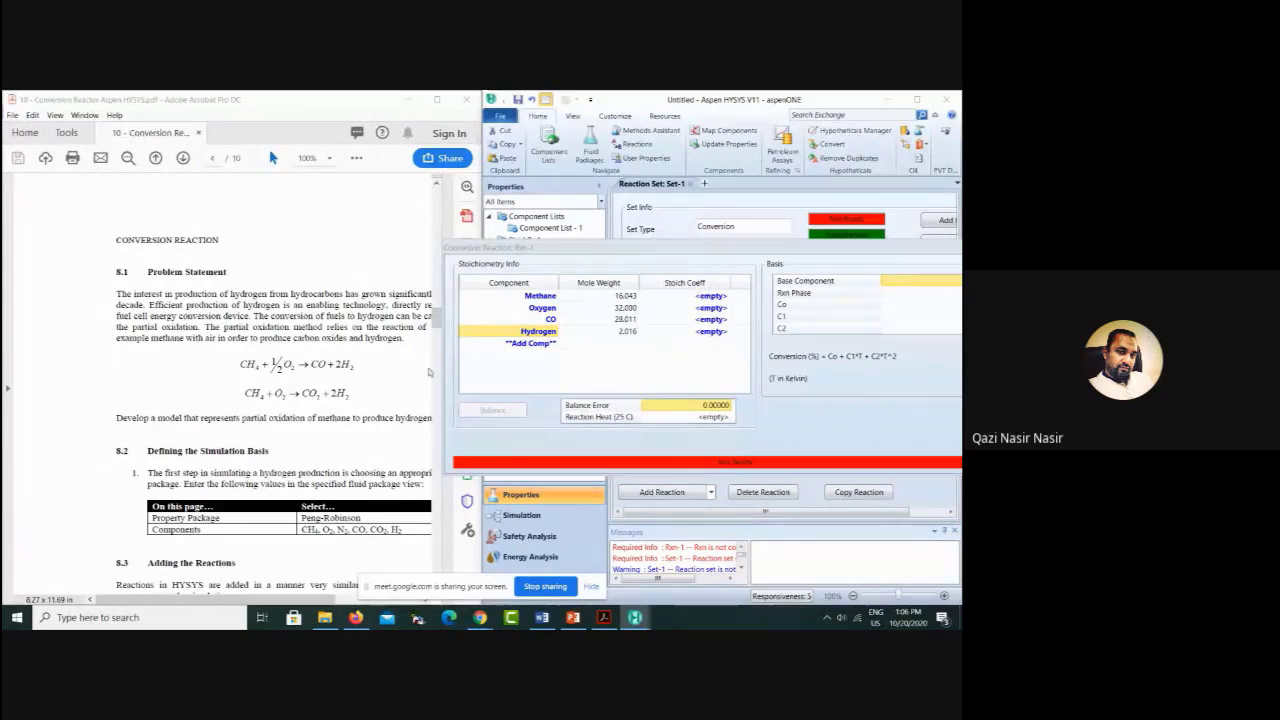
Step: Examine the first equation in section 8.1 of the PDF against the reaction's components for the stoichiometric coefficients
{"action": "left_click", "coordinate": [238, 364]}
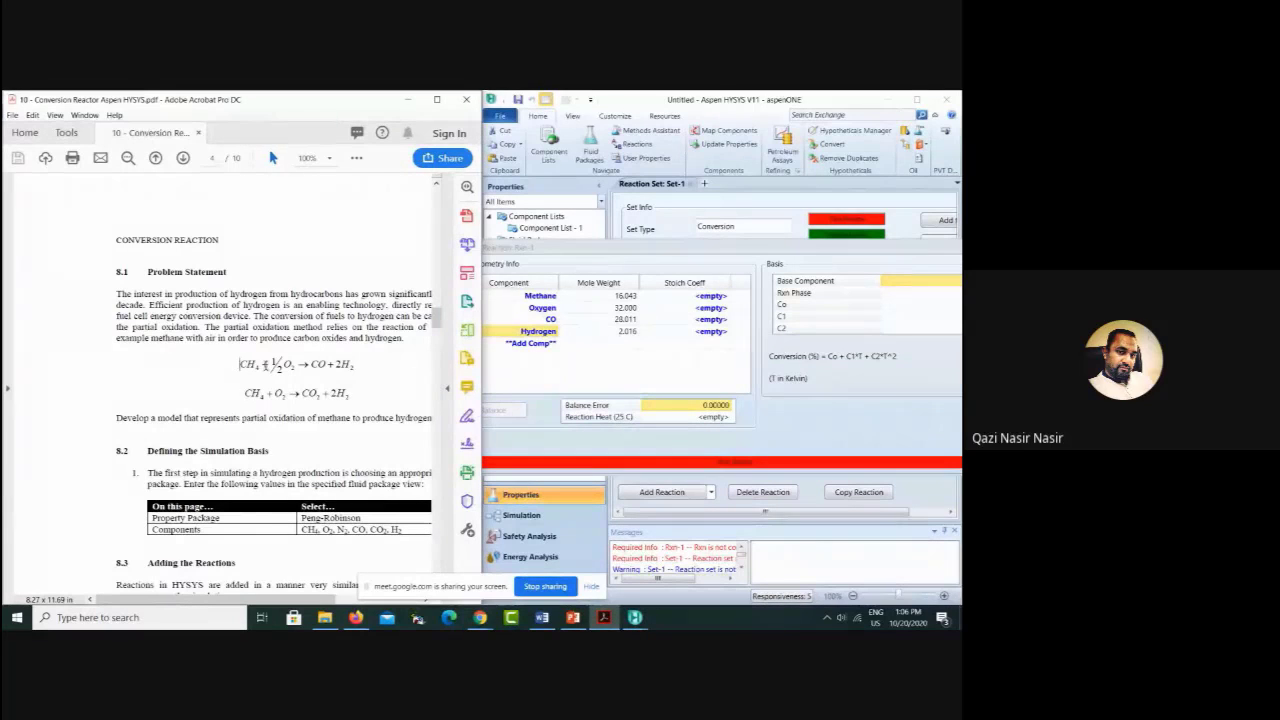
{"action": "double_click", "coordinate": [272, 364]}
{"action": "left_click_drag", "start_coordinate": [240, 364], "coordinate": [352, 366]}
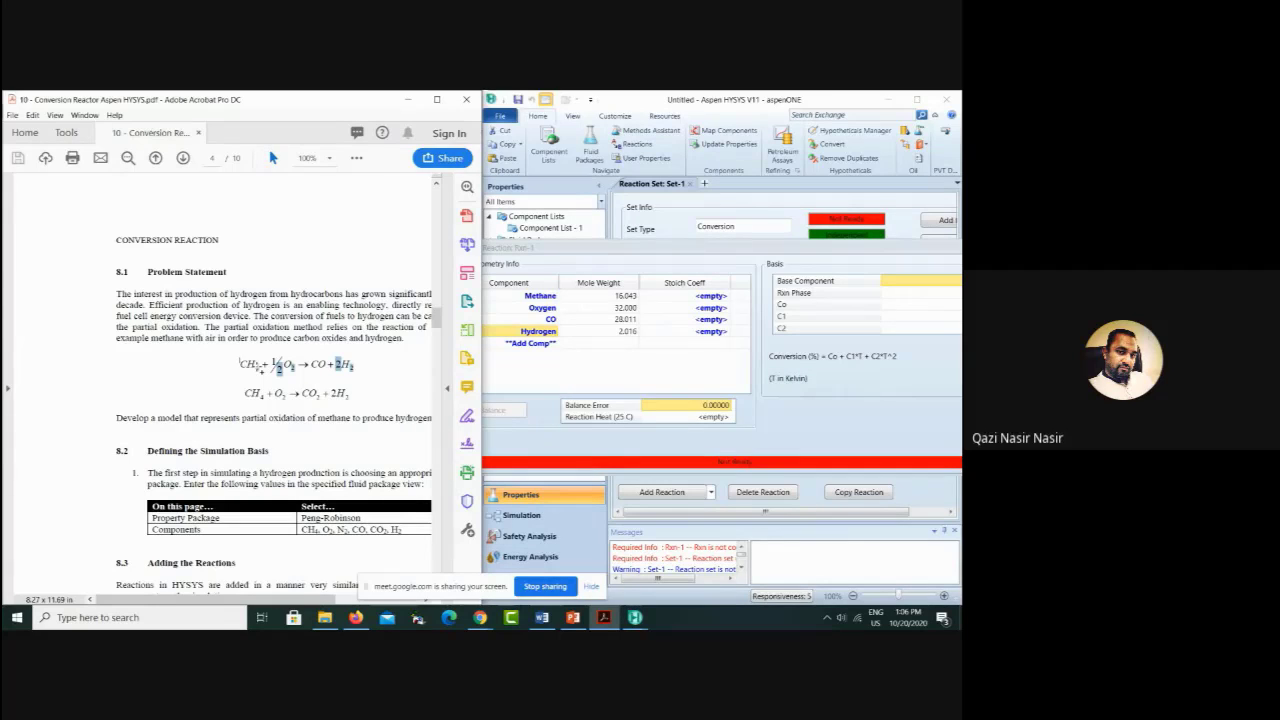
{"action": "left_click", "coordinate": [234, 365]}
{"action": "left_click", "coordinate": [710, 298]}
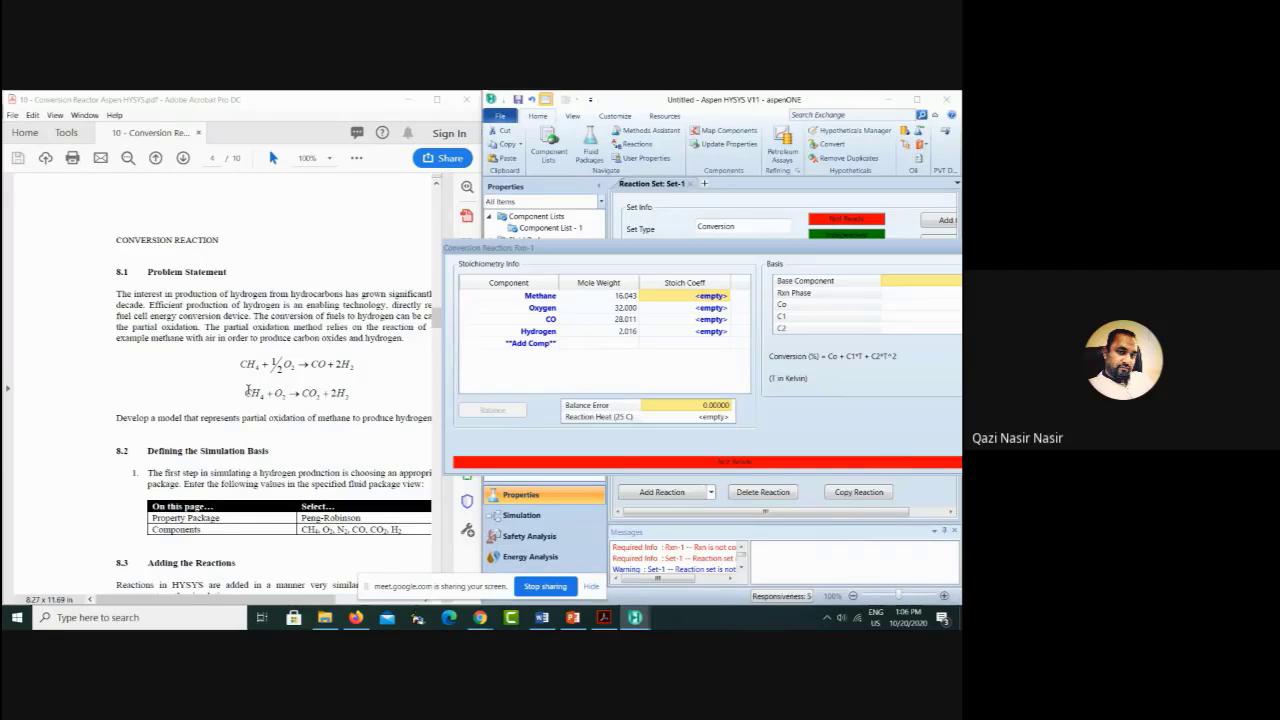
{"action": "left_click", "coordinate": [276, 364]}
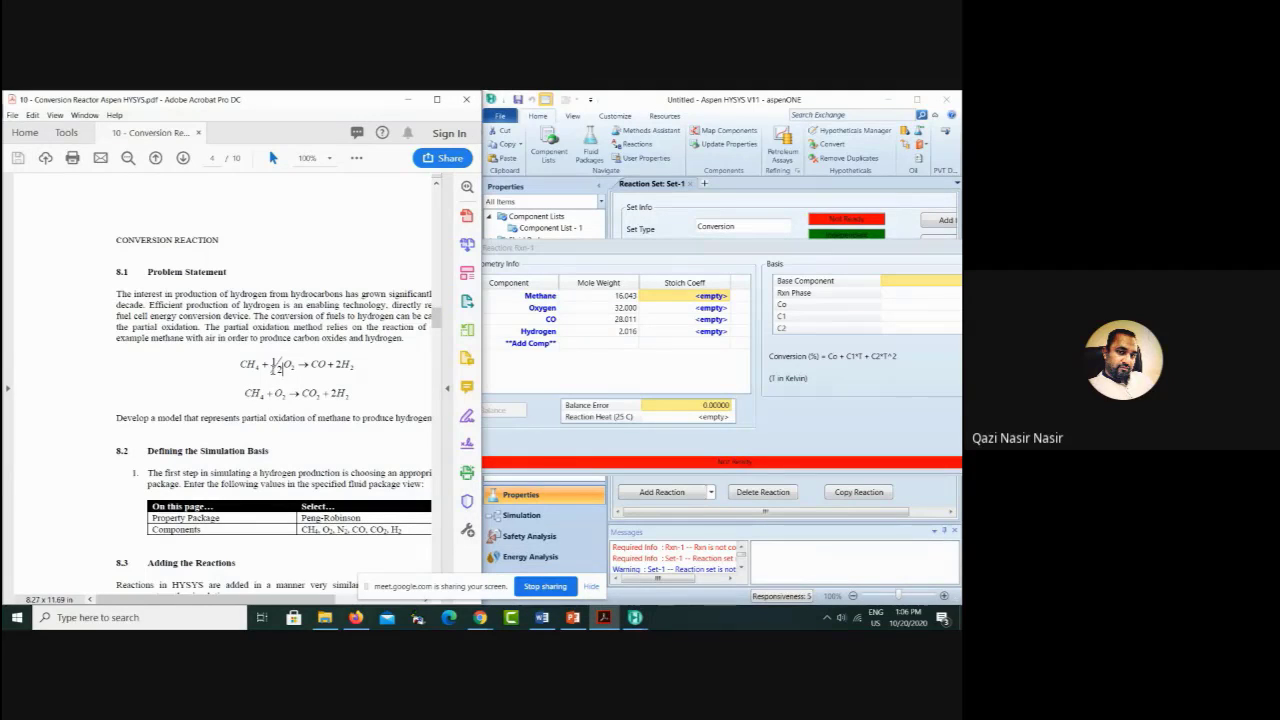
{"action": "left_click", "coordinate": [706, 311]}
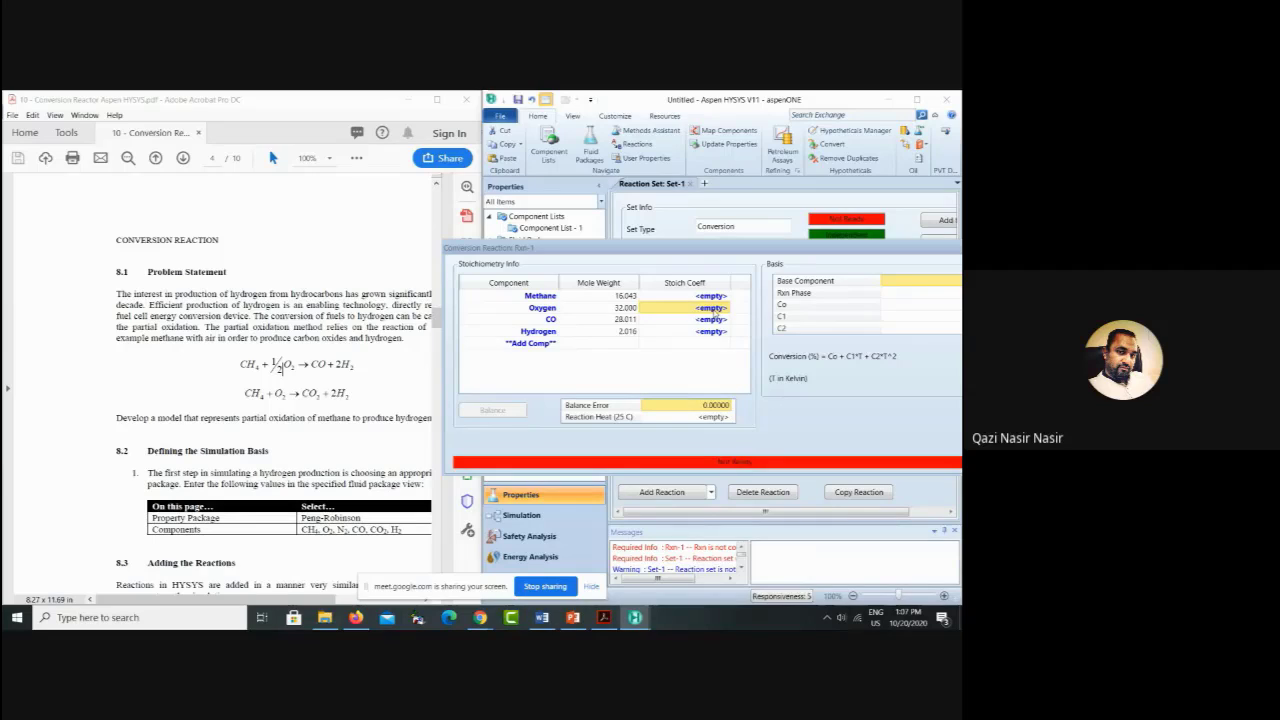
{"action": "left_click", "coordinate": [711, 308]}
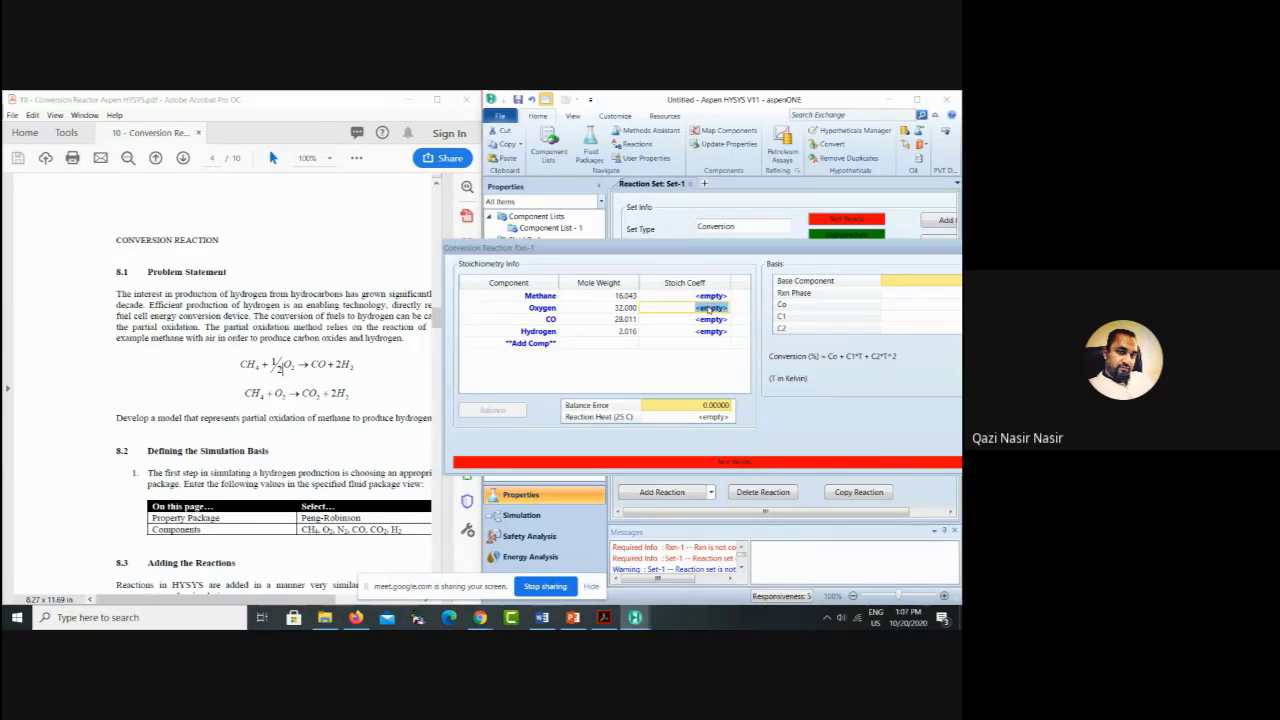
{"action": "left_click", "coordinate": [310, 367]}
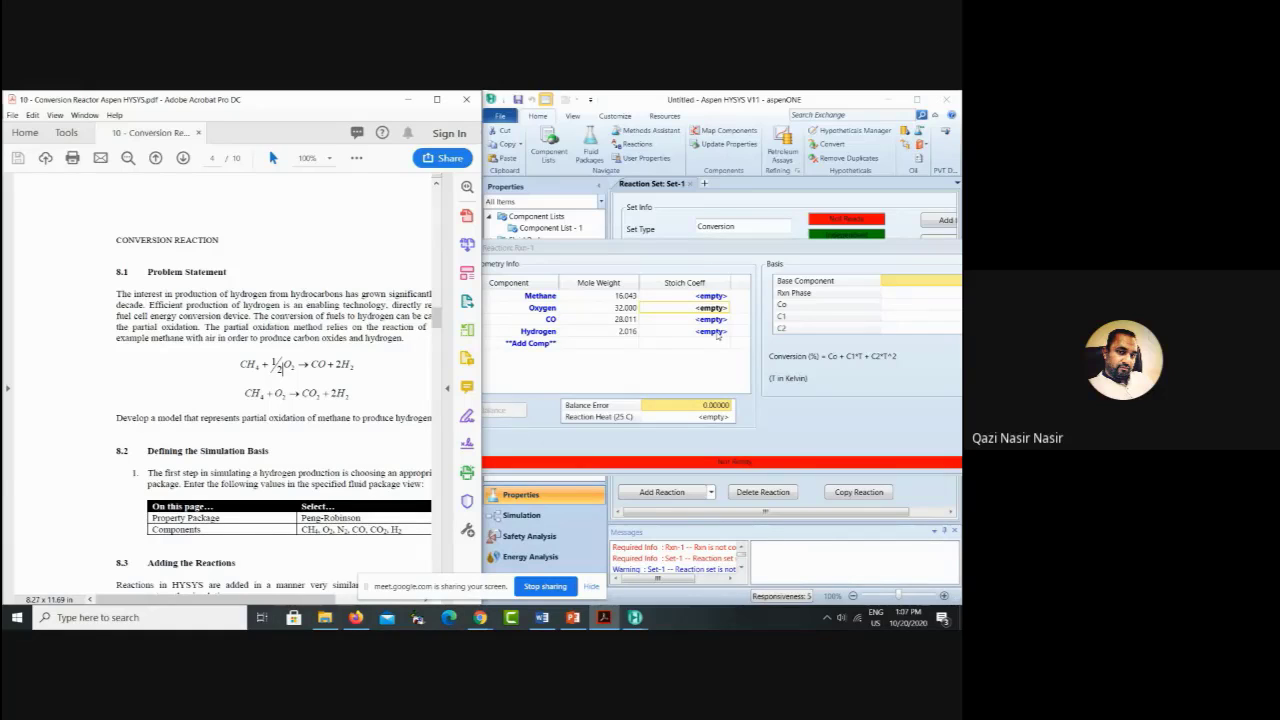
Step: Set the stoichiometric coefficients of the reactants to -1 for Methane and -0.5 for Oxygen
{"action": "left_click", "coordinate": [710, 296]}
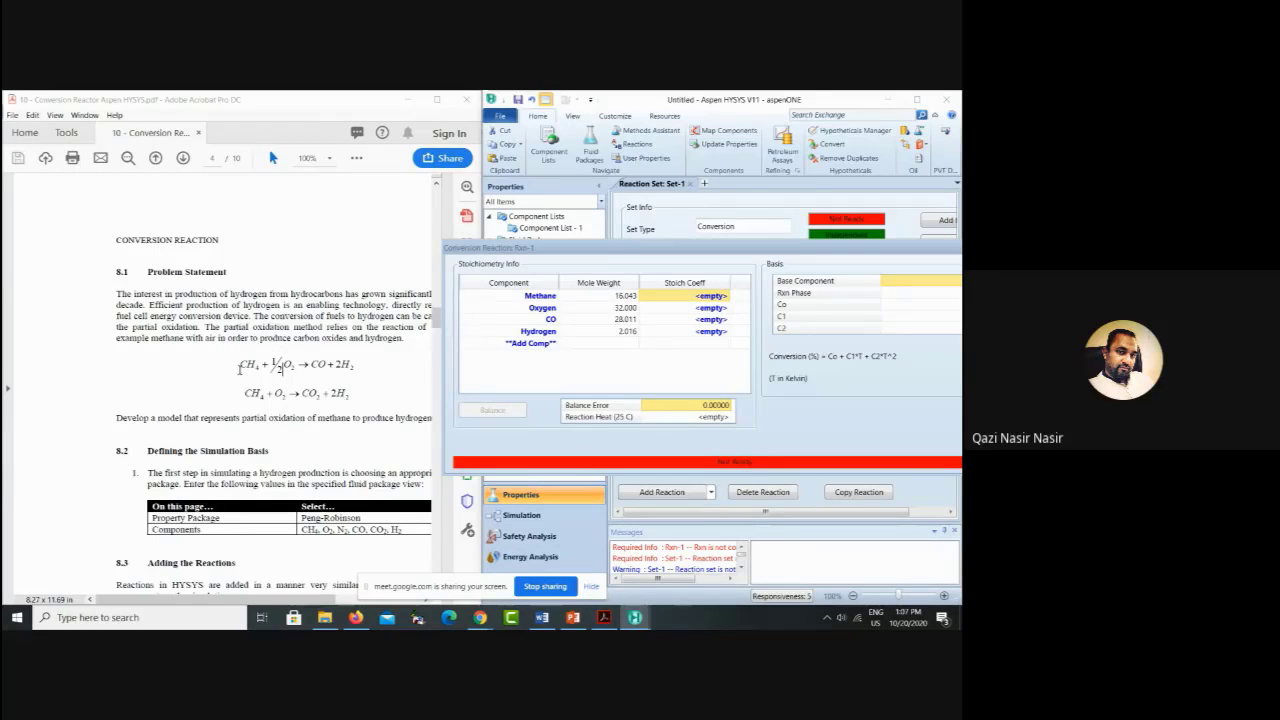
{"action": "left_click", "coordinate": [700, 298]}
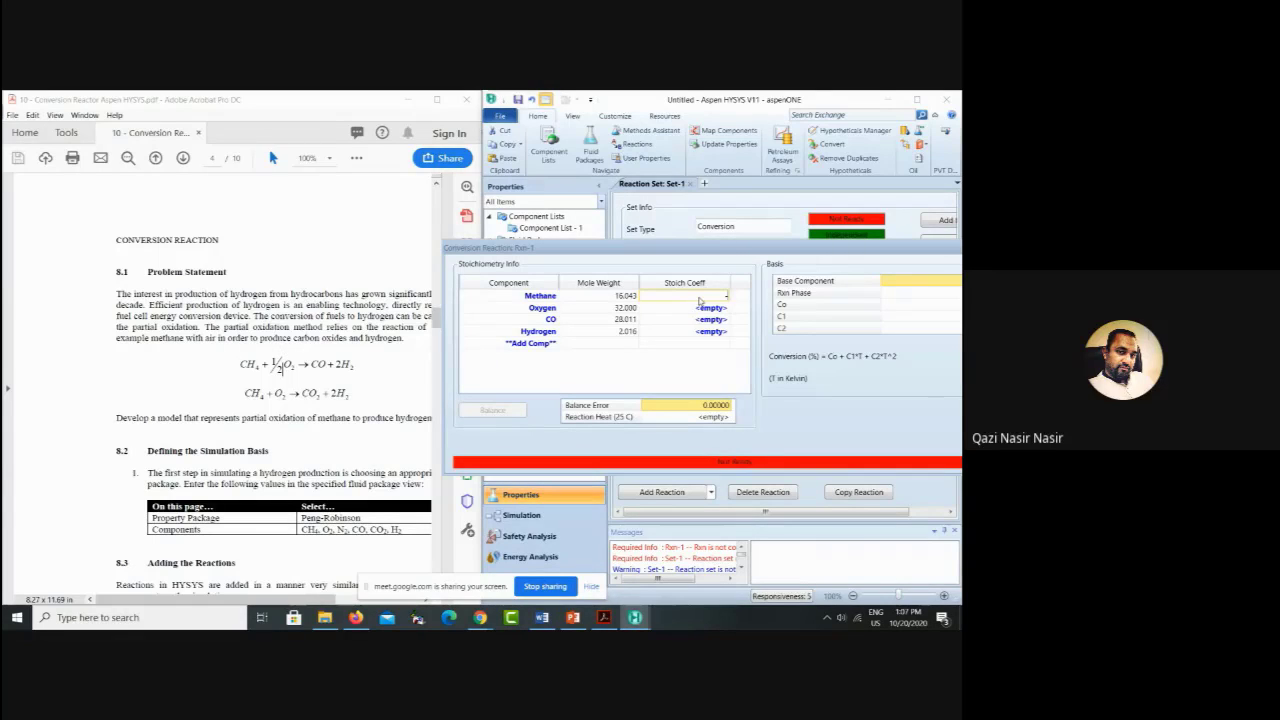
{"action": "type", "text": "-1"}
{"action": "key", "text": "Return"}
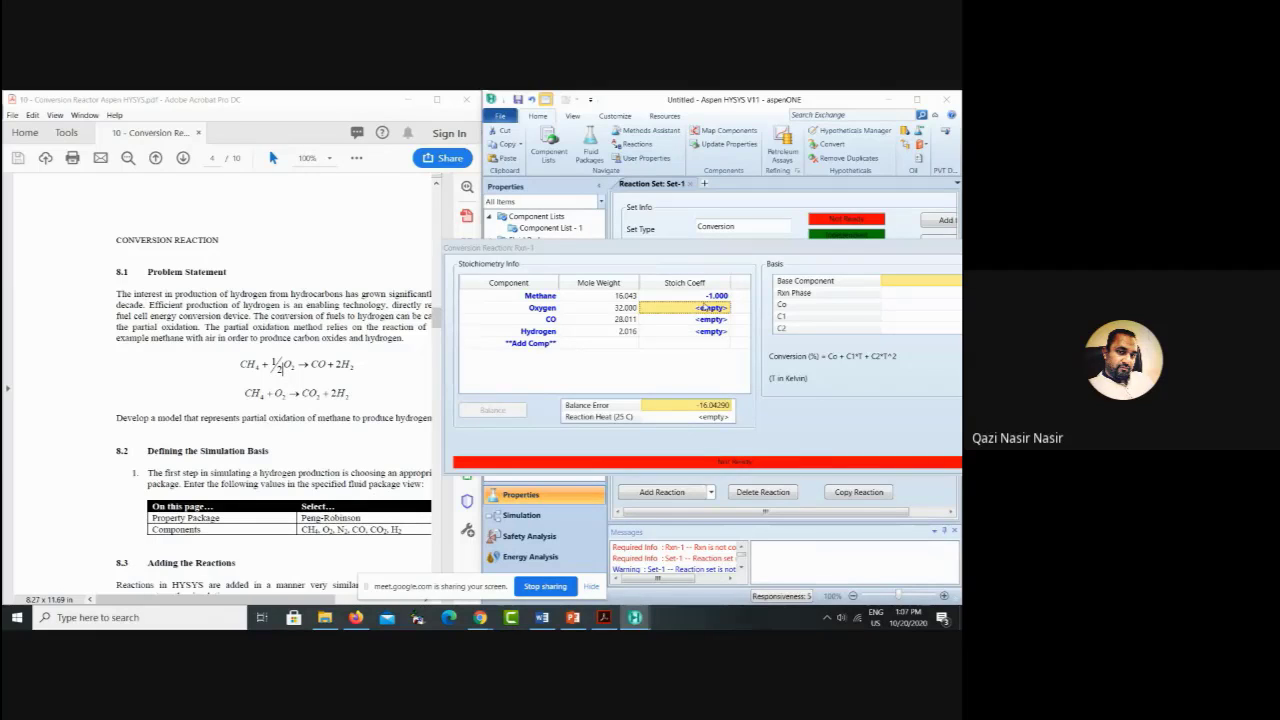
{"action": "left_click", "coordinate": [697, 310]}
{"action": "type", "text": "-0"}
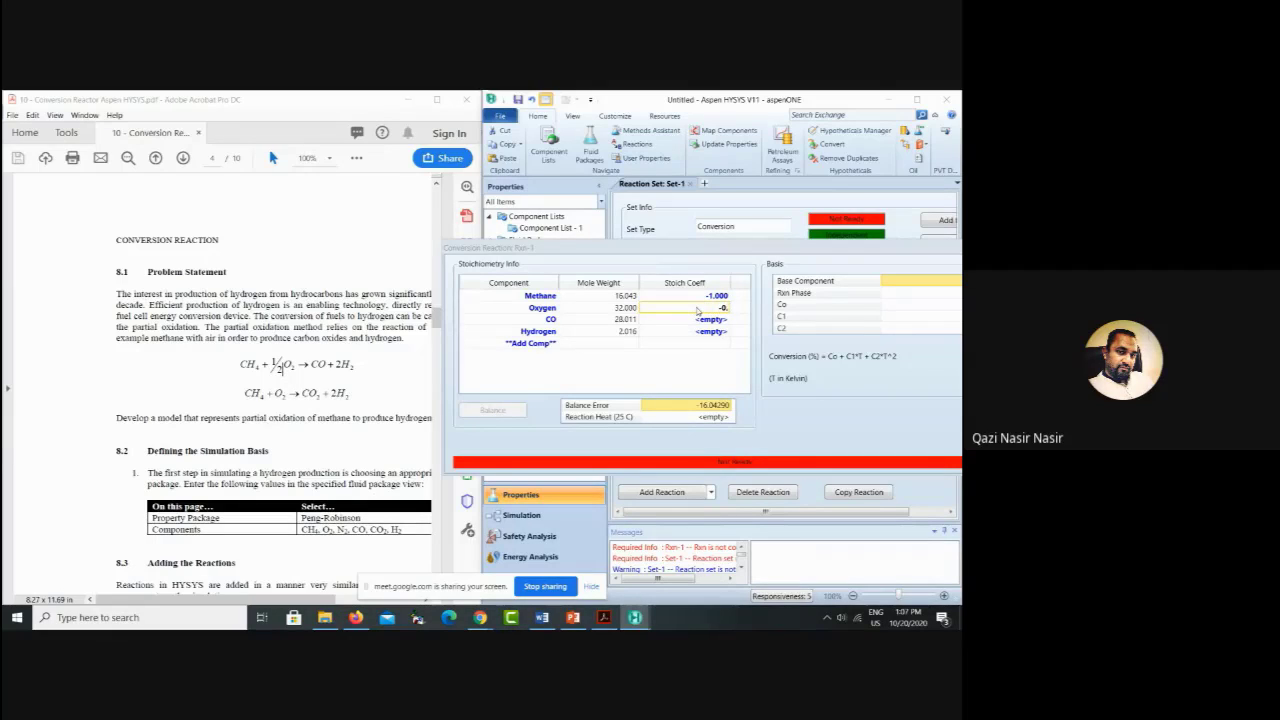
{"action": "type", "text": ".5"}
{"action": "key", "text": "Return"}
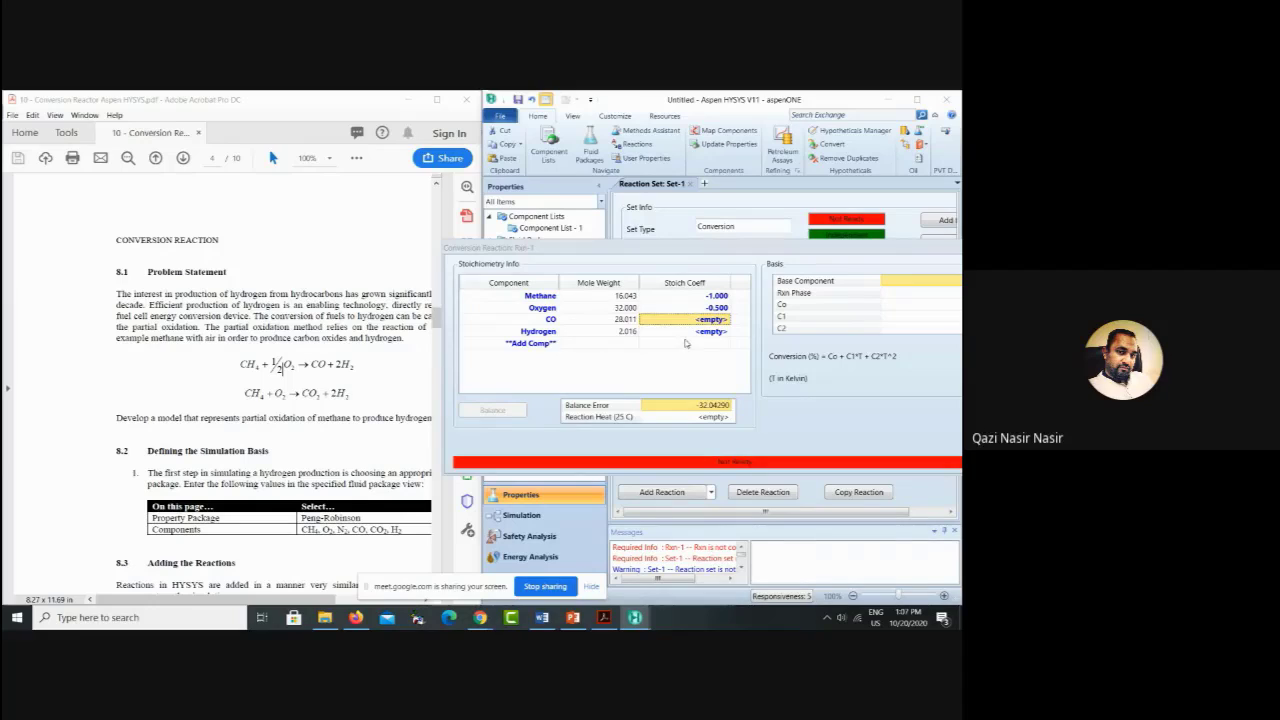
Step: Set the stoichiometric coefficients of the products to 1 for CO and 2 for Hydrogen
{"action": "left_click", "coordinate": [715, 320]}
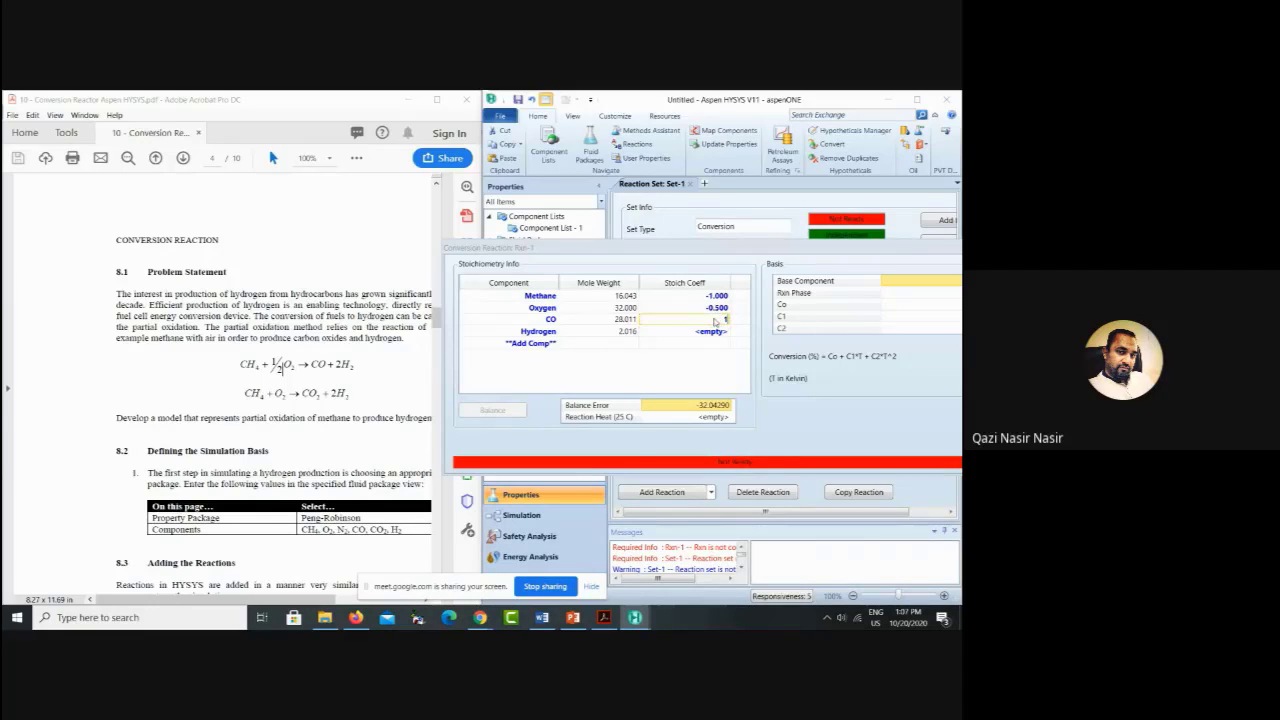
{"action": "type", "text": "1"}
{"action": "key", "text": "Return"}
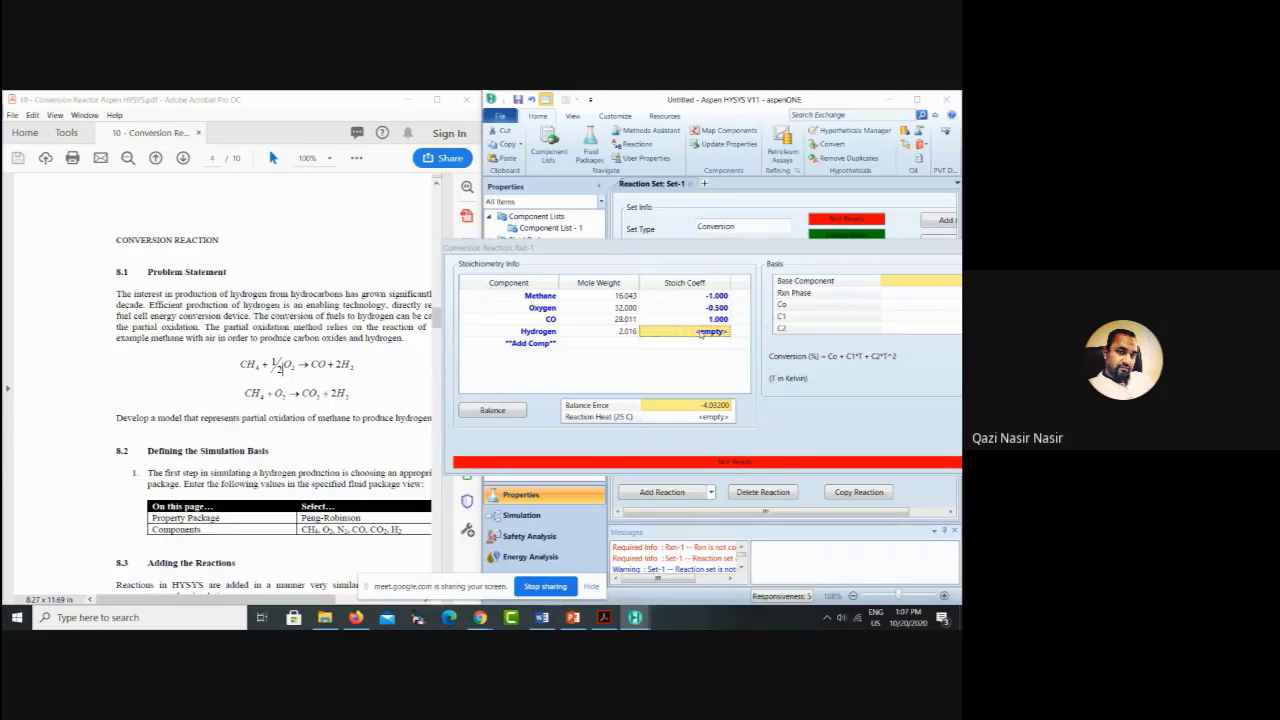
{"action": "left_click", "coordinate": [700, 333]}
{"action": "type", "text": "2"}
{"action": "key", "text": "Return"}
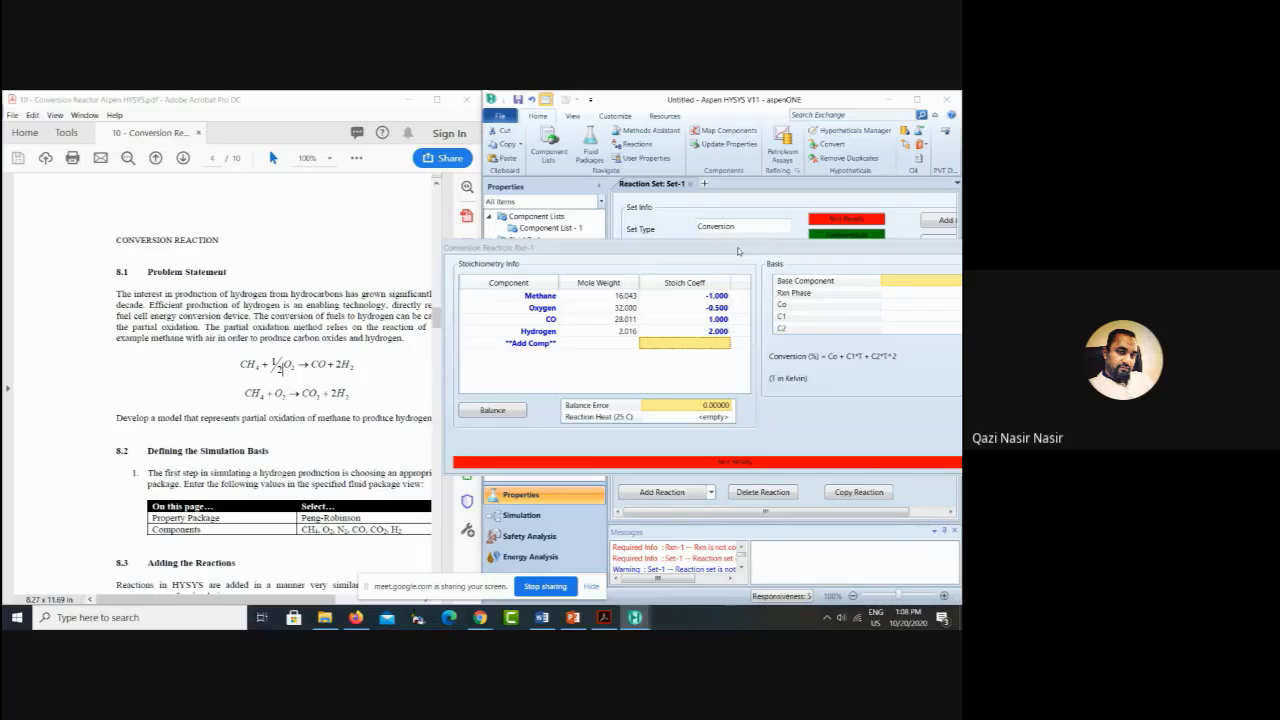
Step: Examine the Rxn-1 basis settings in the PDF's Figure 8-3 and the methane term of the first equation in section 8.1
{"action": "left_click_drag", "start_coordinate": [738, 251], "coordinate": [578, 178]}
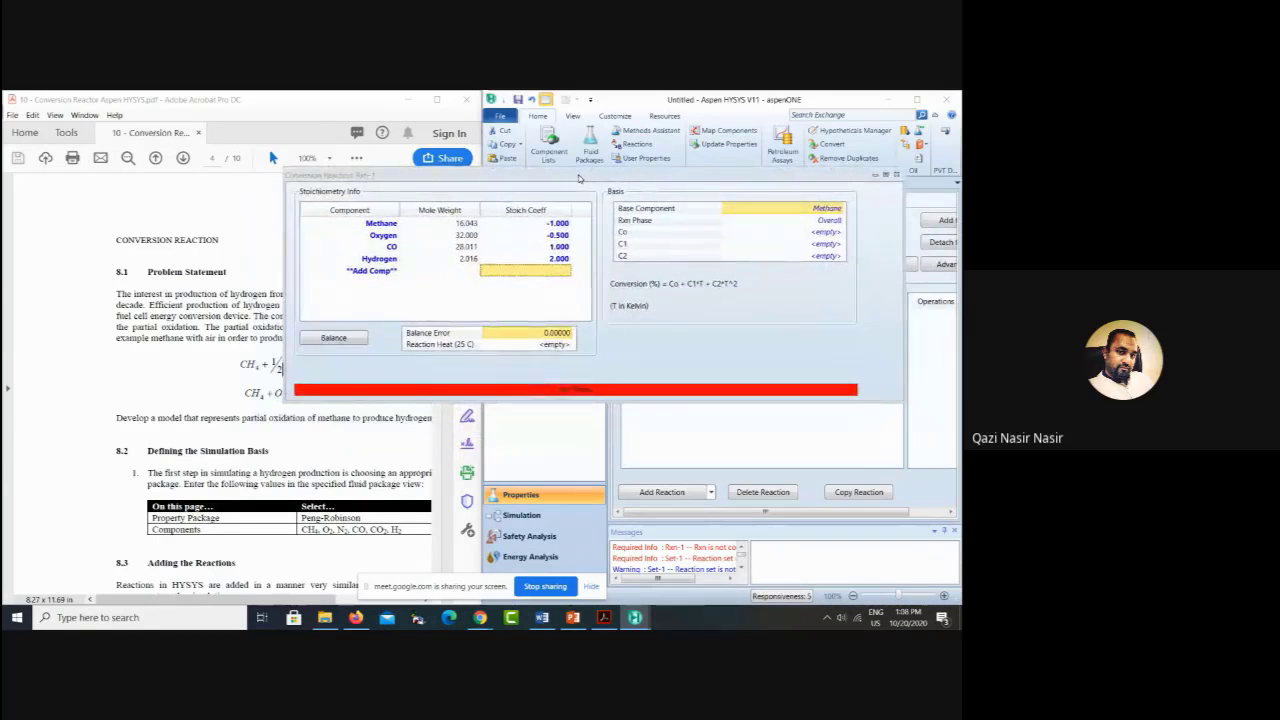
{"action": "left_click", "coordinate": [188, 366]}
{"action": "scroll", "coordinate": [188, 366], "scroll_direction": "down", "scroll_amount": 5}
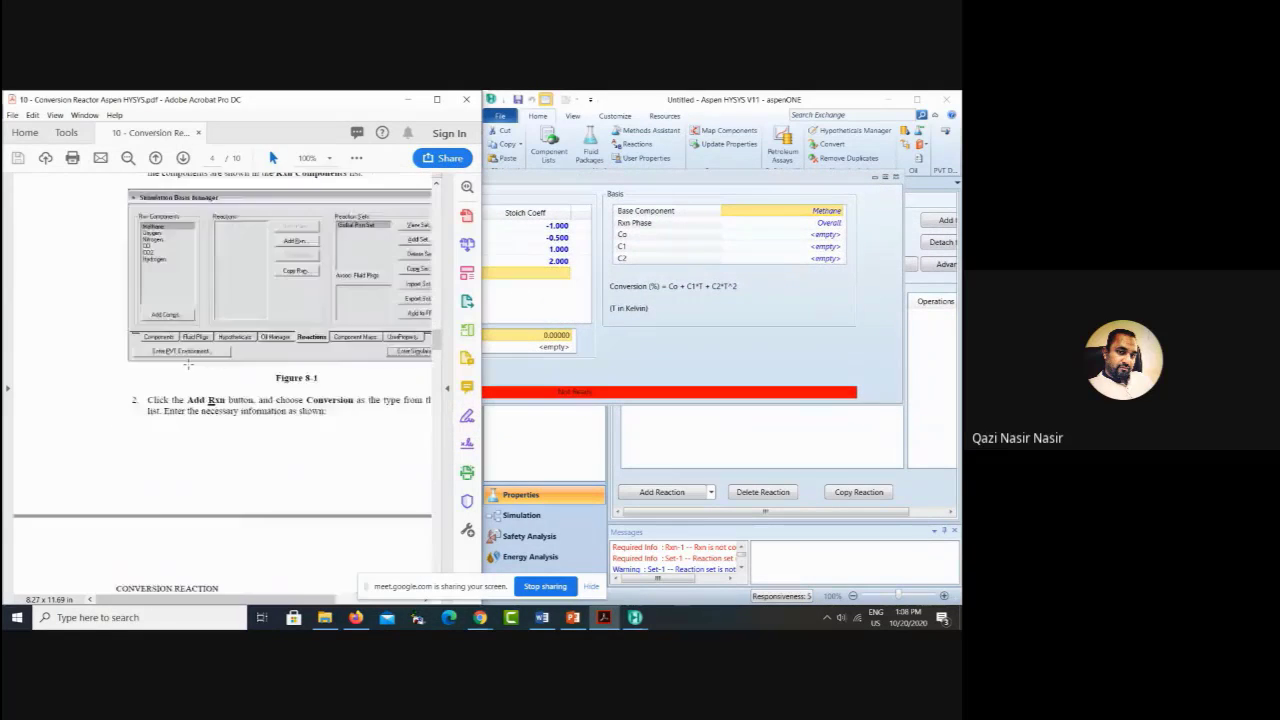
{"action": "scroll", "coordinate": [188, 366], "scroll_direction": "down", "scroll_amount": 10}
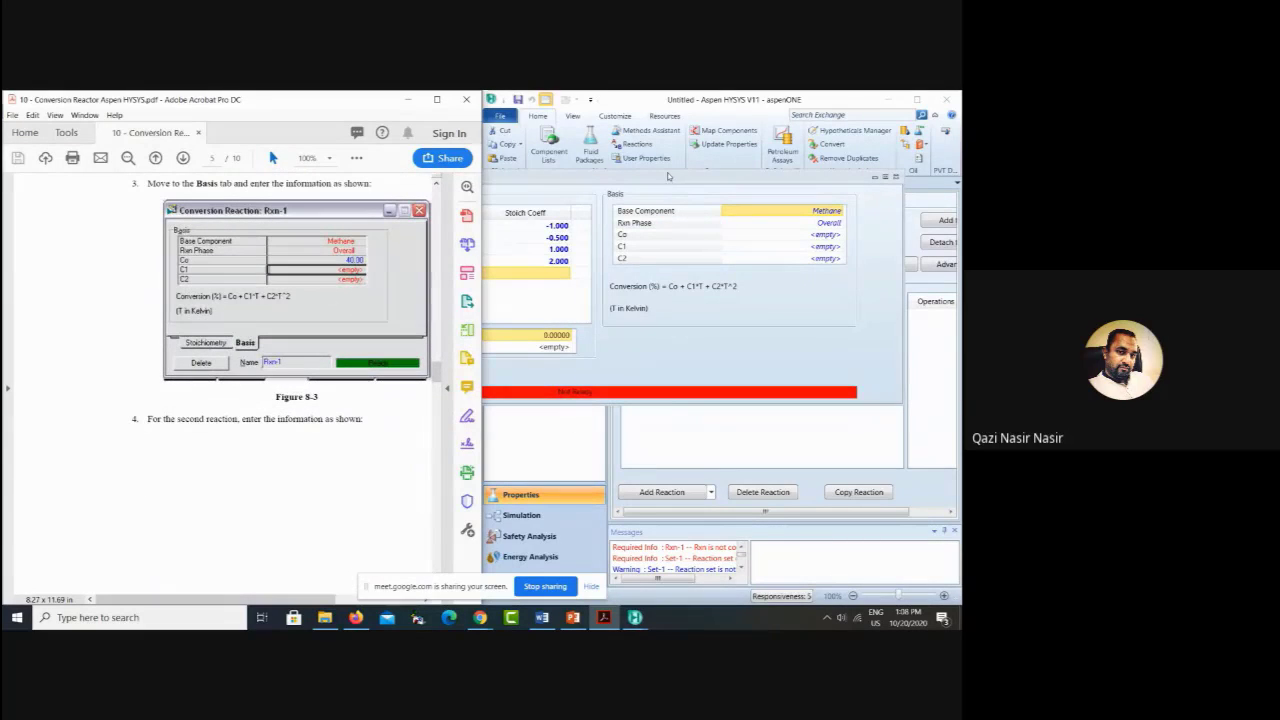
{"action": "left_click_drag", "start_coordinate": [668, 176], "coordinate": [648, 176]}
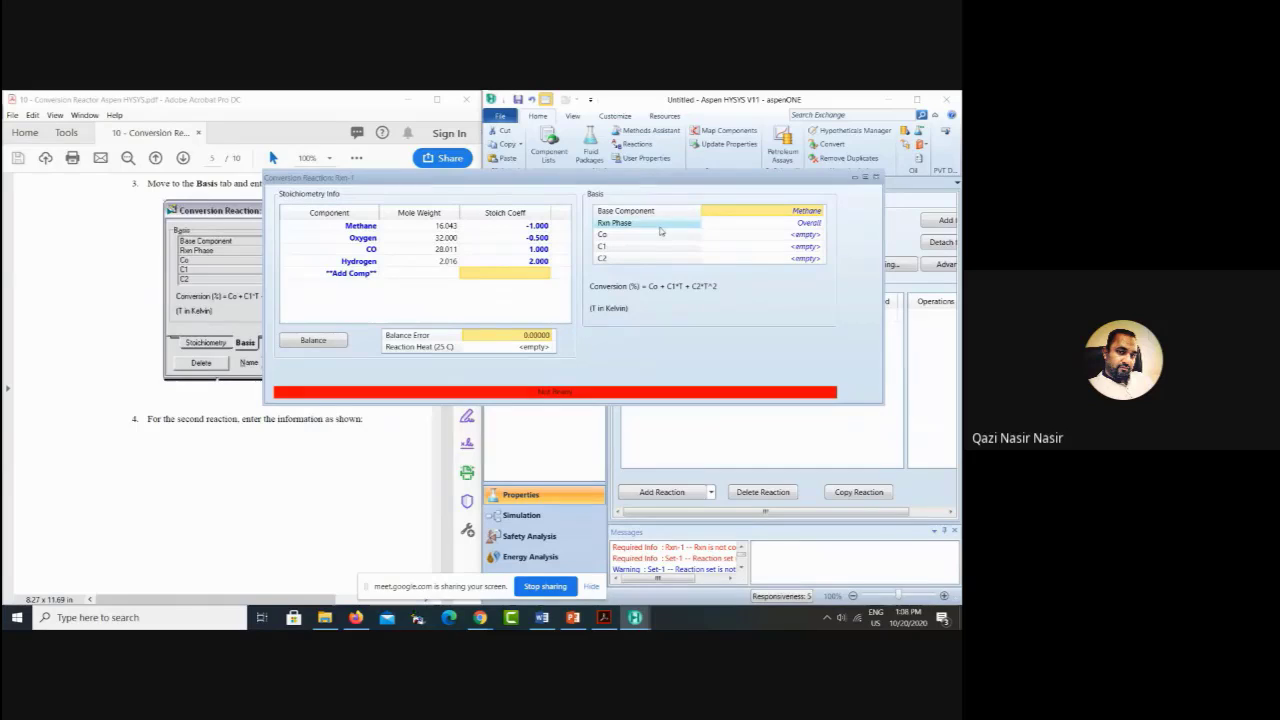
{"action": "left_click", "coordinate": [780, 209]}
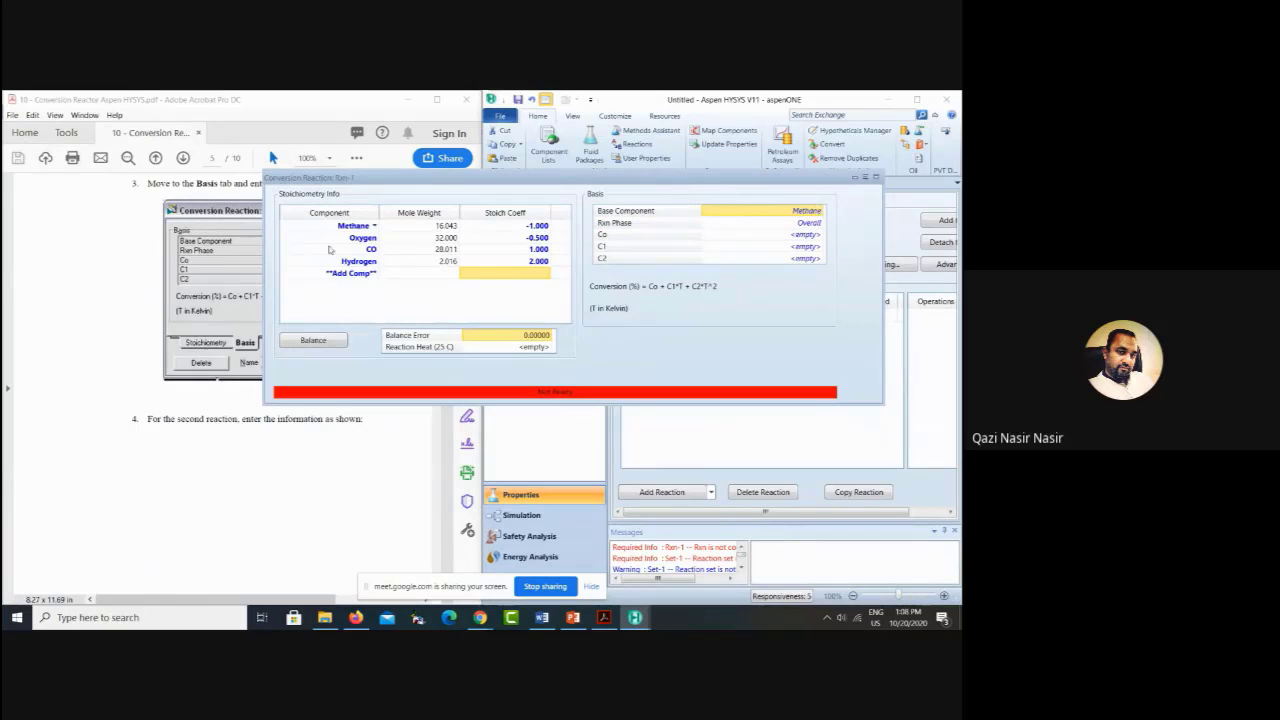
{"action": "left_click", "coordinate": [200, 383]}
{"action": "scroll", "coordinate": [200, 383], "scroll_direction": "up", "scroll_amount": 10}
{"action": "scroll", "coordinate": [200, 383], "scroll_direction": "down", "scroll_amount": 1}
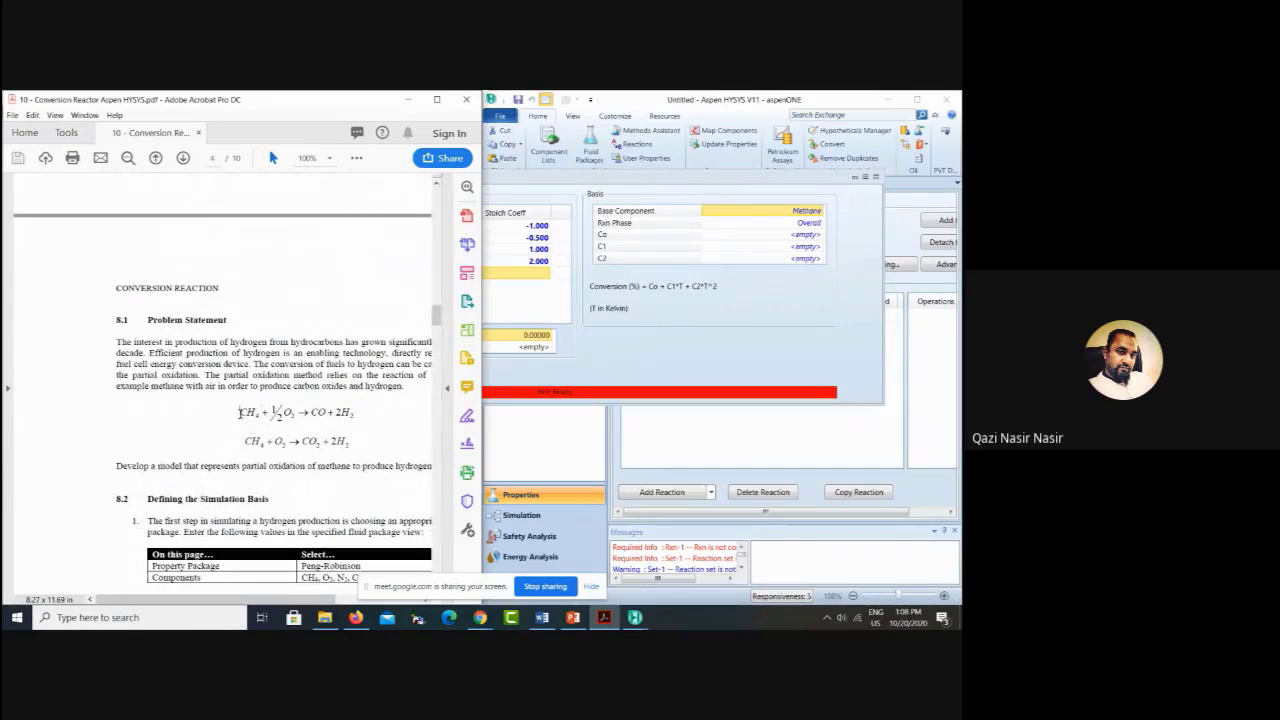
{"action": "left_click_drag", "start_coordinate": [240, 413], "coordinate": [280, 416]}
{"action": "left_click_drag", "start_coordinate": [240, 412], "coordinate": [256, 412]}
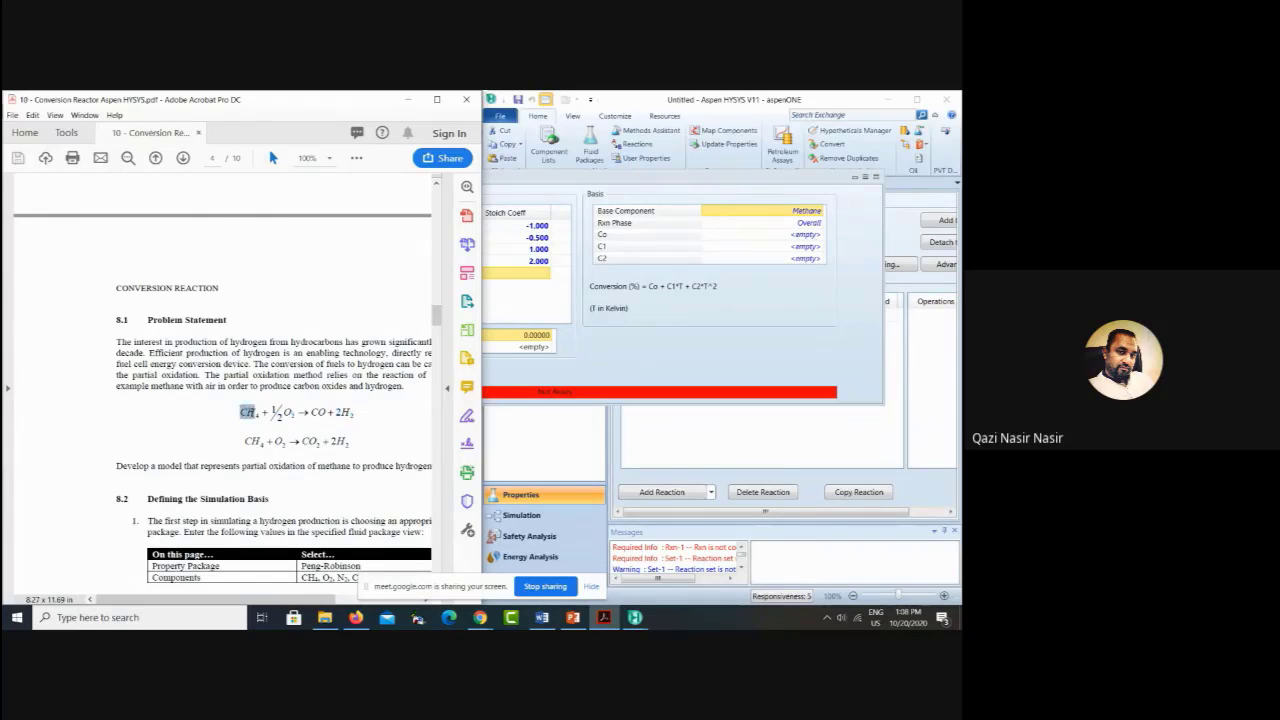
Step: Keep Methane as the base component of the first reaction and choose Overall as its reaction phase
{"action": "left_click", "coordinate": [819, 211]}
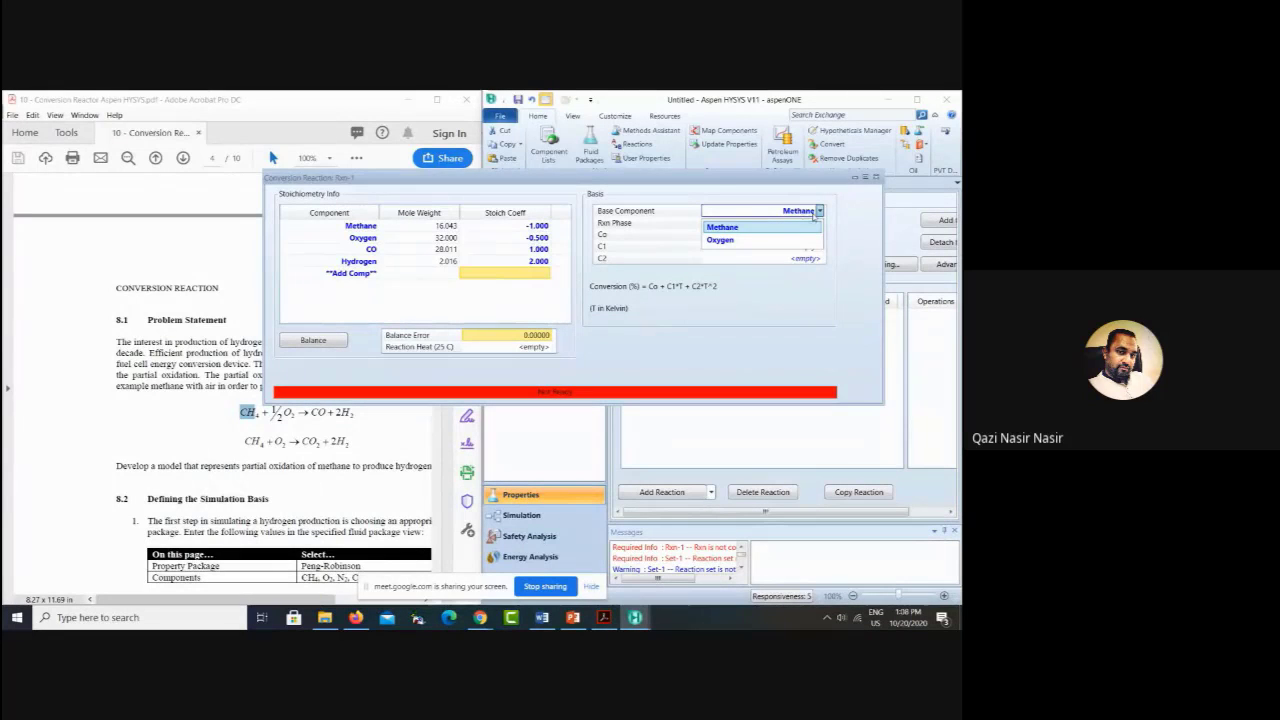
{"action": "left_click", "coordinate": [810, 211]}
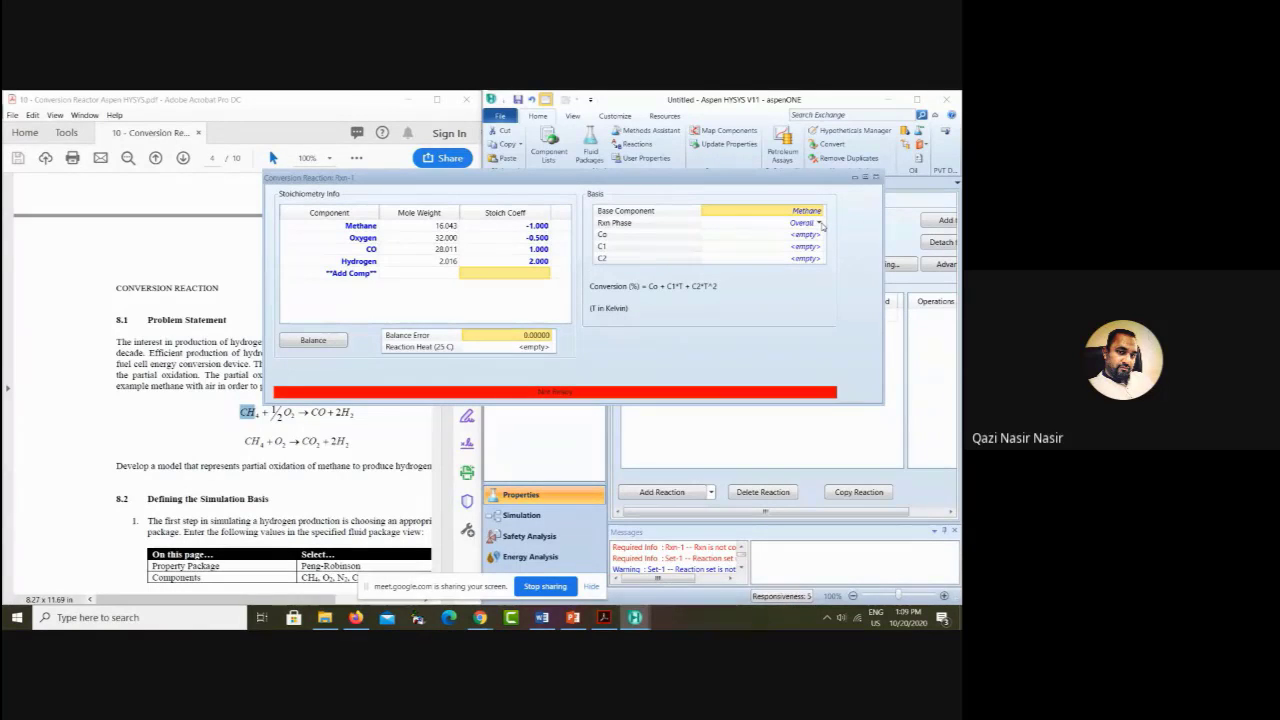
{"action": "left_click", "coordinate": [820, 223]}
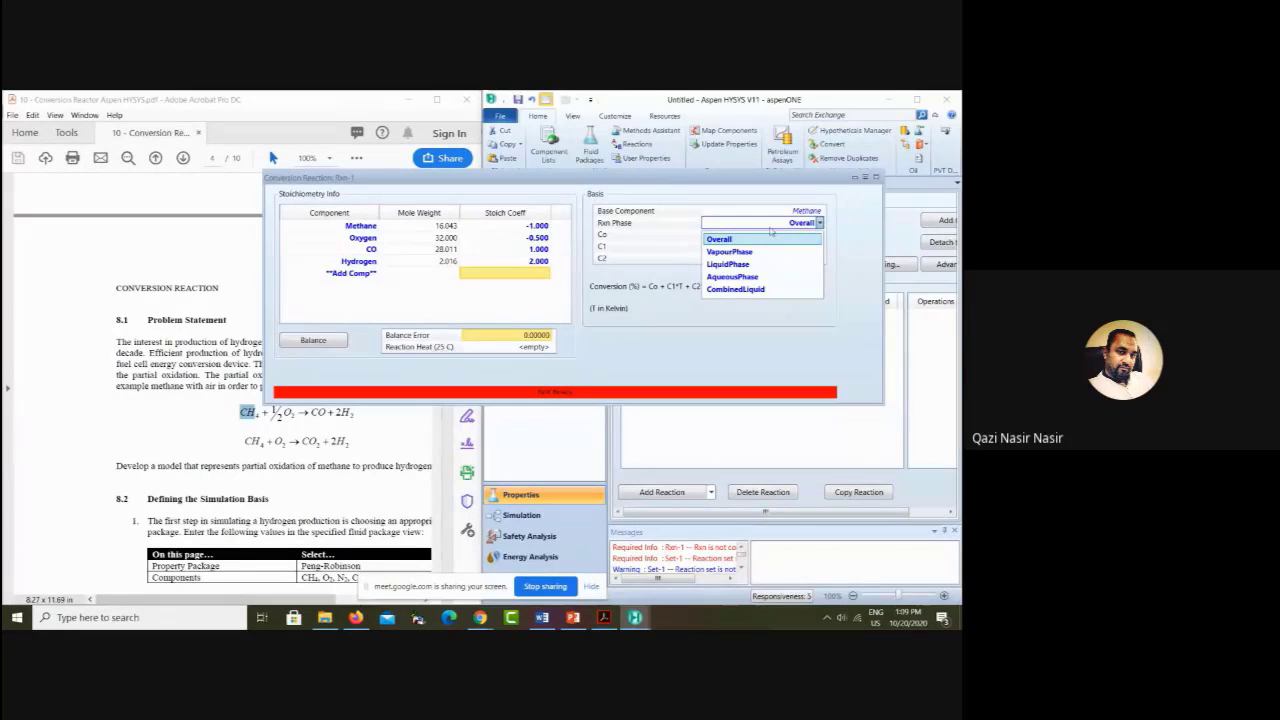
{"action": "left_click", "coordinate": [737, 240]}
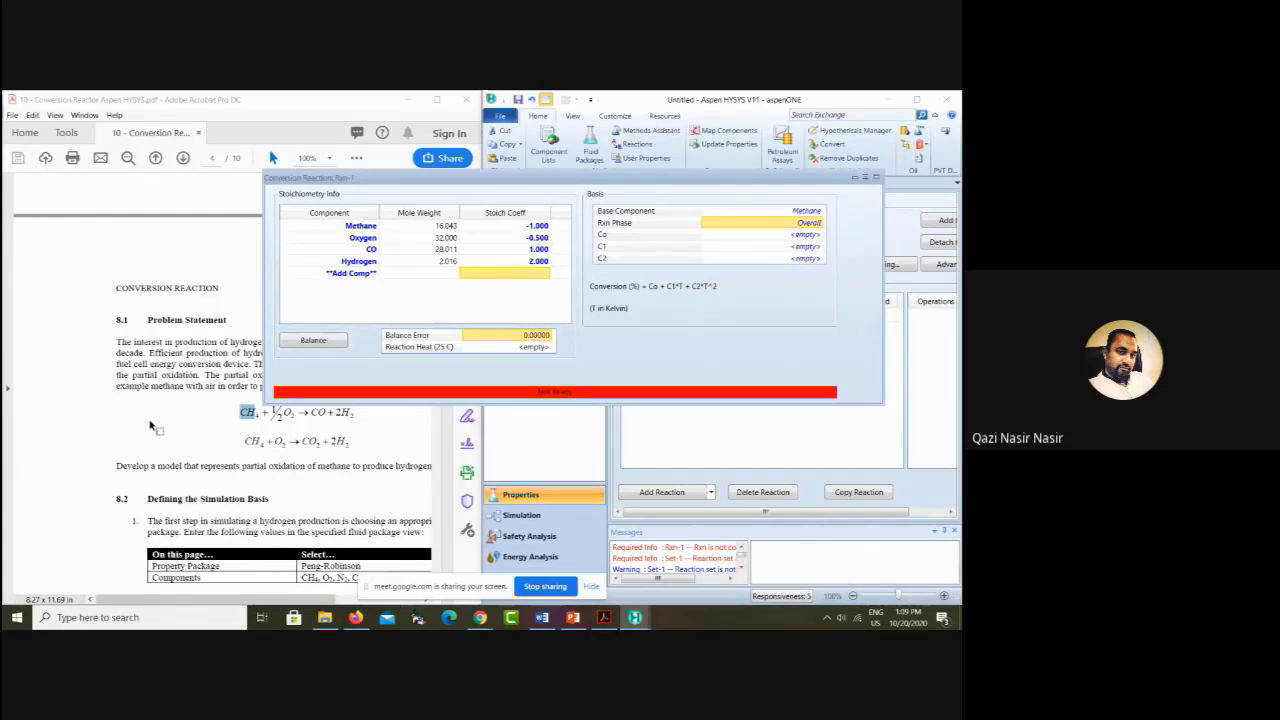
Step: Set the first reaction's Co conversion coefficient to 40 as in the PDF's Figure 8-3, and close the reaction
{"action": "left_click", "coordinate": [60, 474]}
{"action": "scroll", "coordinate": [60, 474], "scroll_direction": "down", "scroll_amount": 5}
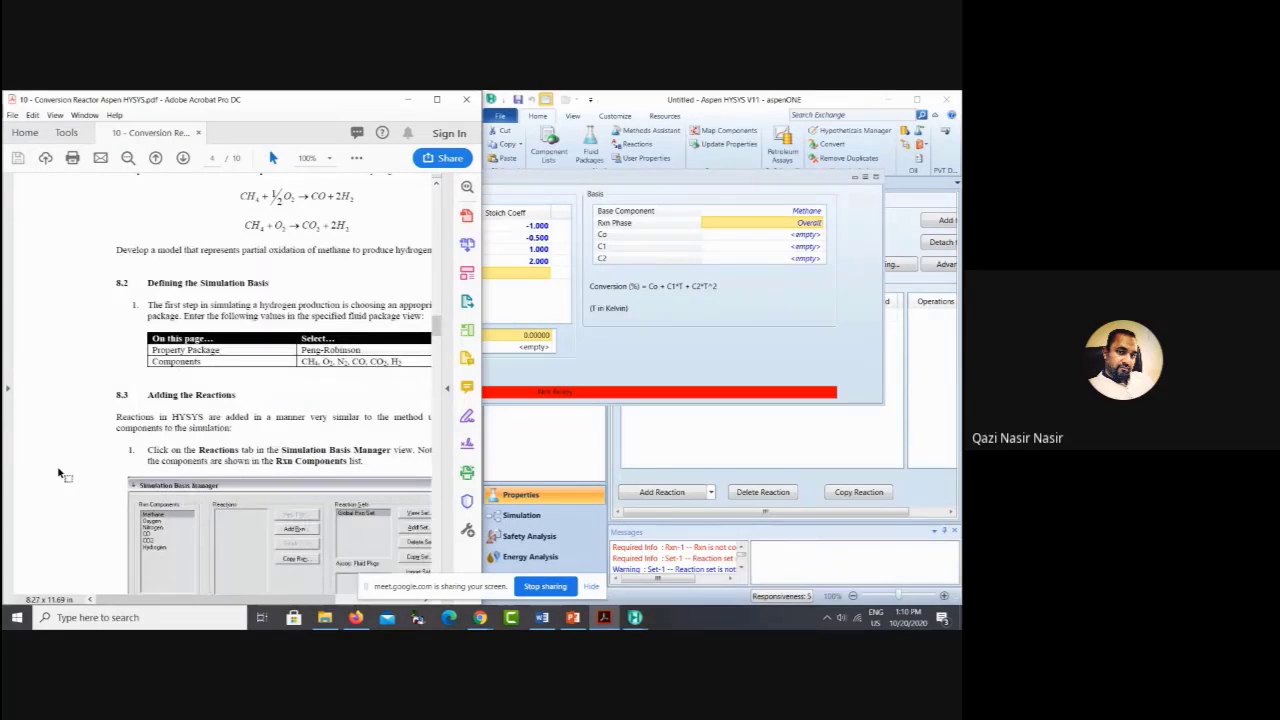
{"action": "scroll", "coordinate": [58, 474], "scroll_direction": "down", "scroll_amount": 10}
{"action": "left_click", "coordinate": [619, 450]}
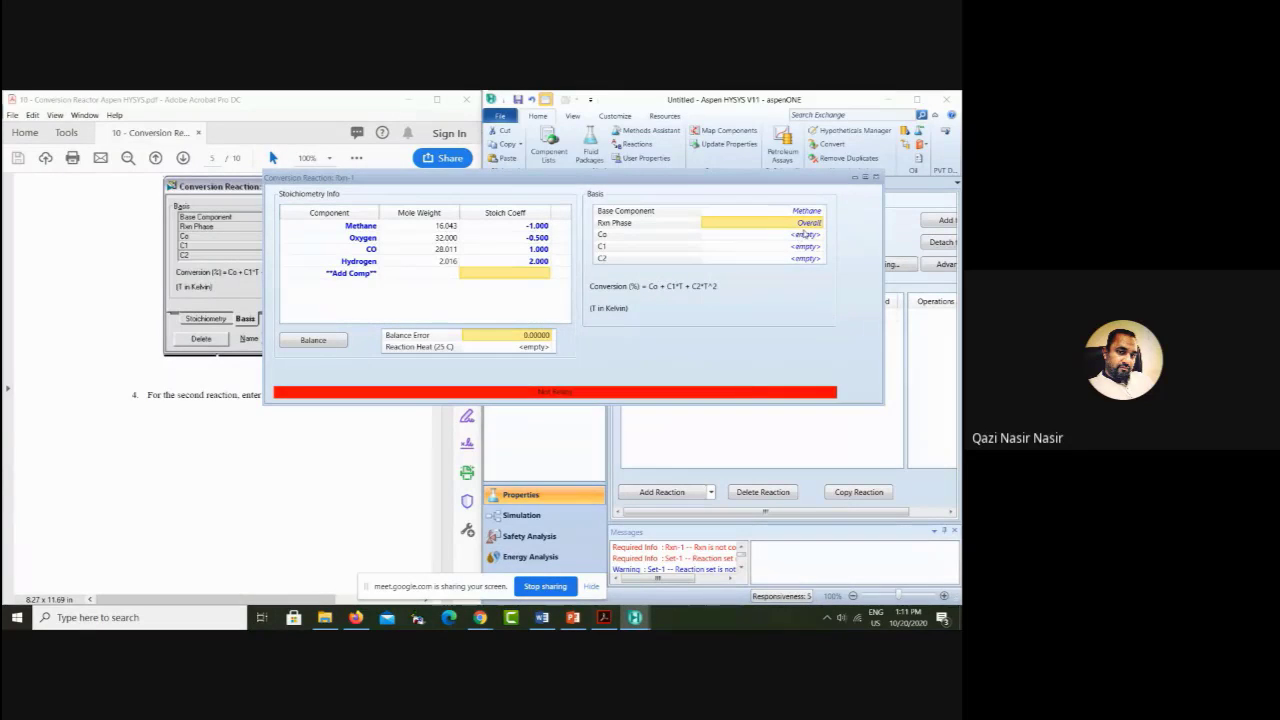
{"action": "left_click", "coordinate": [793, 237]}
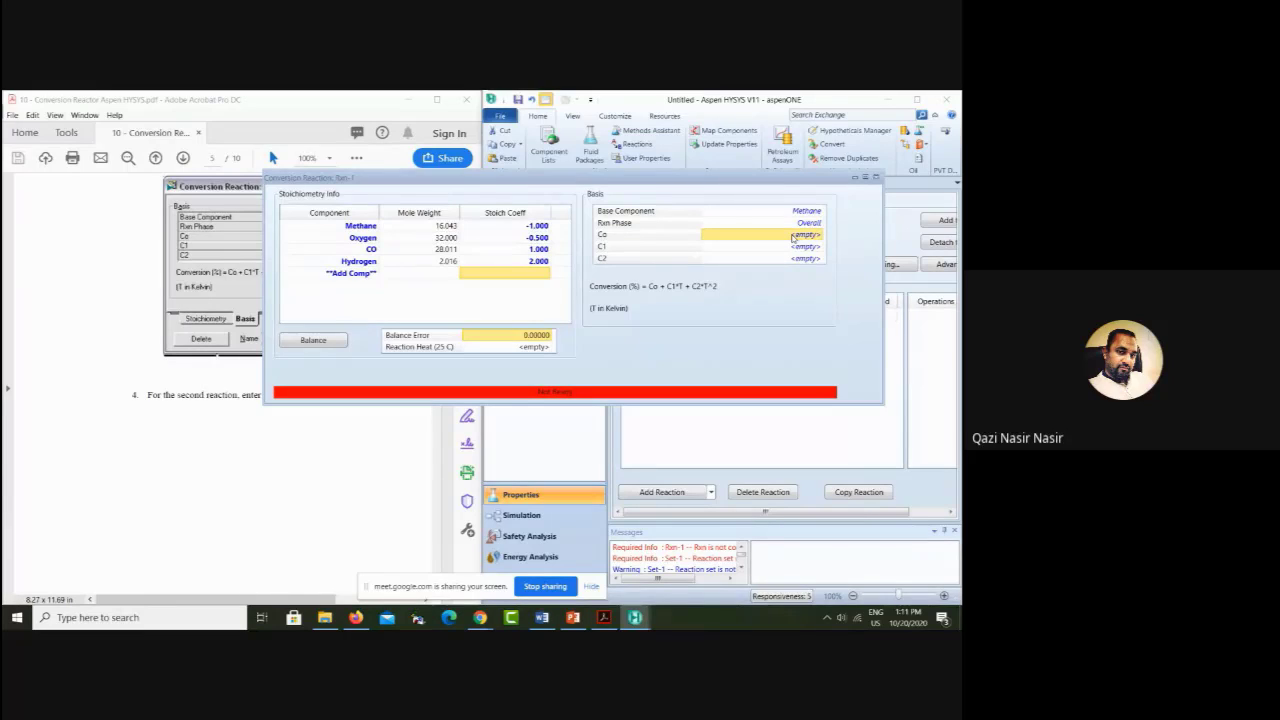
{"action": "type", "text": "40"}
{"action": "key", "text": "Return"}
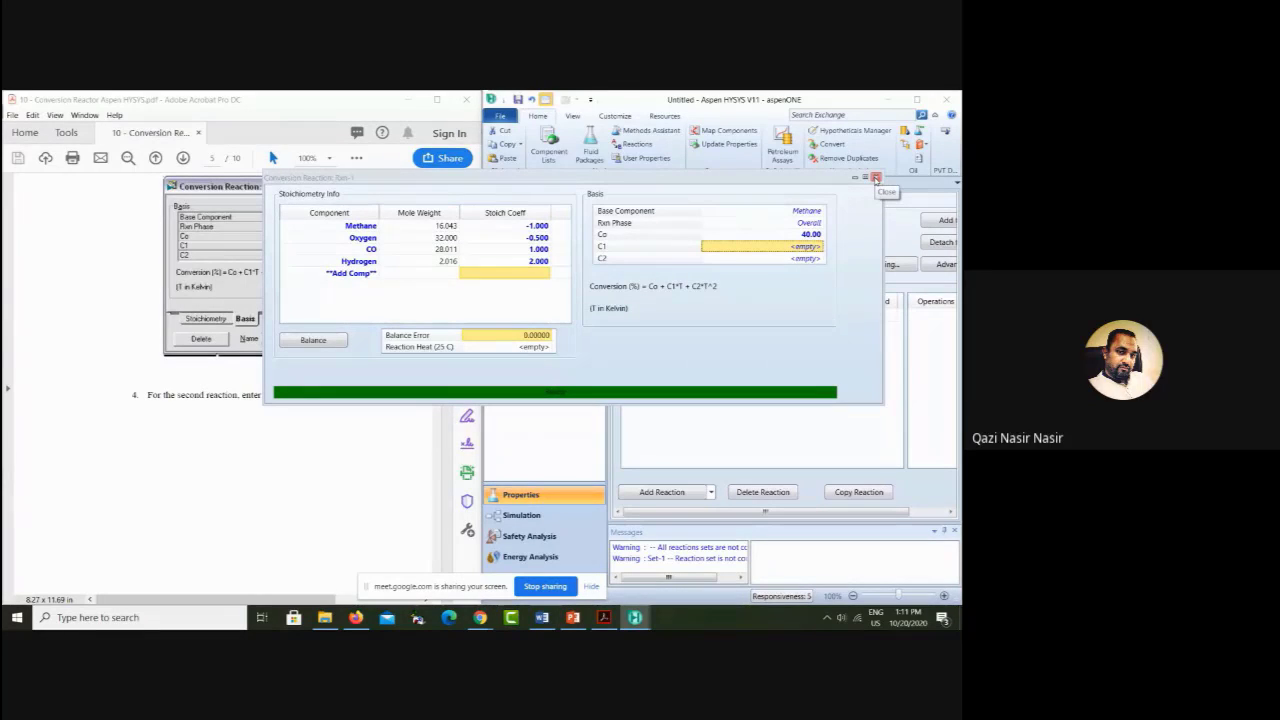
{"action": "left_click", "coordinate": [875, 177]}
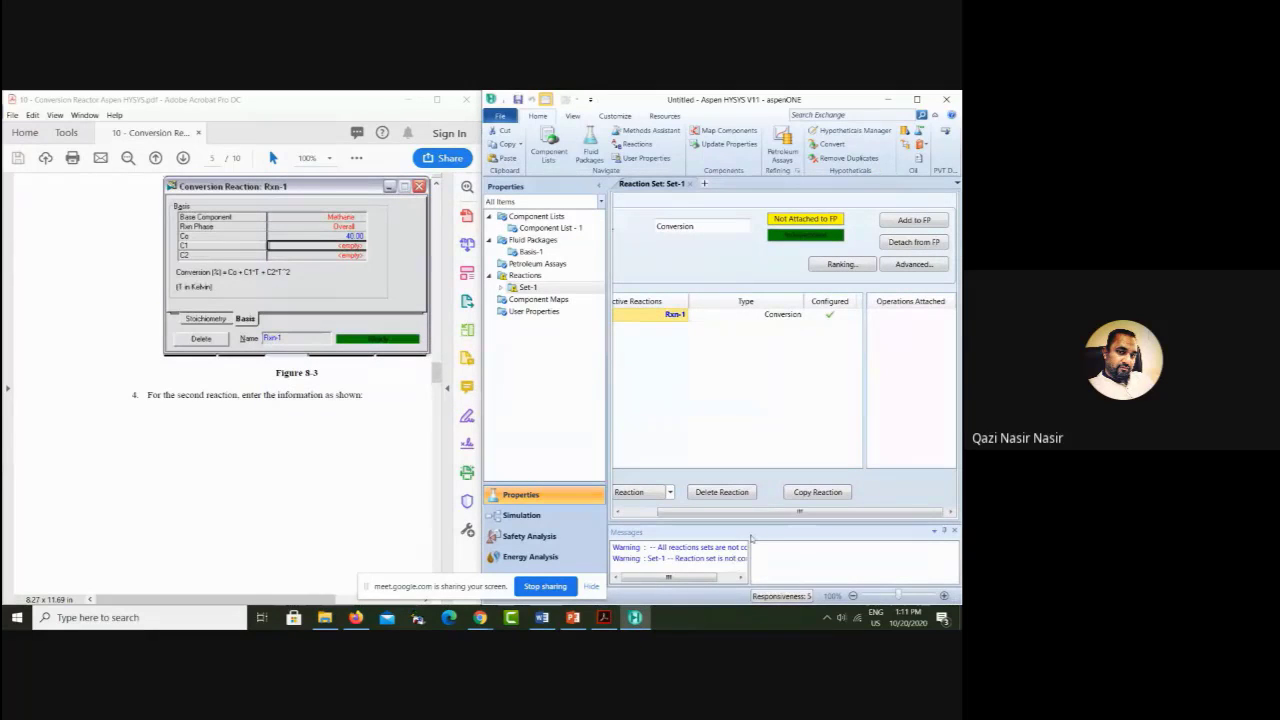
Step: Check the second equation in section 8.1 of the PDF and add a second Hysys Conversion reaction to Set-1
{"action": "left_click_drag", "start_coordinate": [760, 517], "coordinate": [720, 517]}
{"action": "scroll", "coordinate": [391, 443], "scroll_direction": "up", "scroll_amount": 10}
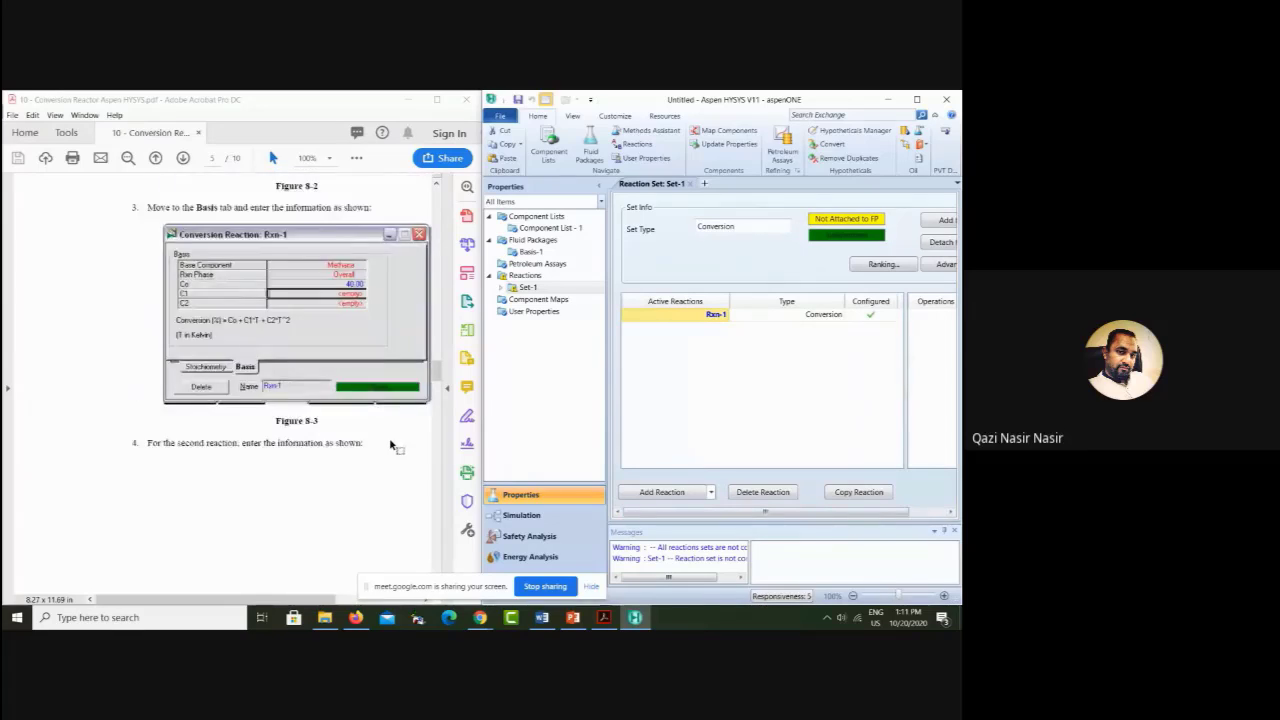
{"action": "scroll", "coordinate": [391, 443], "scroll_direction": "up", "scroll_amount": 5}
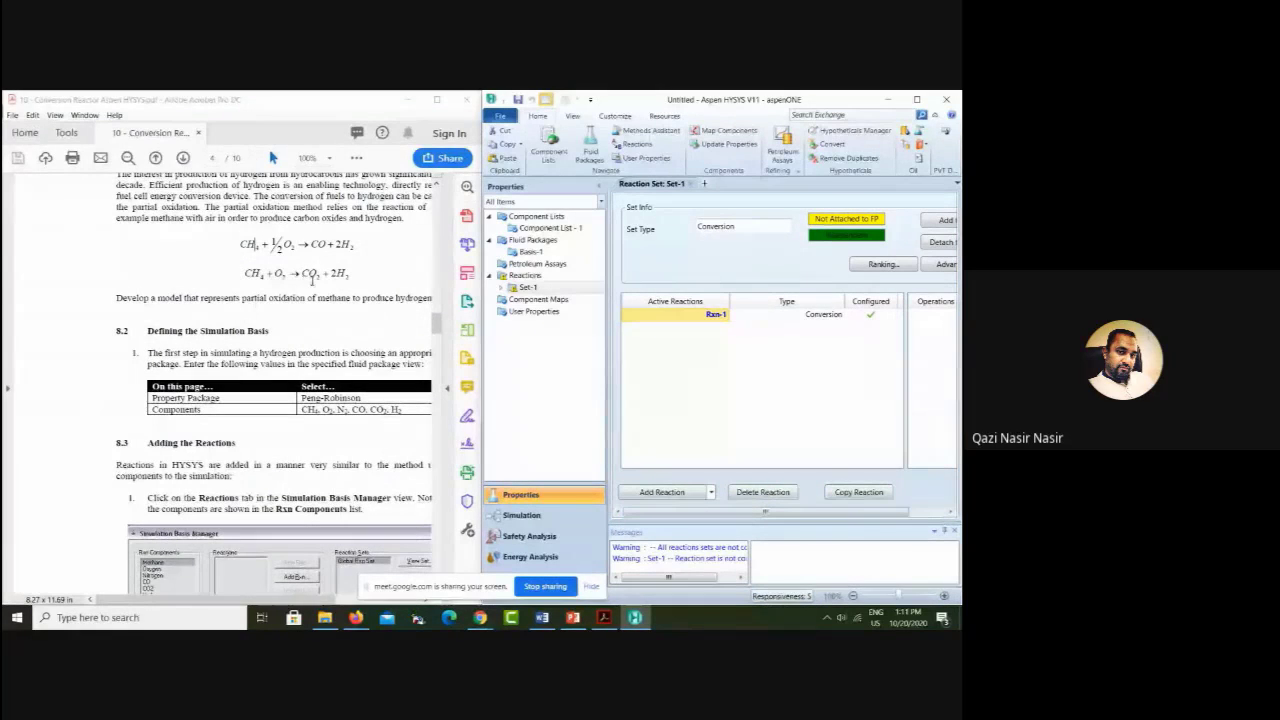
{"action": "scroll", "coordinate": [352, 362], "scroll_direction": "down", "scroll_amount": 2}
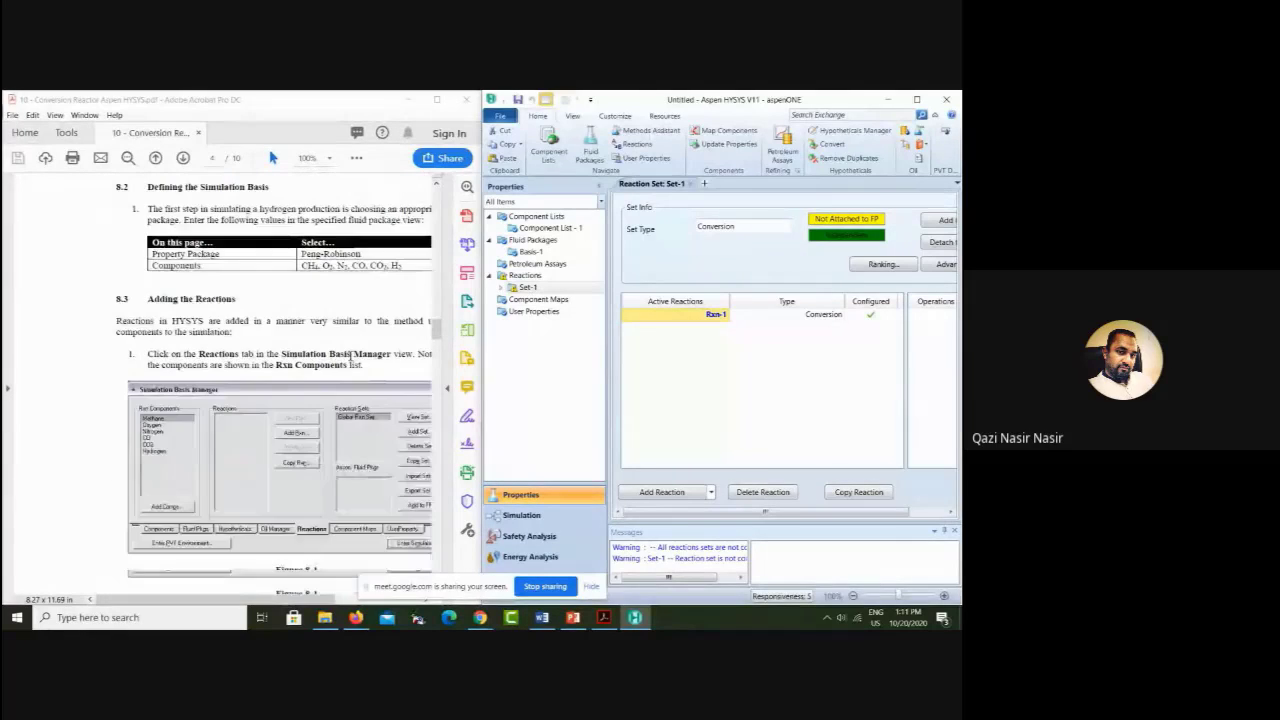
{"action": "scroll", "coordinate": [352, 362], "scroll_direction": "up", "scroll_amount": 1}
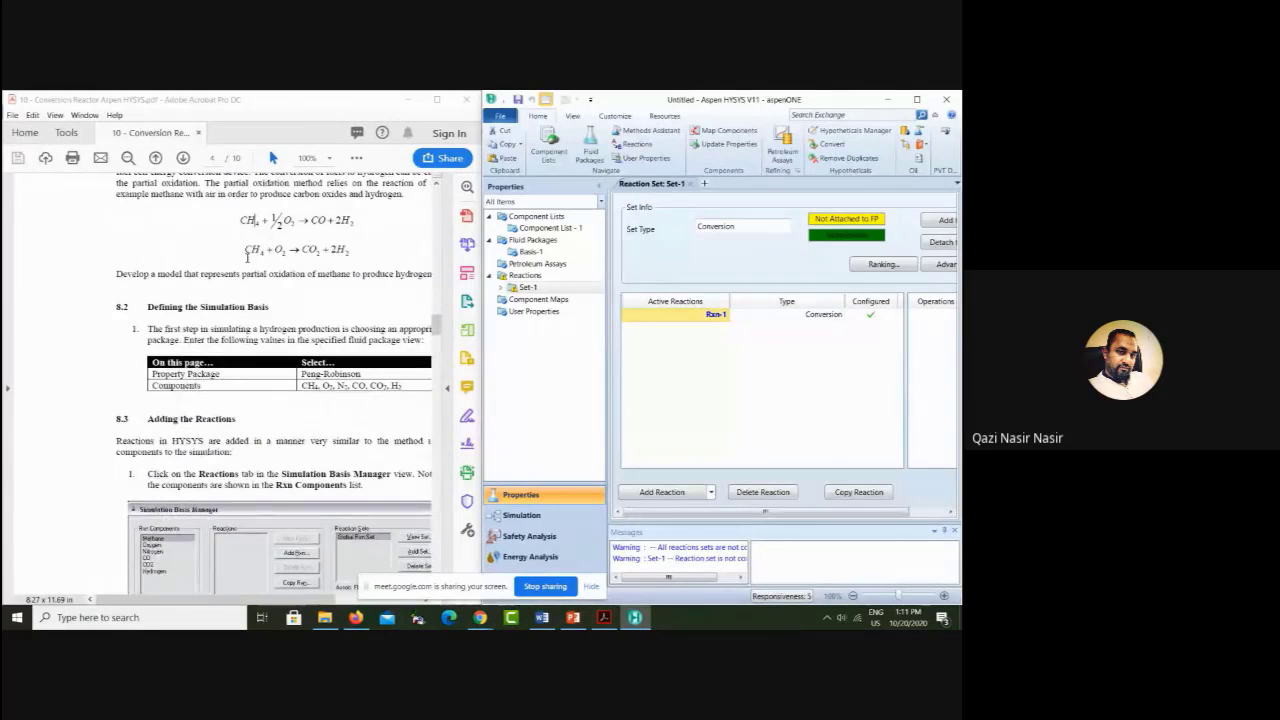
{"action": "left_click", "coordinate": [659, 493]}
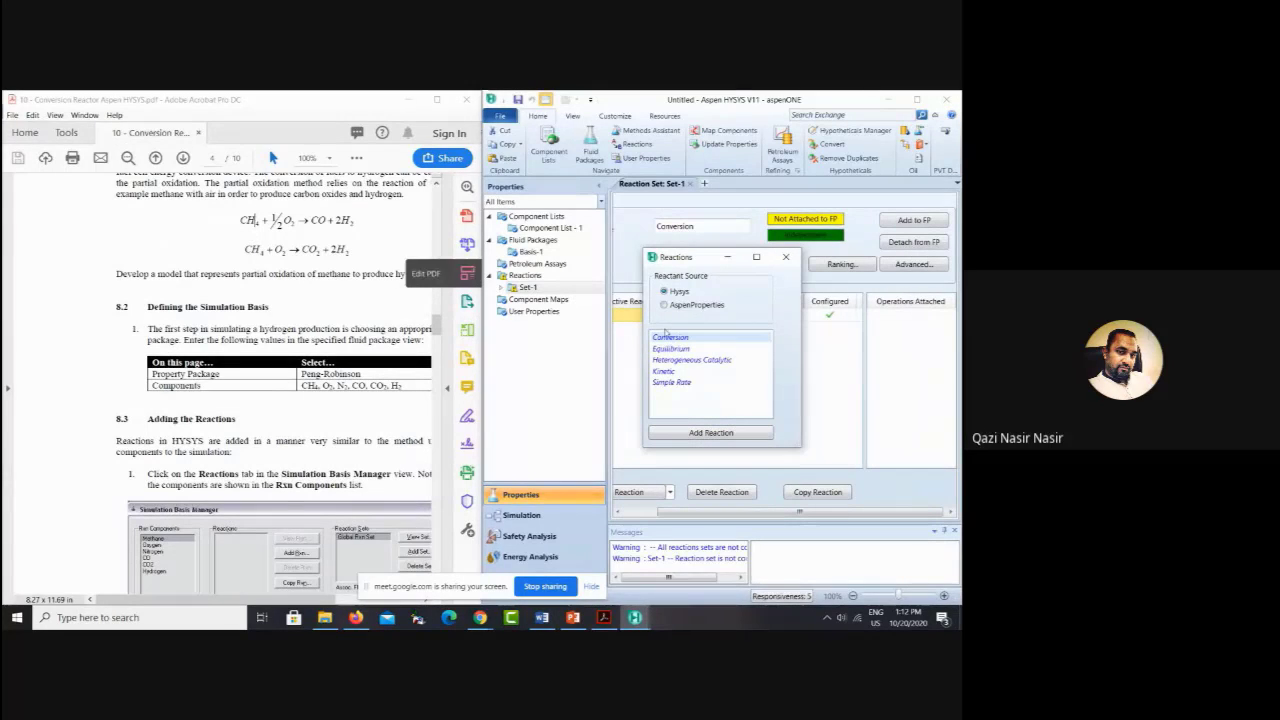
{"action": "left_click", "coordinate": [710, 433]}
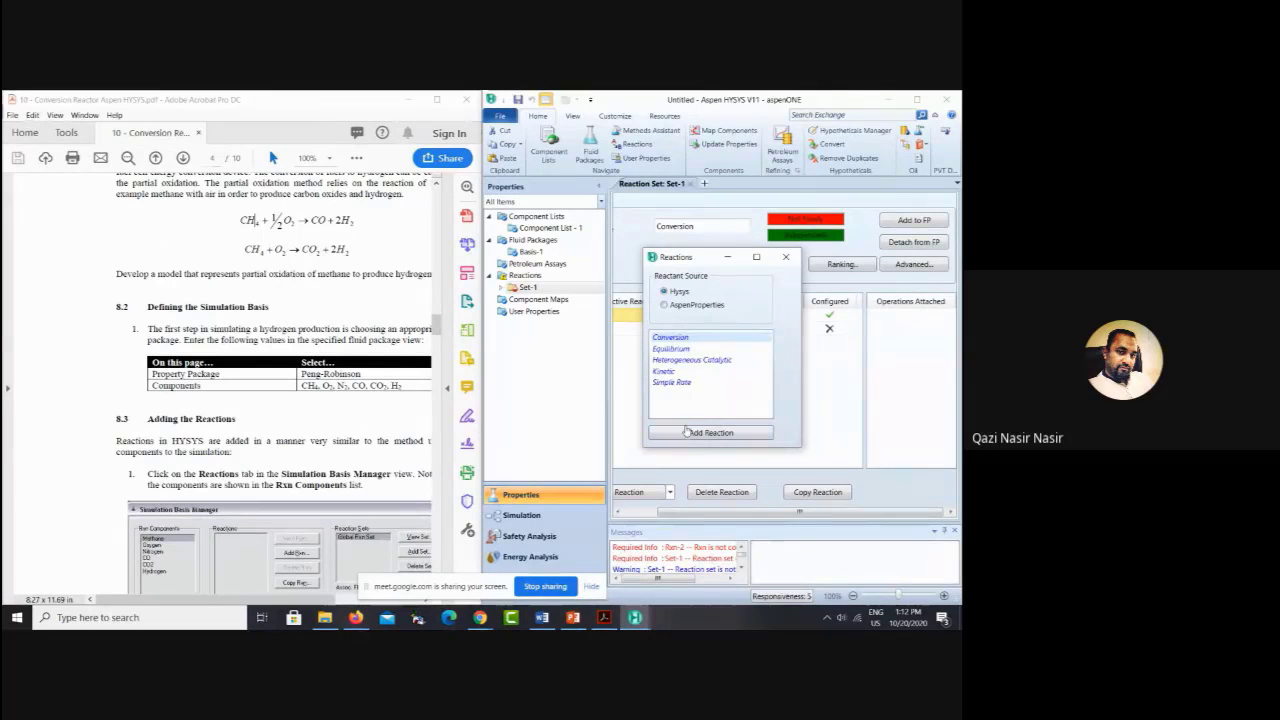
{"action": "left_click", "coordinate": [786, 257]}
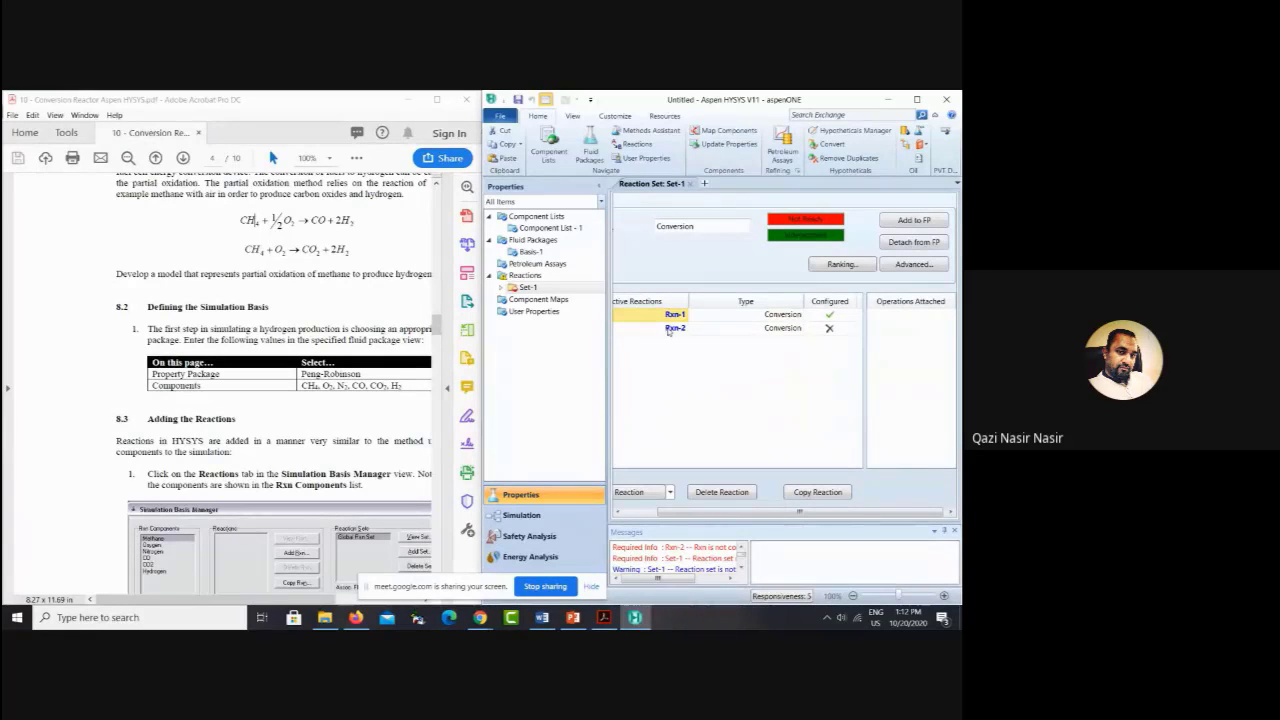
{"action": "left_click", "coordinate": [668, 331]}
{"action": "left_click", "coordinate": [702, 316]}
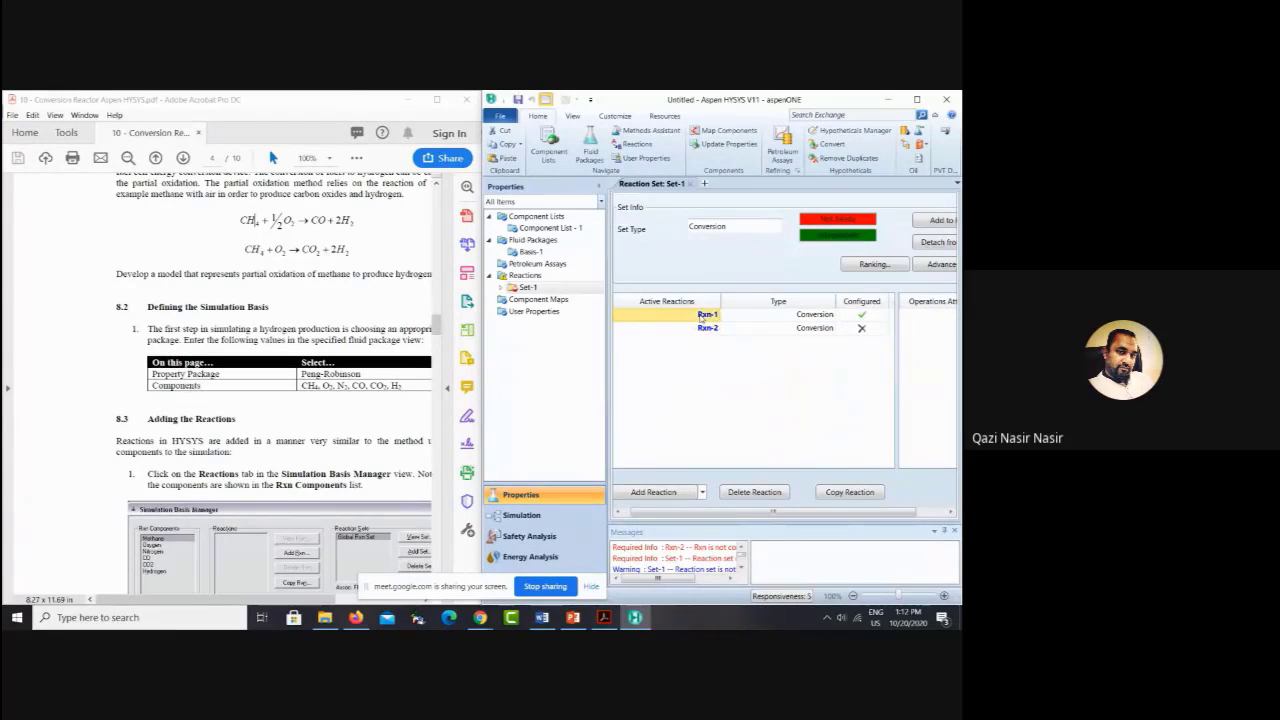
{"action": "right_click", "coordinate": [702, 316]}
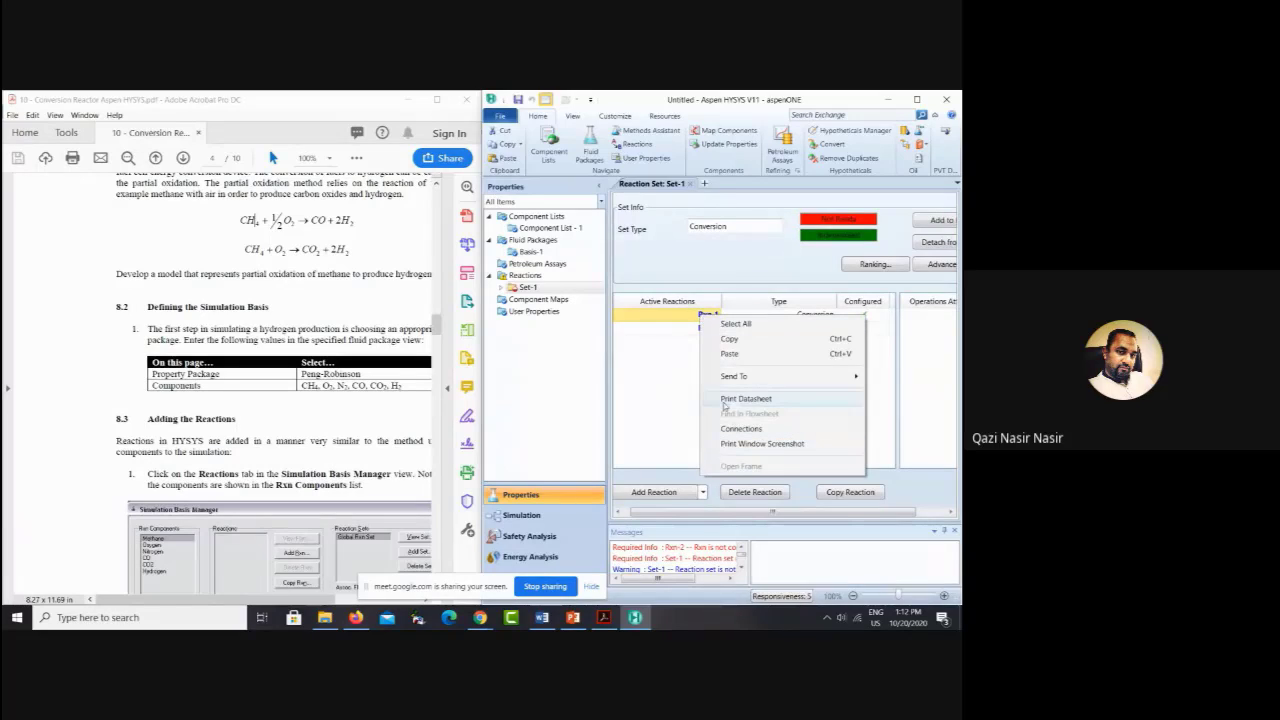
{"action": "left_click", "coordinate": [681, 333]}
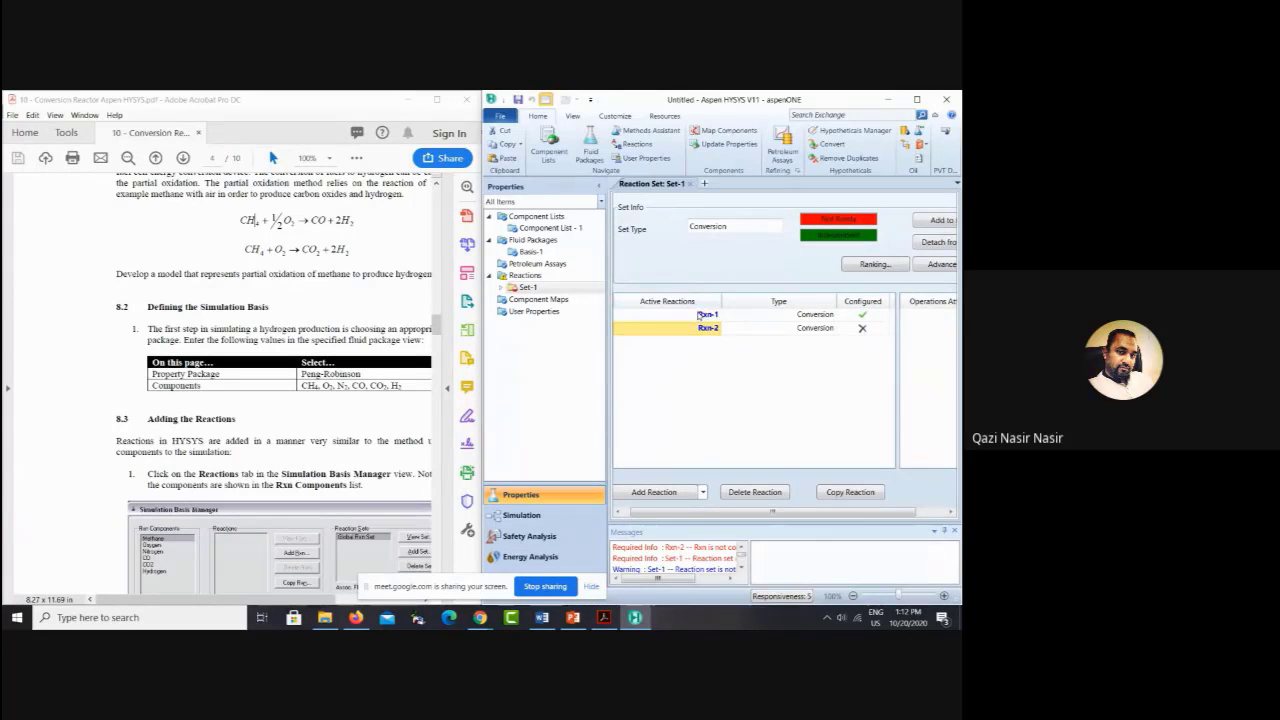
{"action": "left_click", "coordinate": [699, 315]}
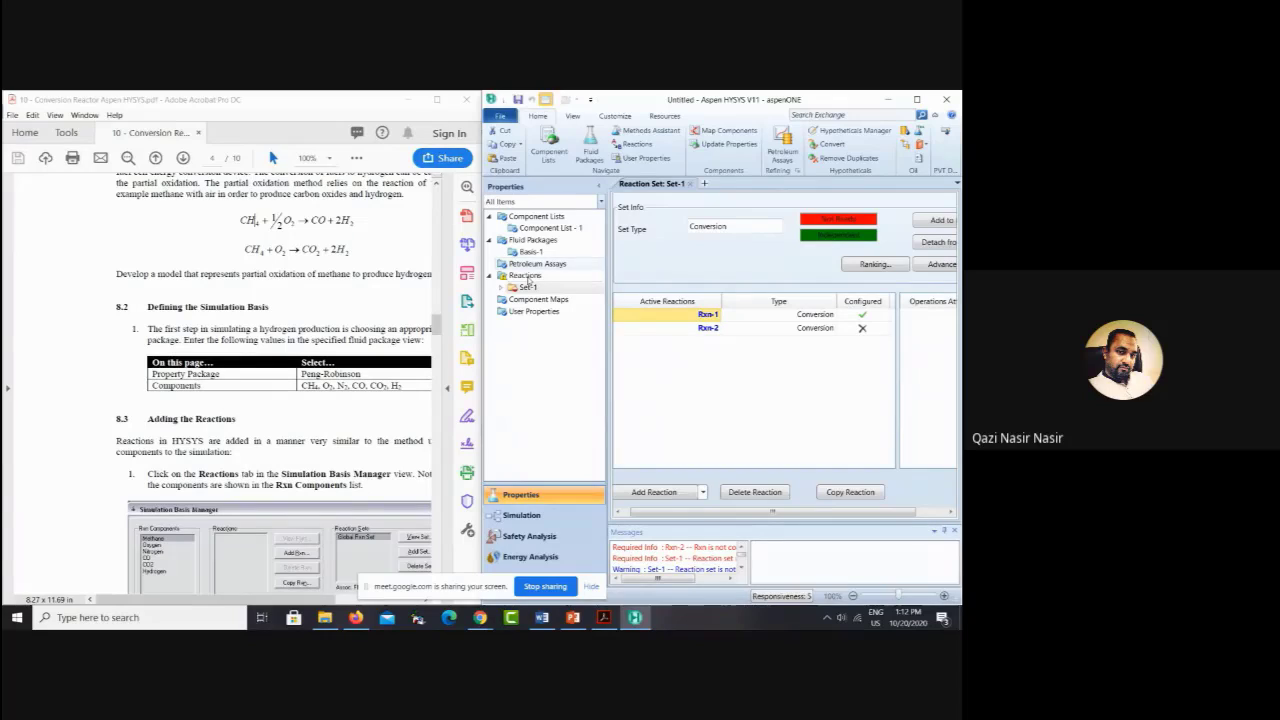
Step: Open Rxn-2 and add the reactants Methane and Oxygen to its stoichiometry
{"action": "double_click", "coordinate": [703, 330]}
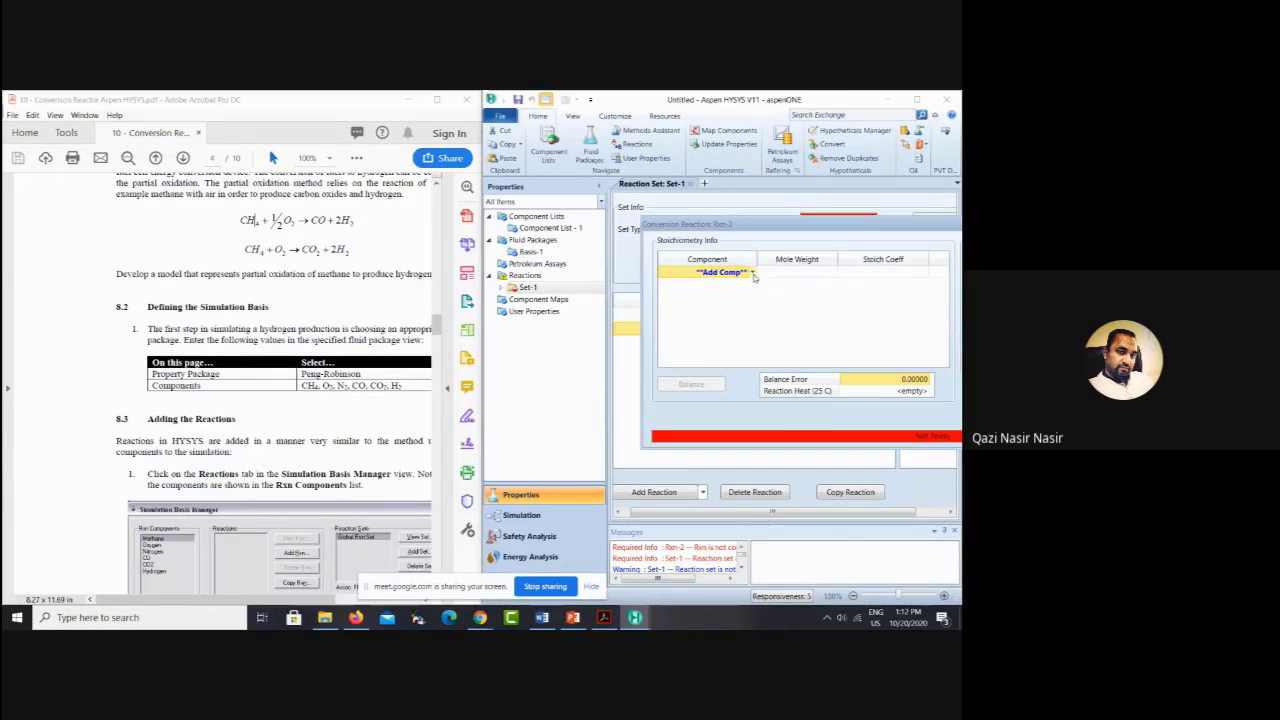
{"action": "left_click", "coordinate": [754, 274]}
{"action": "left_click", "coordinate": [705, 284]}
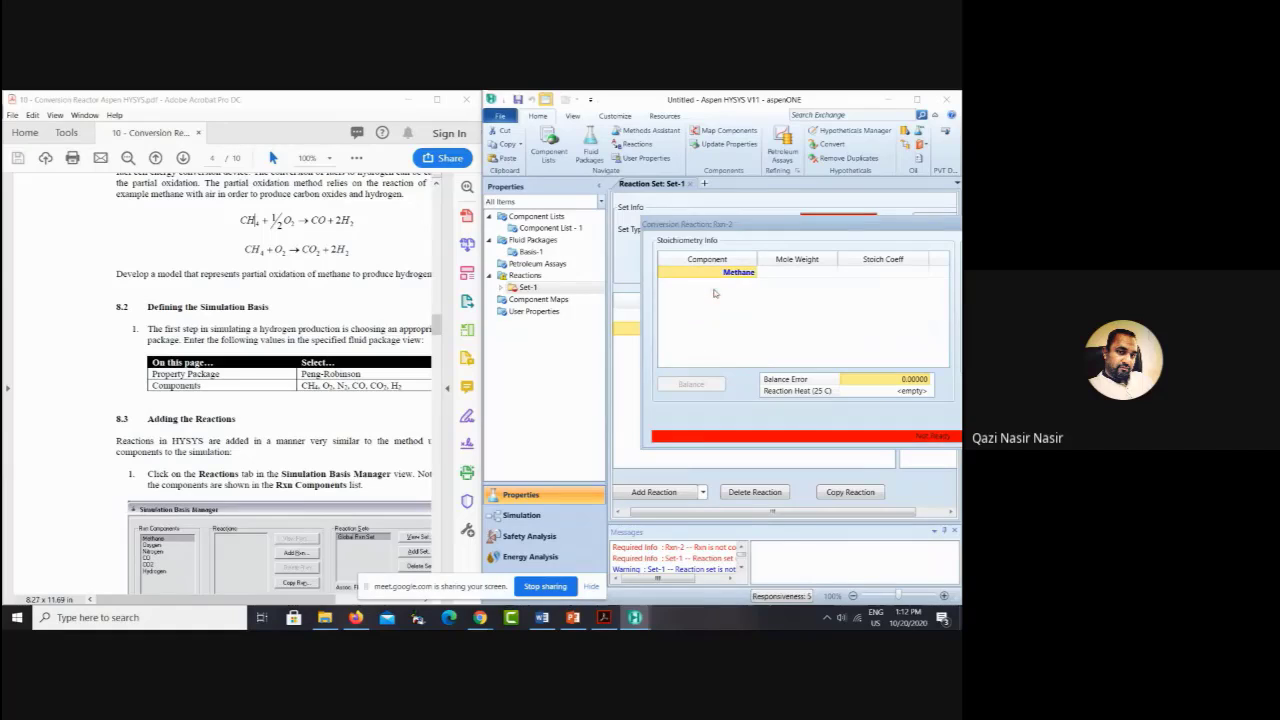
{"action": "double_click", "coordinate": [252, 249]}
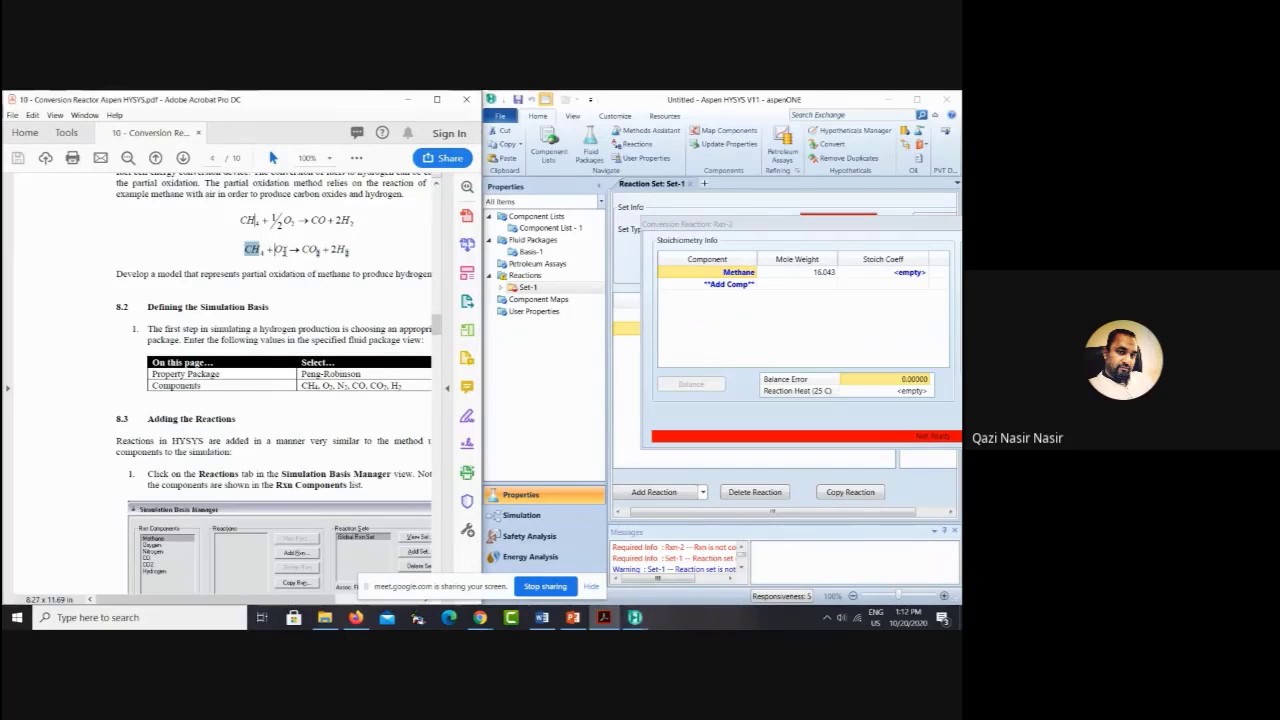
{"action": "left_click", "coordinate": [752, 284]}
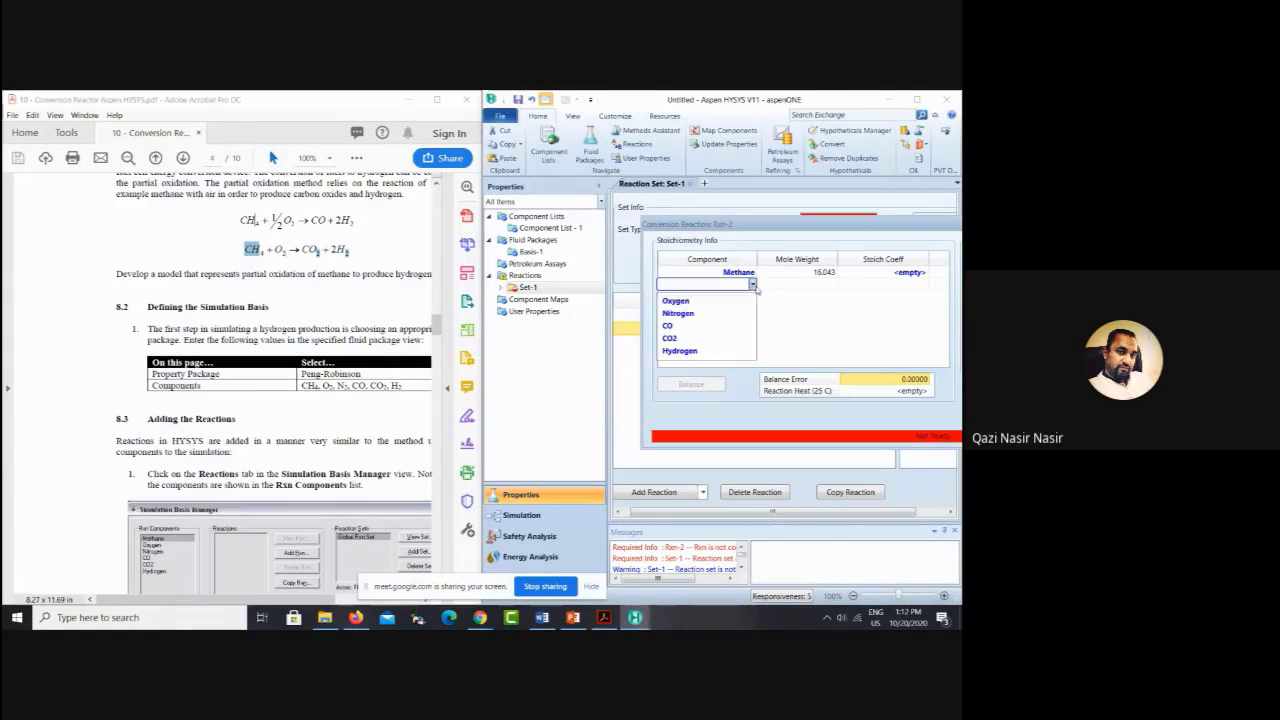
{"action": "left_click", "coordinate": [707, 304]}
Step: Add the products CO2 and Hydrogen to the stoichiometry of Rxn-2
{"action": "left_click", "coordinate": [315, 250]}
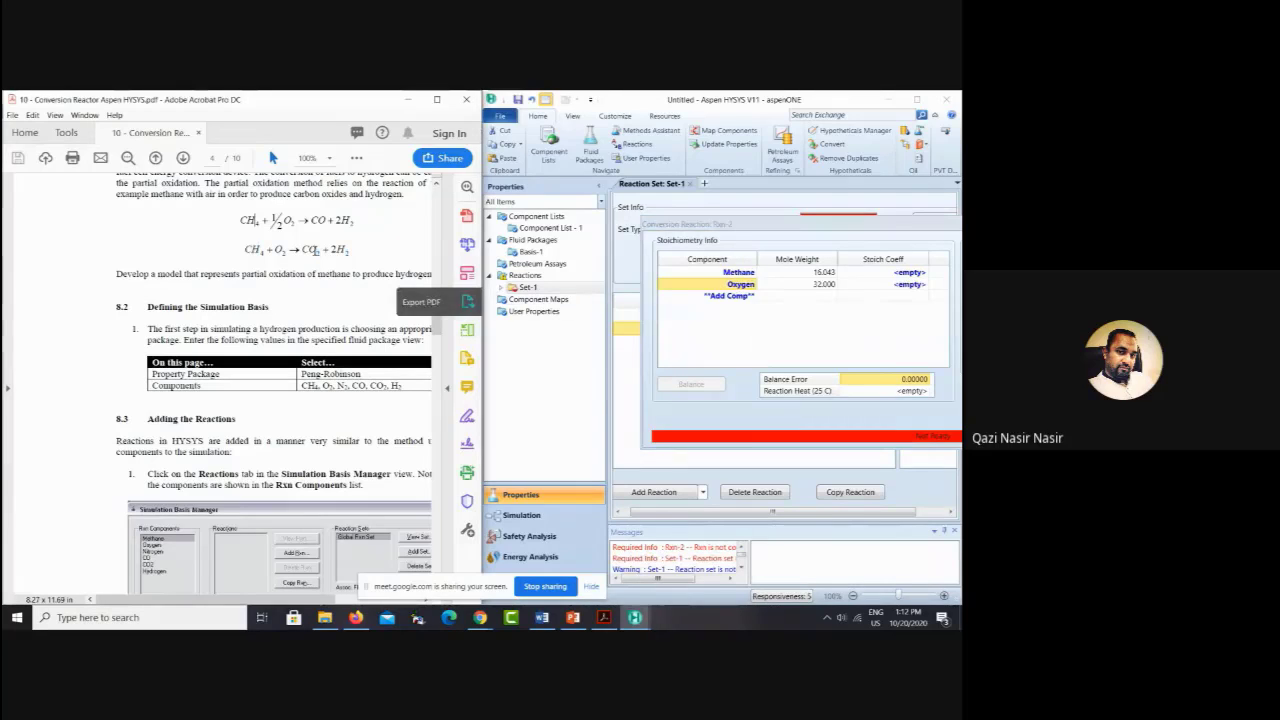
{"action": "left_click", "coordinate": [729, 296]}
{"action": "left_click", "coordinate": [693, 338]}
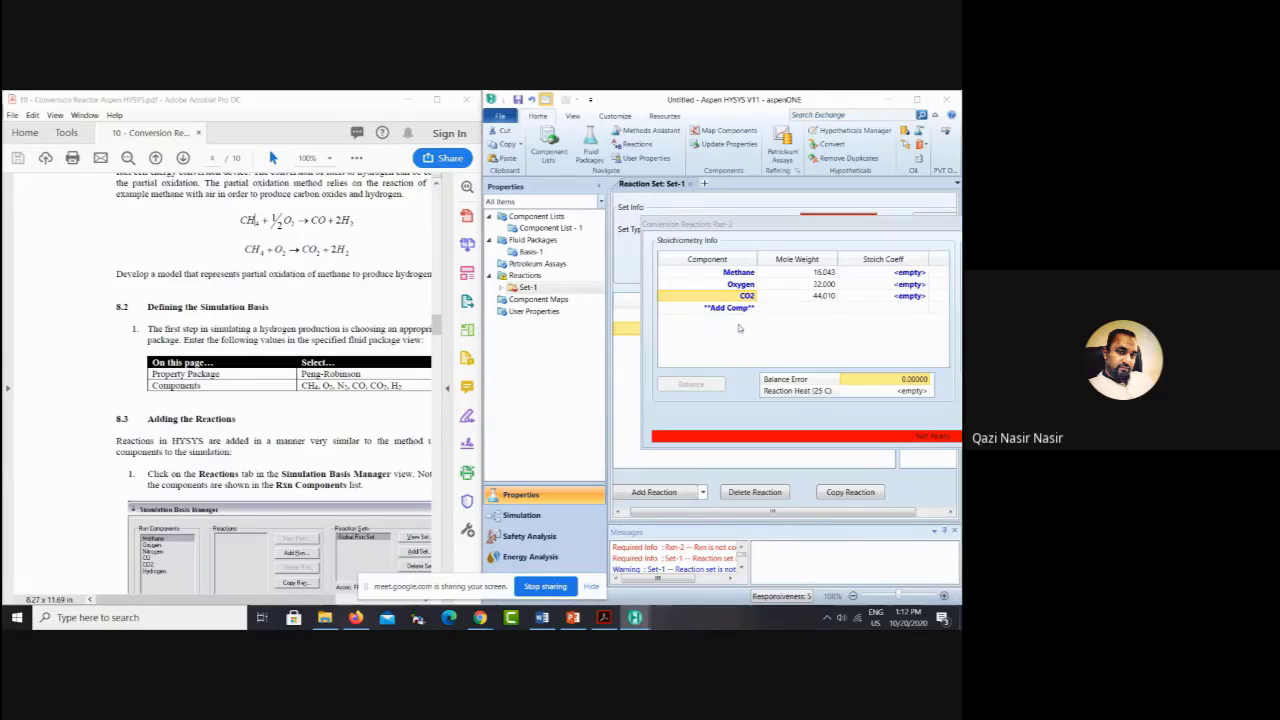
{"action": "left_click", "coordinate": [754, 312]}
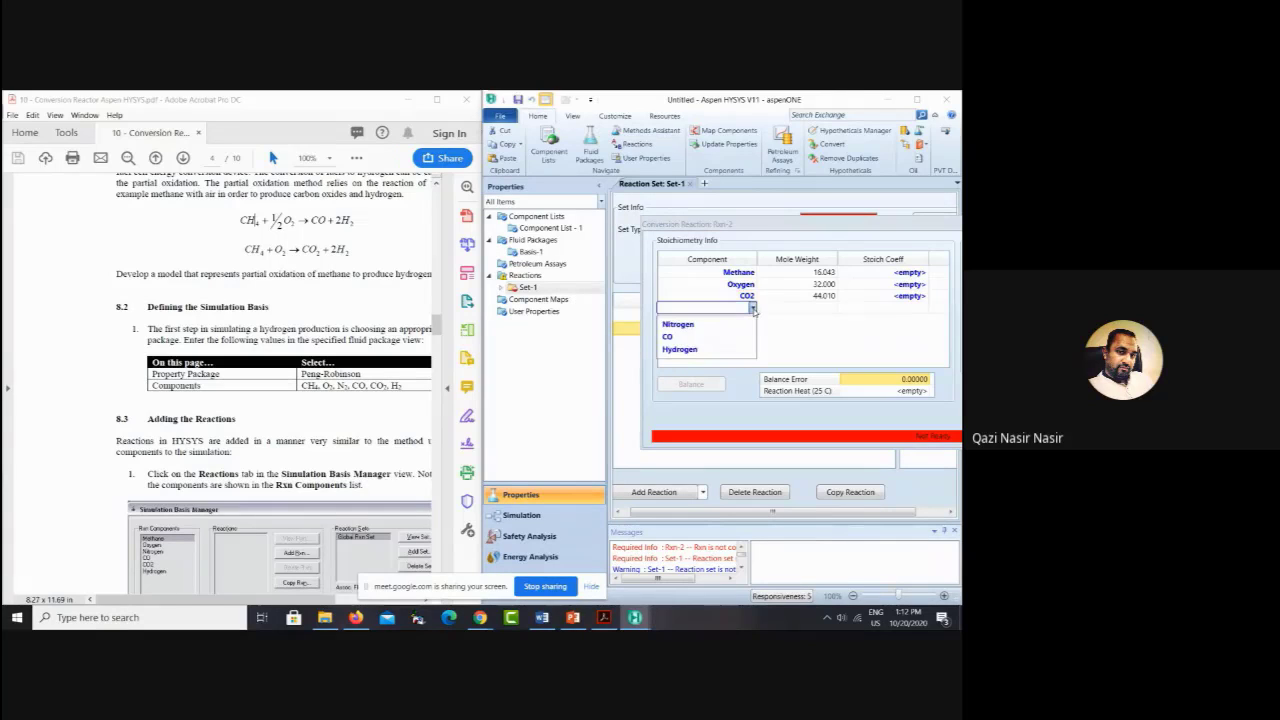
{"action": "left_click", "coordinate": [700, 348]}
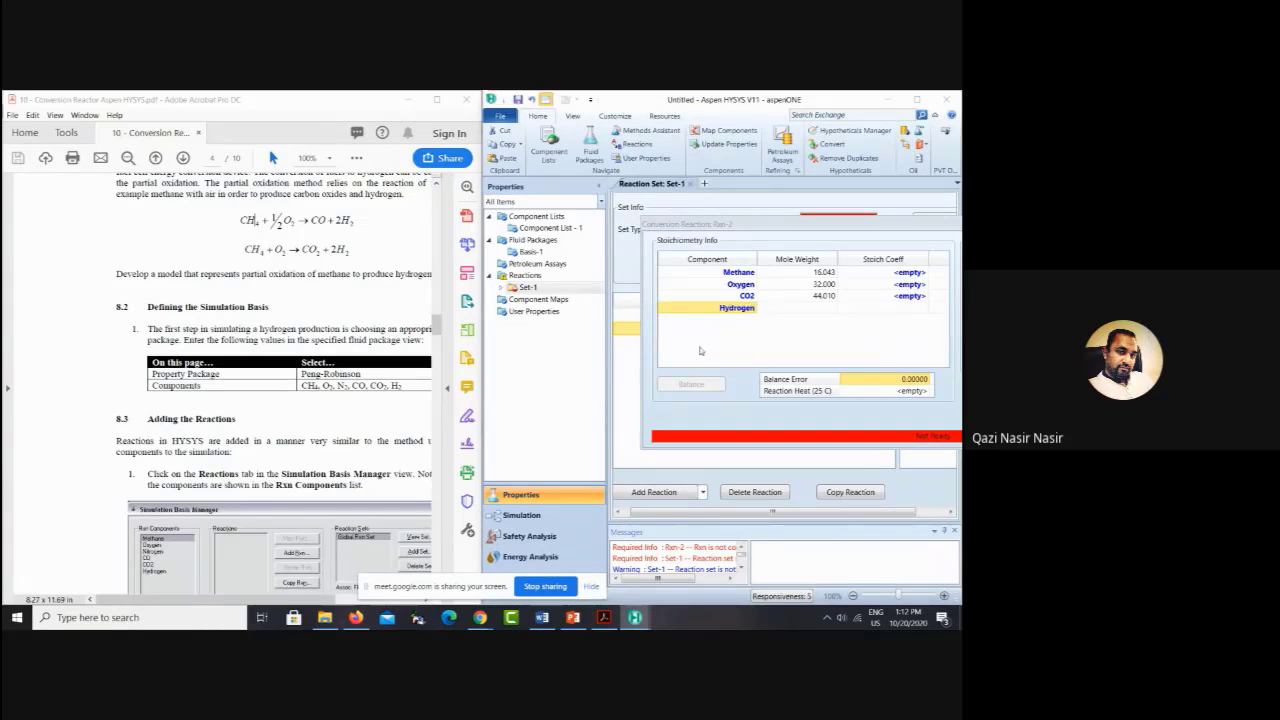
Step: Set the Rxn-2 stoichiometric coefficients to -1 for Methane, -1 for Oxygen, 1 for CO2 and 2 for Hydrogen
{"action": "left_click", "coordinate": [908, 274]}
{"action": "type", "text": "-1"}
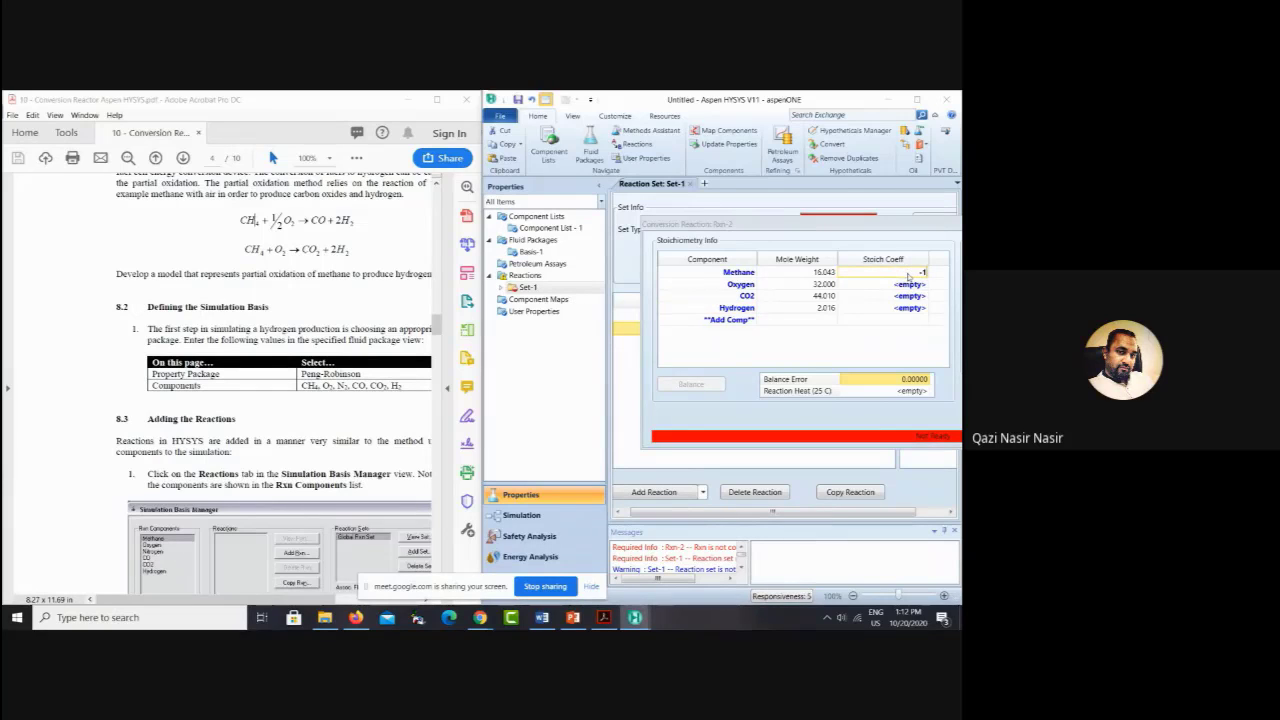
{"action": "key", "text": "Return"}
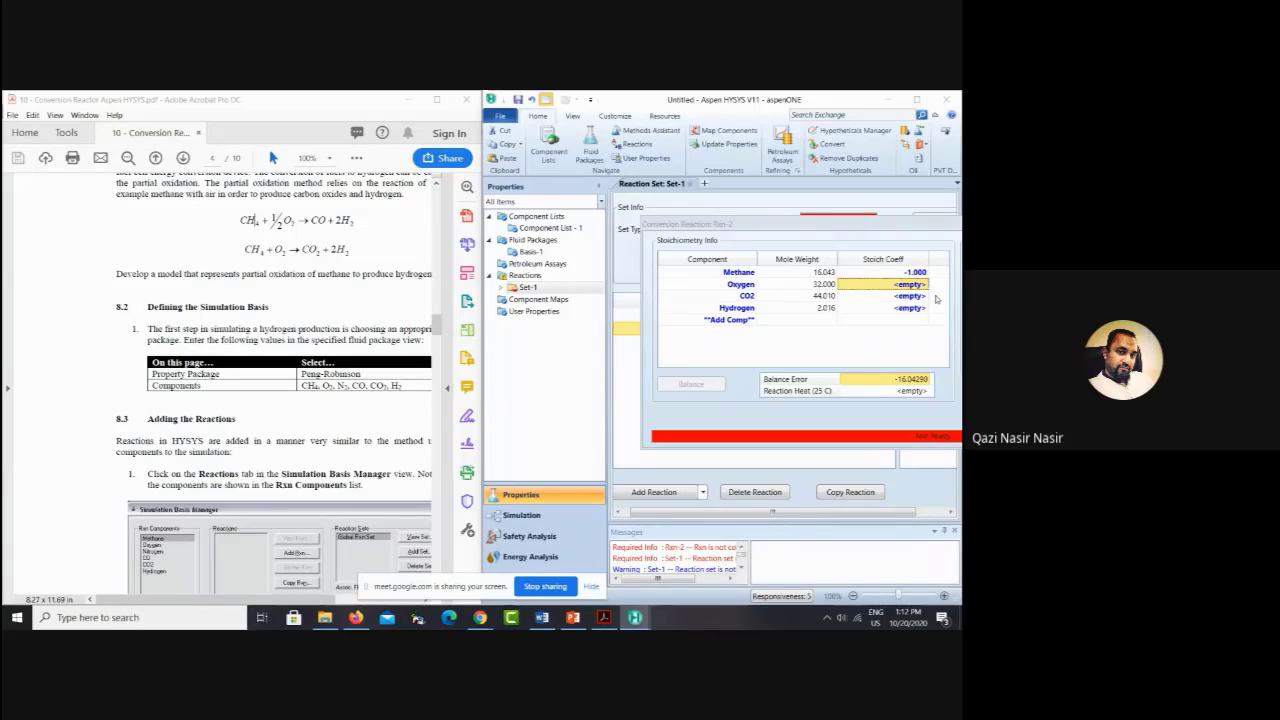
{"action": "type", "text": "-1"}
{"action": "key", "text": "Return"}
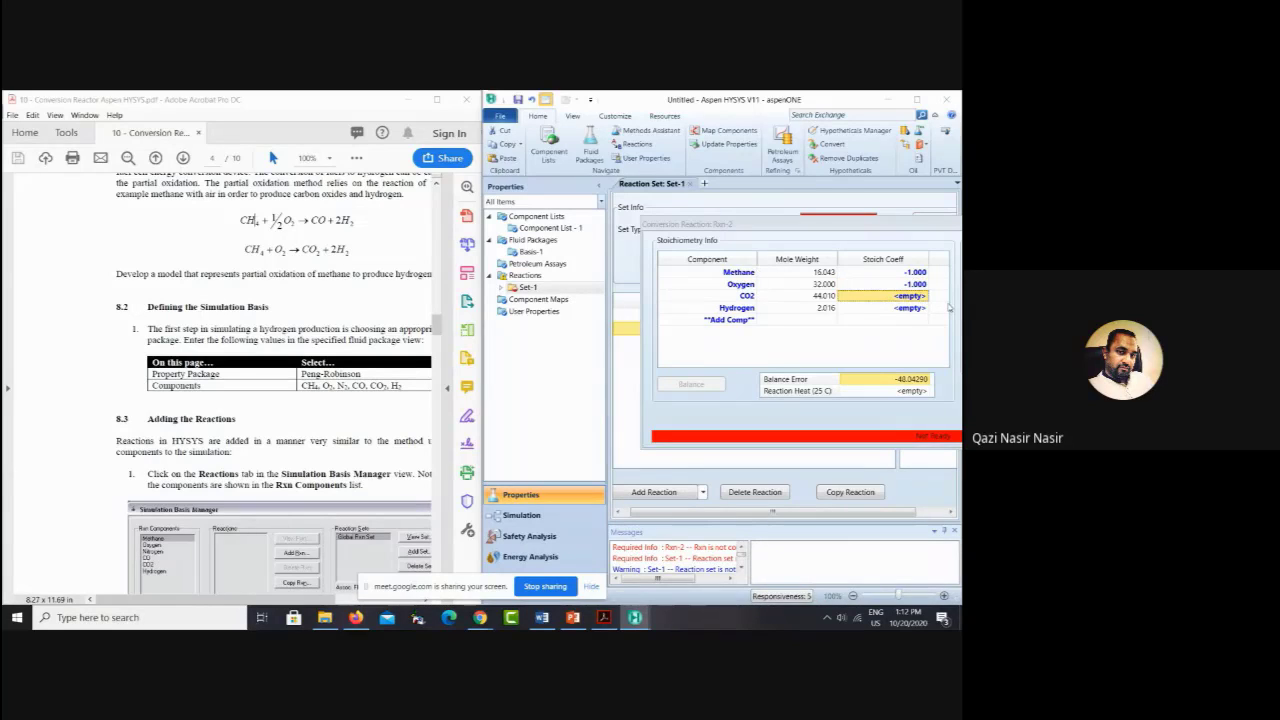
{"action": "type", "text": "1"}
{"action": "key", "text": "Return"}
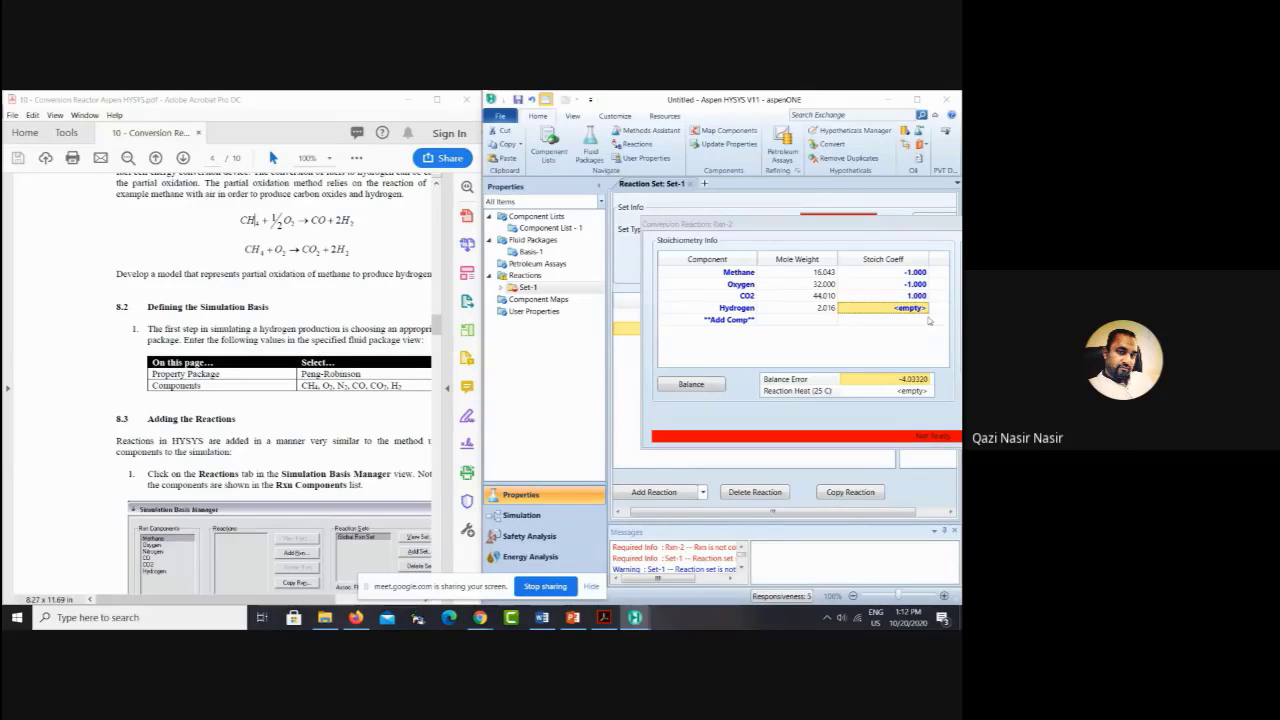
{"action": "type", "text": "2"}
{"action": "key", "text": "Return"}
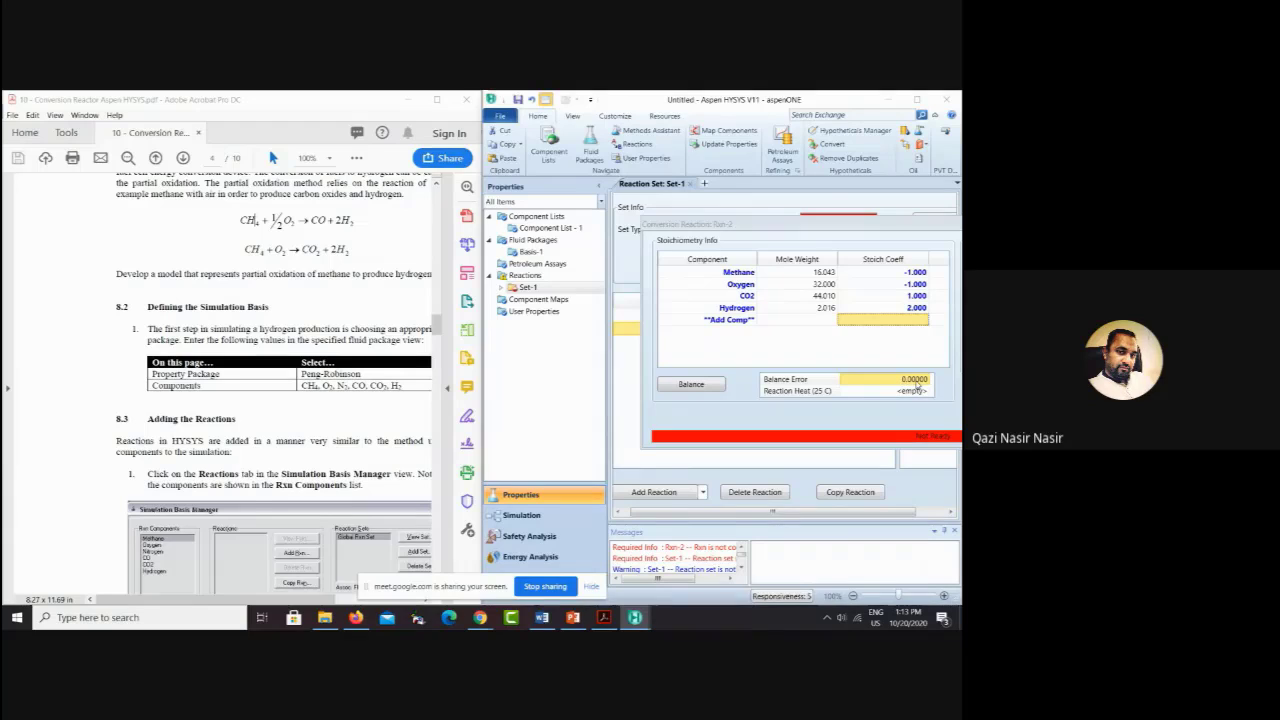
Step: Set the Co conversion coefficient of Rxn-2 to 60 as in the PDF's Figure 8-5, and close the reaction
{"action": "left_click_drag", "start_coordinate": [841, 236], "coordinate": [447, 179]}
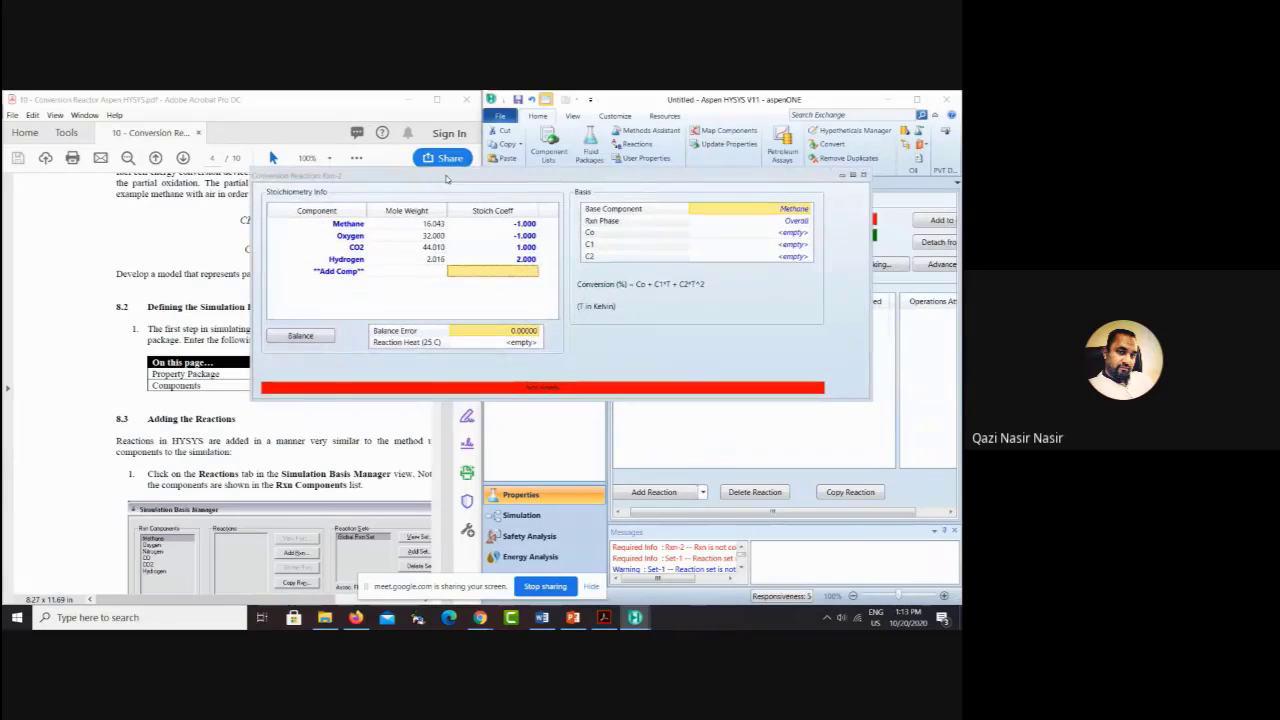
{"action": "left_click", "coordinate": [302, 422]}
{"action": "scroll", "coordinate": [300, 427], "scroll_direction": "down", "scroll_amount": 5}
{"action": "scroll", "coordinate": [299, 427], "scroll_direction": "down", "scroll_amount": 15}
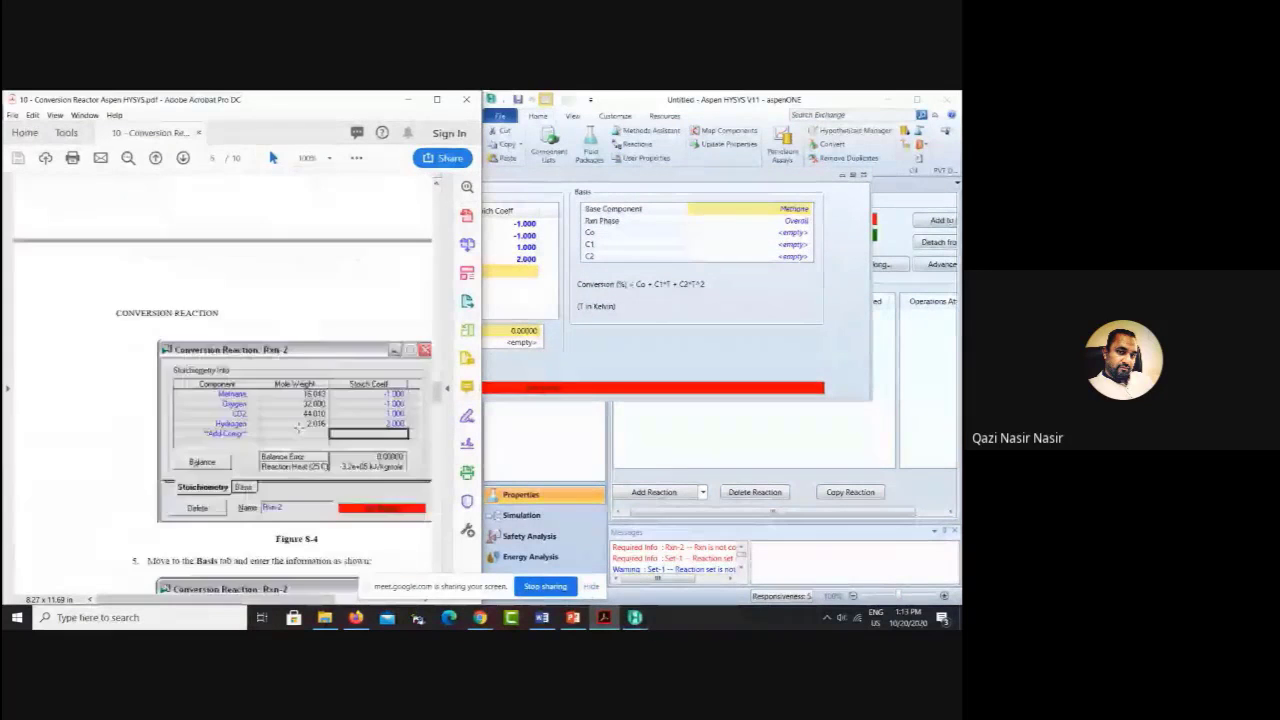
{"action": "scroll", "coordinate": [298, 427], "scroll_direction": "down", "scroll_amount": 8}
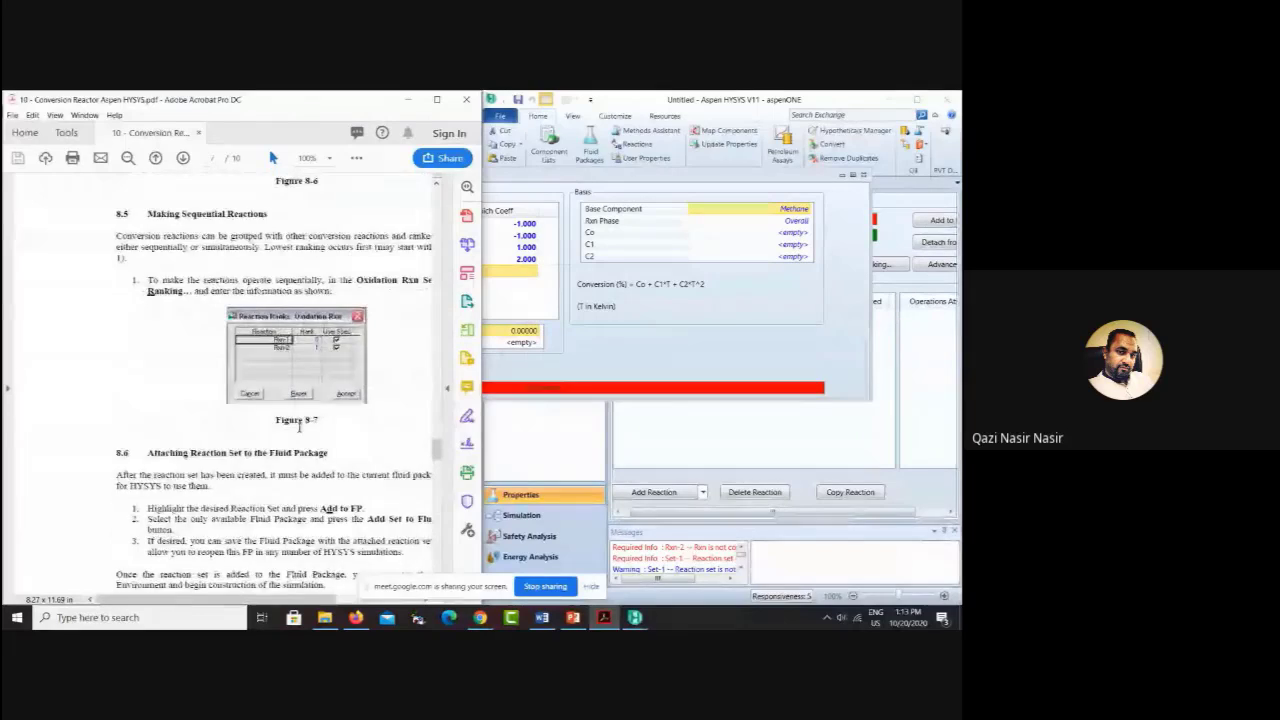
{"action": "scroll", "coordinate": [298, 427], "scroll_direction": "up", "scroll_amount": 9}
{"action": "scroll", "coordinate": [299, 430], "scroll_direction": "up", "scroll_amount": 8}
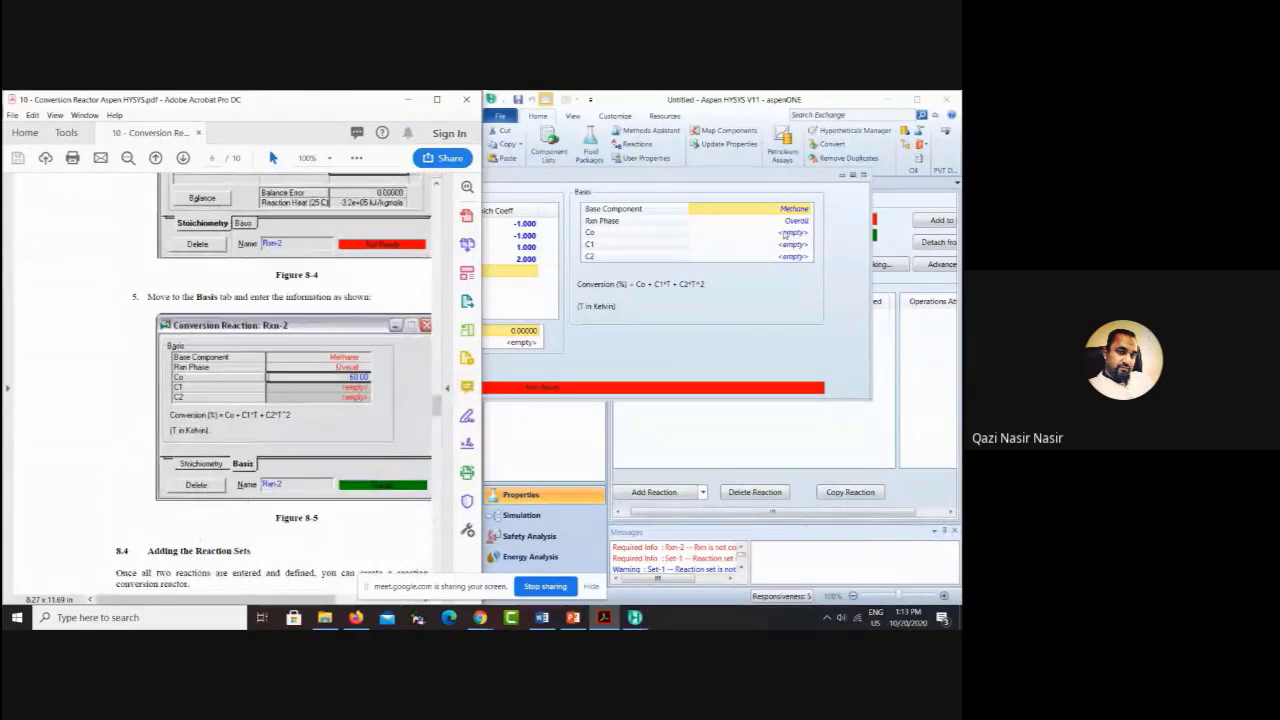
{"action": "left_click", "coordinate": [786, 233]}
{"action": "type", "text": "6"}
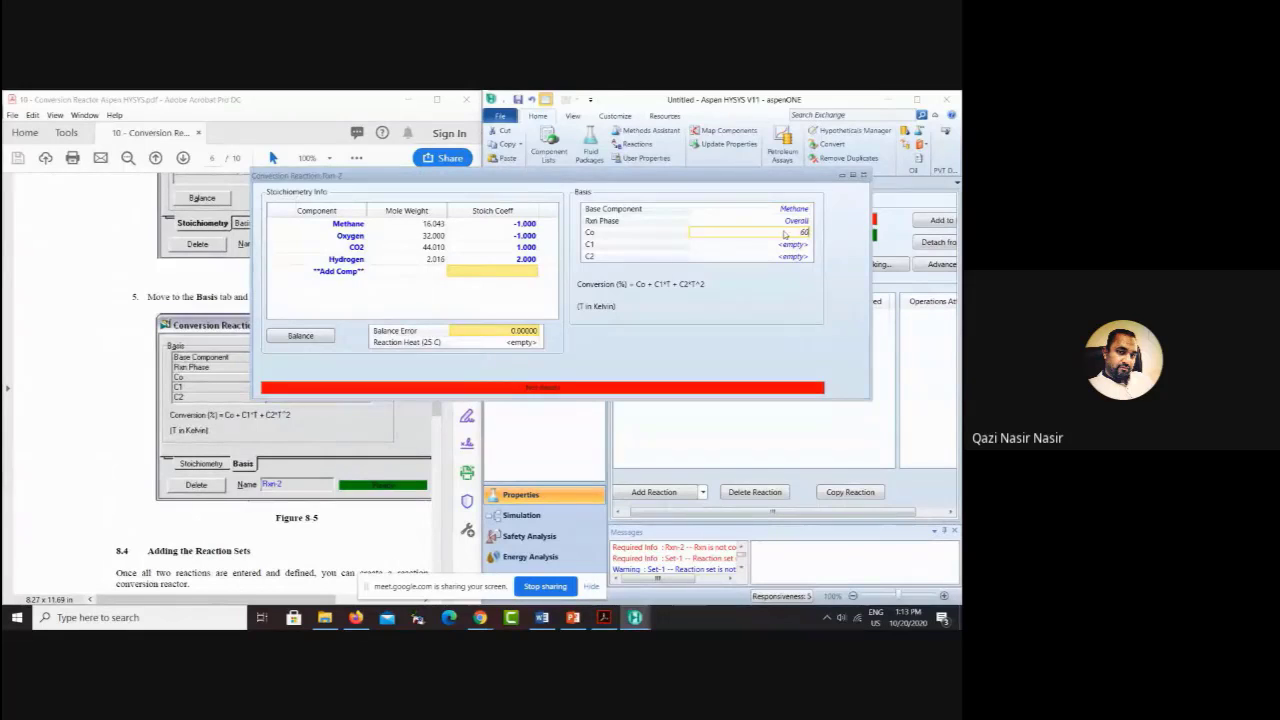
{"action": "type", "text": "0"}
{"action": "key", "text": "Return"}
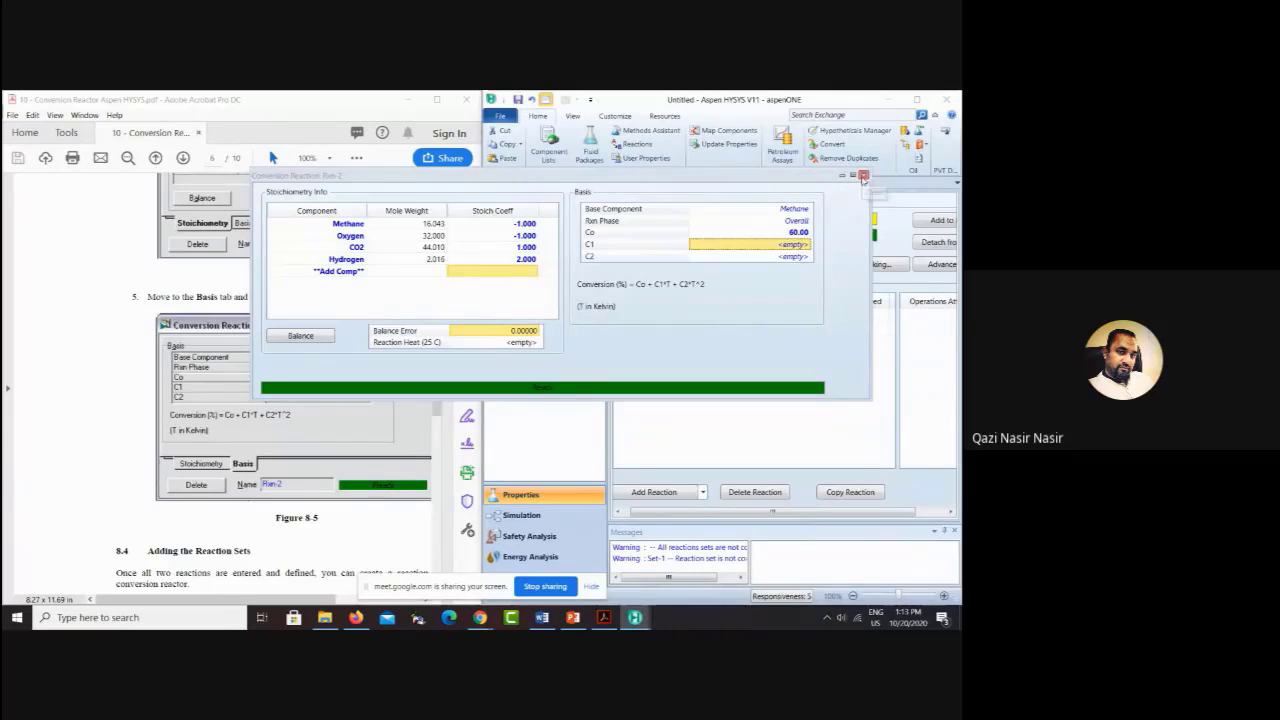
{"action": "left_click", "coordinate": [863, 175]}
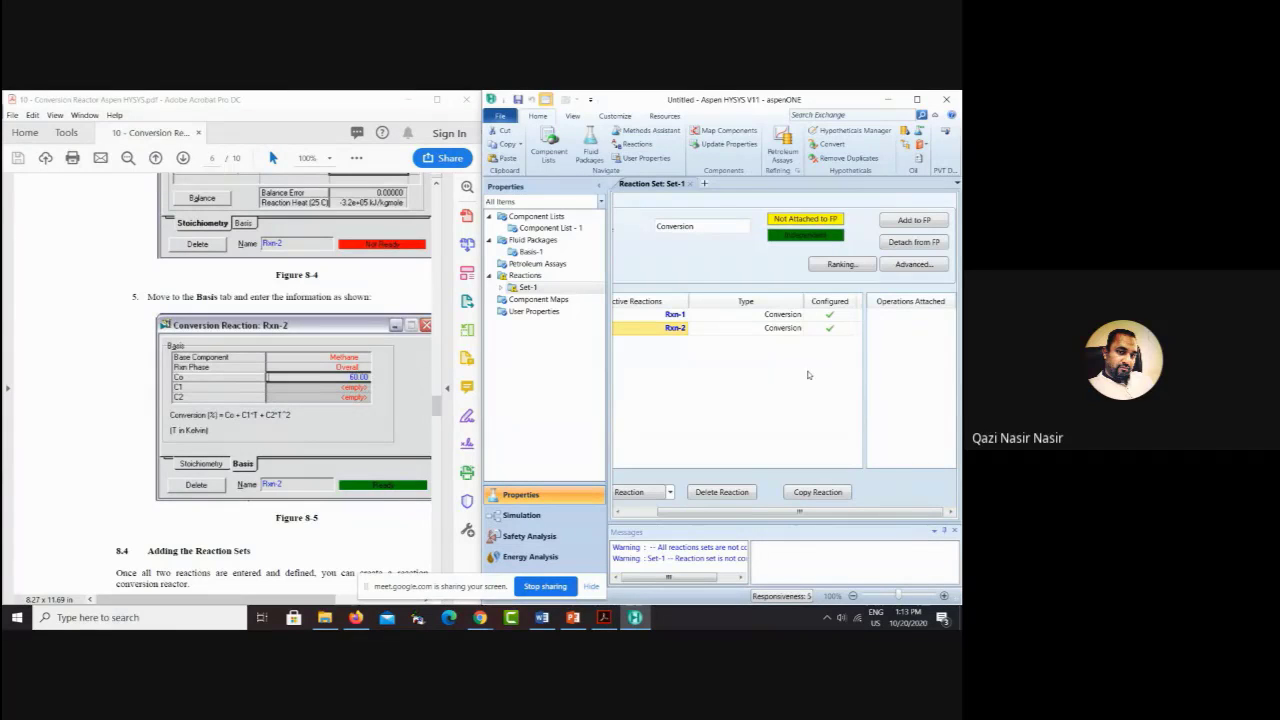
Step: Following section 8.5 of the PDF, set the rank of Rxn-2 in Set-1 to 1 so the reactions run sequentially
{"action": "scroll", "coordinate": [306, 490], "scroll_direction": "down", "scroll_amount": 4}
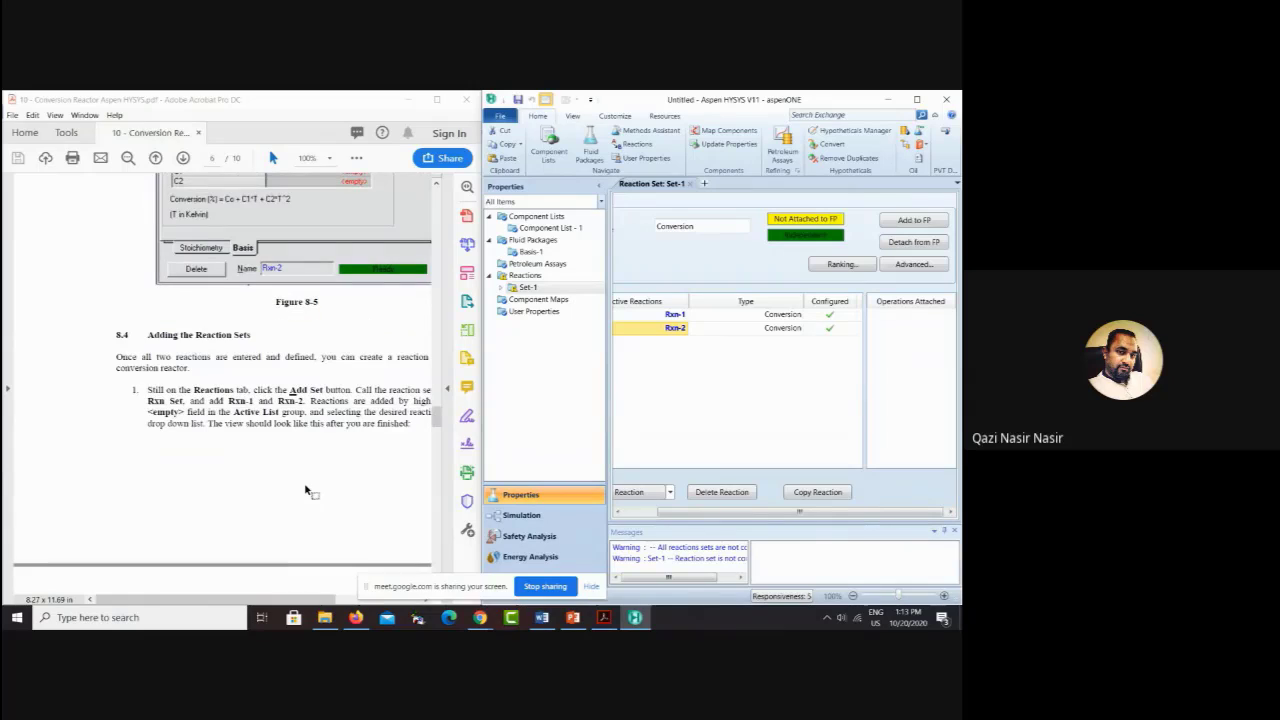
{"action": "scroll", "coordinate": [306, 490], "scroll_direction": "down", "scroll_amount": 8}
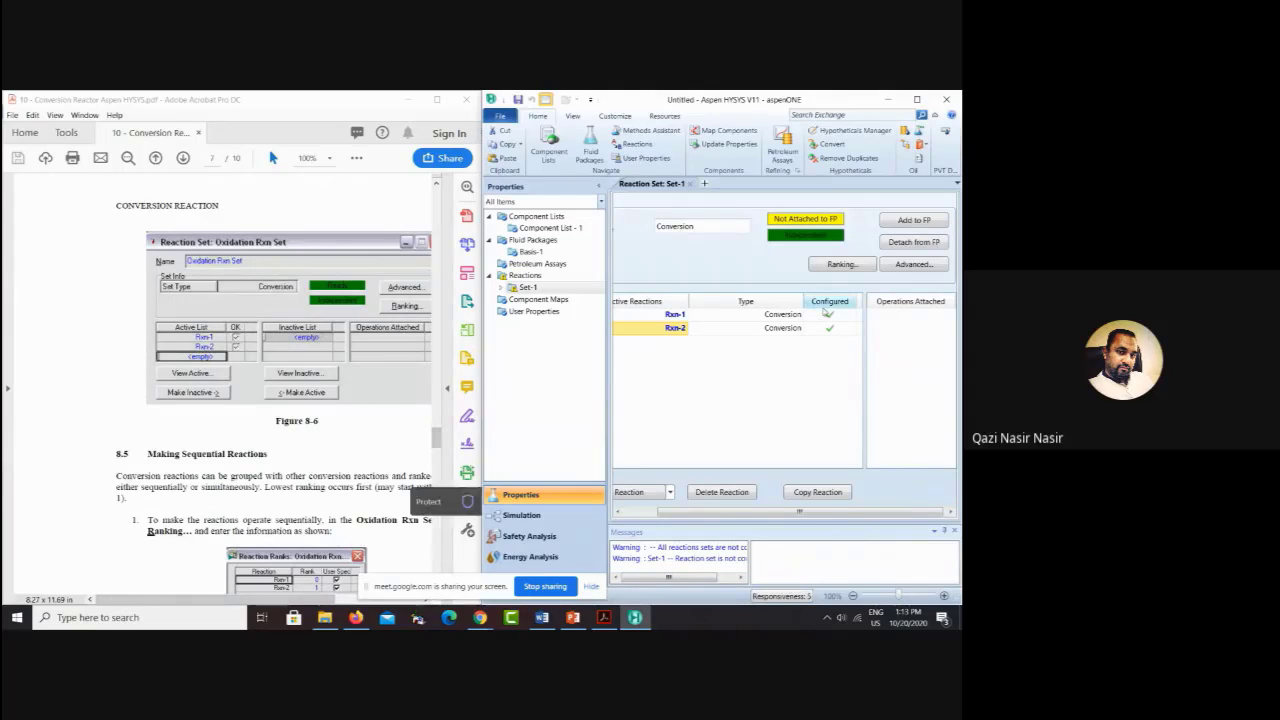
{"action": "left_click", "coordinate": [839, 265]}
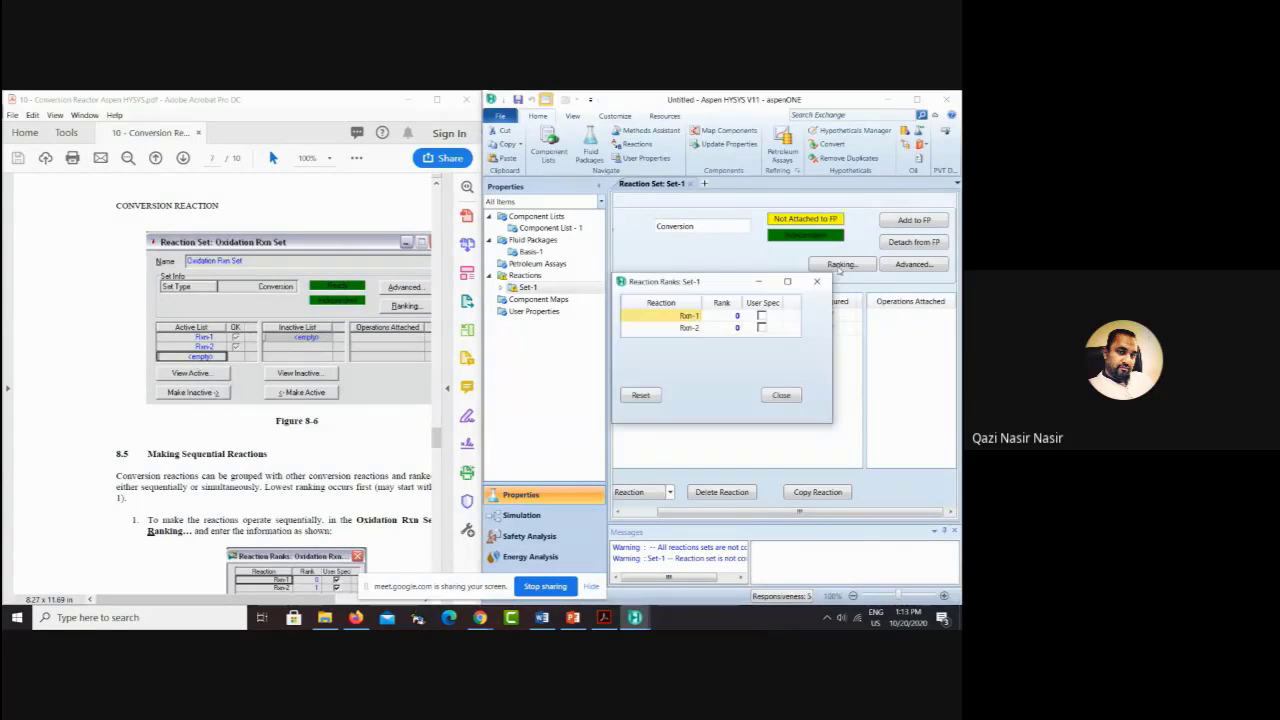
{"action": "left_click", "coordinate": [736, 329]}
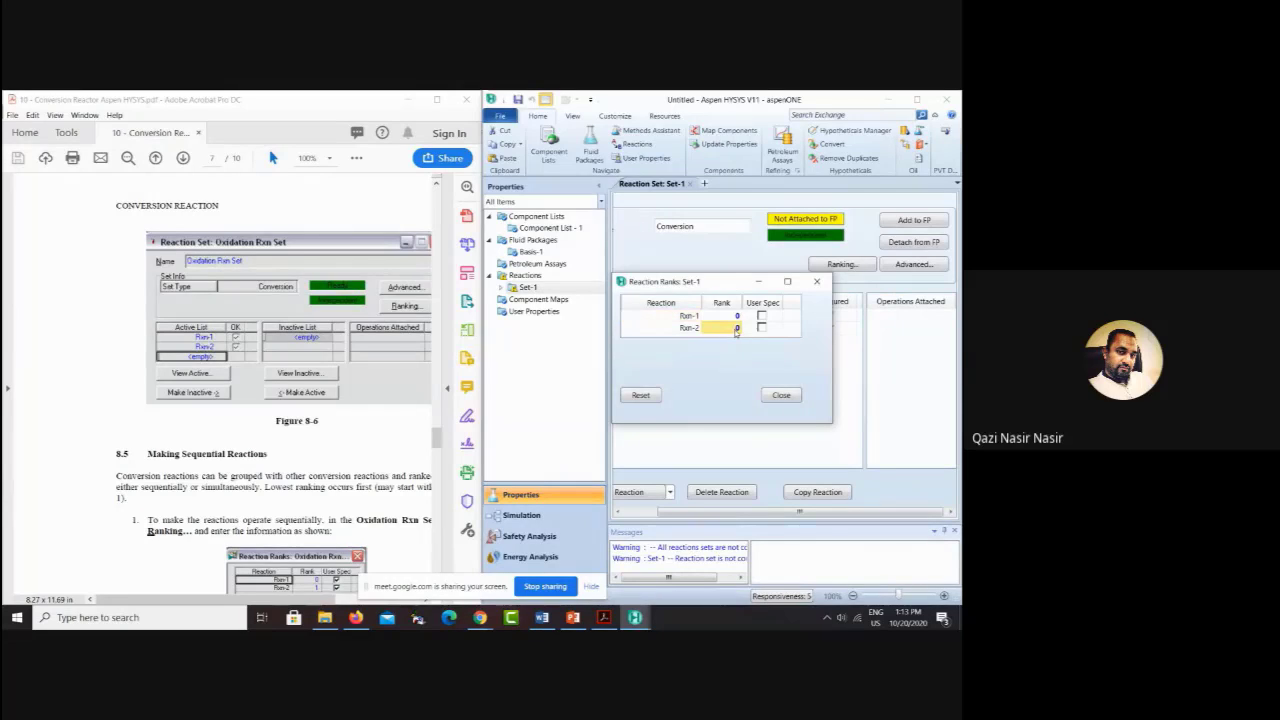
{"action": "type", "text": "1"}
{"action": "key", "text": "Return"}
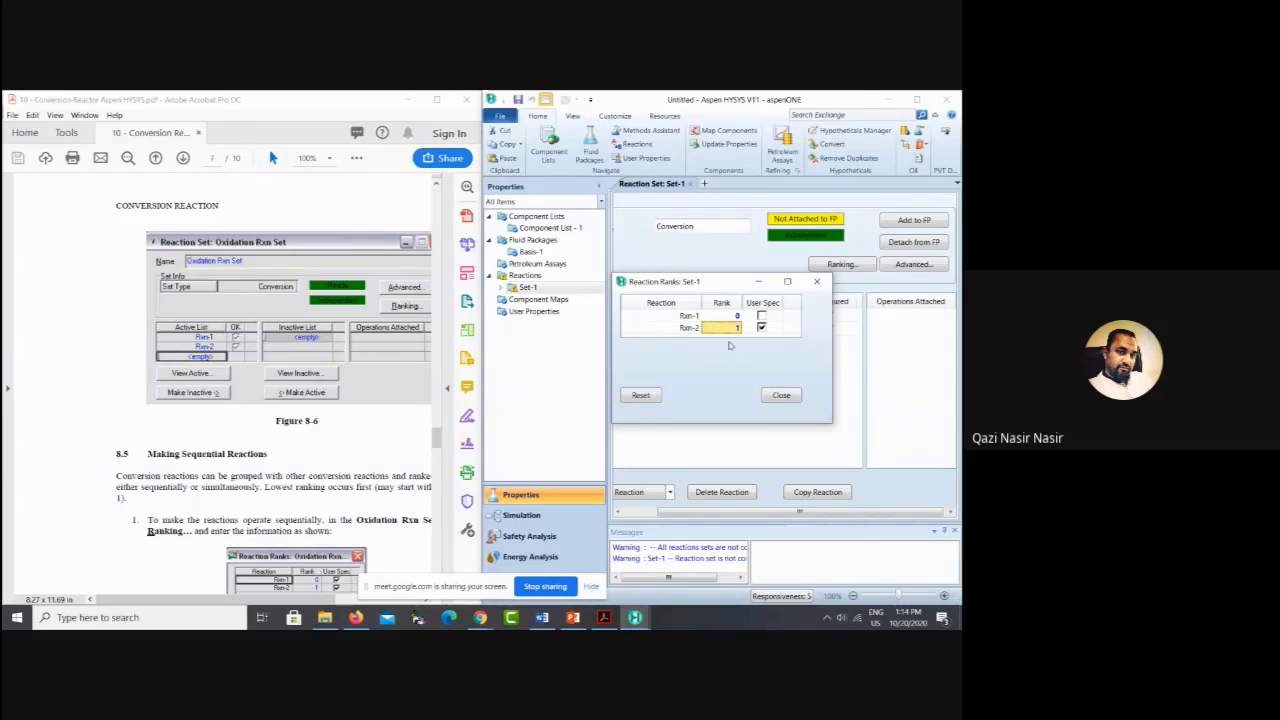
{"action": "left_click", "coordinate": [780, 395]}
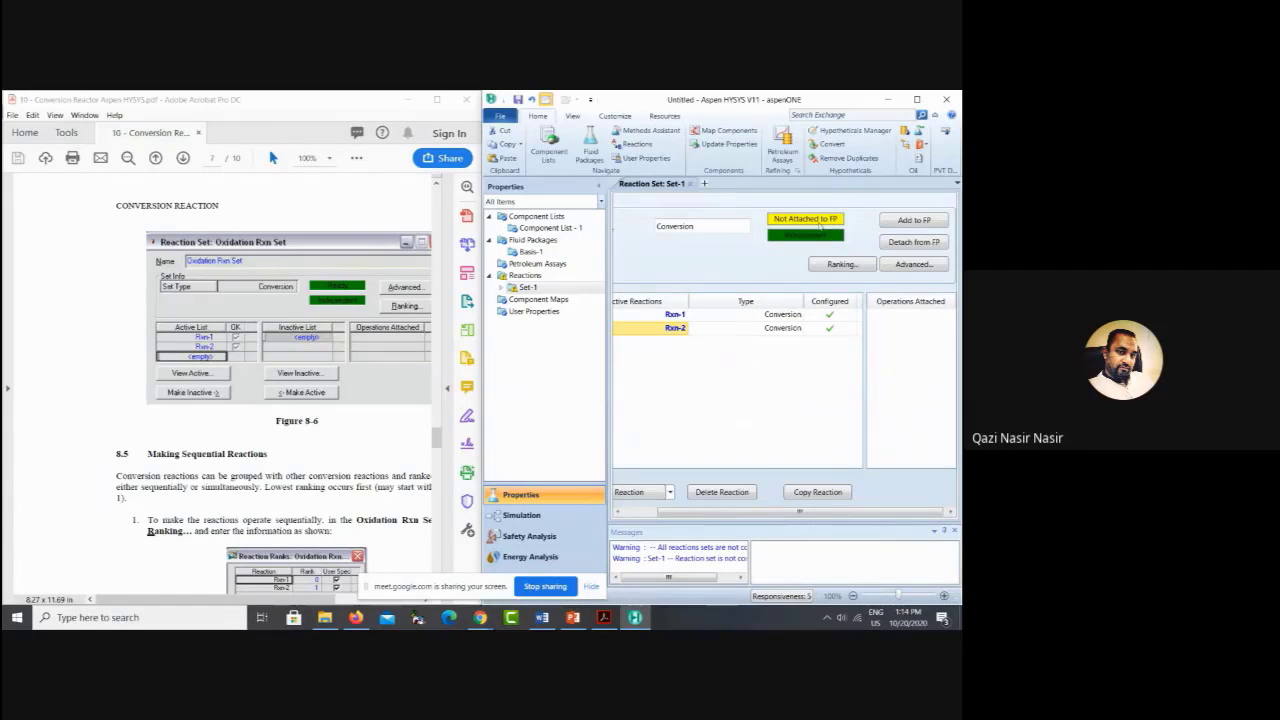
Step: Attach reaction set Set-1 to the Basis-1 fluid package and enter the simulation environment
{"action": "left_click", "coordinate": [911, 220]}
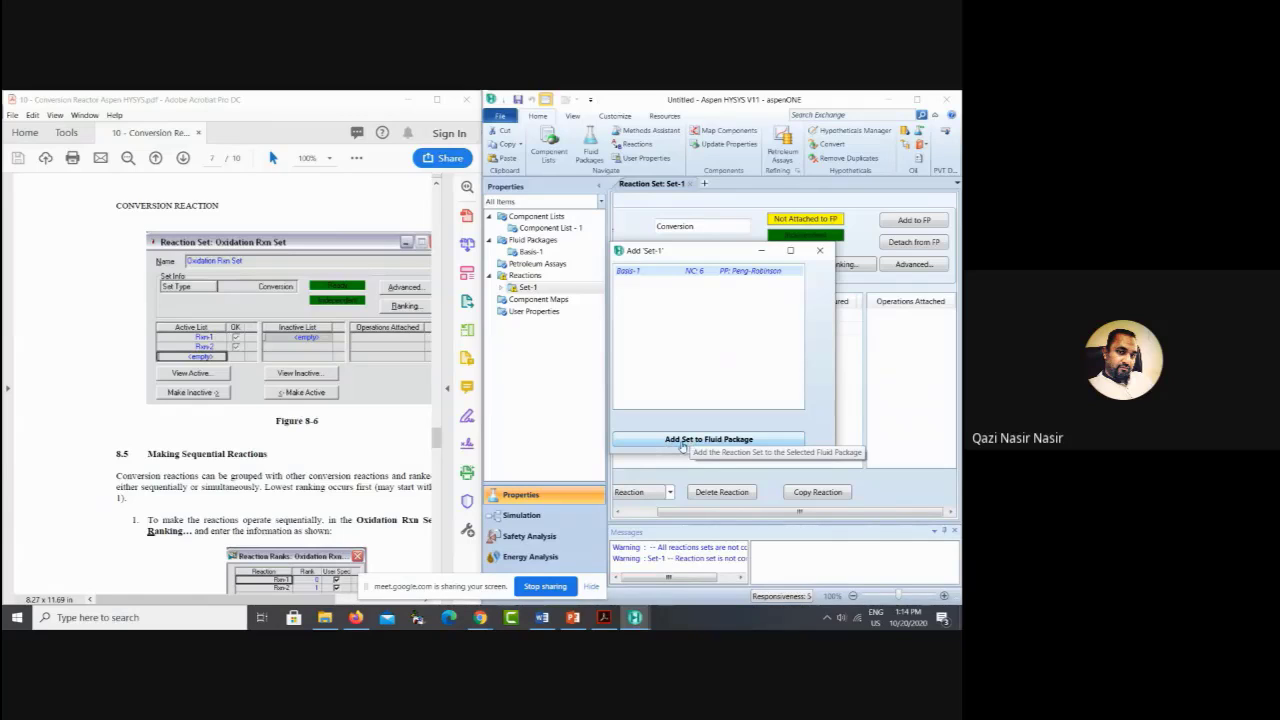
{"action": "left_click", "coordinate": [718, 440]}
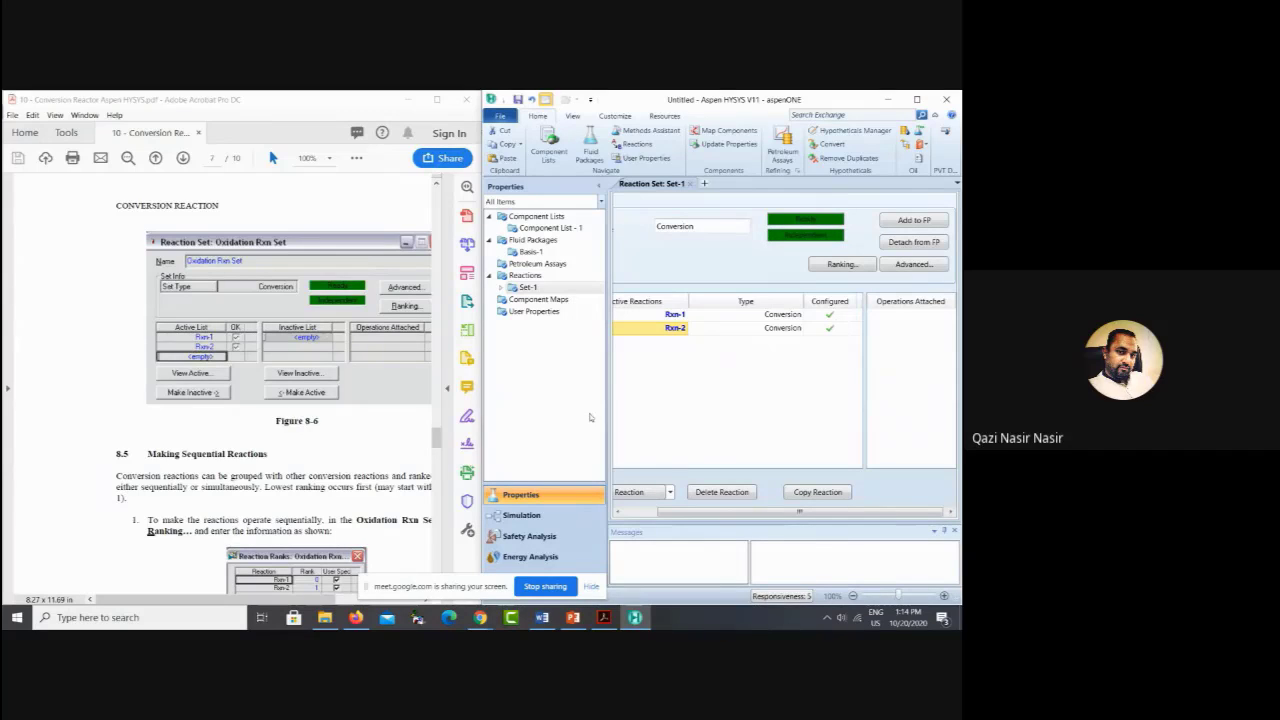
{"action": "left_click", "coordinate": [521, 517]}
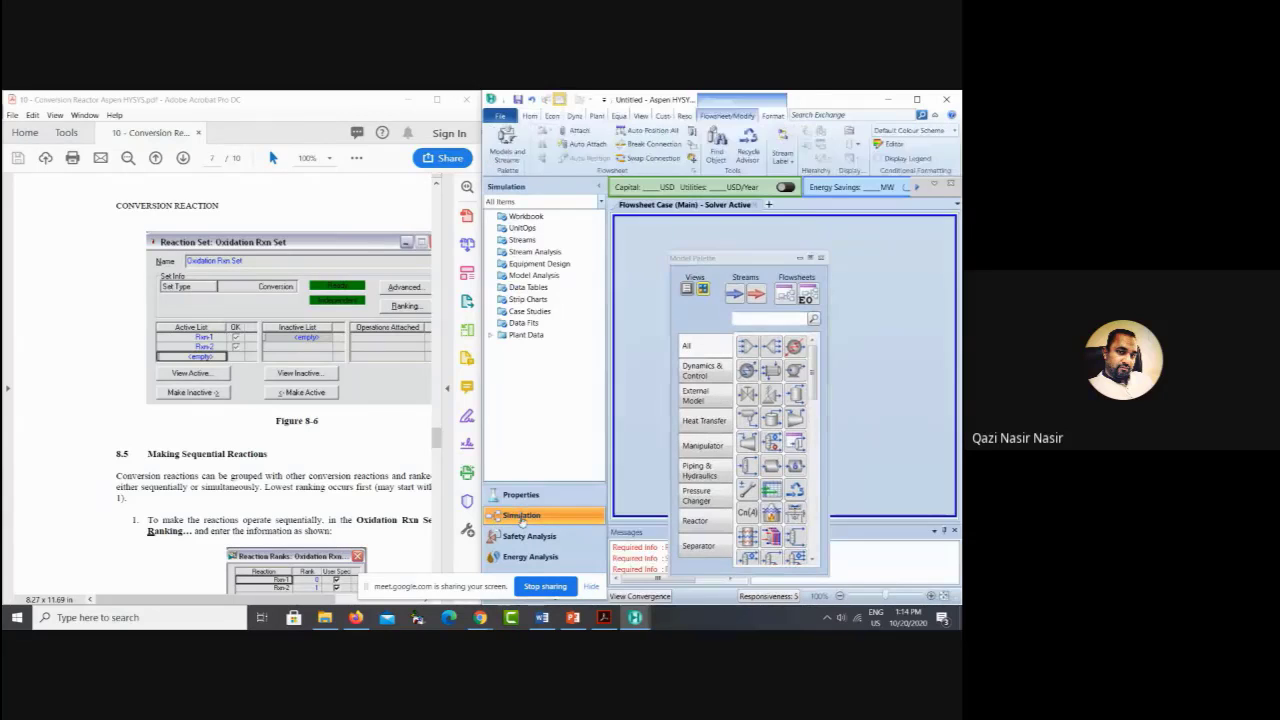
Step: Place a material stream on the flowsheet, check the feed streams in section 8.7 of the PDF, and move the stream slightly upward
{"action": "left_click_drag", "start_coordinate": [733, 261], "coordinate": [536, 173]}
{"action": "left_click", "coordinate": [539, 207]}
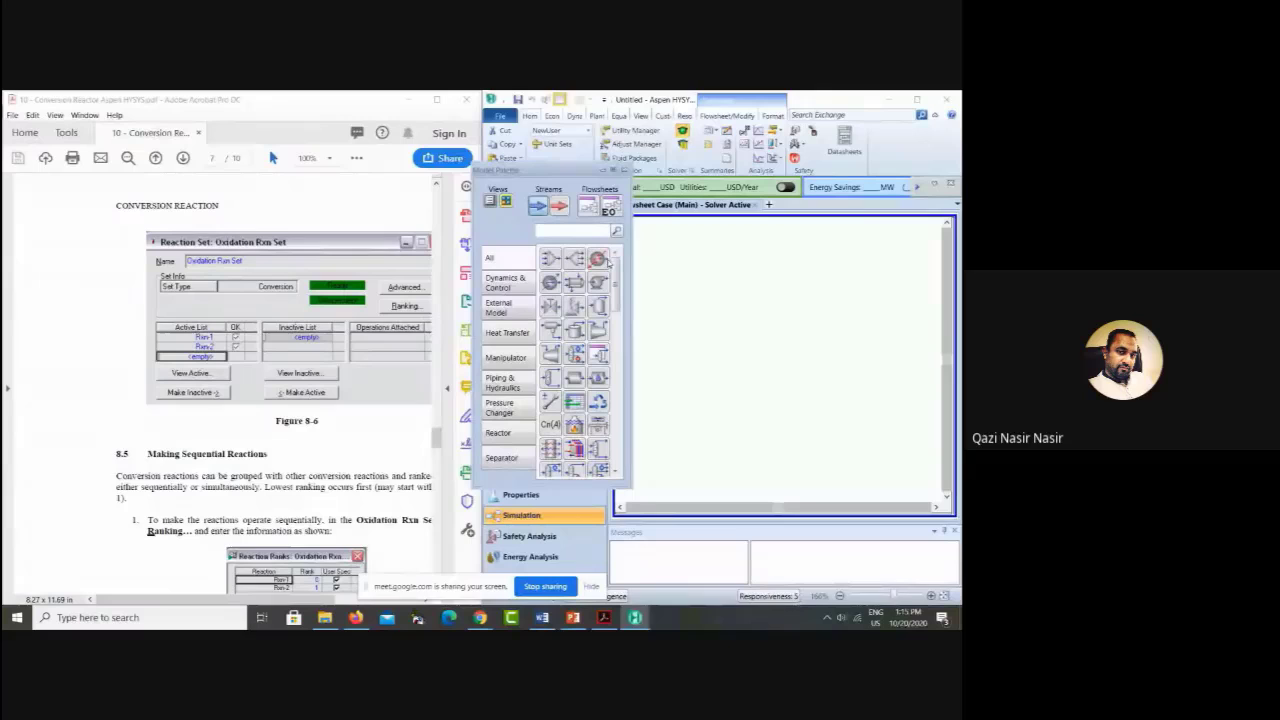
{"action": "left_click", "coordinate": [705, 345]}
{"action": "left_click", "coordinate": [270, 520]}
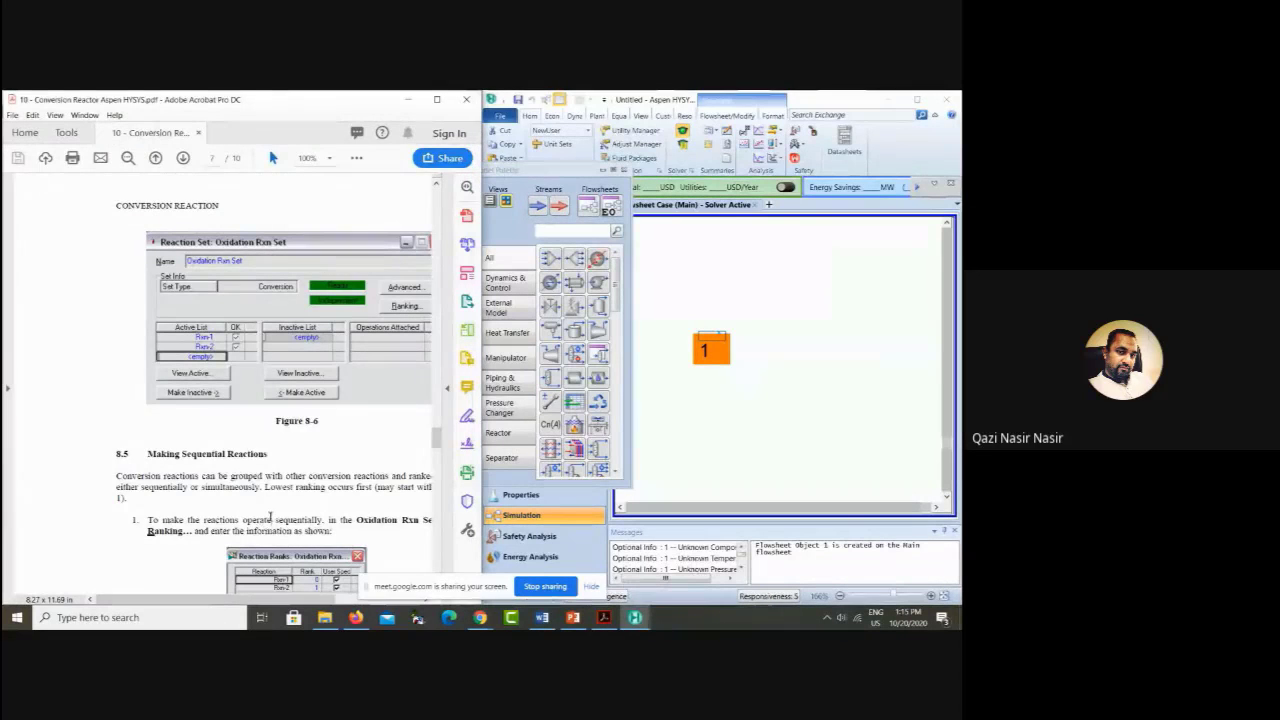
{"action": "scroll", "coordinate": [270, 520], "scroll_direction": "down", "scroll_amount": 10}
{"action": "scroll", "coordinate": [270, 520], "scroll_direction": "down", "scroll_amount": 5}
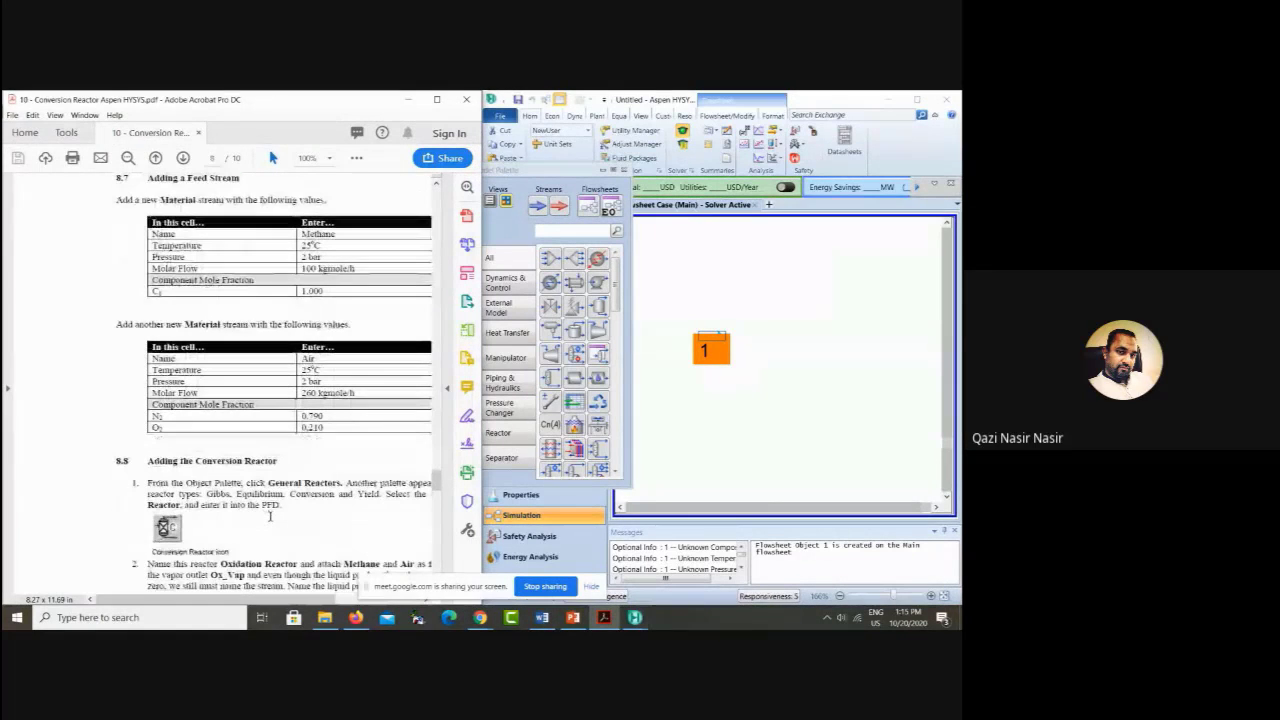
{"action": "left_click_drag", "start_coordinate": [717, 341], "coordinate": [709, 292]}
Step: Review the partial oxidation equations in section 8.1 of the PDF and the reaction definitions through section 8.5
{"action": "scroll", "coordinate": [273, 325], "scroll_direction": "up", "scroll_amount": 15}
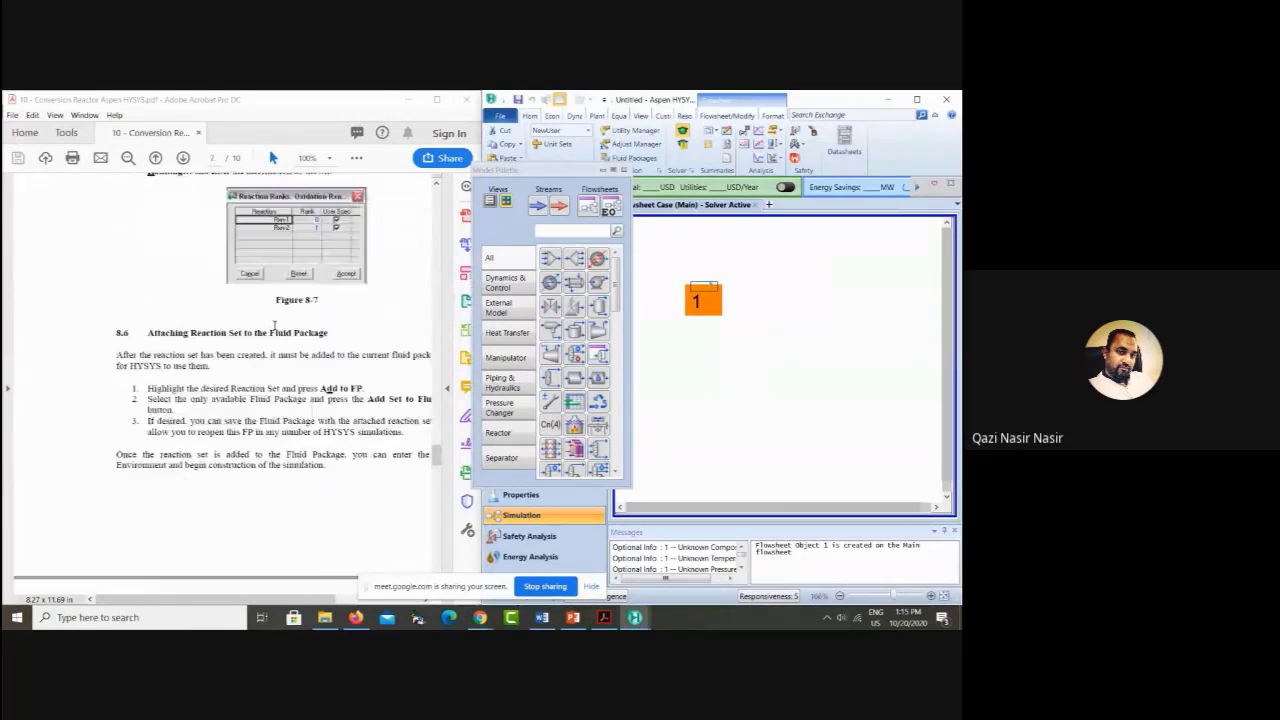
{"action": "scroll", "coordinate": [274, 328], "scroll_direction": "up", "scroll_amount": 20}
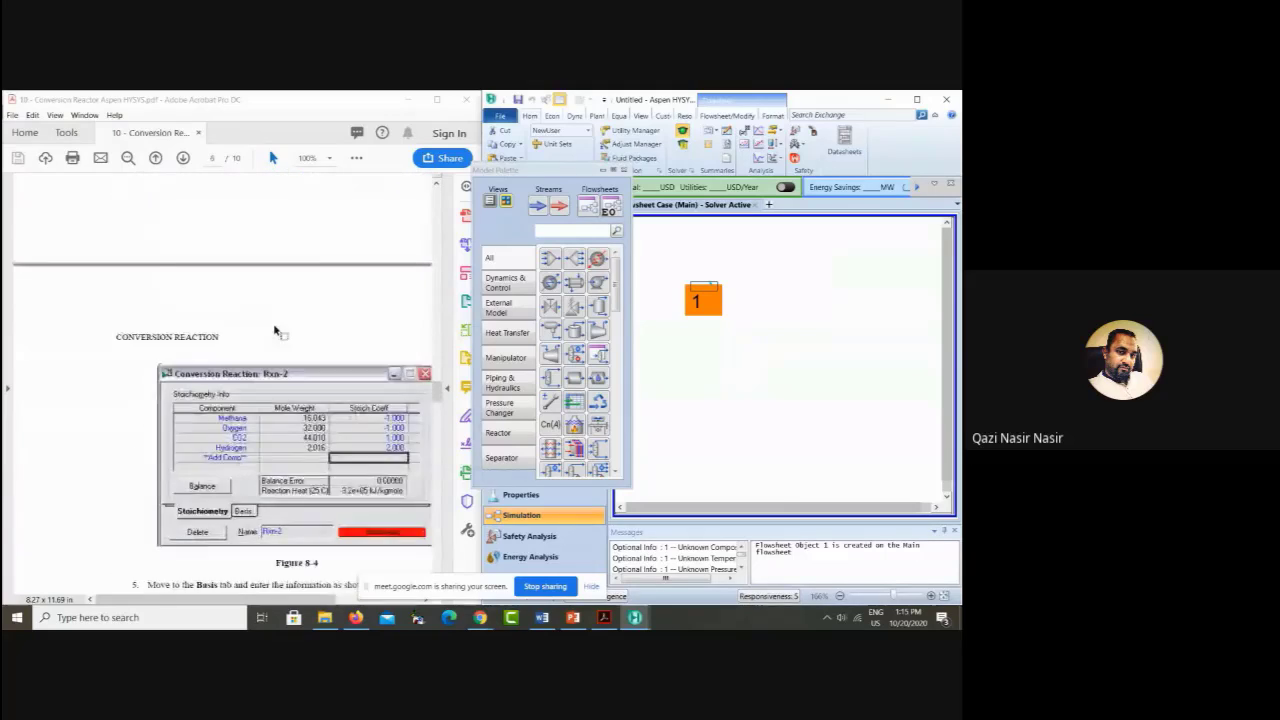
{"action": "scroll", "coordinate": [274, 328], "scroll_direction": "up", "scroll_amount": 10}
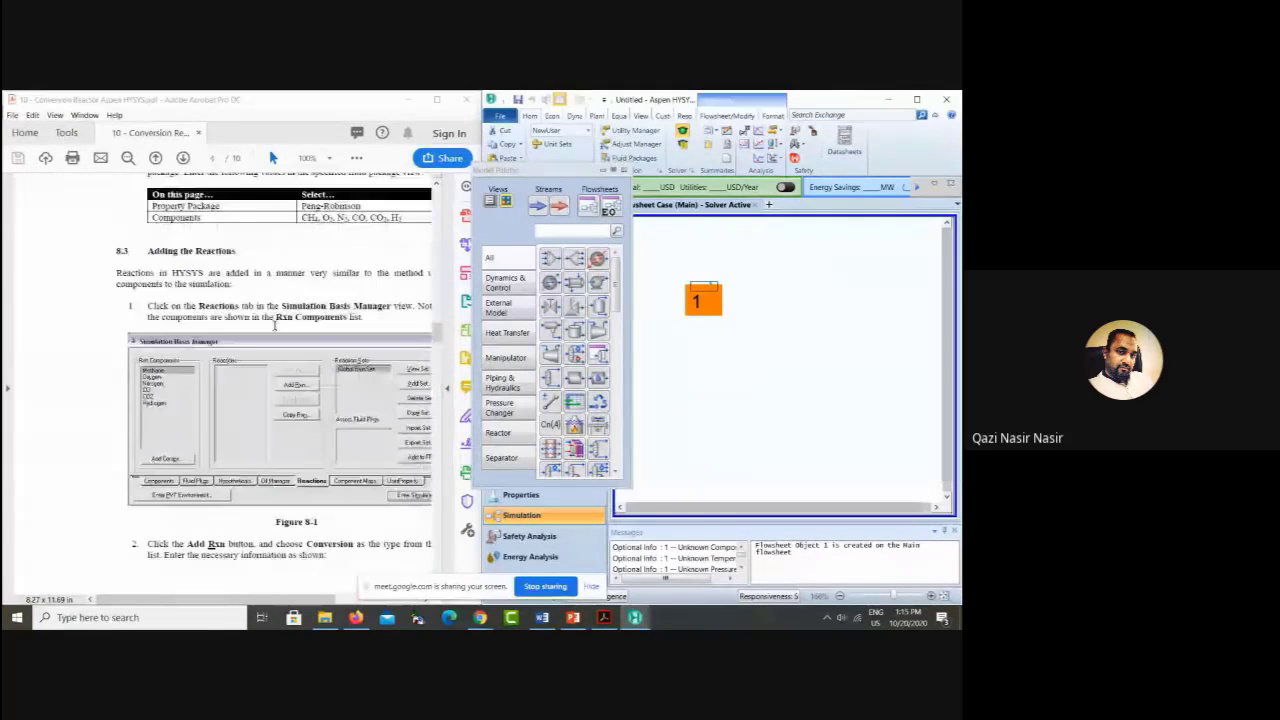
{"action": "left_click", "coordinate": [241, 460]}
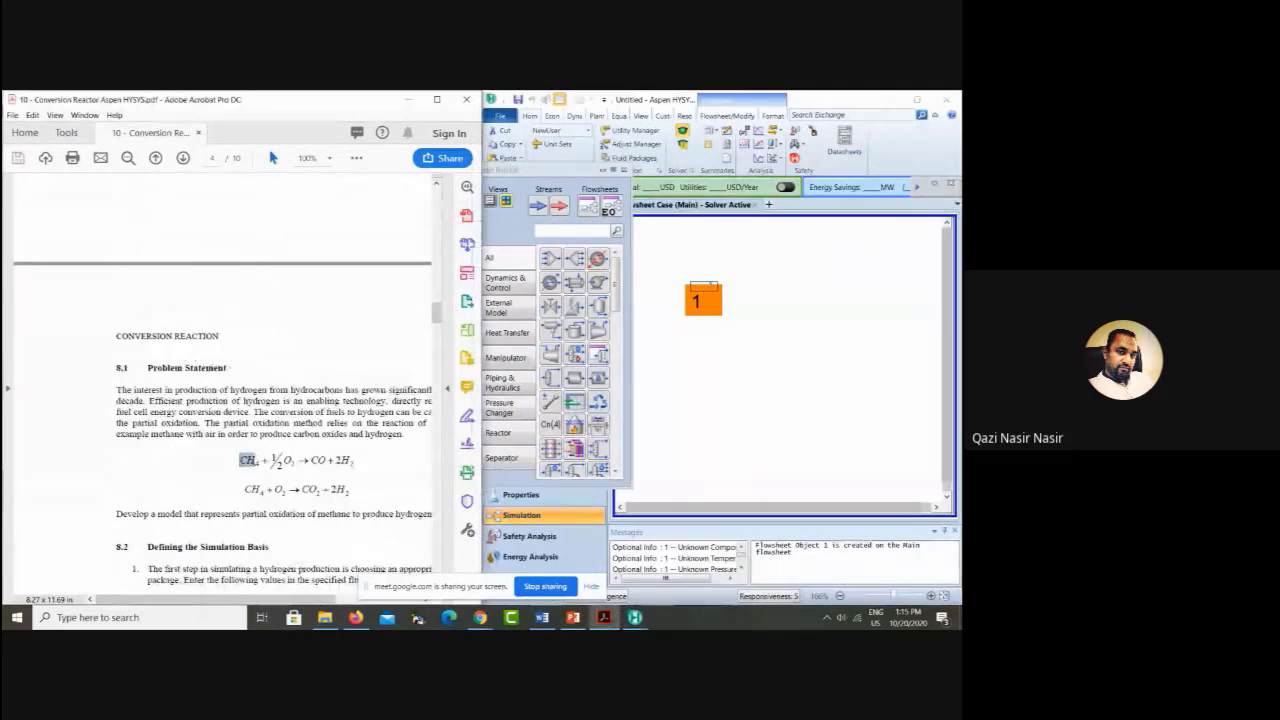
{"action": "left_click", "coordinate": [278, 466]}
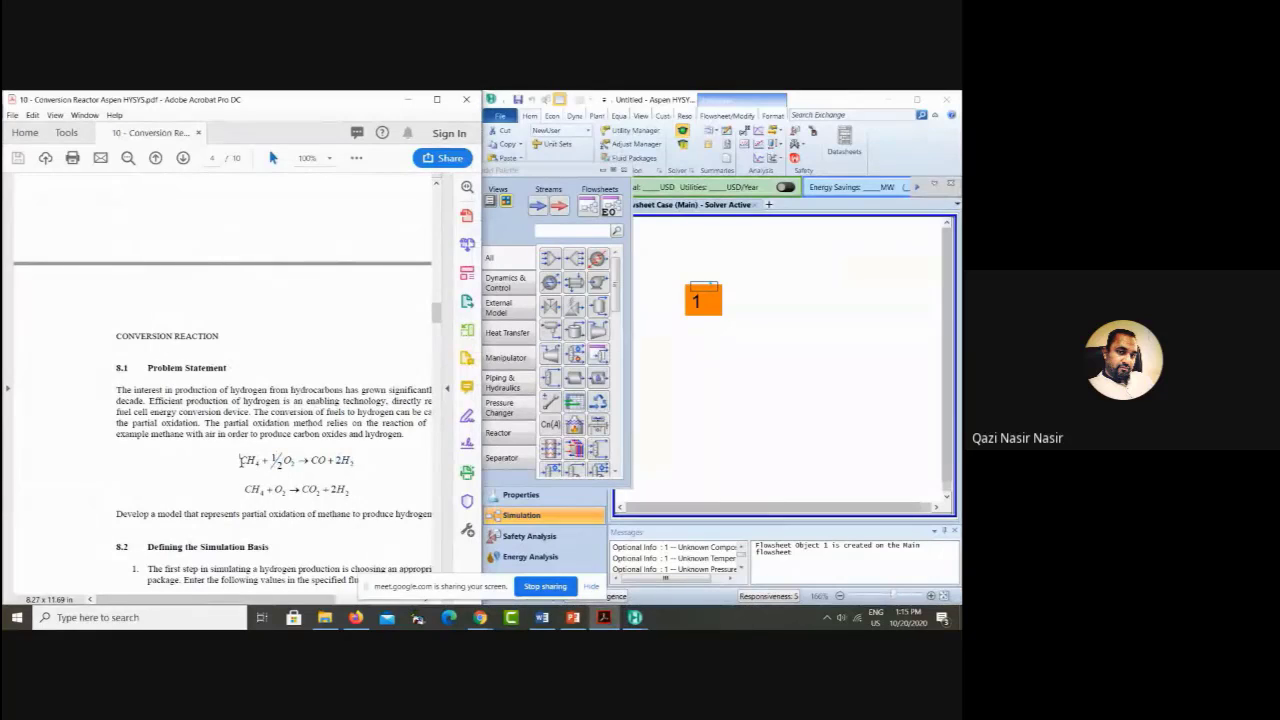
{"action": "left_click_drag", "start_coordinate": [241, 461], "coordinate": [262, 466]}
{"action": "scroll", "coordinate": [282, 462], "scroll_direction": "down", "scroll_amount": 10}
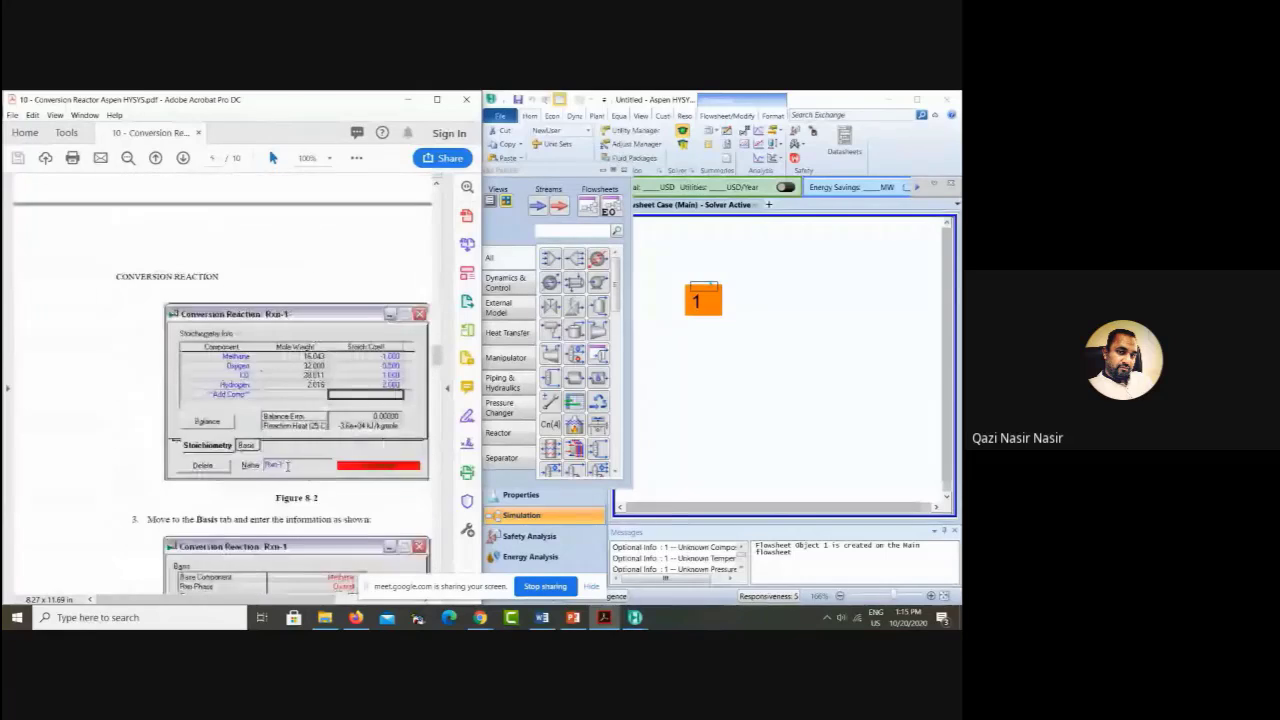
{"action": "scroll", "coordinate": [288, 466], "scroll_direction": "down", "scroll_amount": 15}
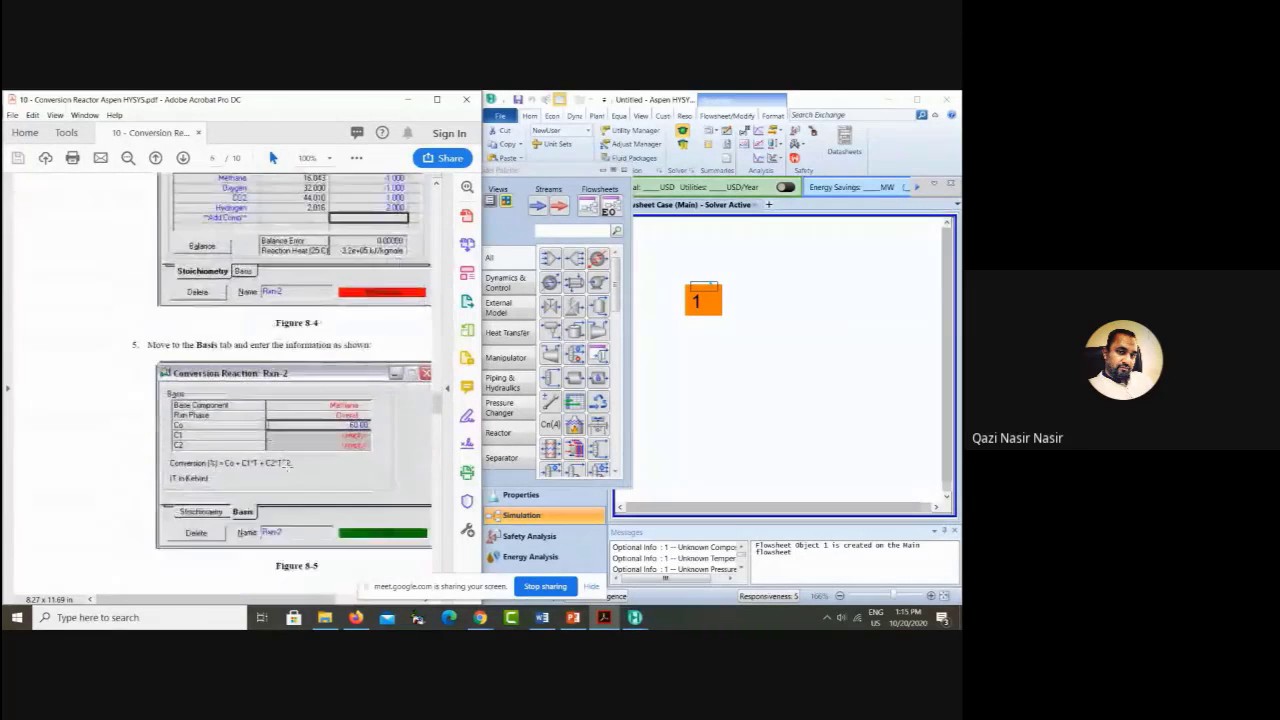
{"action": "scroll", "coordinate": [288, 466], "scroll_direction": "down", "scroll_amount": 12}
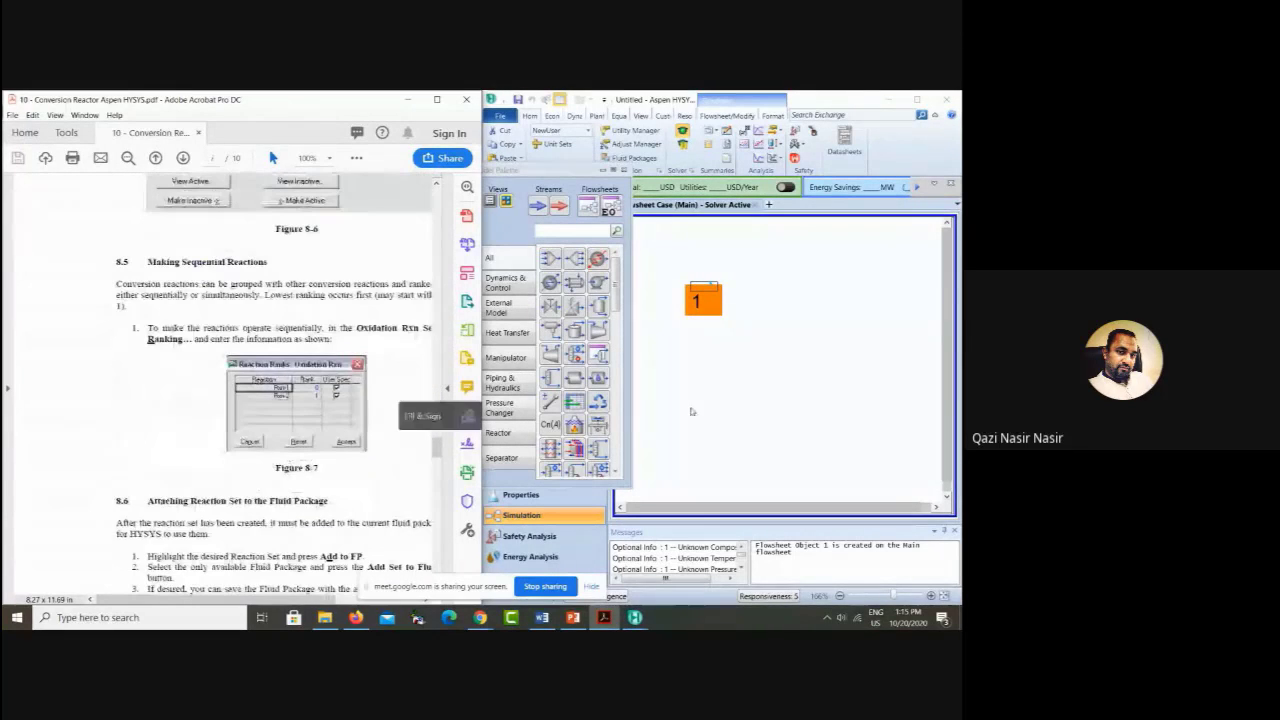
Step: Place a second material stream below the first one and bring up the feed stream values in section 8.7 of the PDF
{"action": "left_click", "coordinate": [638, 298]}
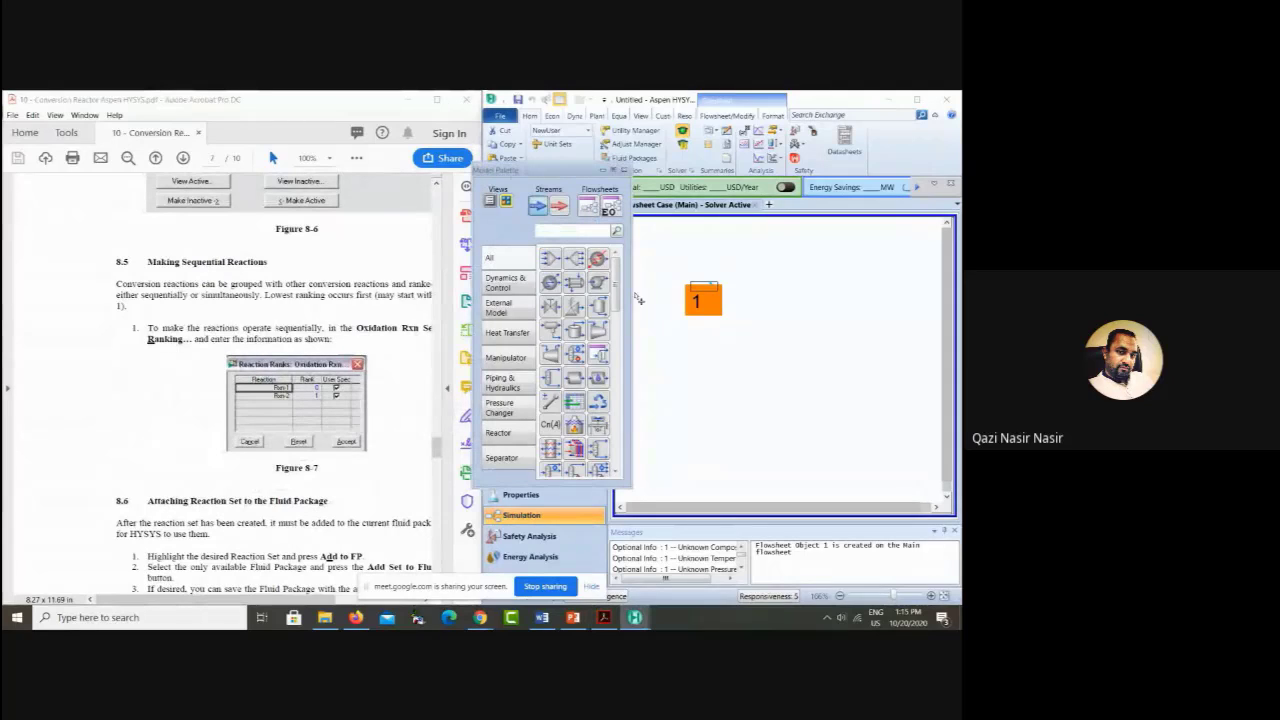
{"action": "left_click", "coordinate": [701, 360]}
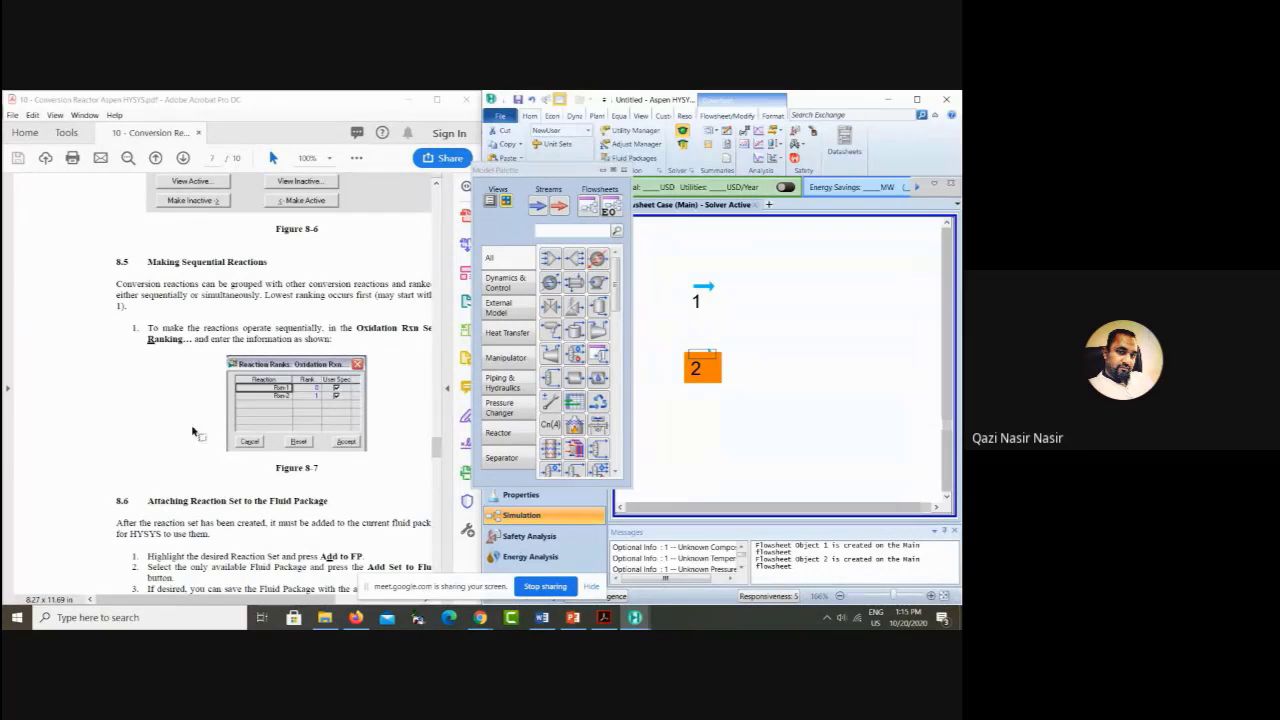
{"action": "scroll", "coordinate": [195, 432], "scroll_direction": "down", "scroll_amount": 10}
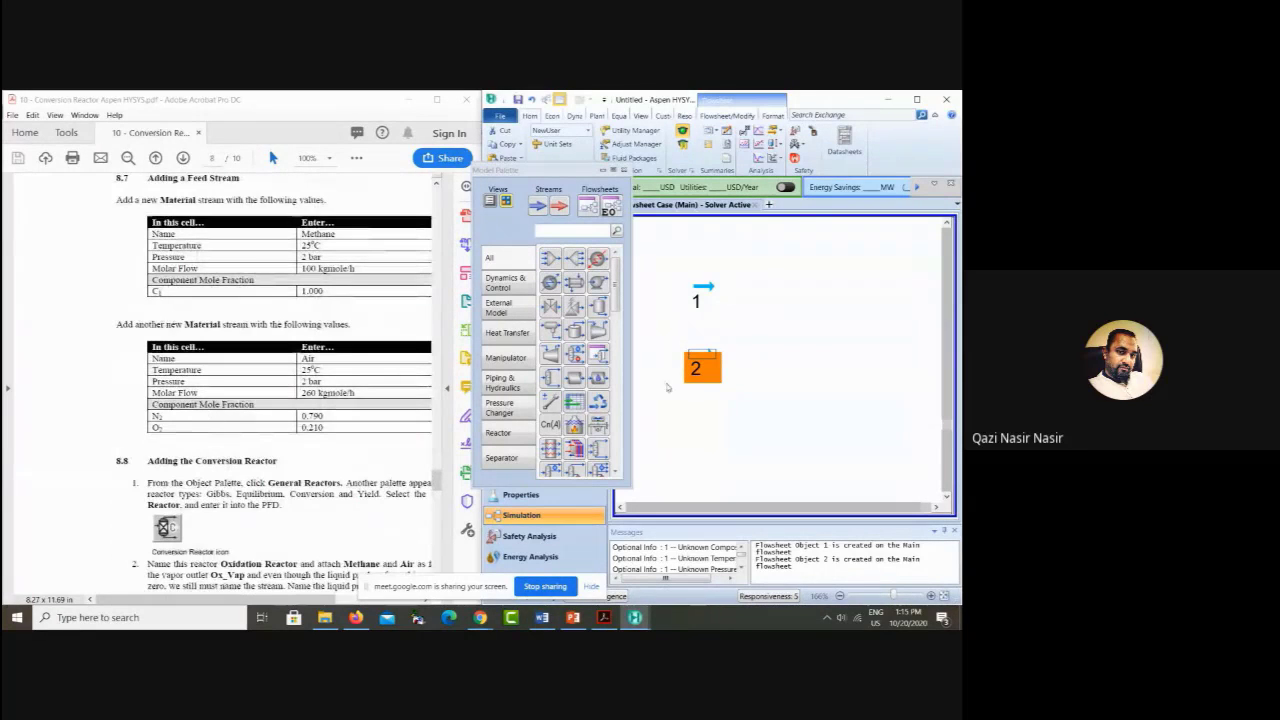
Step: Rename material stream 1 as Methane and set its temperature to 25 °C
{"action": "double_click", "coordinate": [704, 294]}
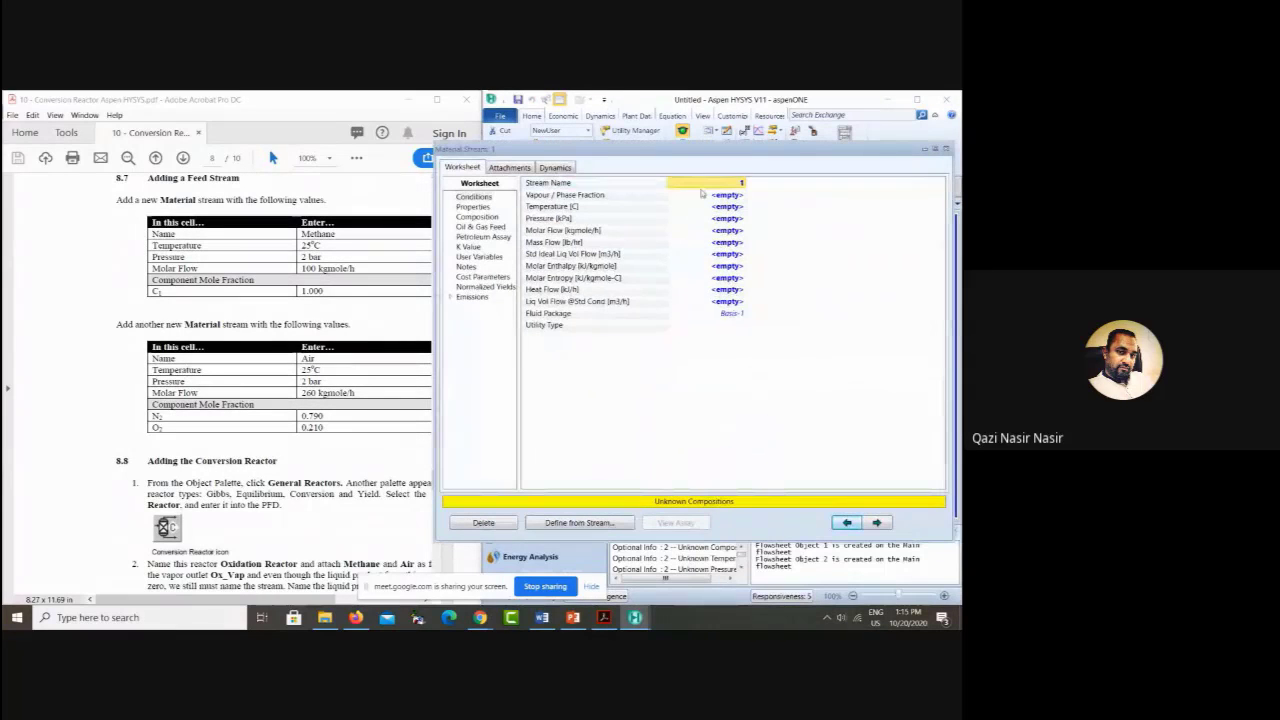
{"action": "type", "text": "Methane"}
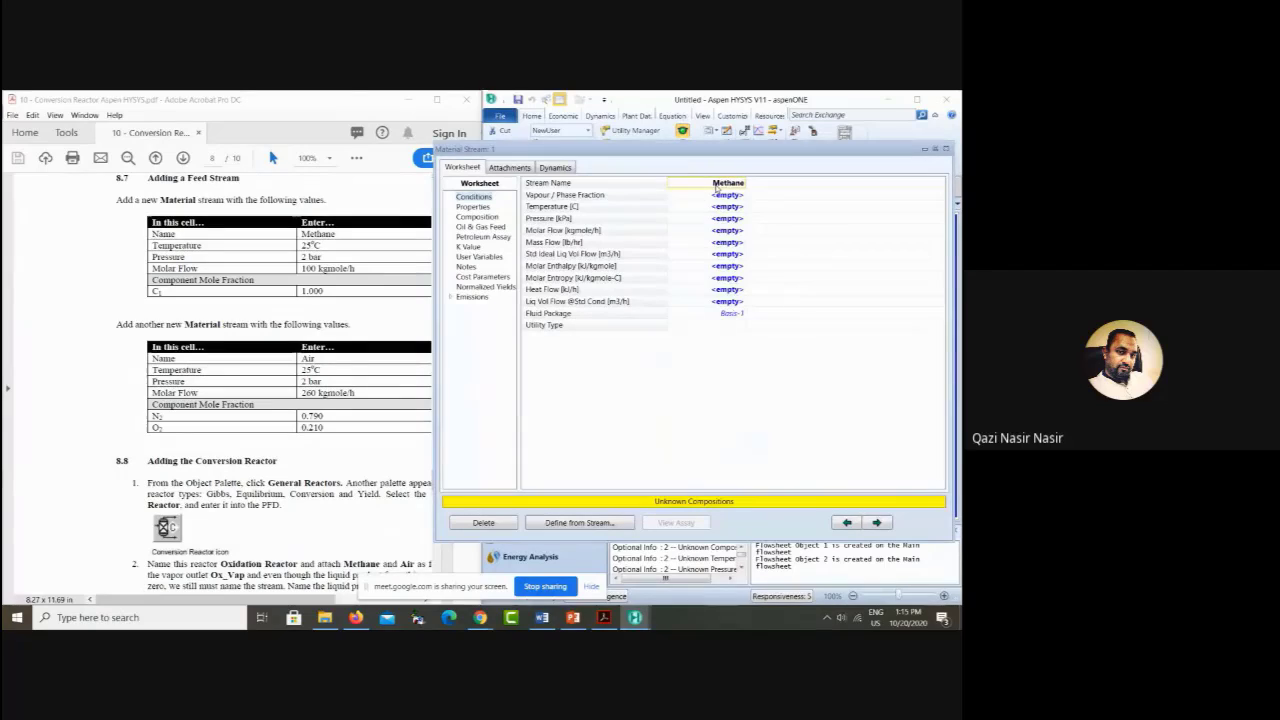
{"action": "key", "text": "Return"}
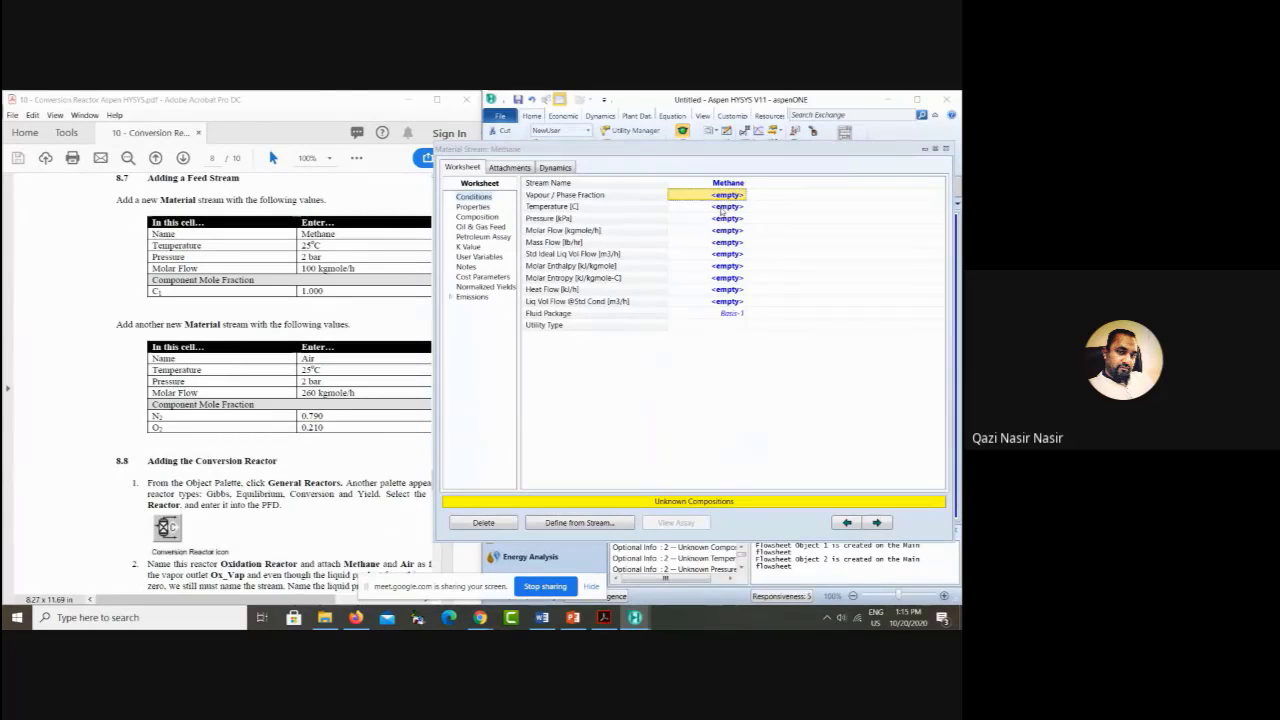
{"action": "left_click", "coordinate": [721, 208]}
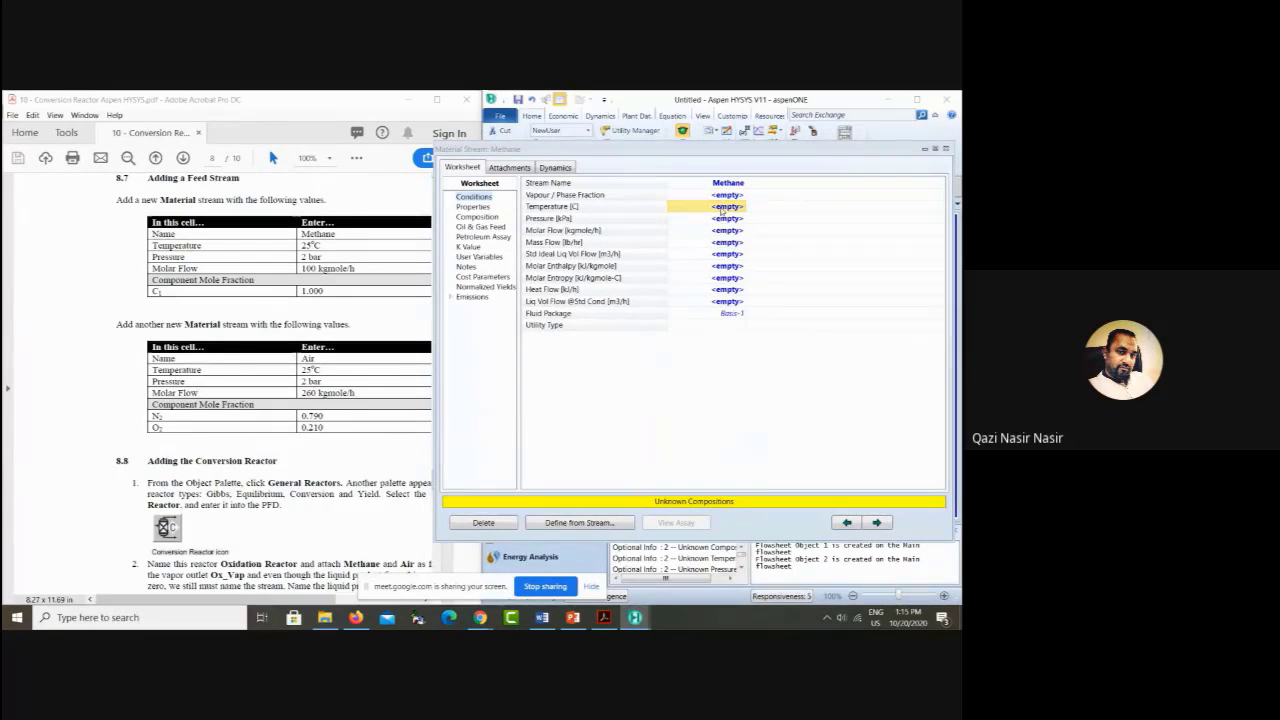
{"action": "type", "text": "25"}
{"action": "key", "text": "Return"}
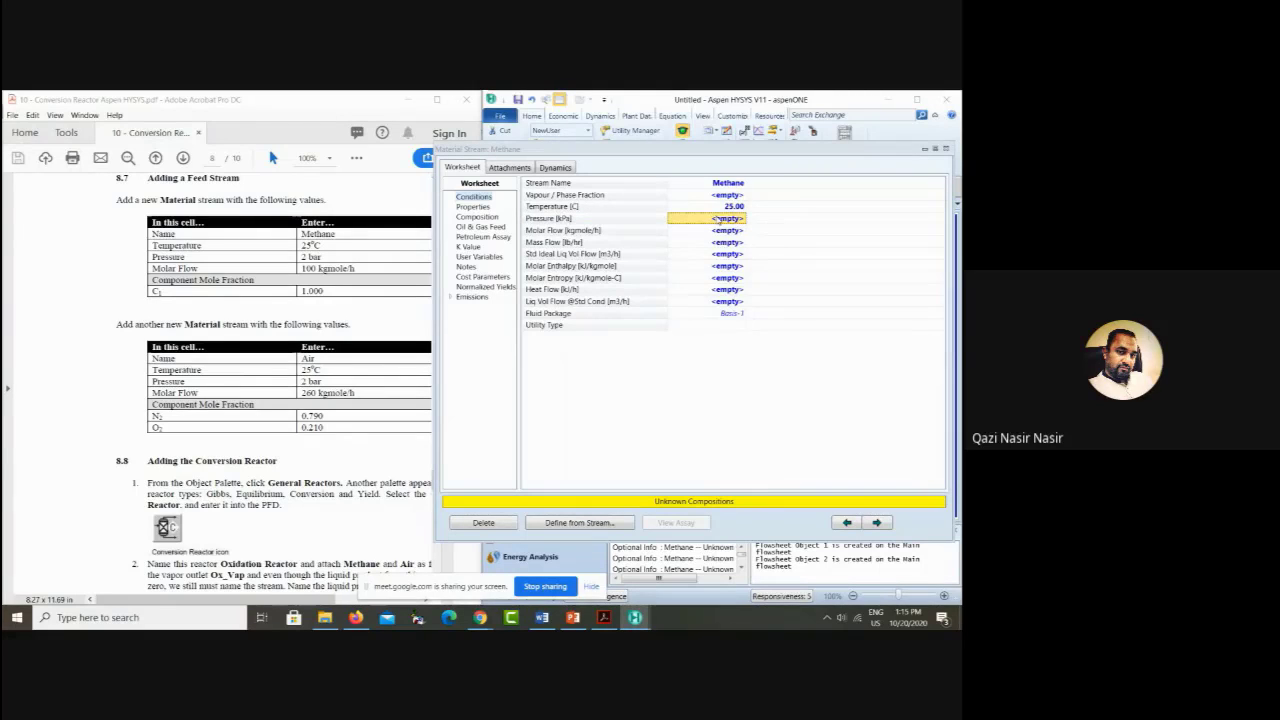
Step: Set the Methane stream's pressure to 2 bar and its molar flow to 100 kgmole/h
{"action": "type", "text": "2"}
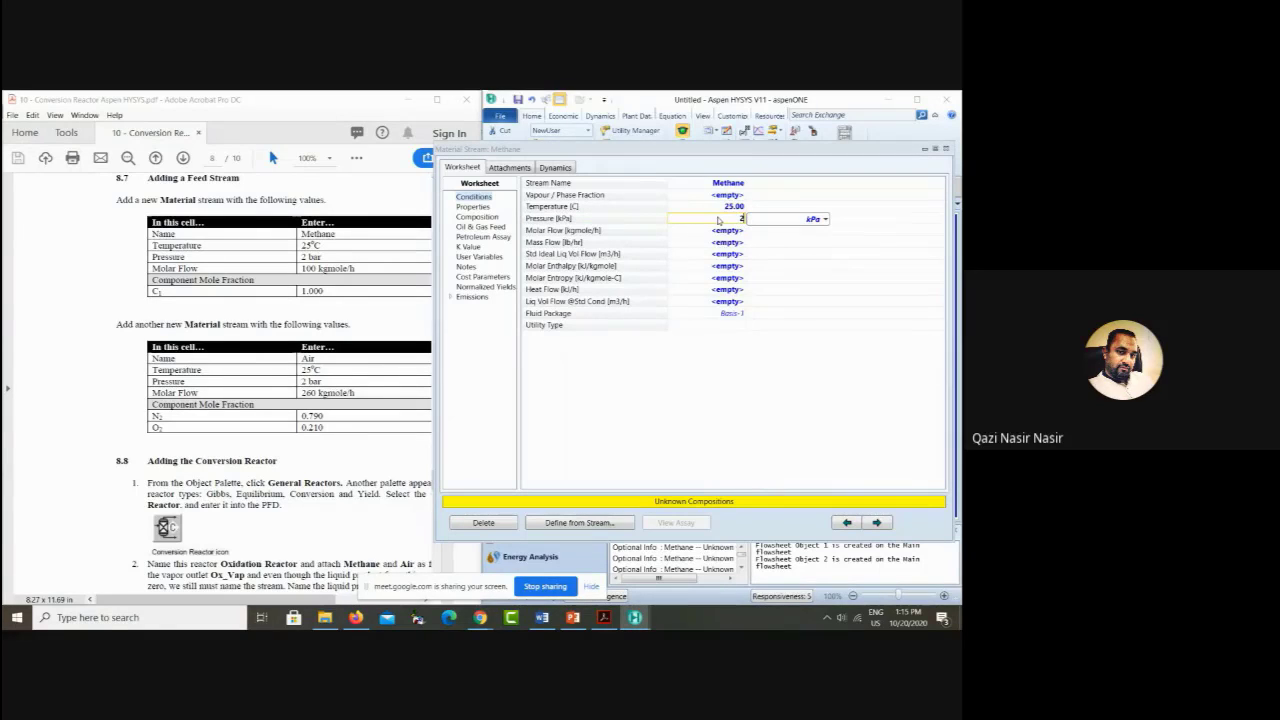
{"action": "left_click", "coordinate": [825, 219]}
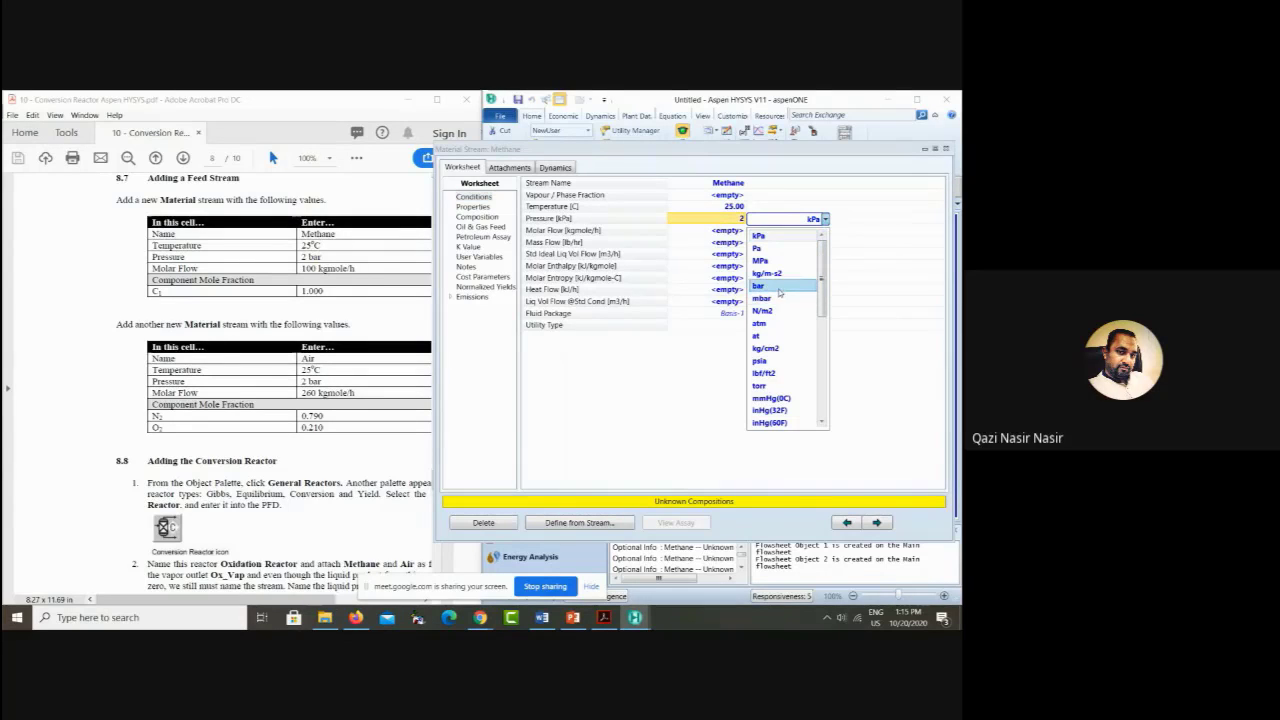
{"action": "left_click", "coordinate": [779, 288]}
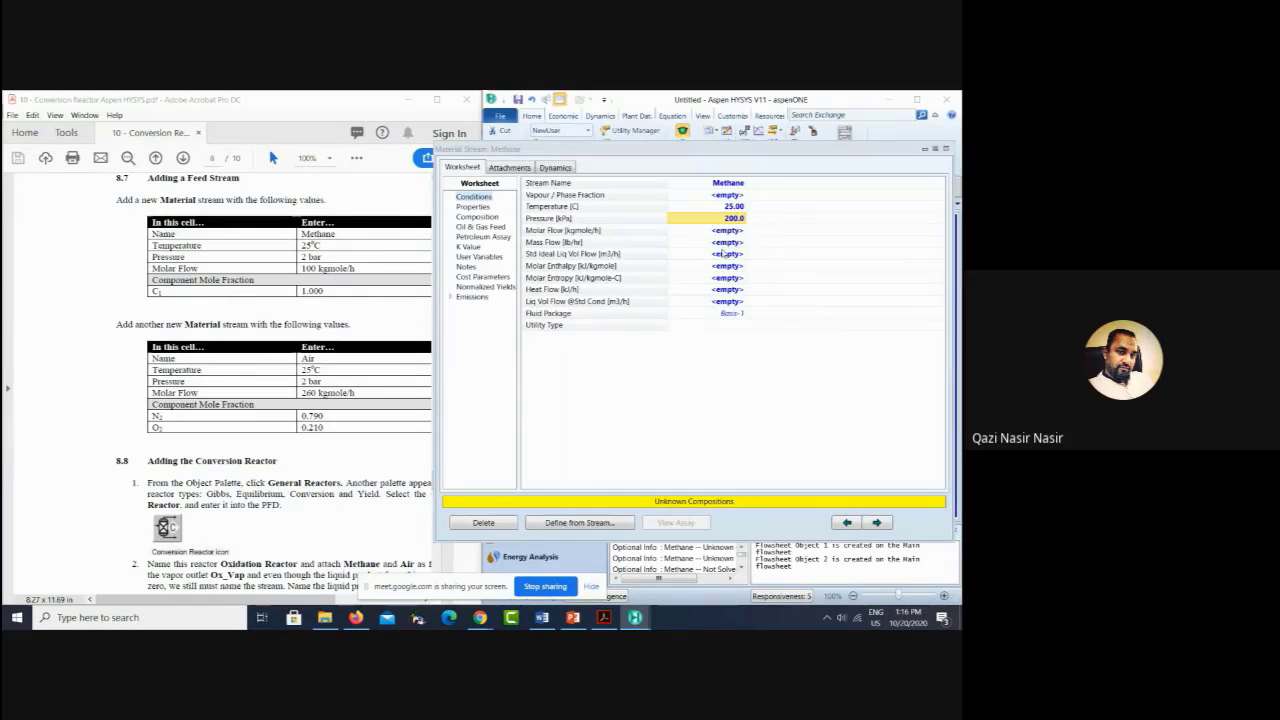
{"action": "left_click", "coordinate": [718, 231]}
{"action": "type", "text": "100"}
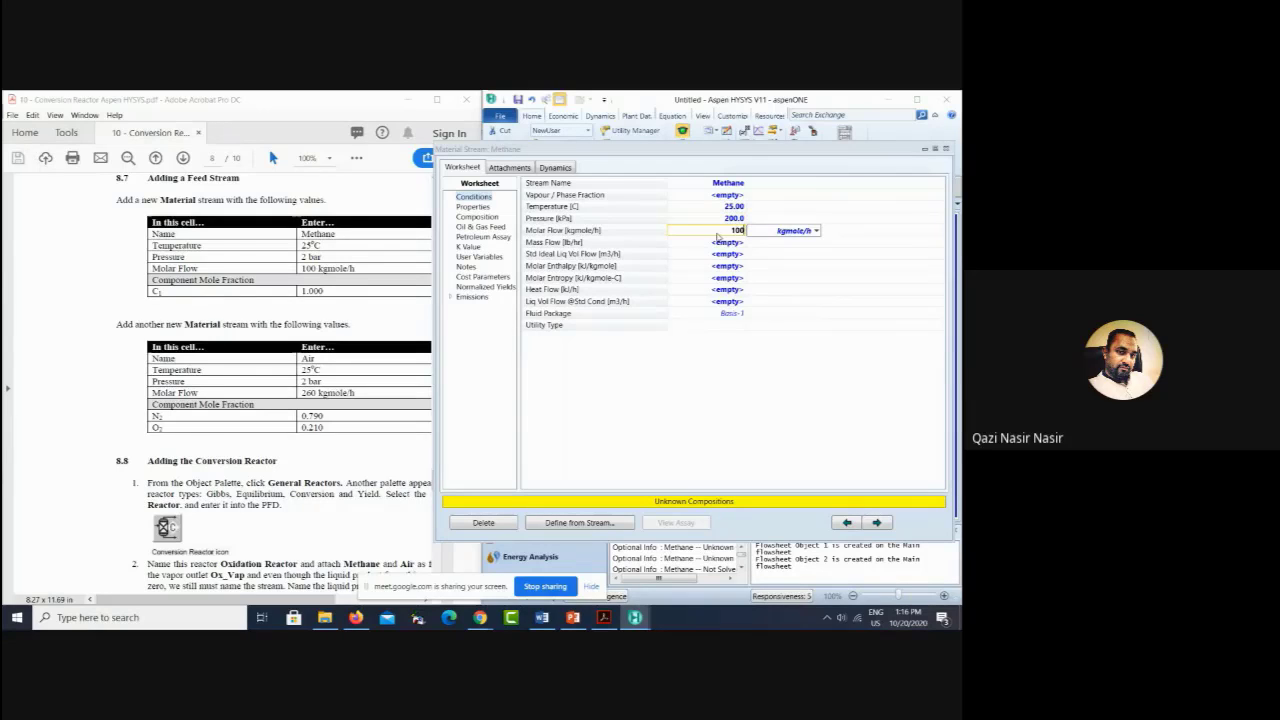
{"action": "key", "text": "Return"}
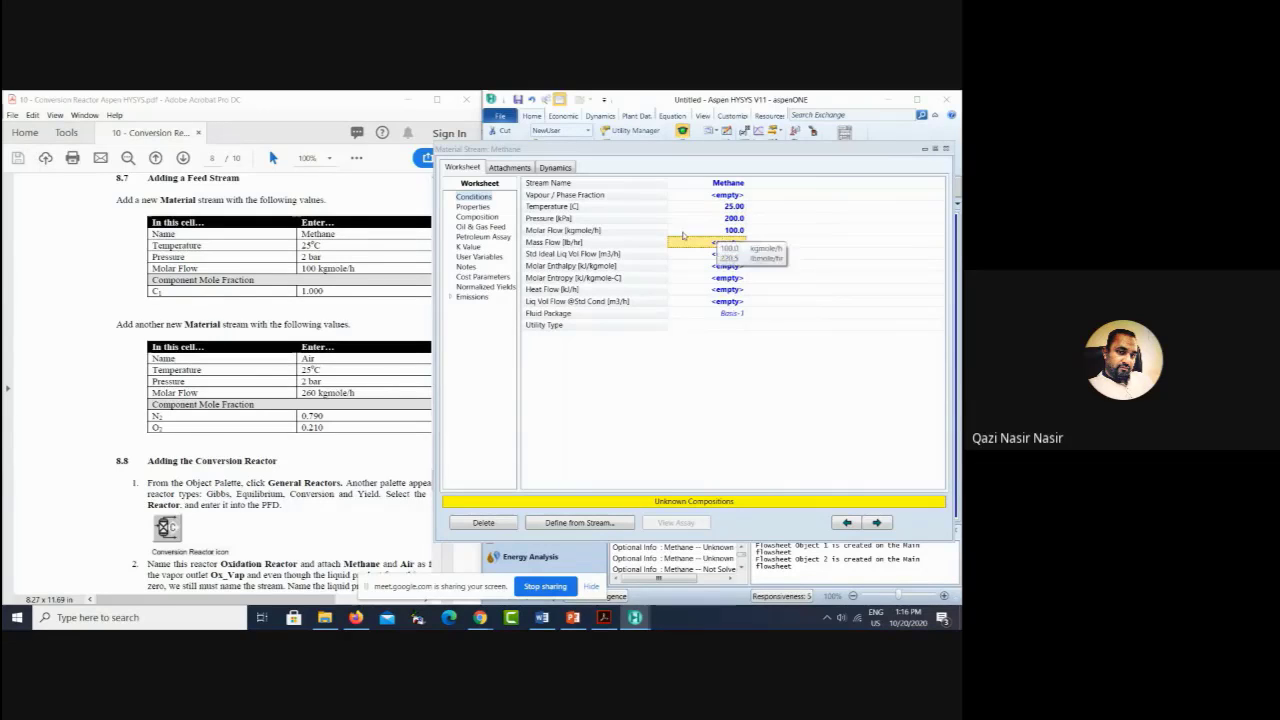
Step: Define the Methane stream's composition with a methane mole fraction of 1 and close the stream window
{"action": "left_click", "coordinate": [490, 217]}
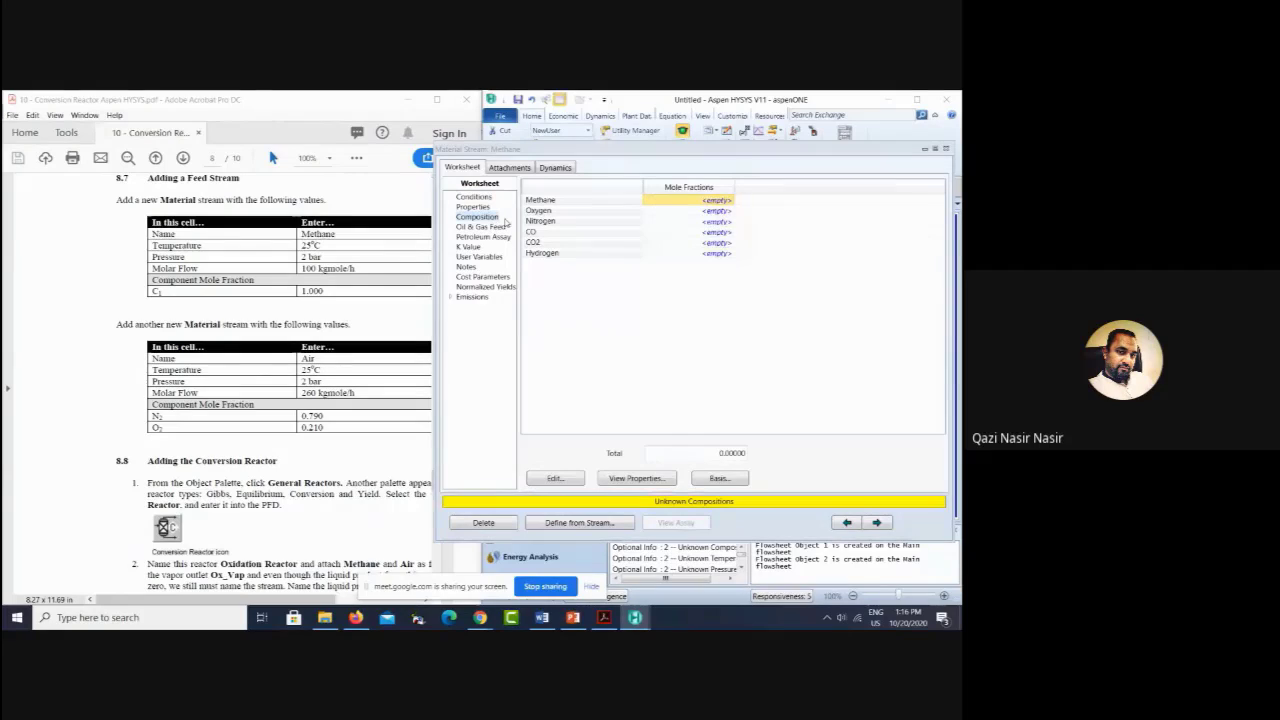
{"action": "left_click", "coordinate": [555, 479]}
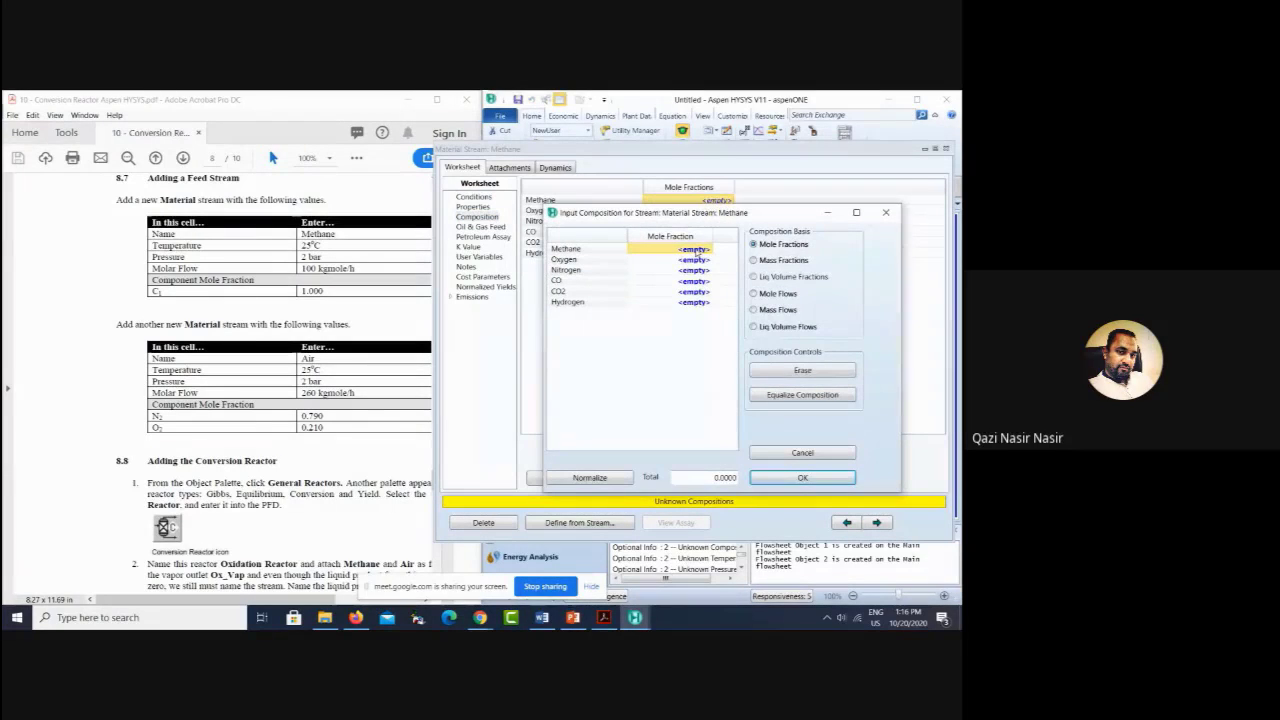
{"action": "type", "text": "1"}
{"action": "key", "text": "Return"}
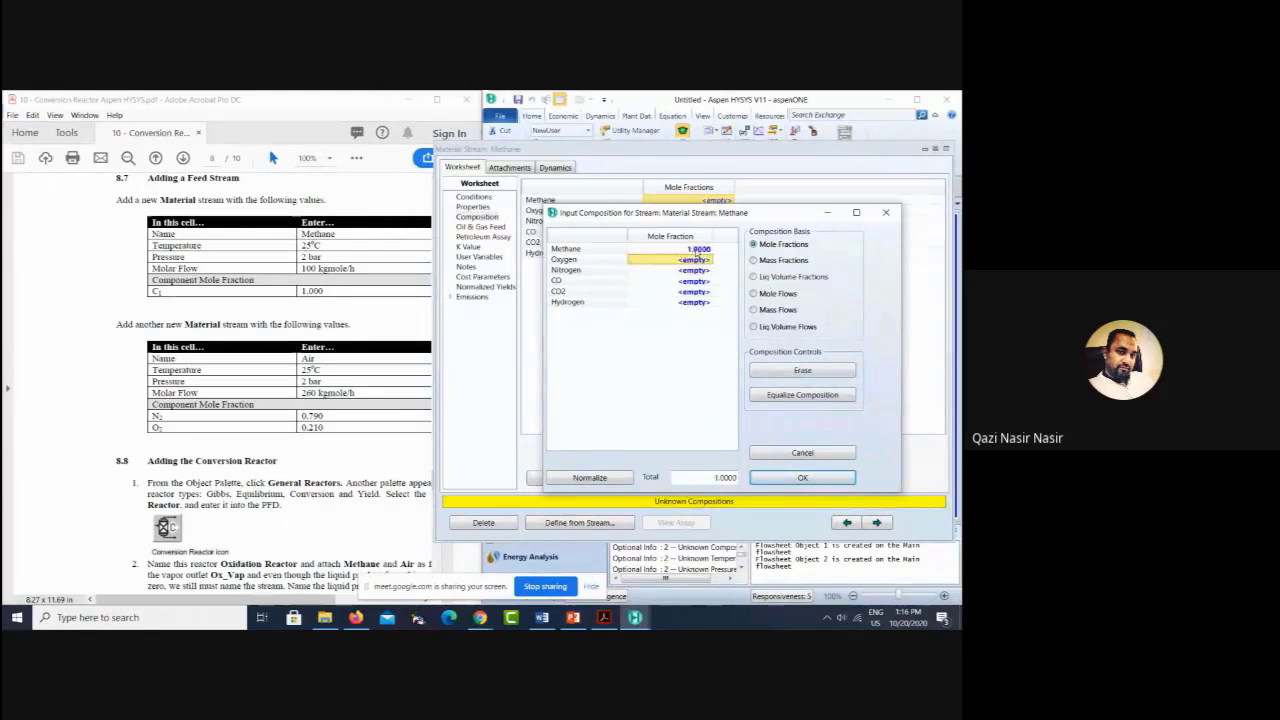
{"action": "left_click", "coordinate": [760, 479]}
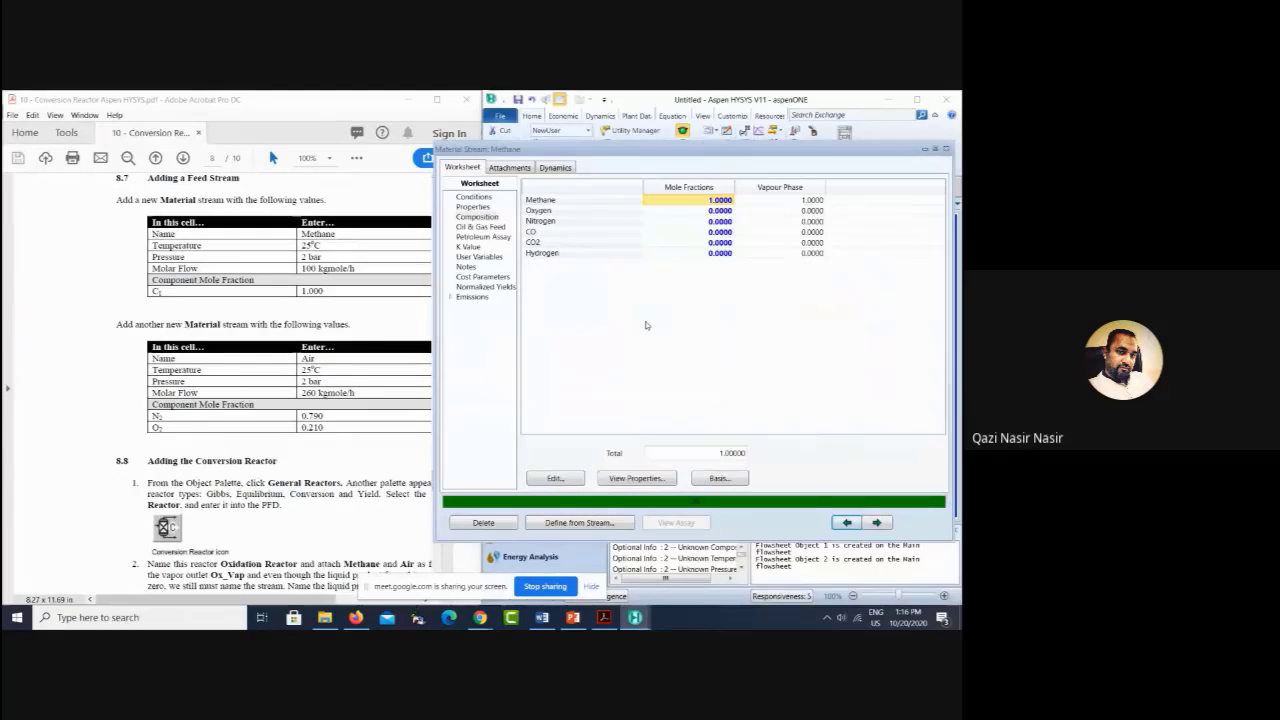
{"action": "left_click", "coordinate": [946, 149]}
Step: Rename material stream 2 as Air and set its temperature to 25 °C
{"action": "double_click", "coordinate": [703, 362]}
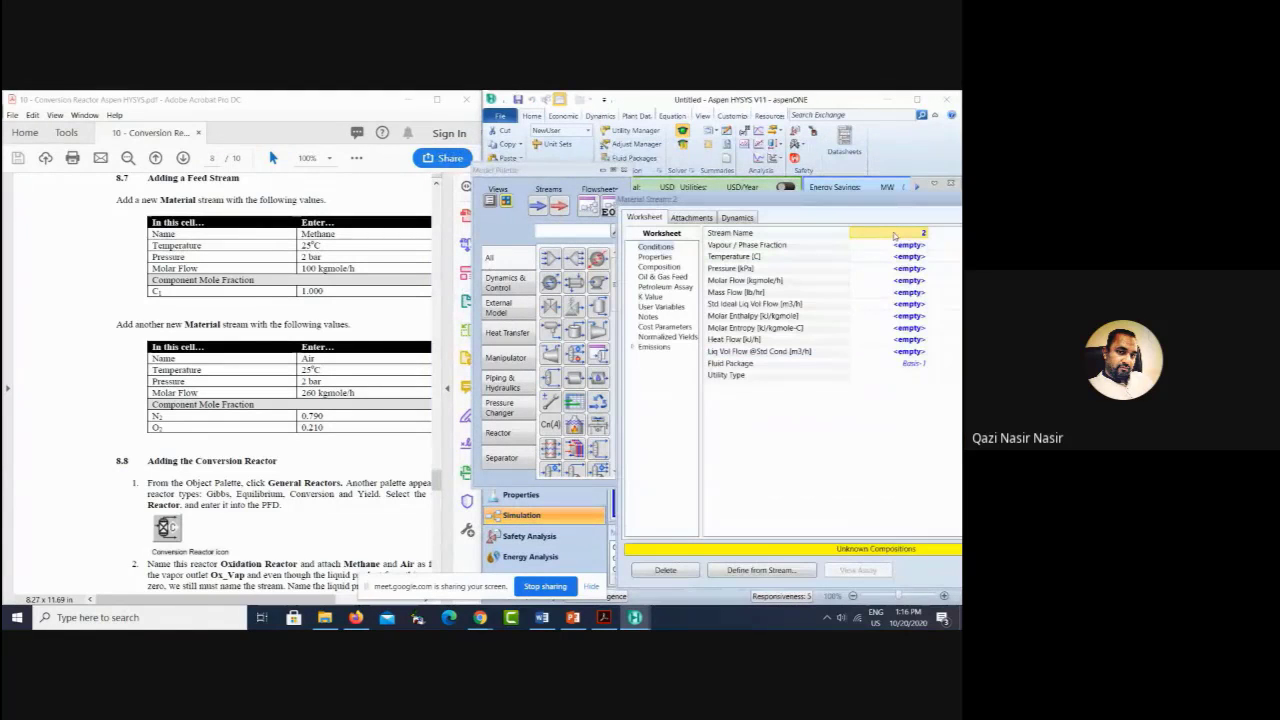
{"action": "type", "text": "Air"}
{"action": "key", "text": "Return"}
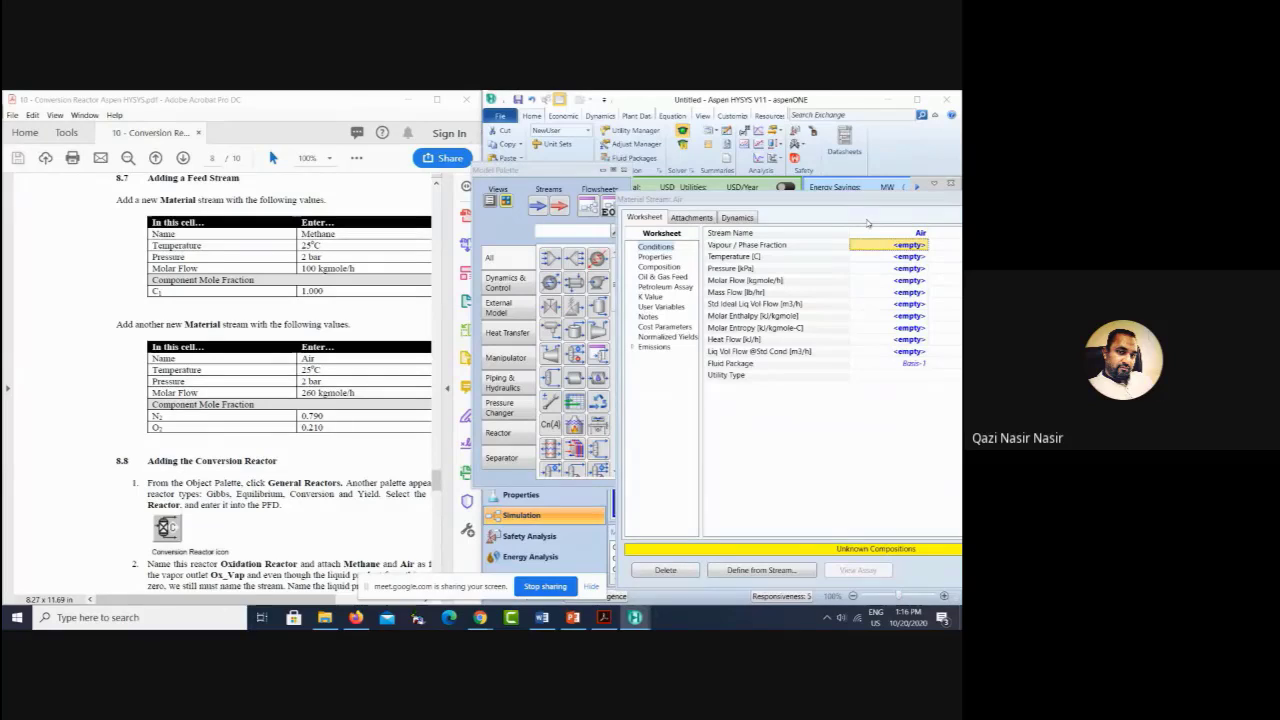
{"action": "double_click", "coordinate": [846, 203]}
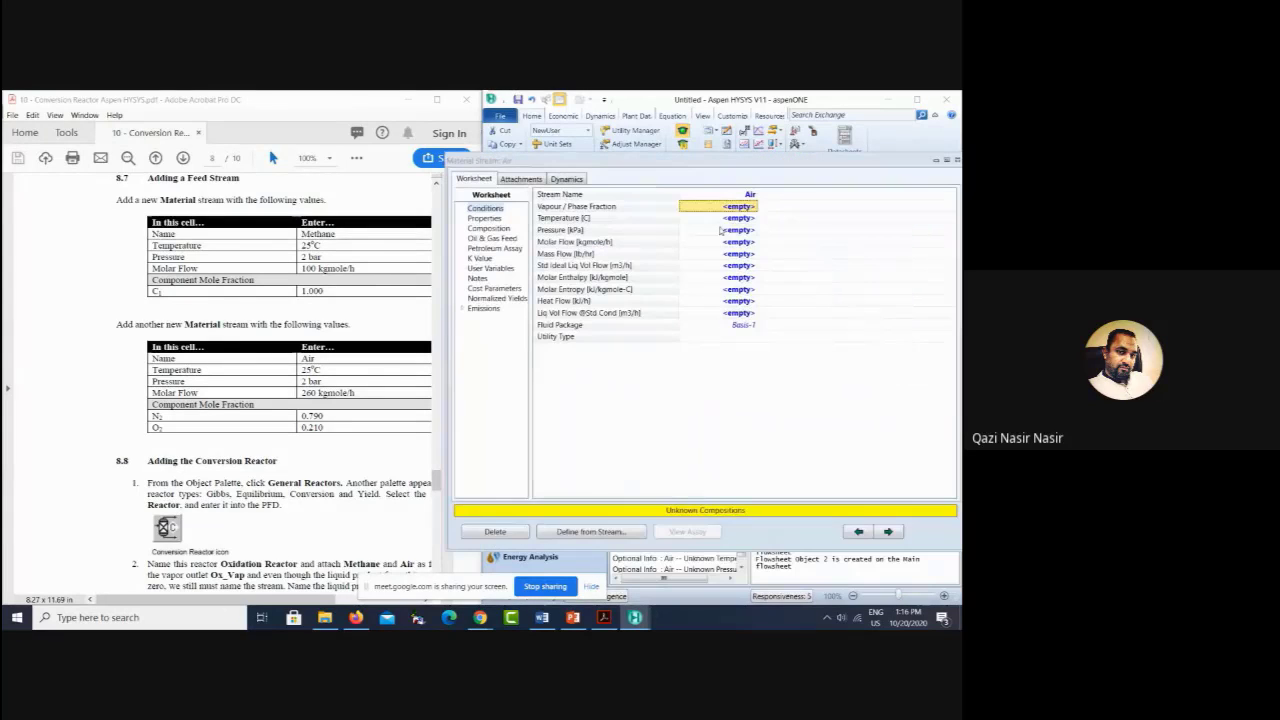
{"action": "left_click", "coordinate": [735, 219]}
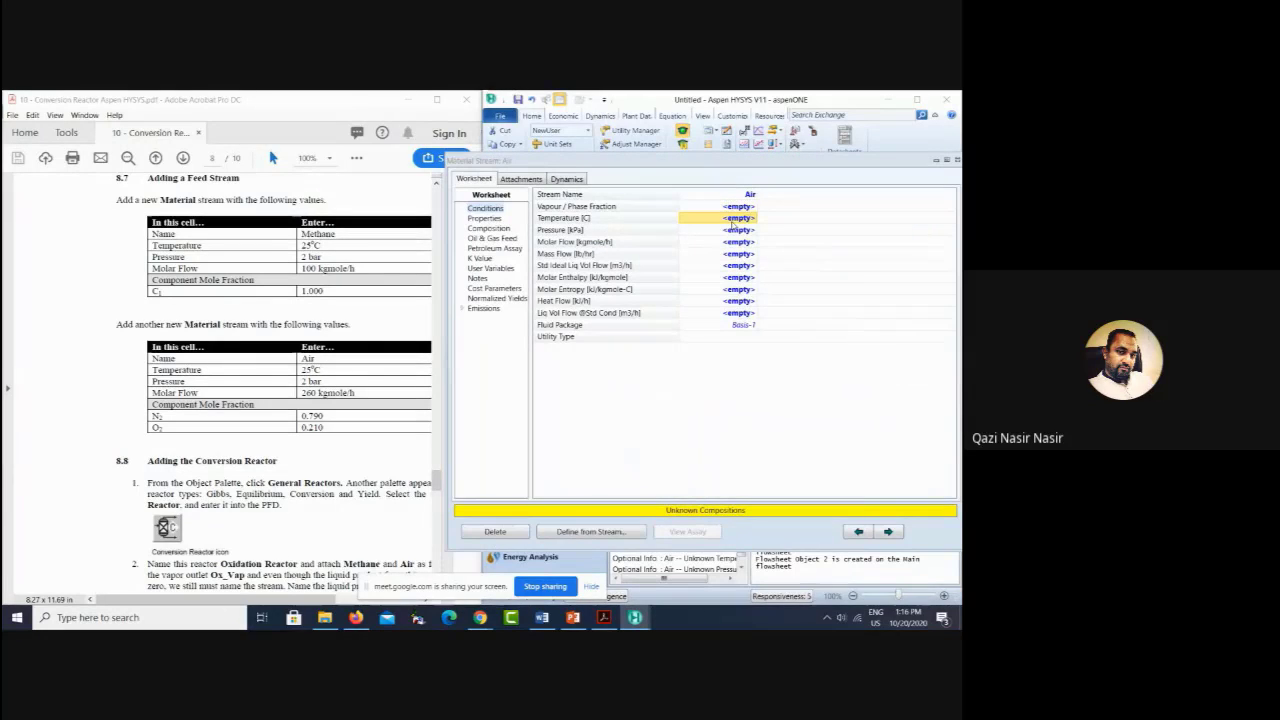
{"action": "type", "text": "25"}
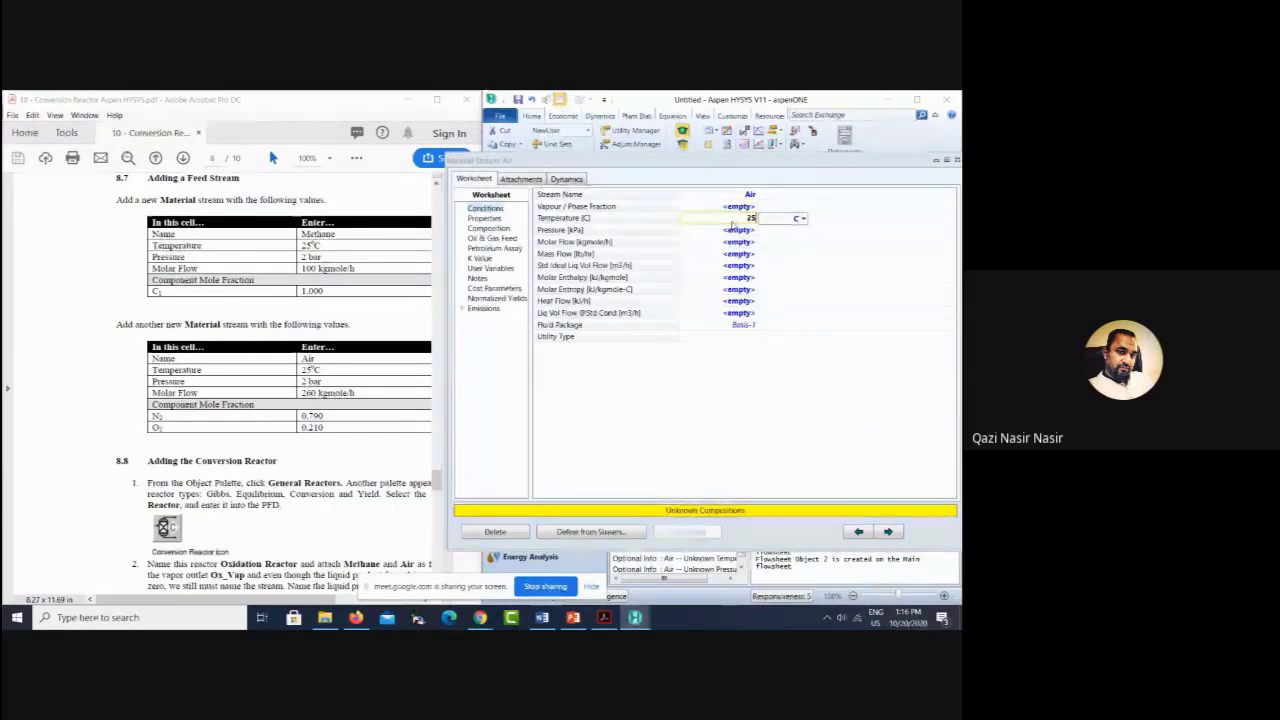
{"action": "key", "text": "Return"}
Step: Set the Air stream's pressure to 2 bar and its molar flow to 260 kgmole/h
{"action": "type", "text": "2"}
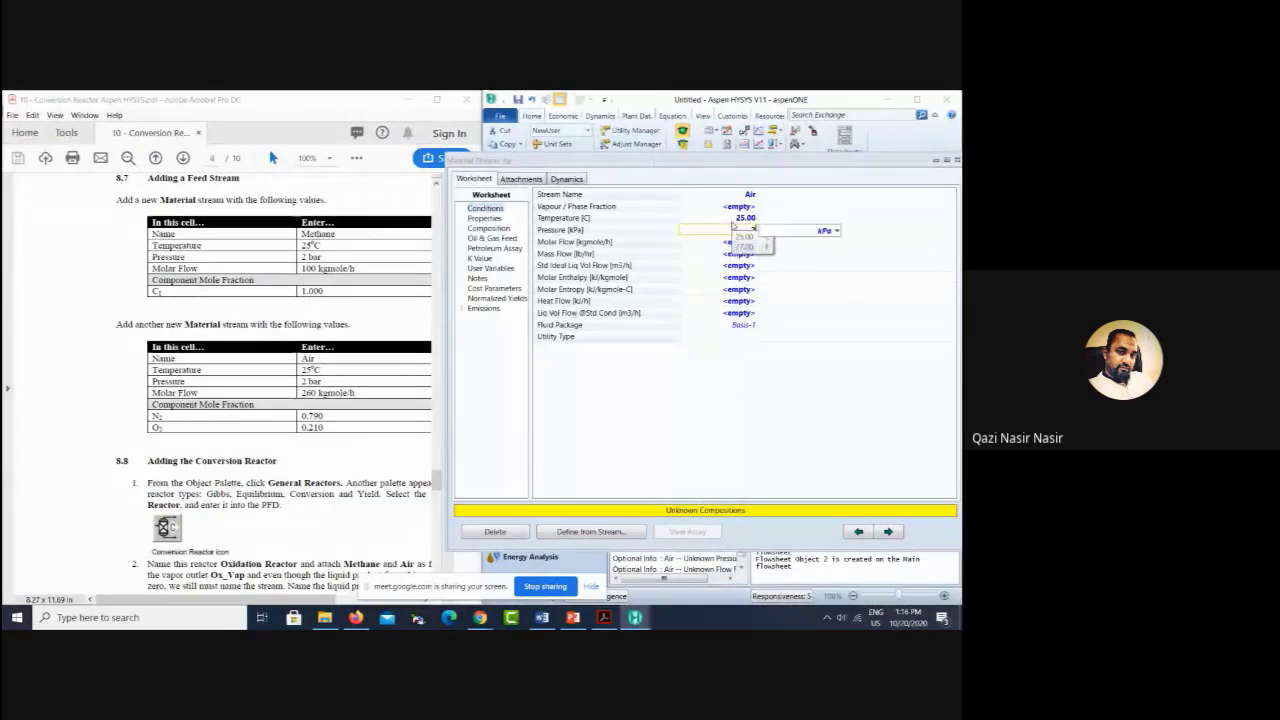
{"action": "left_click", "coordinate": [837, 231]}
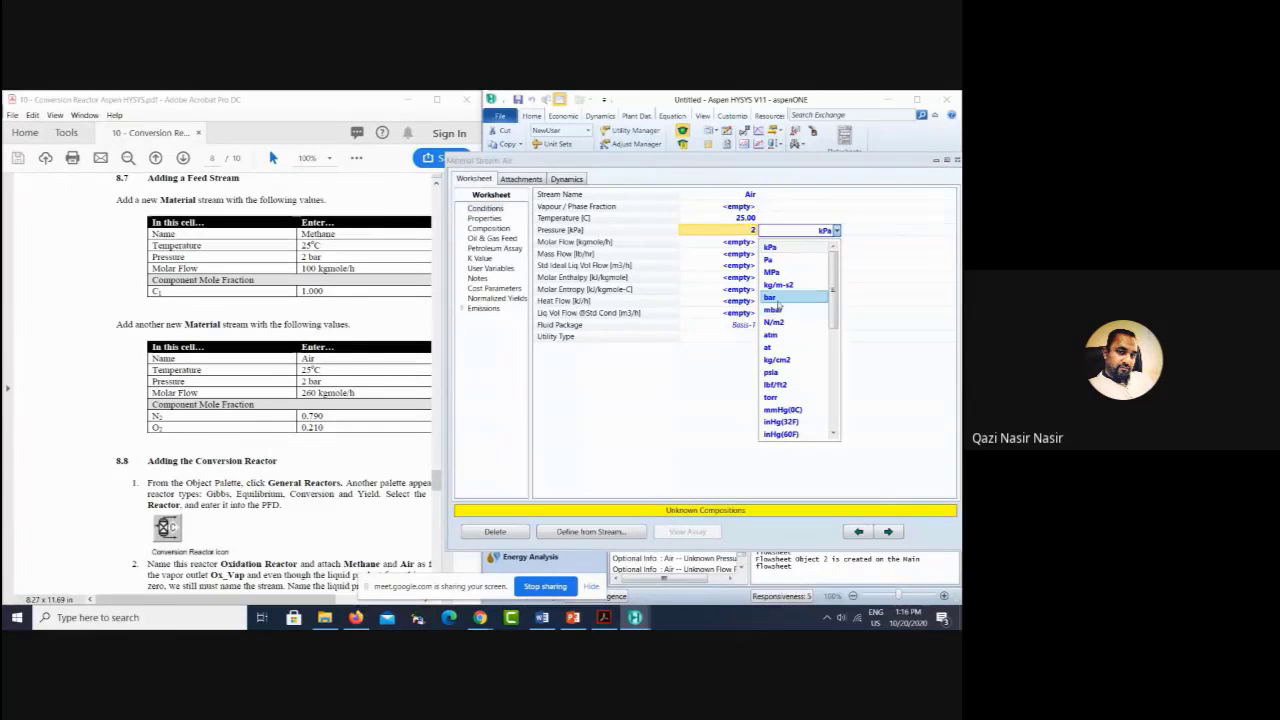
{"action": "left_click", "coordinate": [772, 297]}
{"action": "left_click", "coordinate": [742, 243]}
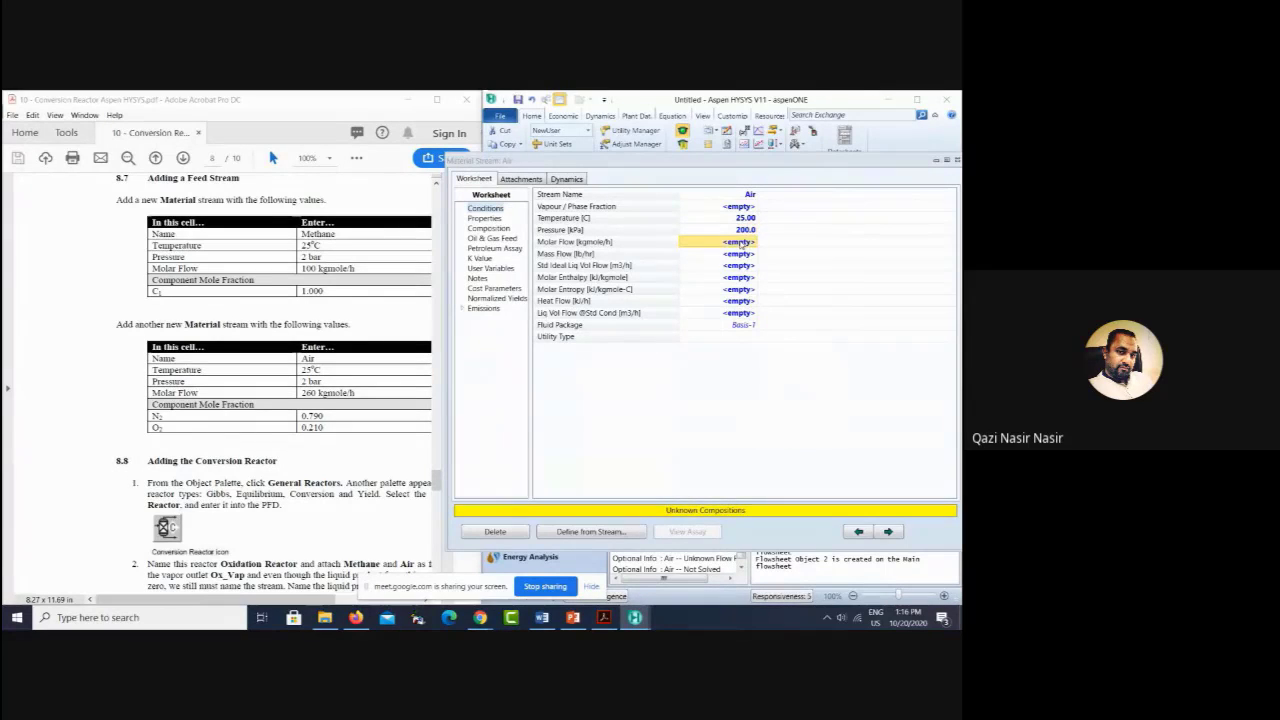
{"action": "type", "text": "2"}
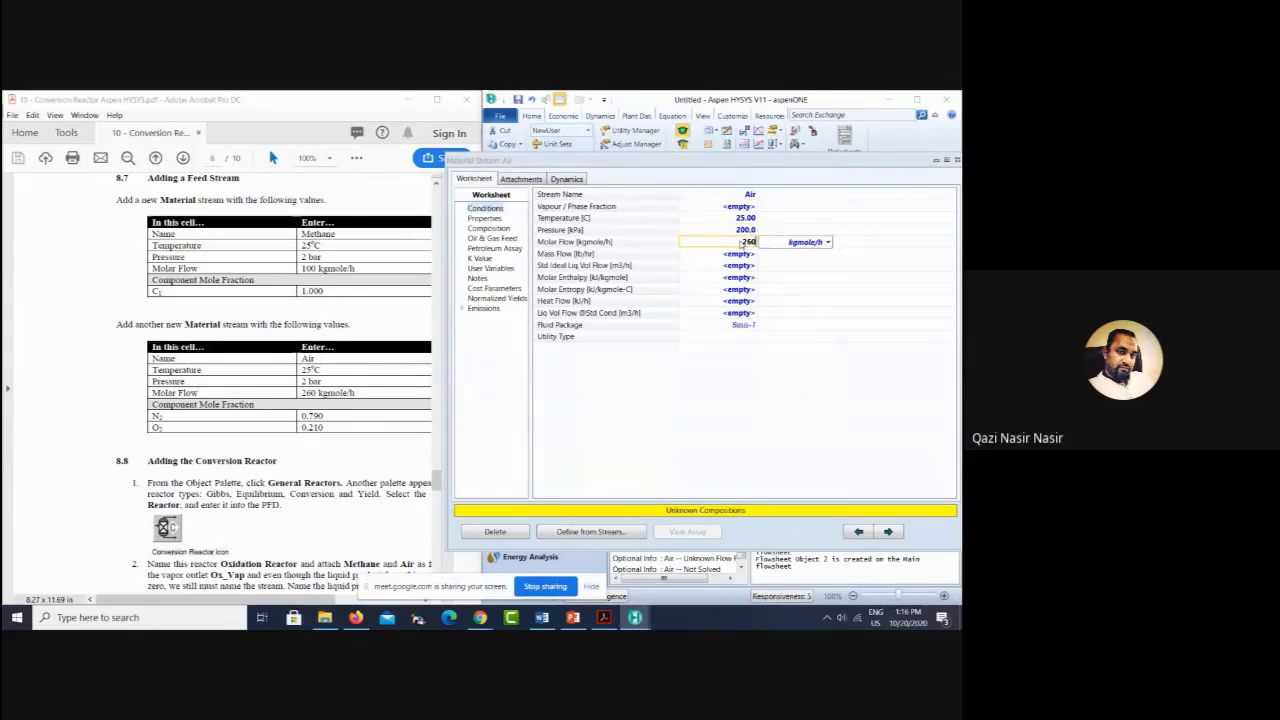
{"action": "type", "text": "60"}
{"action": "key", "text": "Return"}
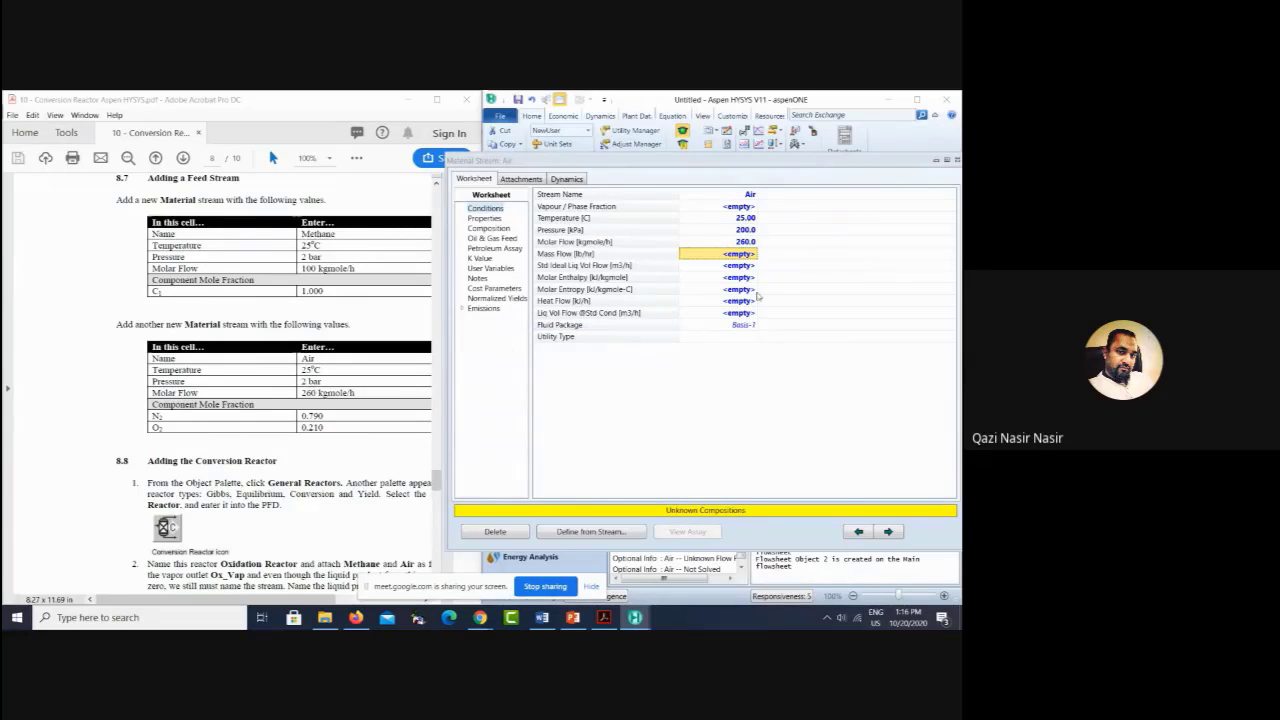
Step: Define the Air stream's composition as 0.21 oxygen and 0.79 nitrogen in mole fractions, and close the stream window
{"action": "left_click", "coordinate": [488, 229]}
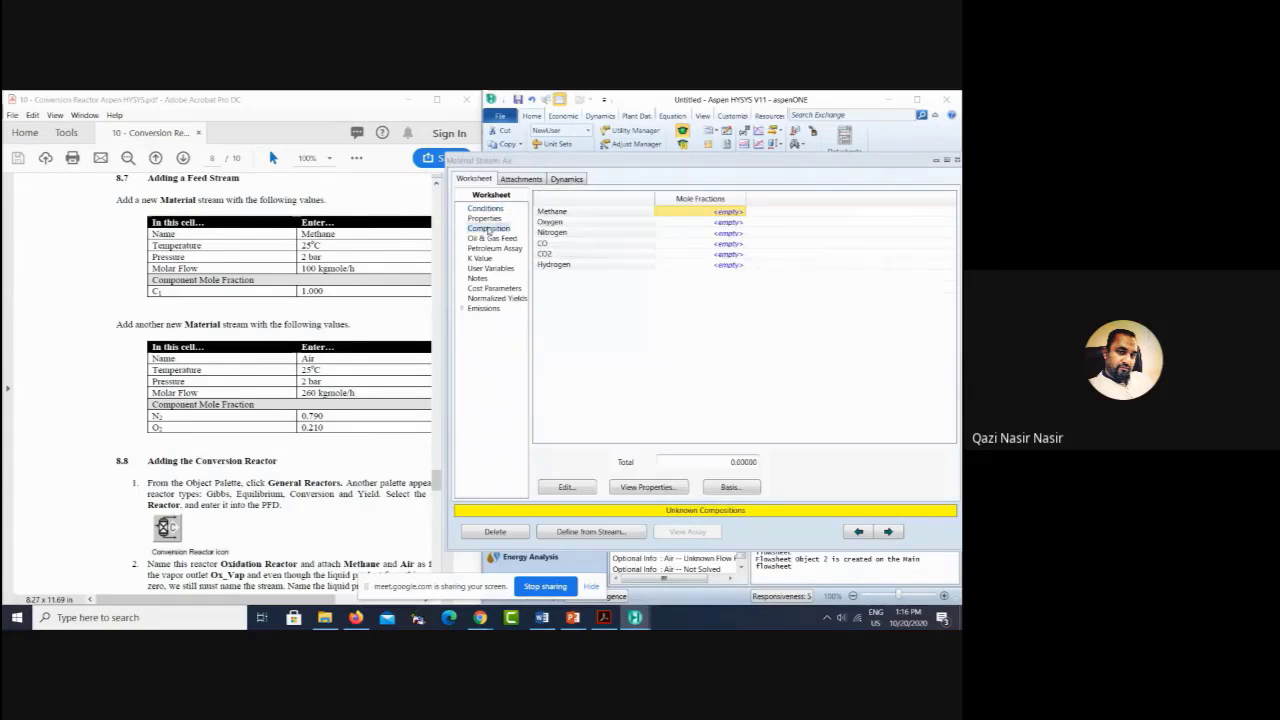
{"action": "left_click", "coordinate": [566, 487]}
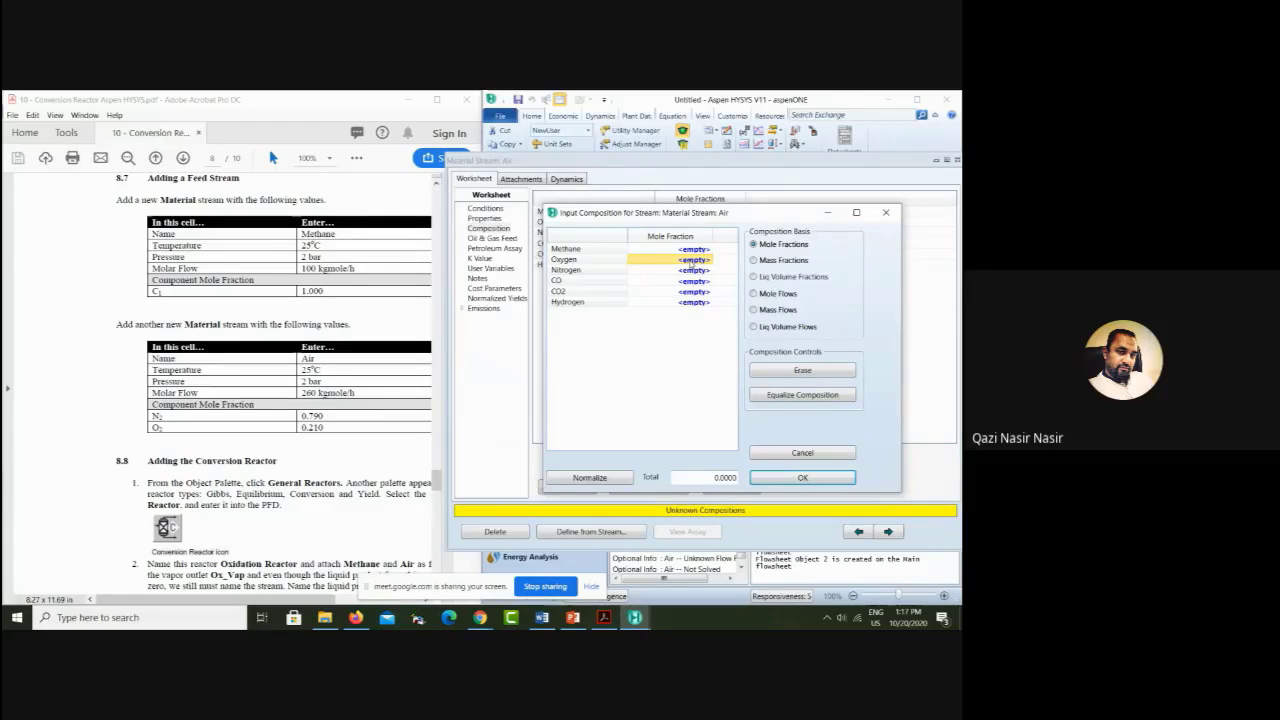
{"action": "type", "text": ".21"}
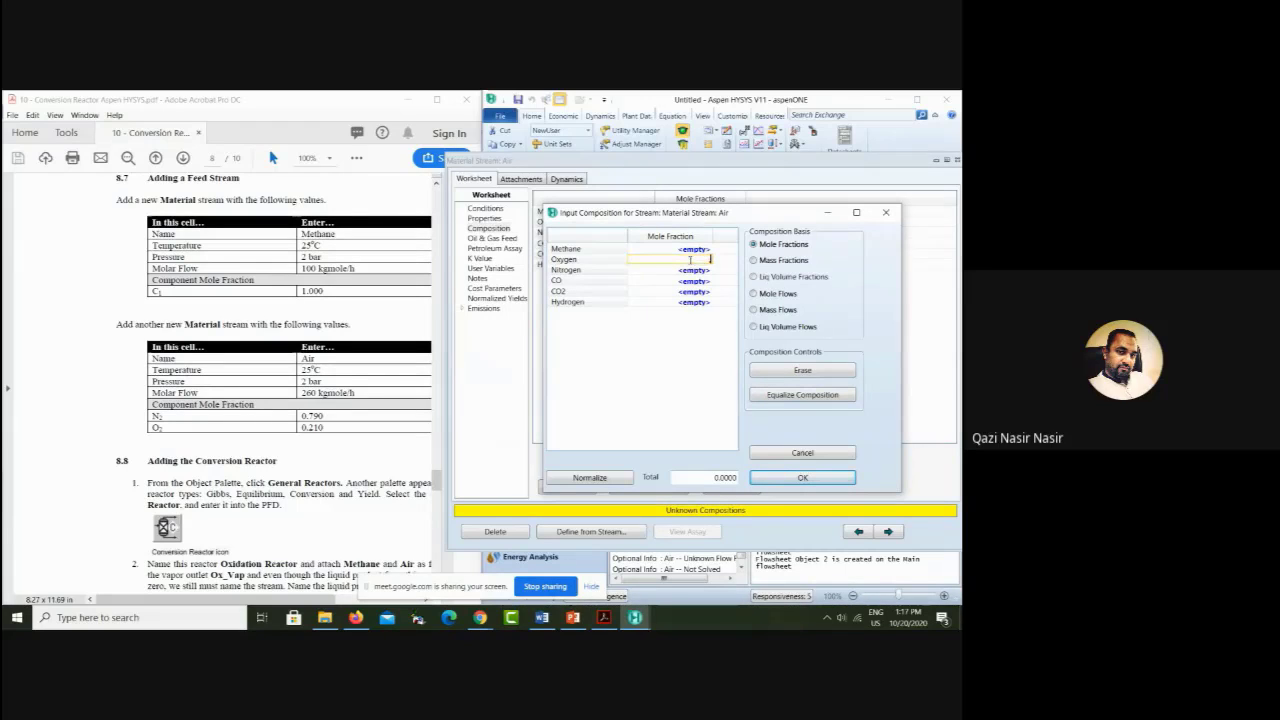
{"action": "key", "text": "Return"}
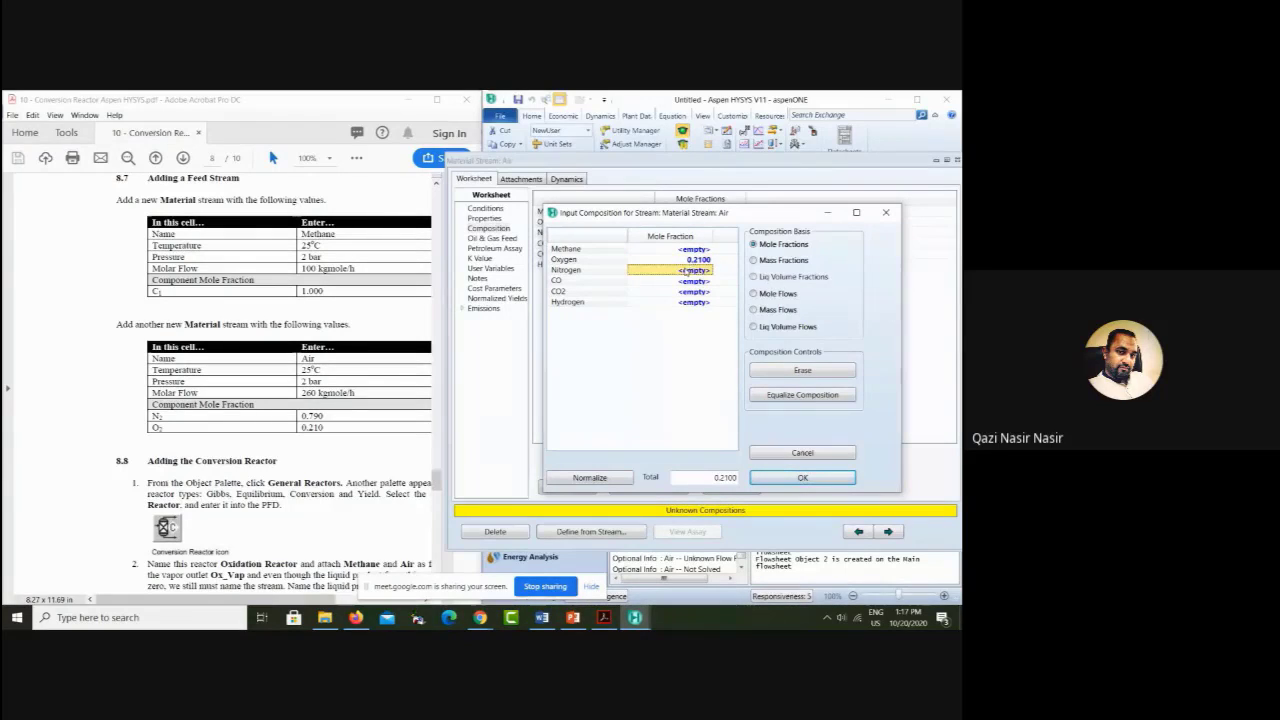
{"action": "type", "text": ".79"}
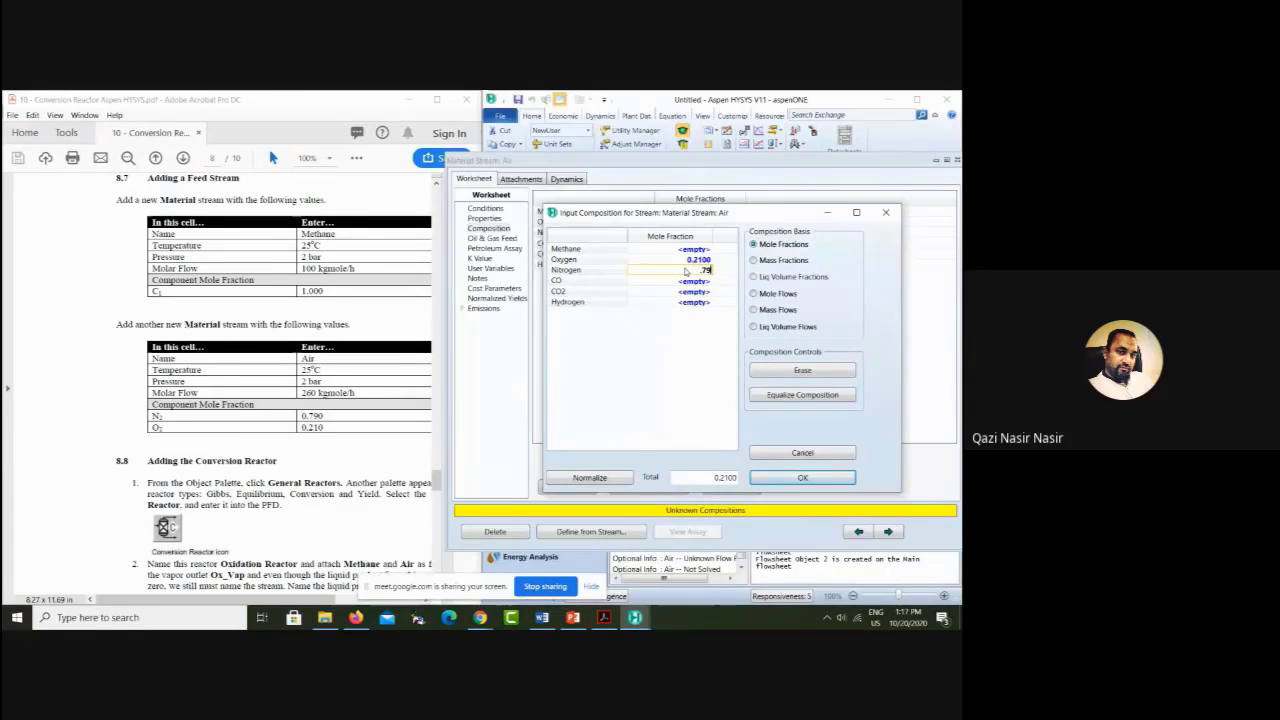
{"action": "key", "text": "Return"}
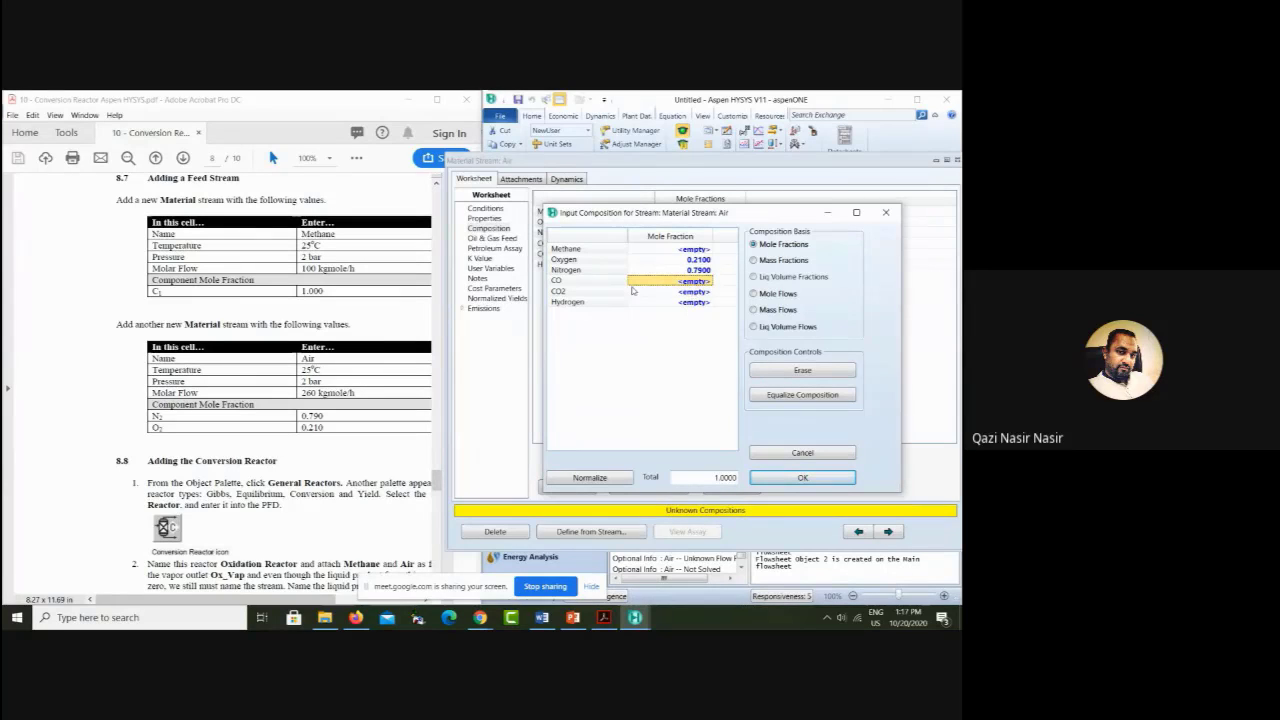
{"action": "left_click", "coordinate": [758, 477]}
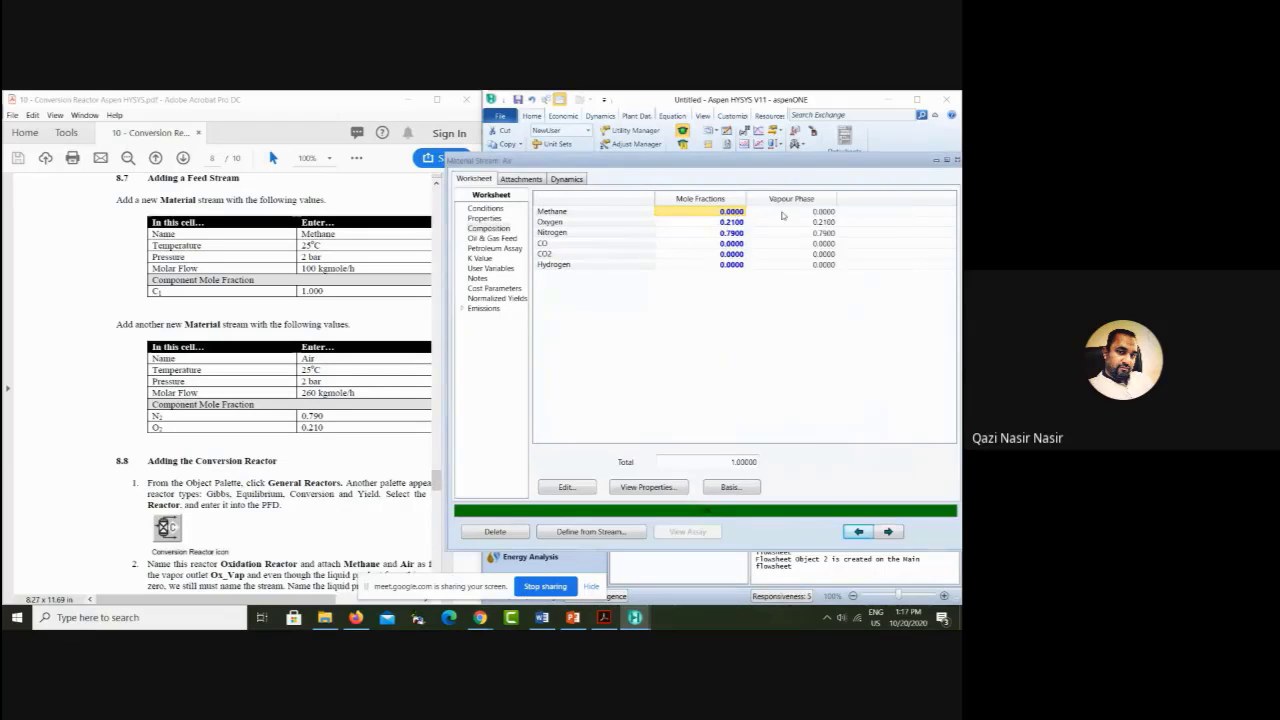
{"action": "left_click_drag", "start_coordinate": [776, 159], "coordinate": [514, 160]}
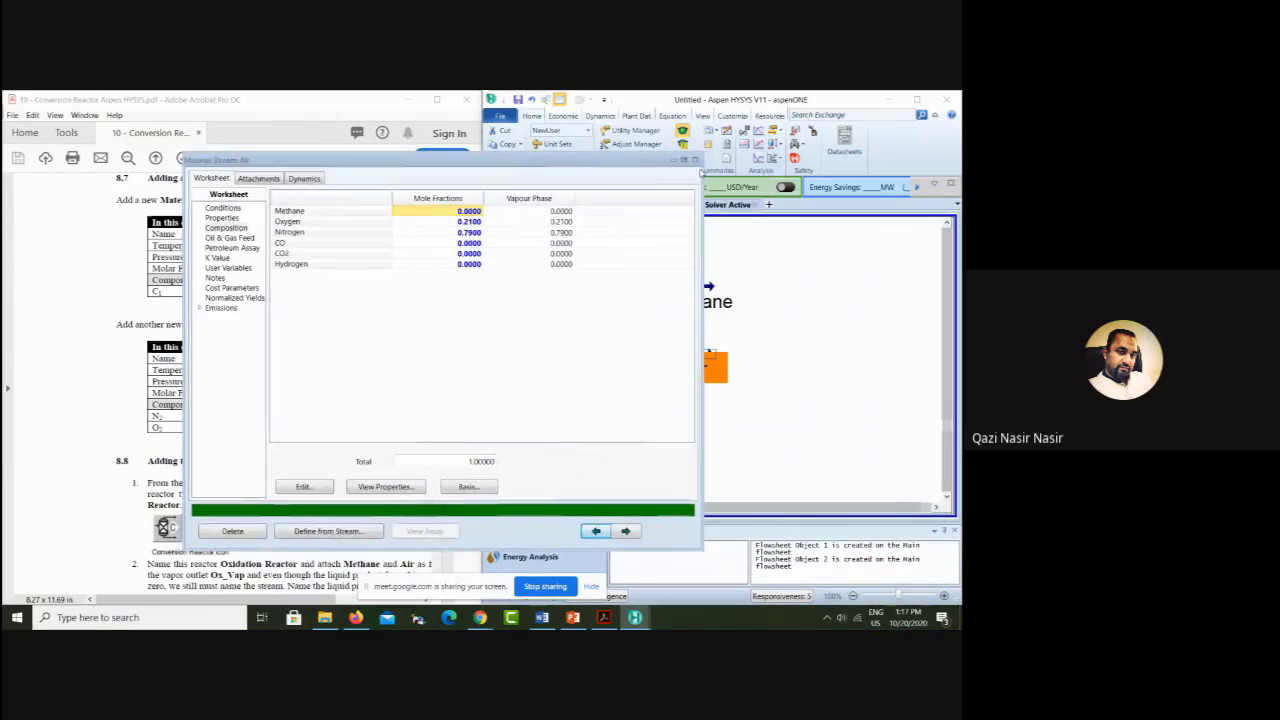
{"action": "left_click", "coordinate": [695, 161]}
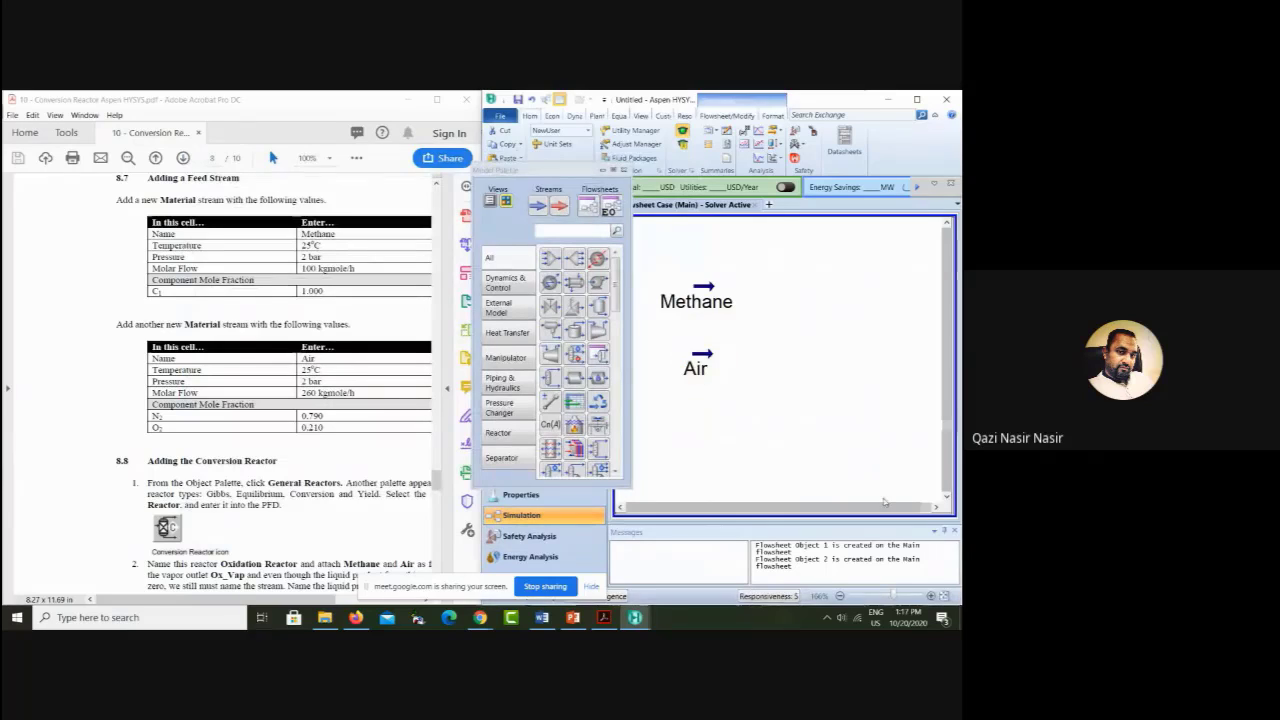
Step: Place a conversion reactor on the flowsheet beside the Methane and Air feed streams
{"action": "left_click", "coordinate": [936, 508]}
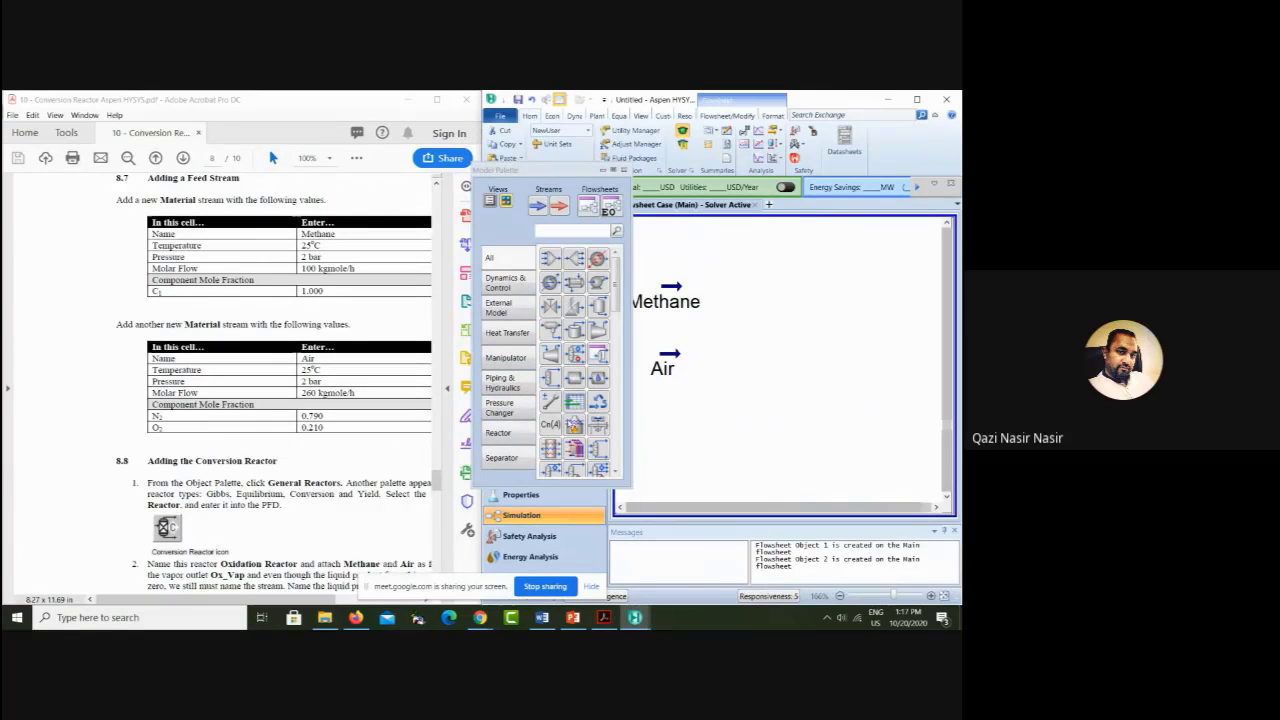
{"action": "left_click", "coordinate": [498, 437]}
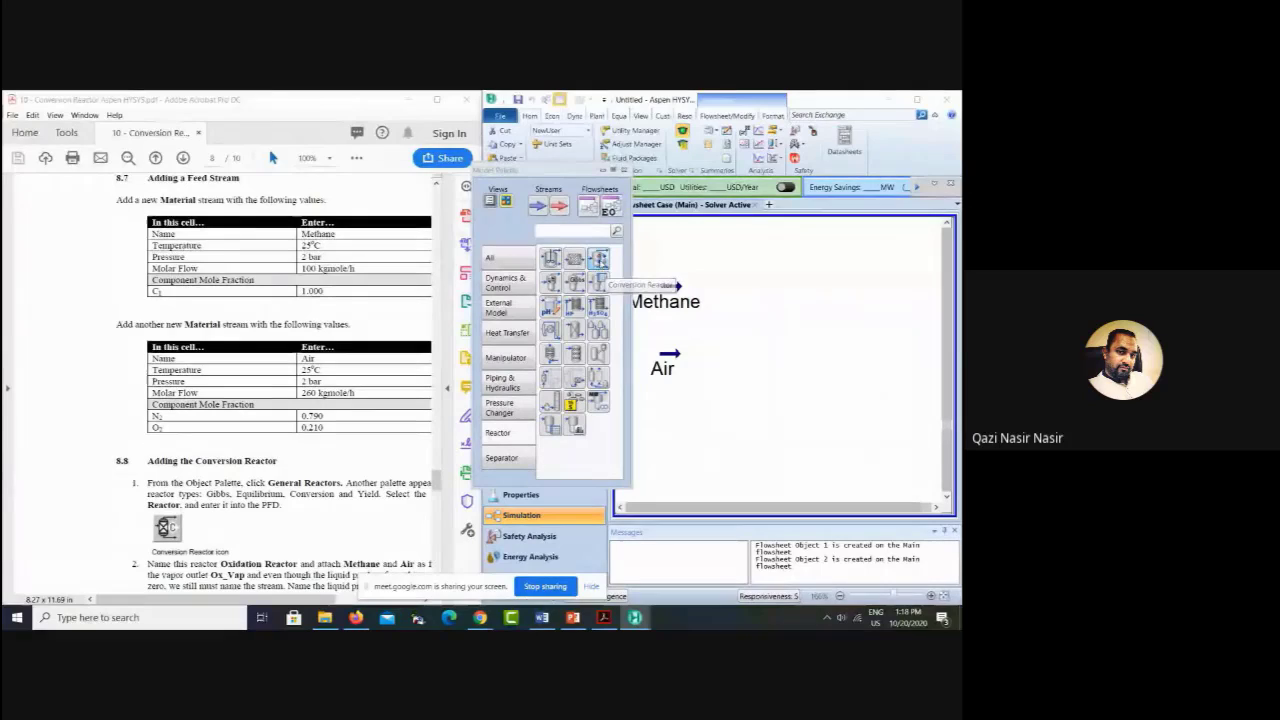
{"action": "left_click", "coordinate": [600, 261]}
{"action": "left_click", "coordinate": [757, 384]}
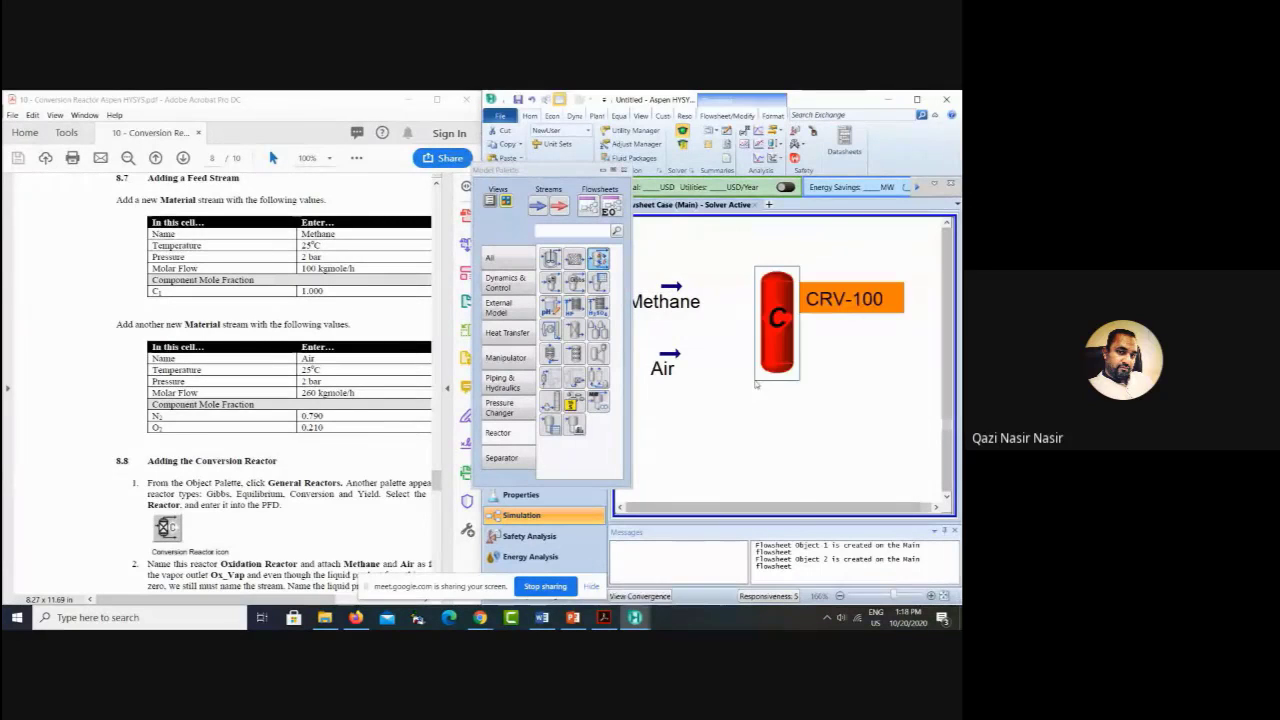
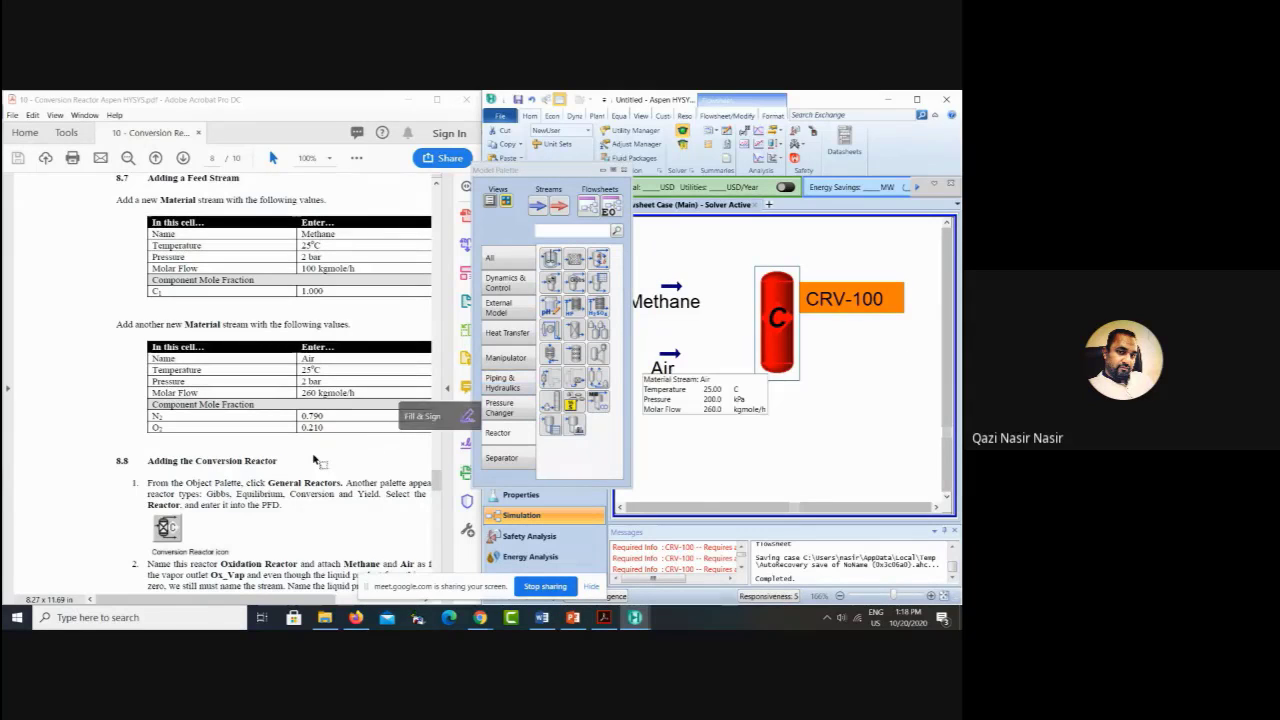
Step: Open the conversion reactor and connect the Methane and Air streams as its inlets
{"action": "scroll", "coordinate": [313, 456], "scroll_direction": "down", "scroll_amount": 10}
{"action": "scroll", "coordinate": [314, 454], "scroll_direction": "down", "scroll_amount": 3}
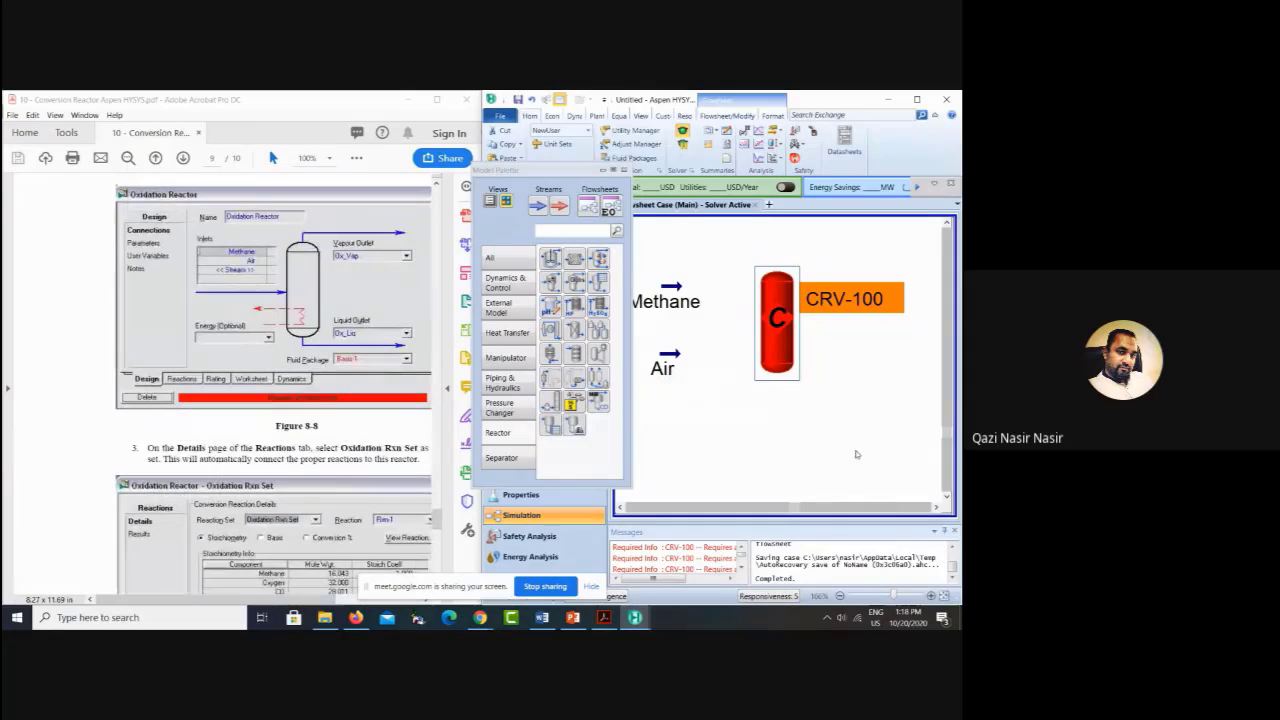
{"action": "double_click", "coordinate": [783, 359]}
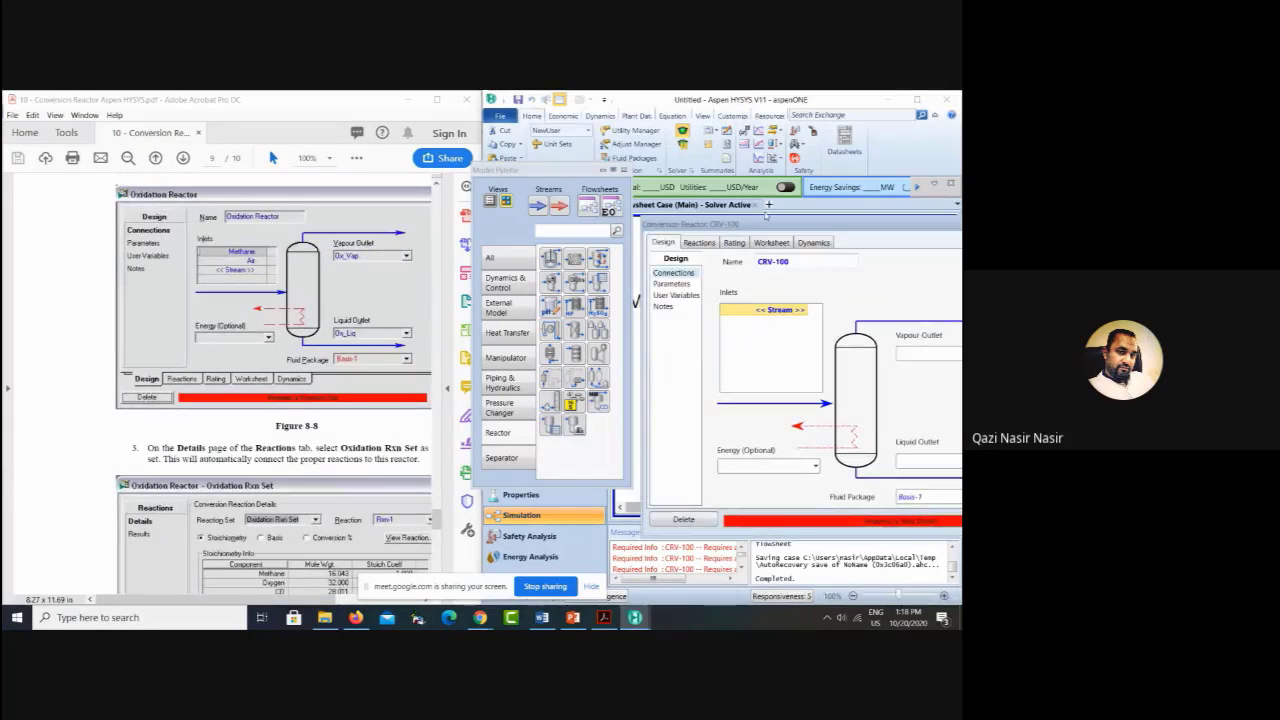
{"action": "left_click_drag", "start_coordinate": [759, 222], "coordinate": [602, 177]}
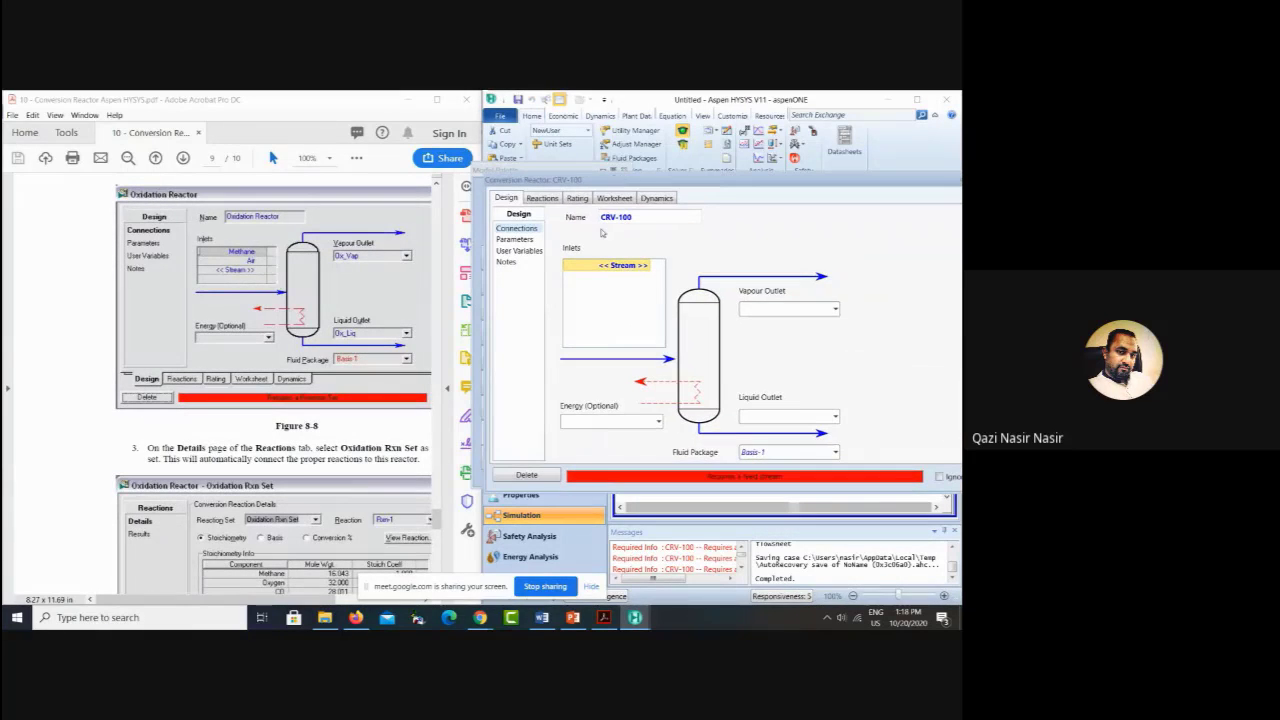
{"action": "left_click", "coordinate": [646, 266]}
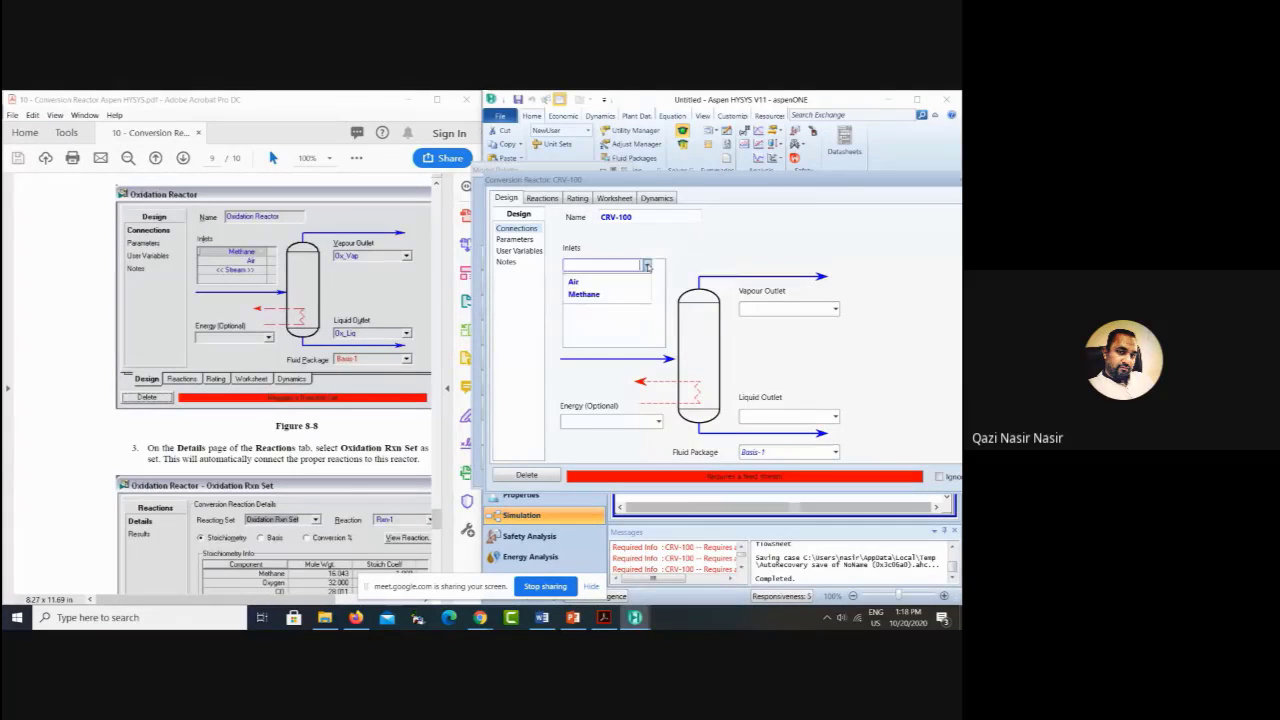
{"action": "left_click", "coordinate": [597, 295]}
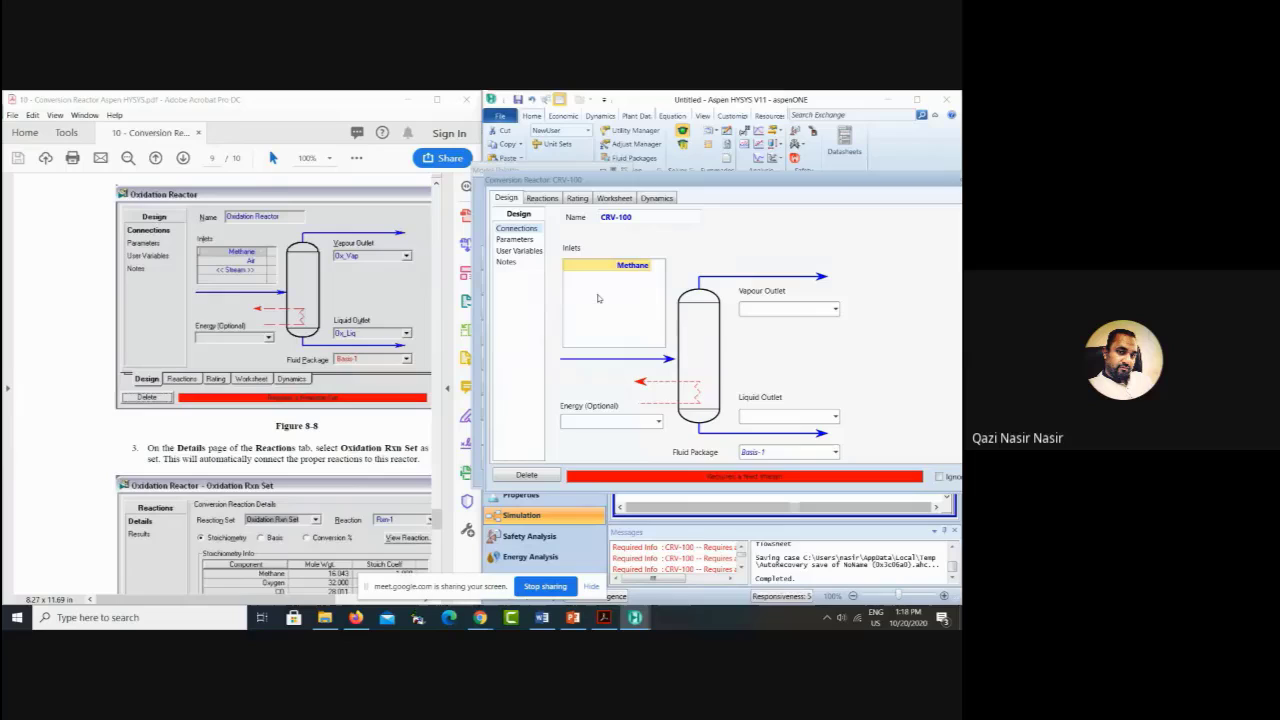
{"action": "left_click", "coordinate": [647, 266]}
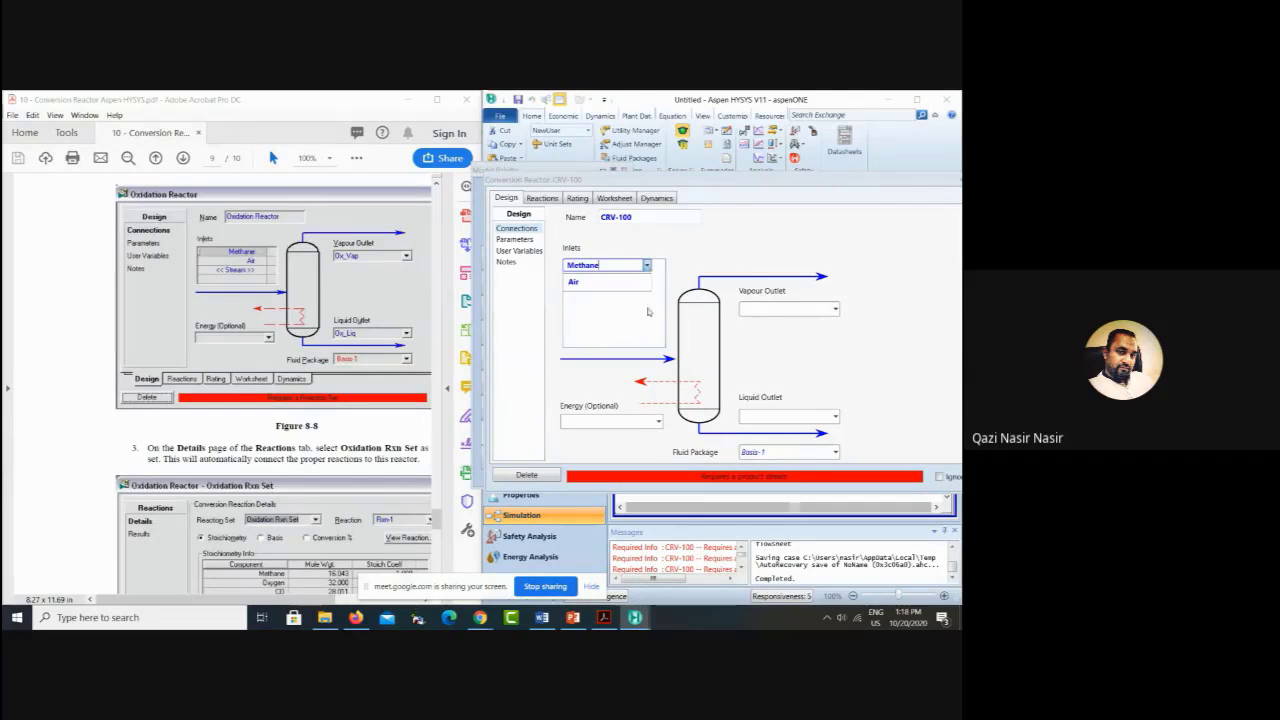
{"action": "left_click", "coordinate": [680, 267]}
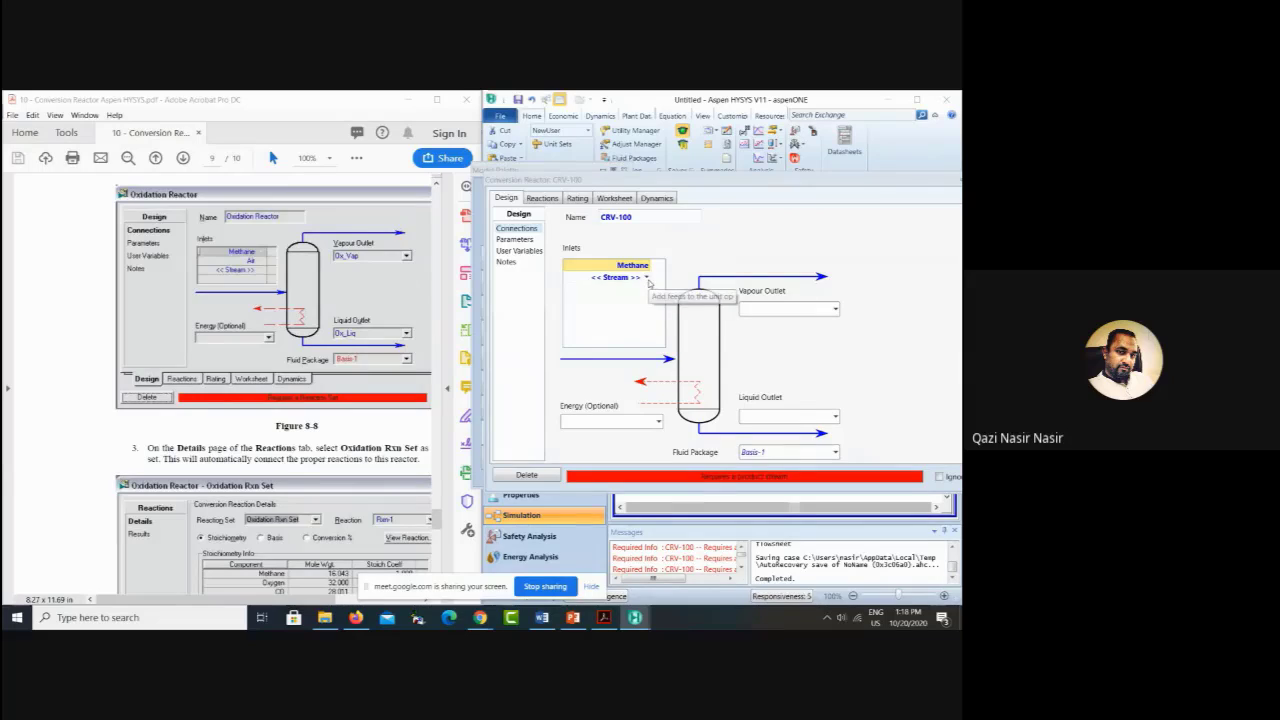
{"action": "left_click", "coordinate": [648, 281]}
{"action": "left_click", "coordinate": [600, 294]}
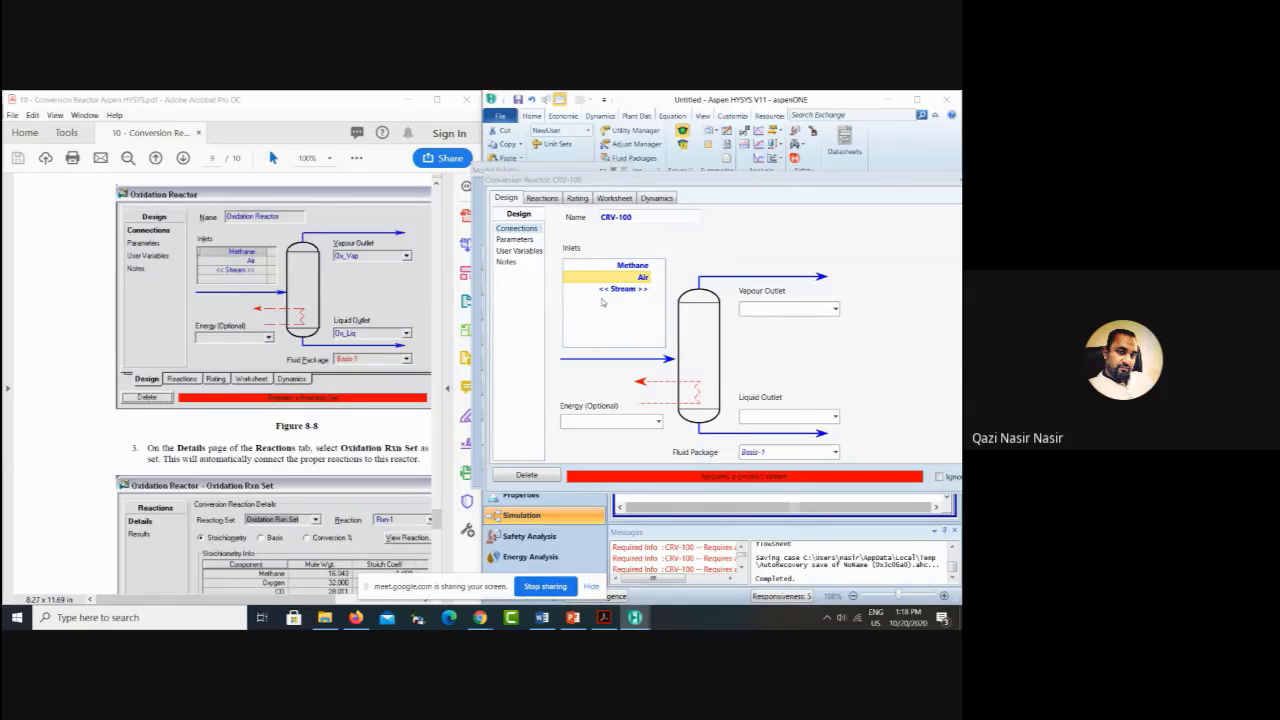
Step: Create the reactor's outlet streams, naming the vapour outlet Vapor and the liquid outlet Liquid
{"action": "left_click", "coordinate": [781, 308]}
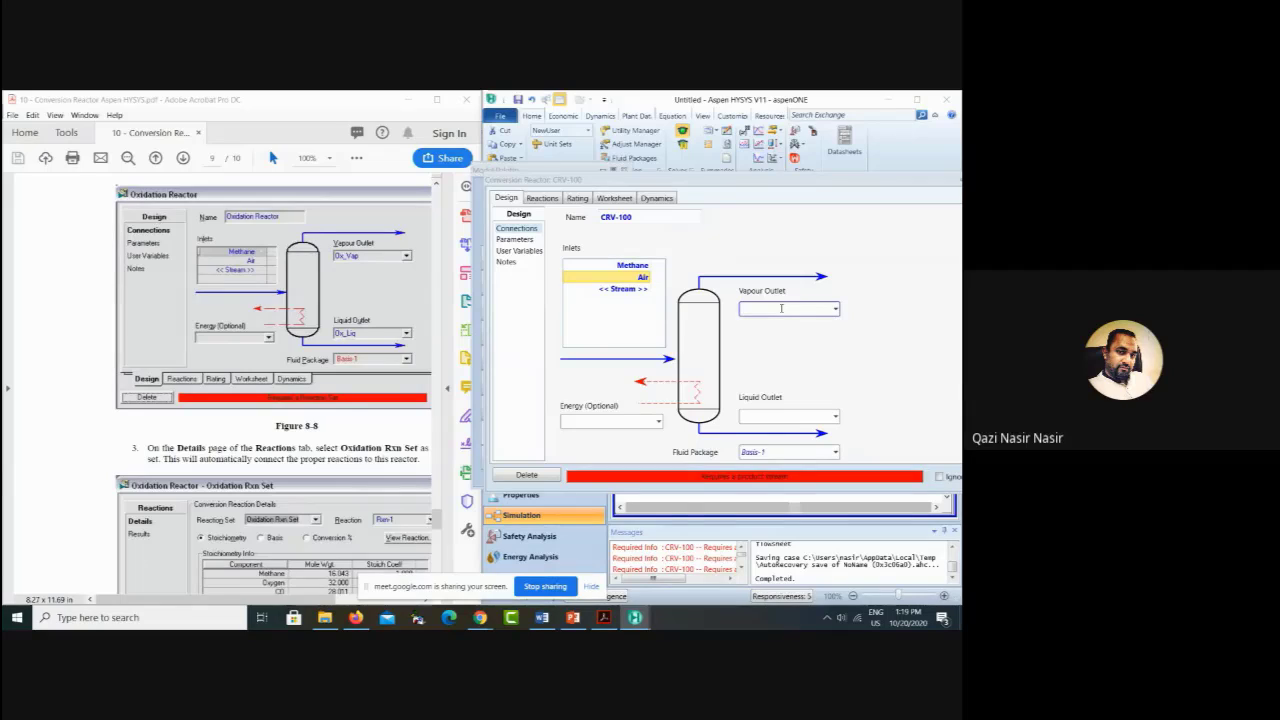
{"action": "type", "text": "Vapo"}
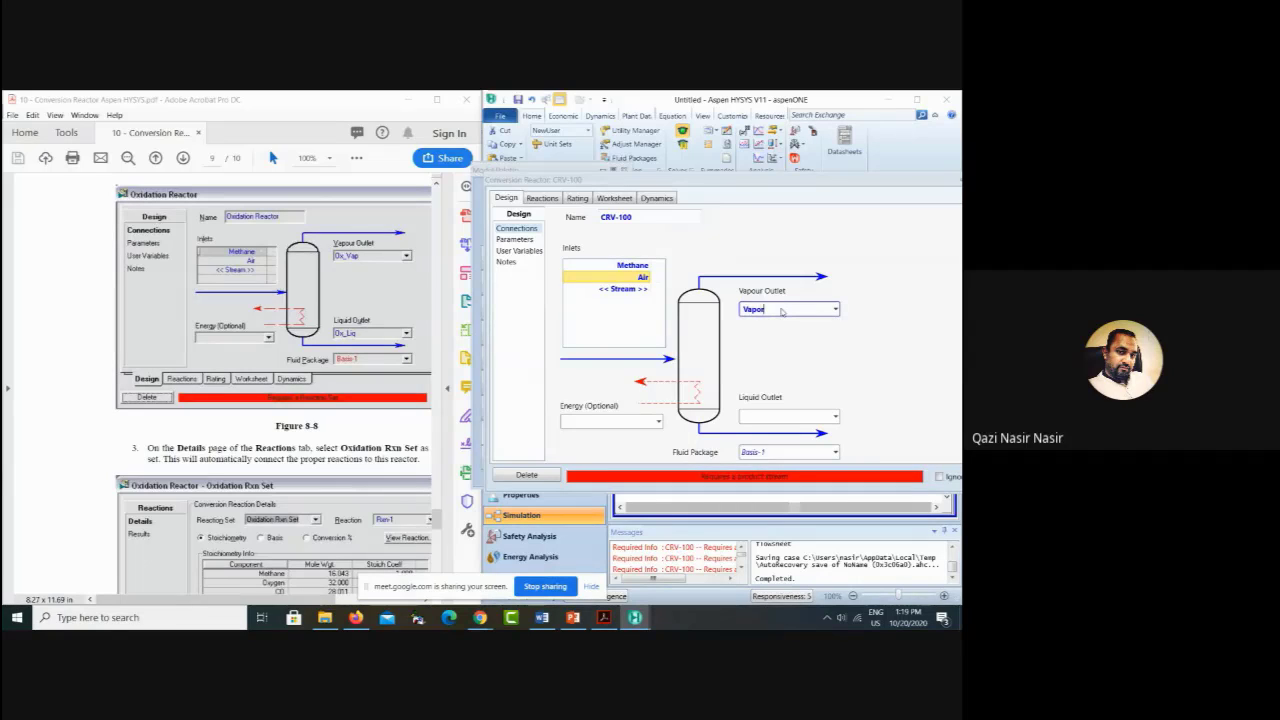
{"action": "type", "text": "r"}
{"action": "left_click", "coordinate": [782, 421]}
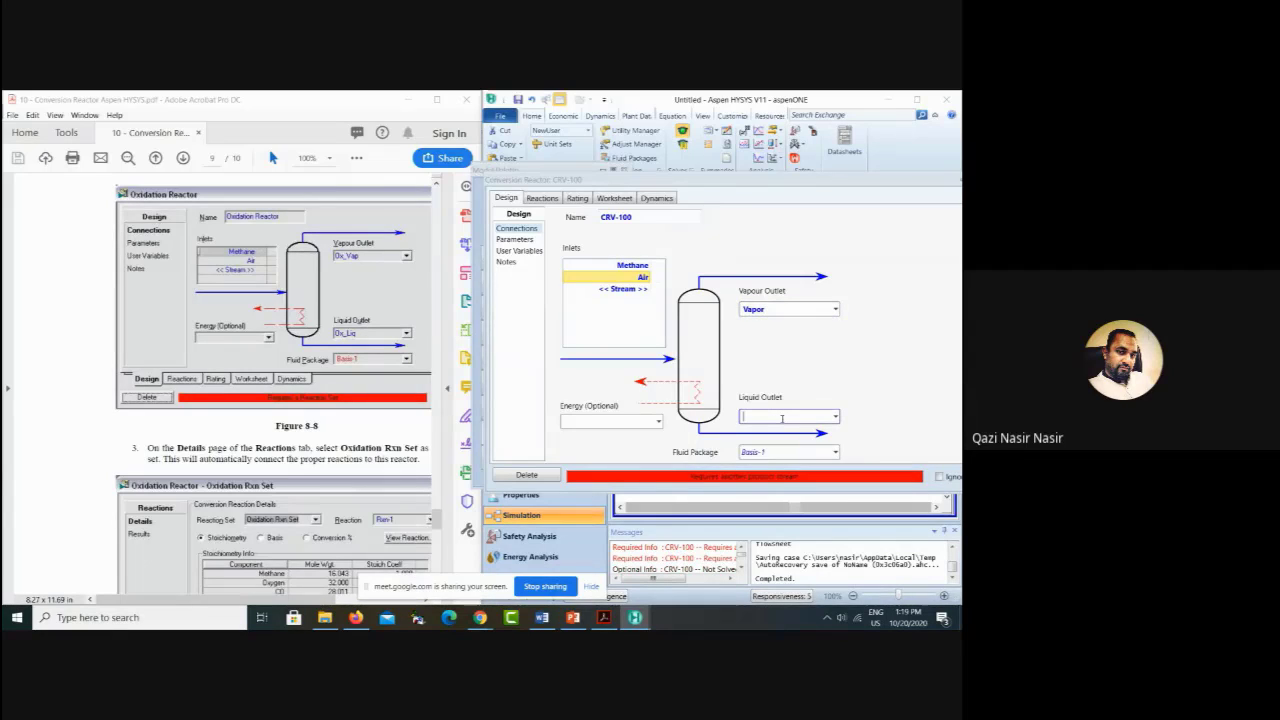
{"action": "type", "text": "Liquid"}
{"action": "key", "text": "Return"}
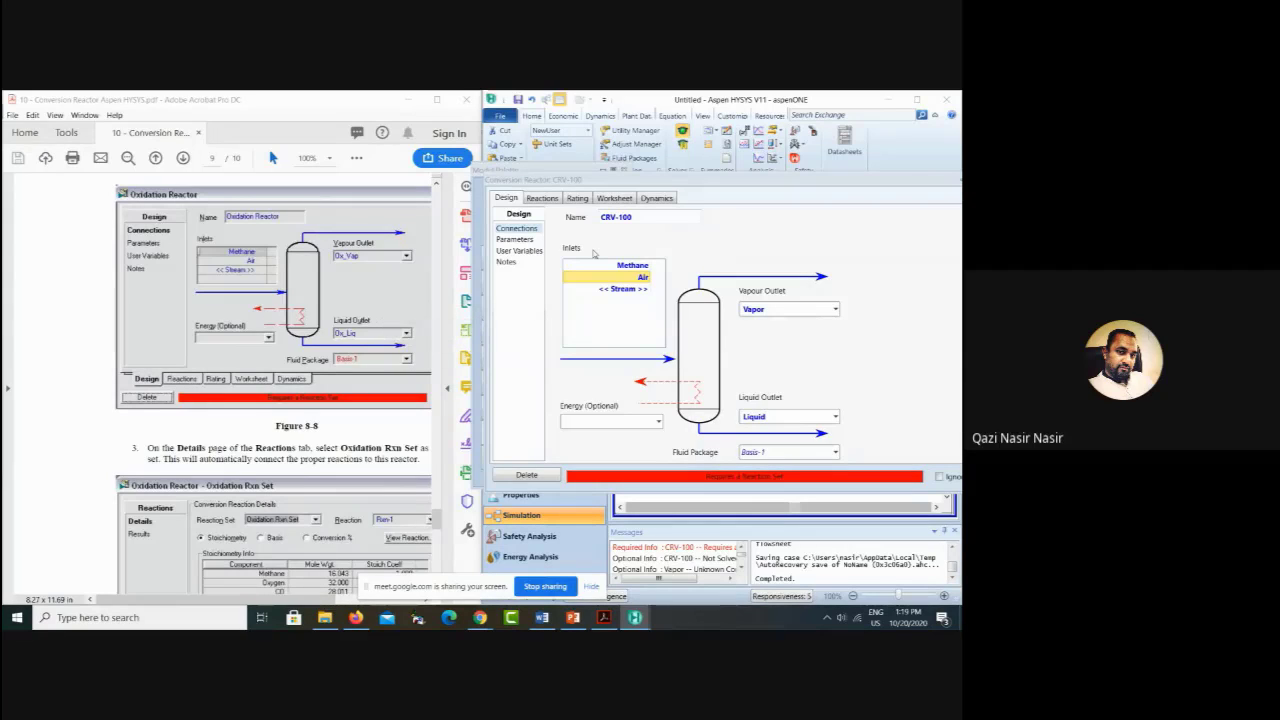
Step: Assign reaction set Set-1 to the conversion reactor and close its window
{"action": "left_click", "coordinate": [542, 198]}
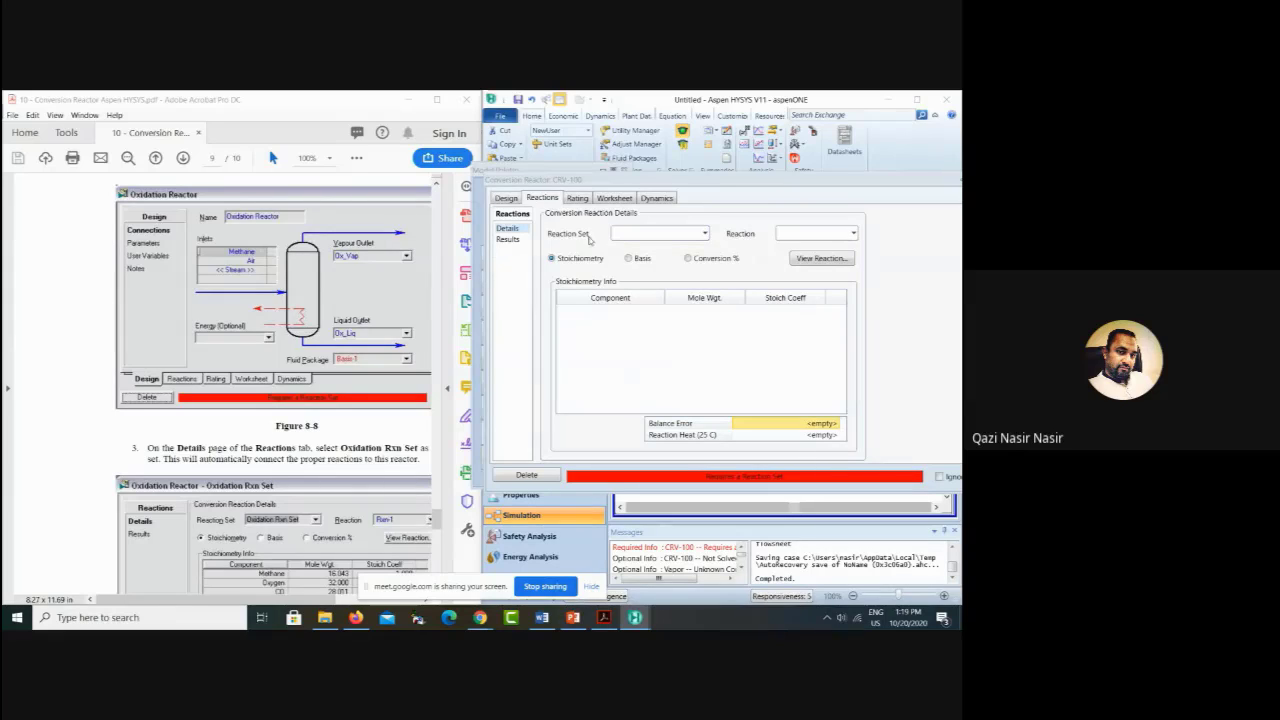
{"action": "left_click", "coordinate": [705, 234]}
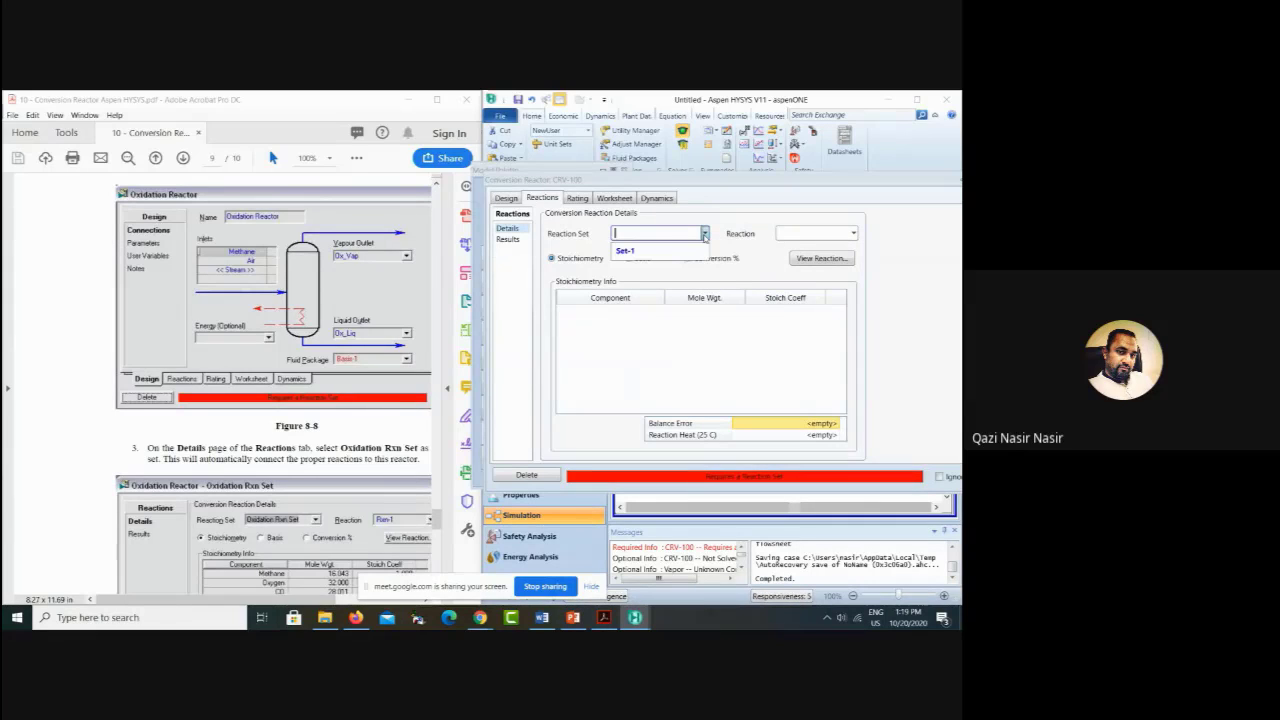
{"action": "left_click", "coordinate": [633, 252]}
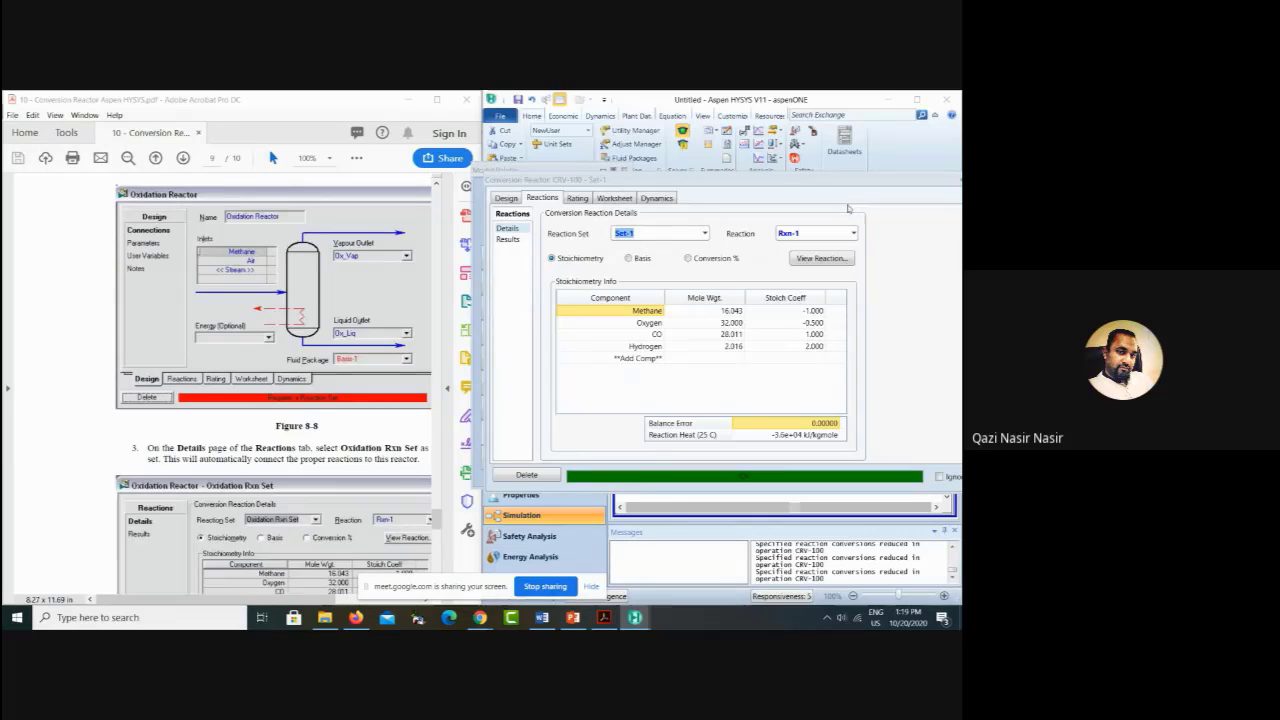
{"action": "left_click_drag", "start_coordinate": [822, 180], "coordinate": [588, 171]}
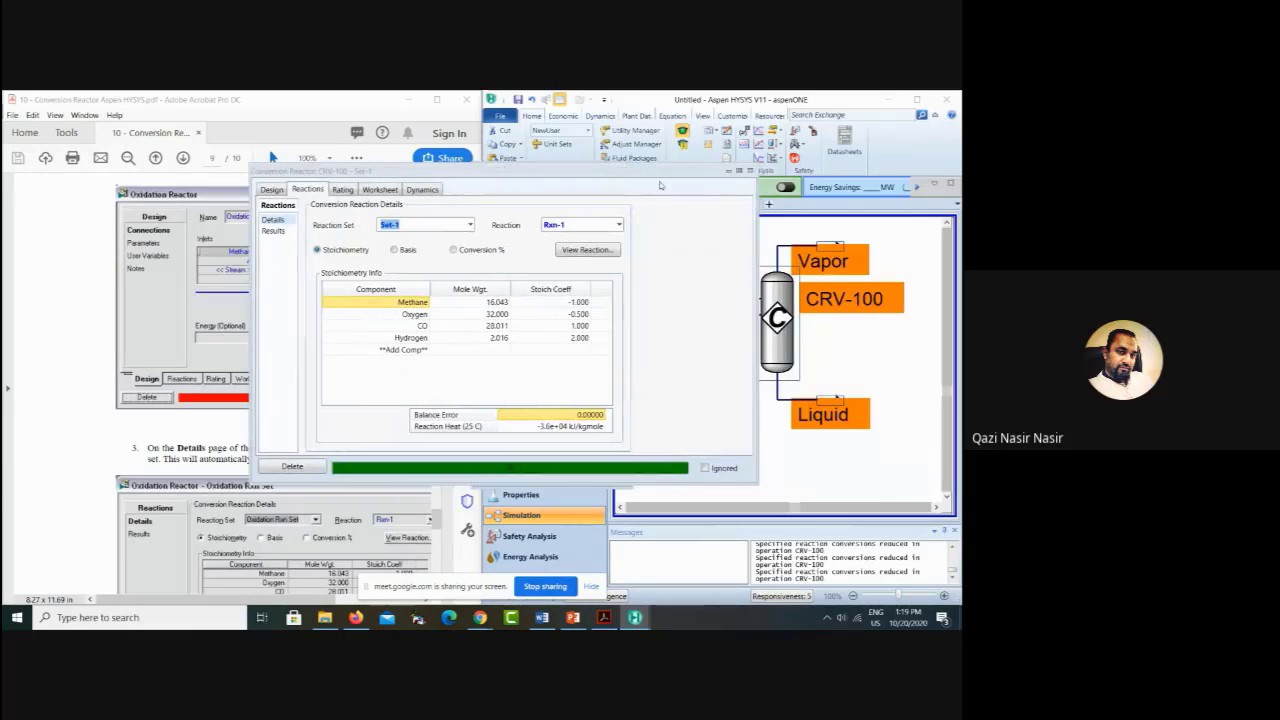
{"action": "left_click", "coordinate": [750, 171]}
{"action": "left_click", "coordinate": [870, 350]}
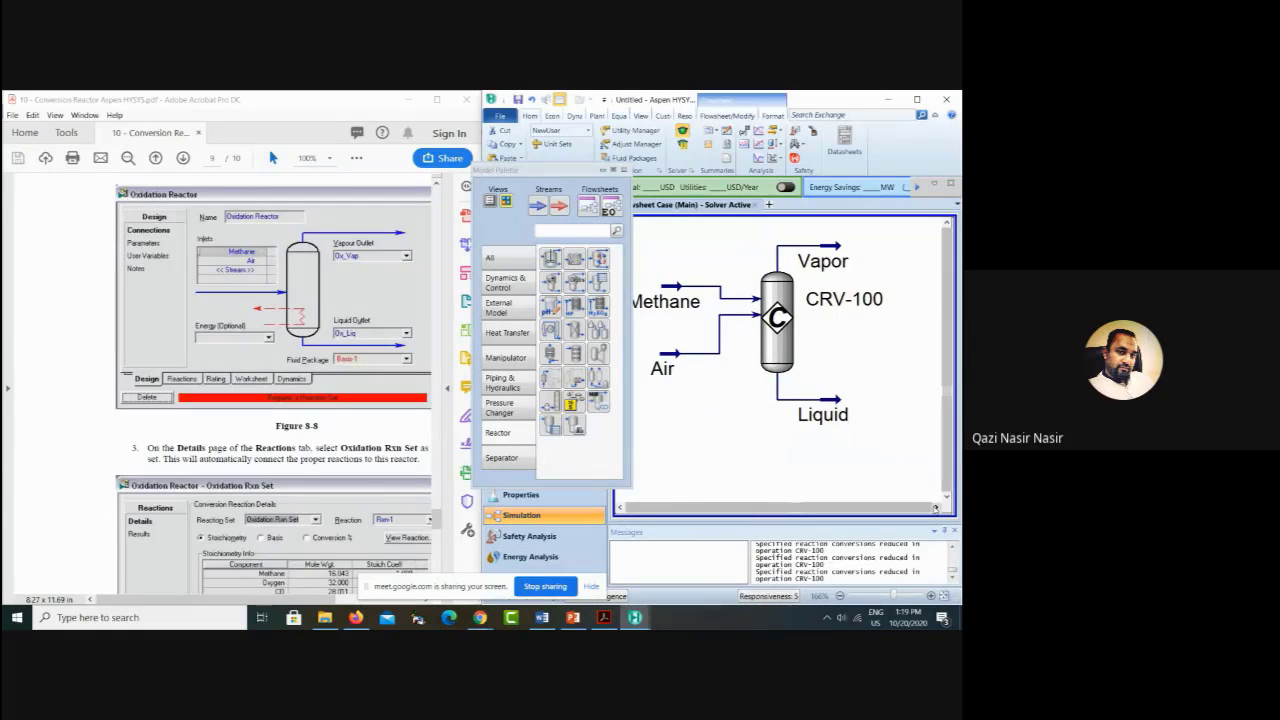
Step: Show the property table of the Vapor stream on the flowsheet and move it to a clear area away from the reactor
{"action": "left_click", "coordinate": [936, 507]}
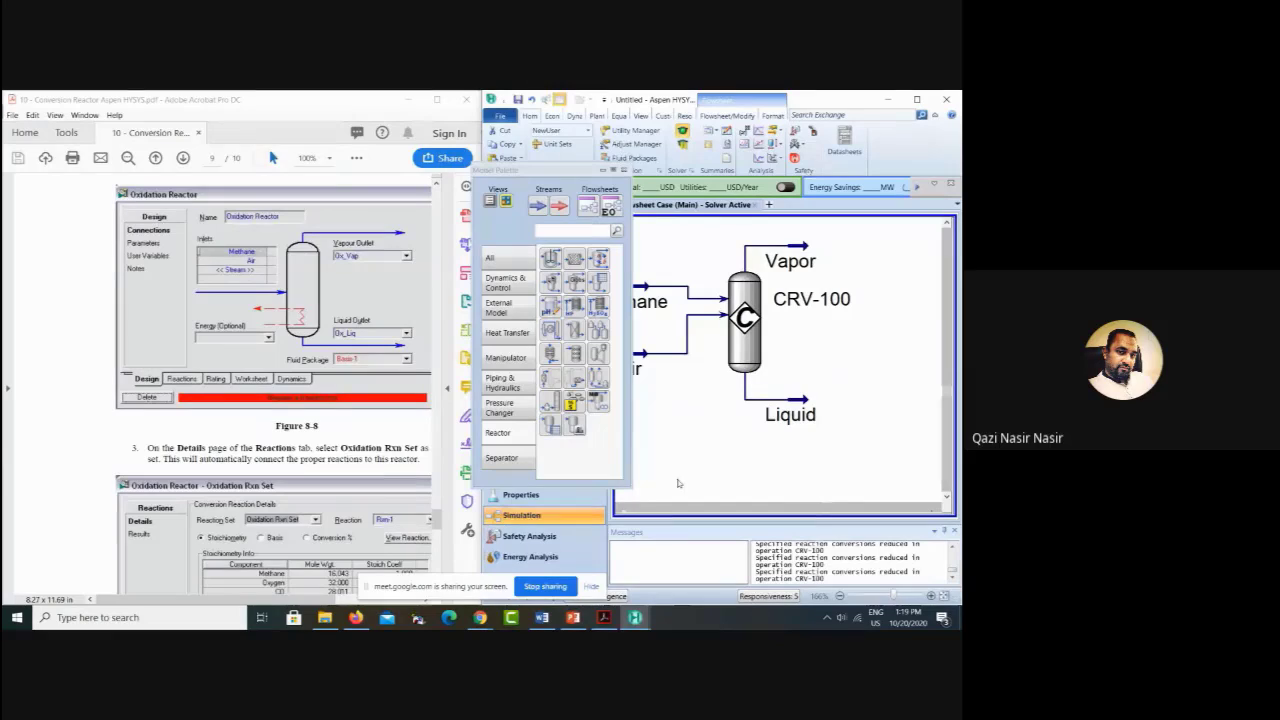
{"action": "scroll", "coordinate": [376, 502], "scroll_direction": "down", "scroll_amount": 10}
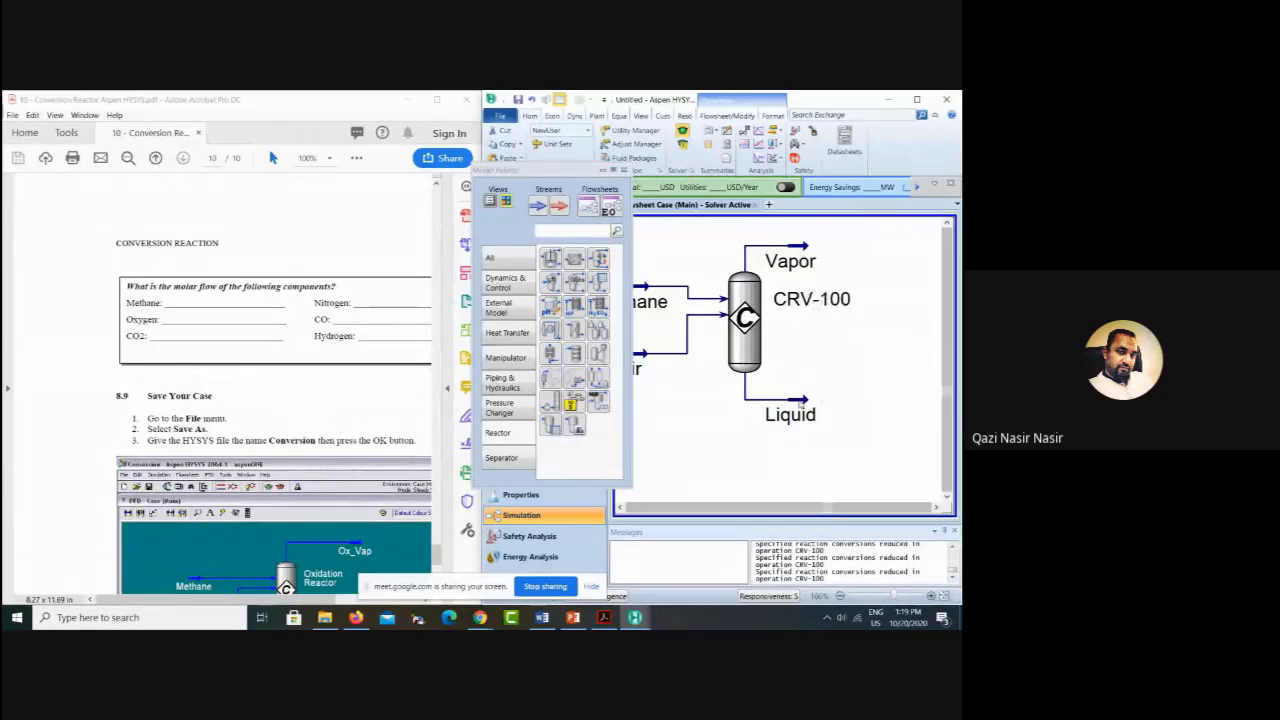
{"action": "right_click", "coordinate": [803, 260]}
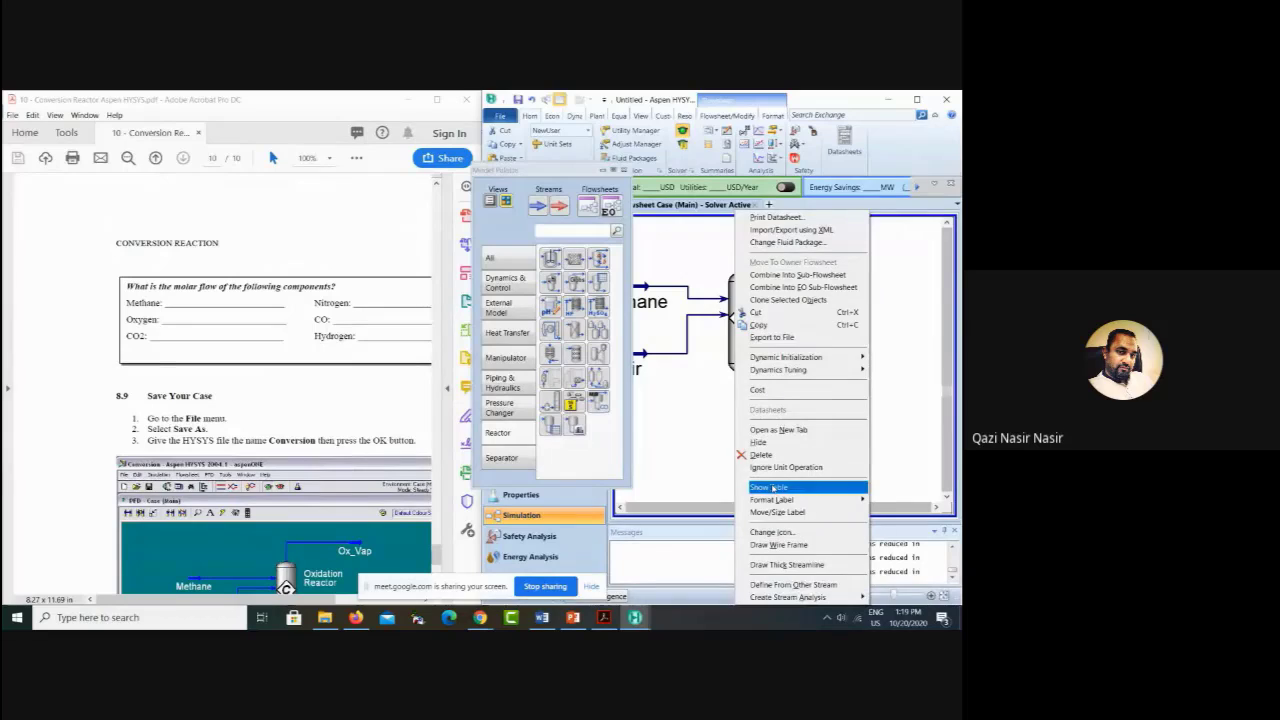
{"action": "left_click", "coordinate": [772, 488]}
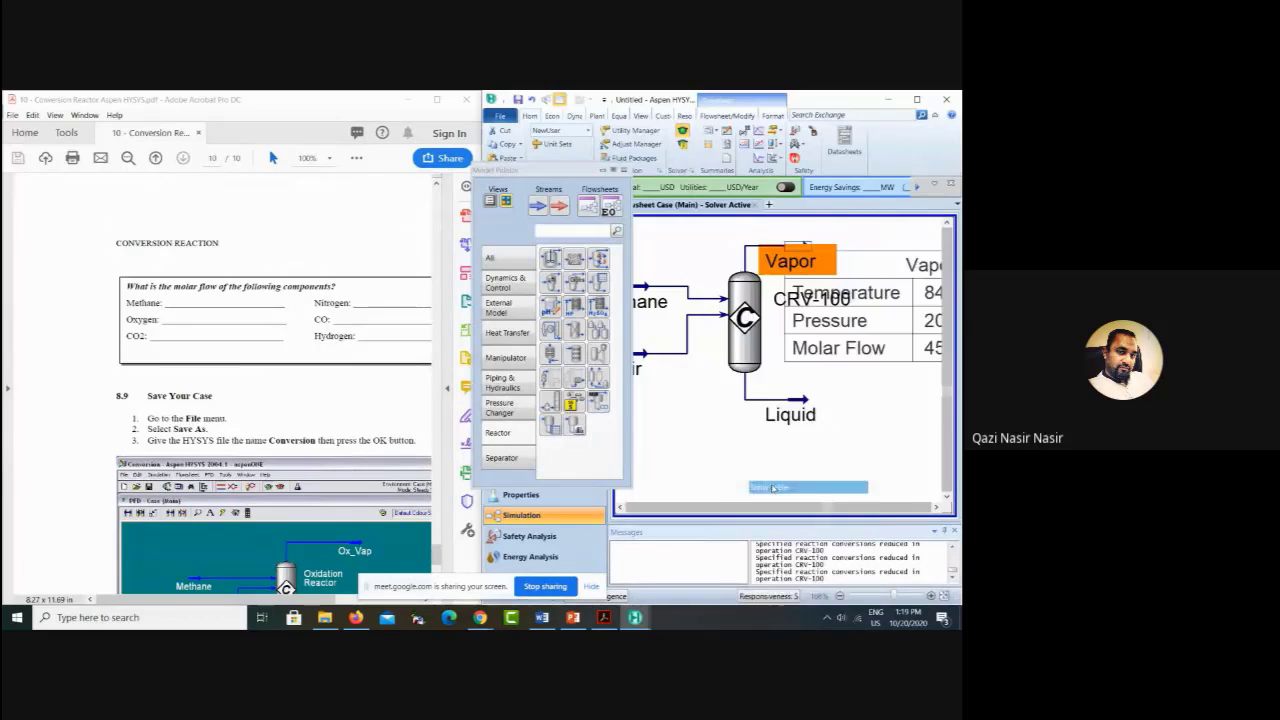
{"action": "left_click", "coordinate": [839, 596]}
{"action": "left_click", "coordinate": [839, 596]}
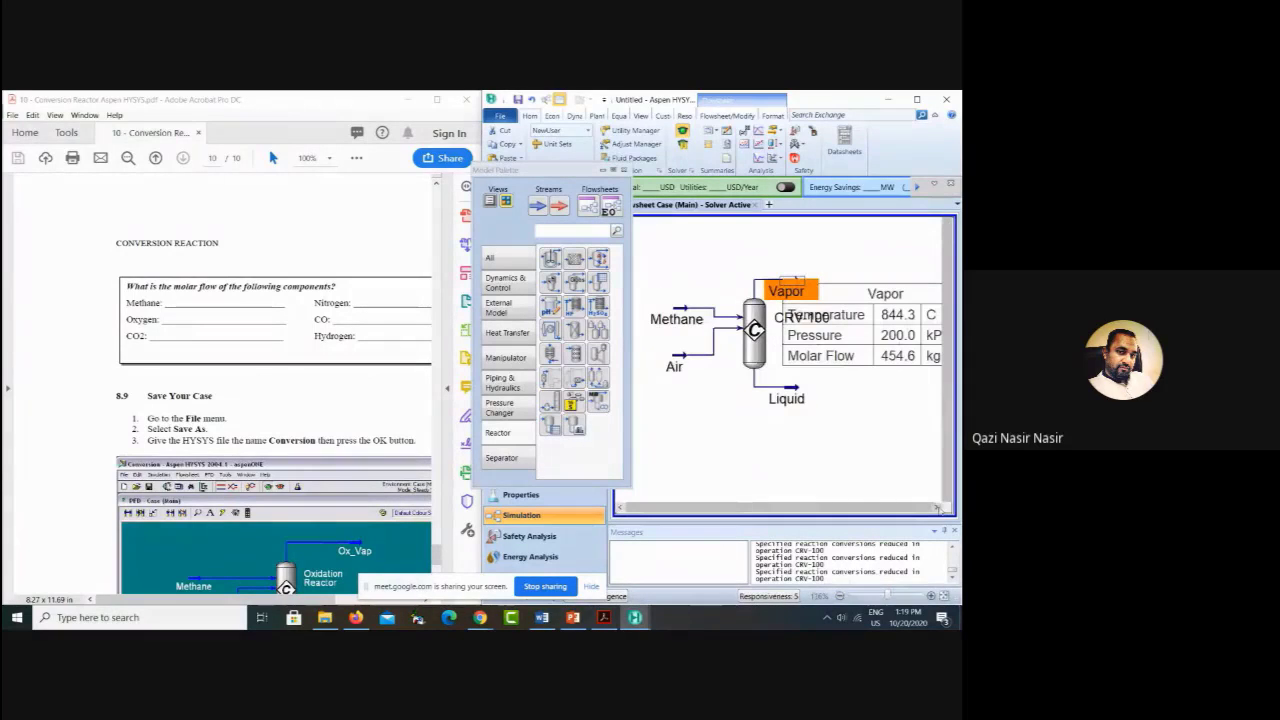
{"action": "left_click", "coordinate": [938, 508]}
{"action": "left_click", "coordinate": [938, 508]}
{"action": "left_click", "coordinate": [938, 508]}
{"action": "left_click_drag", "start_coordinate": [811, 322], "coordinate": [840, 266]}
Step: Remove the temperature, pressure and molar flow variables from the Vapor stream's table
{"action": "double_click", "coordinate": [745, 285]}
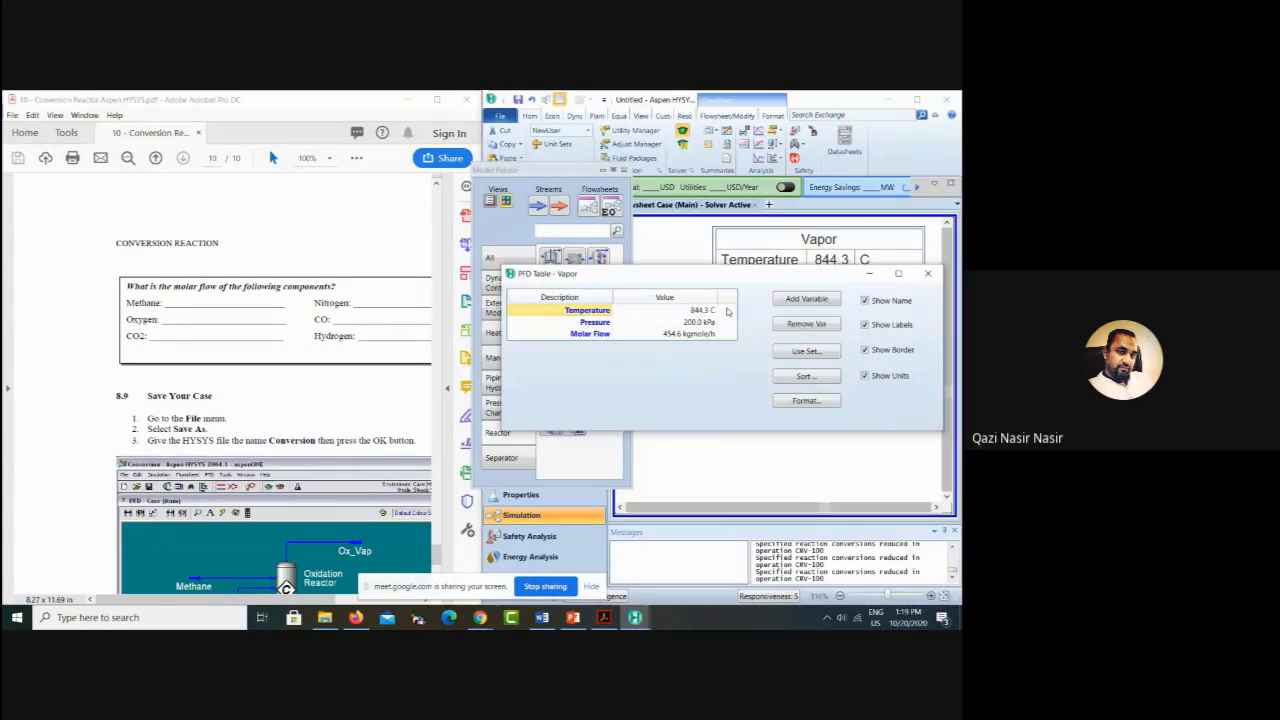
{"action": "left_click", "coordinate": [805, 324]}
{"action": "left_click", "coordinate": [805, 324]}
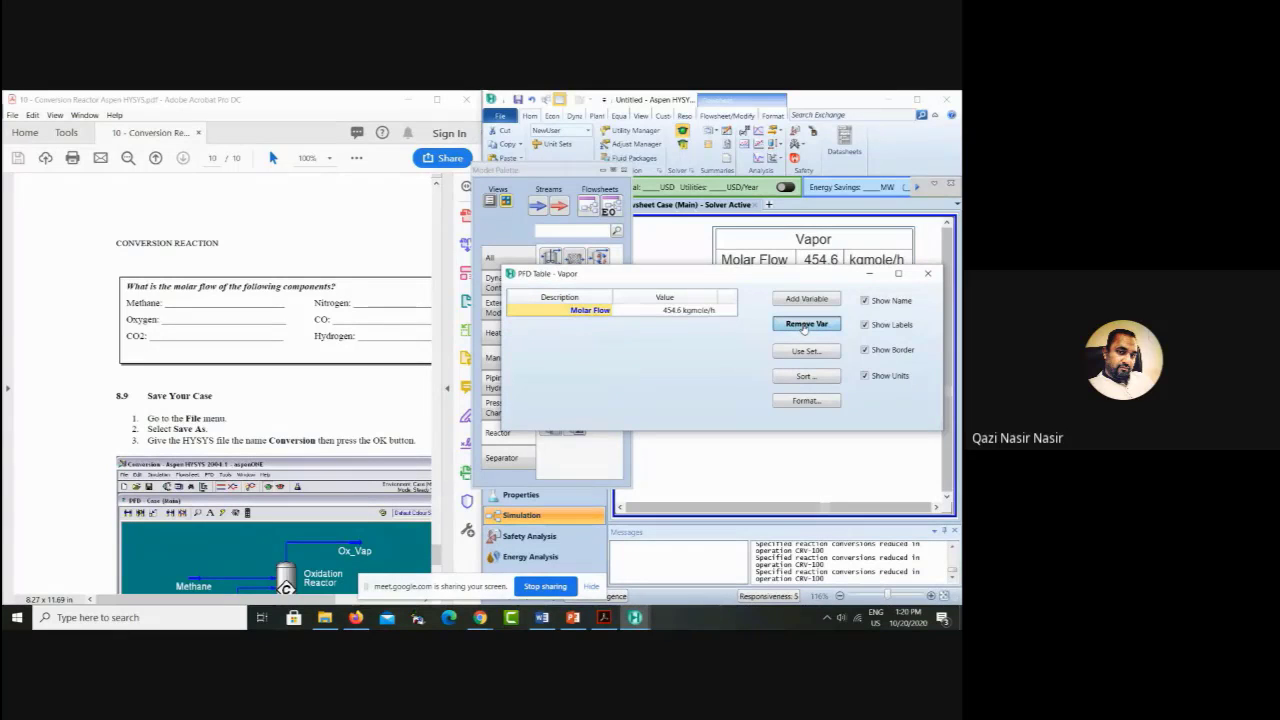
{"action": "left_click", "coordinate": [805, 324]}
Step: Select the Master Comp Molar Flow of methane and oxygen as new variables for the Vapor stream's table
{"action": "left_click", "coordinate": [805, 299]}
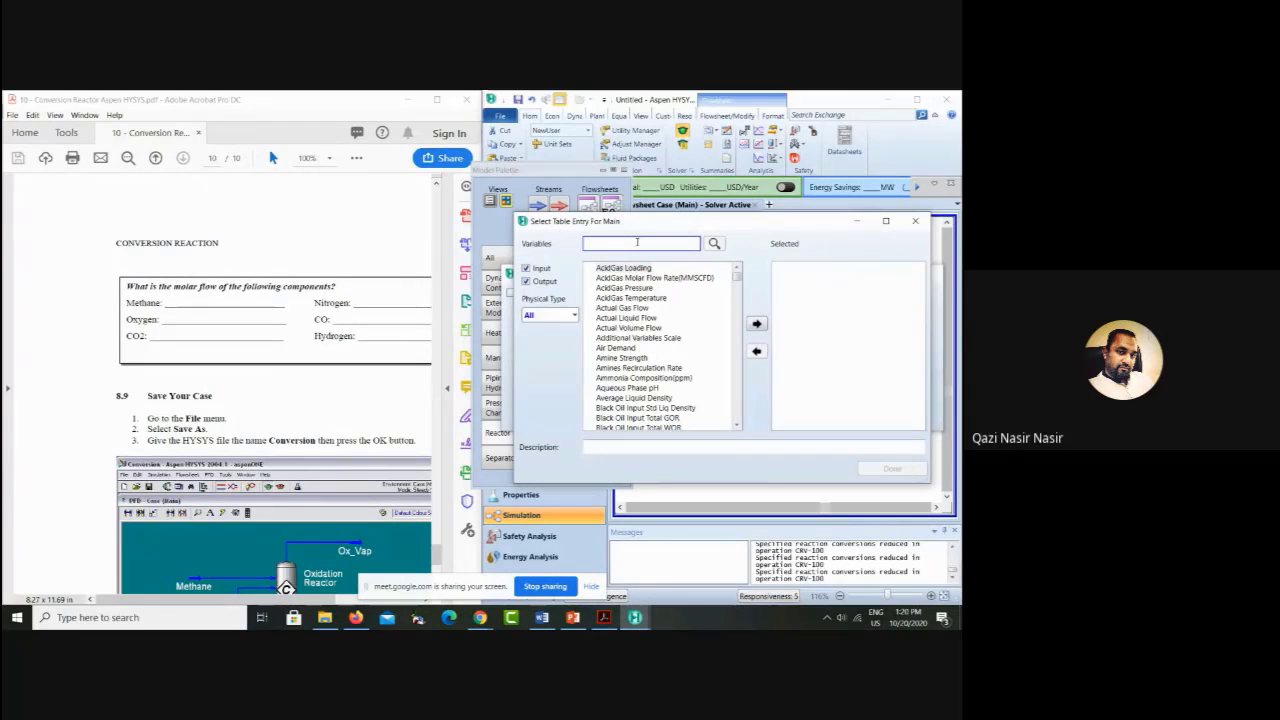
{"action": "left_click", "coordinate": [637, 245]}
{"action": "type", "text": "mola"}
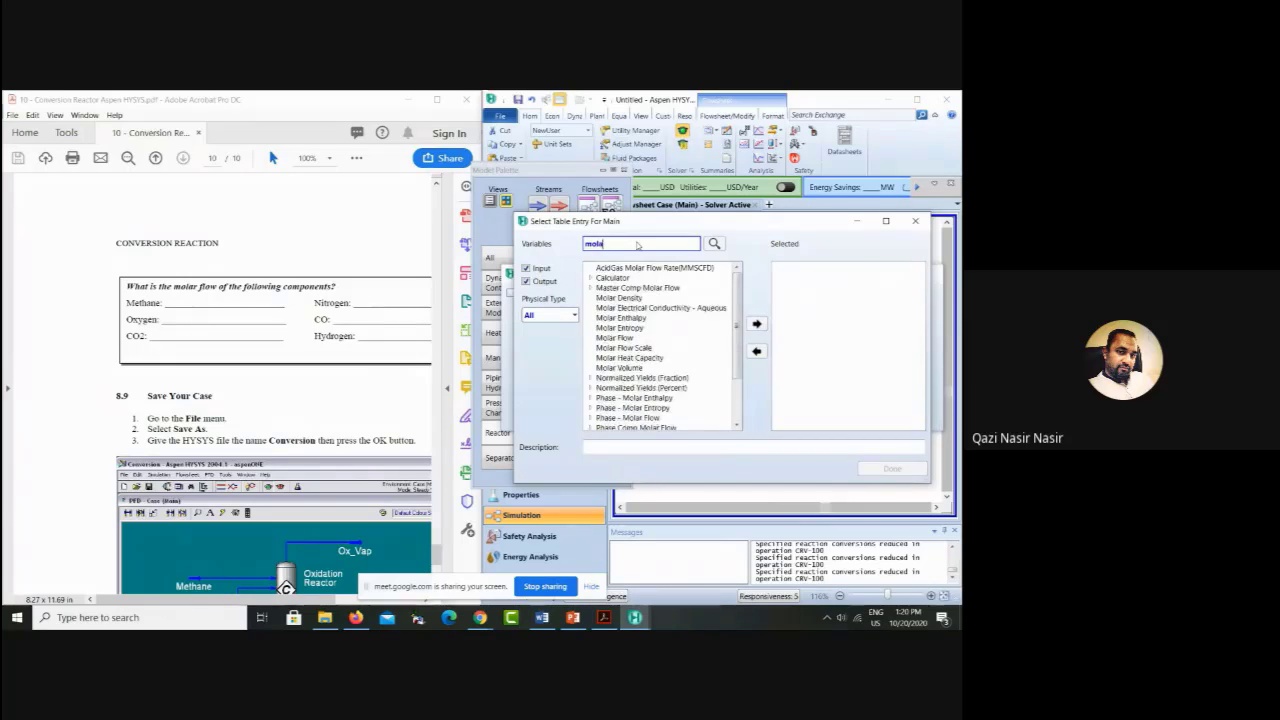
{"action": "key", "text": "BackSpace"}
{"action": "key", "text": "BackSpace"}
{"action": "key", "text": "BackSpace"}
{"action": "type", "text": "aster"}
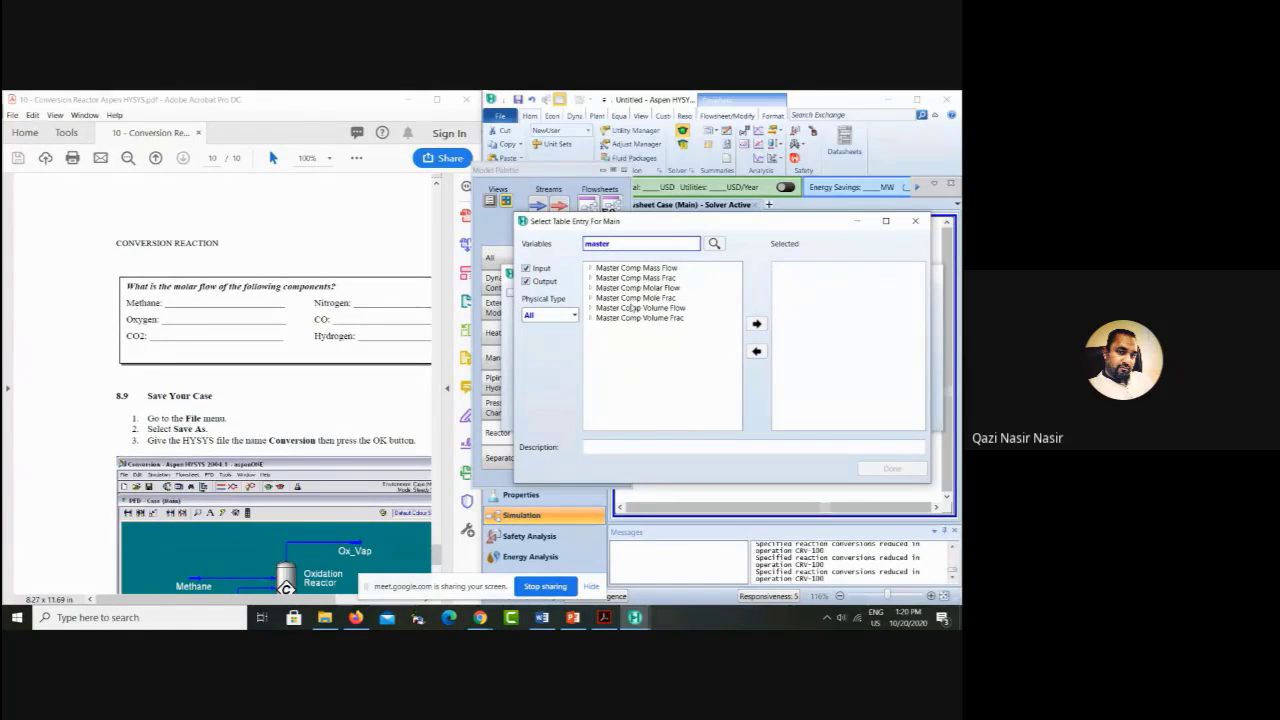
{"action": "left_click", "coordinate": [591, 288]}
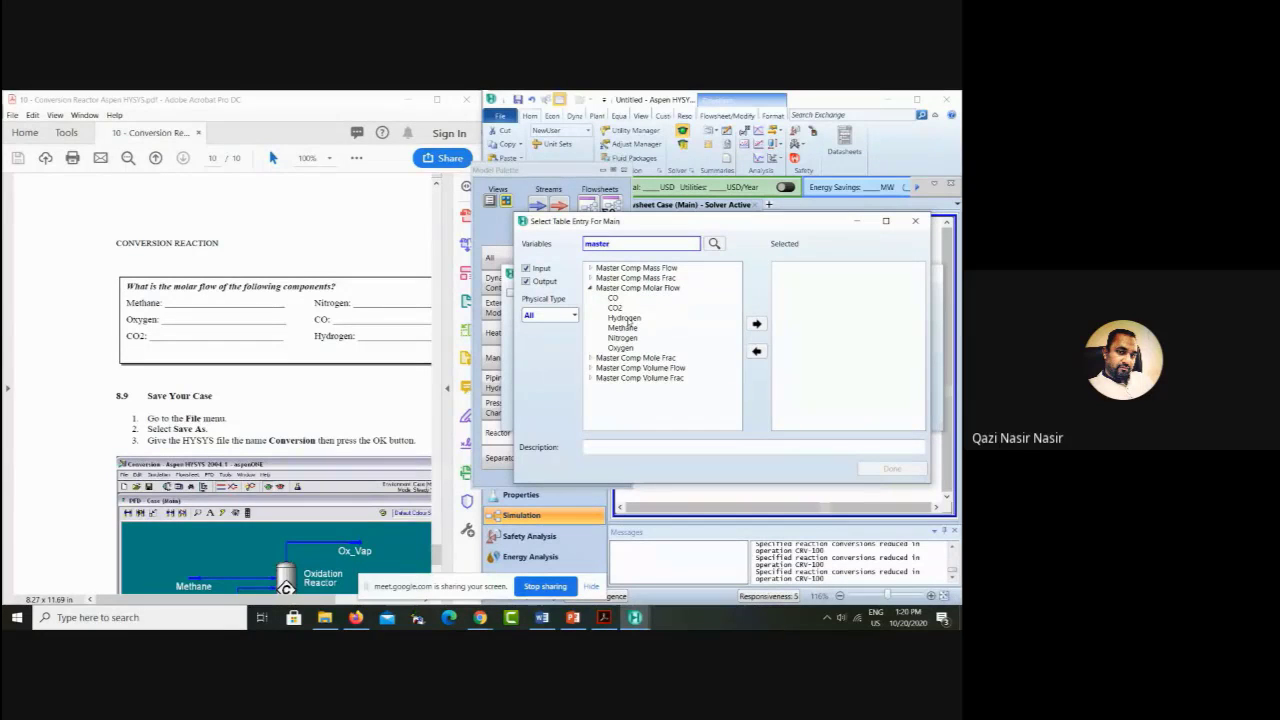
{"action": "left_click", "coordinate": [616, 327]}
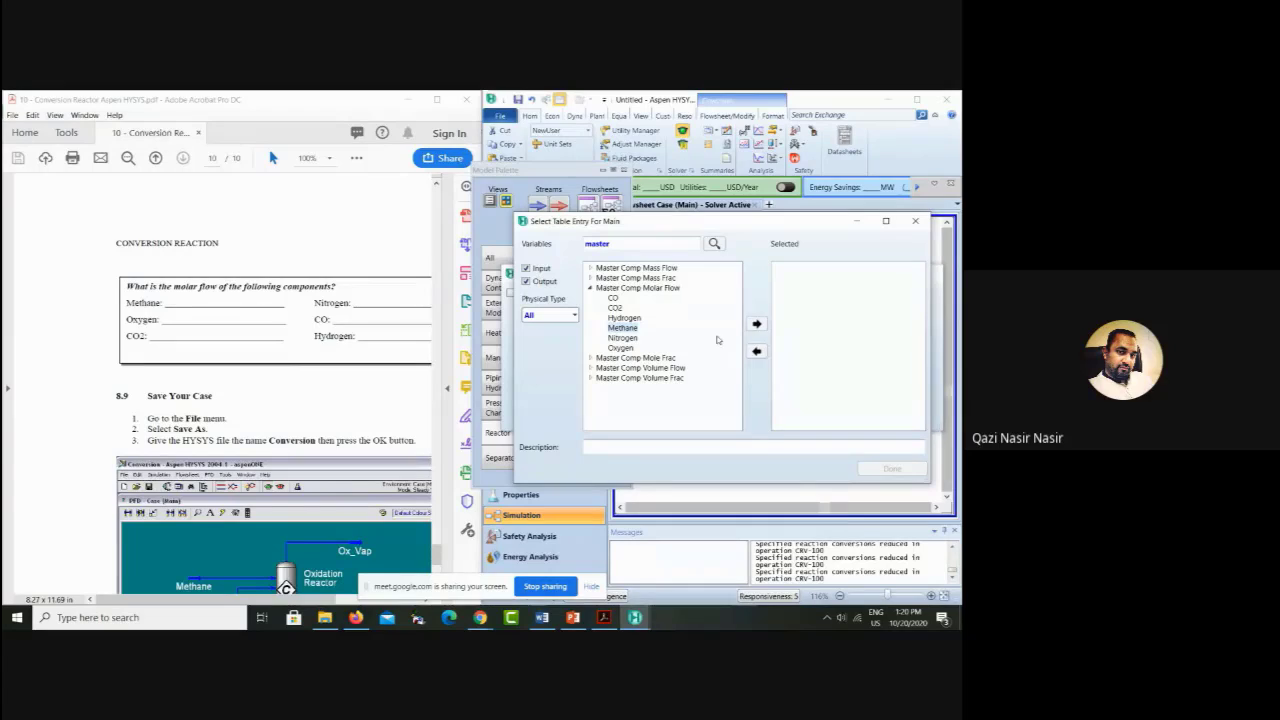
{"action": "left_click", "coordinate": [757, 325]}
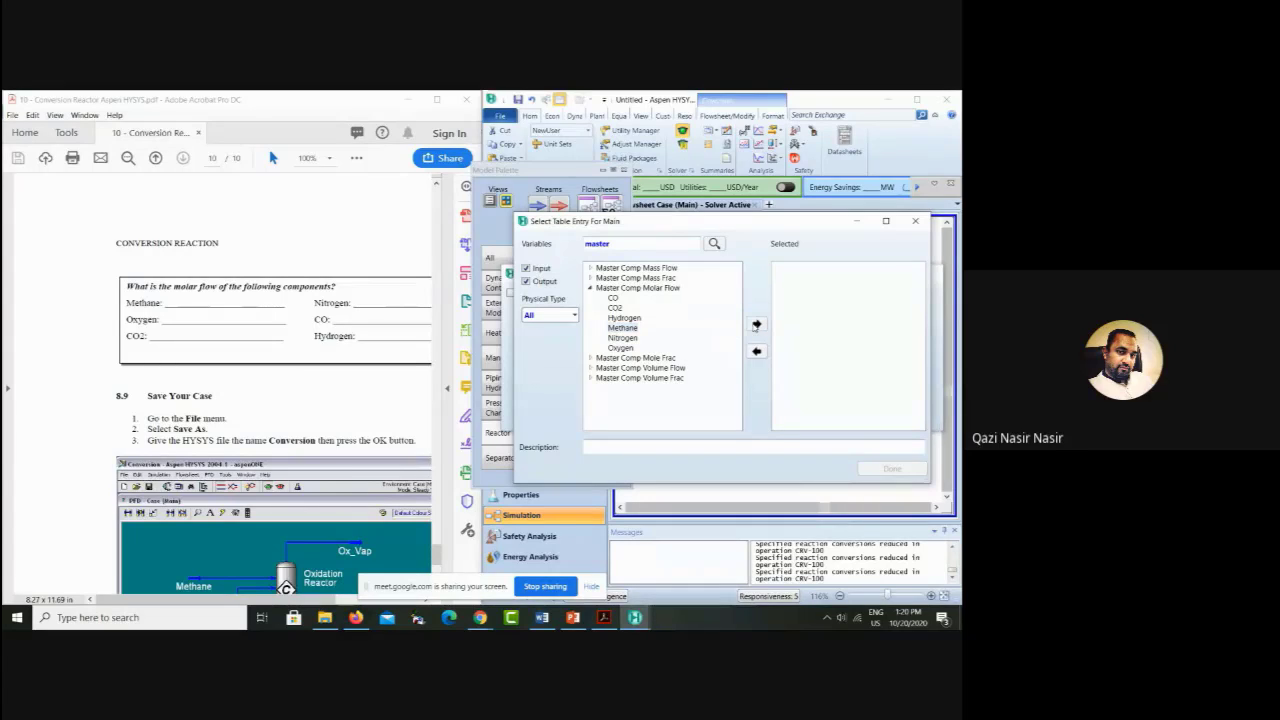
{"action": "left_click", "coordinate": [620, 348]}
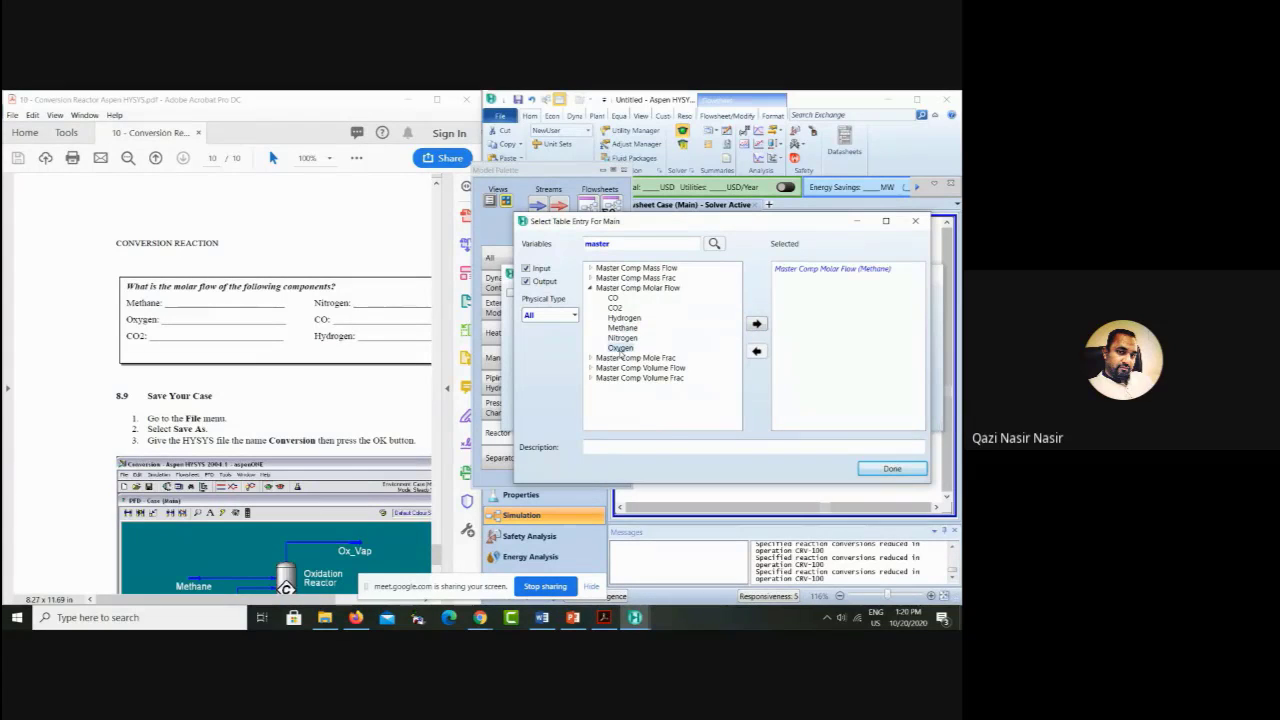
{"action": "left_click", "coordinate": [758, 327]}
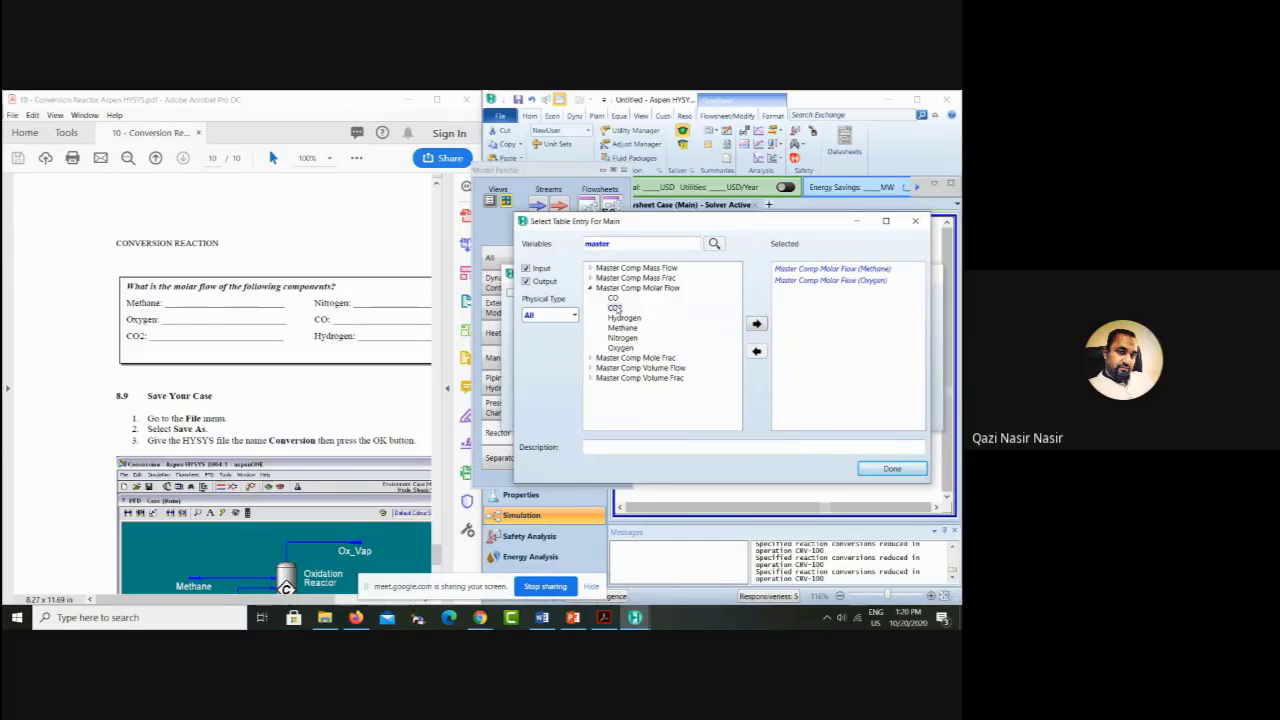
Step: Include the Master Comp Molar Flow of CO2, nitrogen, CO and hydrogen, and finish the Vapor stream's table
{"action": "left_click", "coordinate": [614, 308]}
{"action": "left_click", "coordinate": [757, 325]}
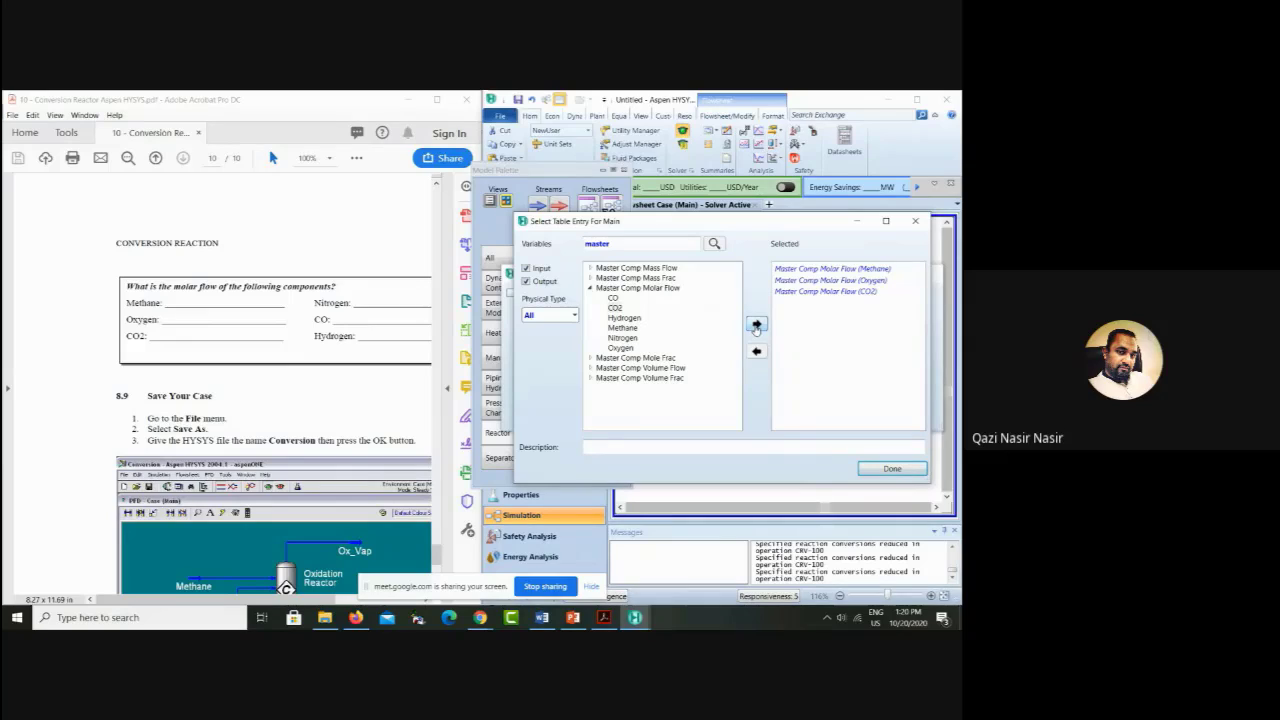
{"action": "left_click", "coordinate": [622, 338]}
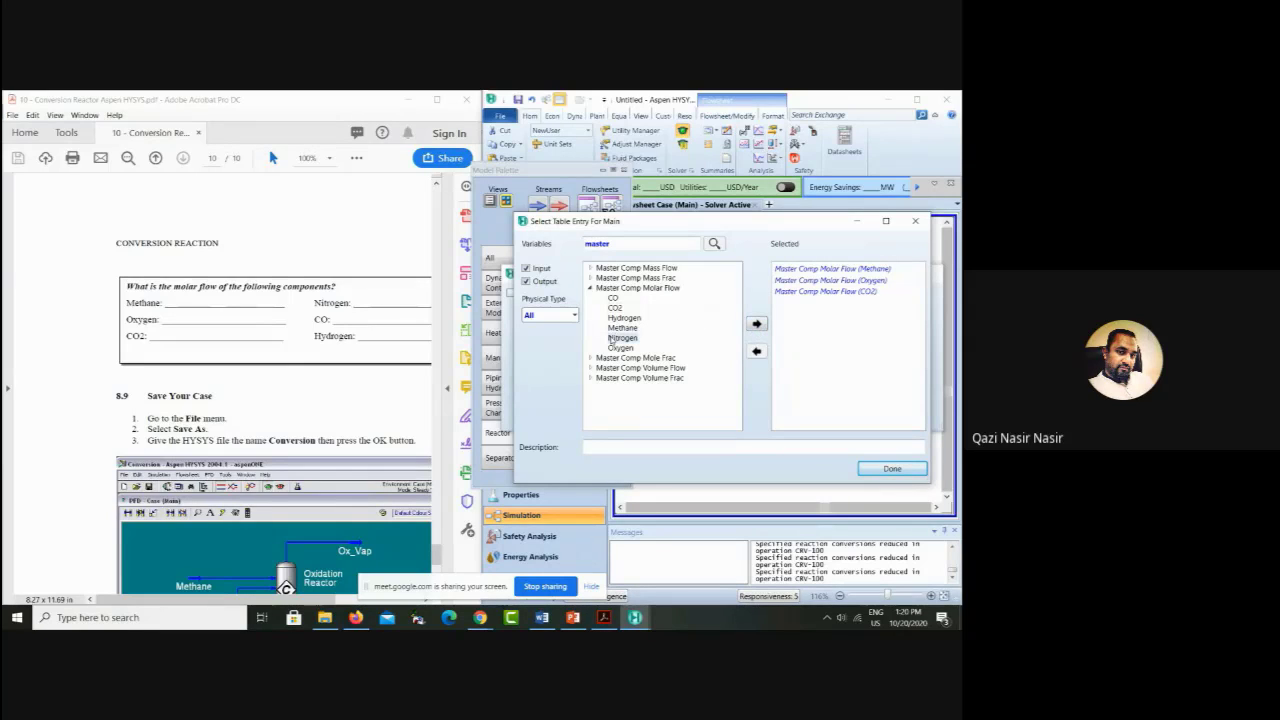
{"action": "left_click", "coordinate": [756, 325]}
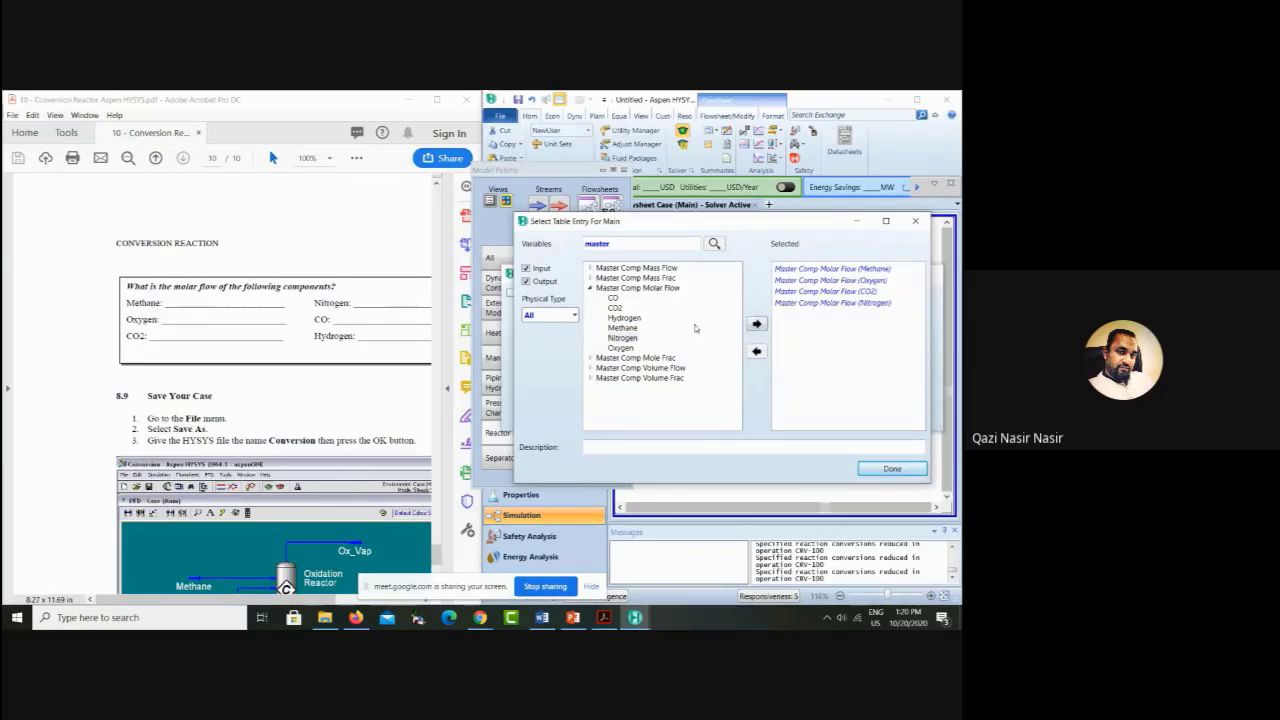
{"action": "left_click", "coordinate": [756, 324]}
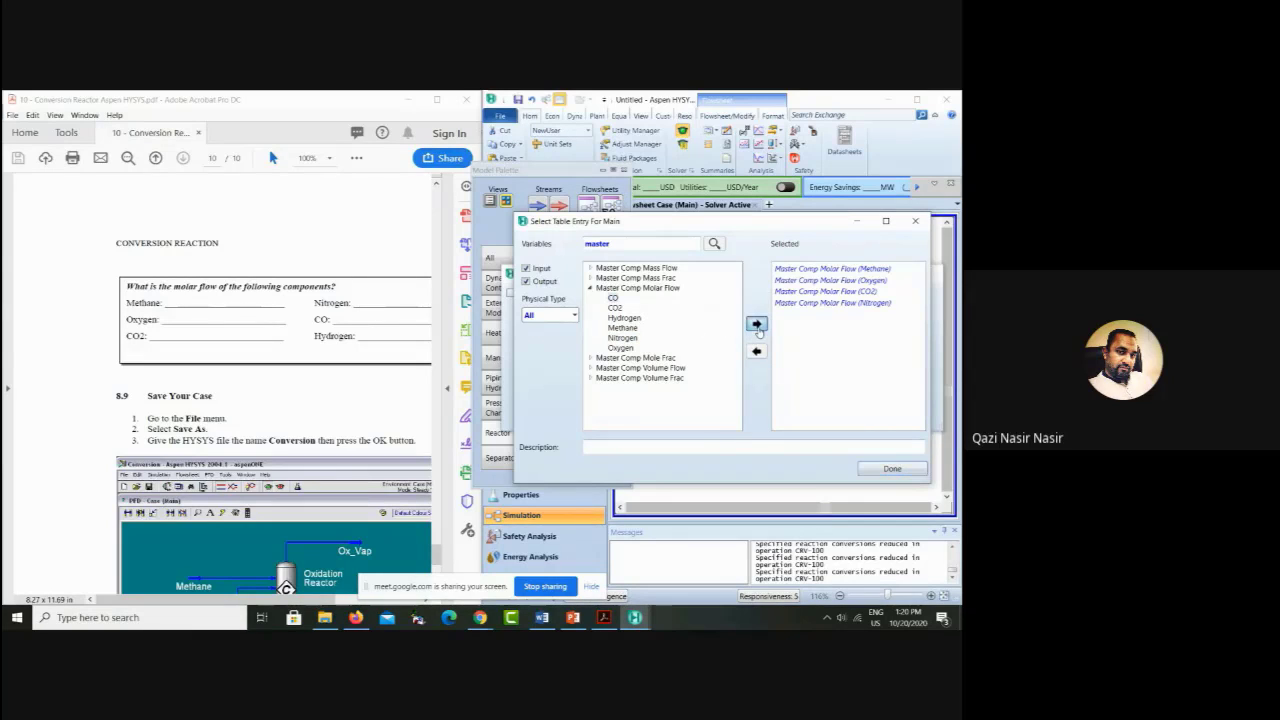
{"action": "left_click", "coordinate": [624, 318]}
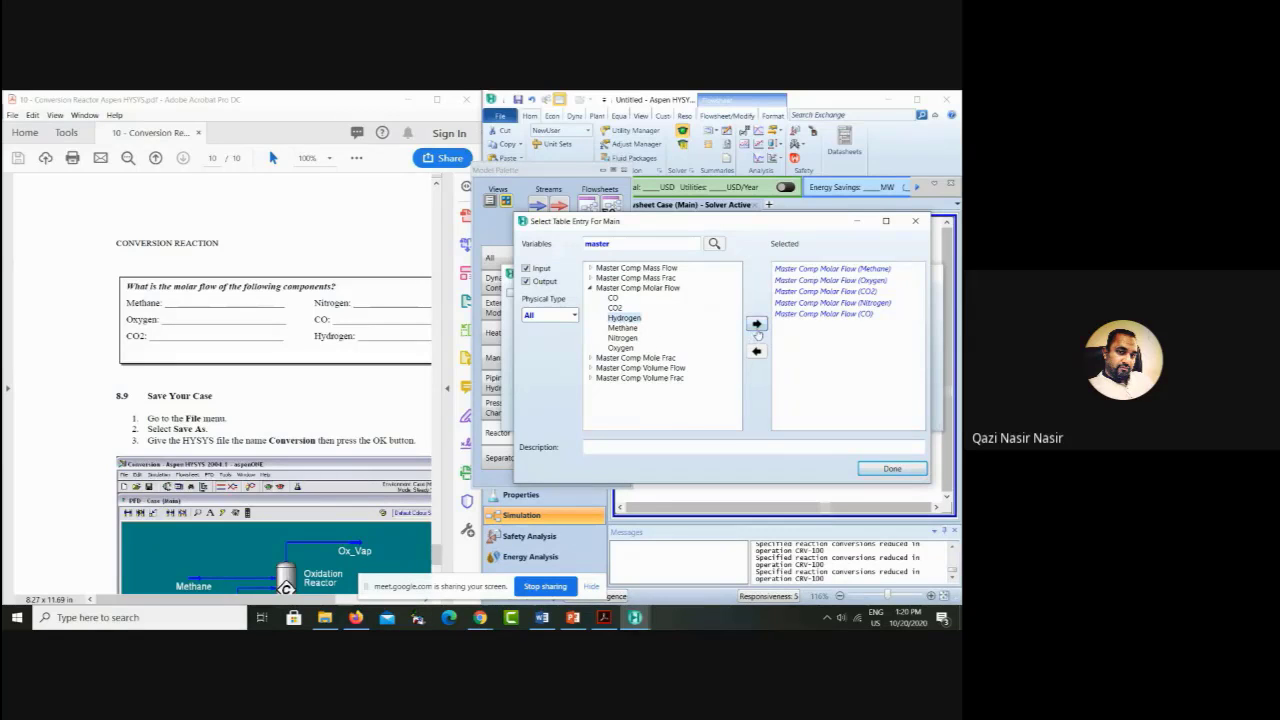
{"action": "left_click", "coordinate": [757, 327]}
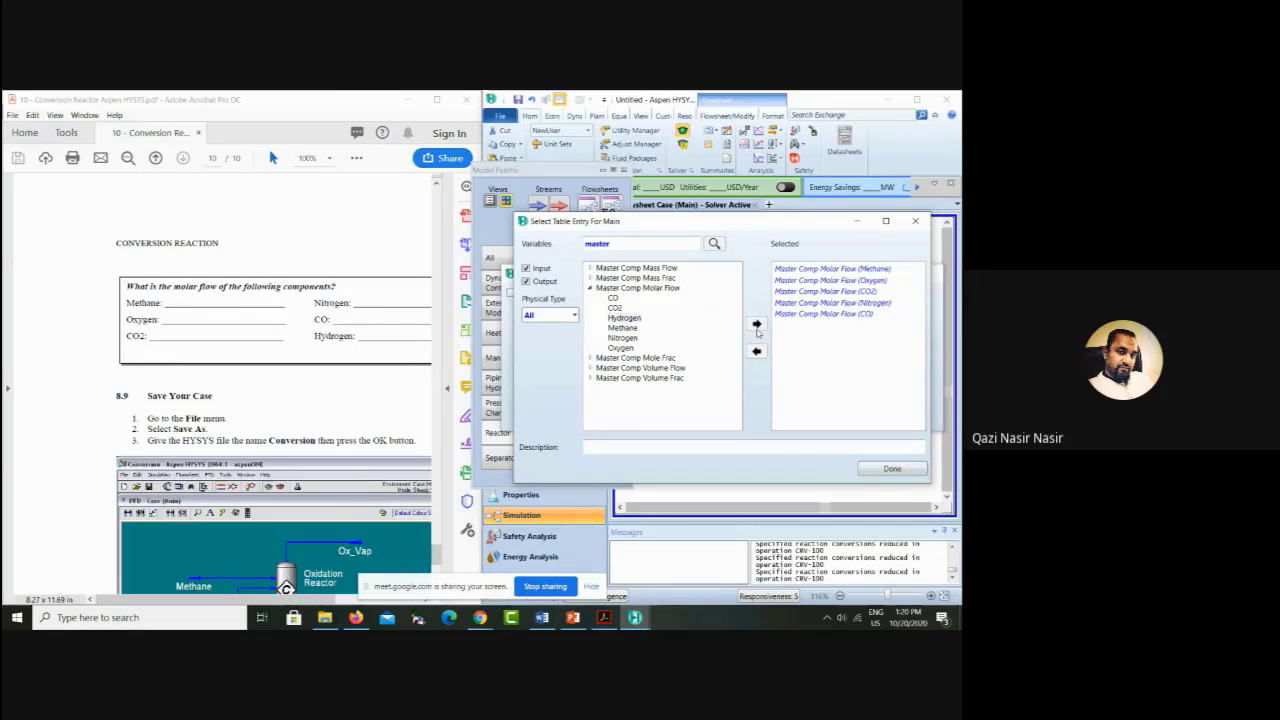
{"action": "left_click", "coordinate": [882, 470]}
{"action": "left_click", "coordinate": [931, 283]}
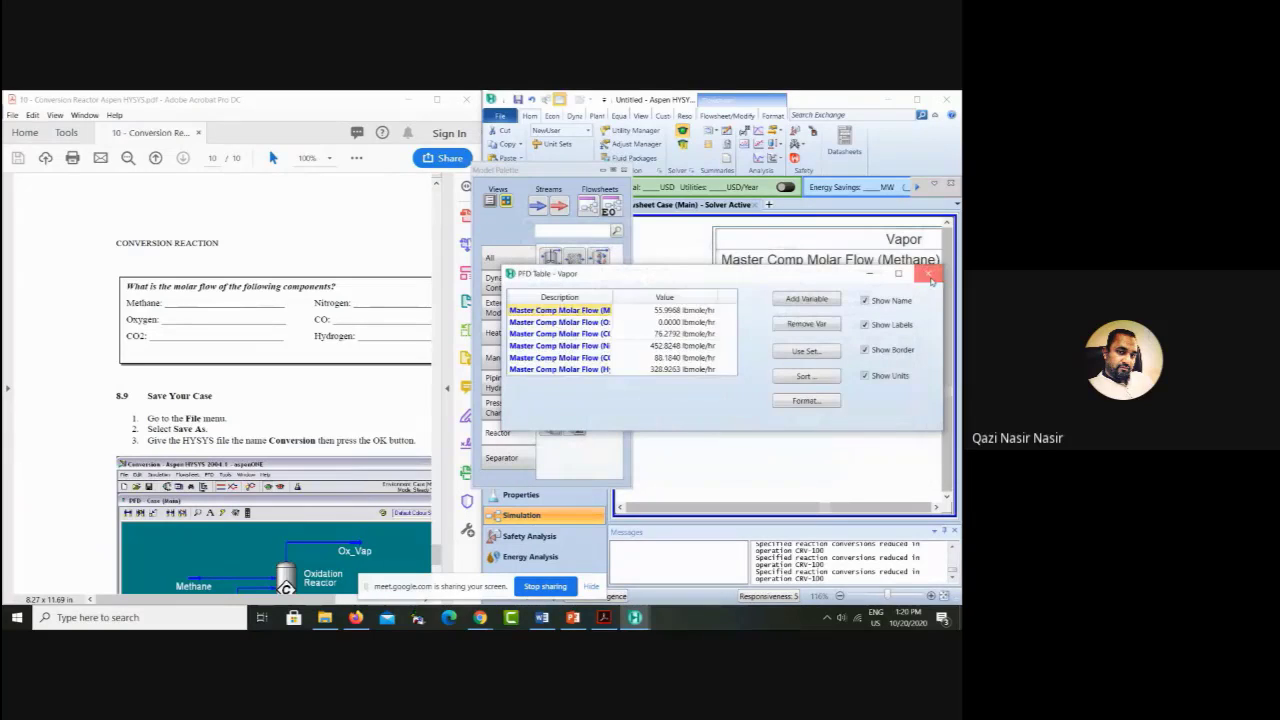
Step: Show the Liquid stream's property table on the flowsheet and remove its temperature, pressure and molar flow variables
{"action": "left_click", "coordinate": [936, 507]}
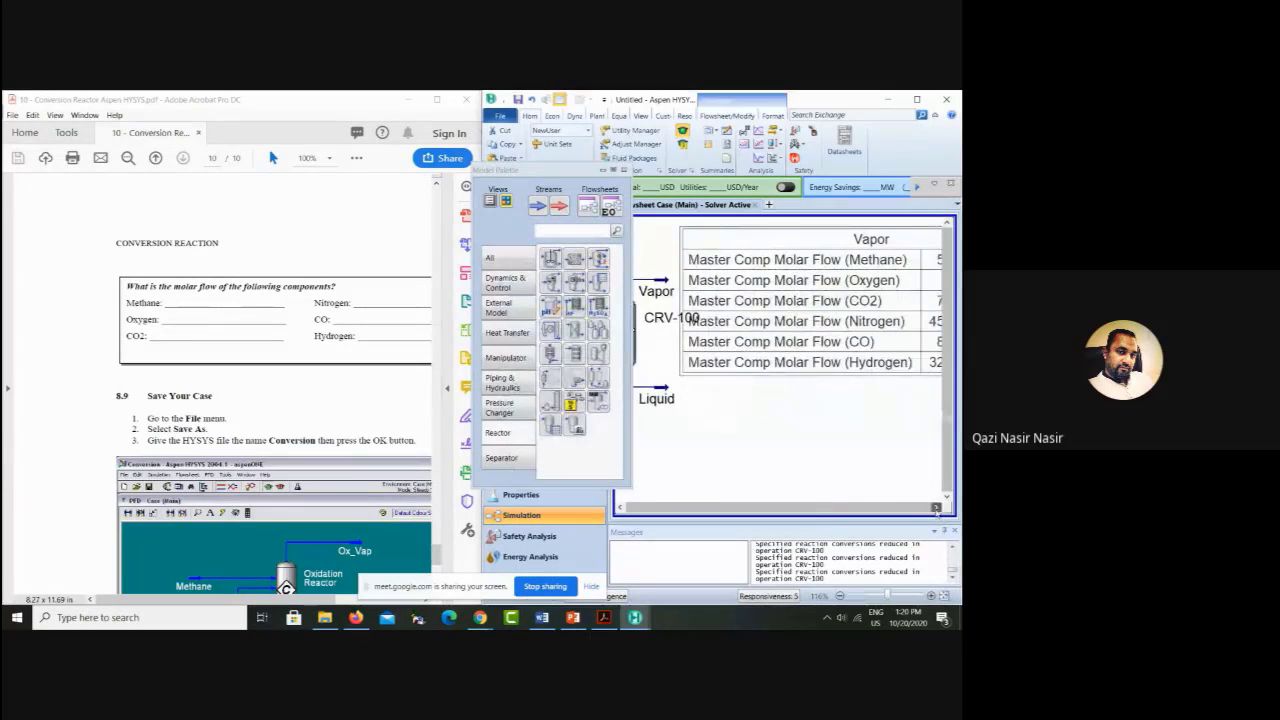
{"action": "right_click", "coordinate": [650, 388]}
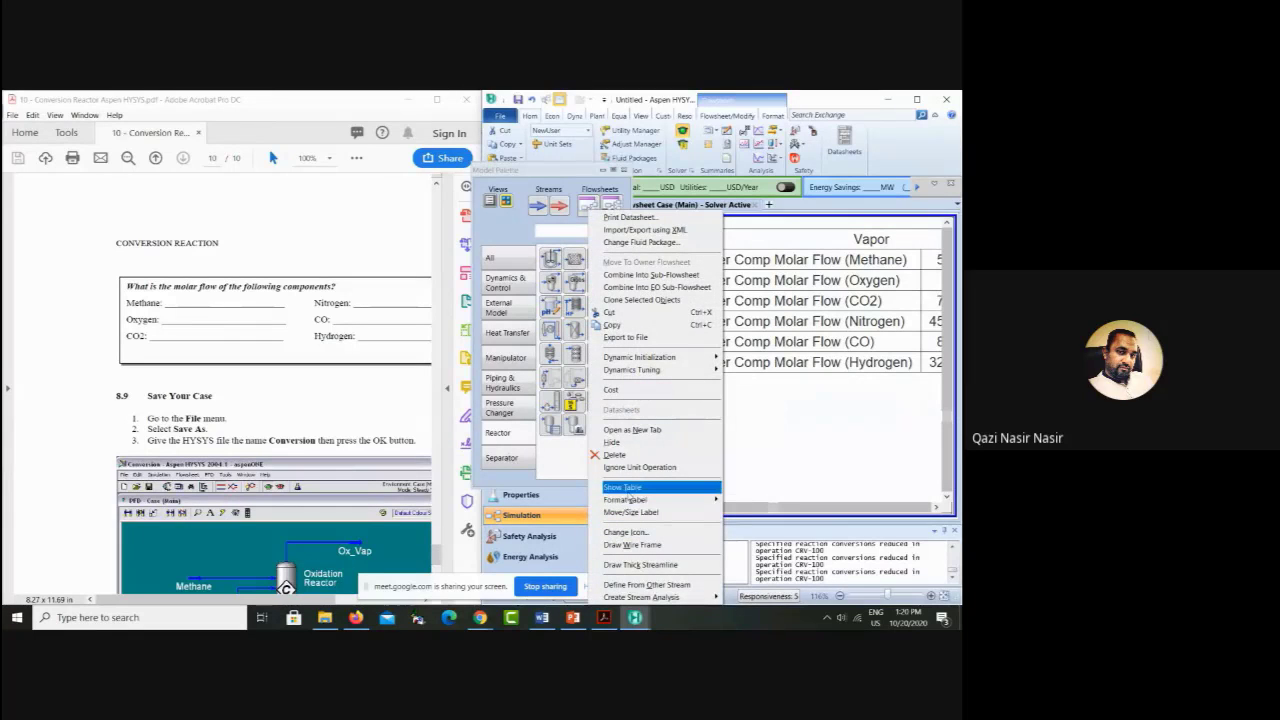
{"action": "left_click", "coordinate": [623, 489]}
{"action": "double_click", "coordinate": [783, 423]}
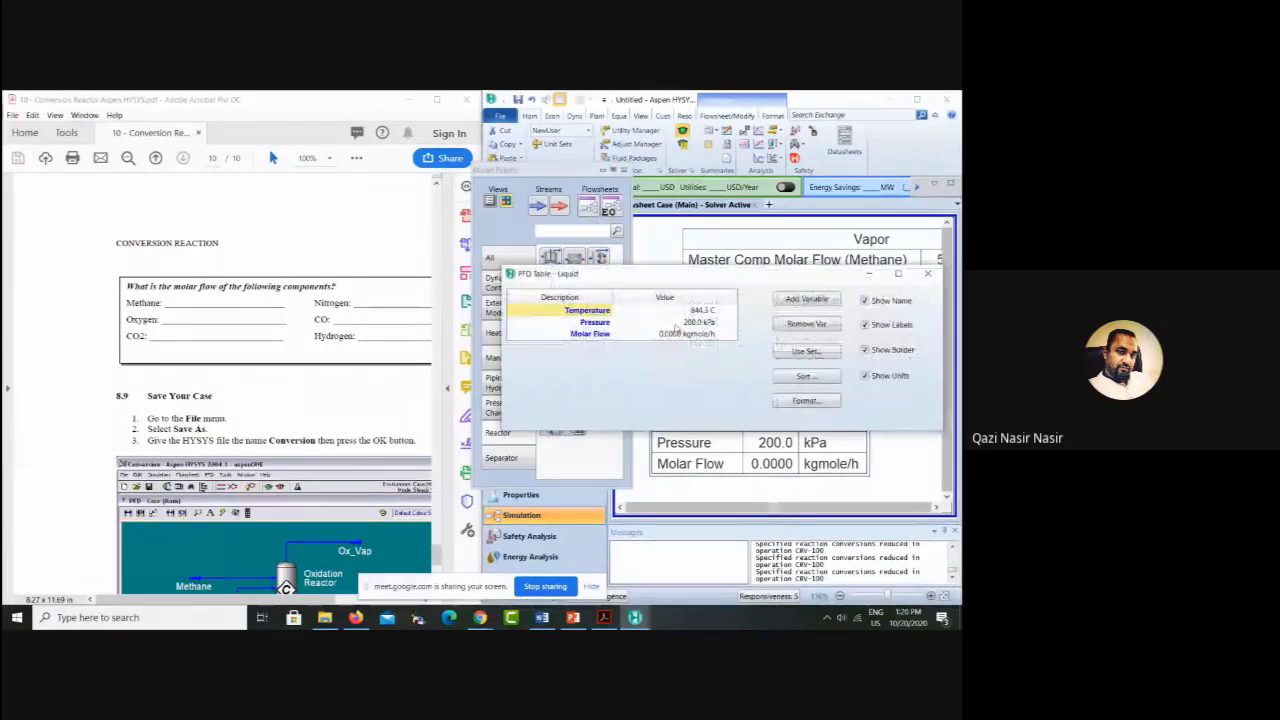
{"action": "left_click", "coordinate": [805, 324]}
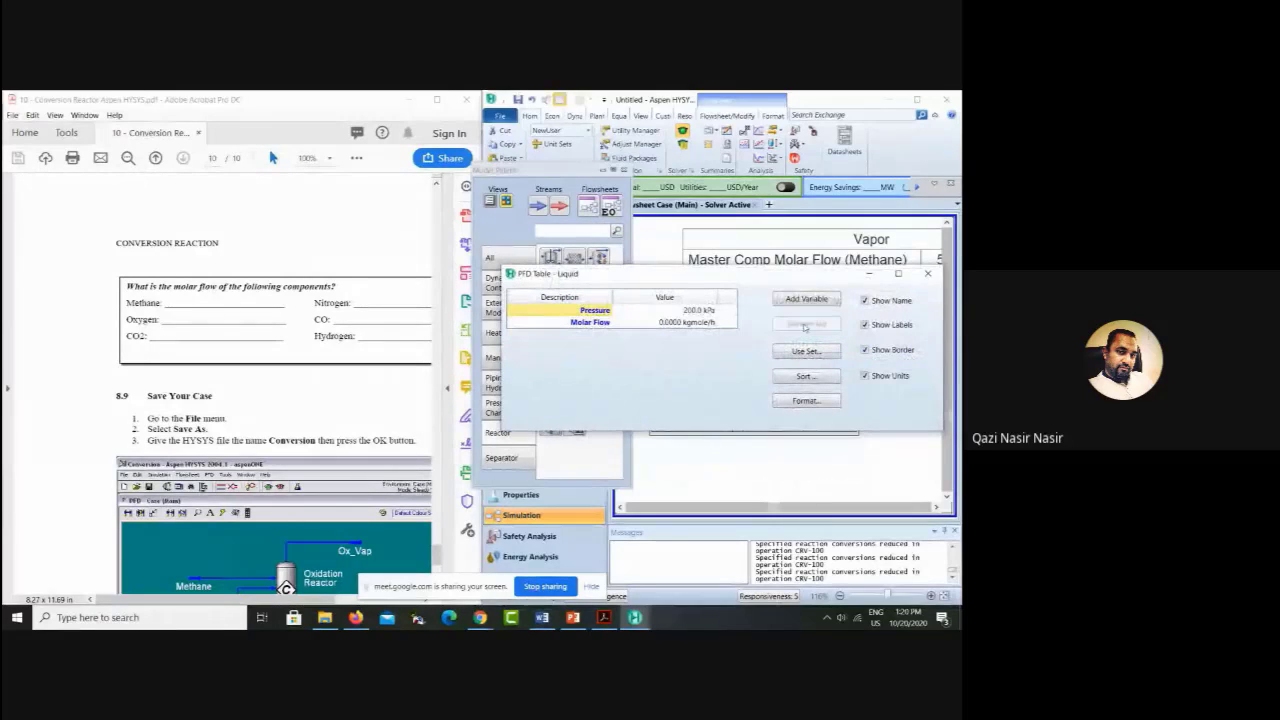
{"action": "left_click", "coordinate": [805, 325]}
{"action": "left_click", "coordinate": [805, 324]}
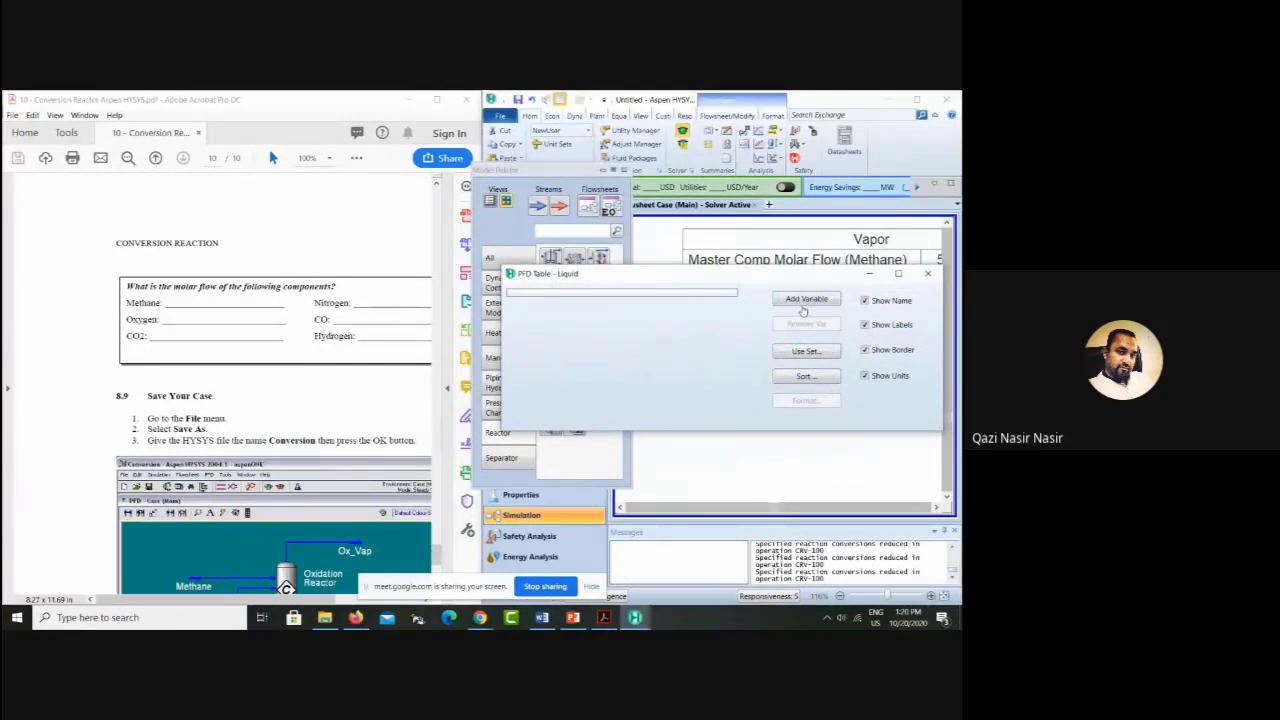
Step: Add the Master Comp Molar Flow of all six components to the Liquid stream's table and close the table editor
{"action": "left_click", "coordinate": [806, 299]}
{"action": "left_click", "coordinate": [655, 244]}
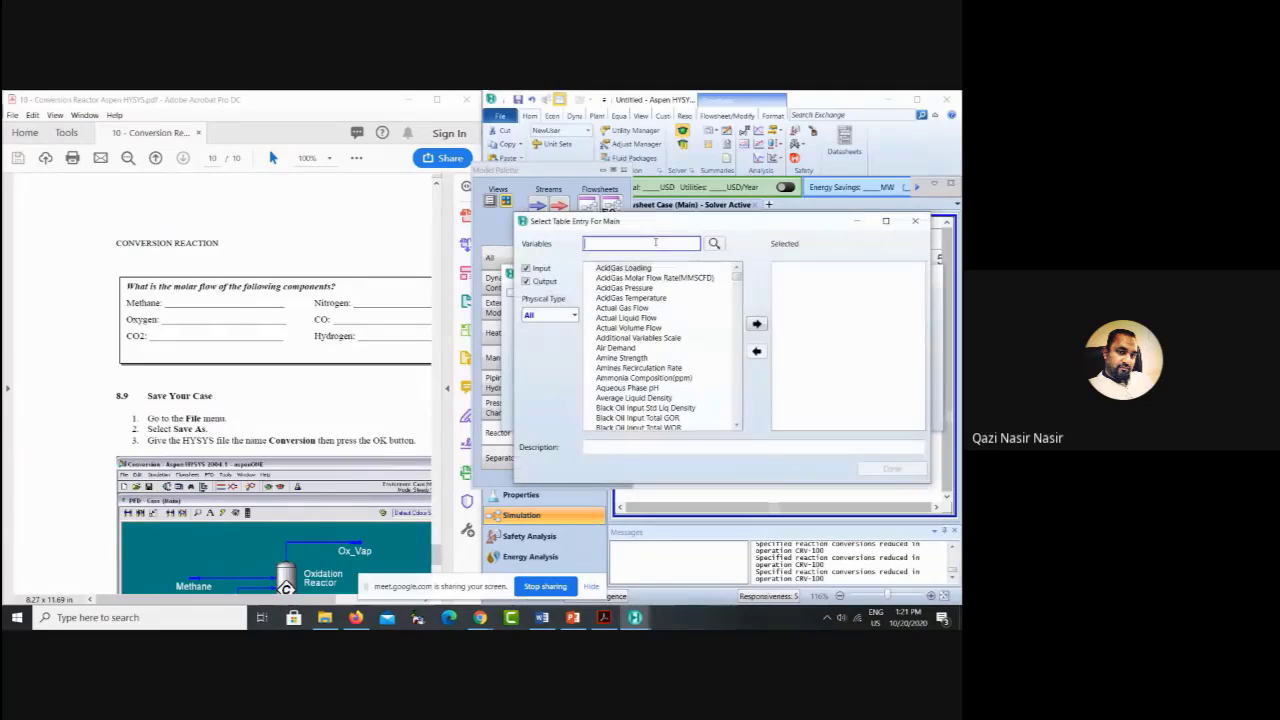
{"action": "type", "text": "master"}
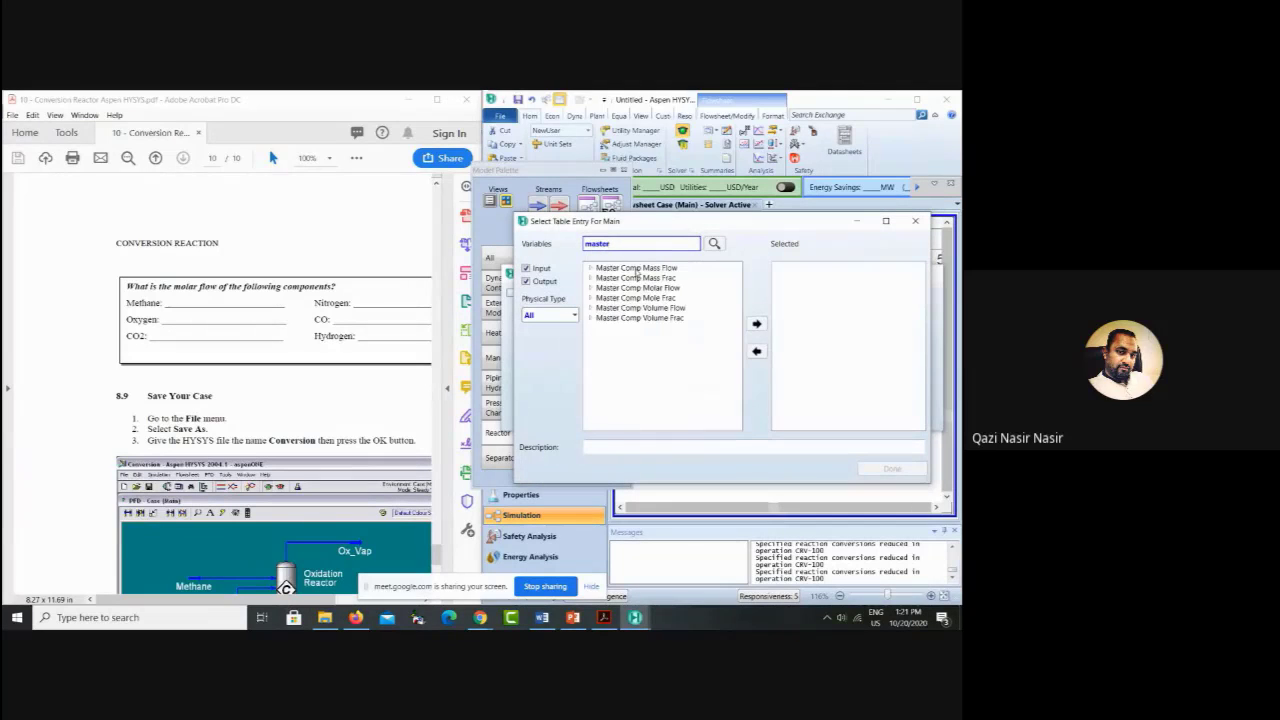
{"action": "left_click", "coordinate": [590, 288]}
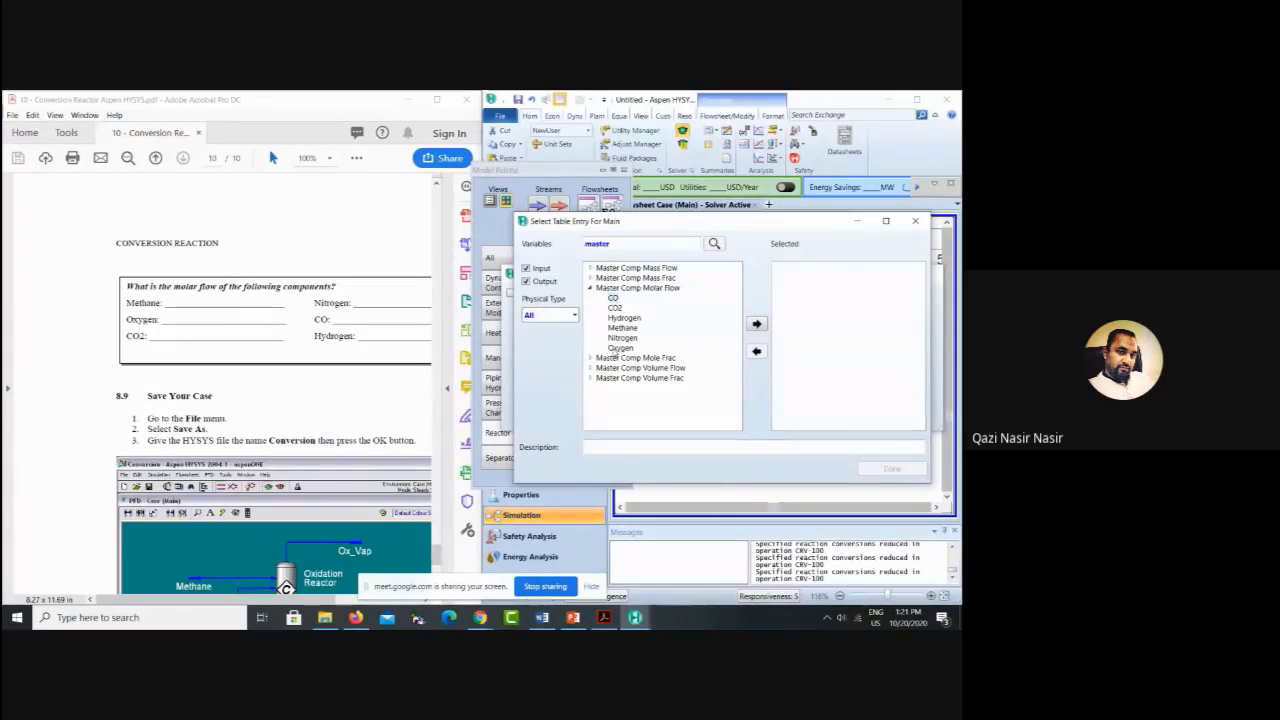
{"action": "left_click", "coordinate": [757, 323]}
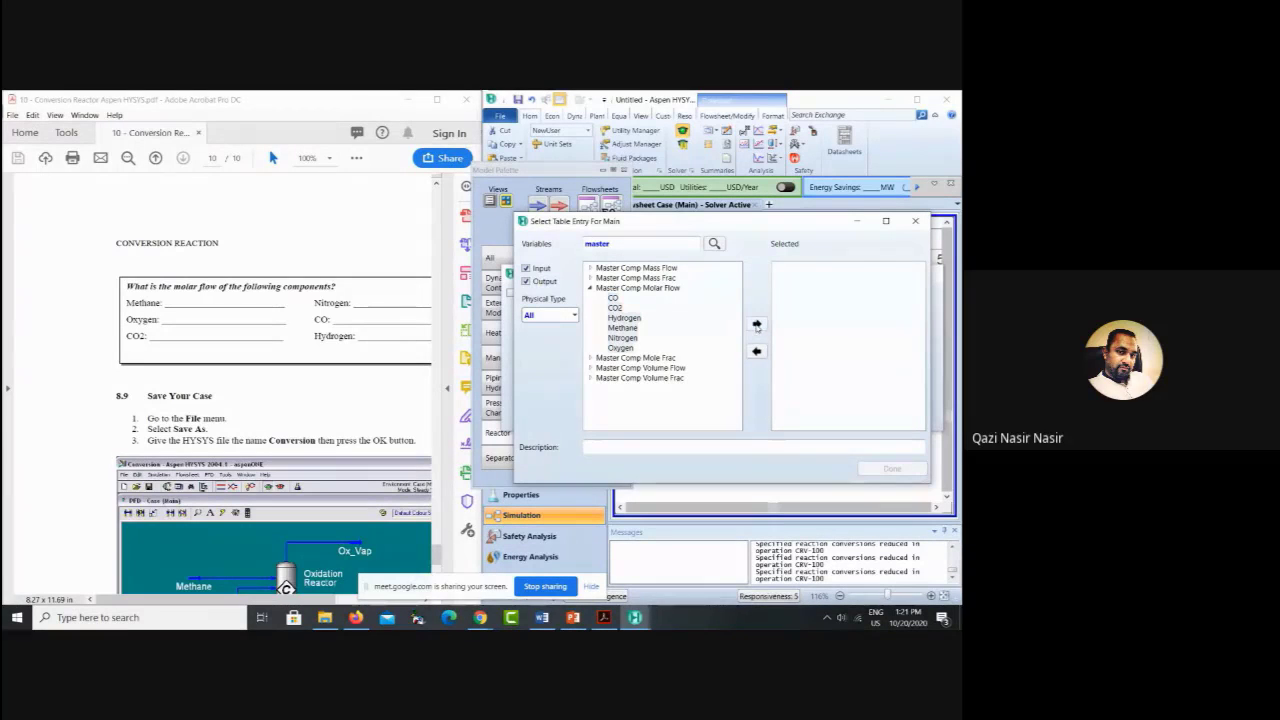
{"action": "left_click", "coordinate": [879, 469]}
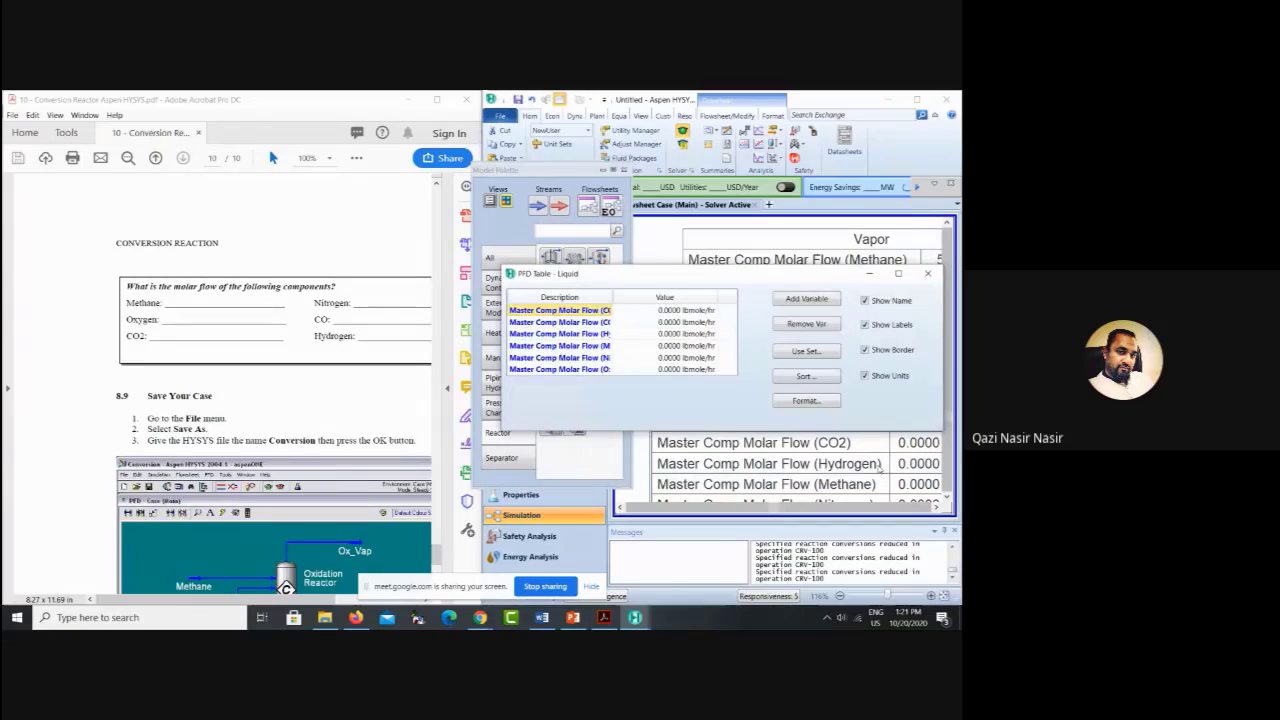
{"action": "left_click", "coordinate": [930, 276]}
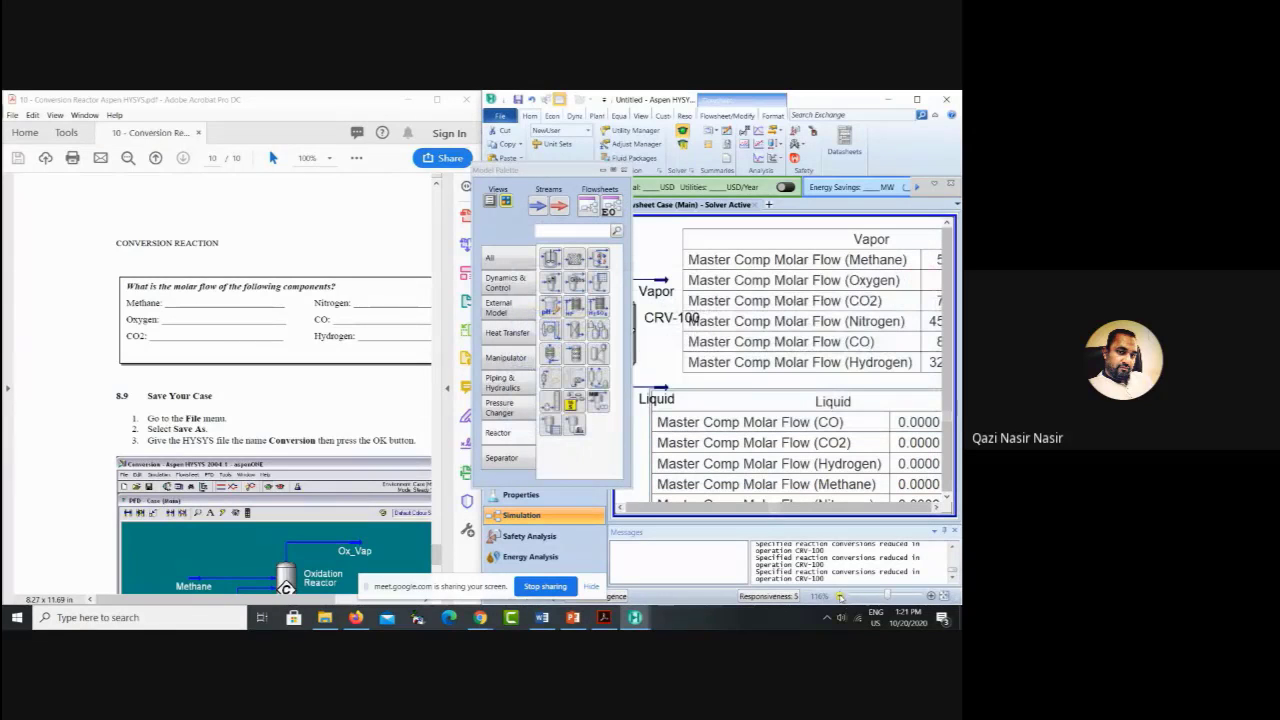
Step: Arrange the Vapor and Liquid tables one above the other beside the reactor, clear of its labels
{"action": "left_click", "coordinate": [840, 596]}
{"action": "left_click", "coordinate": [840, 596]}
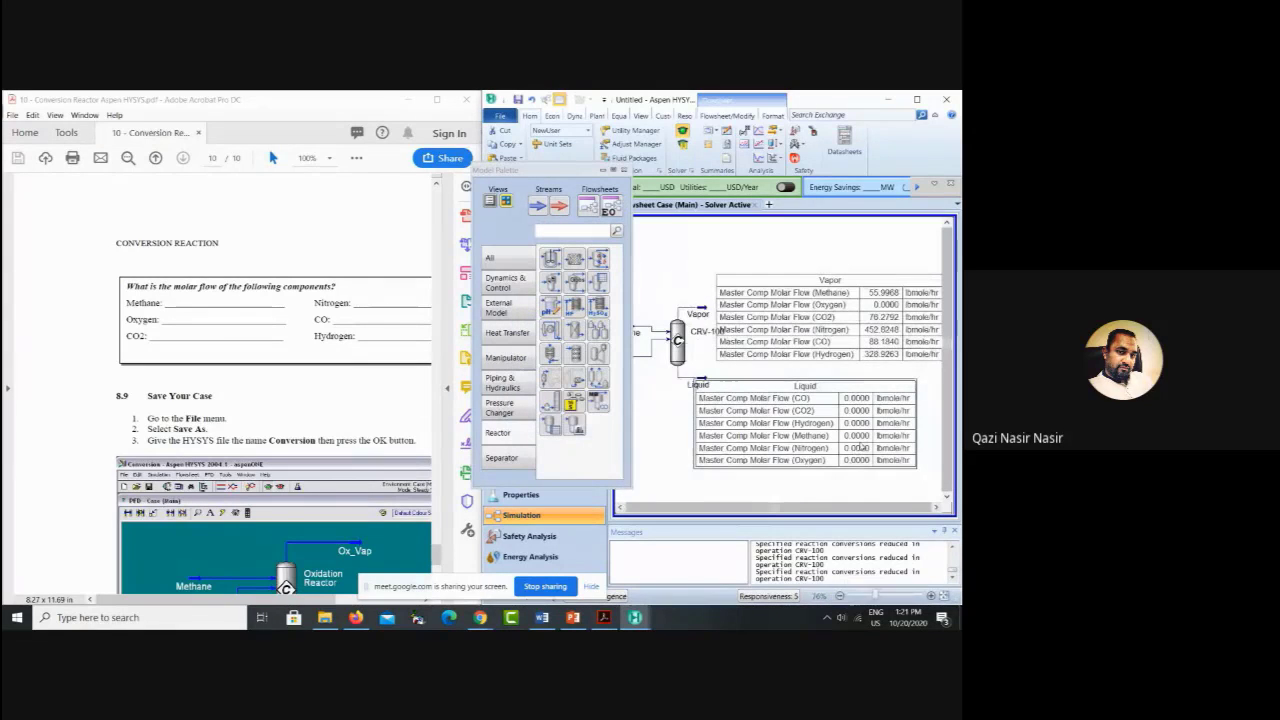
{"action": "left_click_drag", "start_coordinate": [861, 447], "coordinate": [885, 449]}
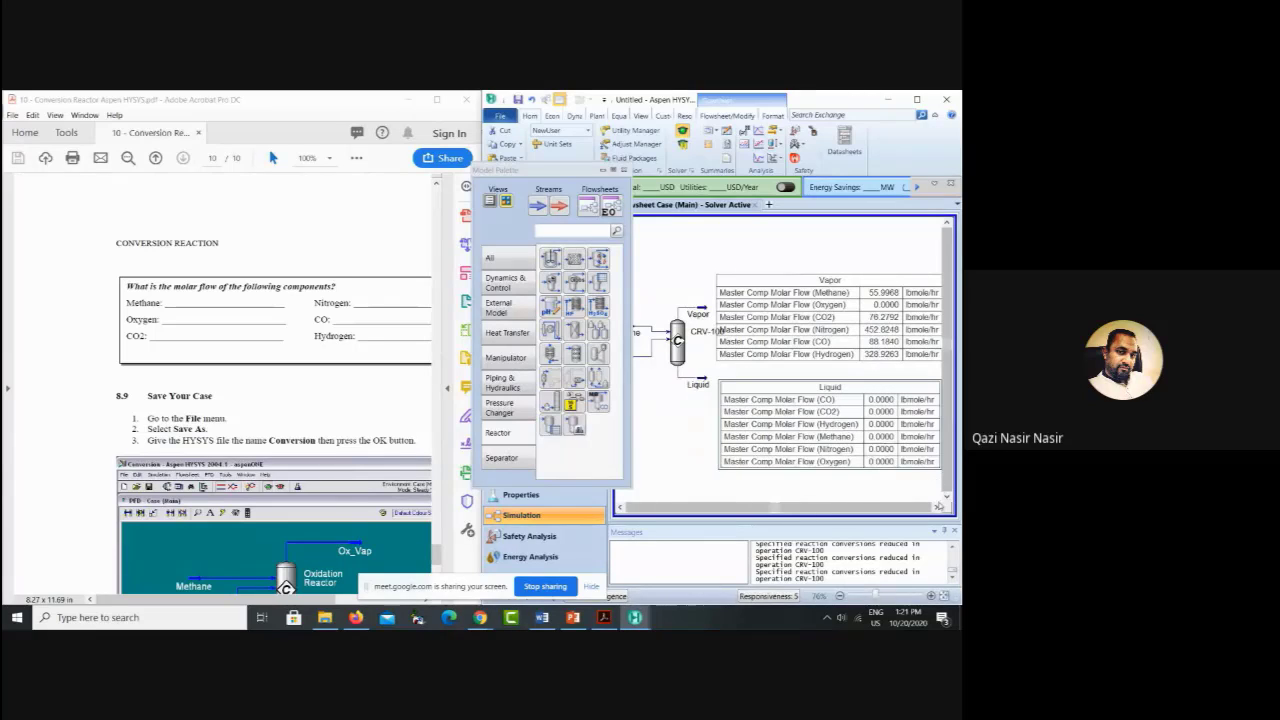
{"action": "left_click", "coordinate": [938, 507]}
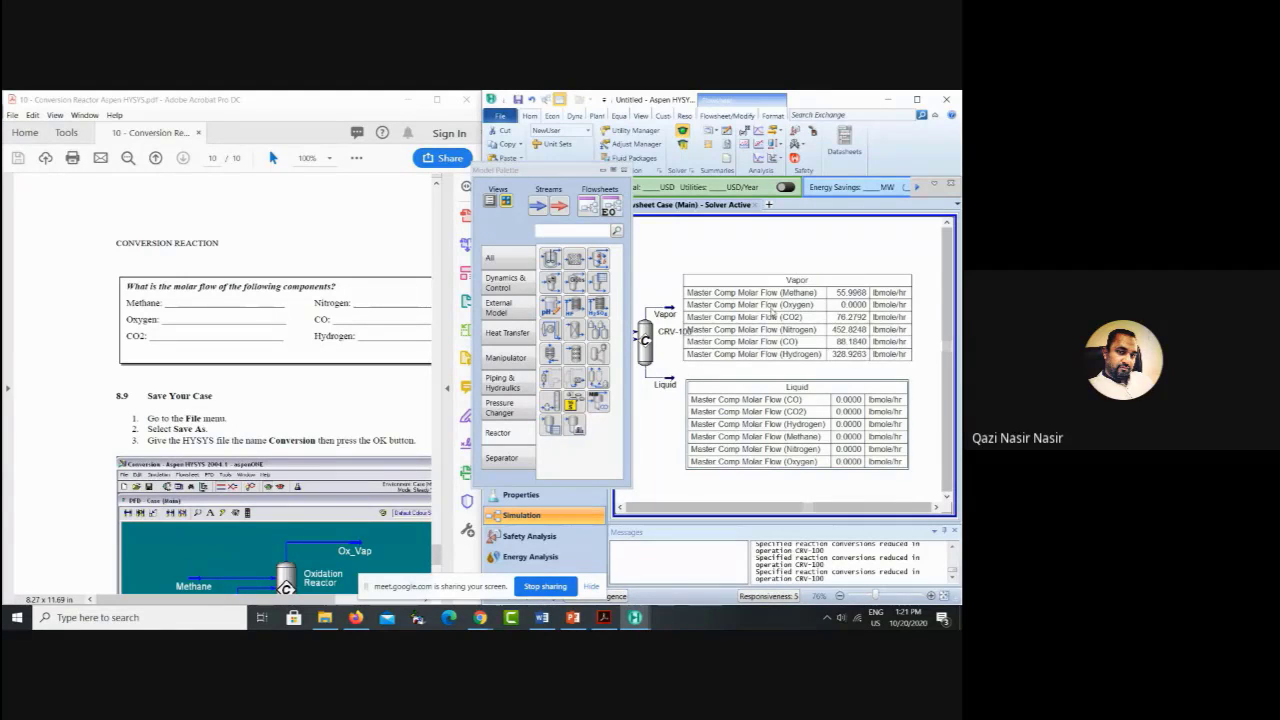
{"action": "left_click_drag", "start_coordinate": [800, 279], "coordinate": [771, 300]}
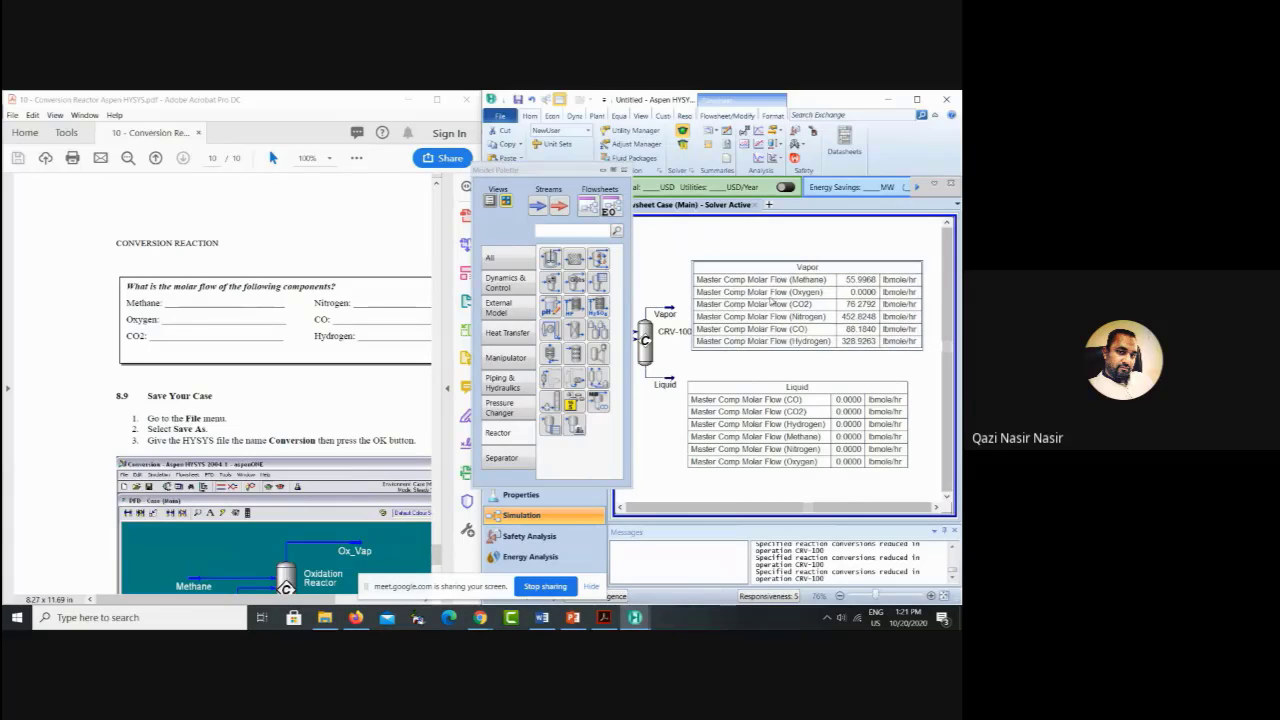
{"action": "left_click_drag", "start_coordinate": [749, 405], "coordinate": [758, 406]}
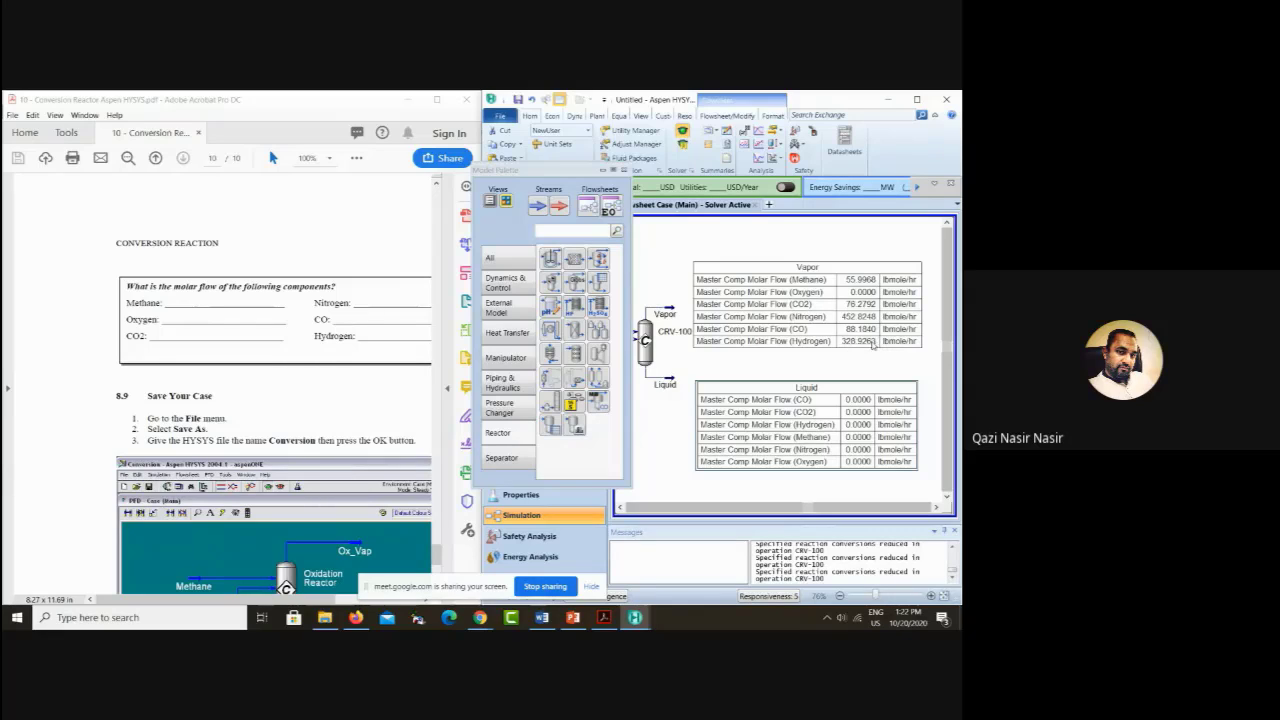
Step: Move the Model Palette off the flowsheet to uncover the feed streams, reactor and both tables
{"action": "left_click", "coordinate": [840, 596]}
{"action": "left_click", "coordinate": [840, 596]}
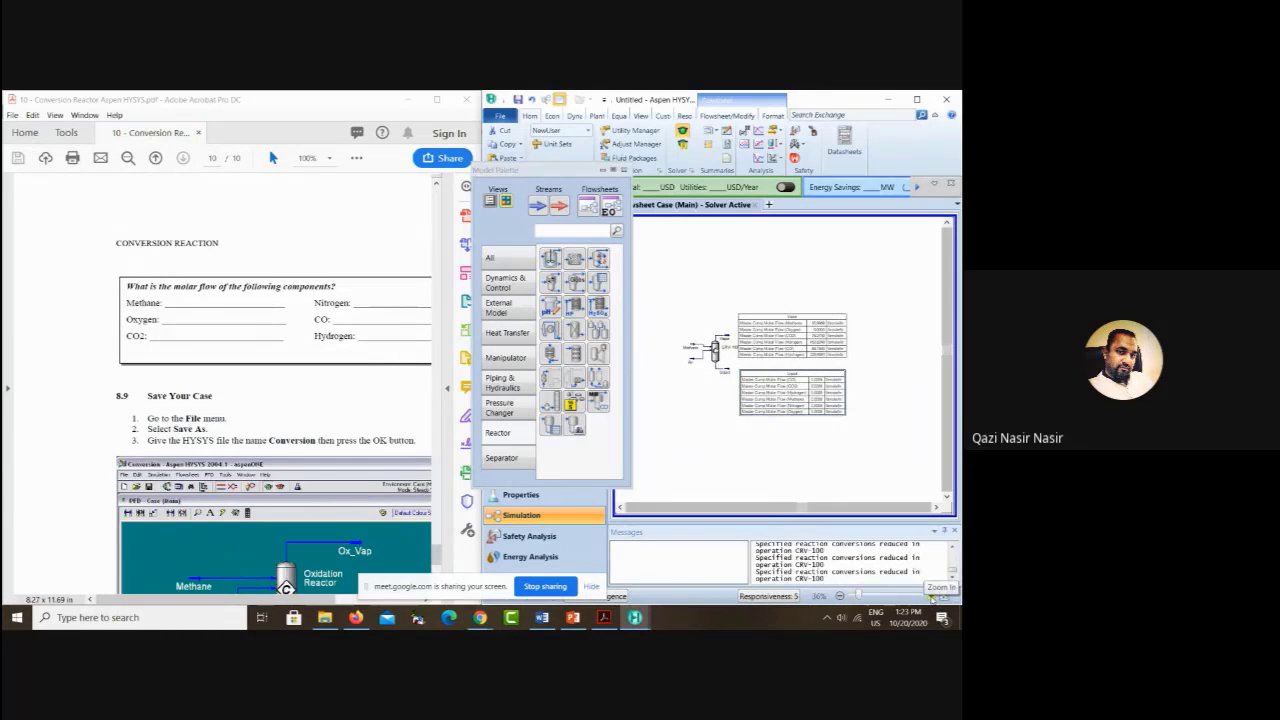
{"action": "left_click", "coordinate": [931, 596]}
{"action": "left_click", "coordinate": [931, 596]}
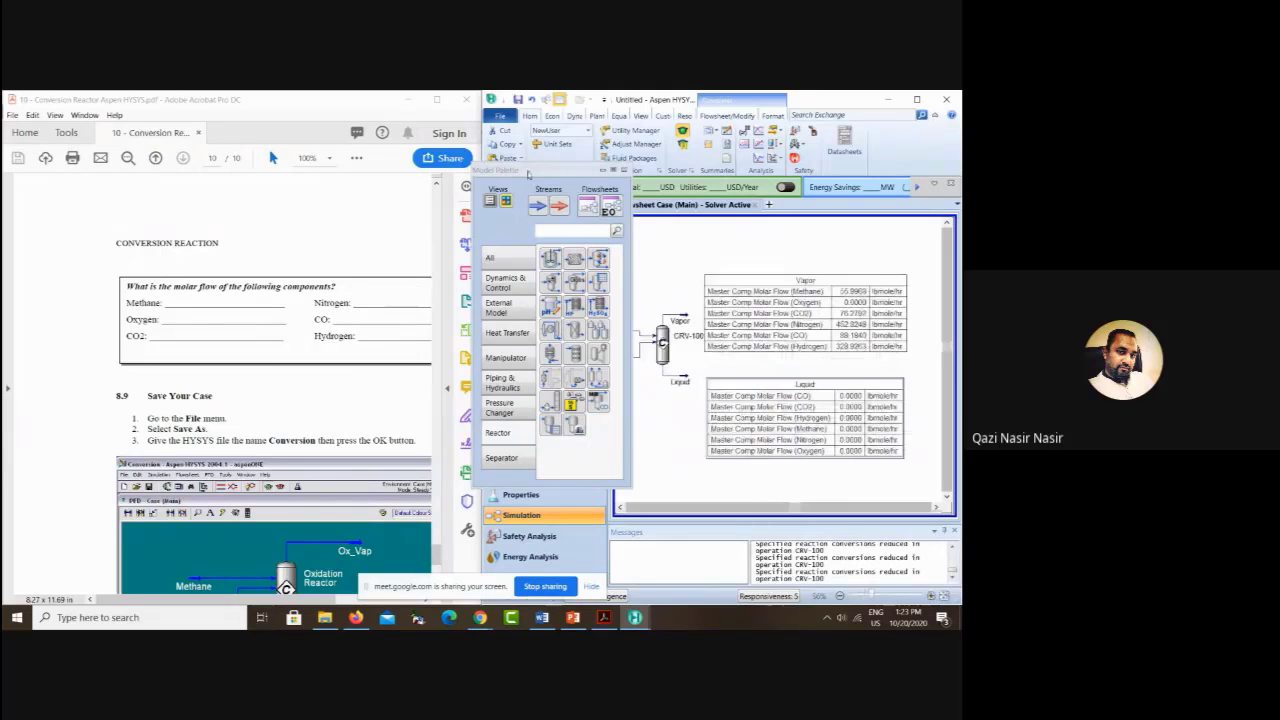
{"action": "left_click_drag", "start_coordinate": [528, 174], "coordinate": [441, 141]}
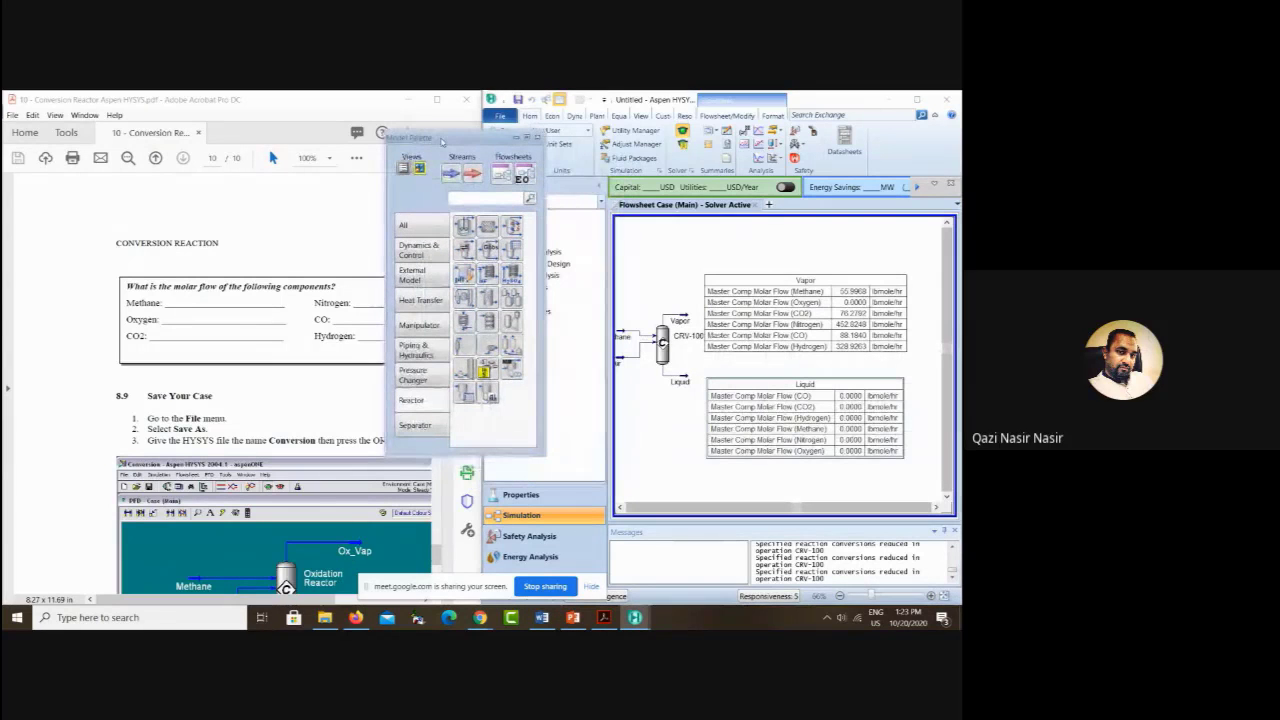
{"action": "left_click", "coordinate": [618, 508]}
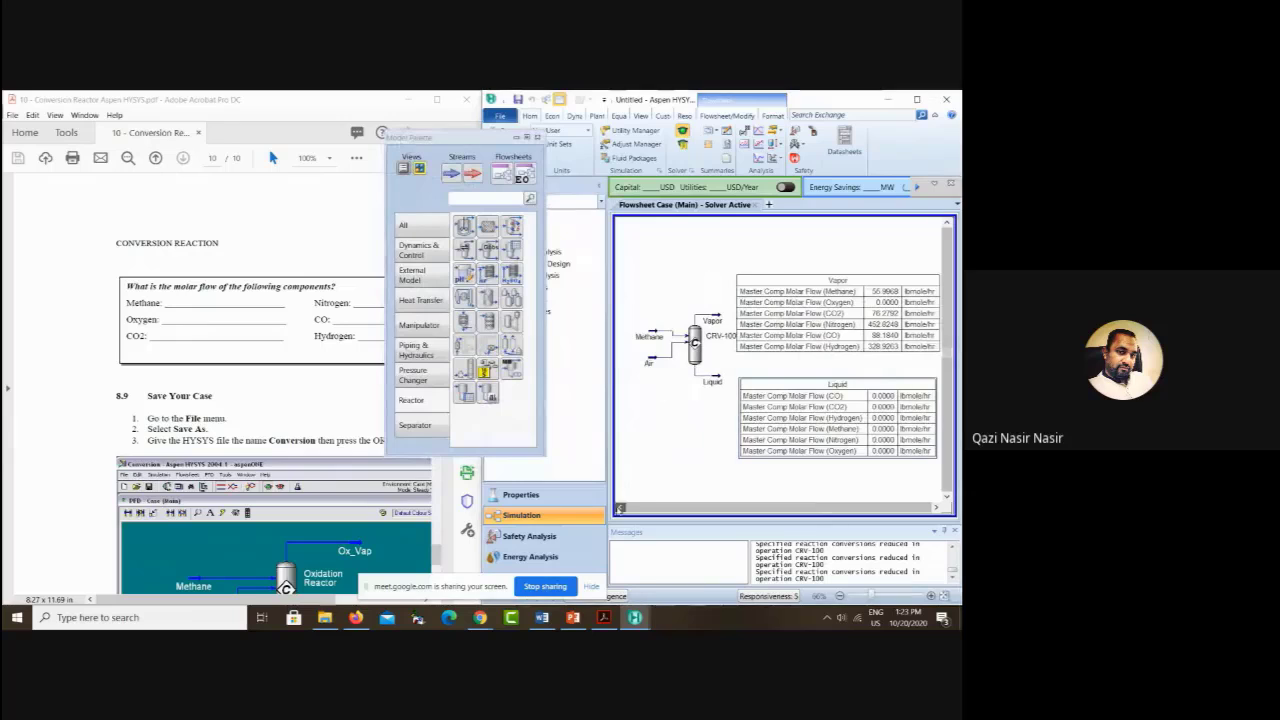
Step: Review the conversion reactor's inlet and outlet connections and close its window
{"action": "left_click", "coordinate": [935, 508]}
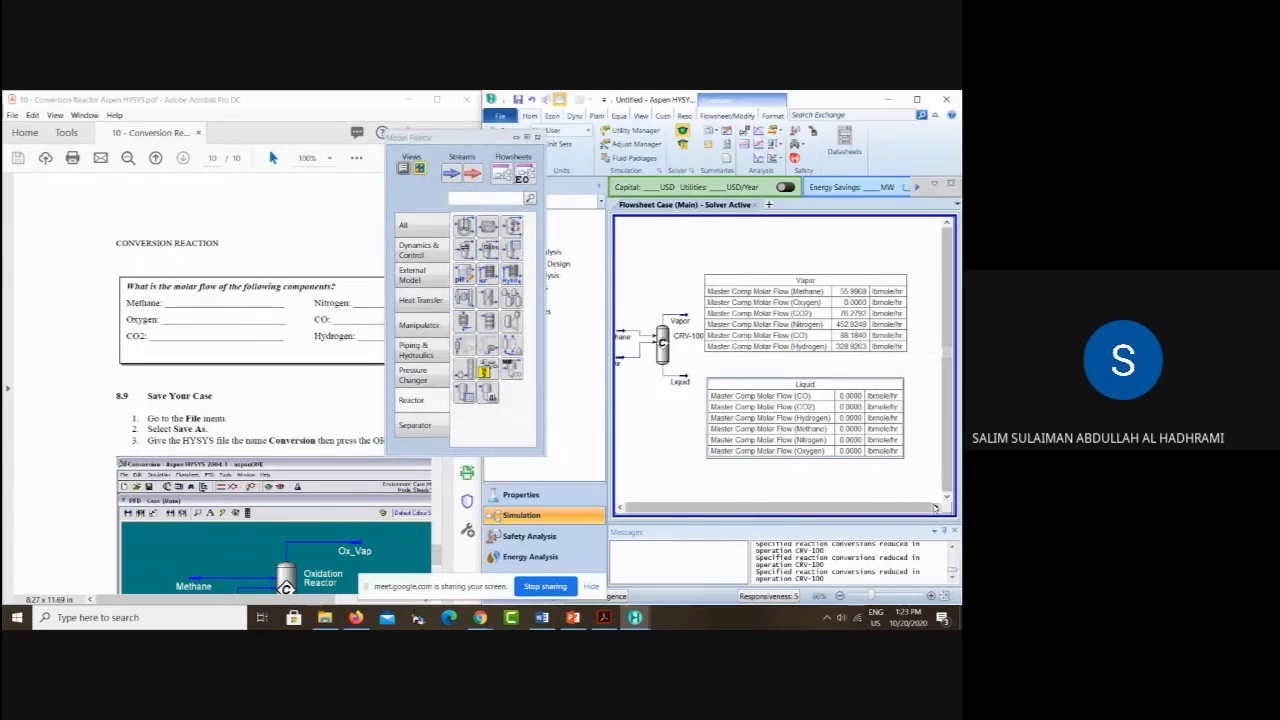
{"action": "left_click", "coordinate": [618, 508]}
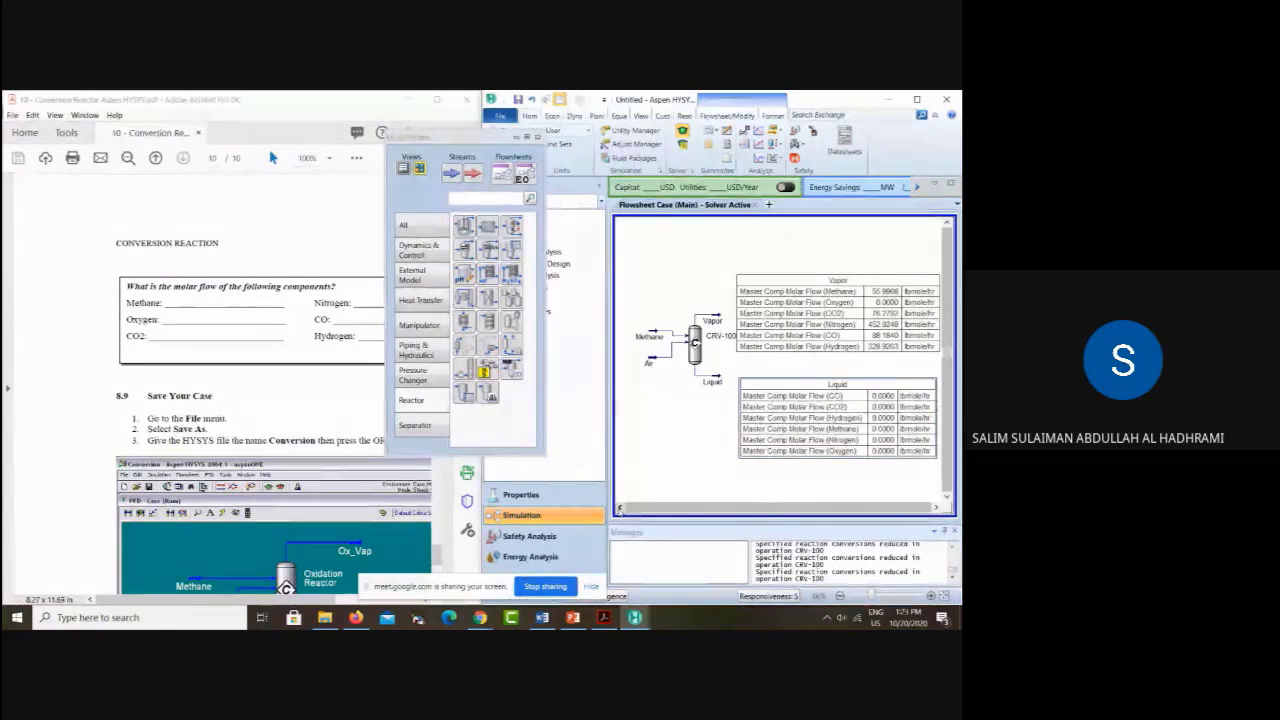
{"action": "double_click", "coordinate": [694, 340]}
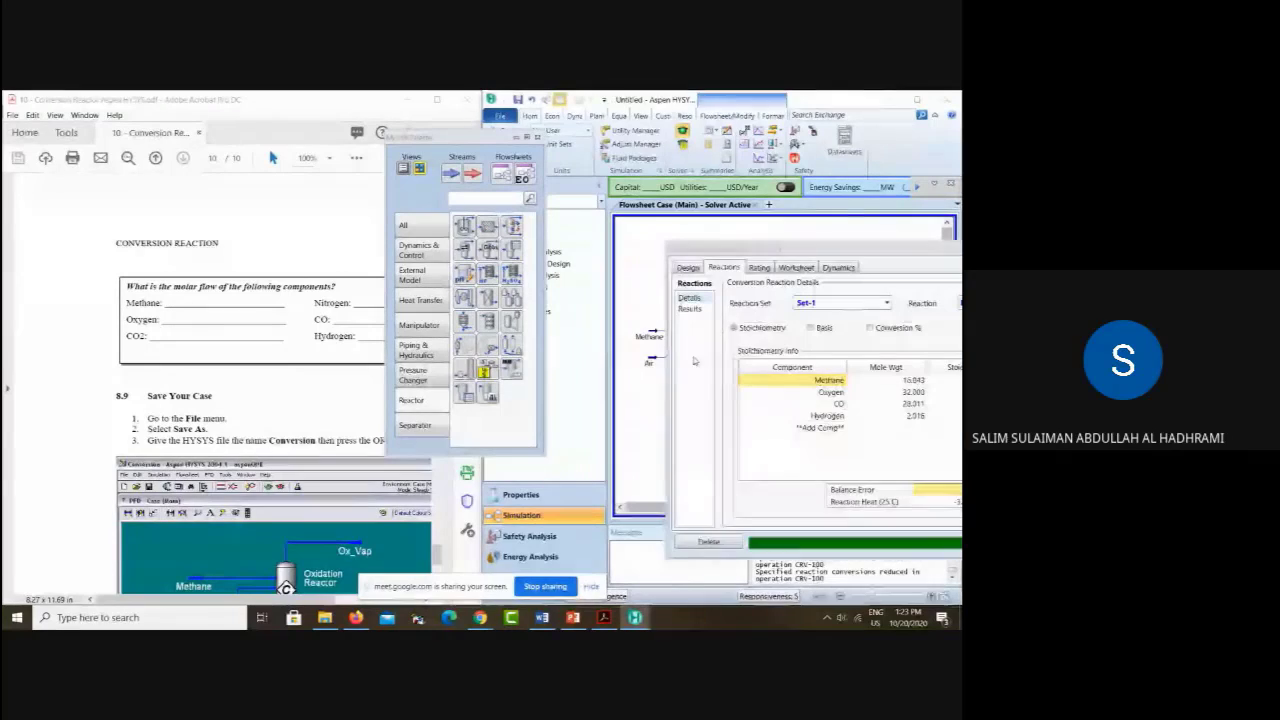
{"action": "left_click_drag", "start_coordinate": [792, 250], "coordinate": [474, 154]}
{"action": "left_click", "coordinate": [367, 172]}
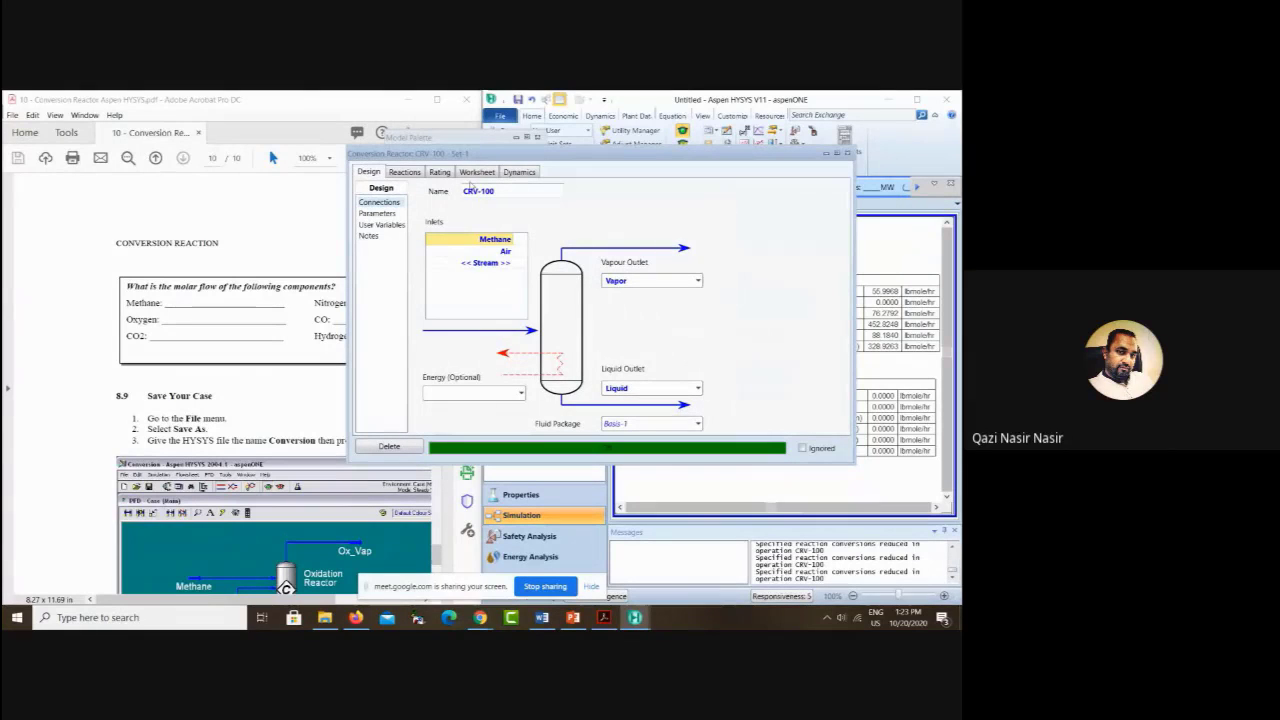
{"action": "left_click", "coordinate": [847, 154]}
Step: Close the Model Palette and list the reactions of Set-1 in the Properties environment
{"action": "left_click", "coordinate": [538, 138]}
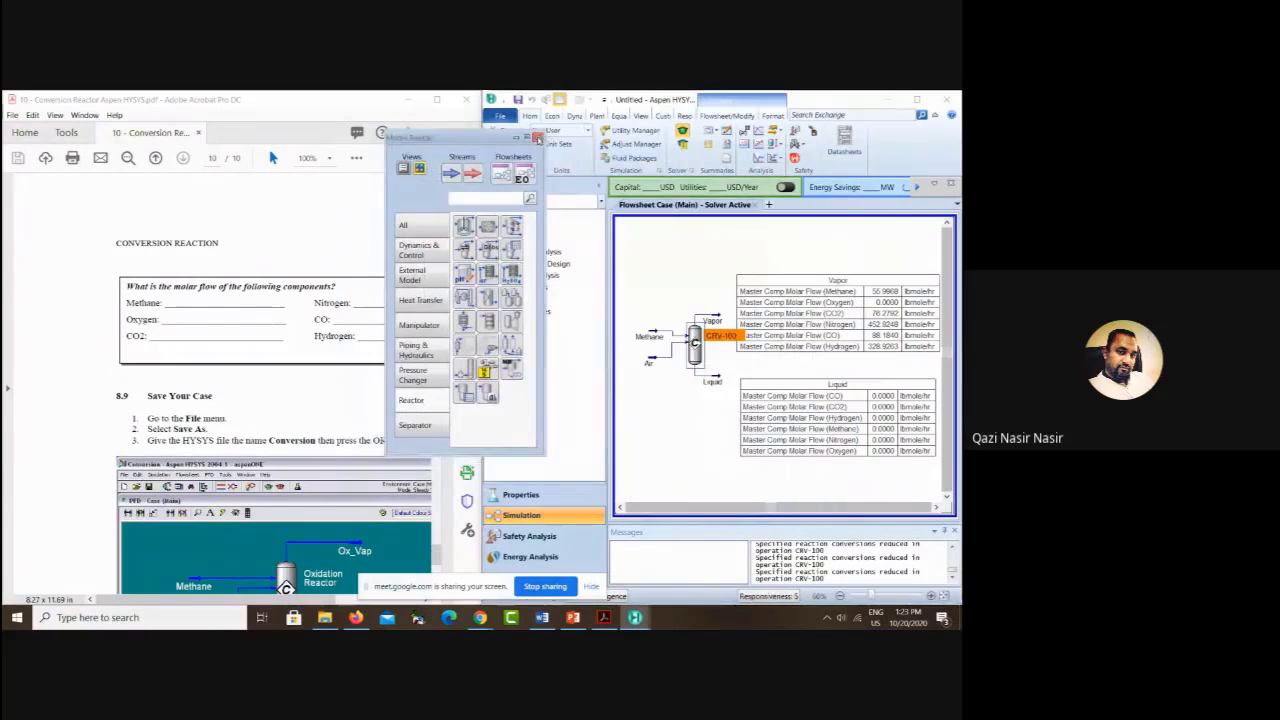
{"action": "left_click", "coordinate": [521, 496]}
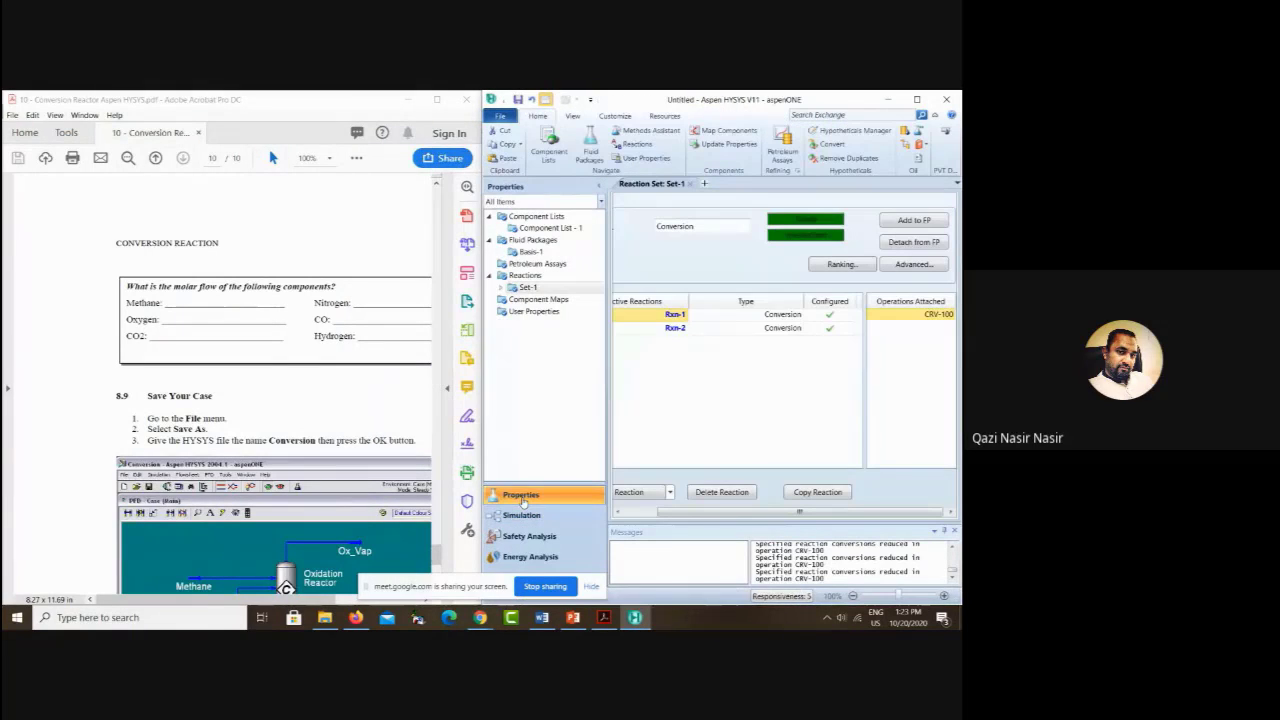
{"action": "left_click", "coordinate": [501, 288]}
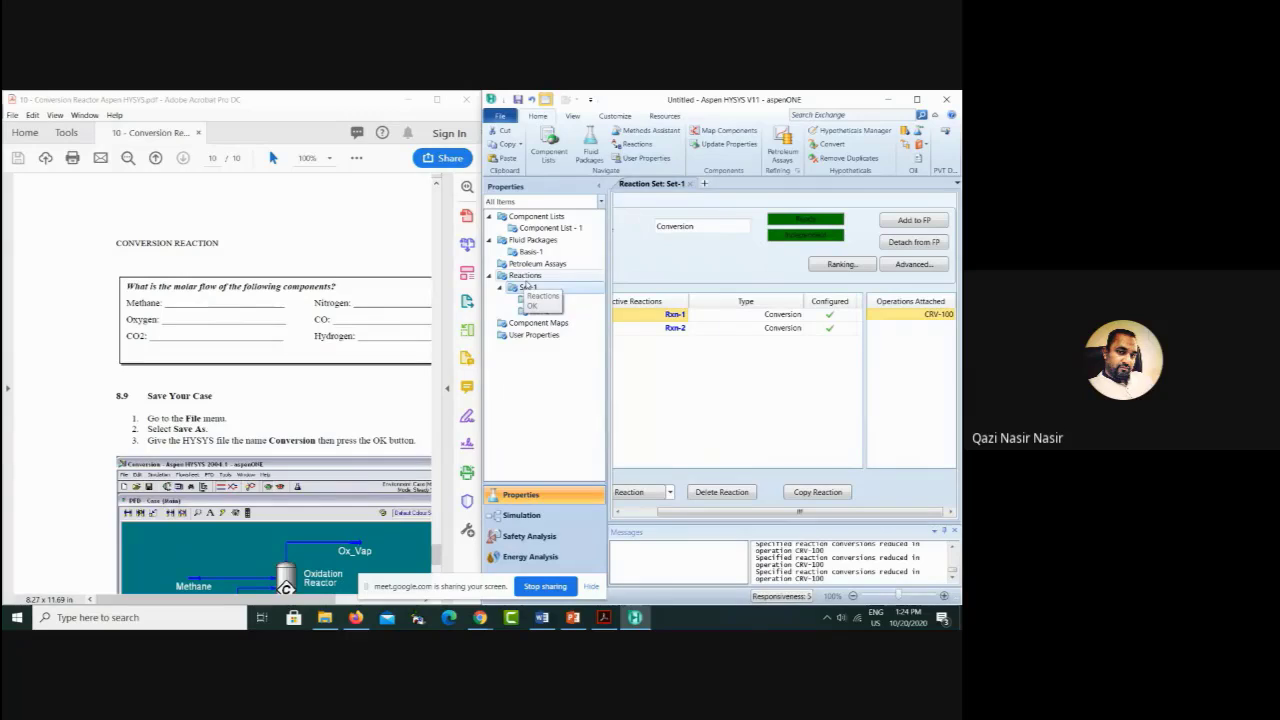
{"action": "double_click", "coordinate": [526, 287]}
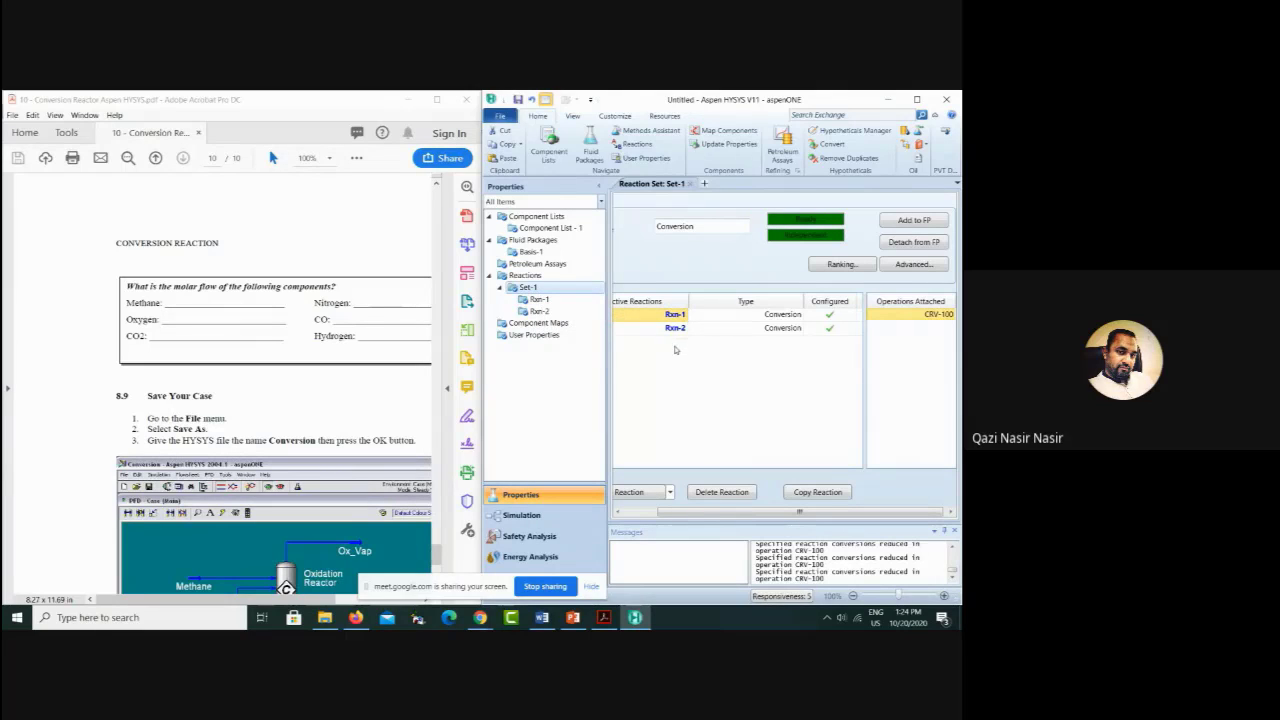
{"action": "right_click", "coordinate": [539, 299]}
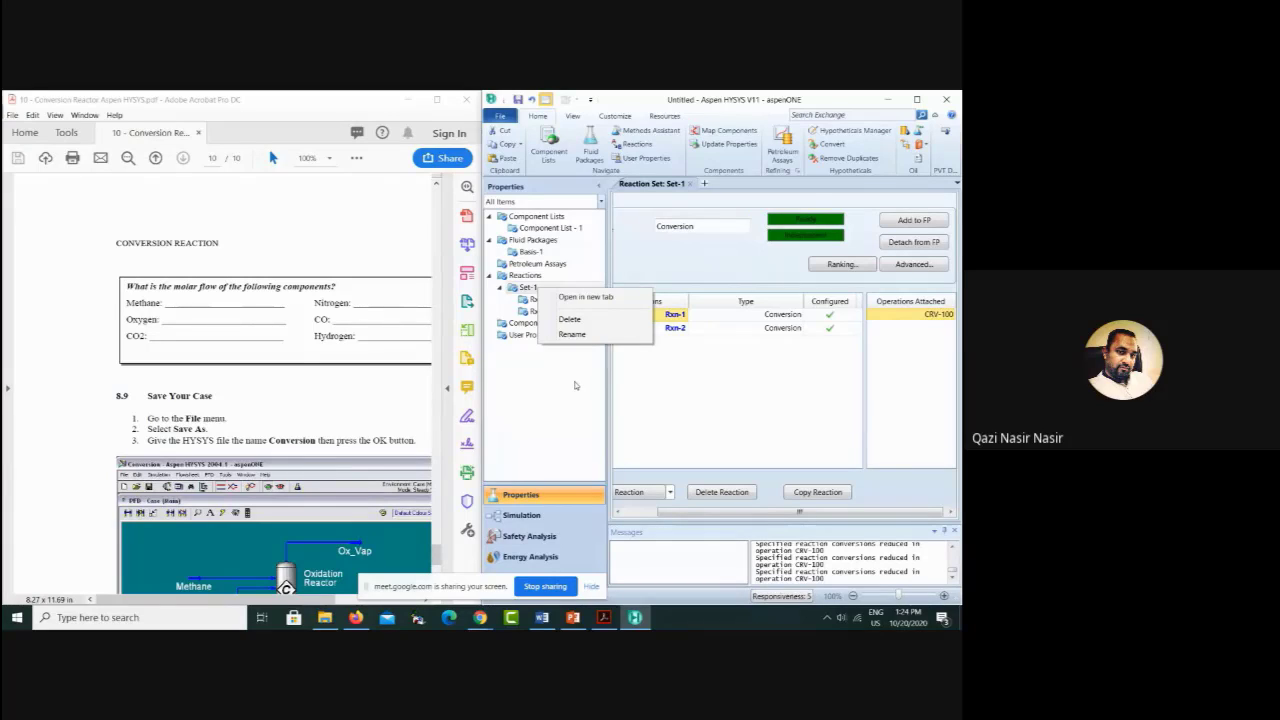
{"action": "left_click", "coordinate": [525, 288]}
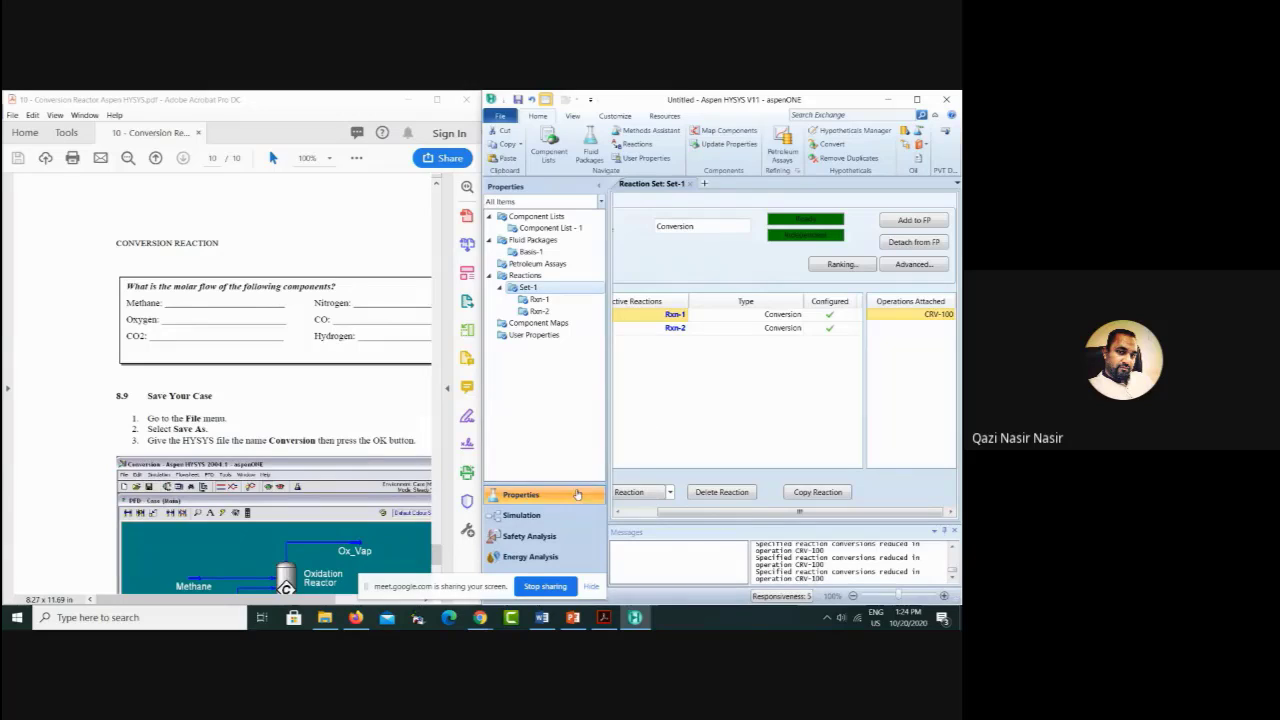
Step: Return to the simulation flowsheet and show the reactor's reaction details for reaction set Set-1
{"action": "left_click", "coordinate": [522, 515]}
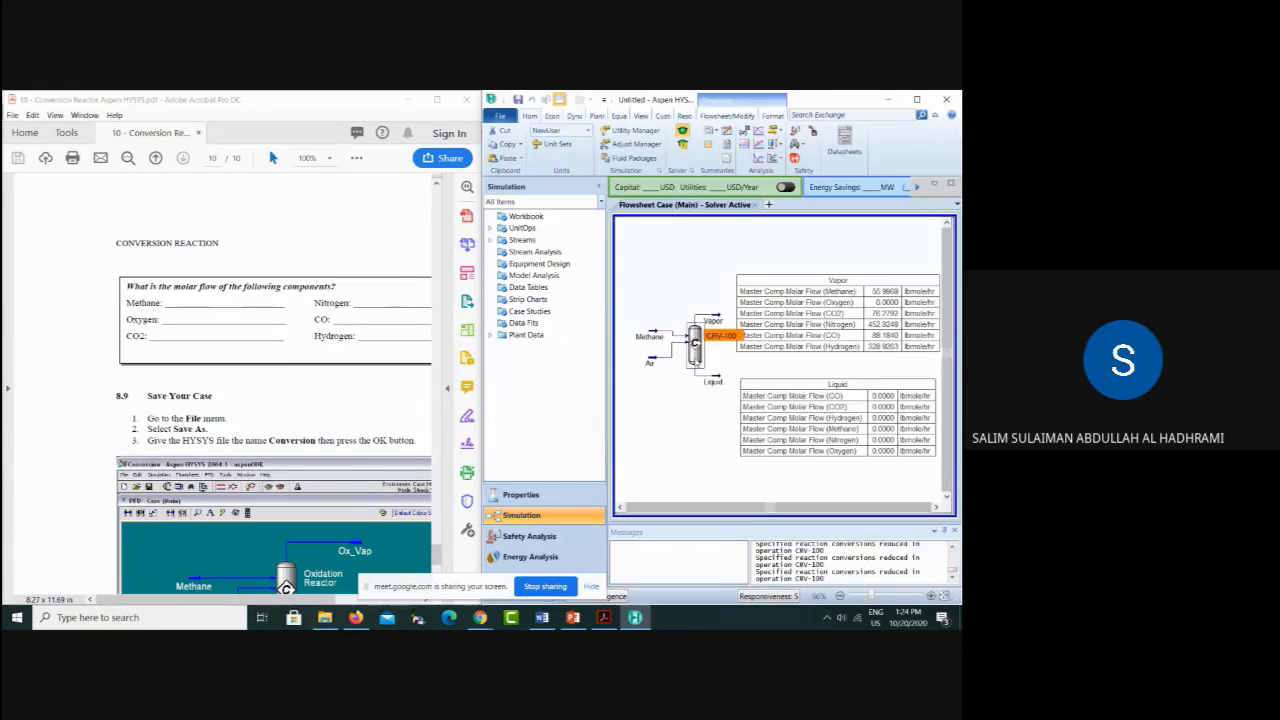
{"action": "double_click", "coordinate": [694, 342]}
{"action": "left_click_drag", "start_coordinate": [794, 275], "coordinate": [557, 190]}
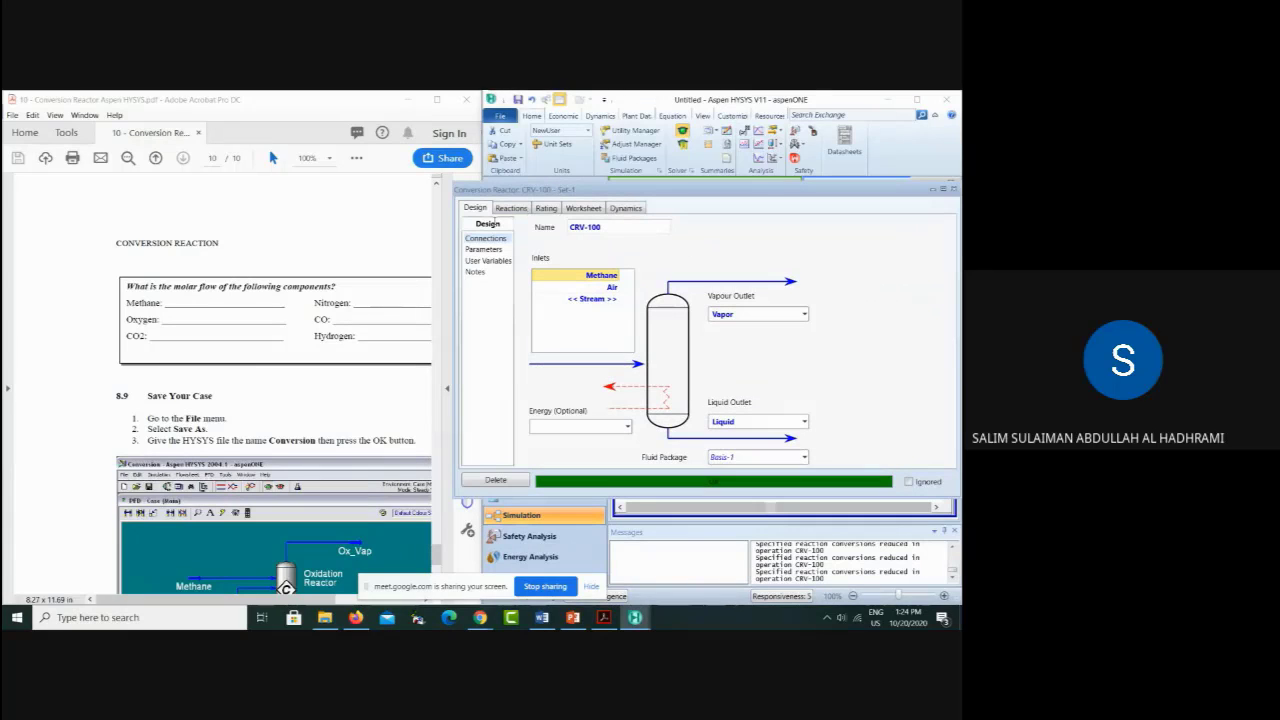
{"action": "left_click", "coordinate": [511, 208]}
{"action": "left_click", "coordinate": [674, 244]}
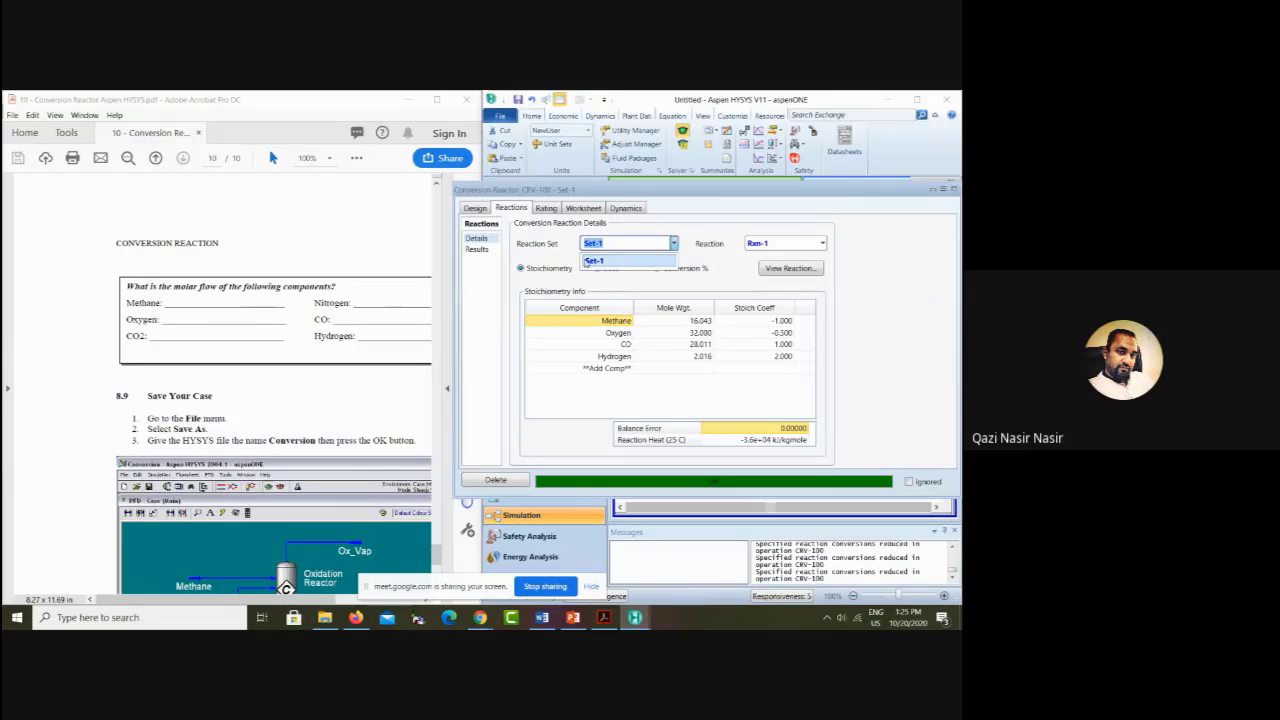
{"action": "left_click", "coordinate": [613, 262]}
Step: Compare the stoichiometry of Rxn-1 and Rxn-2 in the reactor and check its stream connections
{"action": "left_click", "coordinate": [823, 244]}
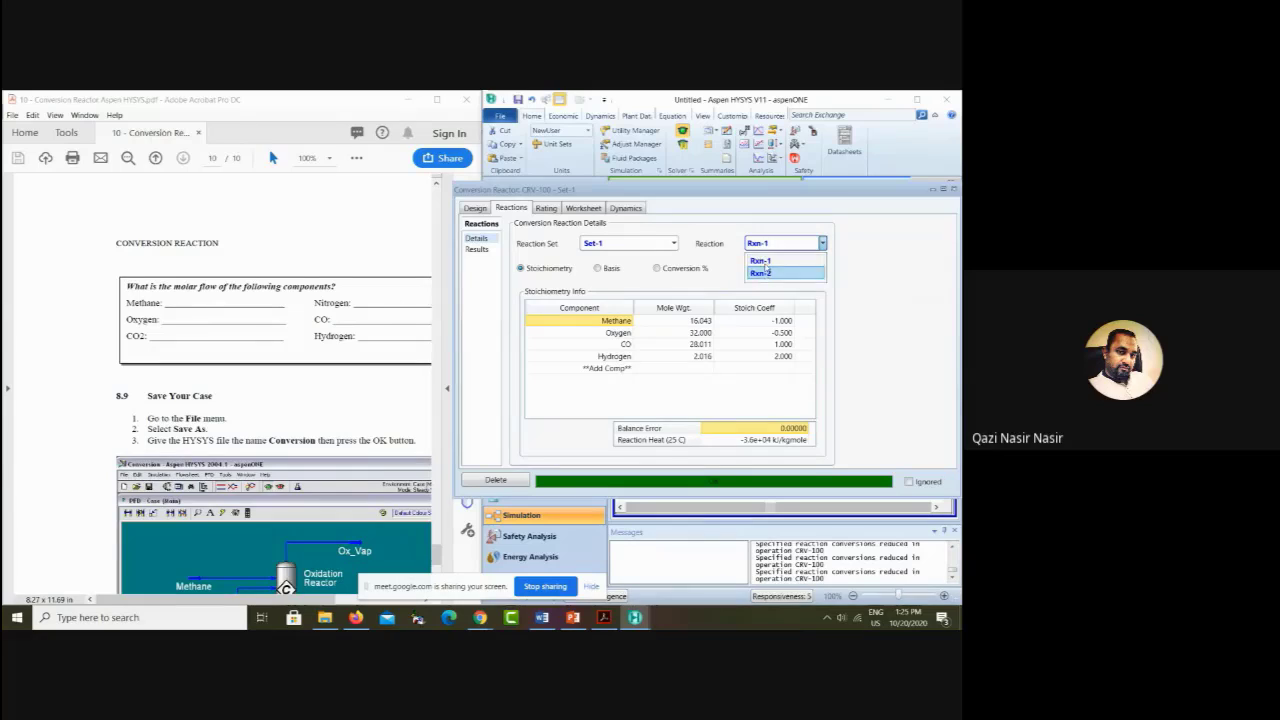
{"action": "left_click", "coordinate": [848, 265]}
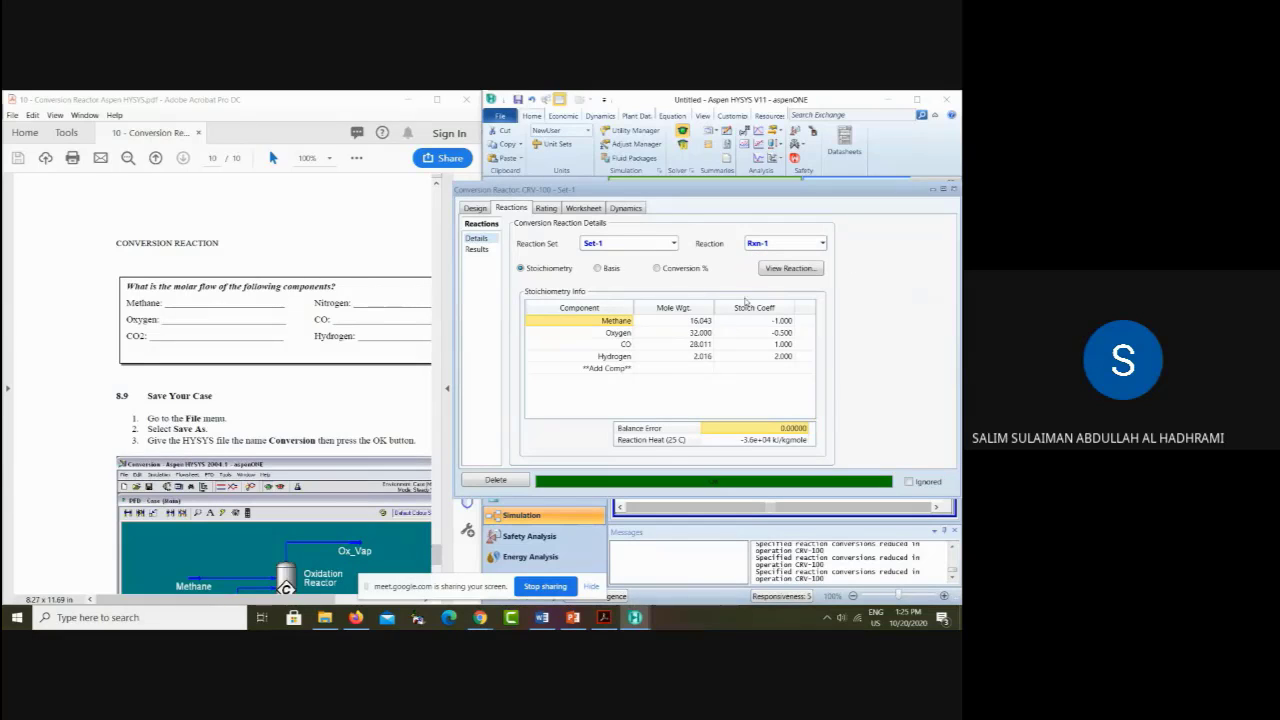
{"action": "left_click", "coordinate": [823, 243]}
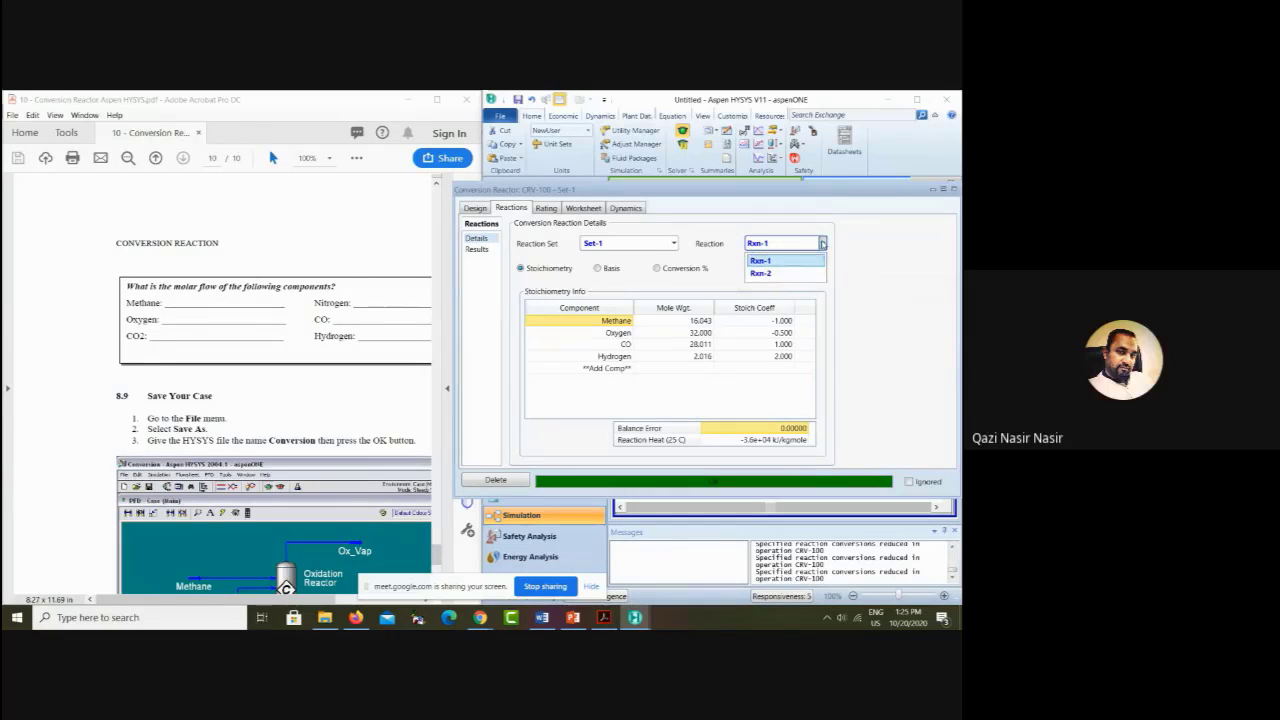
{"action": "left_click", "coordinate": [780, 274]}
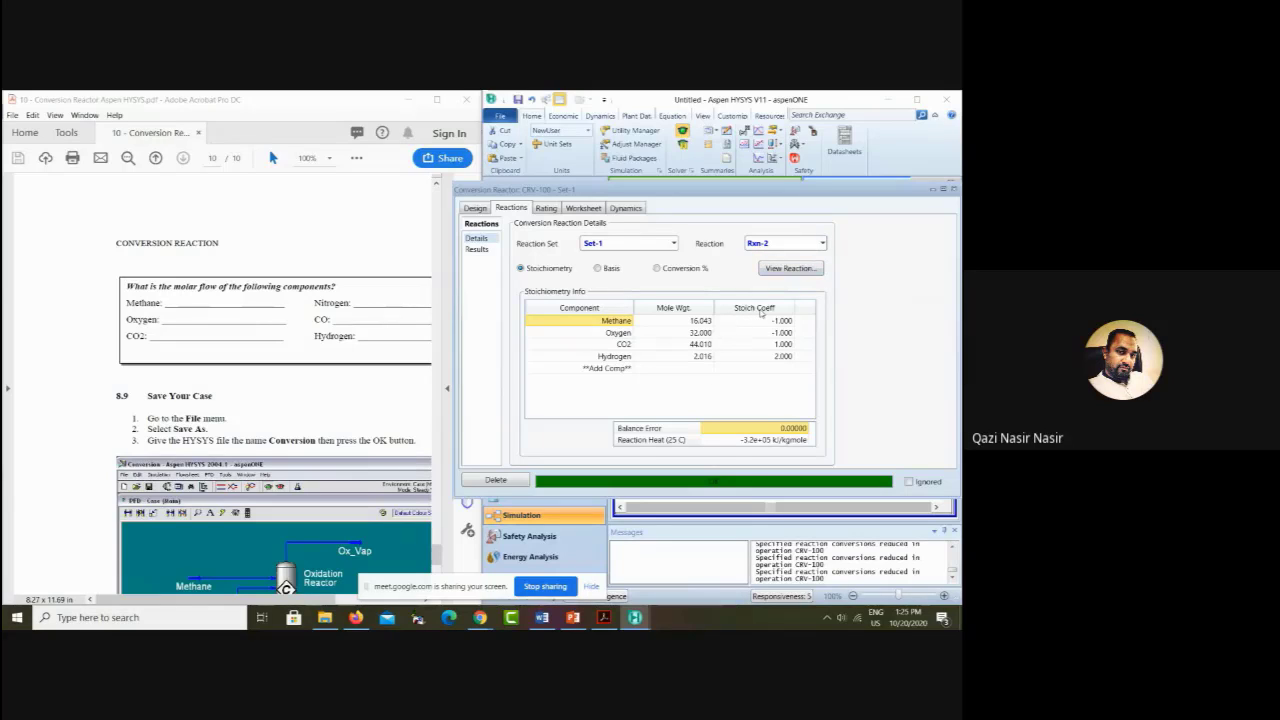
{"action": "left_click", "coordinate": [822, 243]}
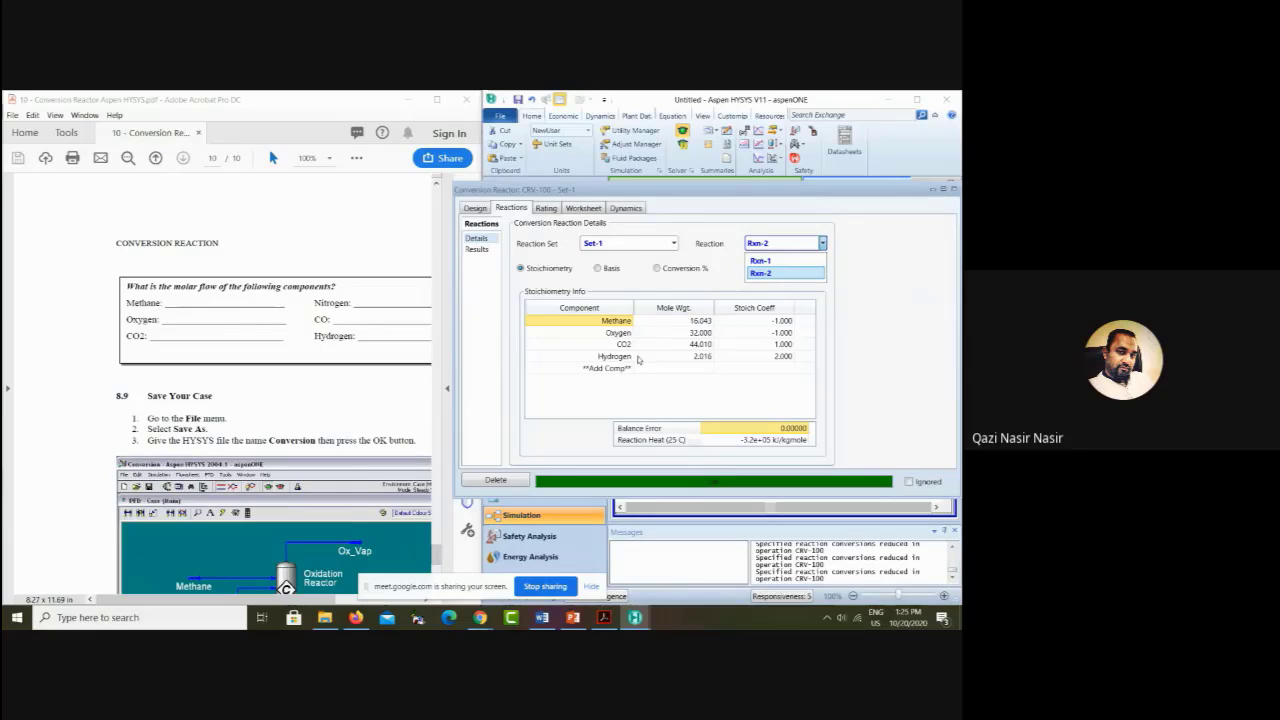
{"action": "left_click", "coordinate": [762, 260]}
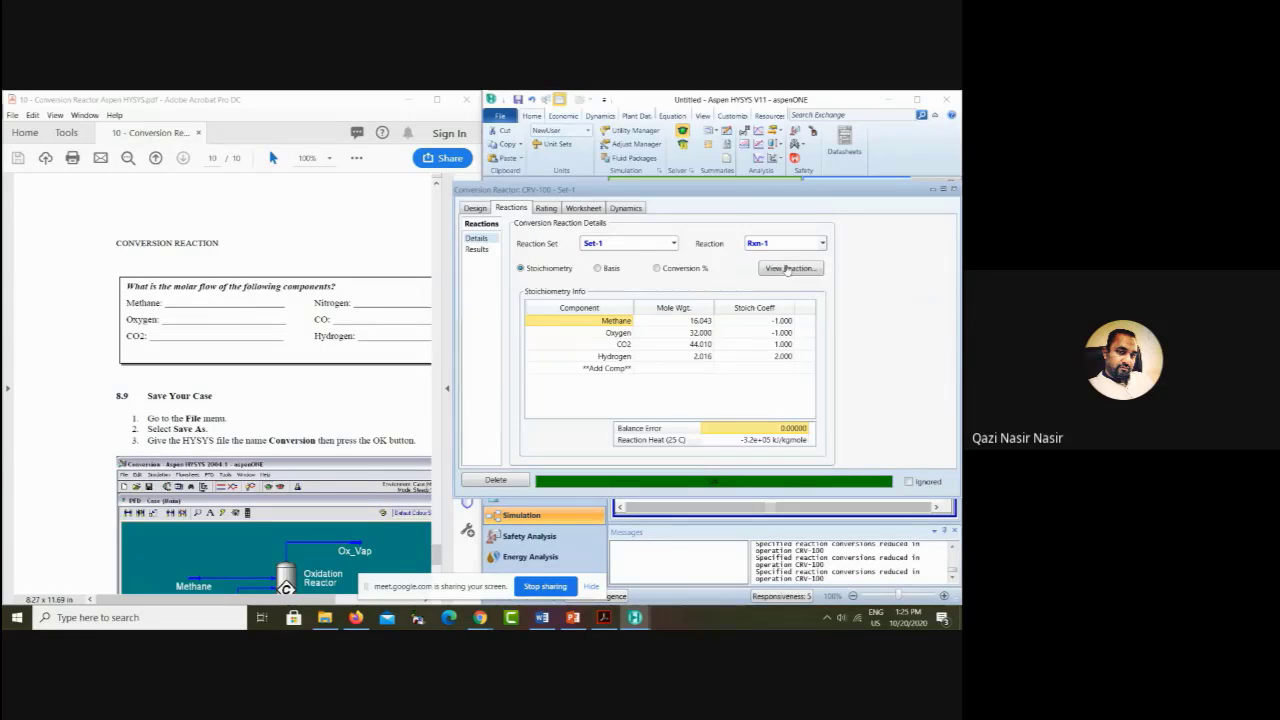
{"action": "left_click", "coordinate": [472, 208]}
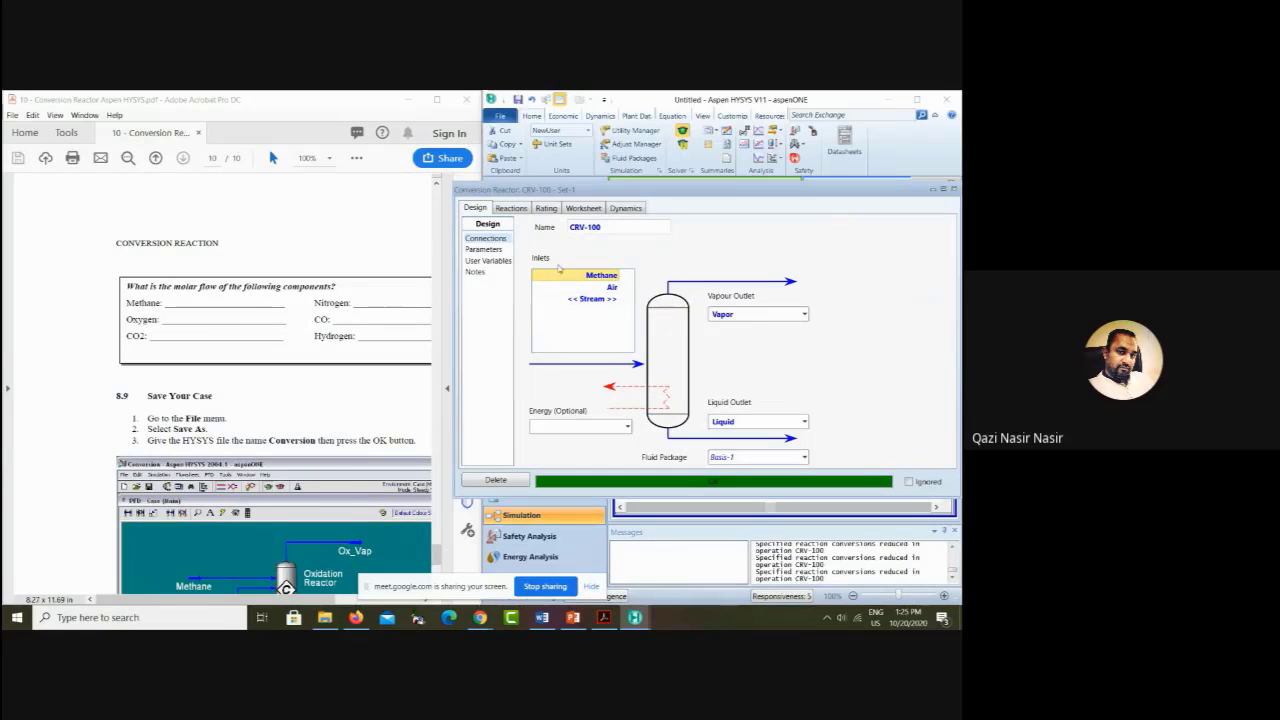
{"action": "left_click", "coordinate": [511, 208]}
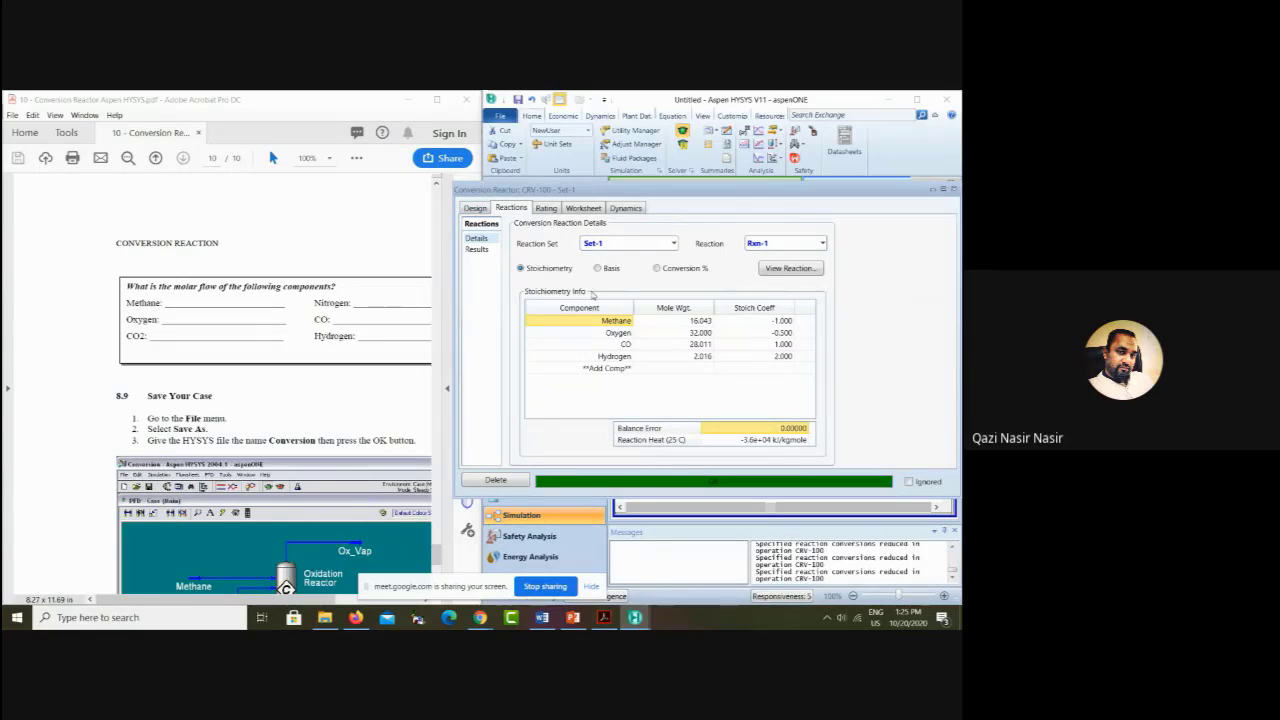
Step: Select Rxn-2 in the reactor, examine its full stoichiometry and conversion basis, and close the reaction window
{"action": "left_click", "coordinate": [822, 244]}
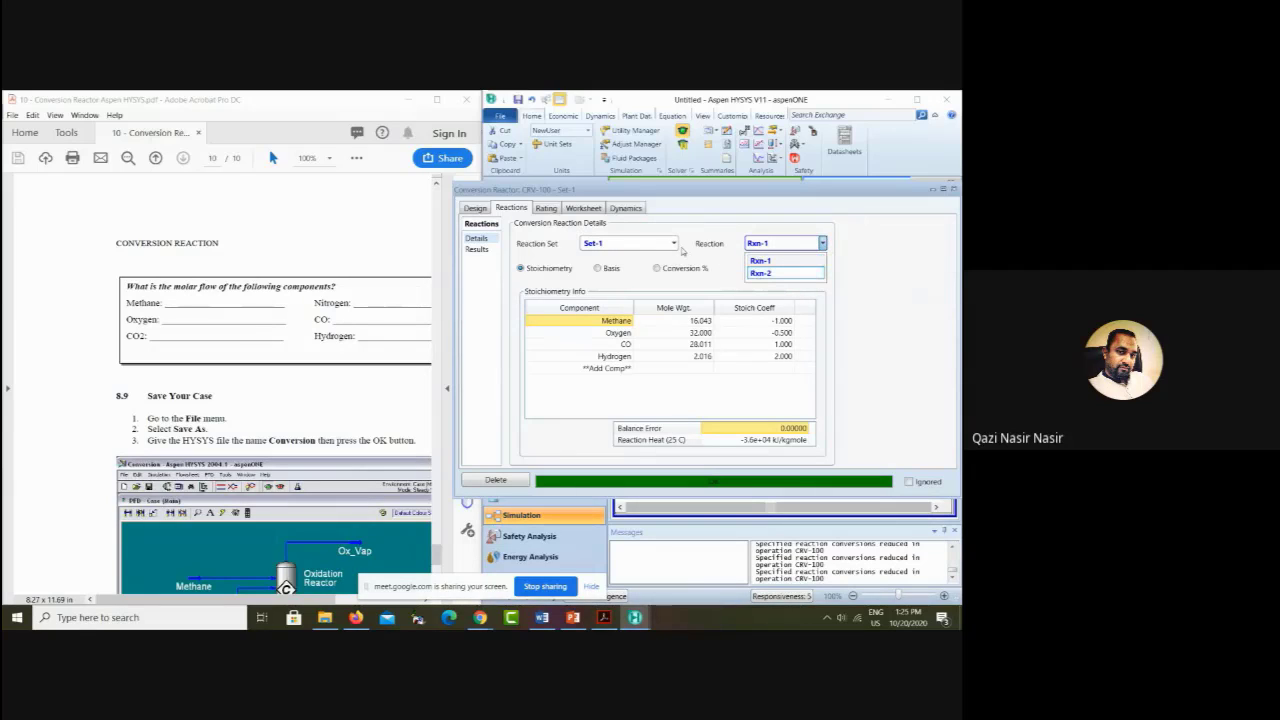
{"action": "left_click", "coordinate": [763, 262]}
{"action": "left_click", "coordinate": [822, 244]}
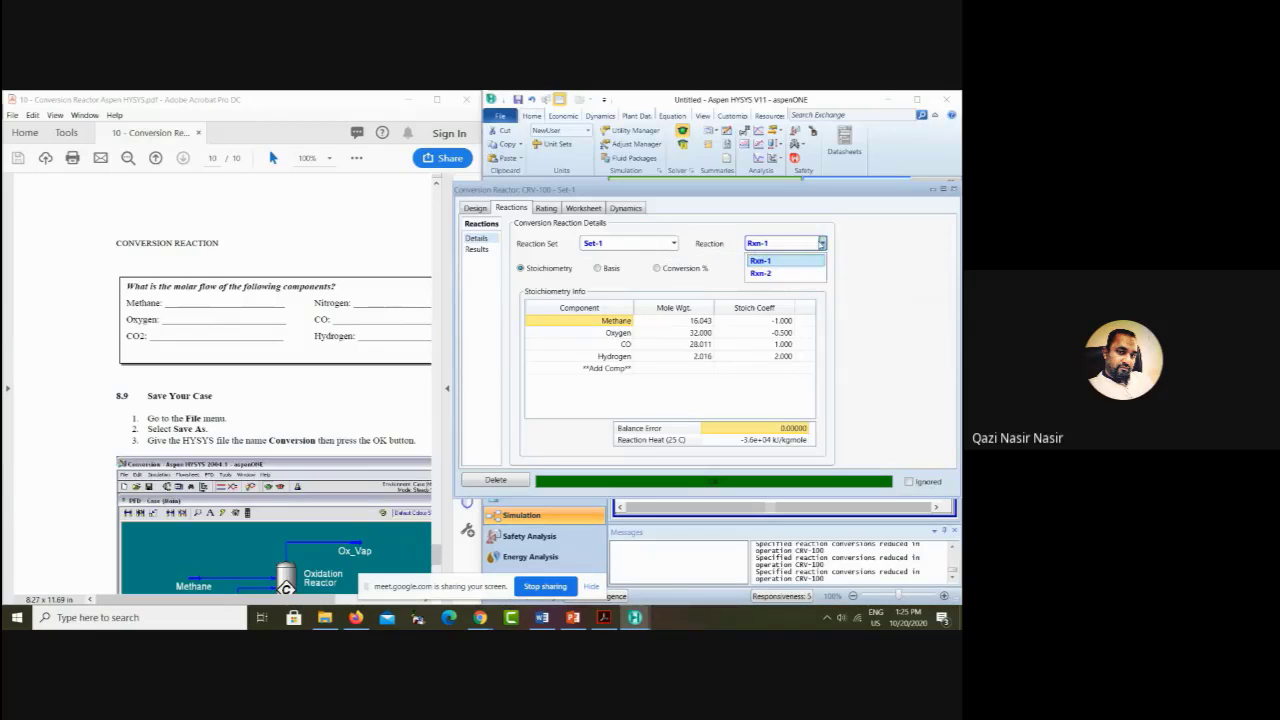
{"action": "left_click", "coordinate": [770, 273]}
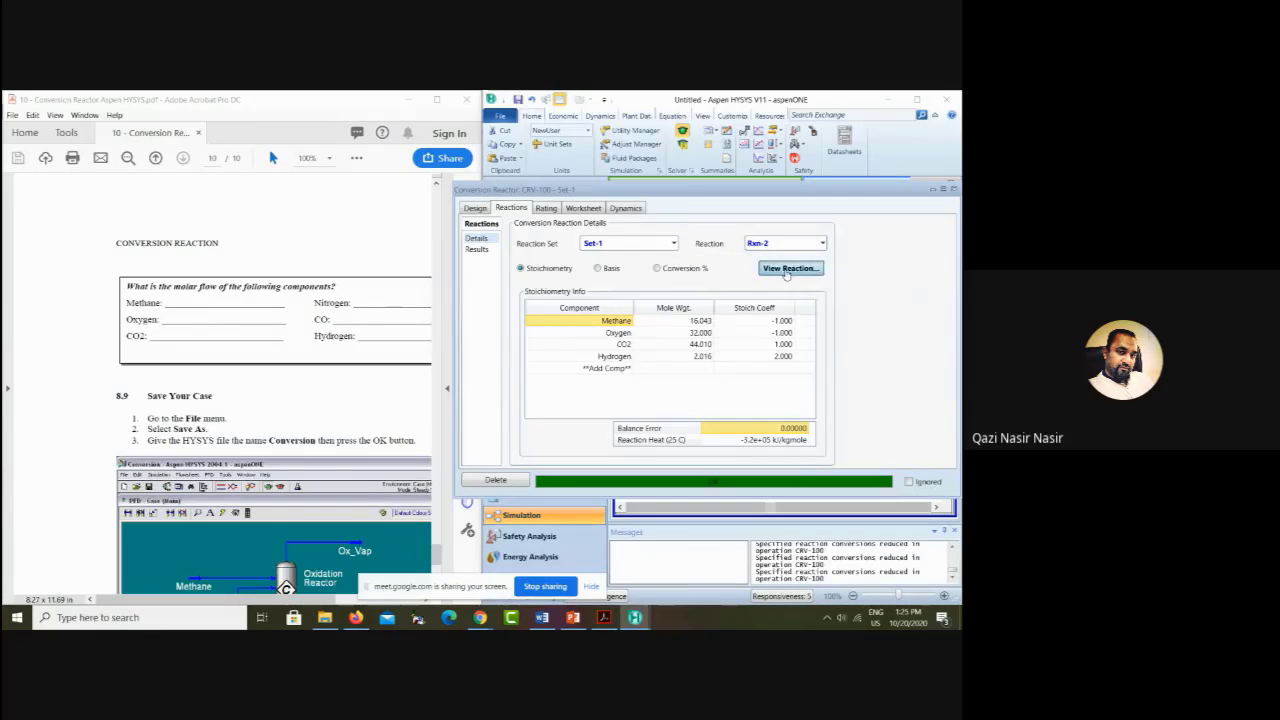
{"action": "left_click", "coordinate": [778, 272]}
{"action": "left_click_drag", "start_coordinate": [800, 207], "coordinate": [525, 198]}
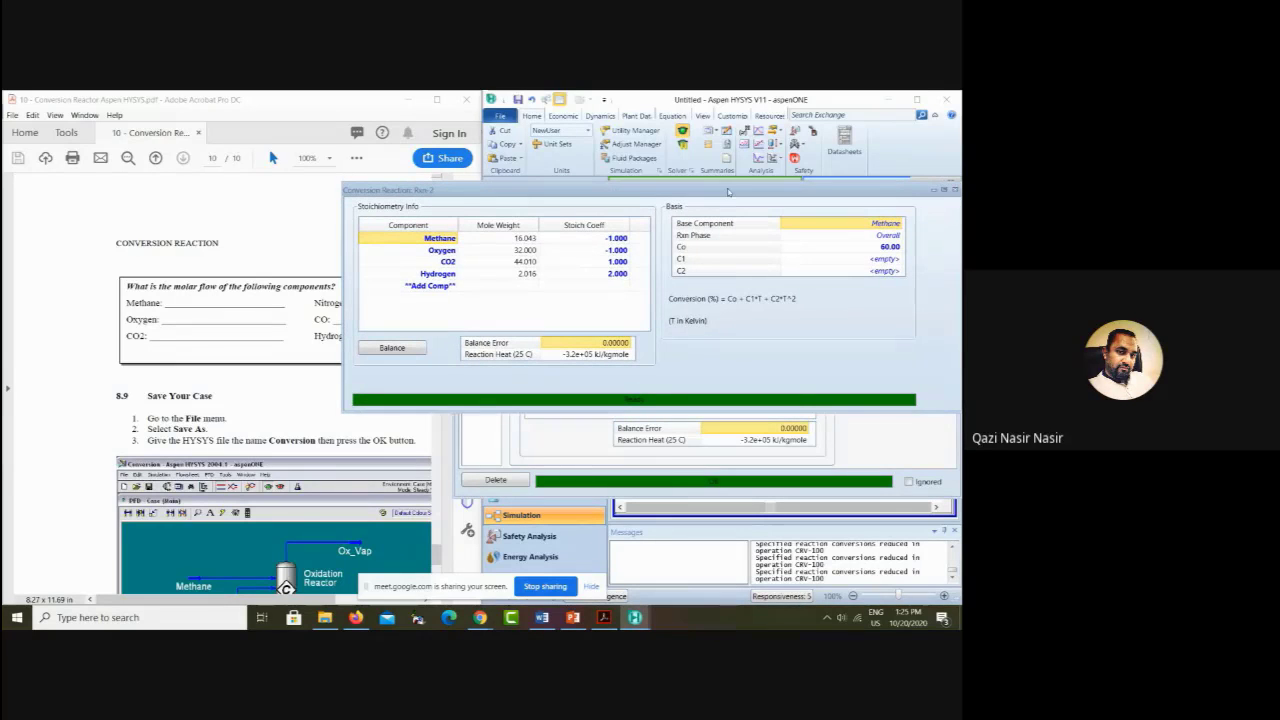
{"action": "left_click_drag", "start_coordinate": [729, 191], "coordinate": [613, 204]}
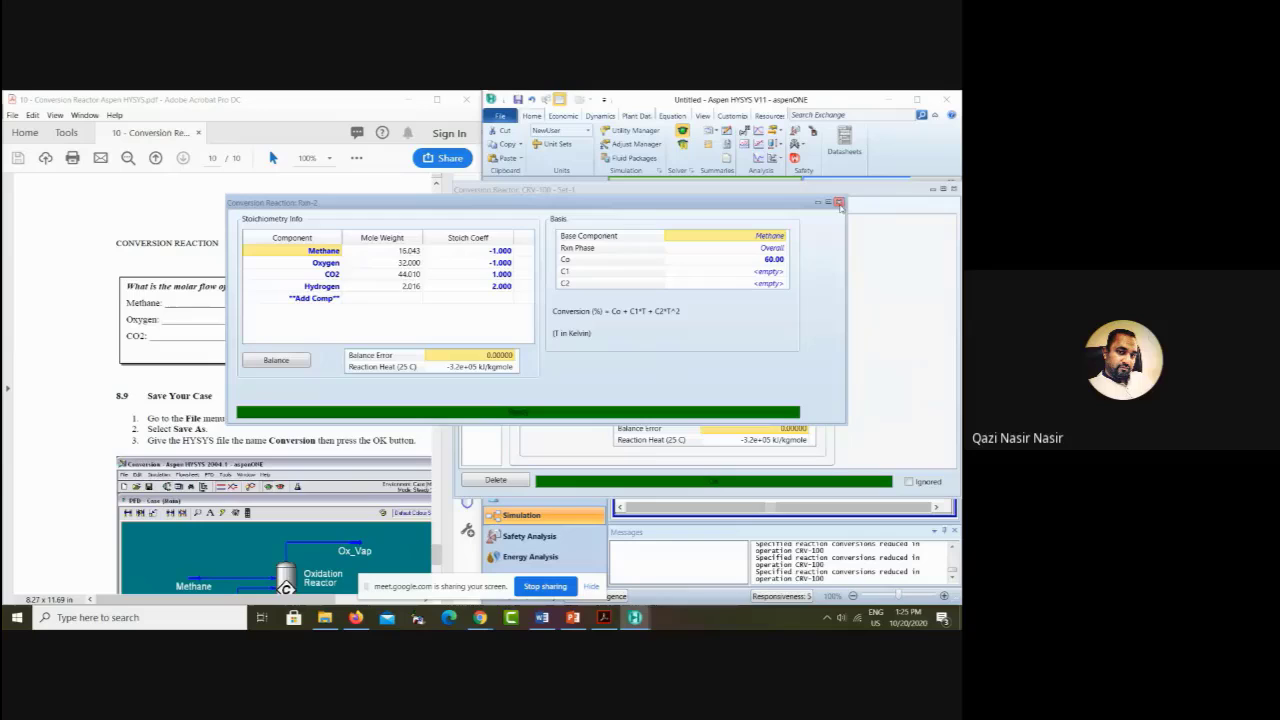
{"action": "left_click", "coordinate": [840, 203]}
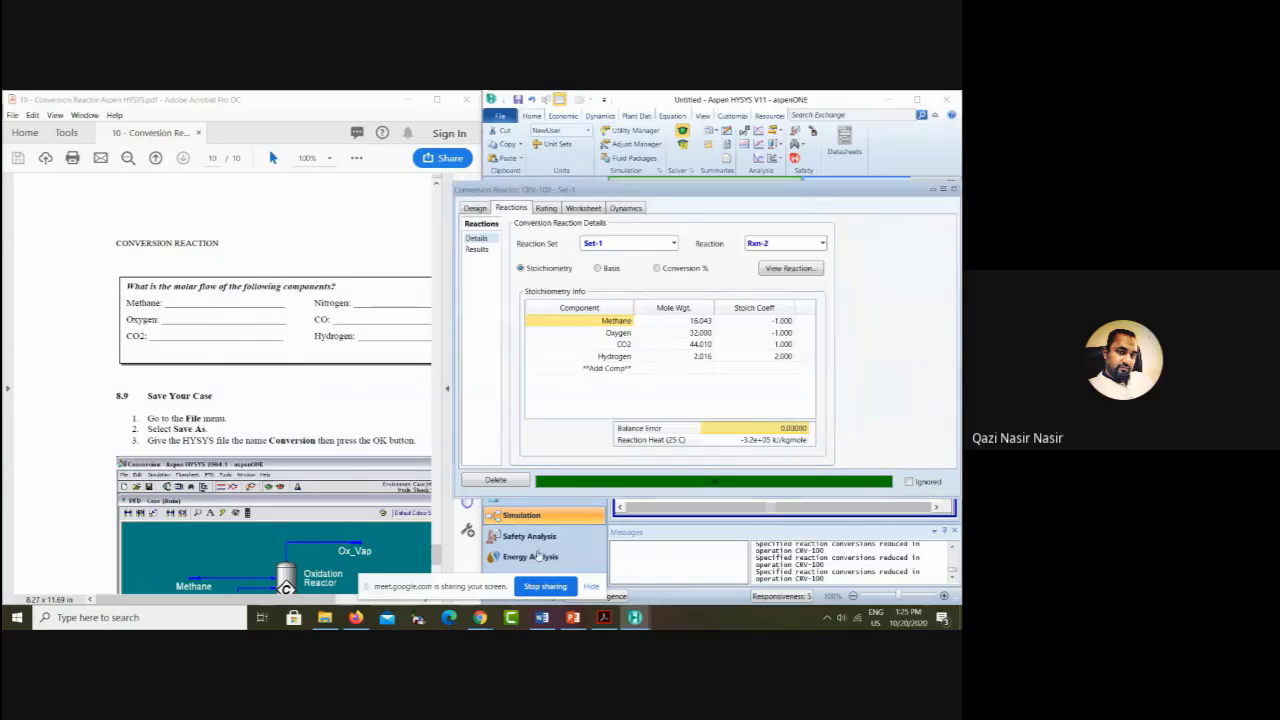
Step: Select Rxn-1, examine its full stoichiometry and conversion basis, and close the reaction and reactor windows
{"action": "left_click", "coordinate": [785, 243]}
{"action": "left_click", "coordinate": [766, 256]}
{"action": "left_click", "coordinate": [779, 270]}
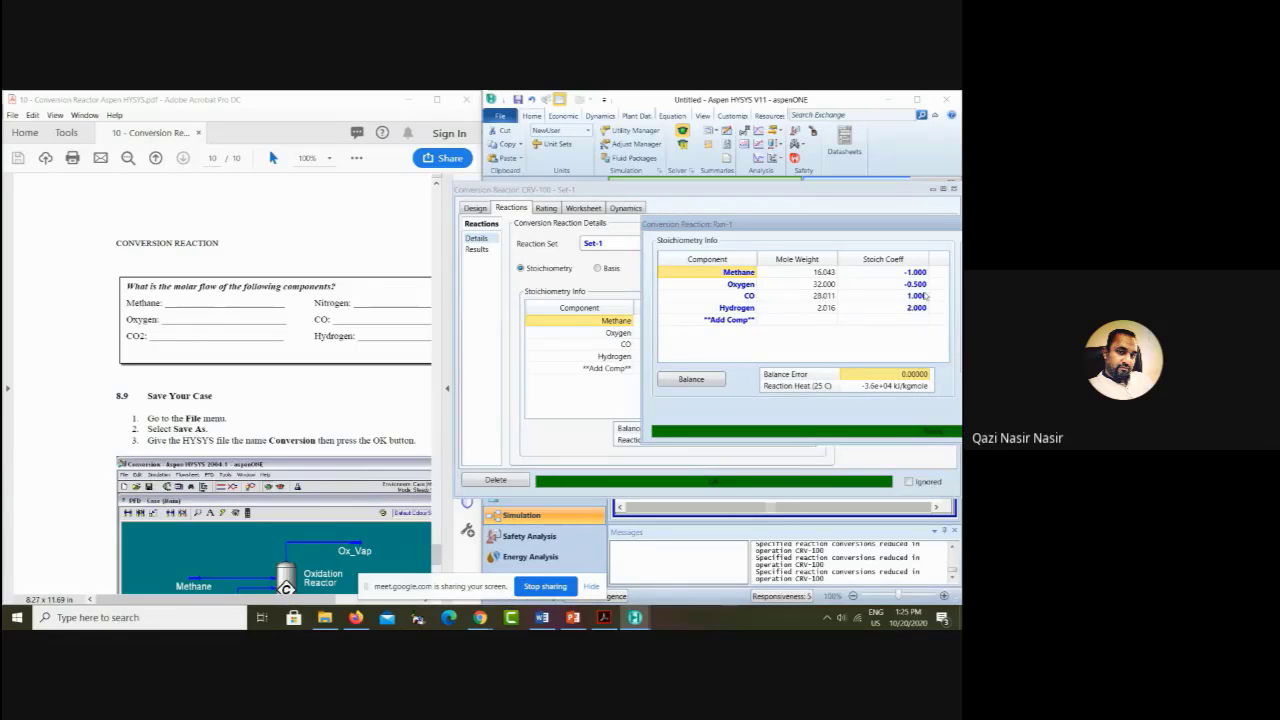
{"action": "left_click_drag", "start_coordinate": [904, 228], "coordinate": [647, 254]}
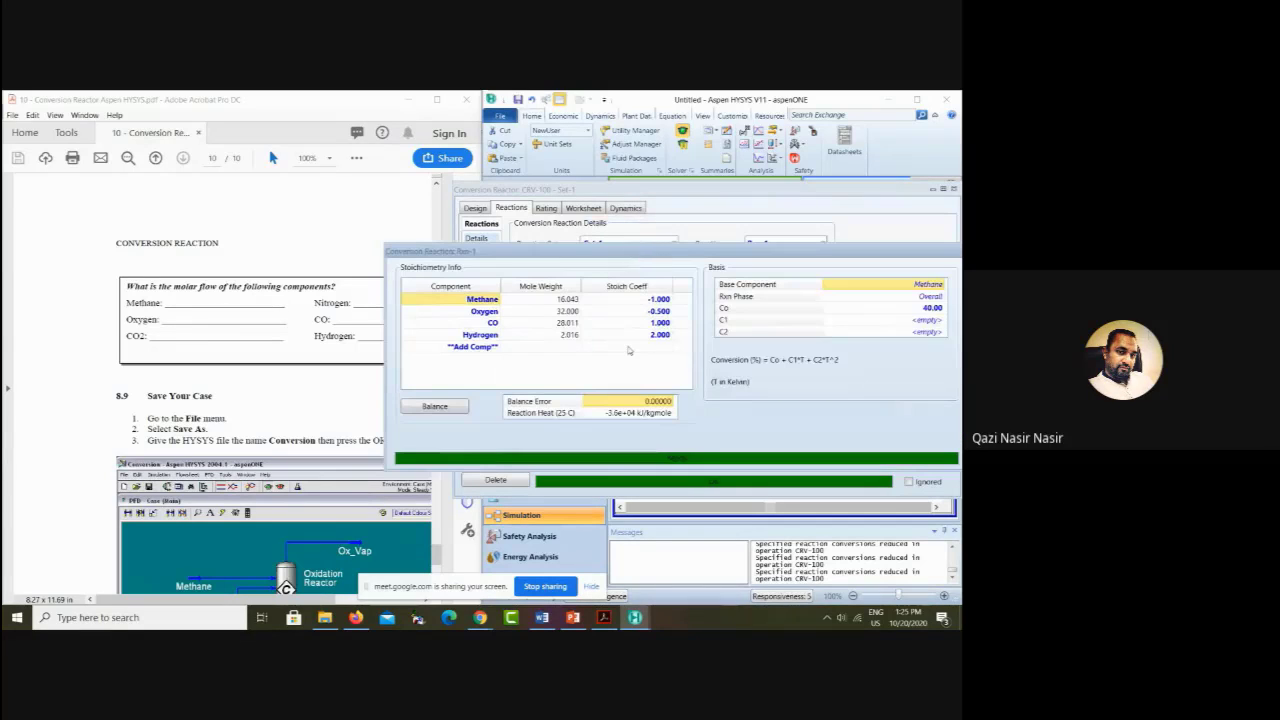
{"action": "left_click_drag", "start_coordinate": [884, 251], "coordinate": [707, 239]}
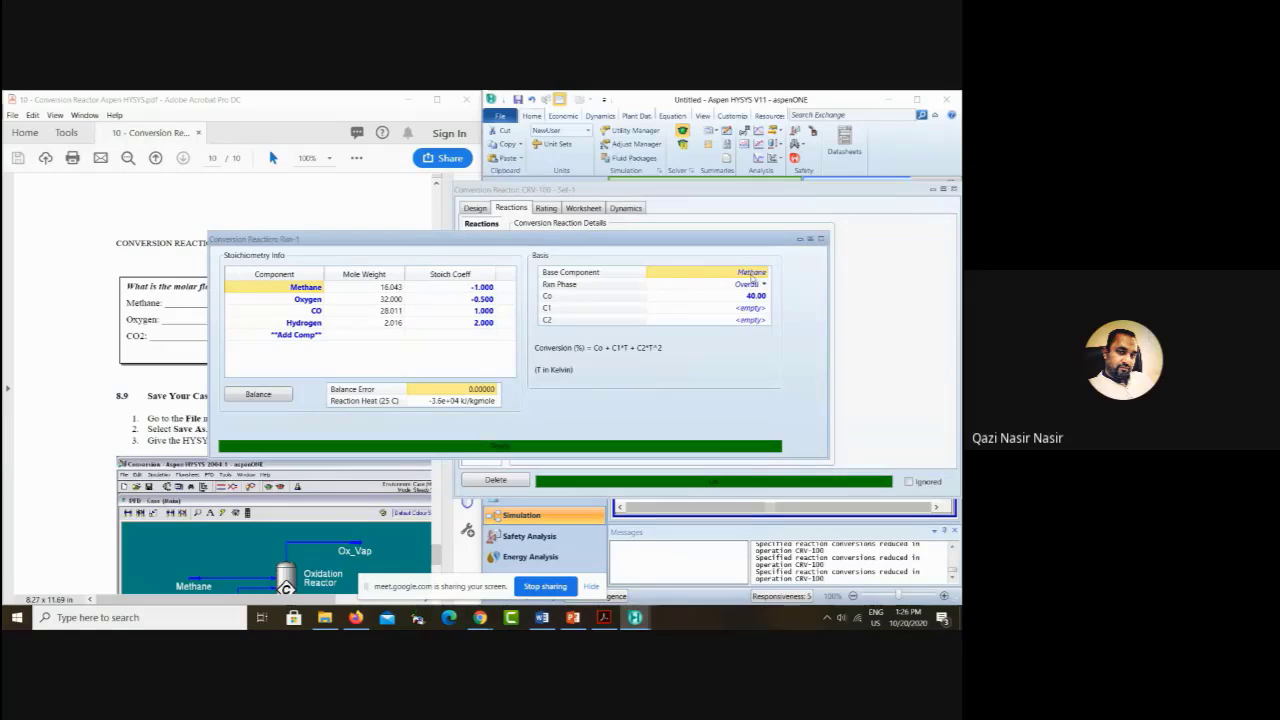
{"action": "left_click", "coordinate": [824, 238]}
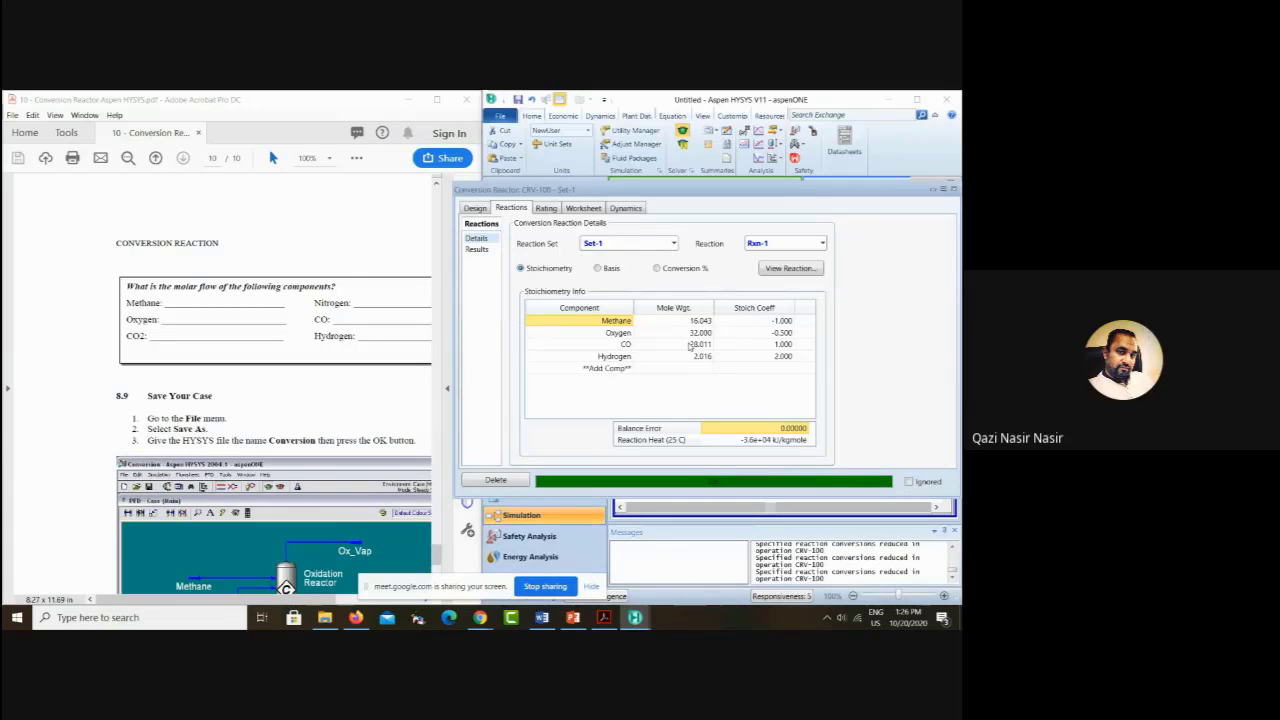
{"action": "left_click_drag", "start_coordinate": [734, 199], "coordinate": [567, 184]}
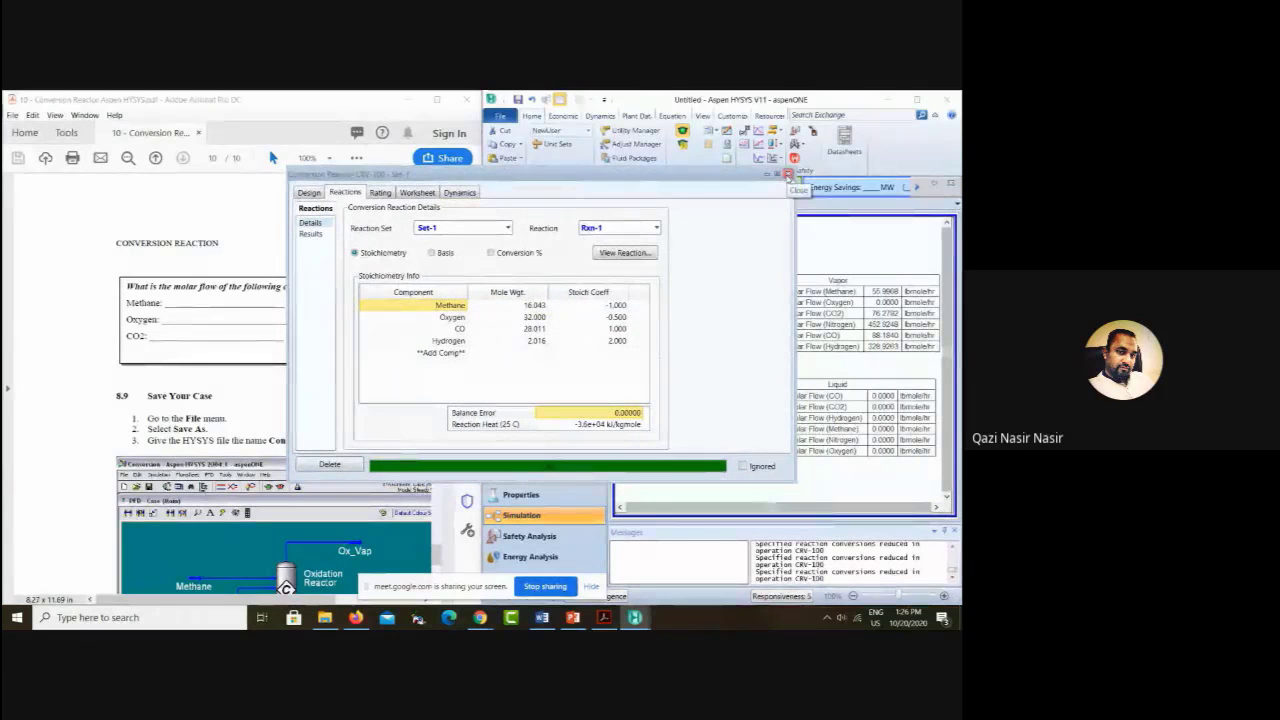
{"action": "left_click", "coordinate": [788, 174]}
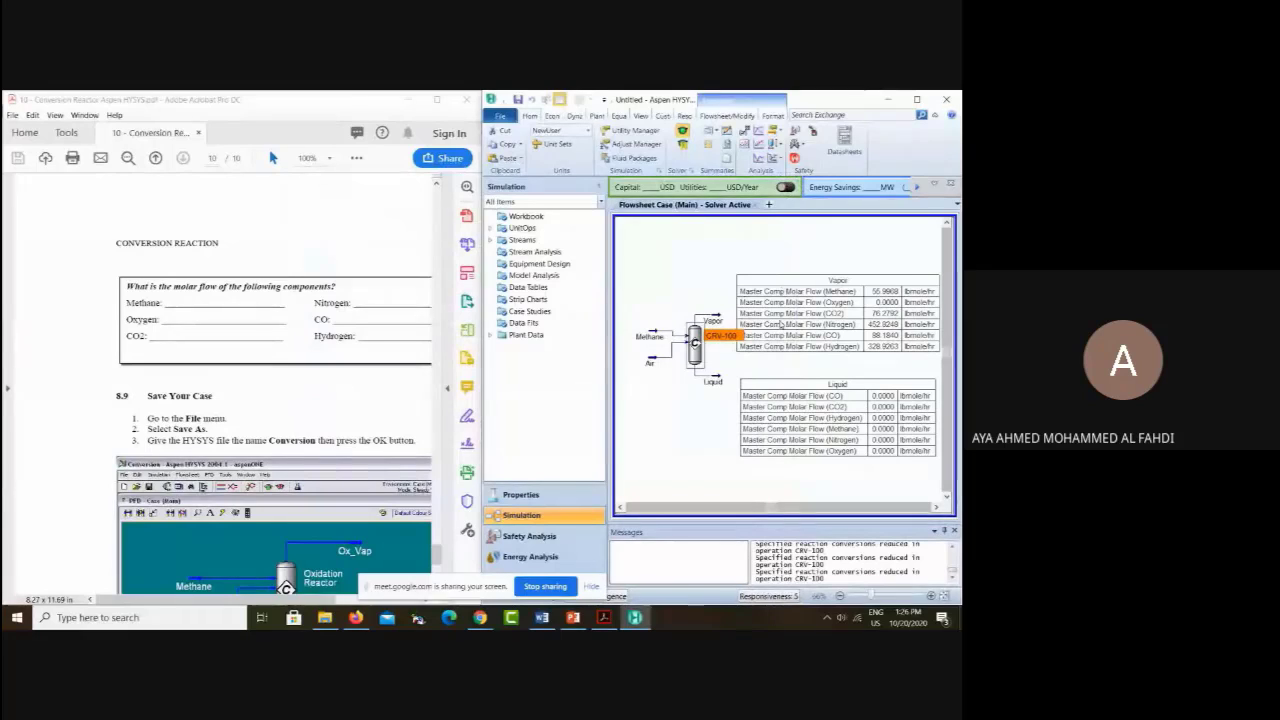
Step: Open the units of measure settings and search the NewUser display units for the component molar flow entry
{"action": "left_click", "coordinate": [786, 264]}
{"action": "mouse_move", "coordinate": [693, 345]}
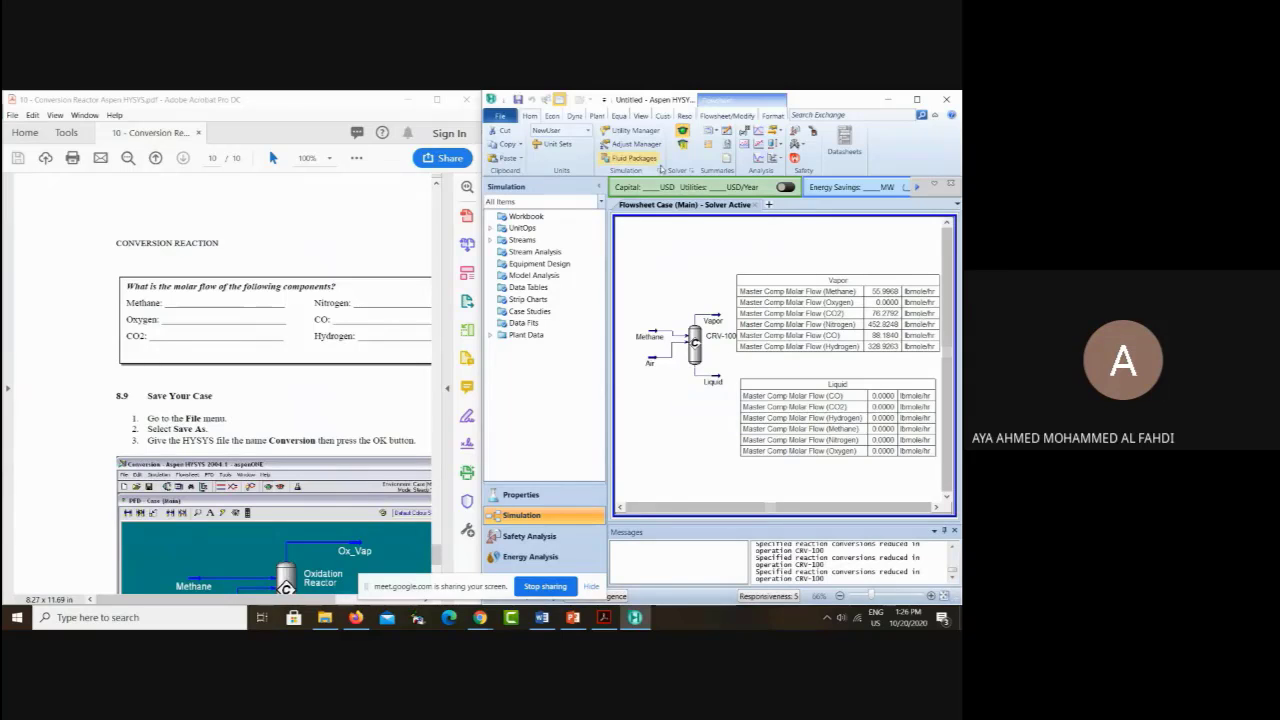
{"action": "left_click", "coordinate": [558, 144]}
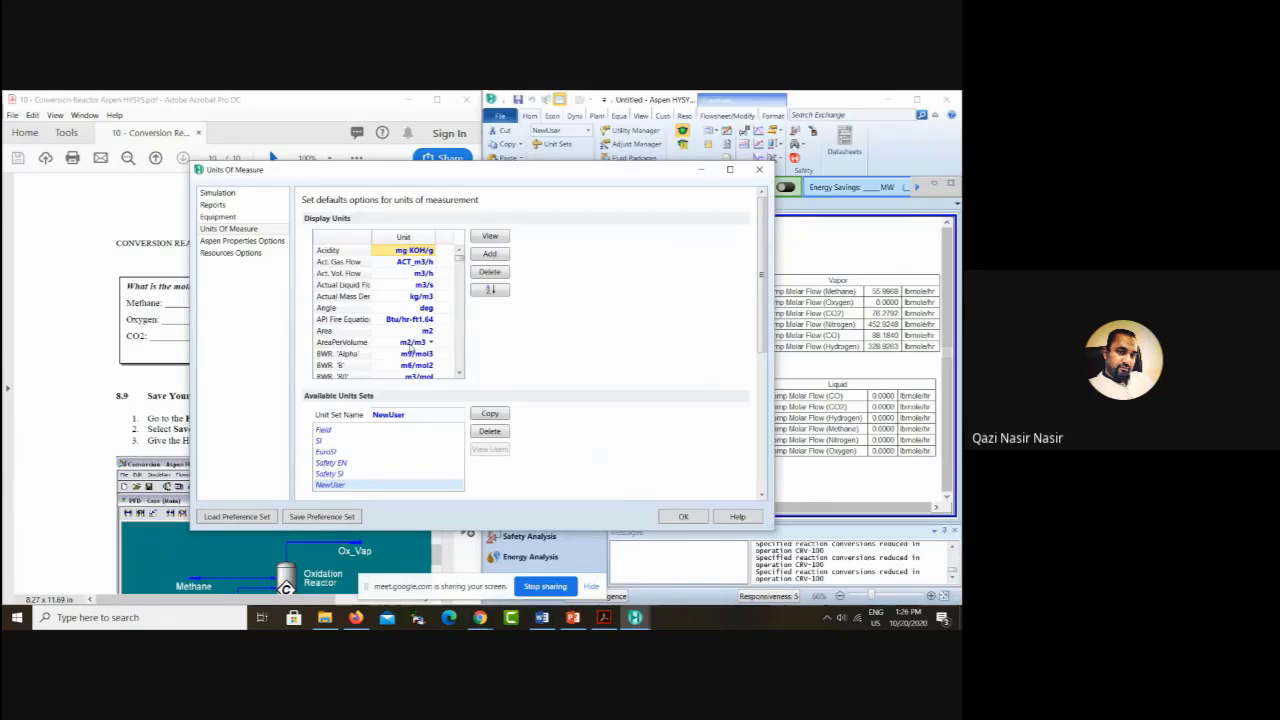
{"action": "scroll", "coordinate": [410, 346], "scroll_direction": "down", "scroll_amount": 15}
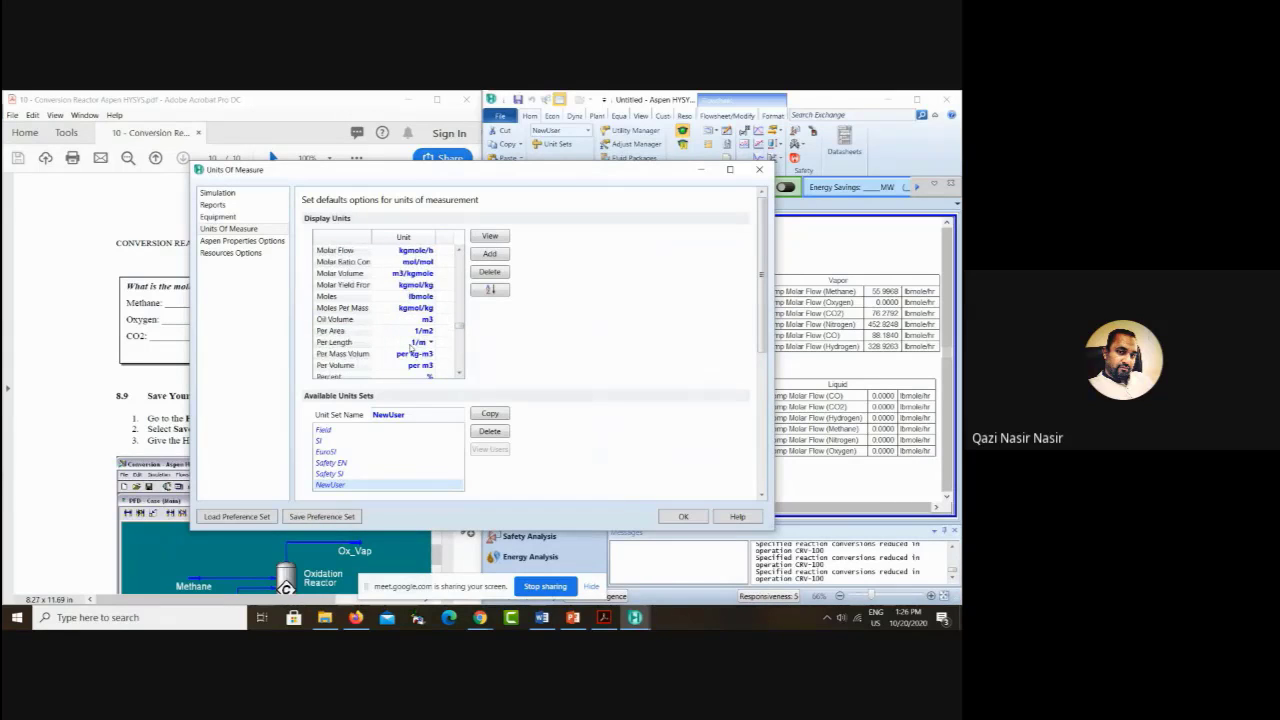
{"action": "scroll", "coordinate": [410, 347], "scroll_direction": "down", "scroll_amount": 9}
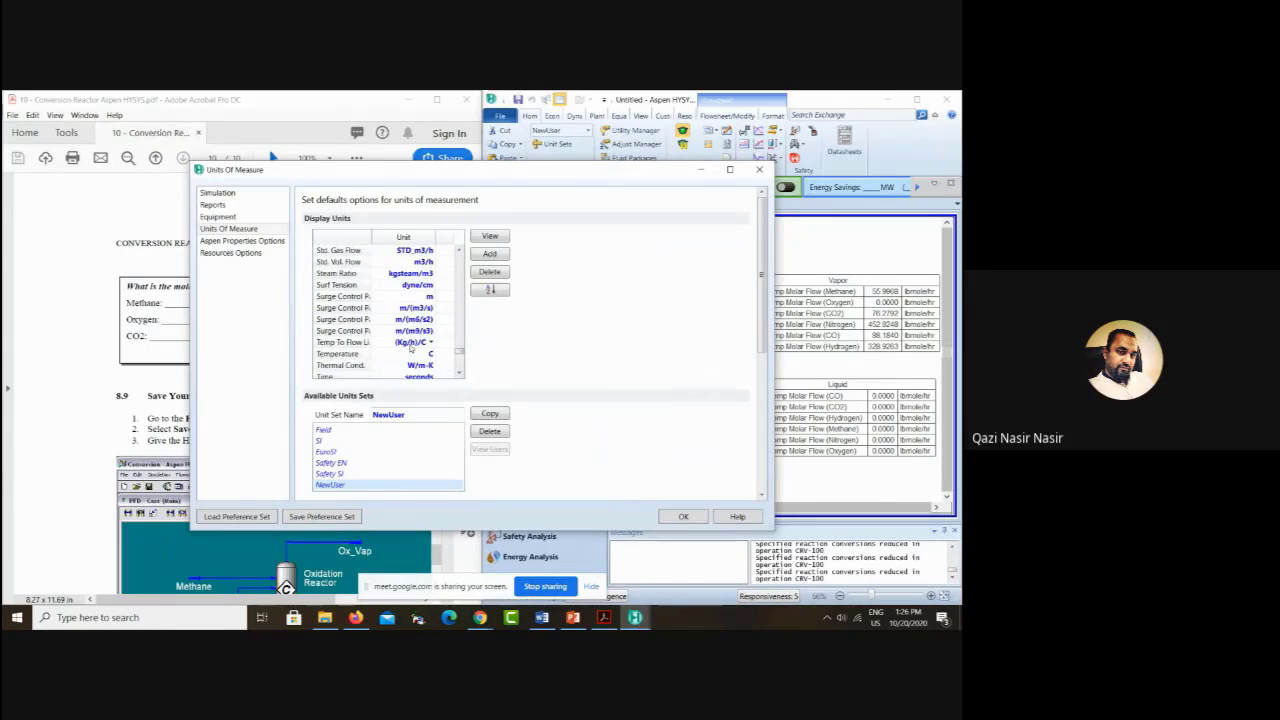
{"action": "scroll", "coordinate": [410, 348], "scroll_direction": "up", "scroll_amount": 11}
{"action": "scroll", "coordinate": [410, 347], "scroll_direction": "up", "scroll_amount": 5}
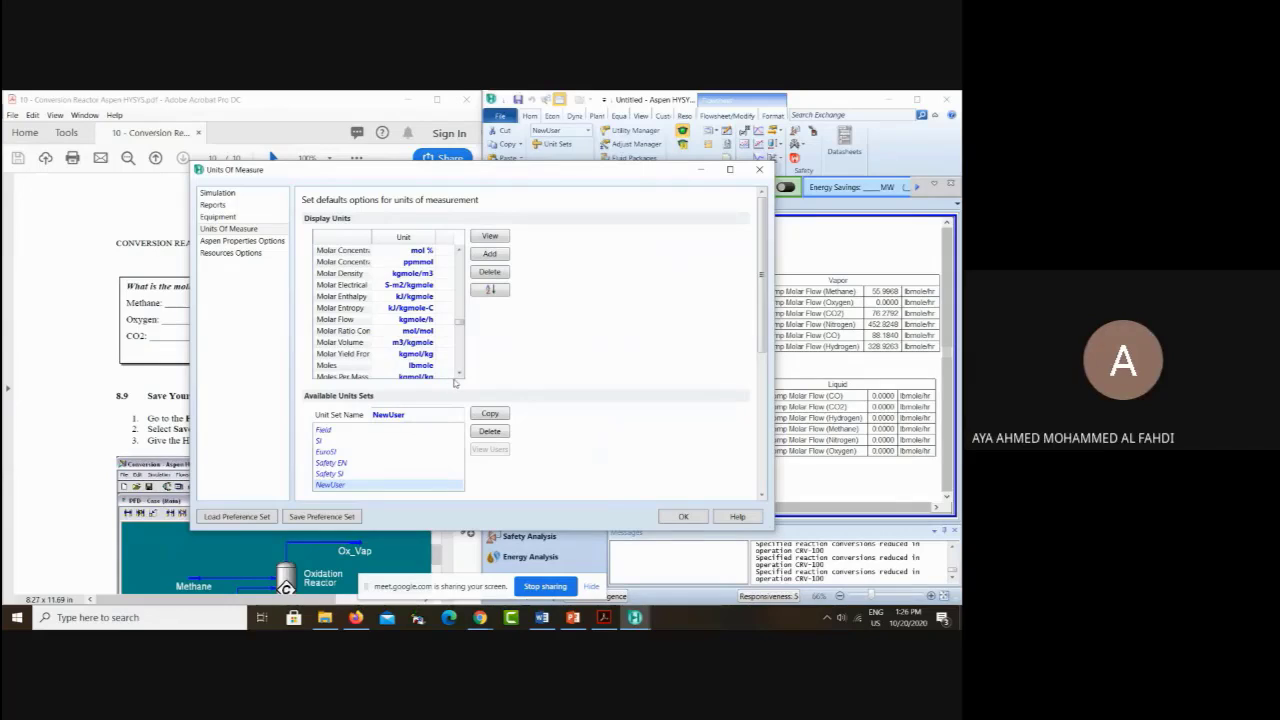
{"action": "left_click", "coordinate": [459, 373]}
{"action": "left_click", "coordinate": [459, 373]}
{"action": "left_click", "coordinate": [459, 373]}
{"action": "left_click", "coordinate": [459, 373]}
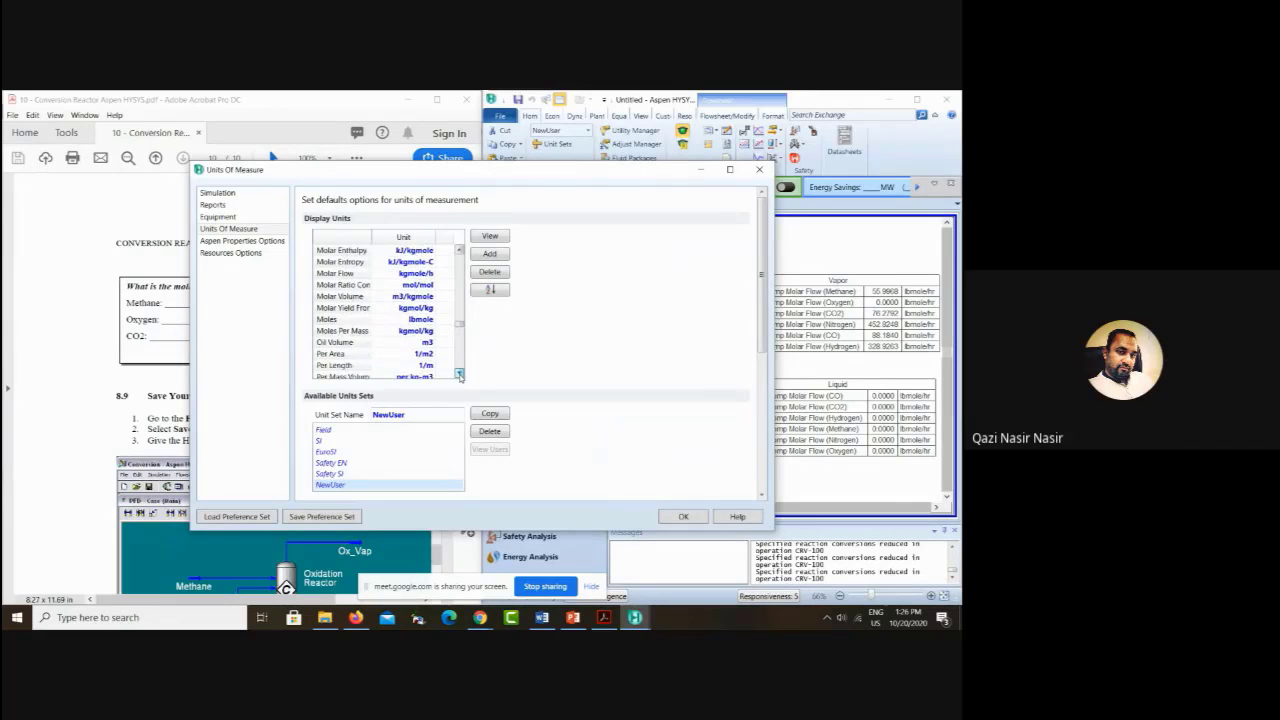
{"action": "left_click", "coordinate": [459, 373]}
{"action": "left_click", "coordinate": [459, 373]}
{"action": "left_click", "coordinate": [459, 373]}
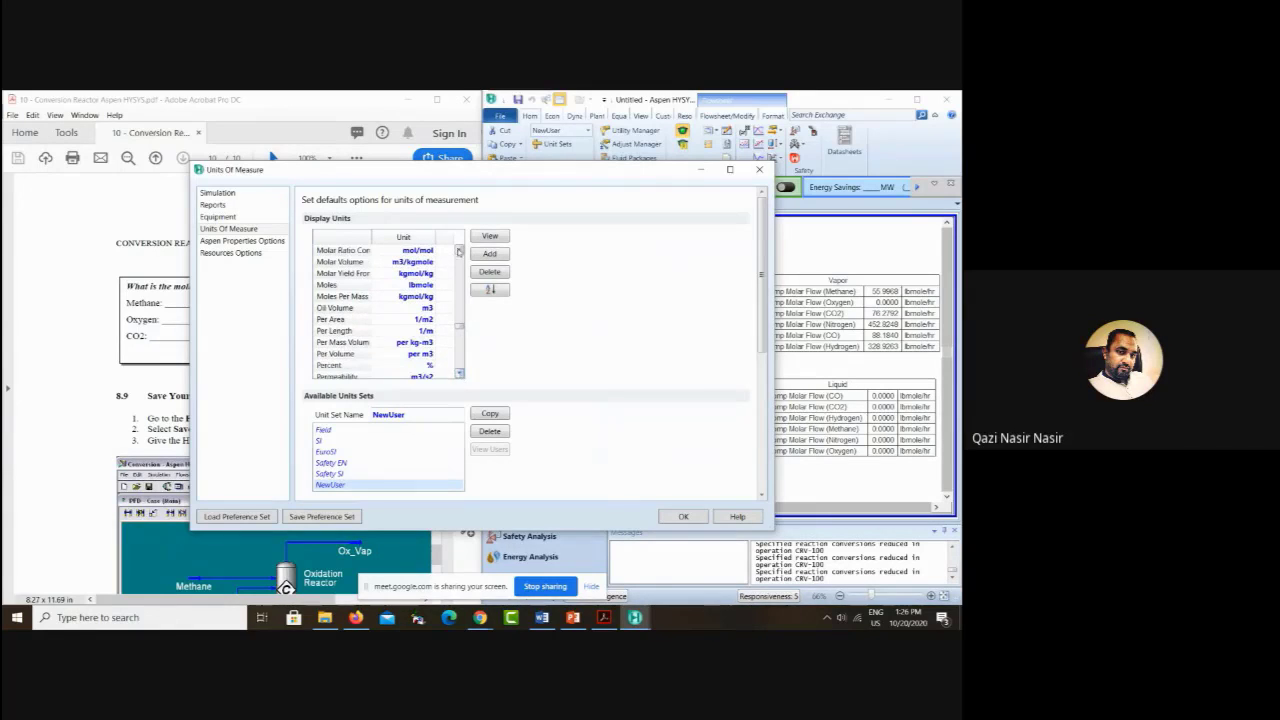
{"action": "left_click", "coordinate": [459, 250]}
{"action": "left_click", "coordinate": [459, 250]}
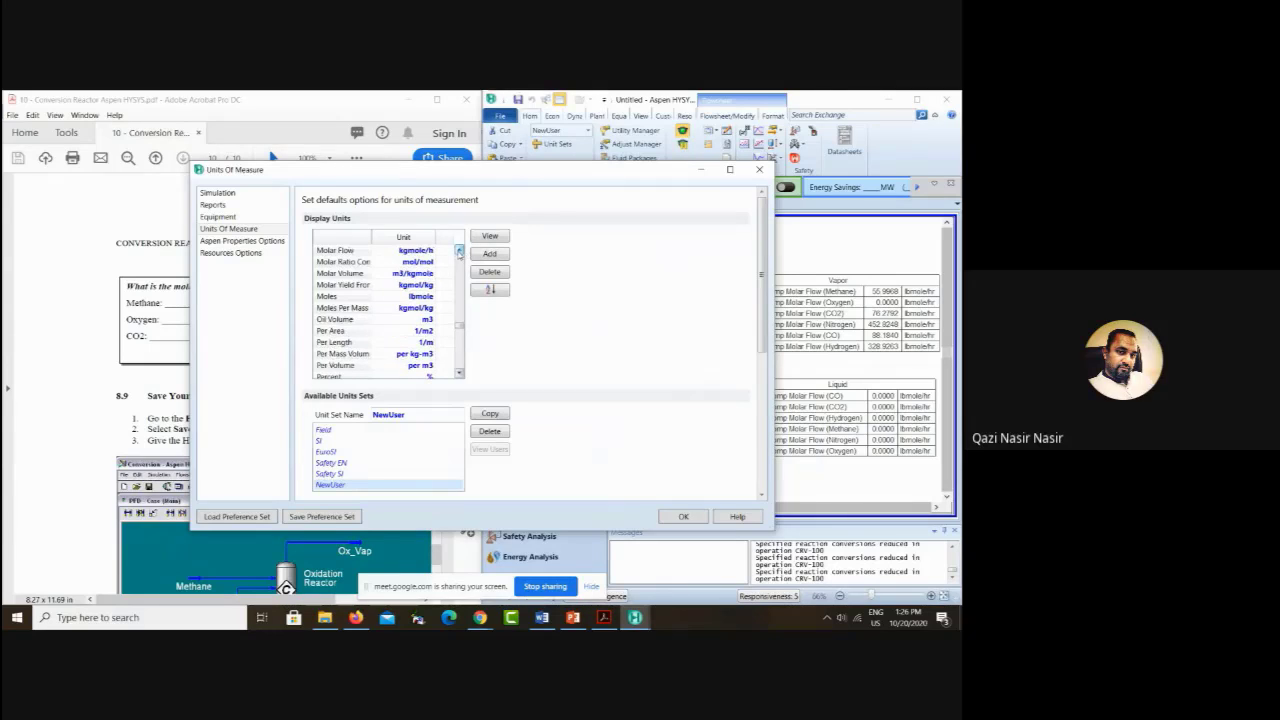
{"action": "left_click", "coordinate": [459, 250]}
{"action": "left_click", "coordinate": [459, 250]}
{"action": "left_click", "coordinate": [459, 250]}
{"action": "left_click", "coordinate": [459, 250]}
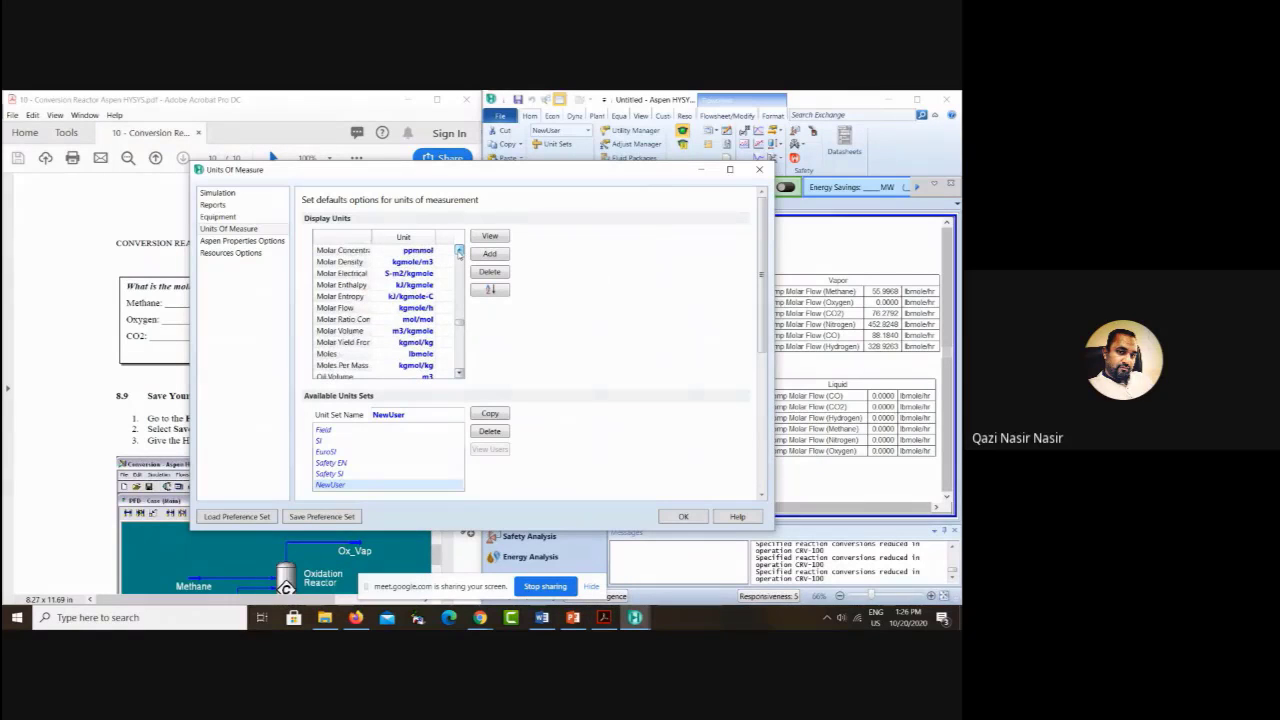
{"action": "left_click", "coordinate": [459, 250]}
{"action": "left_click", "coordinate": [459, 250]}
{"action": "left_click", "coordinate": [459, 250]}
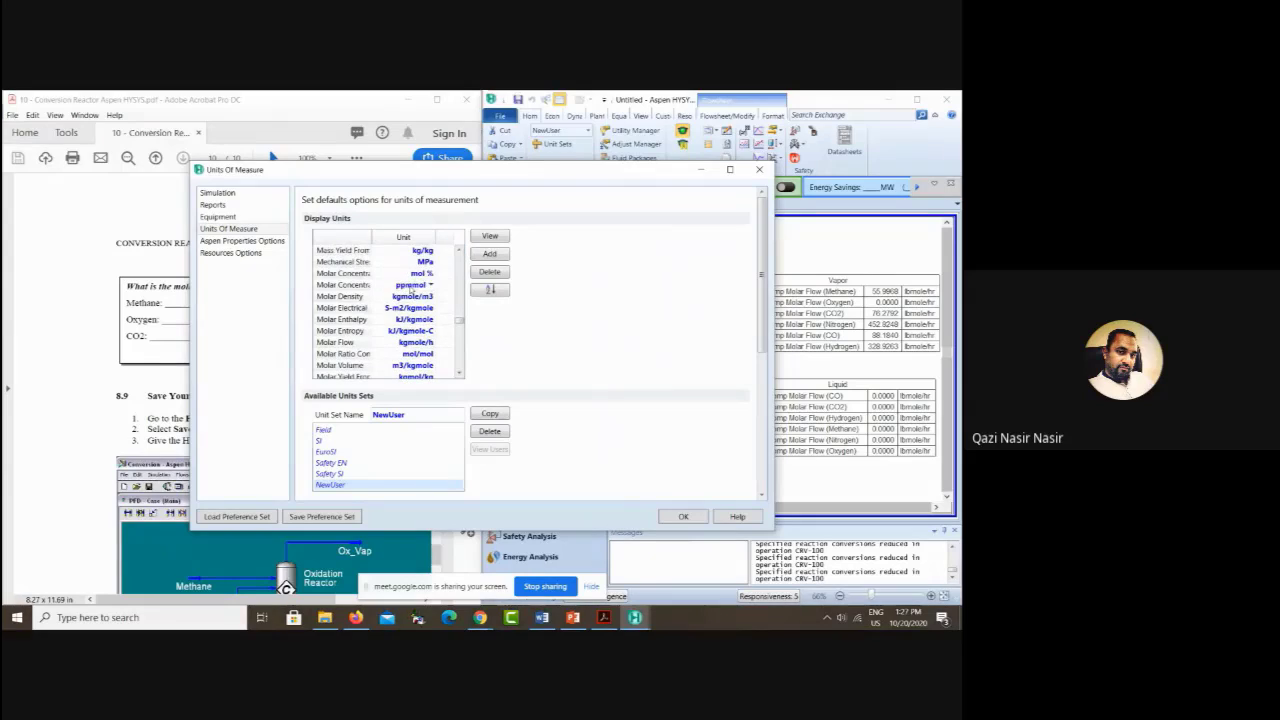
{"action": "left_click", "coordinate": [459, 250]}
{"action": "left_click", "coordinate": [459, 250]}
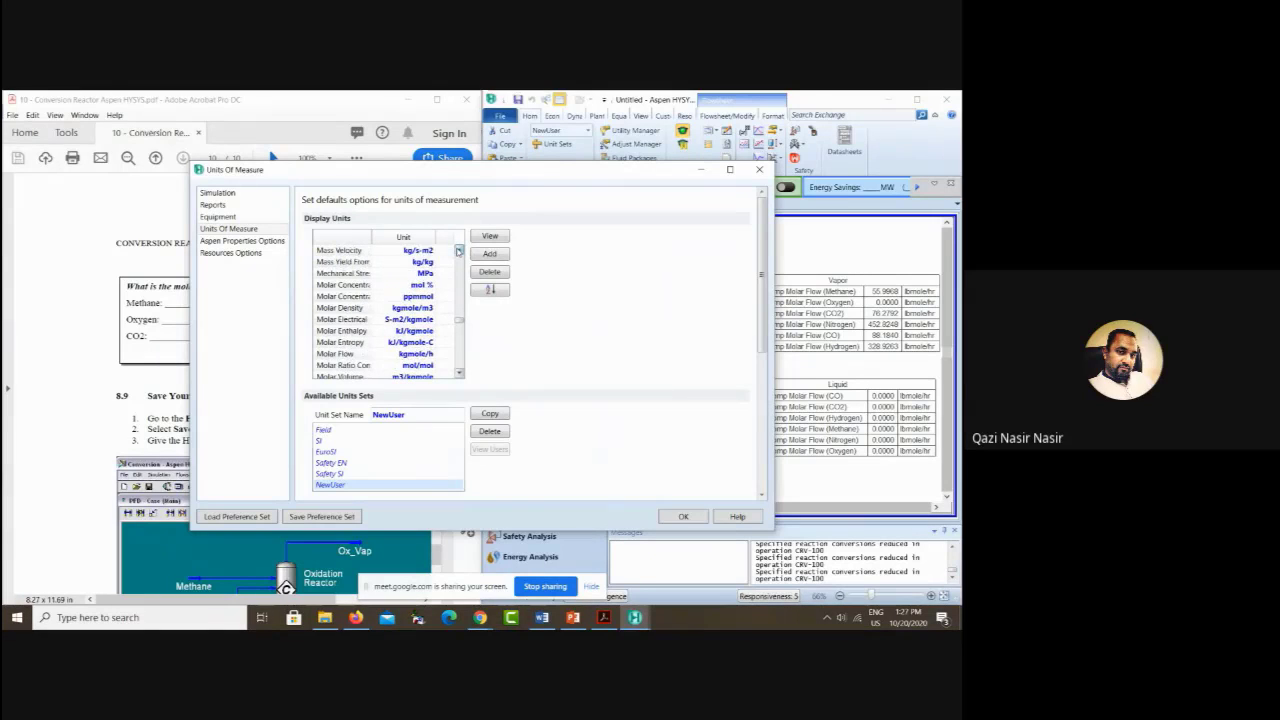
{"action": "left_click", "coordinate": [459, 250]}
{"action": "left_click", "coordinate": [459, 250]}
{"action": "left_click", "coordinate": [459, 250]}
{"action": "left_click", "coordinate": [459, 250]}
{"action": "left_click", "coordinate": [459, 250]}
{"action": "left_click", "coordinate": [459, 250]}
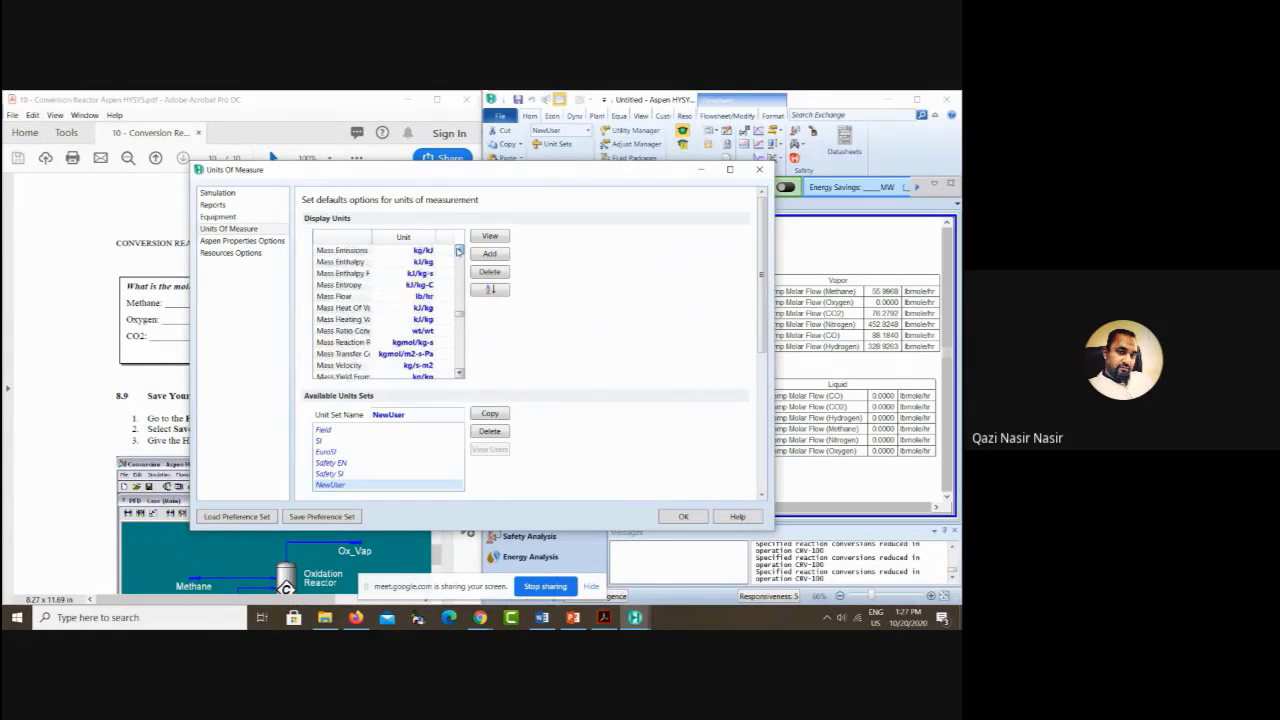
{"action": "left_click", "coordinate": [459, 250]}
{"action": "left_click", "coordinate": [459, 250]}
{"action": "left_click", "coordinate": [459, 250]}
{"action": "left_click", "coordinate": [459, 250]}
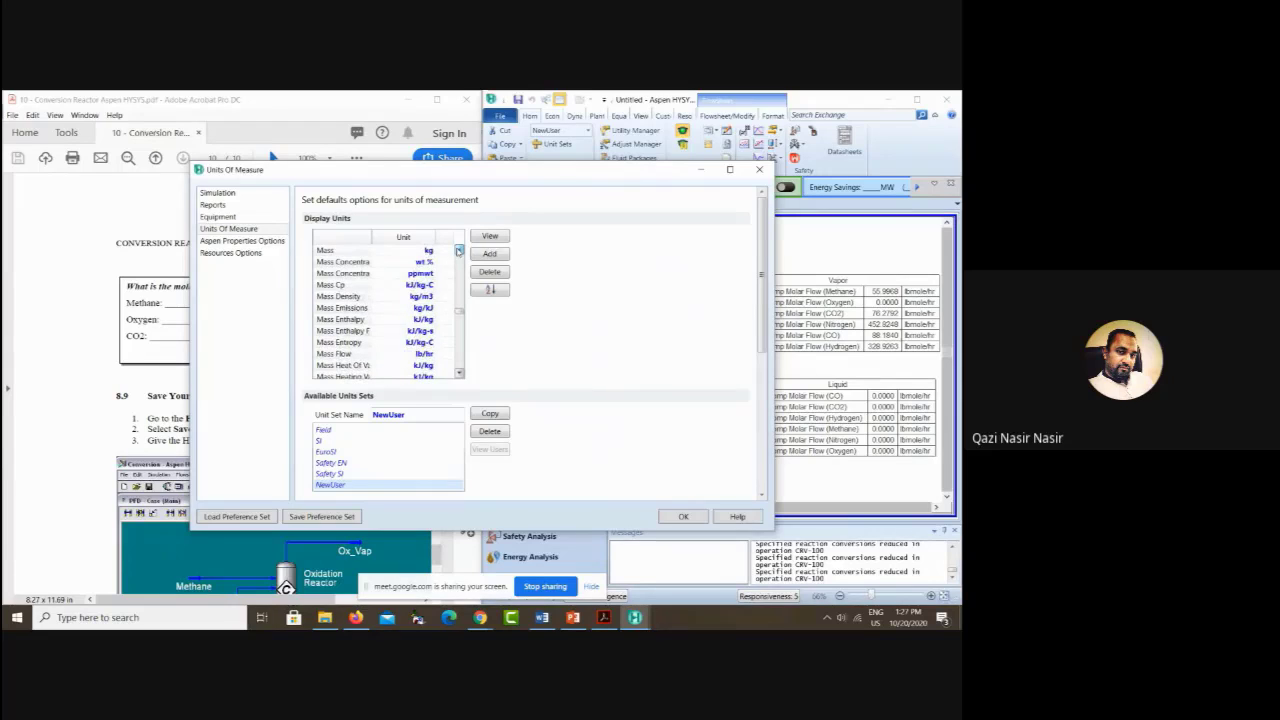
{"action": "left_click", "coordinate": [459, 250]}
{"action": "left_click", "coordinate": [459, 250]}
{"action": "left_click", "coordinate": [459, 250]}
{"action": "left_click", "coordinate": [459, 250]}
{"action": "left_click", "coordinate": [459, 250]}
{"action": "left_click", "coordinate": [459, 250]}
{"action": "left_click", "coordinate": [459, 250]}
{"action": "left_click", "coordinate": [459, 250]}
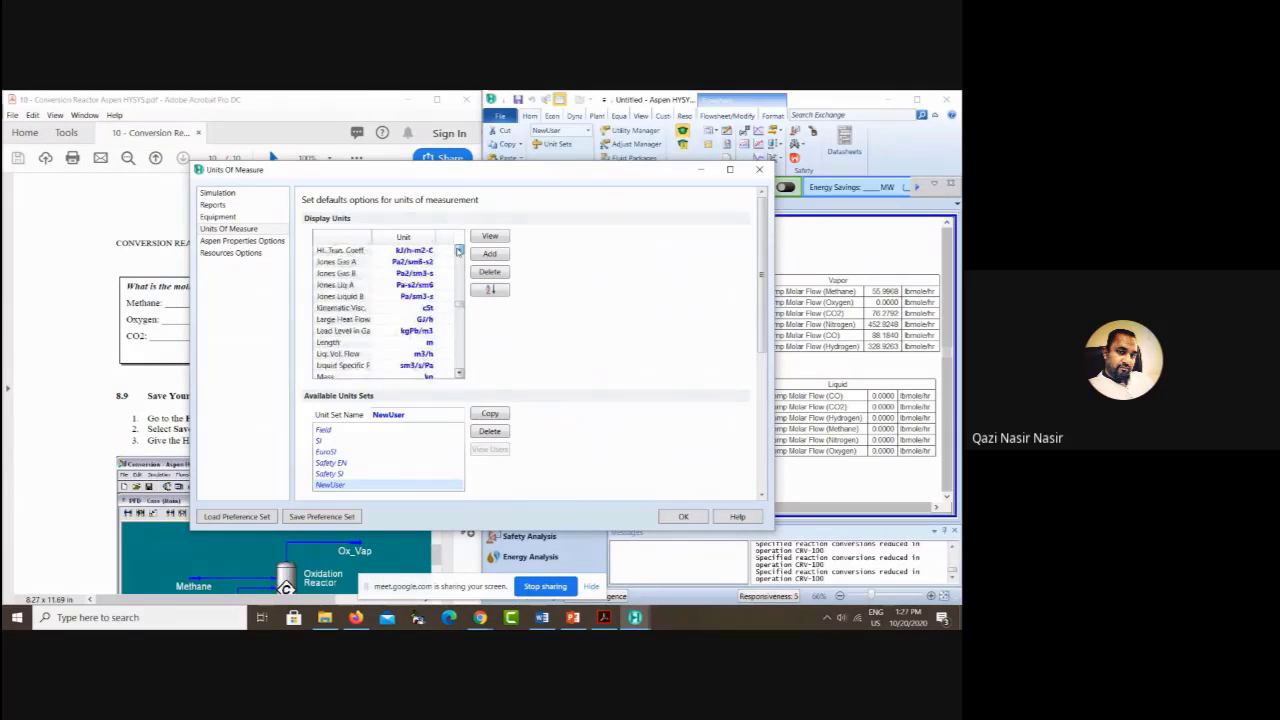
{"action": "left_click", "coordinate": [459, 250]}
{"action": "scroll", "coordinate": [461, 305], "scroll_direction": "up", "scroll_amount": 10}
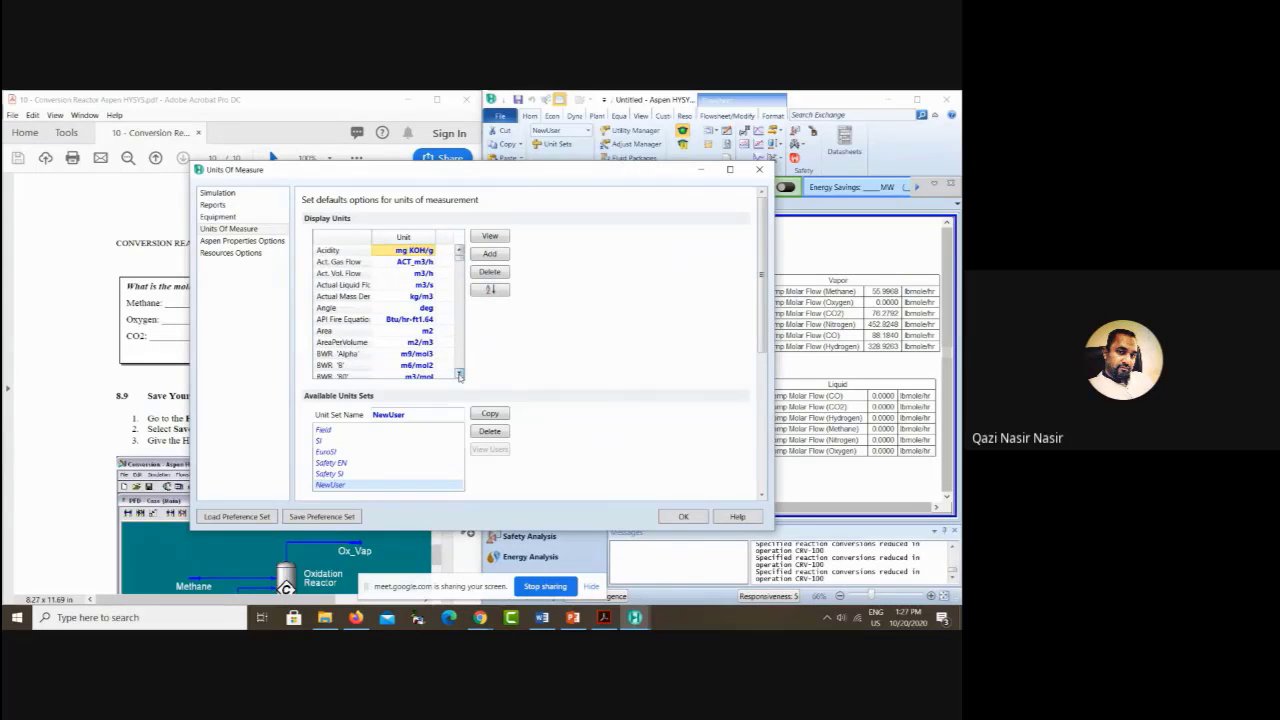
Step: Set the Comp. Mole Flow unit of the NewUser unit set to kgmole/h and confirm the units settings
{"action": "scroll", "coordinate": [459, 375], "scroll_direction": "down", "scroll_amount": 4}
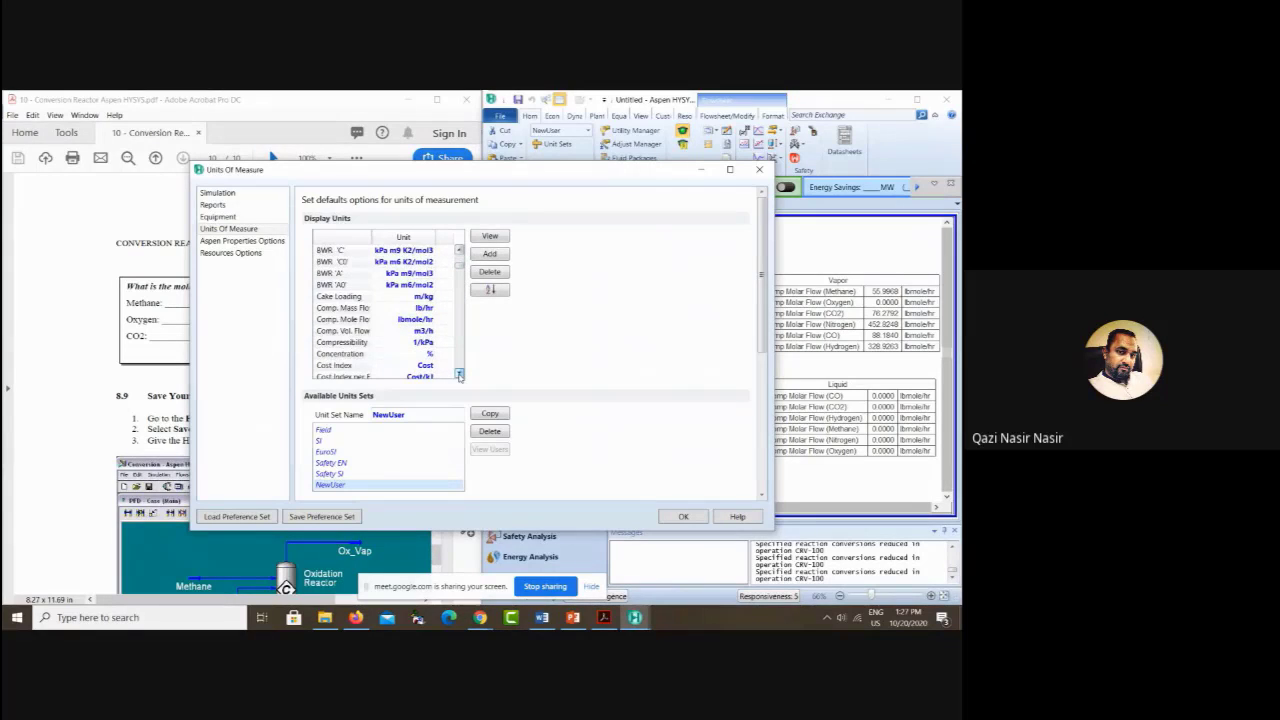
{"action": "left_click", "coordinate": [459, 375]}
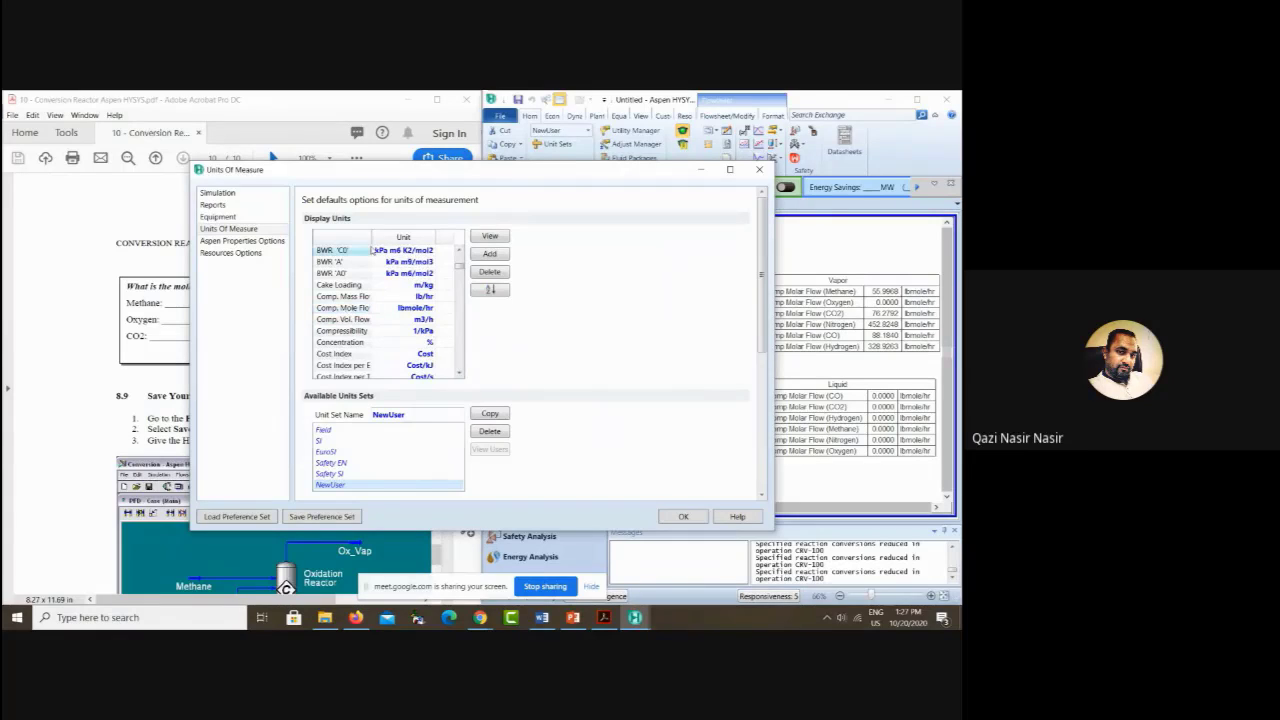
{"action": "double_click", "coordinate": [372, 238]}
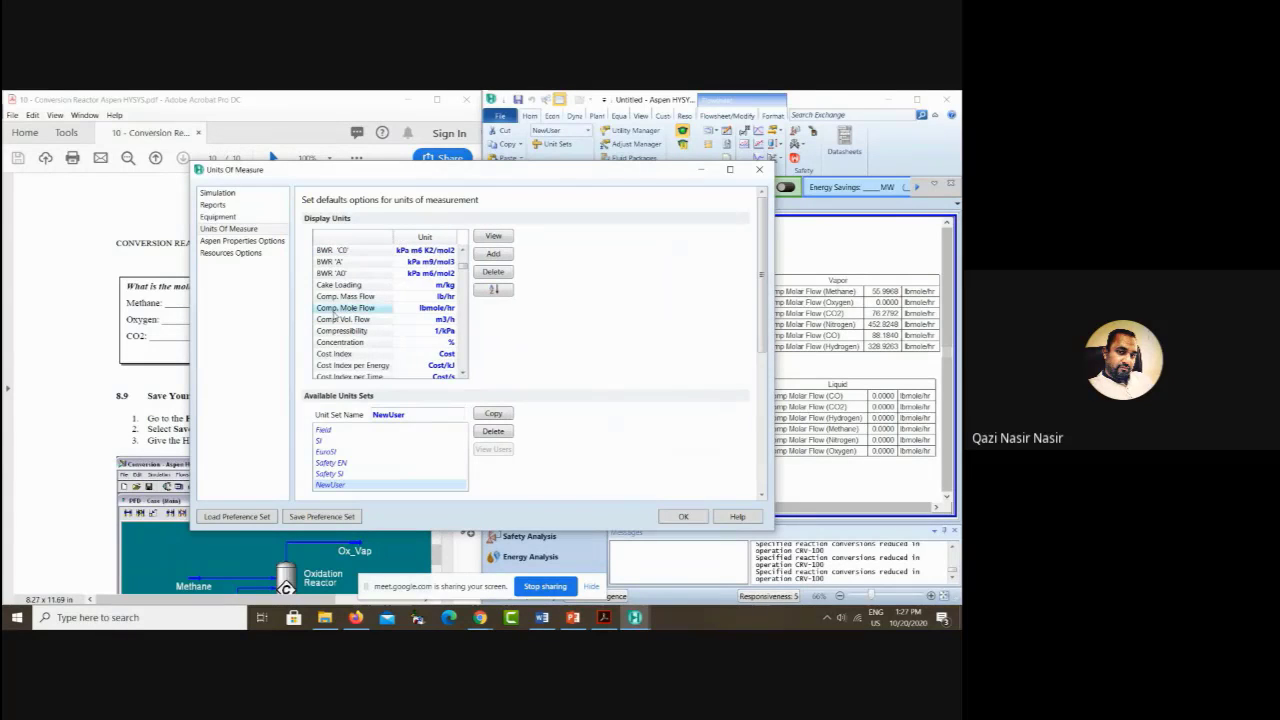
{"action": "left_click", "coordinate": [430, 308]}
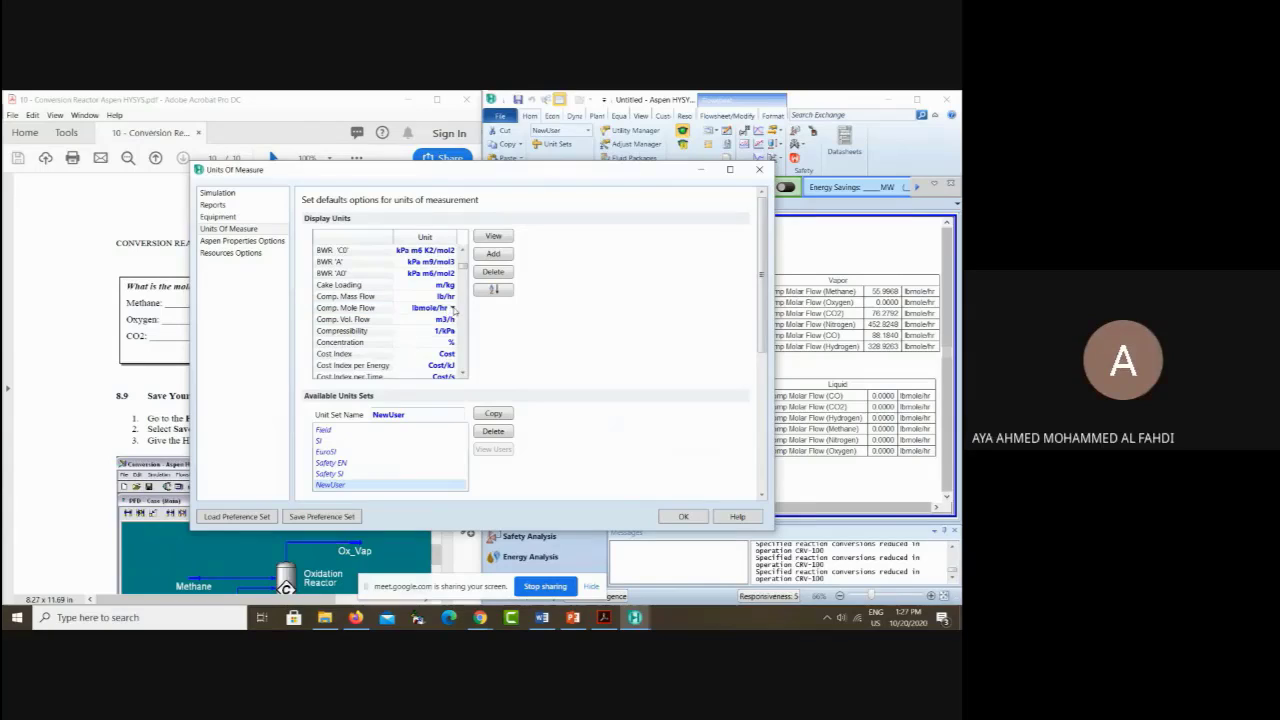
{"action": "left_click", "coordinate": [453, 308]}
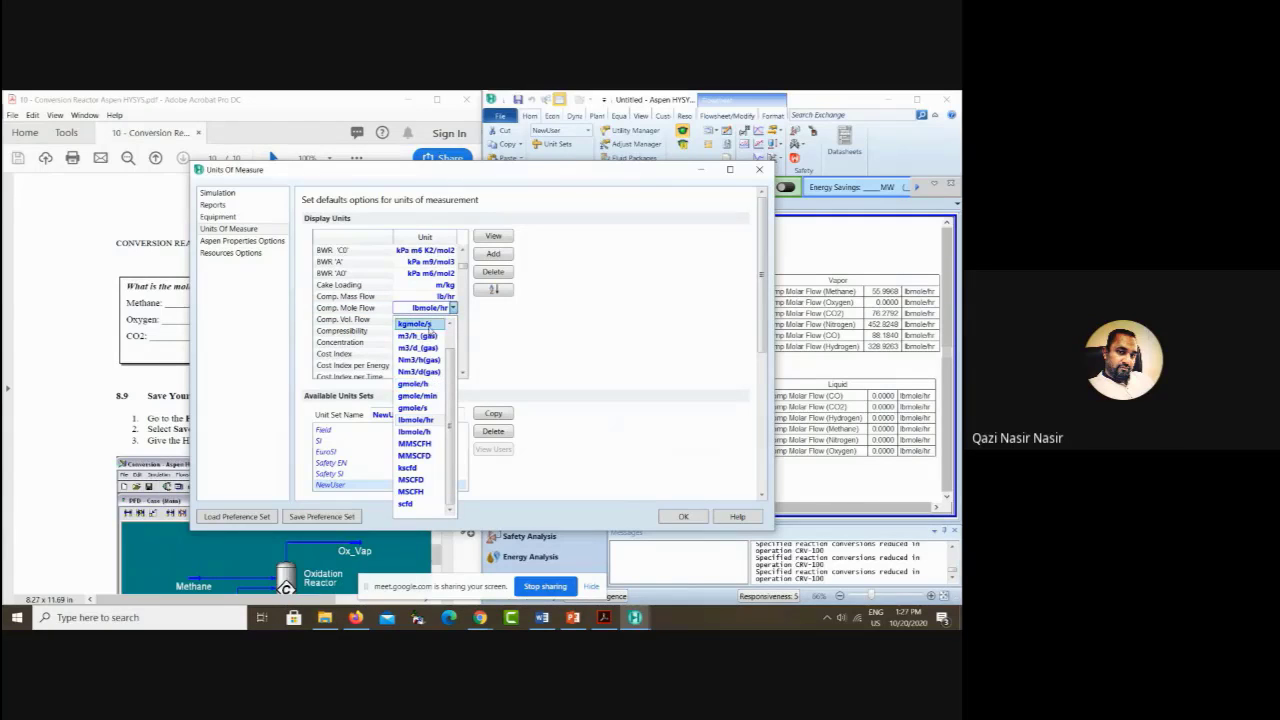
{"action": "scroll", "coordinate": [440, 360], "scroll_direction": "up", "scroll_amount": 1}
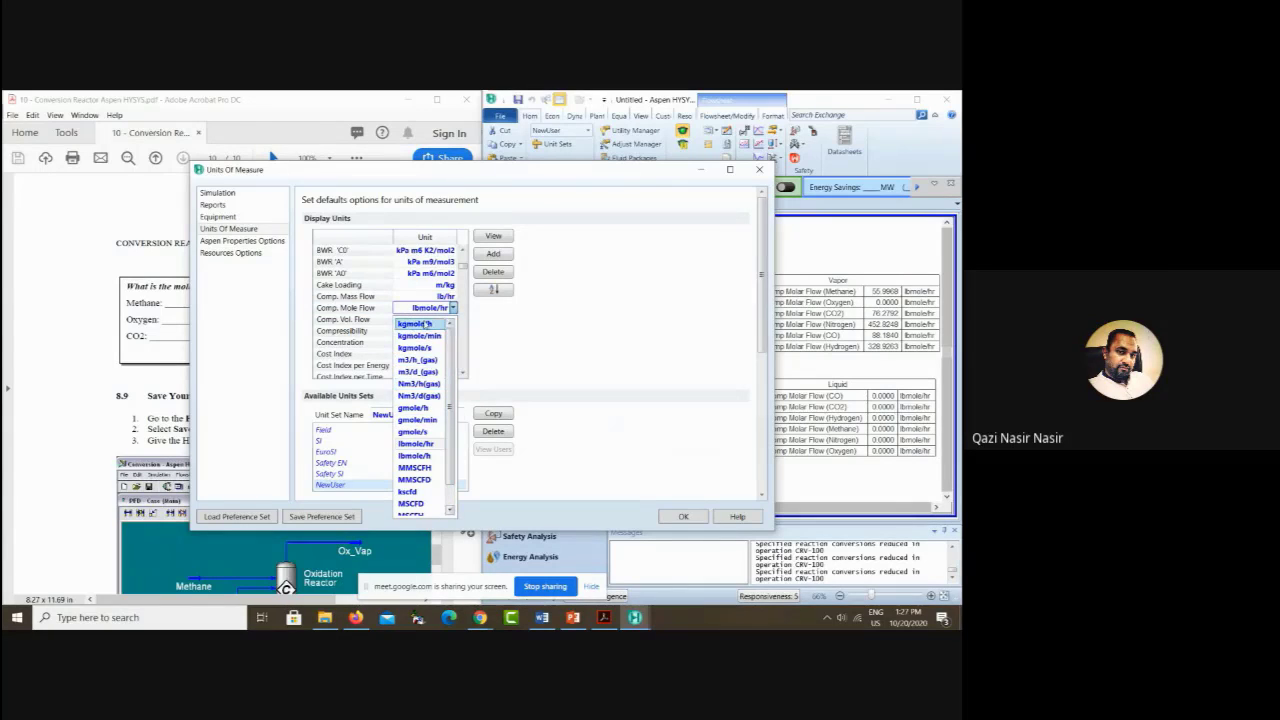
{"action": "left_click", "coordinate": [425, 324]}
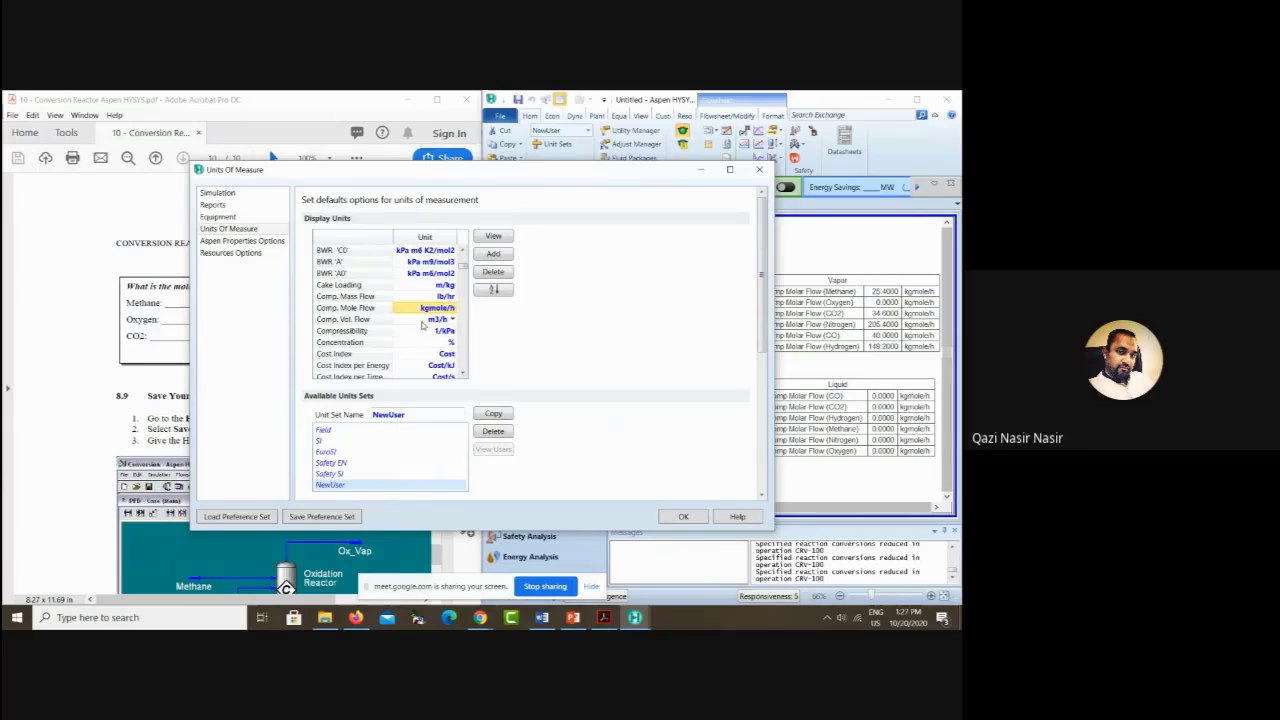
{"action": "left_click", "coordinate": [690, 516]}
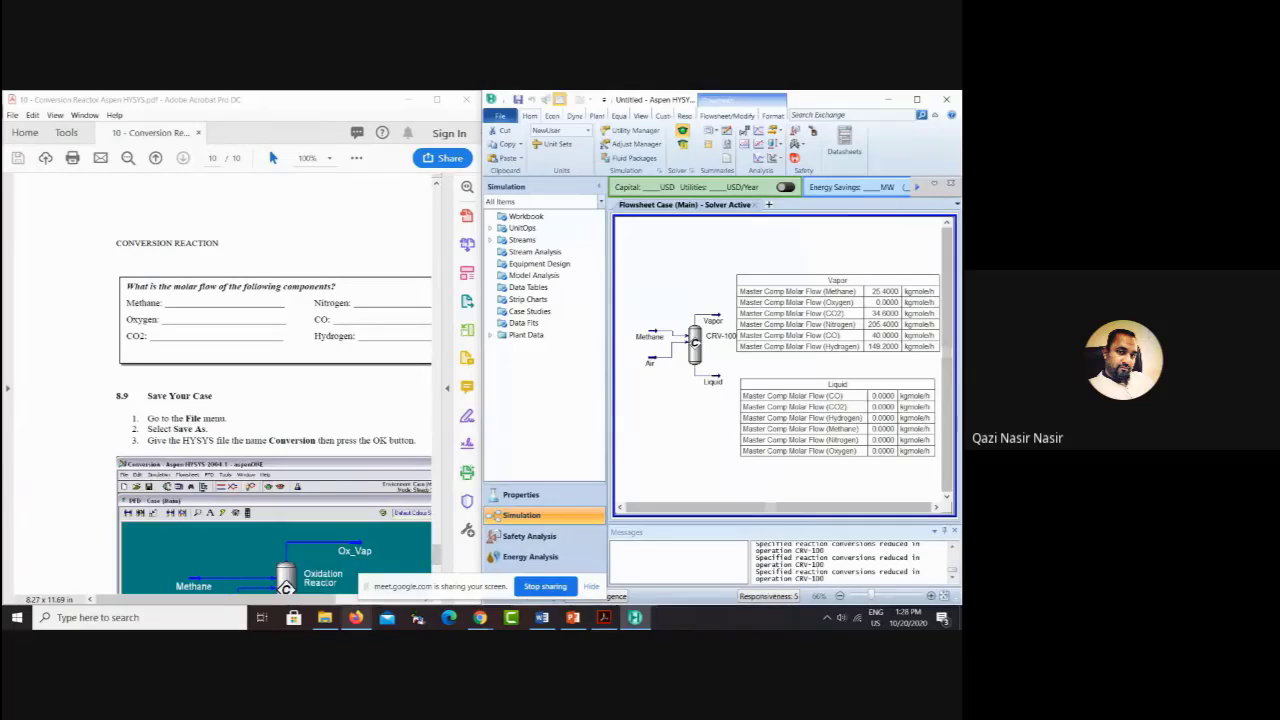
Step: Switch to the Moodle course page in Firefox, check Tuesday 27 October 2020 in the system calendar, and return to the flowsheet
{"action": "left_click", "coordinate": [356, 618]}
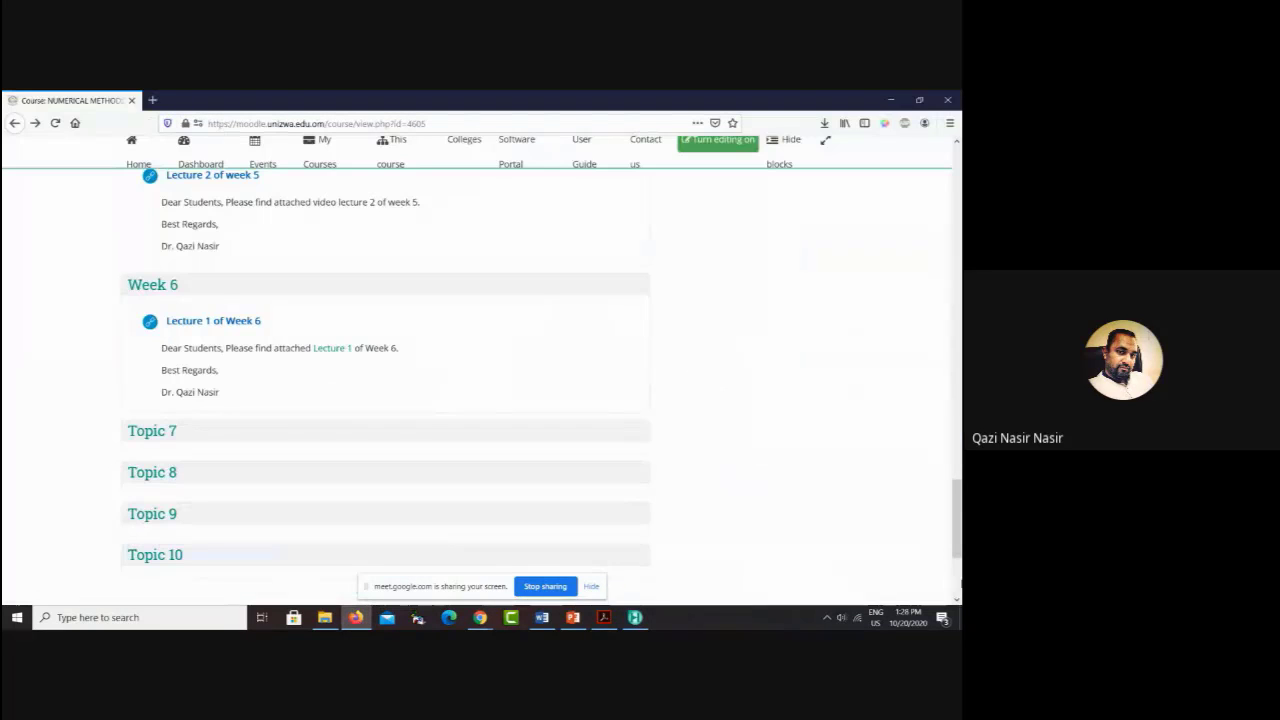
{"action": "left_click", "coordinate": [827, 617]}
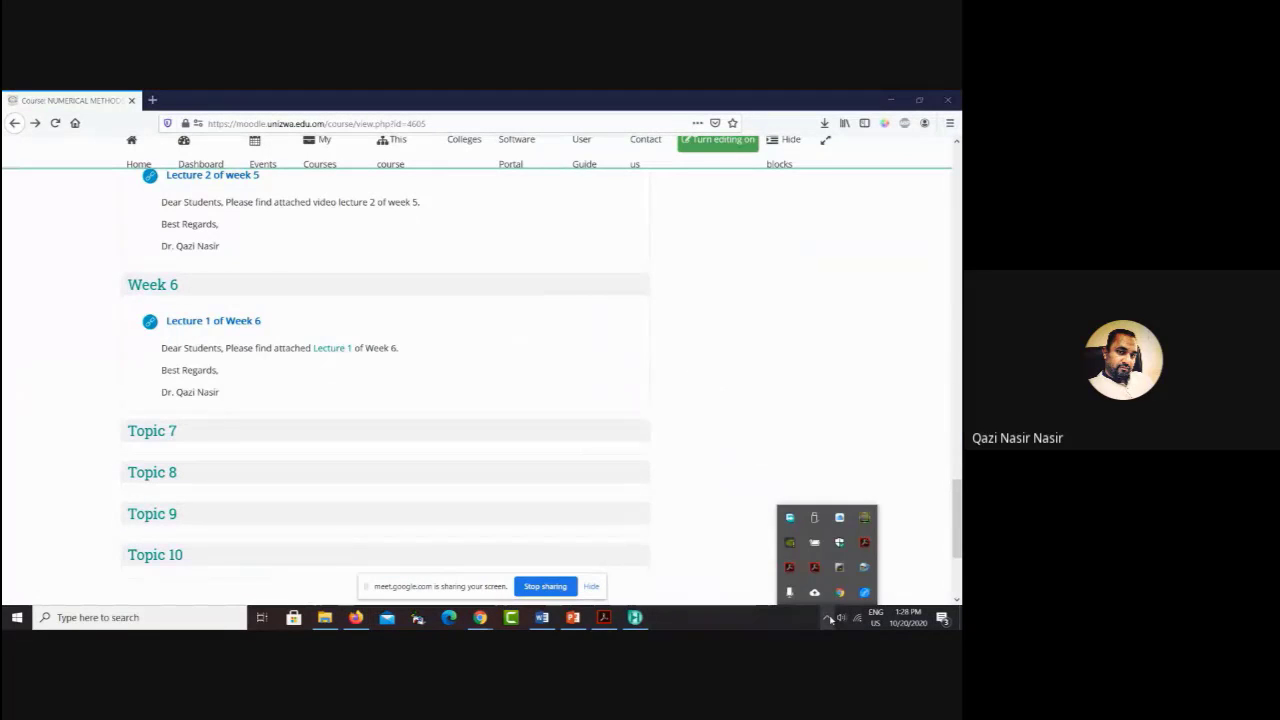
{"action": "left_click", "coordinate": [908, 617]}
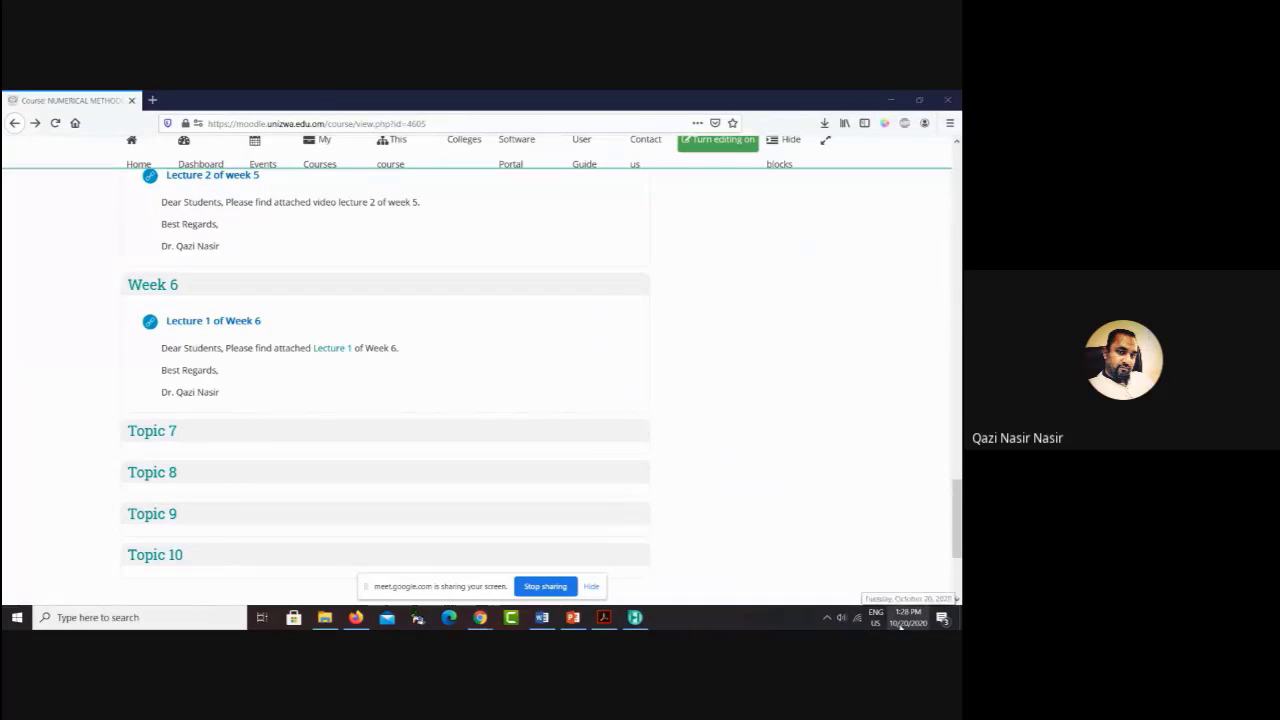
{"action": "left_click", "coordinate": [819, 385]}
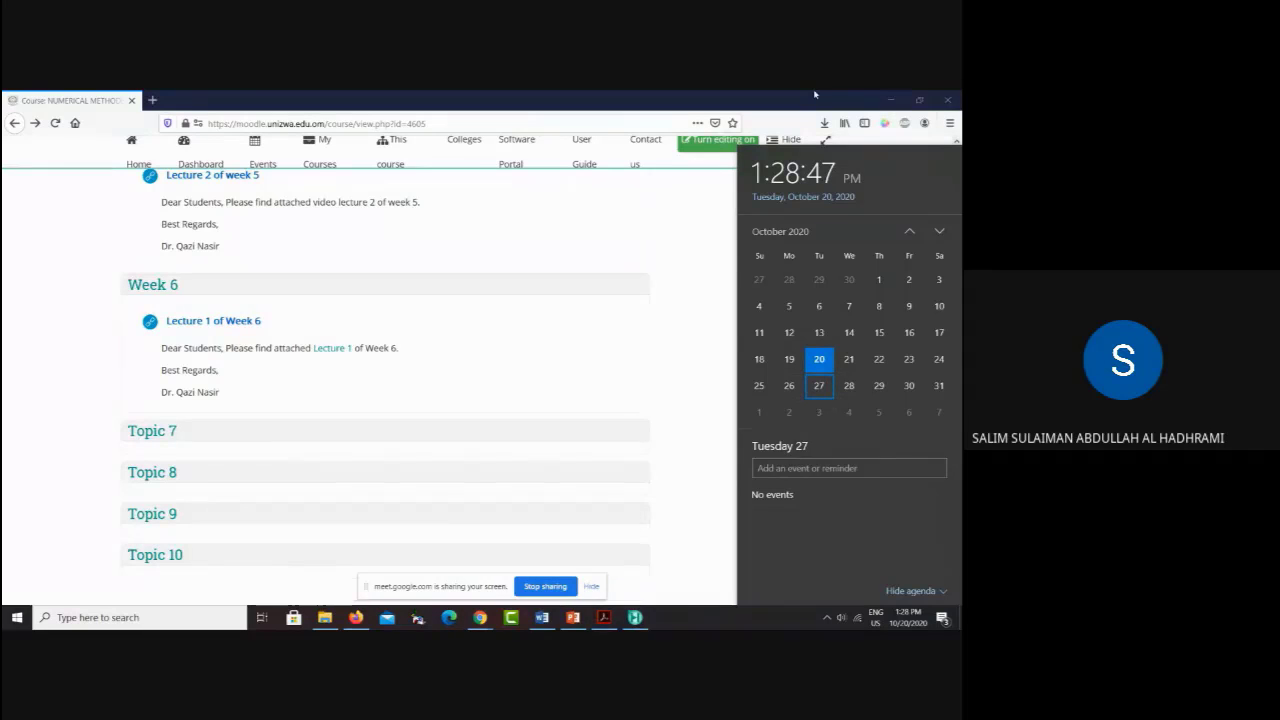
{"action": "left_click", "coordinate": [661, 260]}
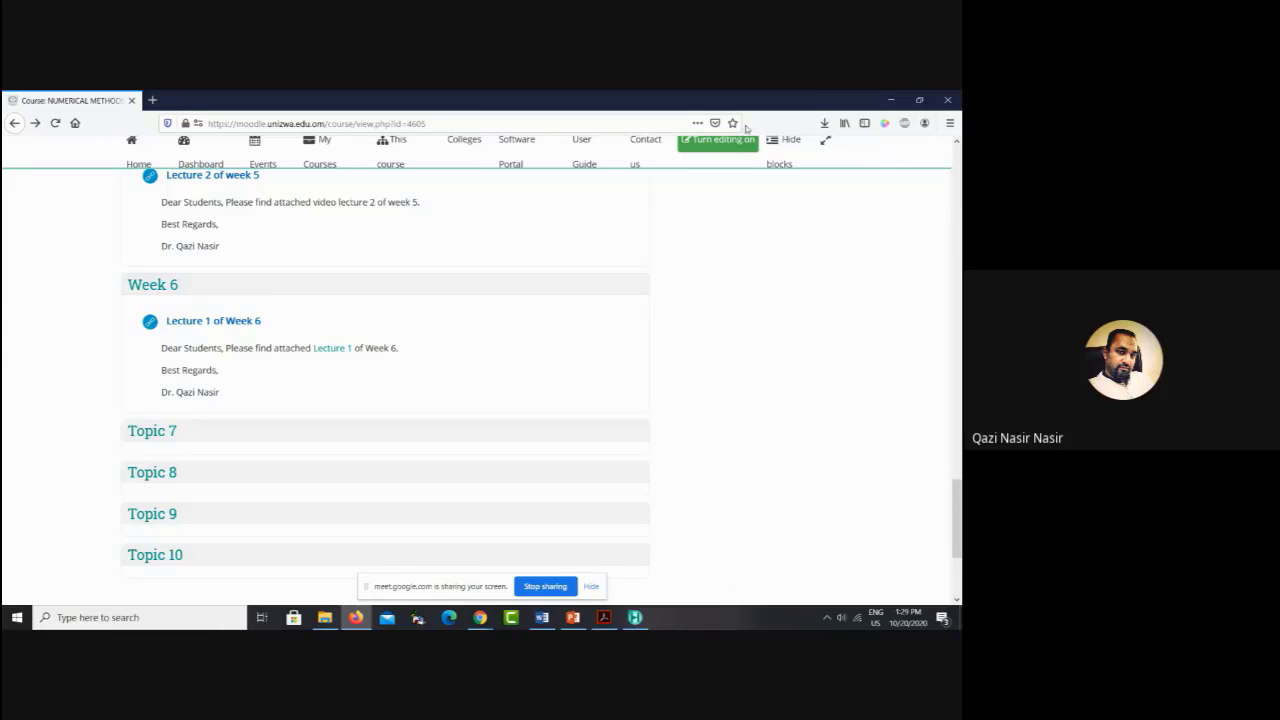
{"action": "left_click", "coordinate": [891, 100]}
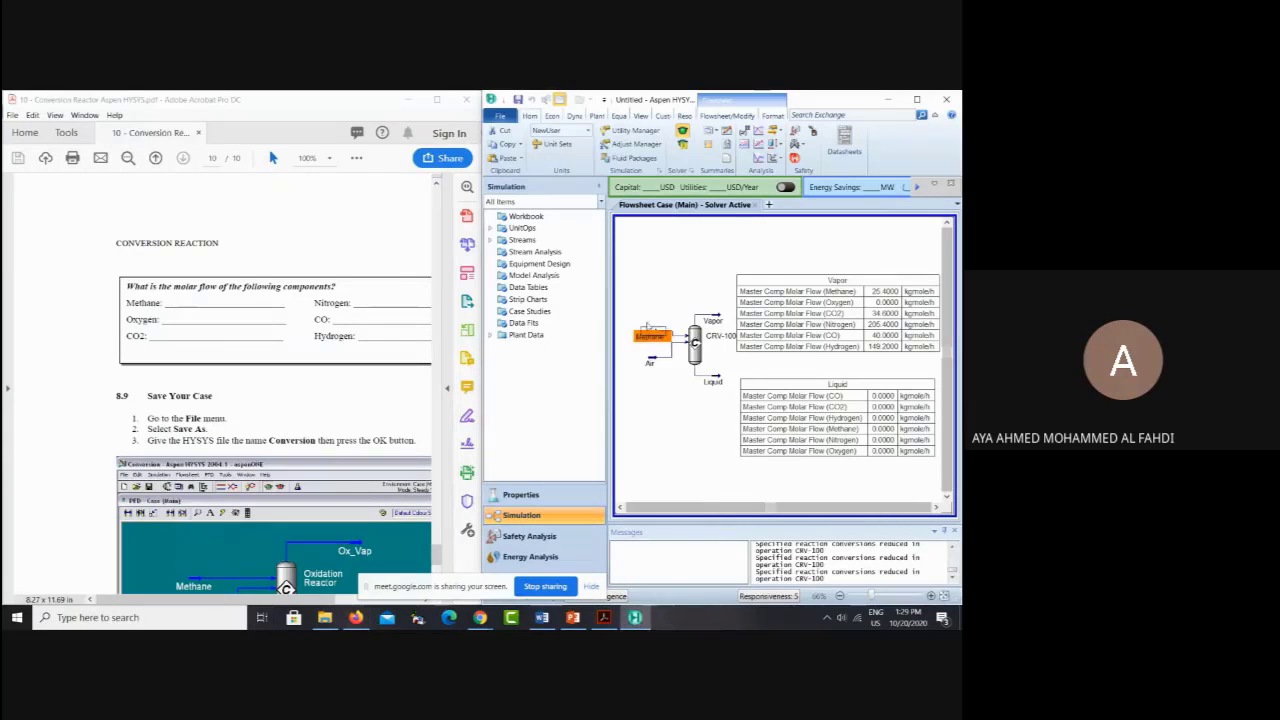
Step: Spread the reactor's feed streams apart on the flowsheet by moving Methane slightly up and Air slightly down
{"action": "left_click", "coordinate": [646, 315]}
{"action": "mouse_move", "coordinate": [650, 366]}
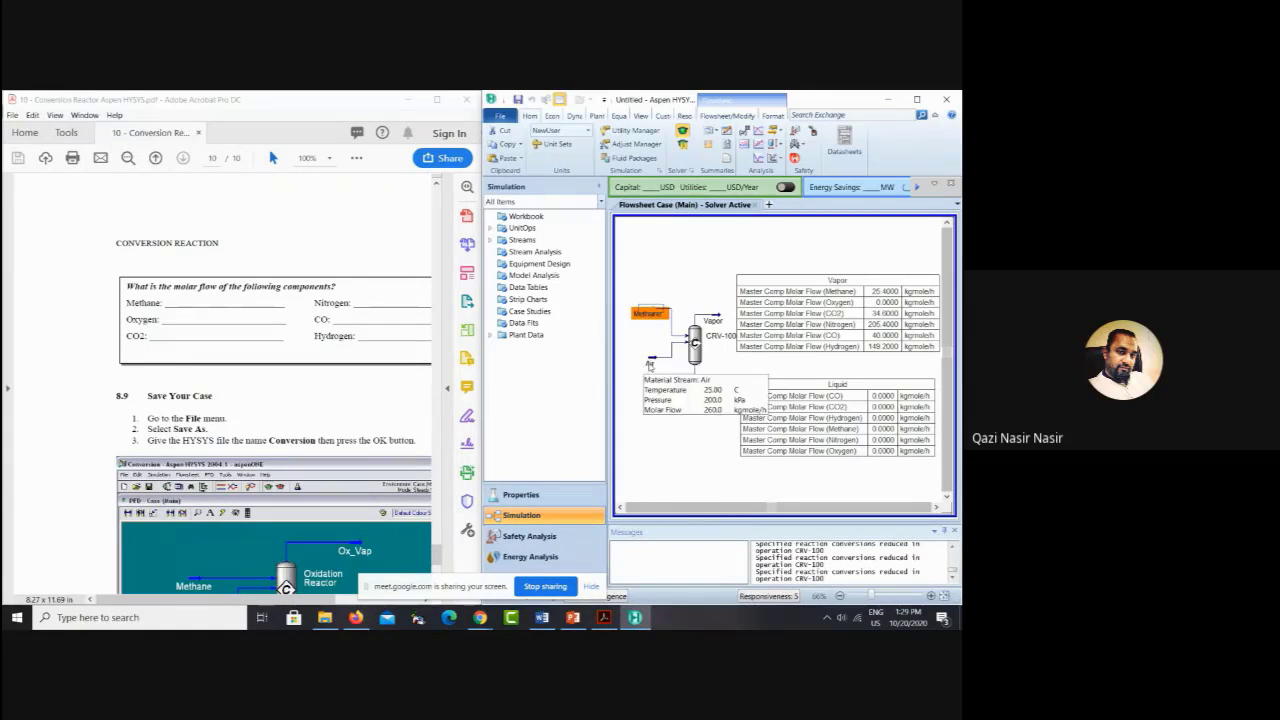
{"action": "left_click_drag", "start_coordinate": [650, 365], "coordinate": [649, 378]}
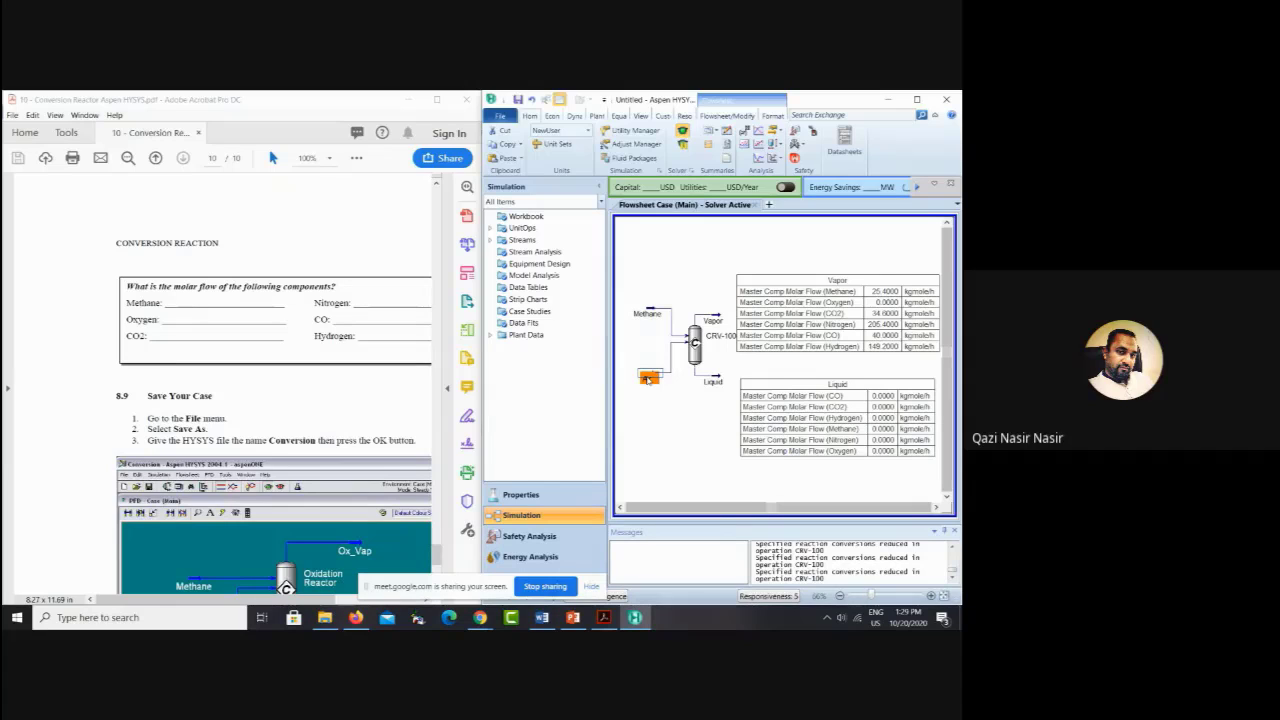
{"action": "mouse_move", "coordinate": [647, 379]}
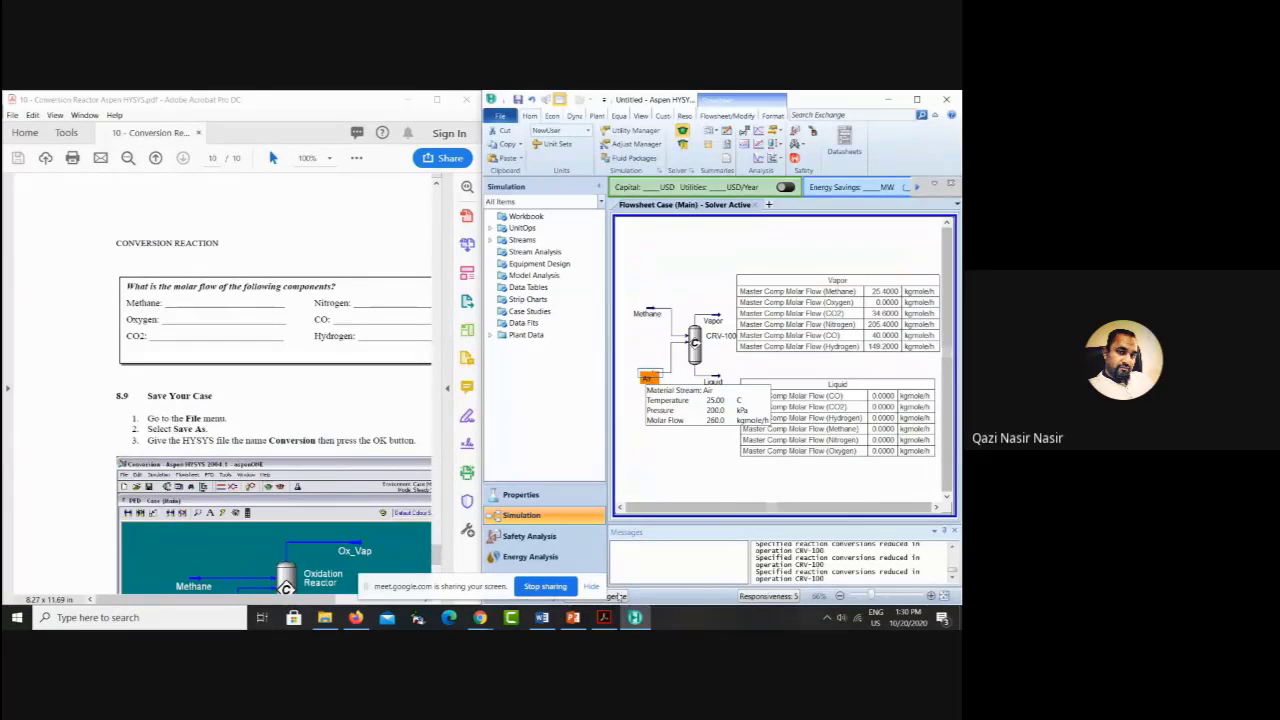
Step: Switch to the Hypothatical Comp document in Word, view the PDF option among the Save As file types, and return without saving
{"action": "left_click", "coordinate": [543, 620]}
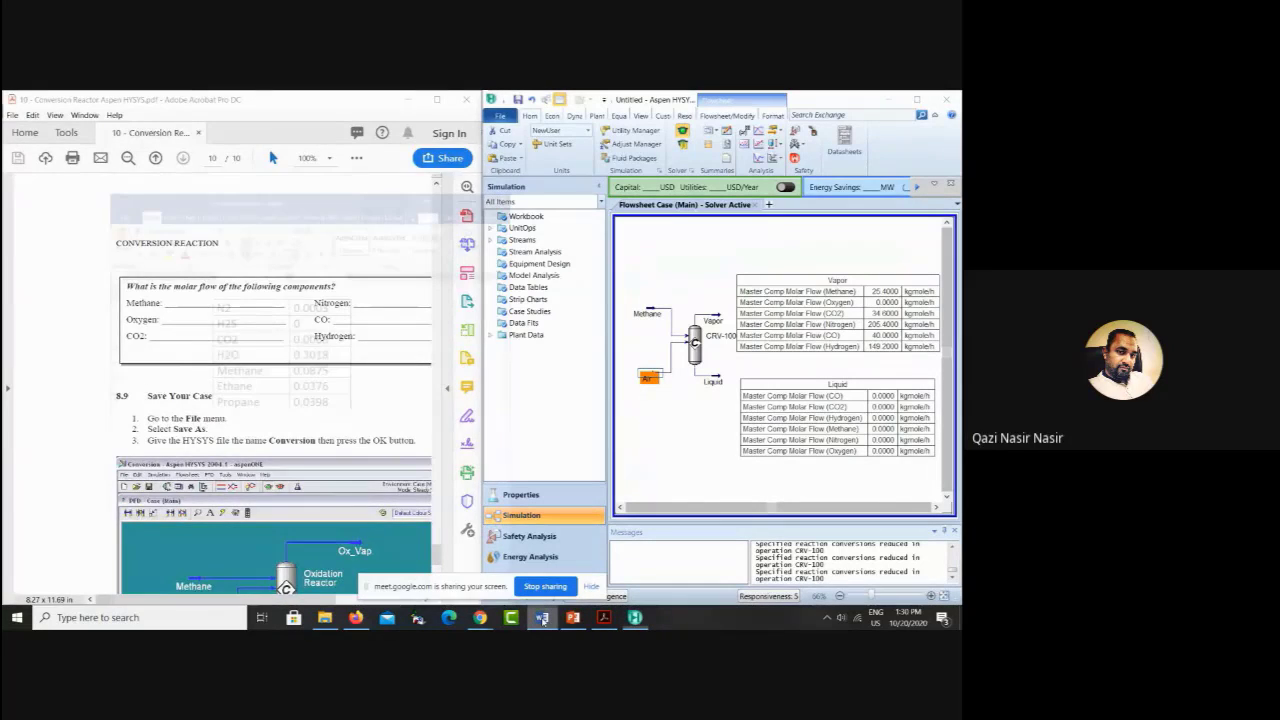
{"action": "left_click", "coordinate": [349, 321]}
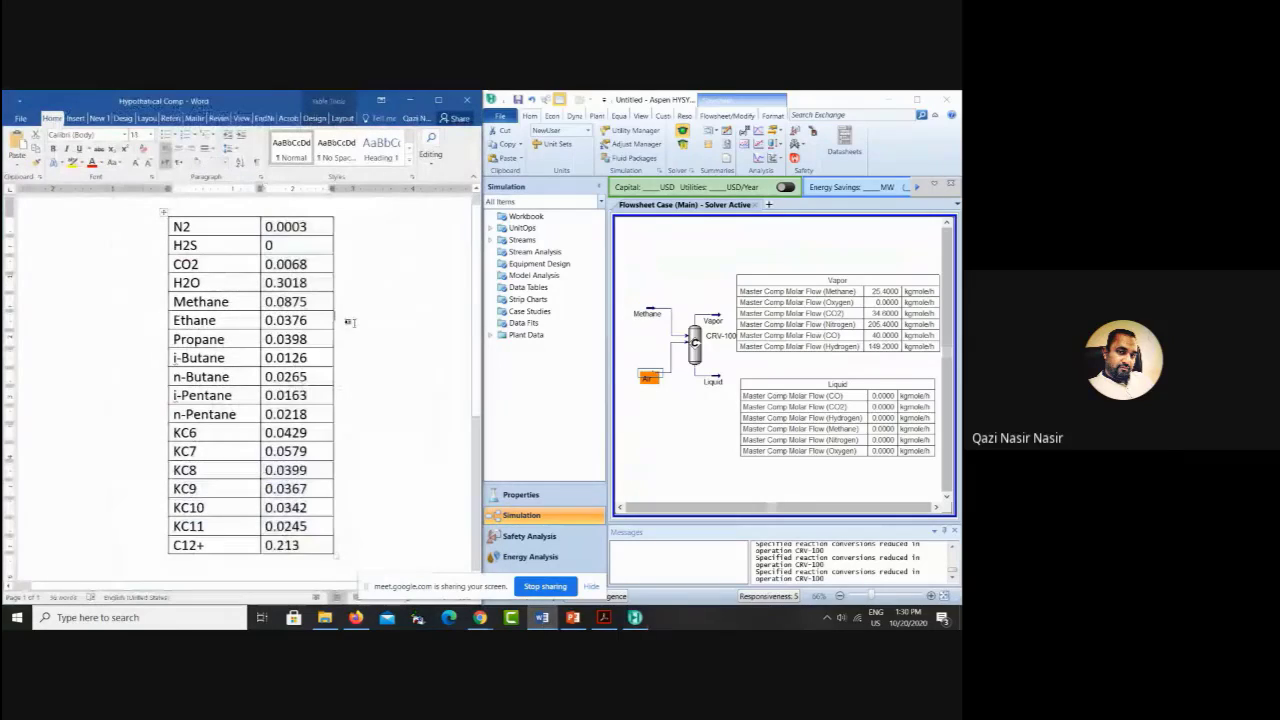
{"action": "left_click", "coordinate": [20, 120]}
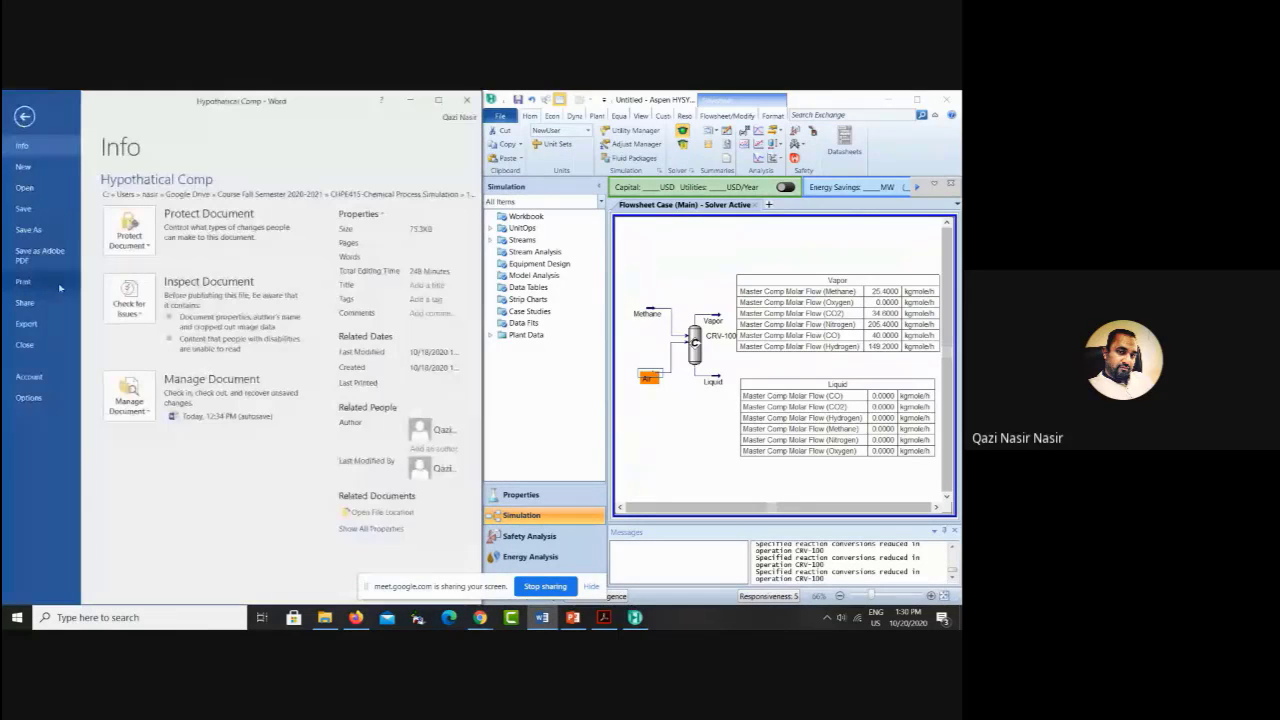
{"action": "left_click", "coordinate": [30, 231]}
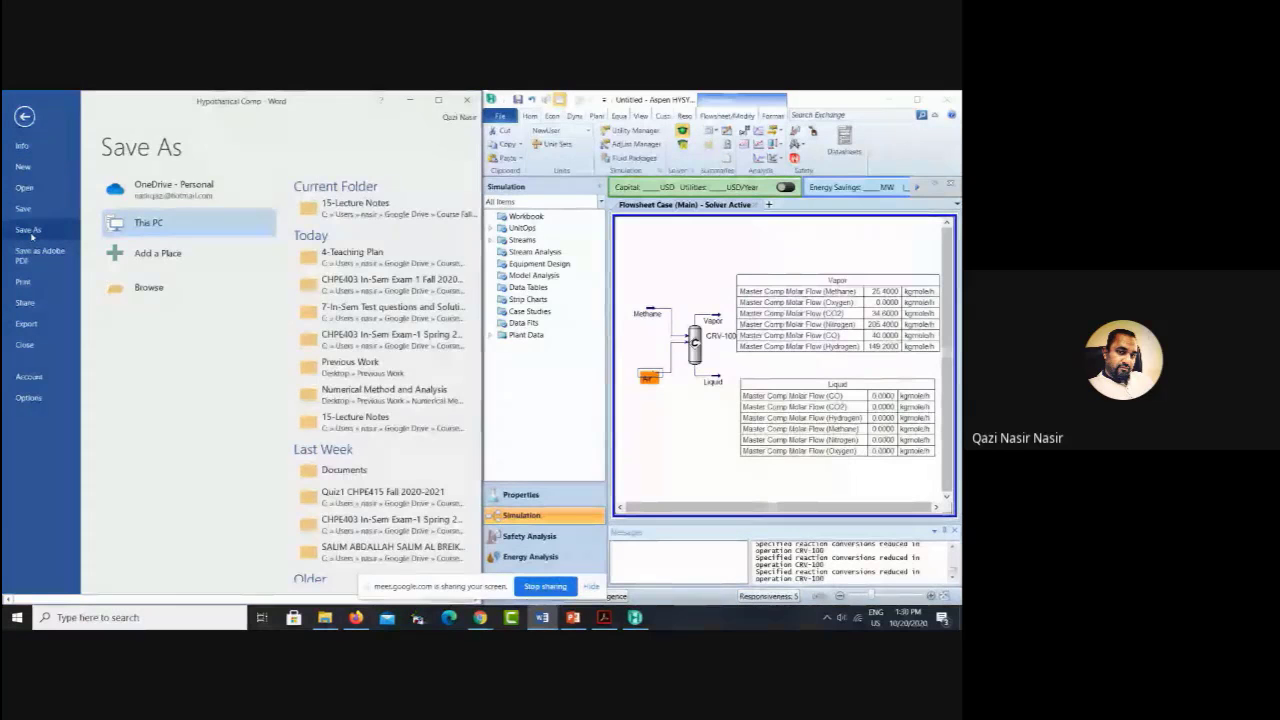
{"action": "left_click", "coordinate": [150, 287]}
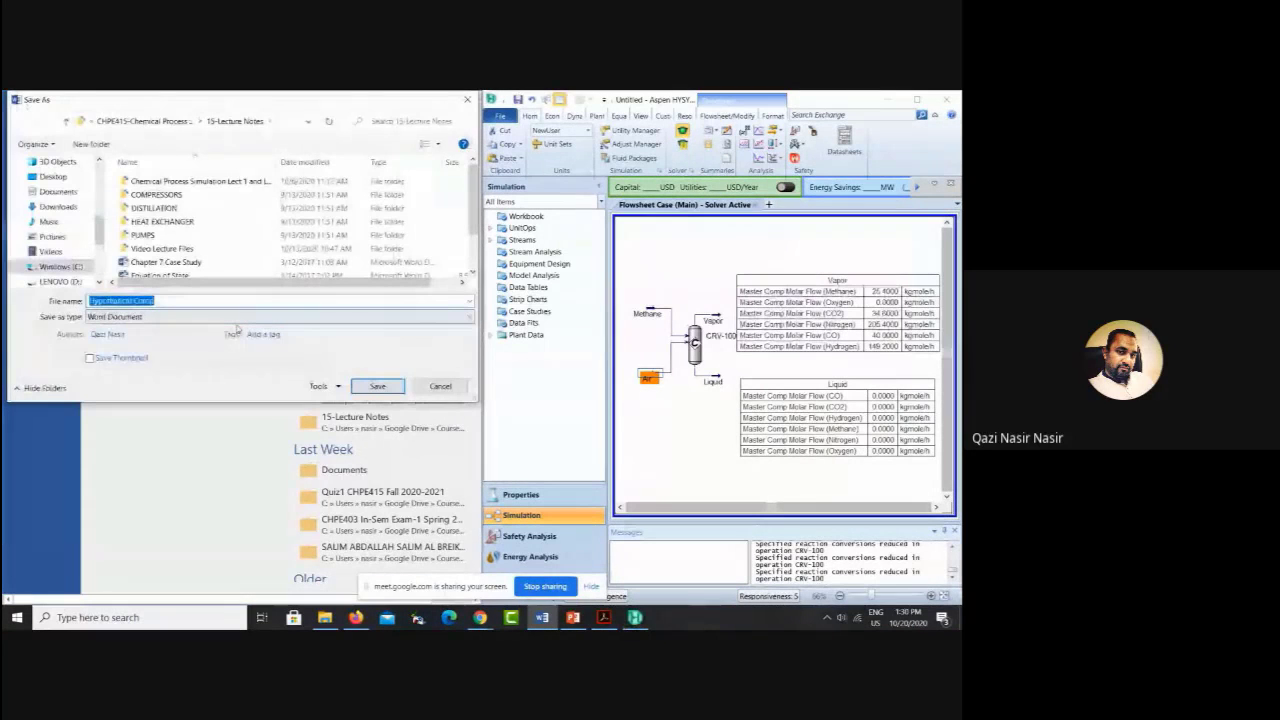
{"action": "left_click", "coordinate": [232, 316]}
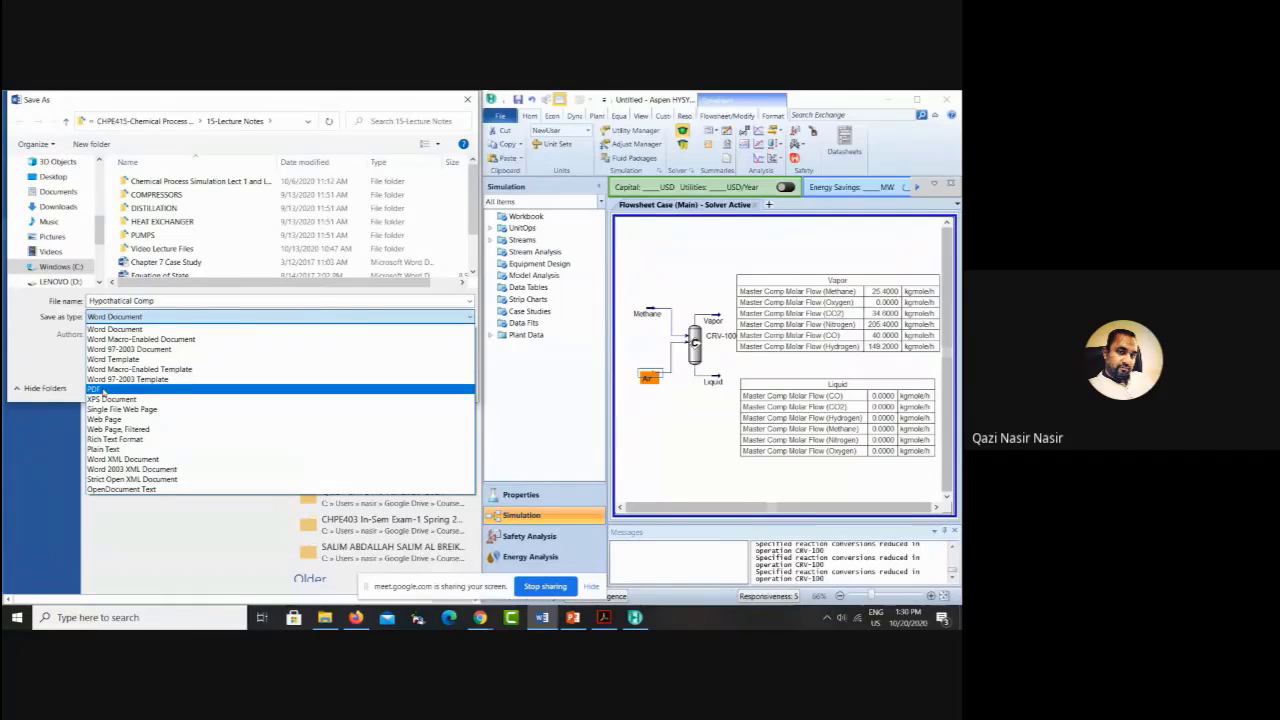
{"action": "left_click", "coordinate": [287, 101]}
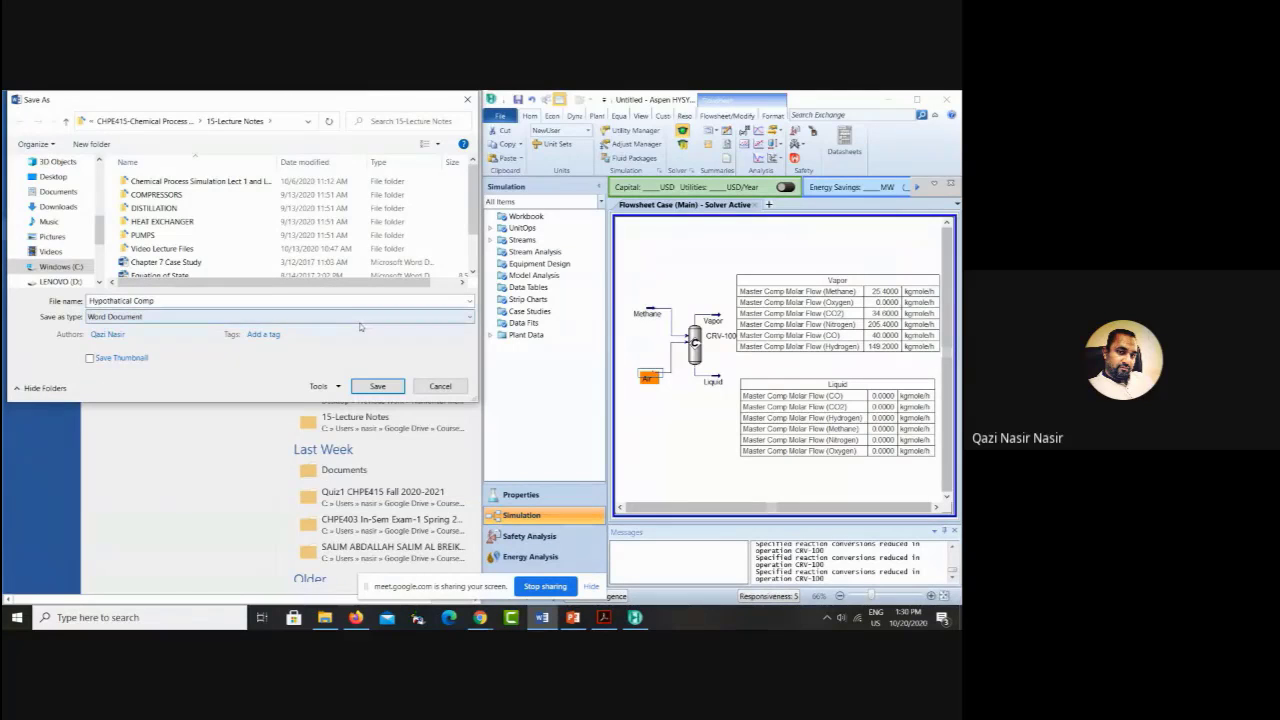
{"action": "left_click", "coordinate": [427, 388]}
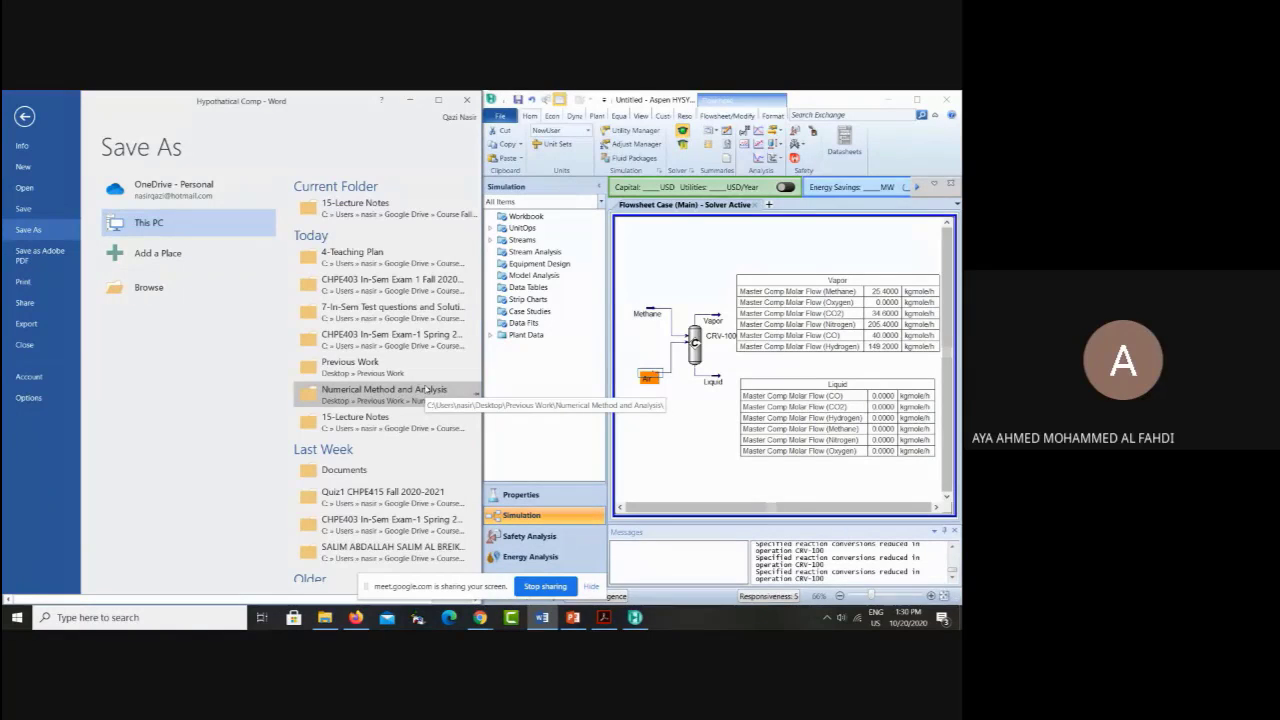
{"action": "left_click", "coordinate": [26, 125]}
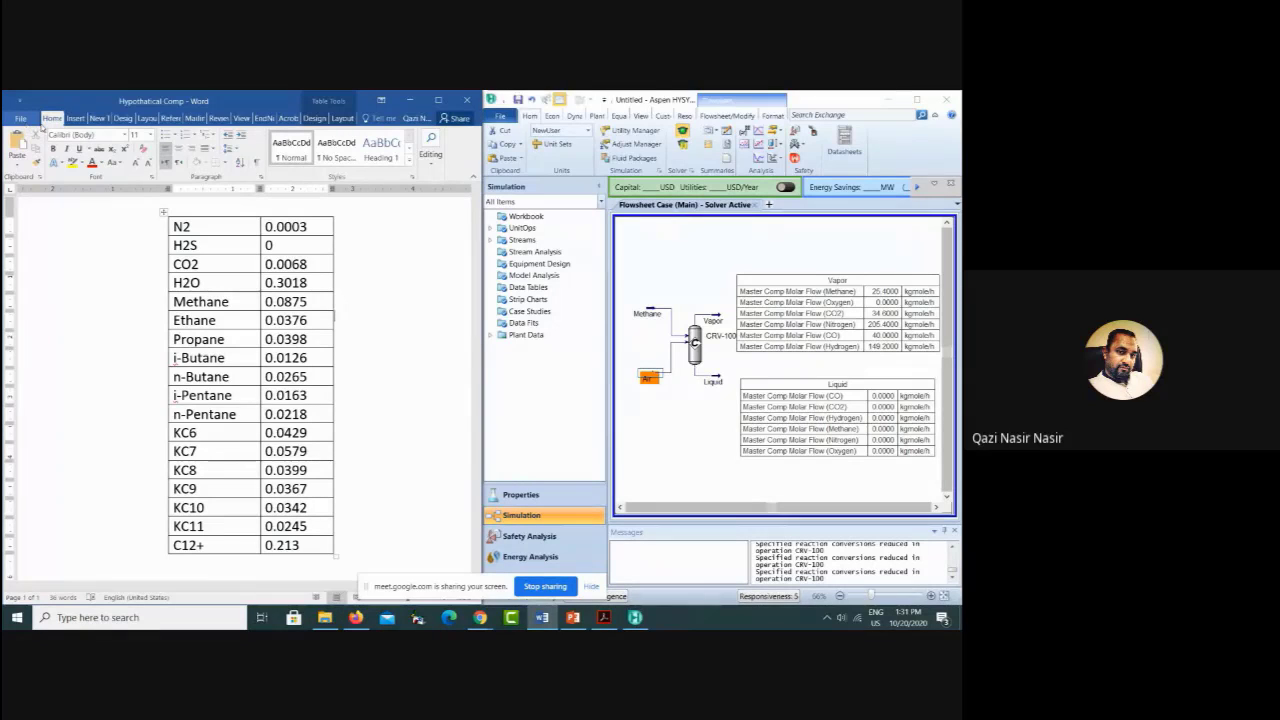
Step: Switch to the Google Meet call in Chrome and stop presenting the screen
{"action": "left_click", "coordinate": [480, 617]}
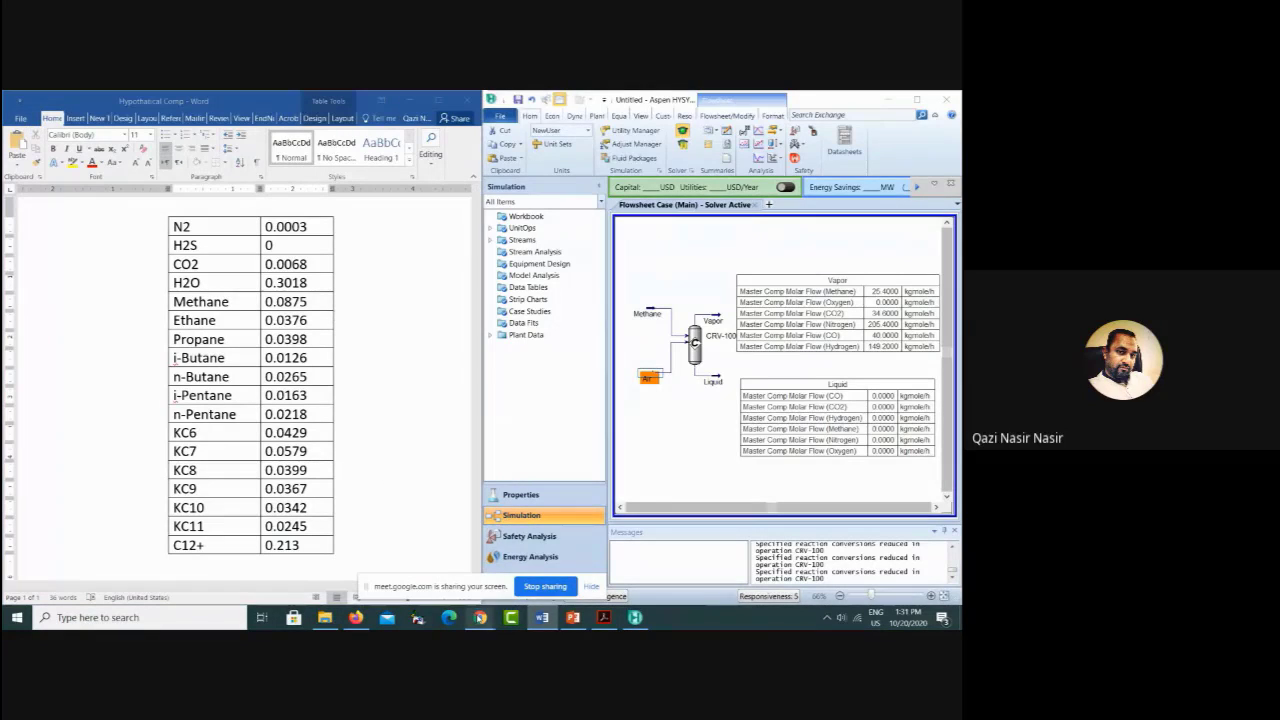
{"action": "left_click", "coordinate": [460, 530]}
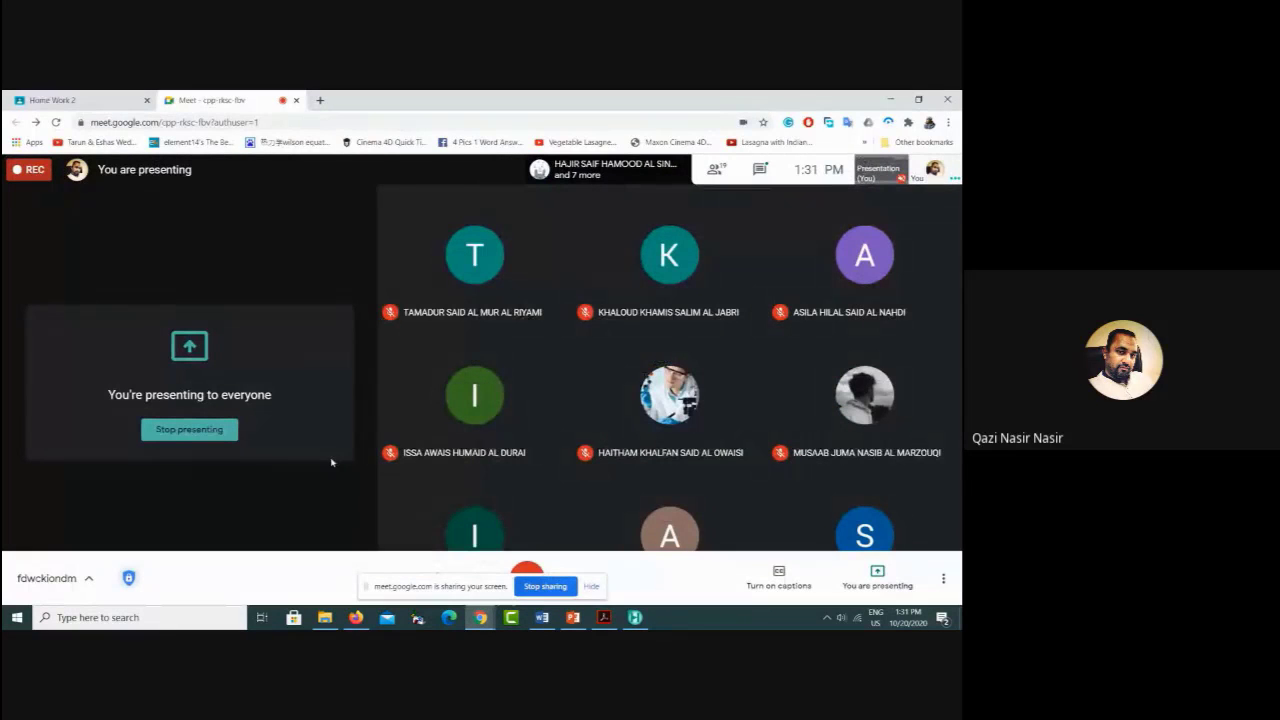
{"action": "left_click", "coordinate": [197, 436]}
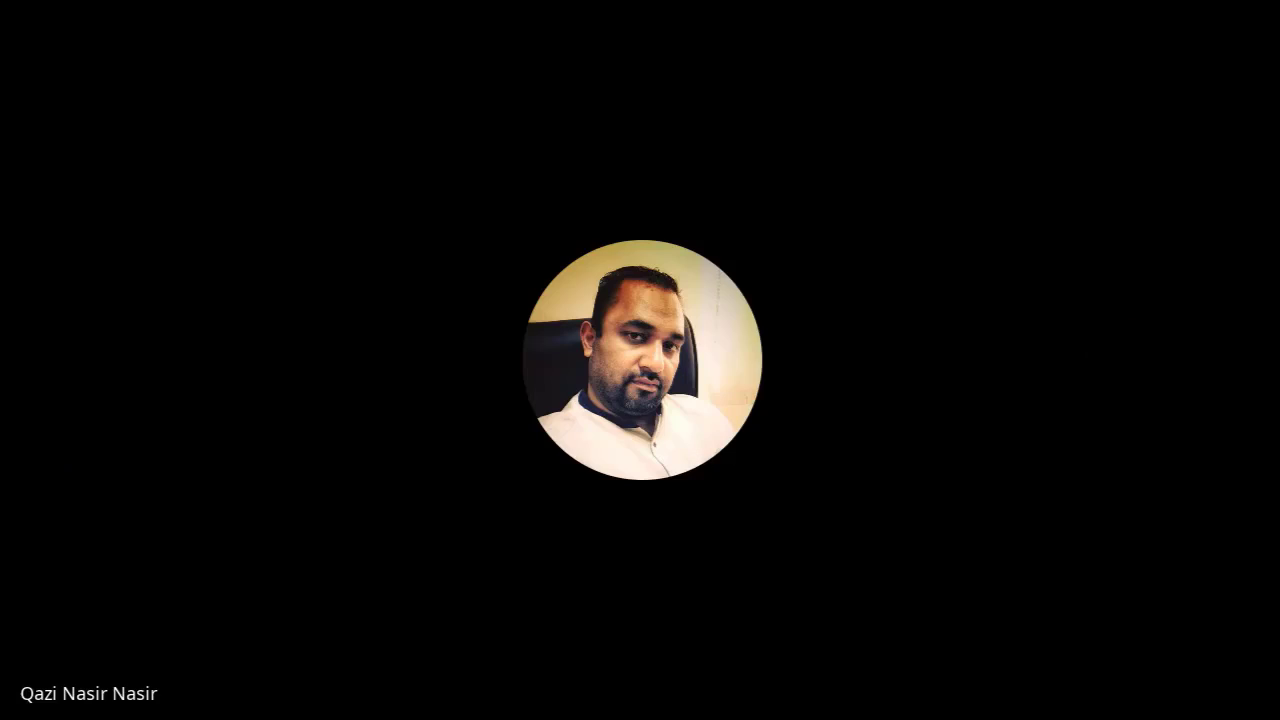